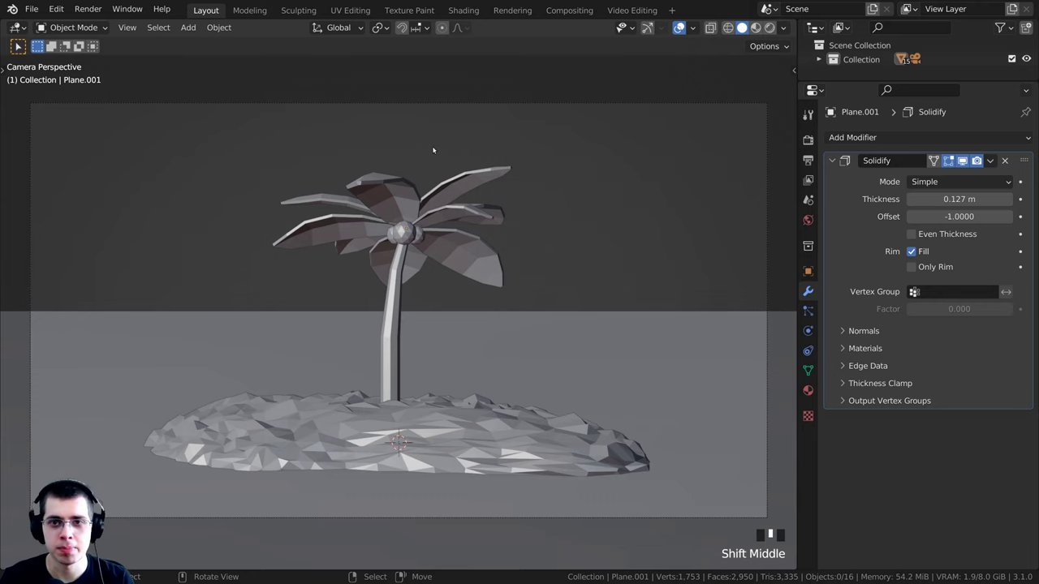
- Box-select the palm tree and scale it down to about 0.9
{"action": "key", "text": "ctrl+b"}
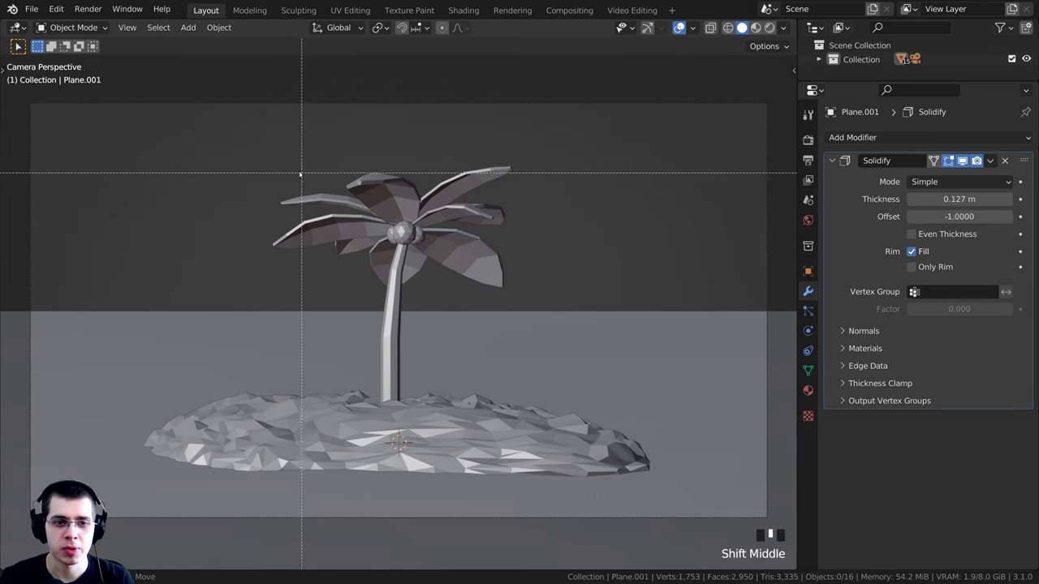
{"action": "left_click_drag", "start_coordinate": [284, 166], "coordinate": [440, 247]}
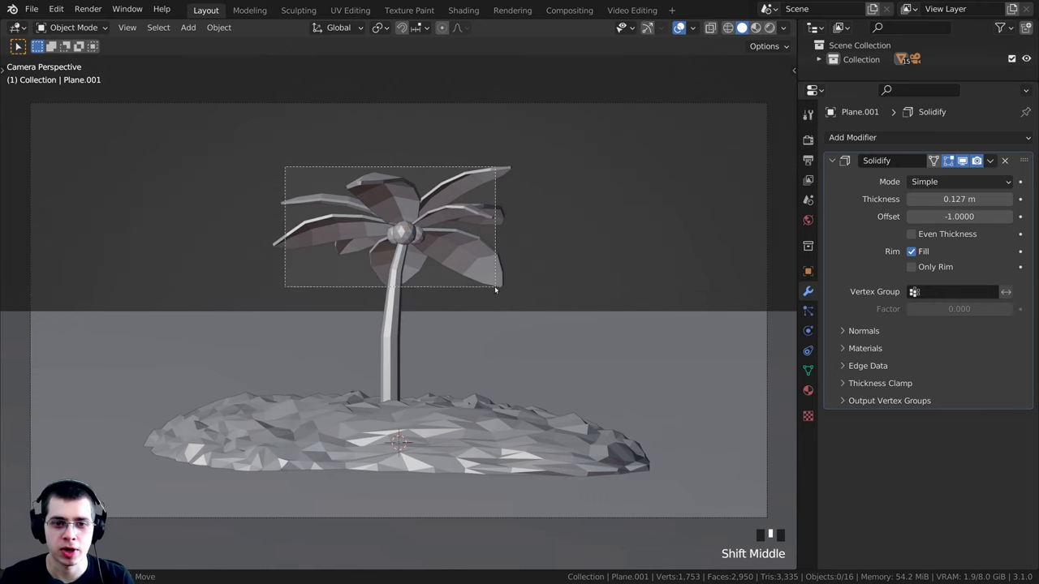
{"action": "scroll", "coordinate": [588, 275], "scroll_direction": "up", "scroll_amount": 3}
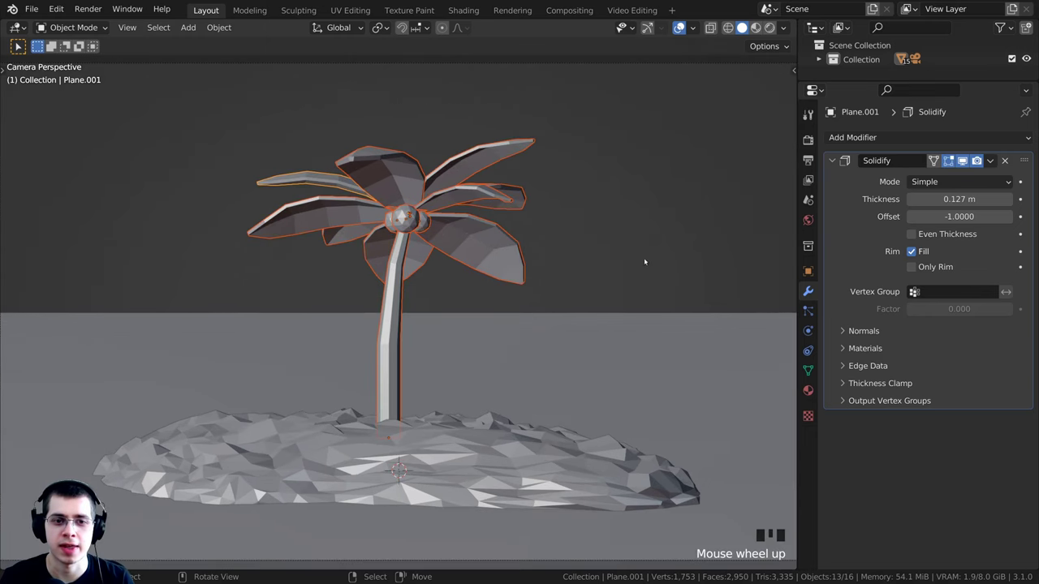
{"action": "key", "text": "s"}
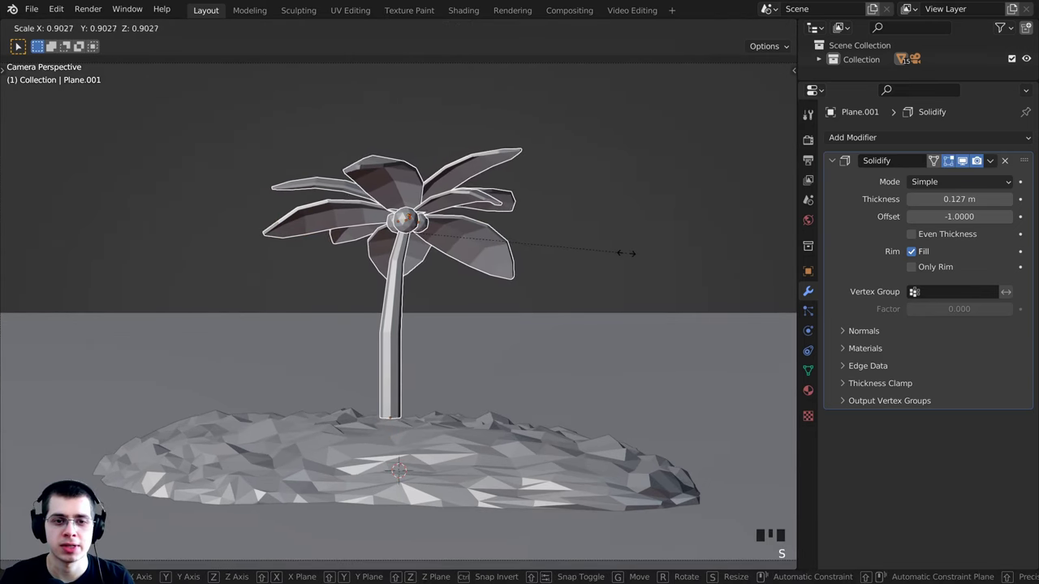
{"action": "left_click", "coordinate": [621, 251]}
{"action": "scroll", "coordinate": [486, 135], "scroll_direction": "down", "scroll_amount": 2}
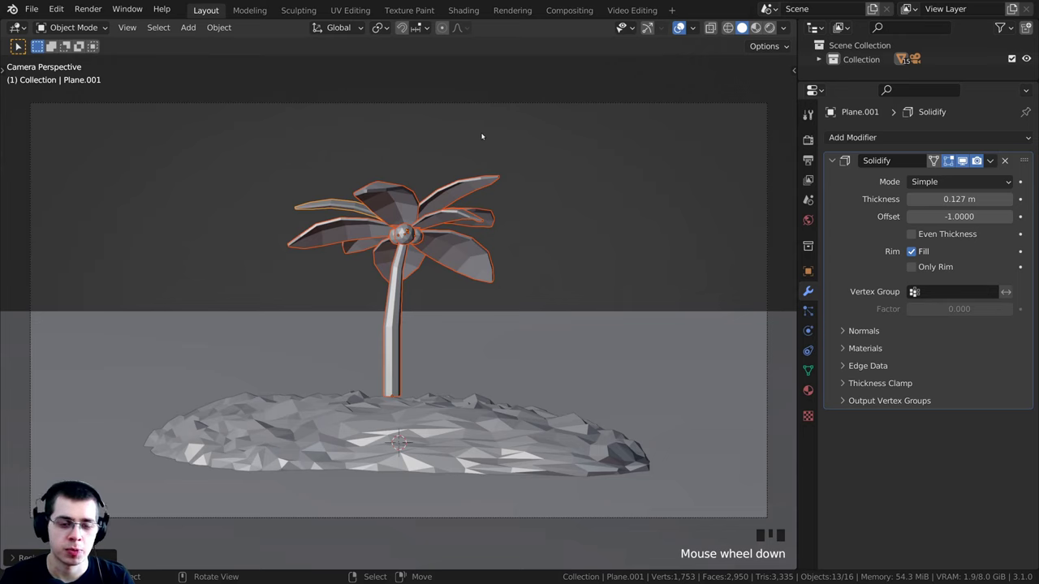
- Lower the palm tree along Z so its trunk sinks deeper into the island
{"action": "key", "text": "g"}
{"action": "key", "text": "z"}
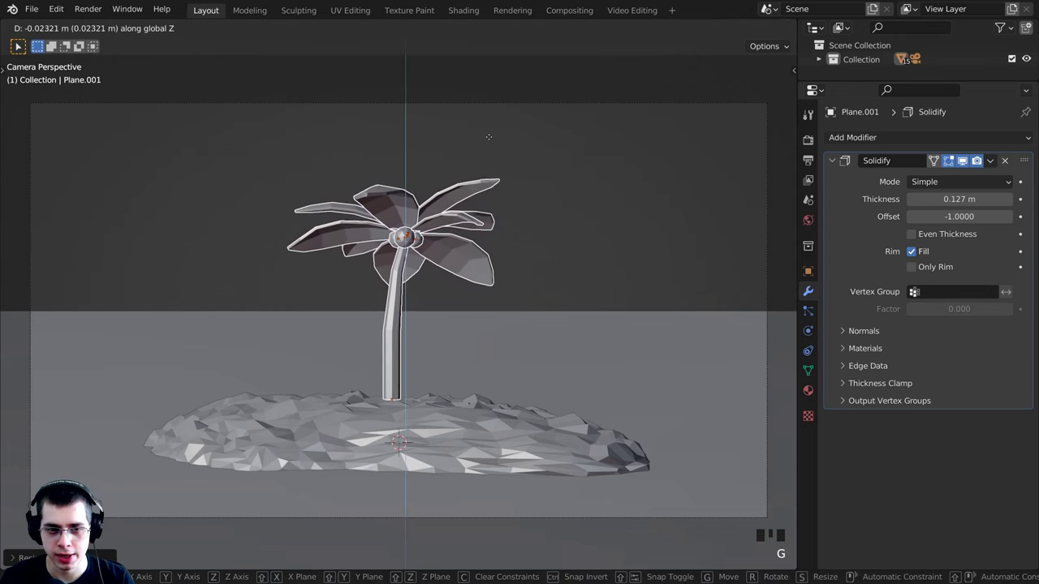
{"action": "left_click", "coordinate": [489, 149]}
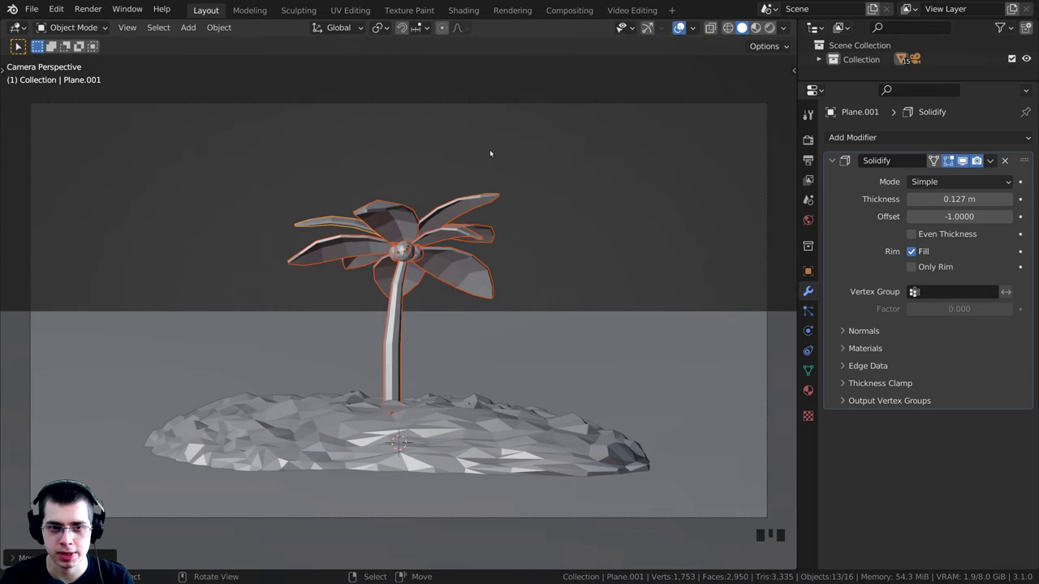
{"action": "scroll", "coordinate": [492, 279], "scroll_direction": "down", "scroll_amount": 2}
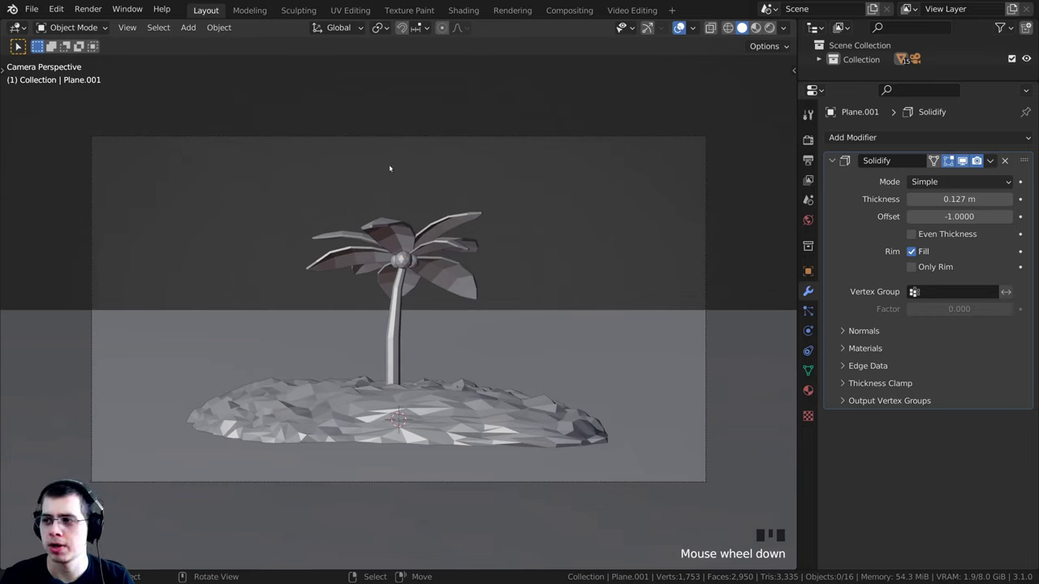
- Select the camera and set its focal length to 70 mm
{"action": "right_click", "coordinate": [251, 128]}
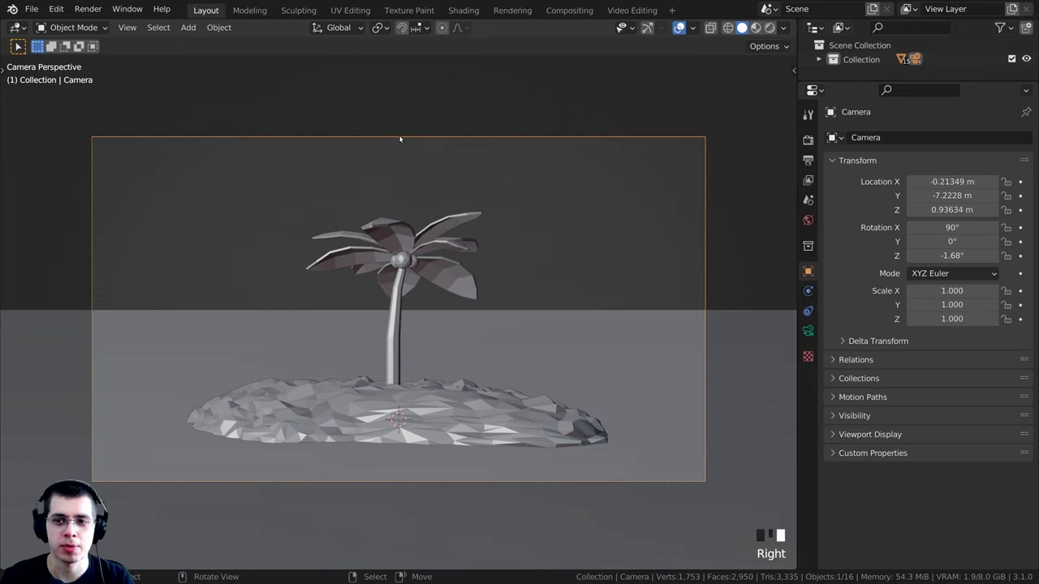
{"action": "left_click", "coordinate": [808, 332]}
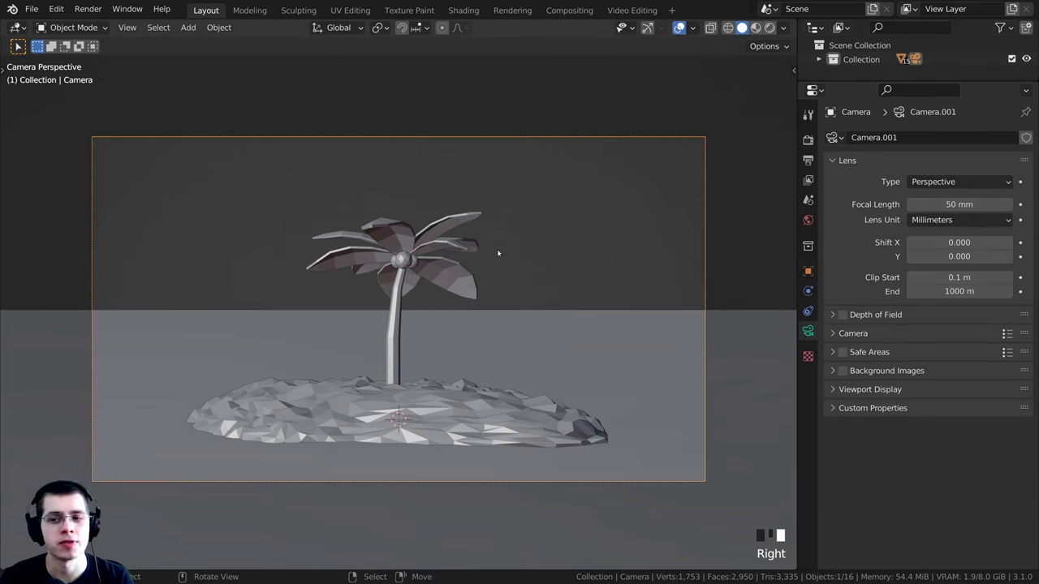
{"action": "left_click_drag", "start_coordinate": [934, 205], "coordinate": [926, 205]}
{"action": "left_click", "coordinate": [934, 204]}
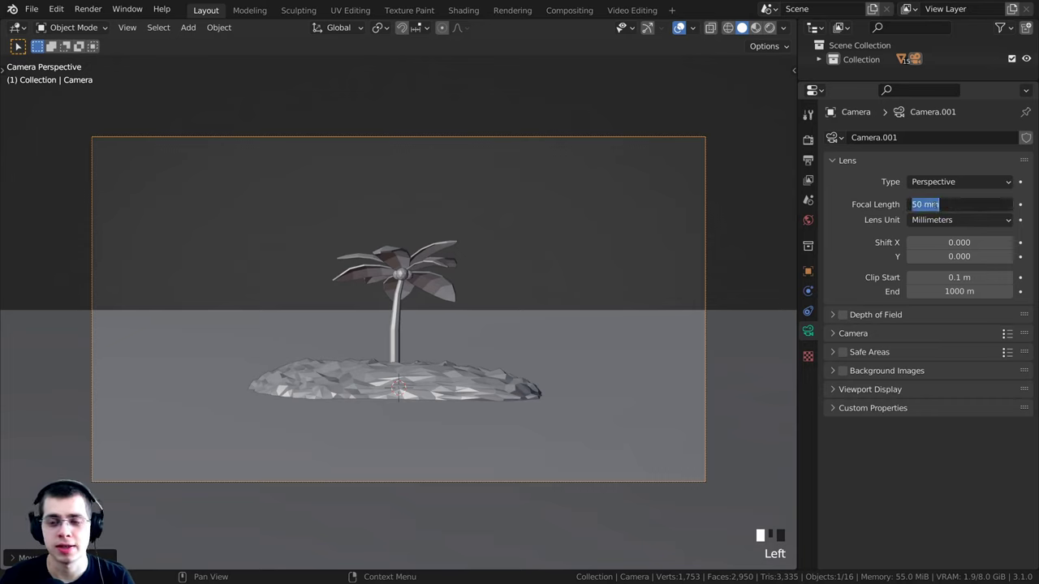
{"action": "type", "text": "70"}
{"action": "key", "text": "Return"}
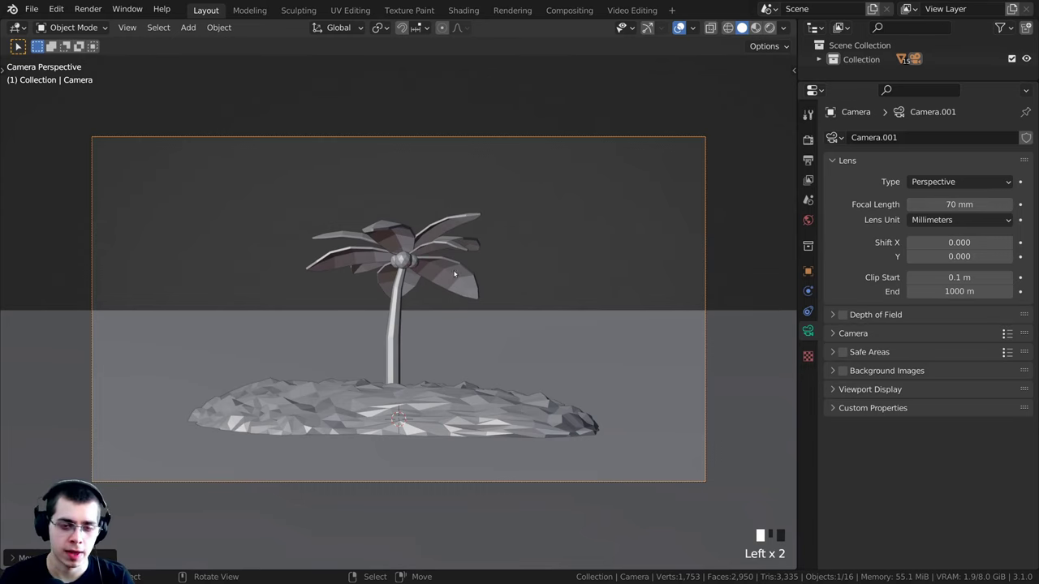
- Dolly the camera closer along its local Z so the island and palm fill the frame
{"action": "key", "text": "g"}
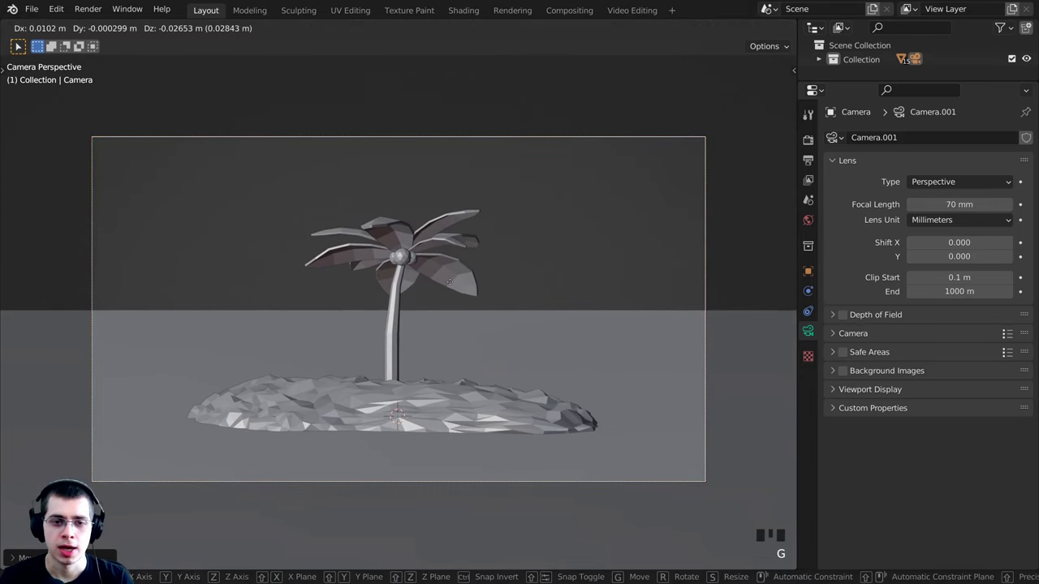
{"action": "key", "text": "z"}
{"action": "key", "text": "z"}
{"action": "left_click", "coordinate": [452, 268]}
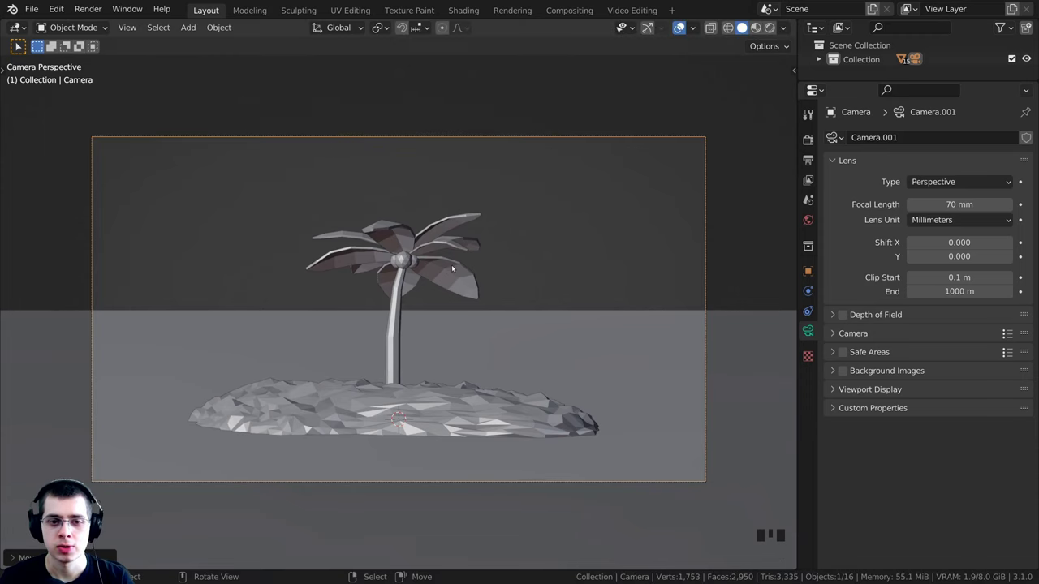
{"action": "key", "text": "g"}
{"action": "key", "text": "z"}
{"action": "key", "text": "z"}
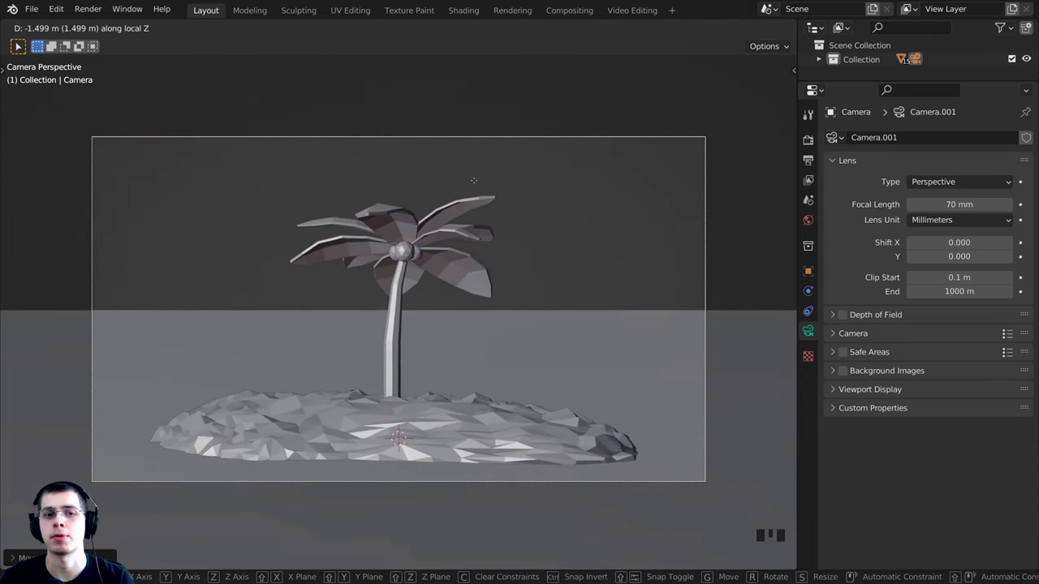
{"action": "left_click", "coordinate": [479, 151]}
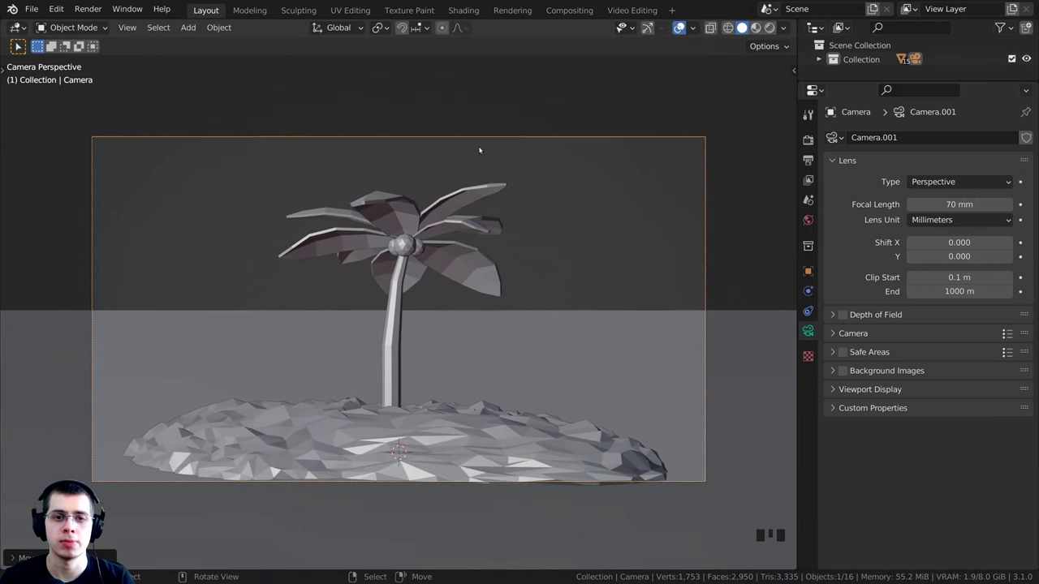
{"action": "key", "text": "g"}
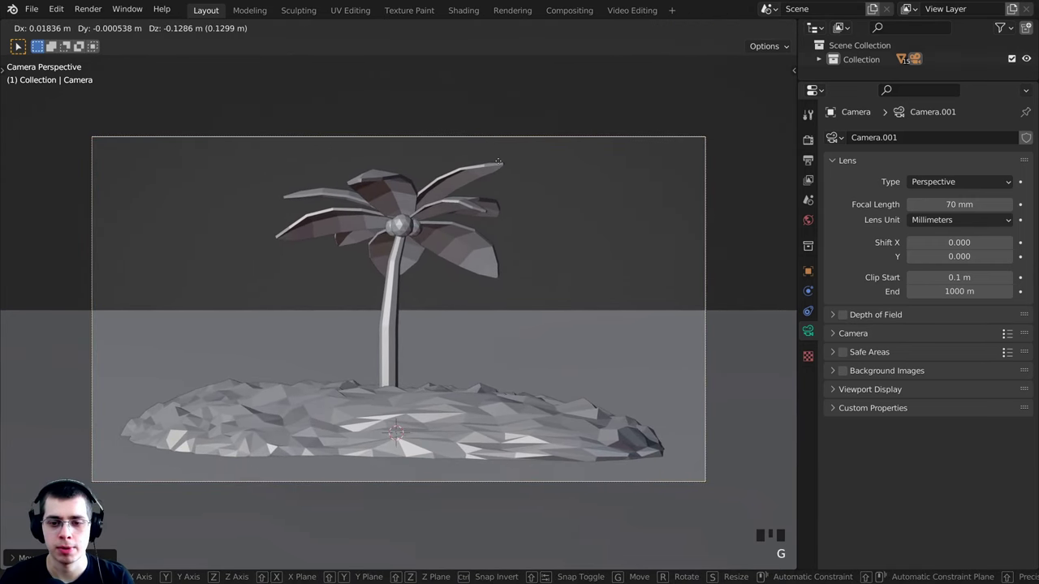
{"action": "left_click", "coordinate": [539, 176]}
- Deselect everything and orbit from the camera view to a free perspective of the island
{"action": "key", "text": "a"}
{"action": "key", "text": "a"}
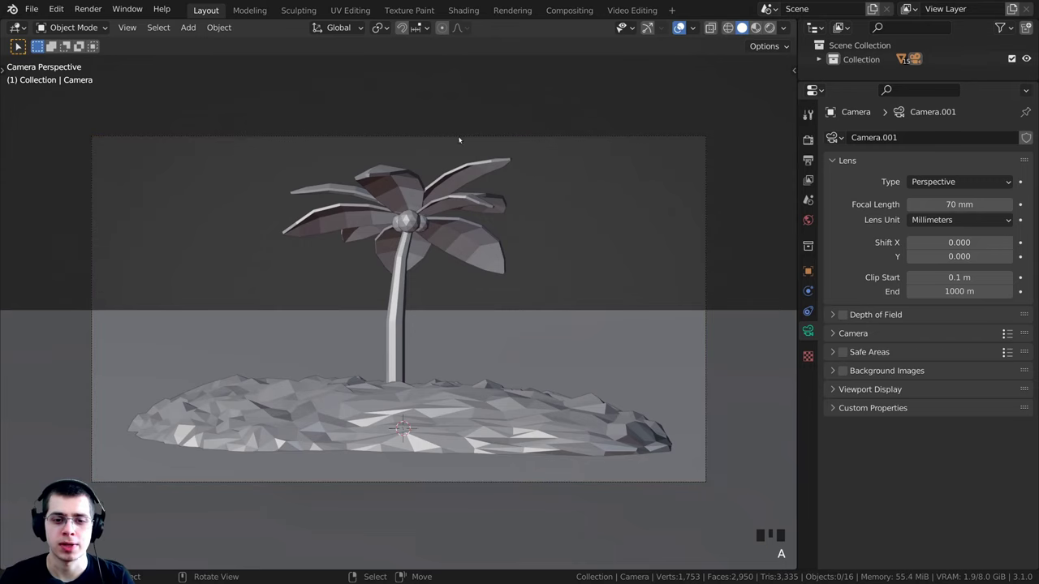
{"action": "middle_click_drag", "start_coordinate": [331, 250], "coordinate": [400, 365], "text": "shift"}
{"action": "scroll", "coordinate": [458, 297], "scroll_direction": "up", "scroll_amount": 2}
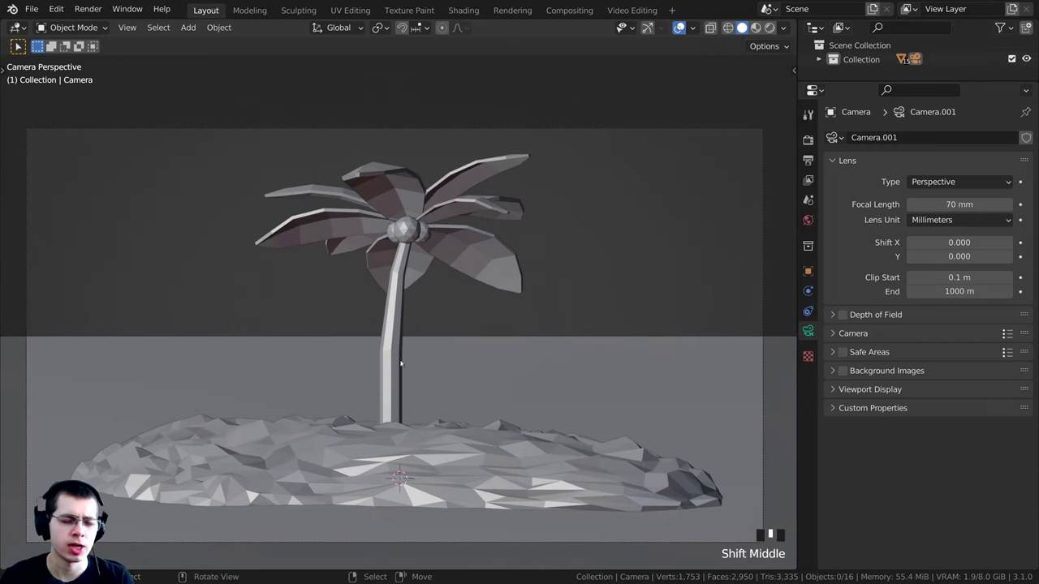
{"action": "scroll", "coordinate": [456, 320], "scroll_direction": "down", "scroll_amount": 5}
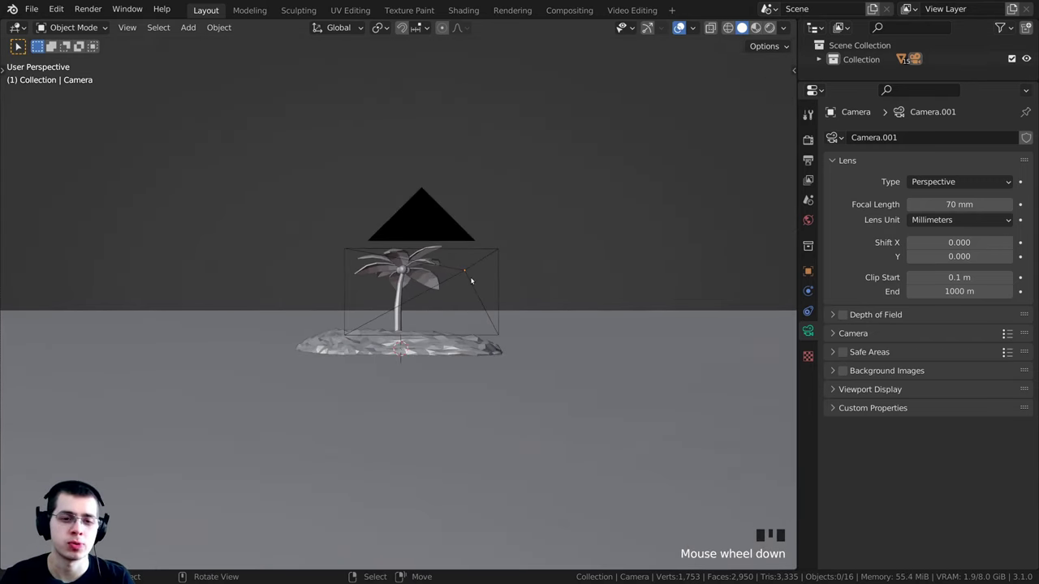
{"action": "middle_click_drag", "start_coordinate": [470, 281], "coordinate": [512, 373]}
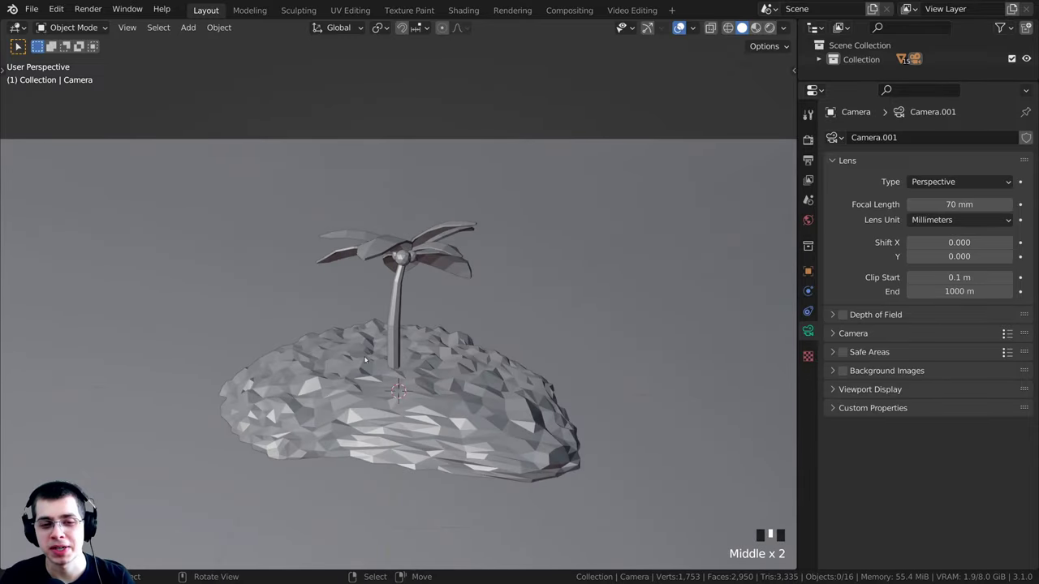
{"action": "middle_click_drag", "start_coordinate": [379, 236], "coordinate": [394, 255]}
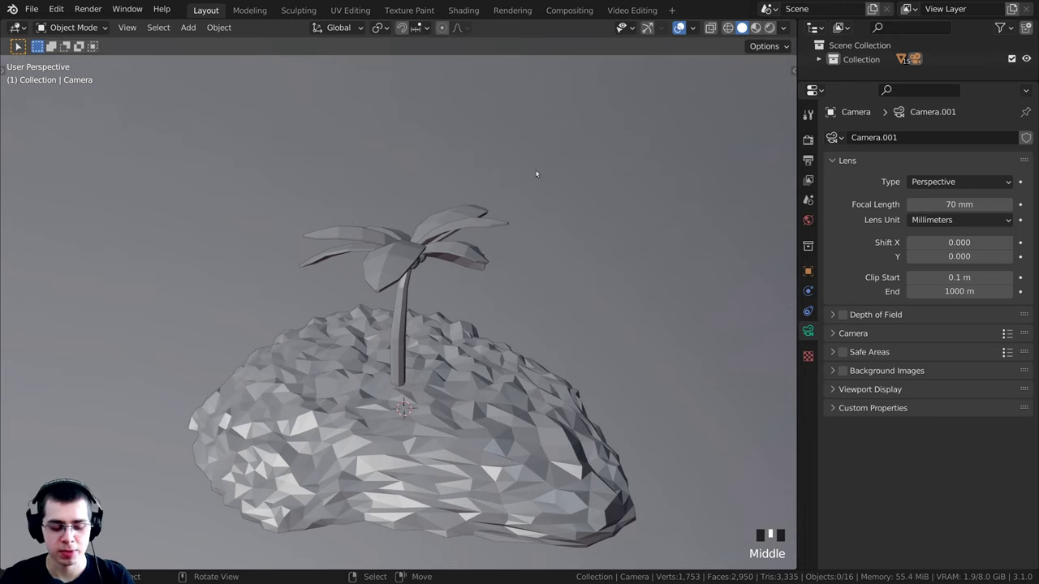
- Snap the 3D cursor back to the world origin at the island's centre
{"action": "left_click", "coordinate": [525, 286]}
{"action": "left_click", "coordinate": [493, 305]}
{"action": "left_click", "coordinate": [549, 345]}
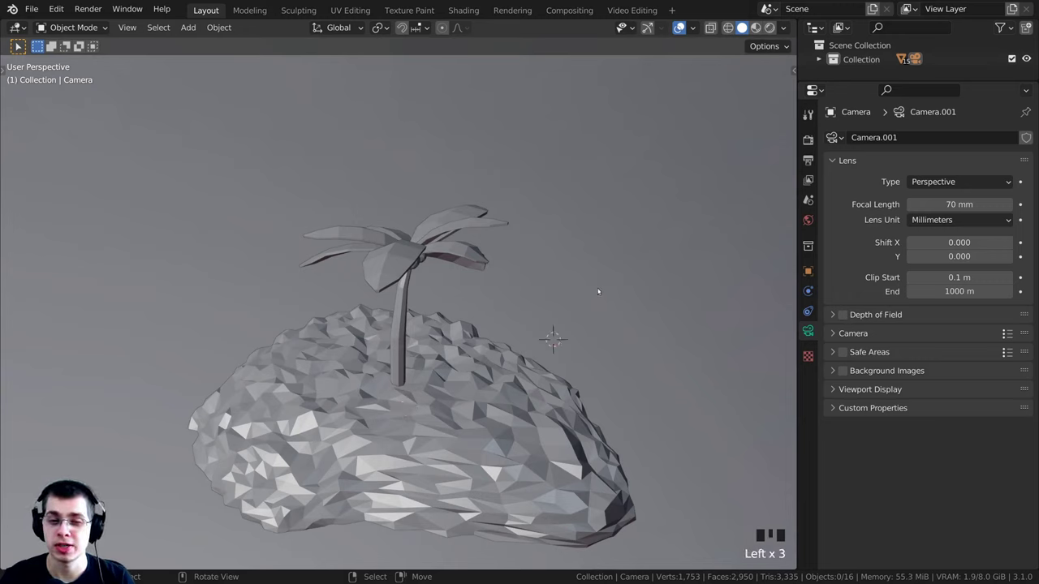
{"action": "left_click", "coordinate": [597, 287]}
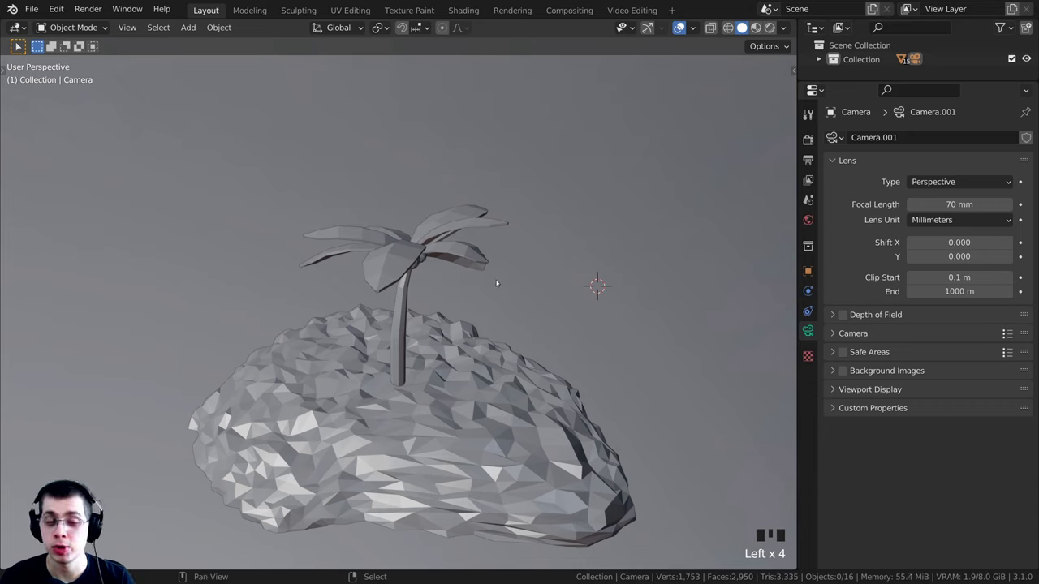
{"action": "key", "text": "shift+s"}
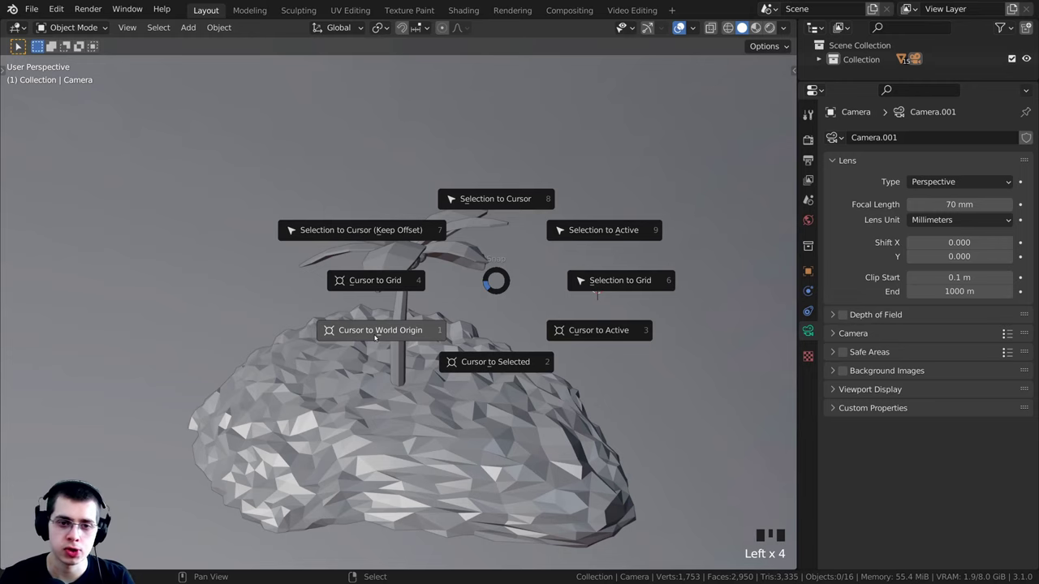
{"action": "key", "text": "shift+s"}
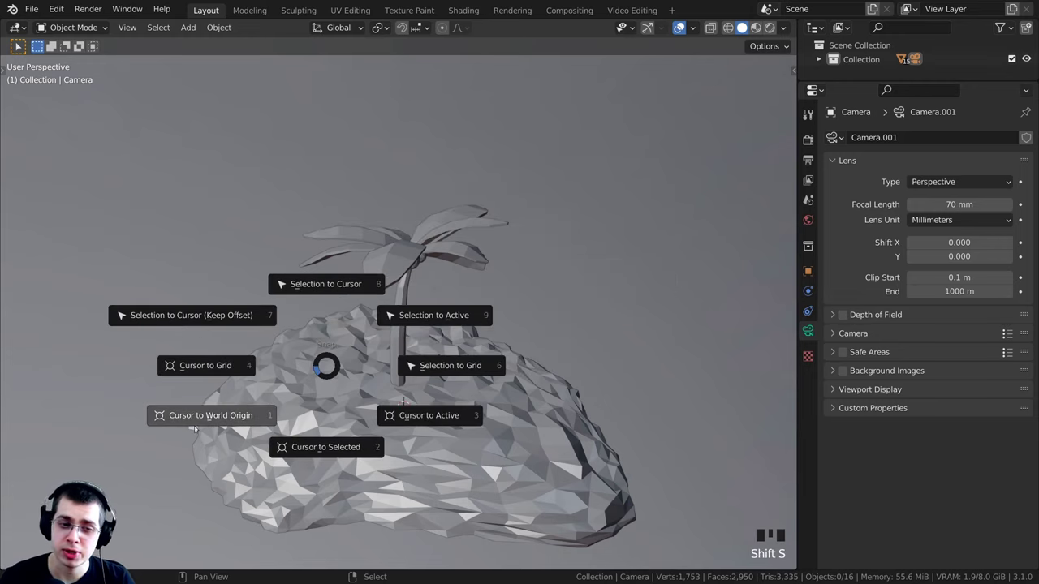
{"action": "key", "text": "shift+s"}
{"action": "middle_click_drag", "start_coordinate": [456, 360], "coordinate": [430, 257]}
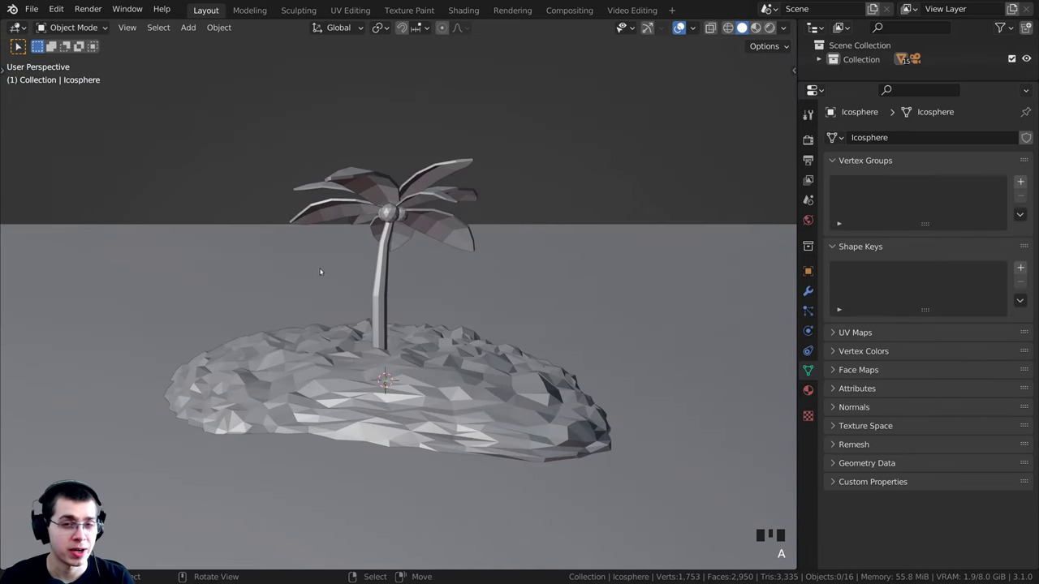
- Add a new cube mesh to the scene
{"action": "key", "text": "a"}
{"action": "key", "text": "shift+a"}
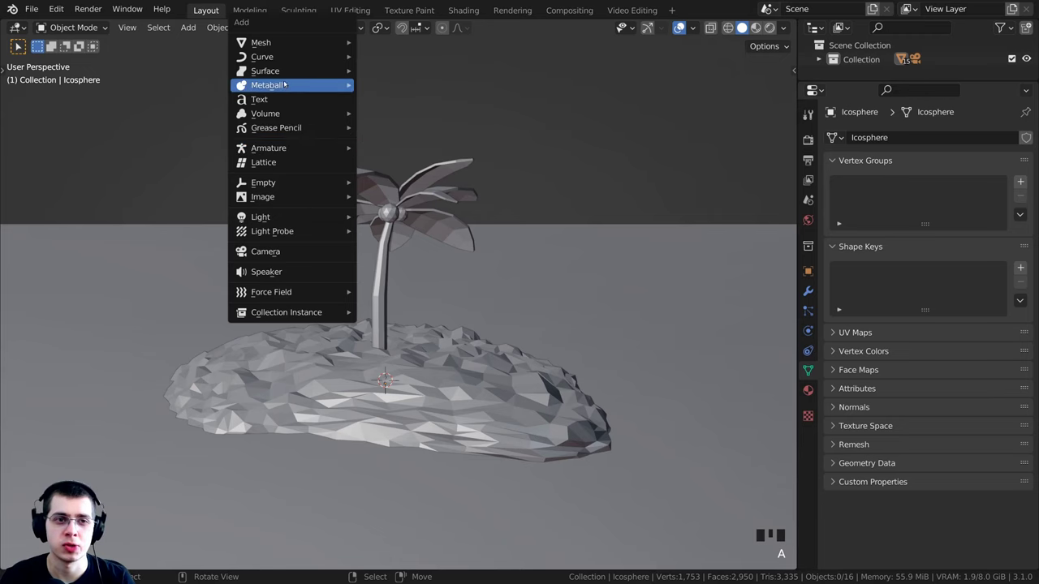
{"action": "mouse_move", "coordinate": [279, 48]}
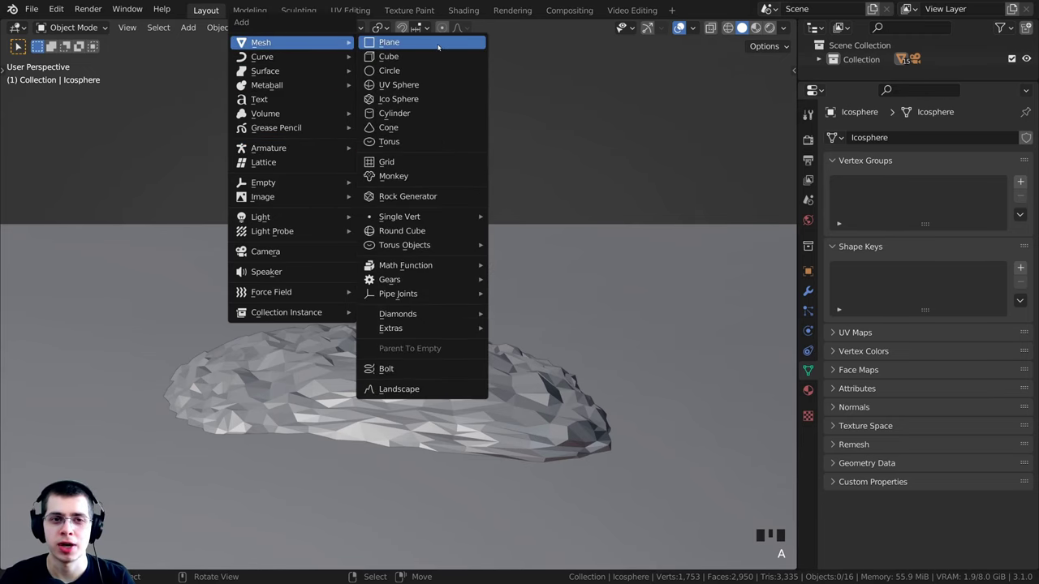
{"action": "left_click", "coordinate": [390, 57]}
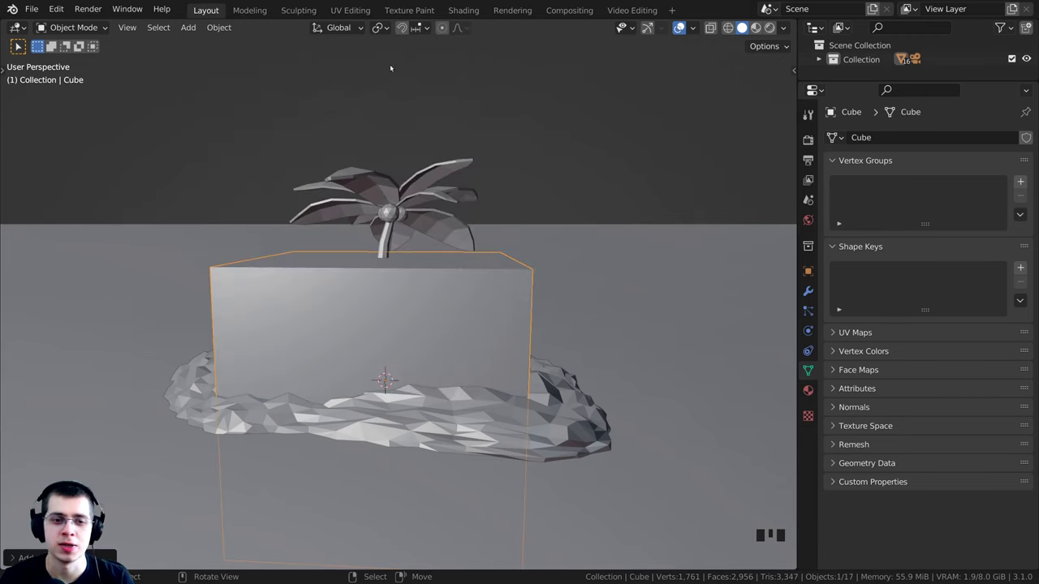
{"action": "scroll", "coordinate": [418, 336], "scroll_direction": "down", "scroll_amount": 2}
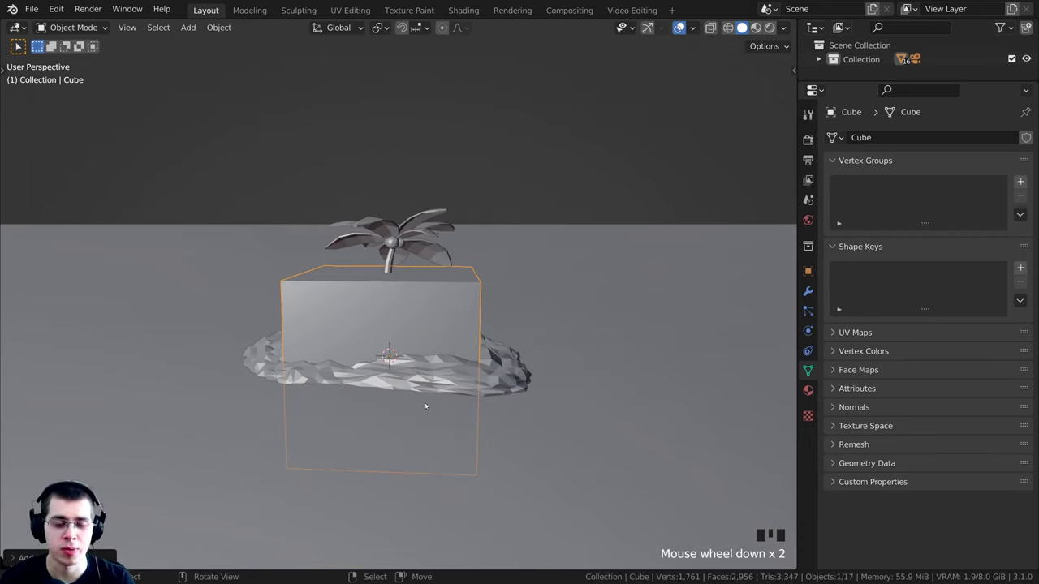
- Raise the cube about 2.18 m straight up above the island
{"action": "key", "text": "g"}
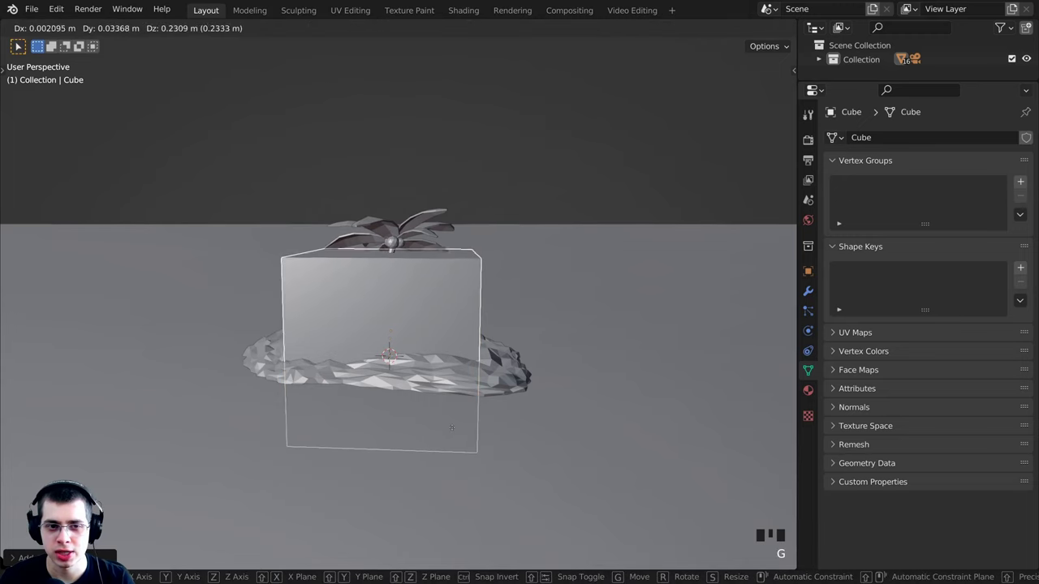
{"action": "key", "text": "z"}
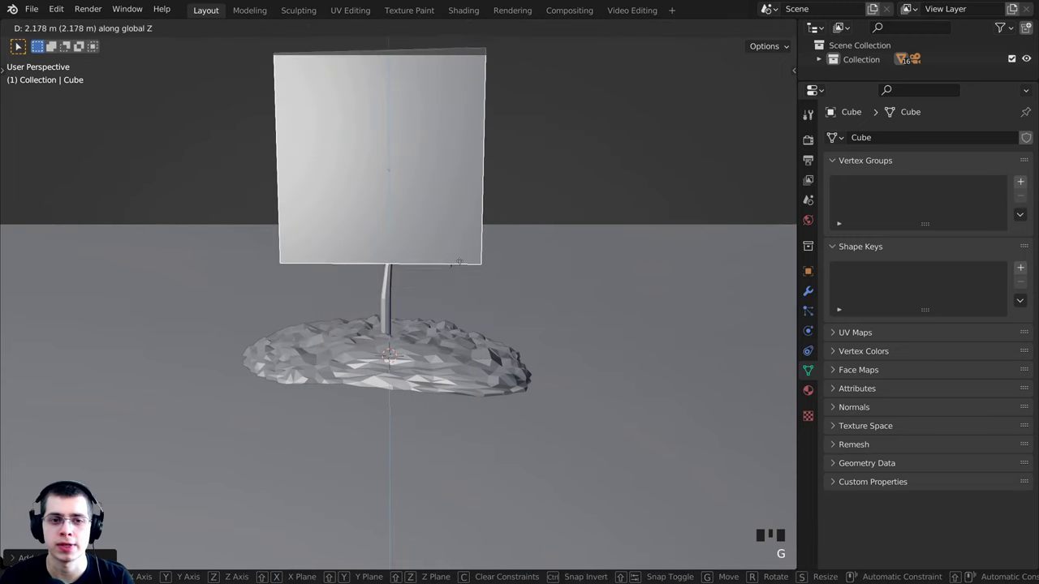
{"action": "left_click", "coordinate": [466, 250]}
{"action": "middle_click_drag", "start_coordinate": [465, 250], "coordinate": [447, 362]}
{"action": "scroll", "coordinate": [447, 363], "scroll_direction": "down", "scroll_amount": 1}
- Scale the cube down to roughly 0.2 and frame it in the view
{"action": "key", "text": "s"}
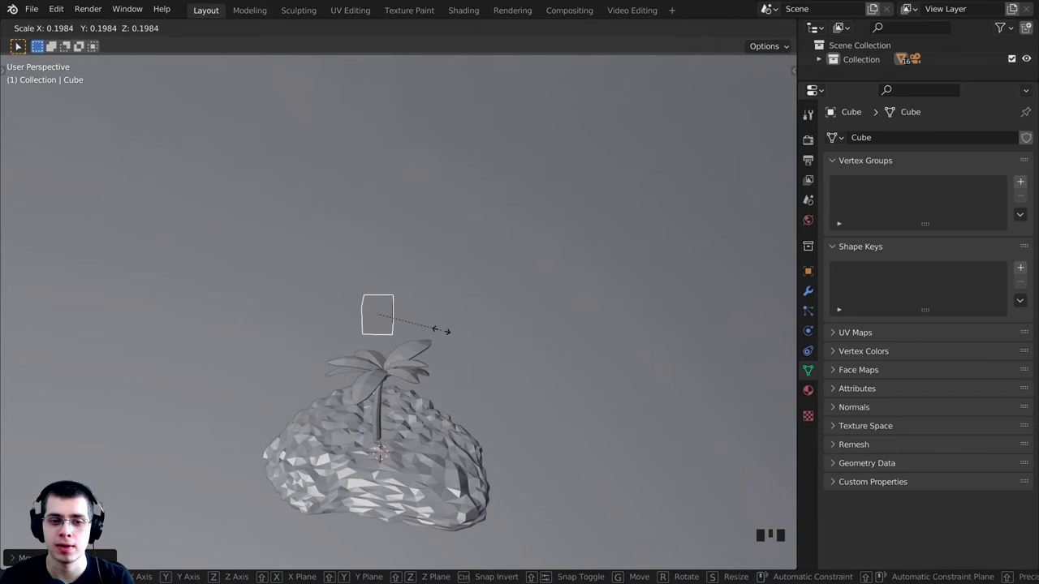
{"action": "left_click", "coordinate": [401, 324]}
{"action": "middle_click_drag", "start_coordinate": [402, 324], "coordinate": [388, 321], "text": "shift"}
{"action": "scroll", "coordinate": [658, 318], "scroll_direction": "down", "scroll_amount": 14}
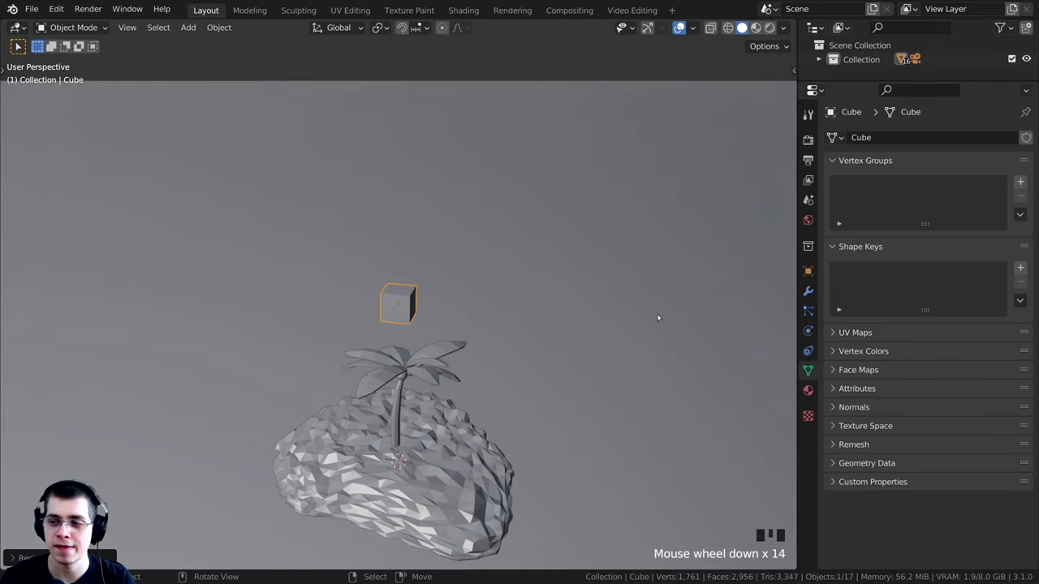
{"action": "key", "text": "KP_Decimal"}
- Orbit and pan around the small cube to inspect it from above and below
{"action": "scroll", "coordinate": [540, 259], "scroll_direction": "down", "scroll_amount": 5}
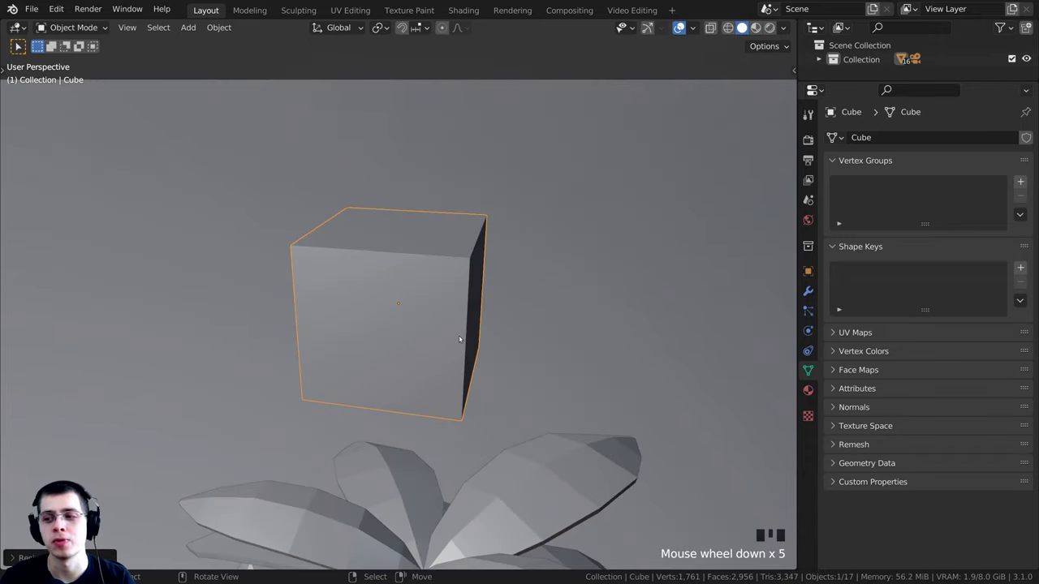
{"action": "middle_click_drag", "start_coordinate": [477, 336], "coordinate": [416, 404]}
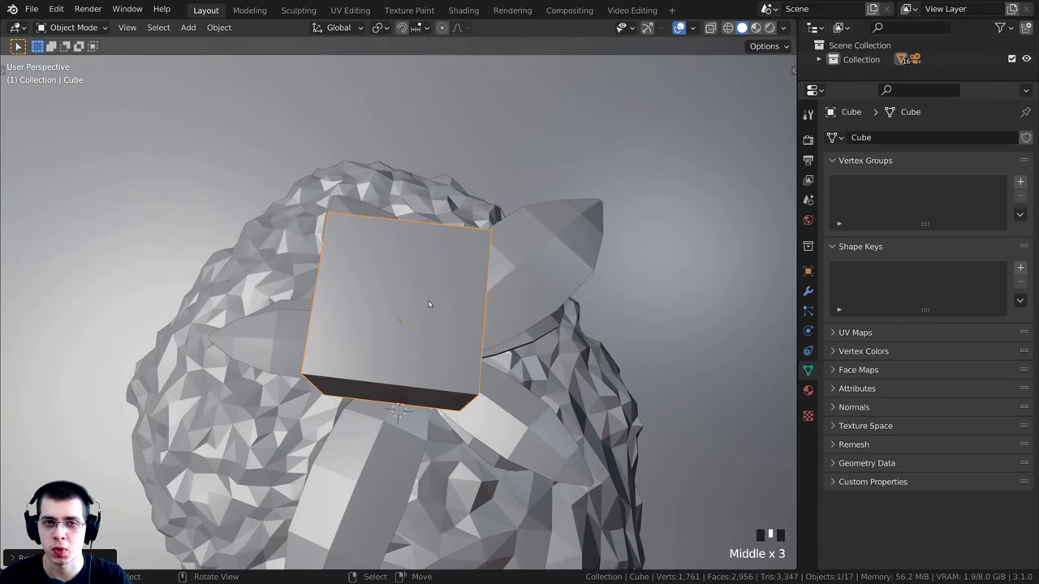
{"action": "middle_click_drag", "start_coordinate": [429, 305], "coordinate": [404, 314], "text": "shift"}
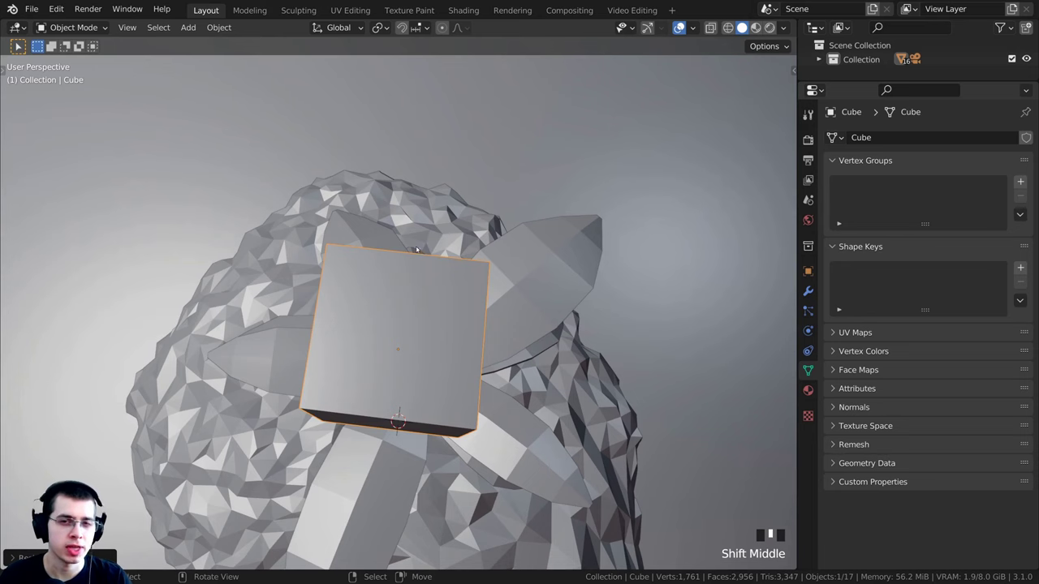
{"action": "middle_click_drag", "start_coordinate": [339, 303], "coordinate": [410, 227]}
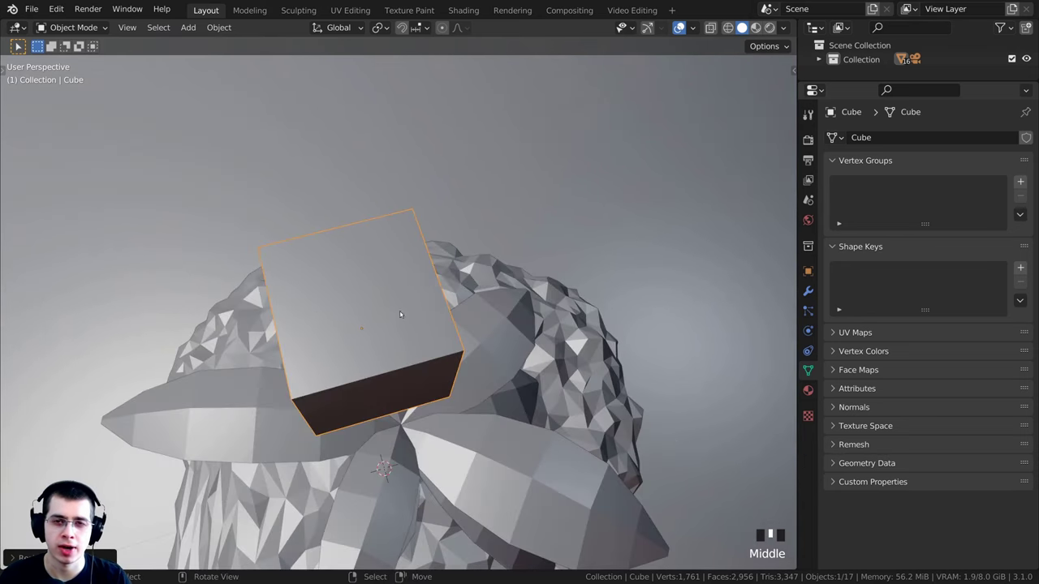
{"action": "middle_click_drag", "start_coordinate": [400, 314], "coordinate": [418, 260]}
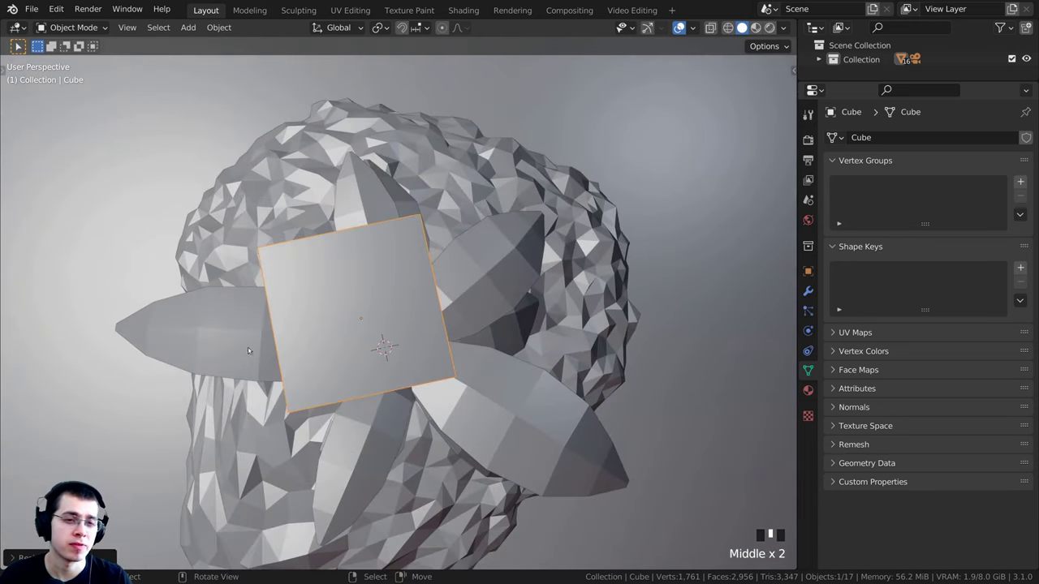
{"action": "middle_click_drag", "start_coordinate": [250, 350], "coordinate": [425, 429], "text": "shift"}
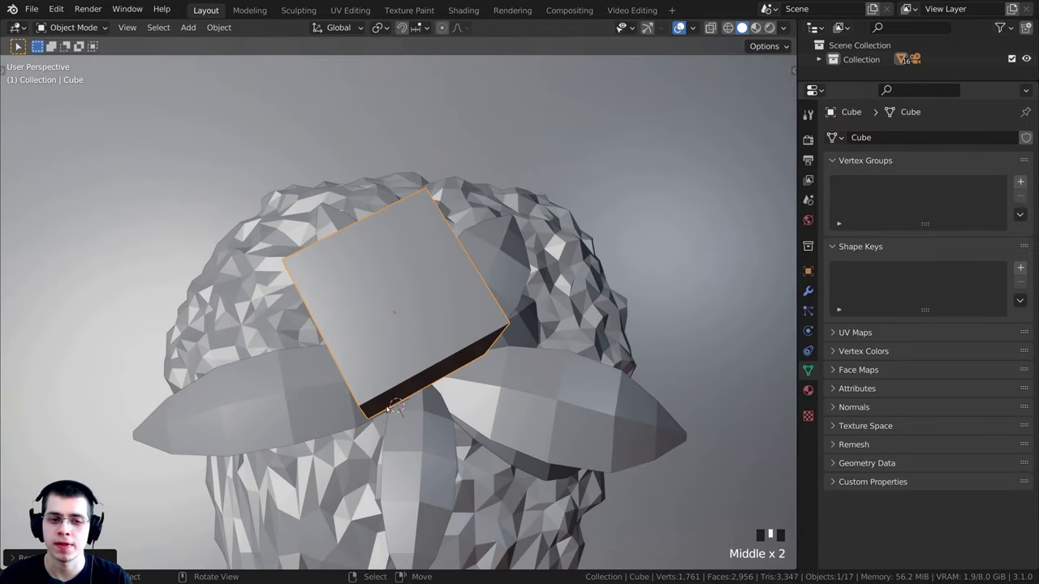
{"action": "middle_click_drag", "start_coordinate": [434, 371], "coordinate": [441, 387]}
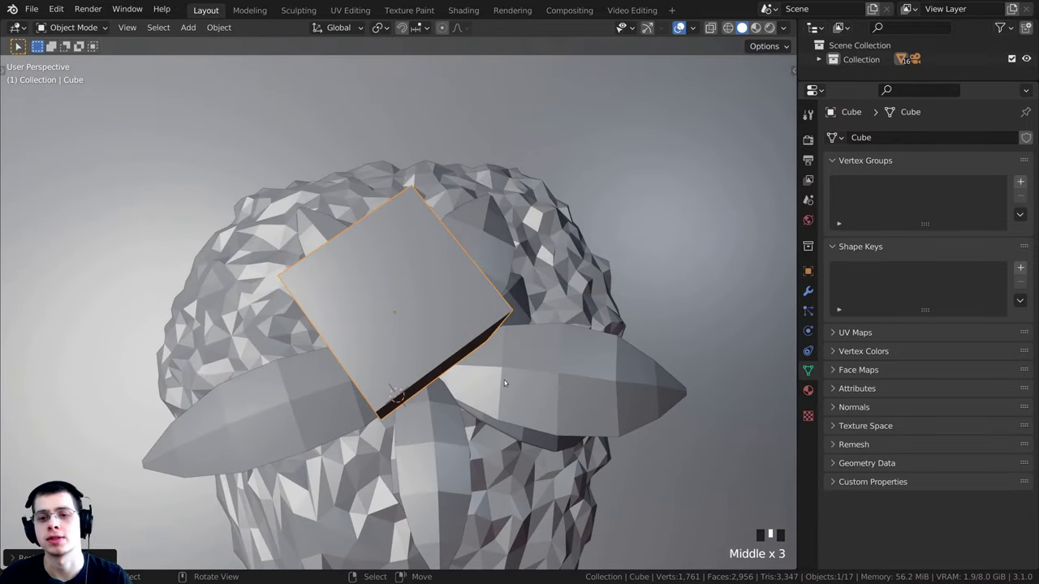
{"action": "middle_click_drag", "start_coordinate": [504, 383], "coordinate": [504, 351]}
- Enter Edit Mode and add a centred vertical edge loop through the cube
{"action": "key", "text": "Tab"}
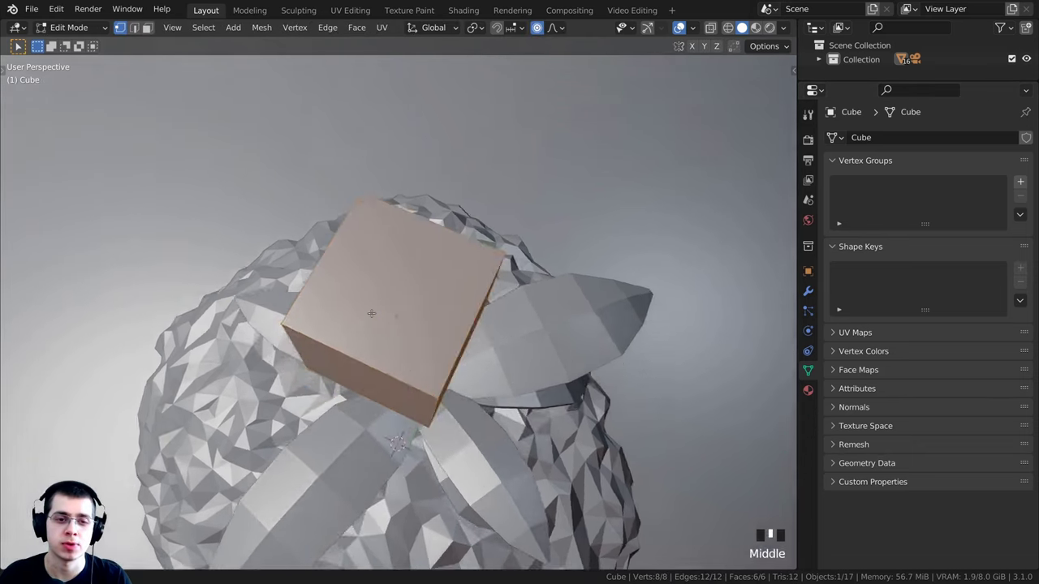
{"action": "middle_click_drag", "start_coordinate": [365, 354], "coordinate": [381, 254]}
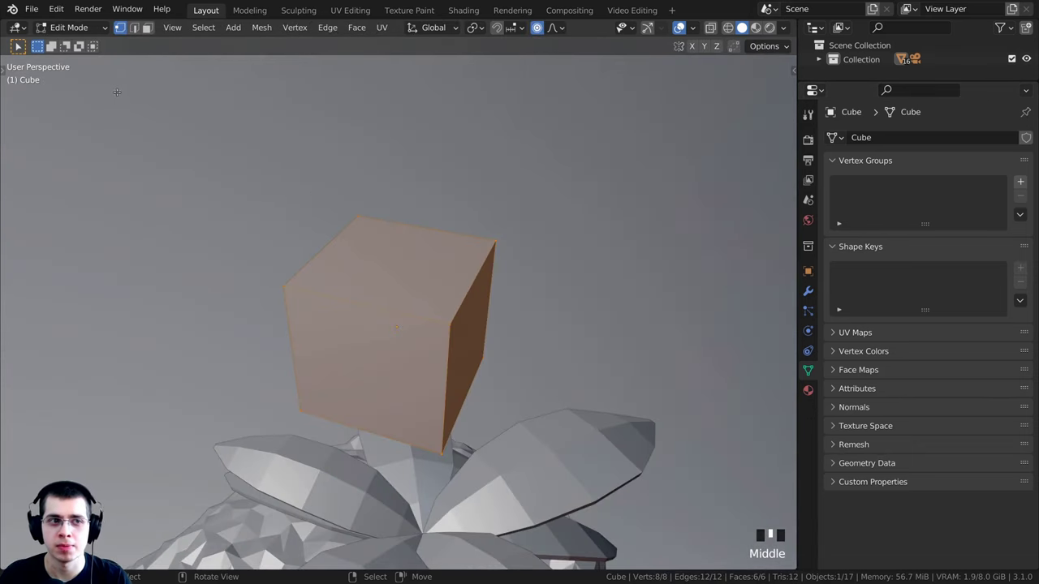
{"action": "left_click", "coordinate": [69, 27]}
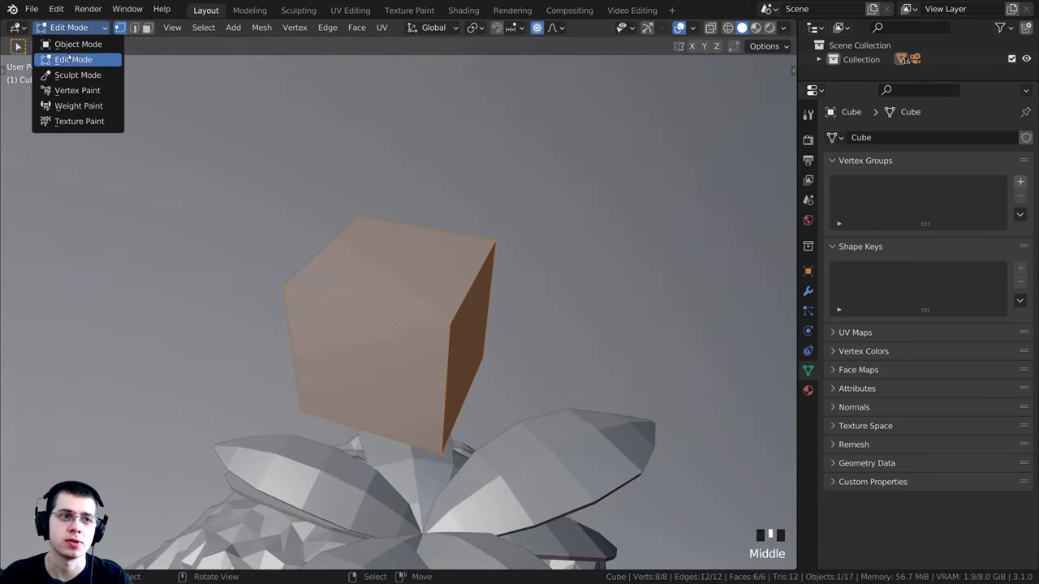
{"action": "middle_click_drag", "start_coordinate": [376, 252], "coordinate": [436, 308]}
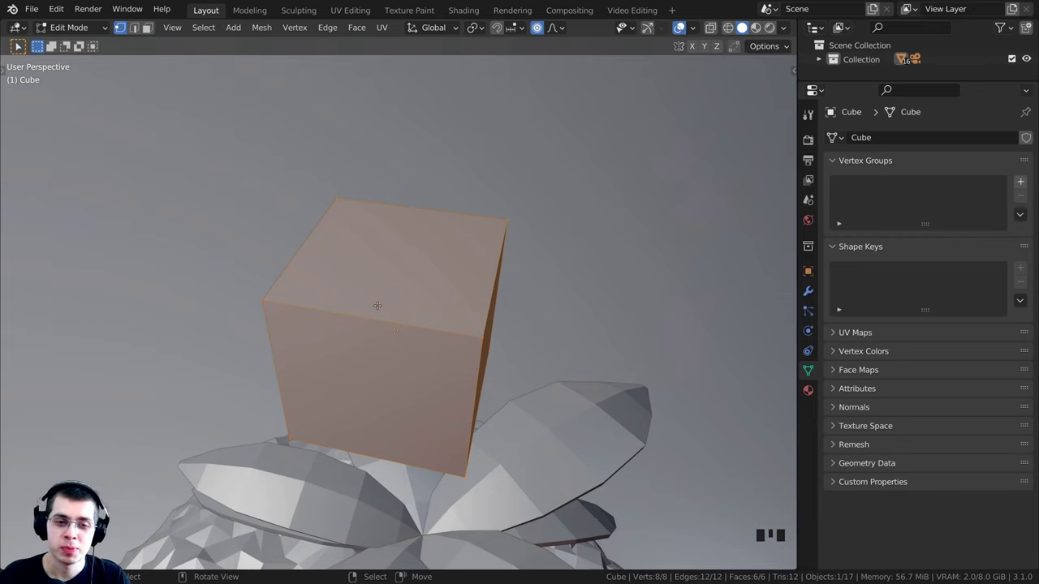
{"action": "key", "text": "ctrl+r"}
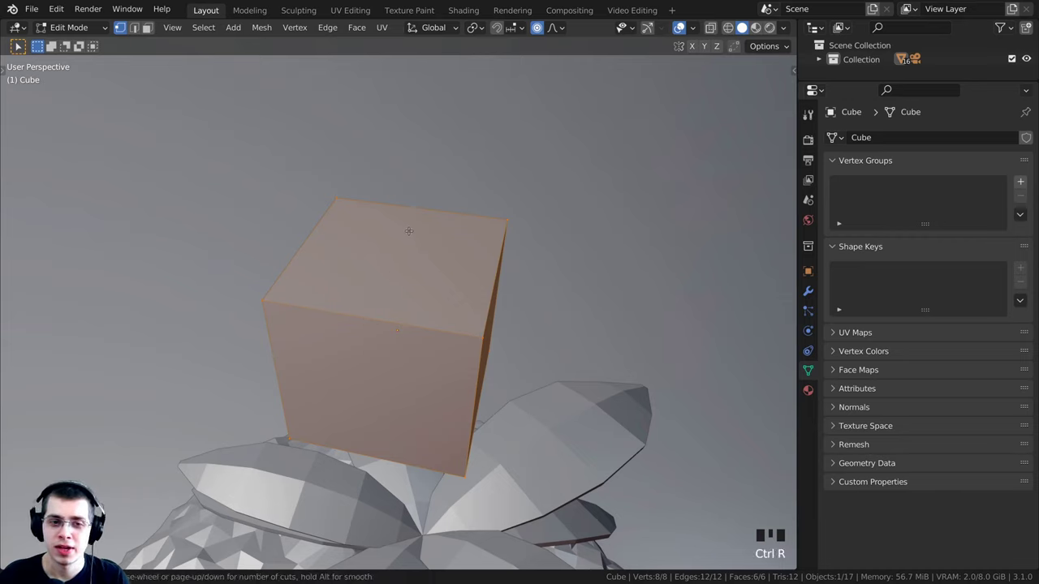
{"action": "left_click", "coordinate": [392, 314]}
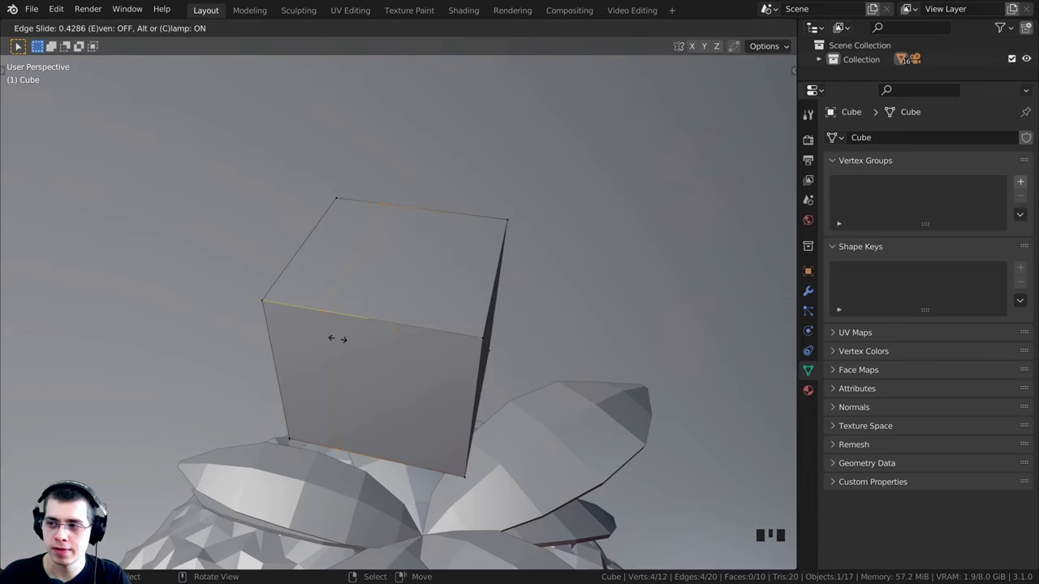
{"action": "right_click", "coordinate": [341, 337]}
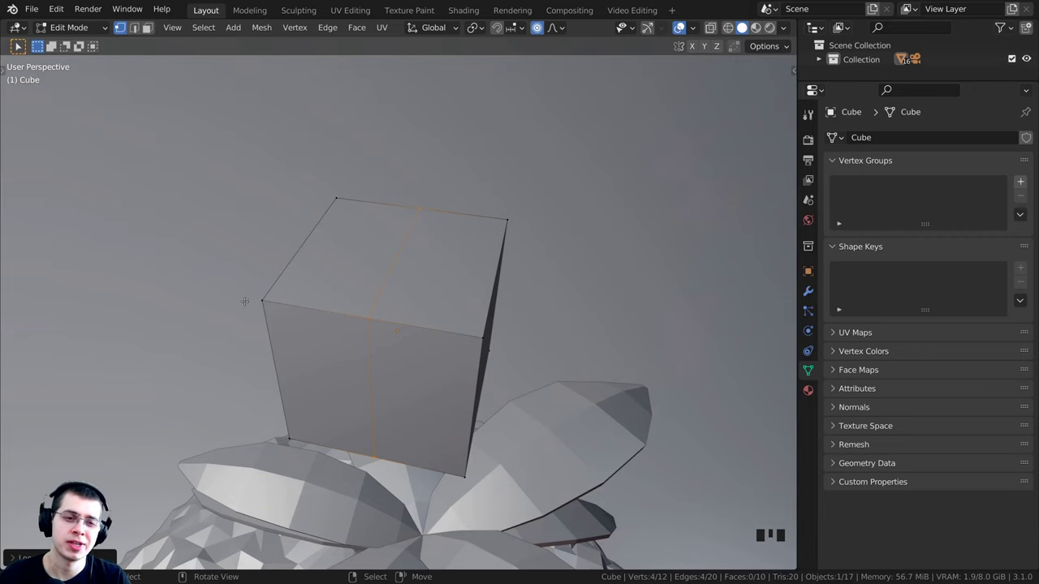
- Add a centred horizontal edge loop around the cube and switch to wireframe shading
{"action": "middle_click_drag", "start_coordinate": [381, 332], "coordinate": [443, 261]}
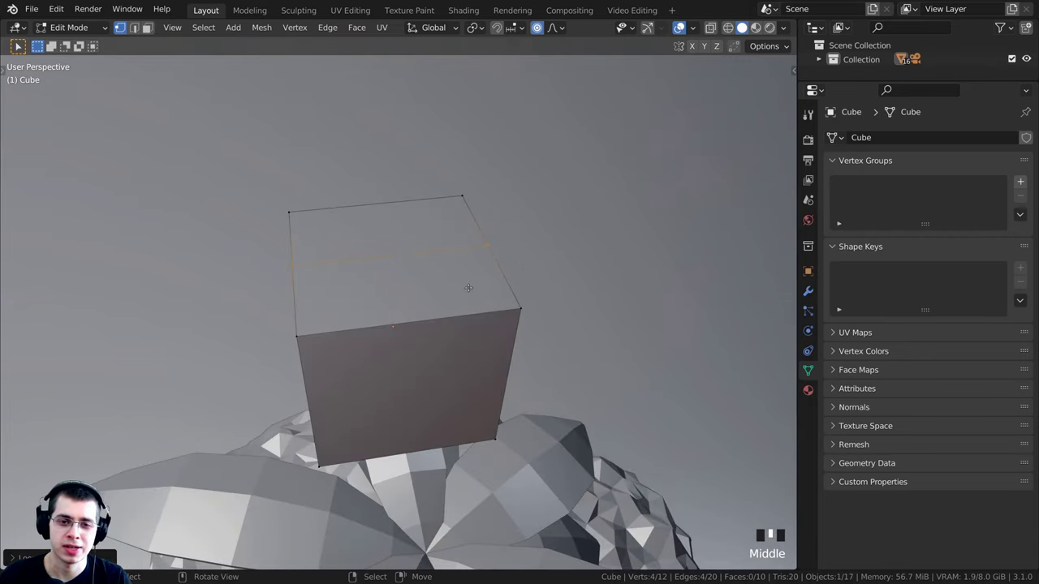
{"action": "key", "text": "ctrl+r"}
{"action": "left_click", "coordinate": [401, 254]}
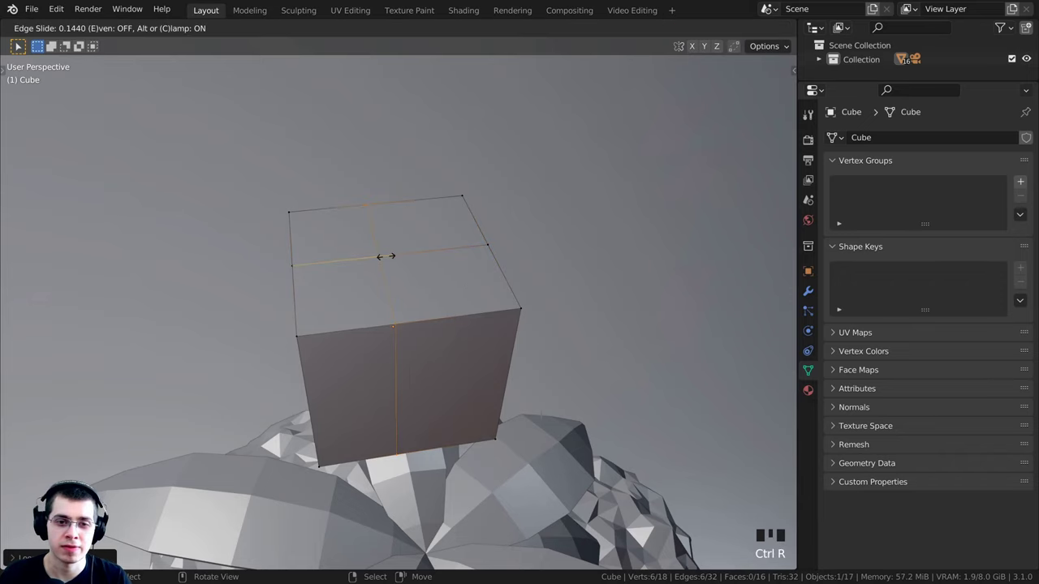
{"action": "right_click", "coordinate": [376, 260]}
{"action": "middle_click_drag", "start_coordinate": [338, 341], "coordinate": [510, 302]}
{"action": "key", "text": "z"}
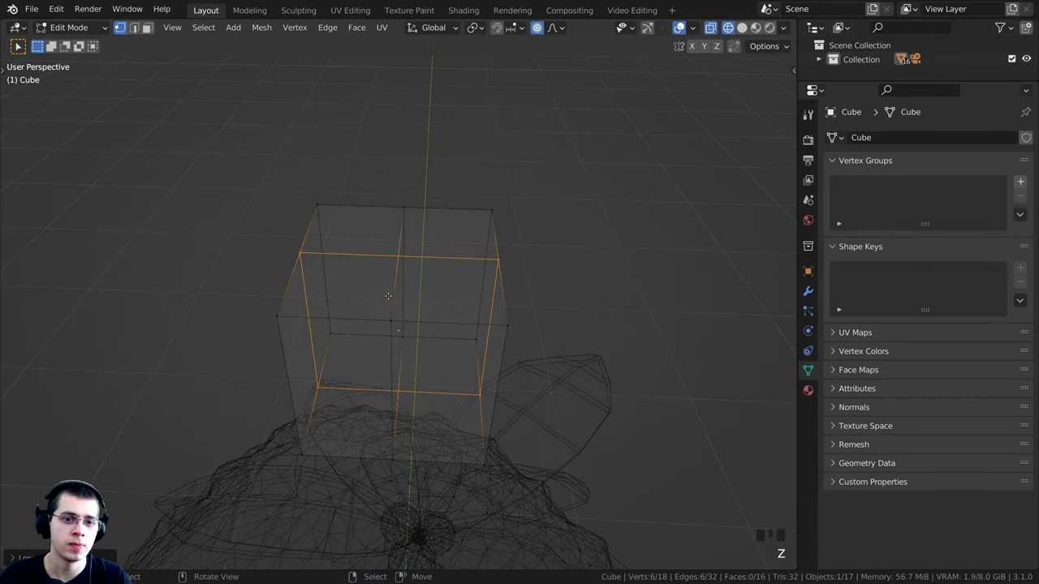
- Box-select the cube's left and right side vertices and delete them, leaving 8 vertices
{"action": "key", "text": "a"}
{"action": "key", "text": "a"}
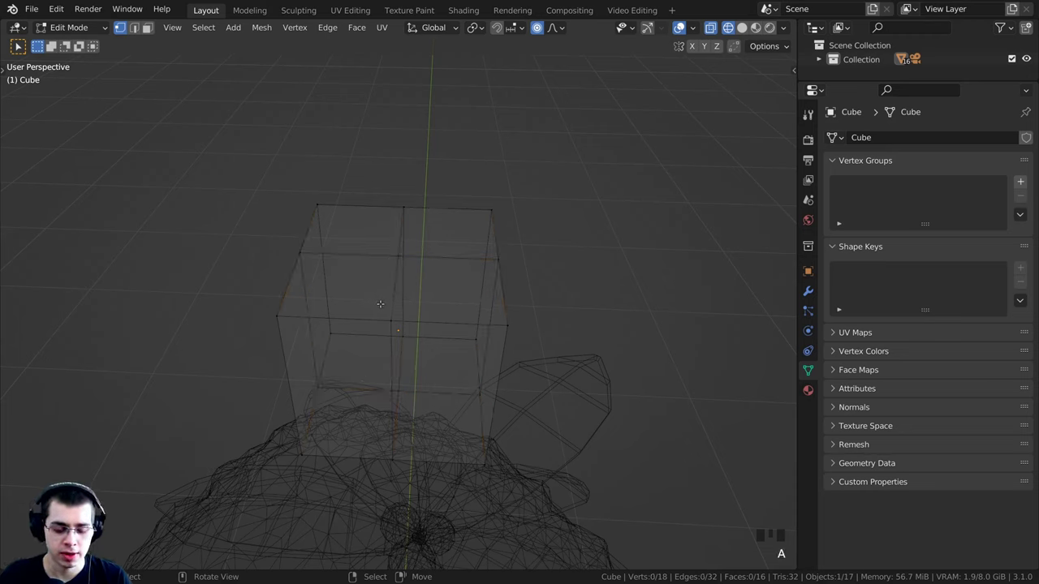
{"action": "key", "text": "b"}
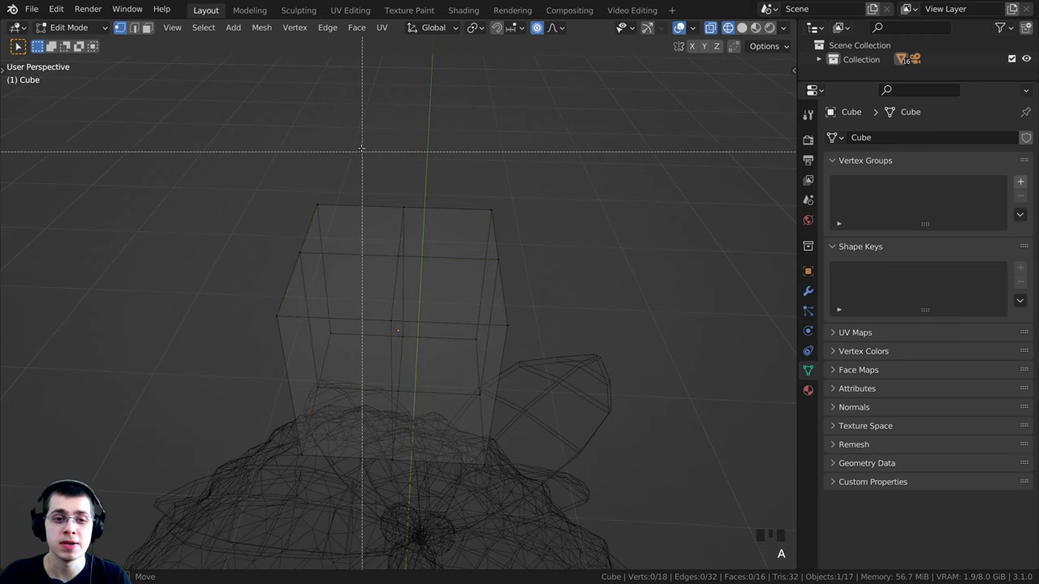
{"action": "left_click_drag", "start_coordinate": [363, 142], "coordinate": [352, 157]}
{"action": "left_click_drag", "start_coordinate": [312, 262], "coordinate": [165, 500]}
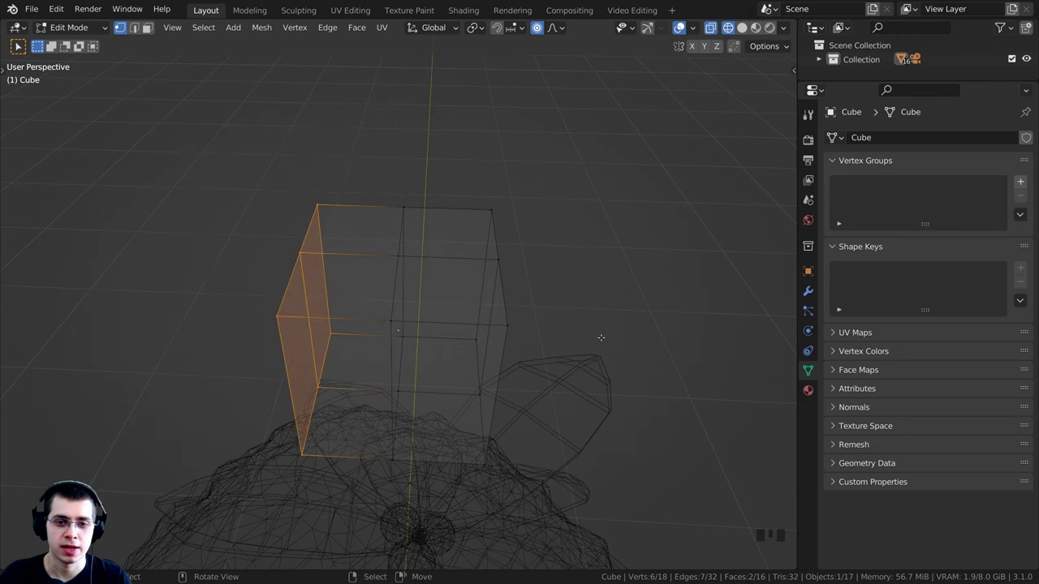
{"action": "middle_click_drag", "start_coordinate": [599, 337], "coordinate": [433, 297]}
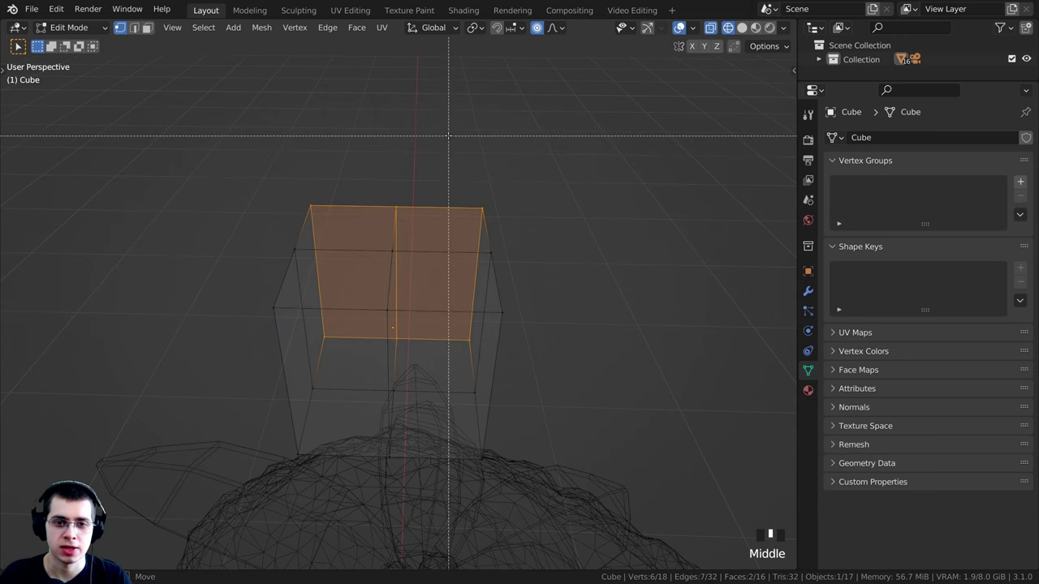
{"action": "left_click_drag", "start_coordinate": [448, 138], "coordinate": [565, 500]}
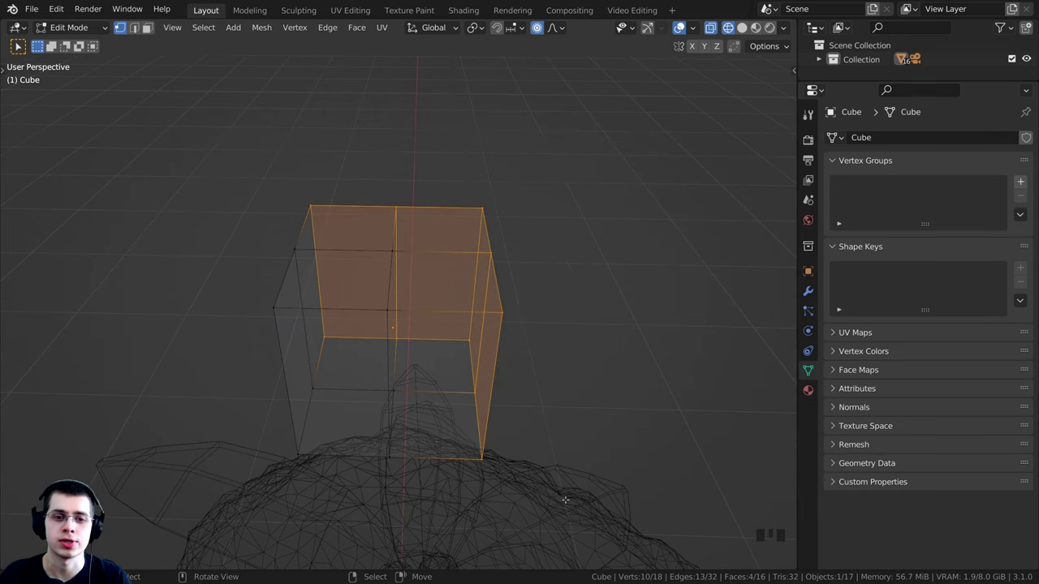
{"action": "middle_click_drag", "start_coordinate": [329, 401], "coordinate": [509, 183]}
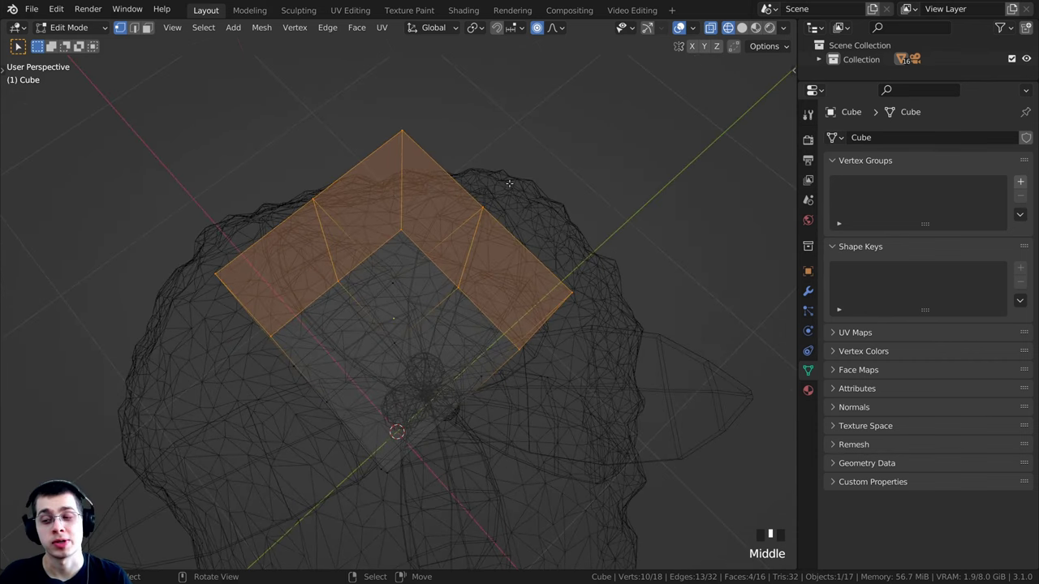
{"action": "key", "text": "x"}
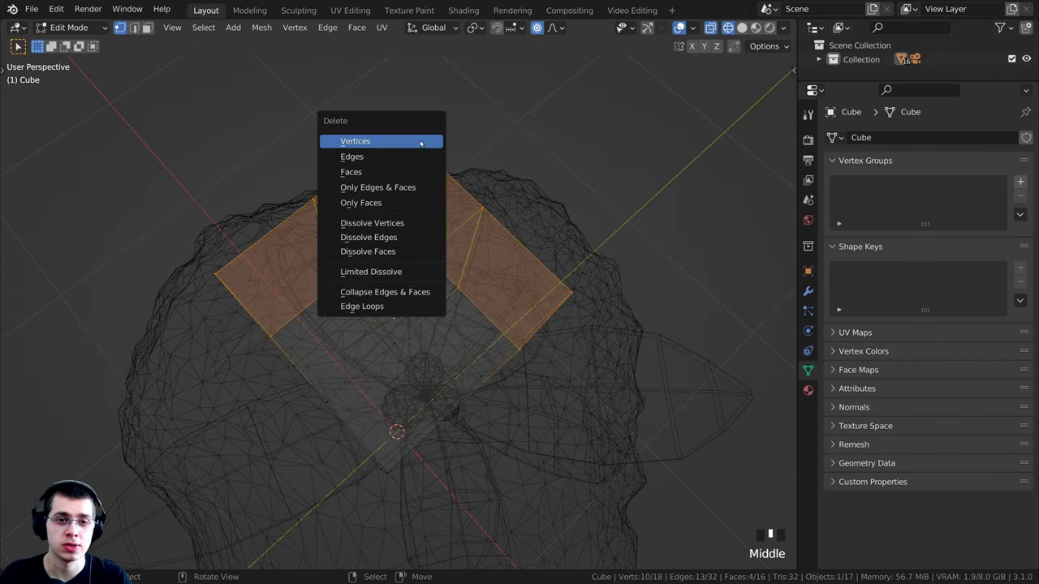
{"action": "left_click", "coordinate": [375, 145]}
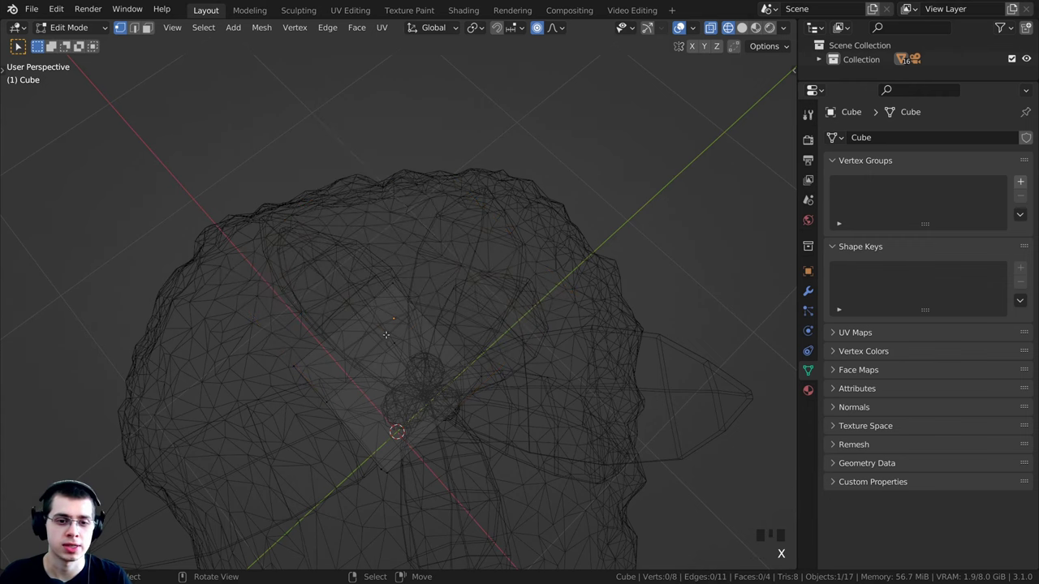
{"action": "middle_click_drag", "start_coordinate": [386, 334], "coordinate": [399, 292]}
- Return the viewport to solid shading and orbit to a frontal view
{"action": "key", "text": "z"}
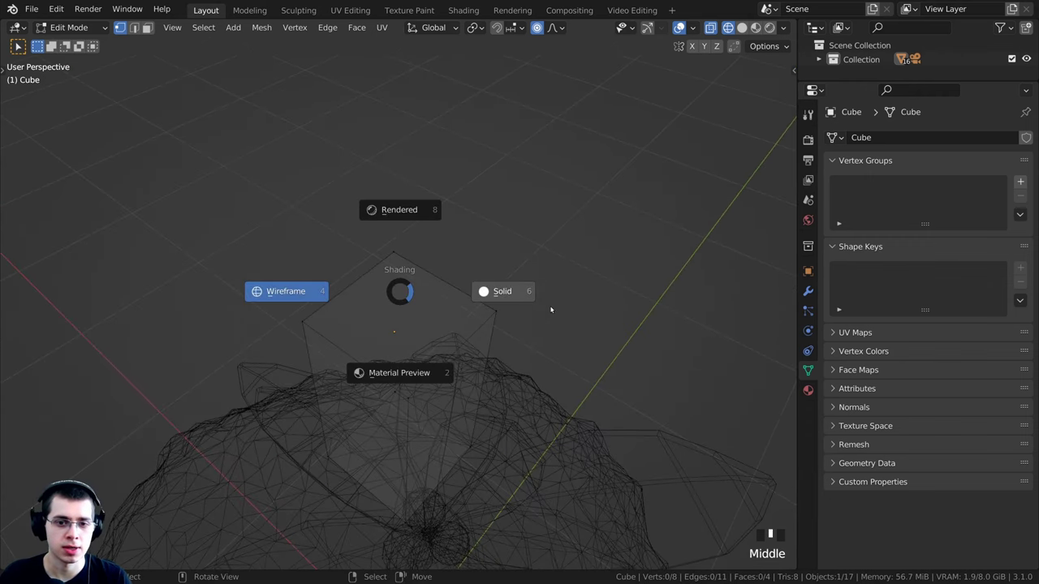
{"action": "left_click", "coordinate": [550, 309]}
{"action": "mouse_move", "coordinate": [551, 309]}
{"action": "middle_mouse_down"}
{"action": "mouse_move", "coordinate": [575, 294]}
{"action": "mouse_move", "coordinate": [526, 276]}
{"action": "middle_mouse_up"}
{"action": "scroll", "coordinate": [522, 272], "scroll_direction": "down", "scroll_amount": 2}
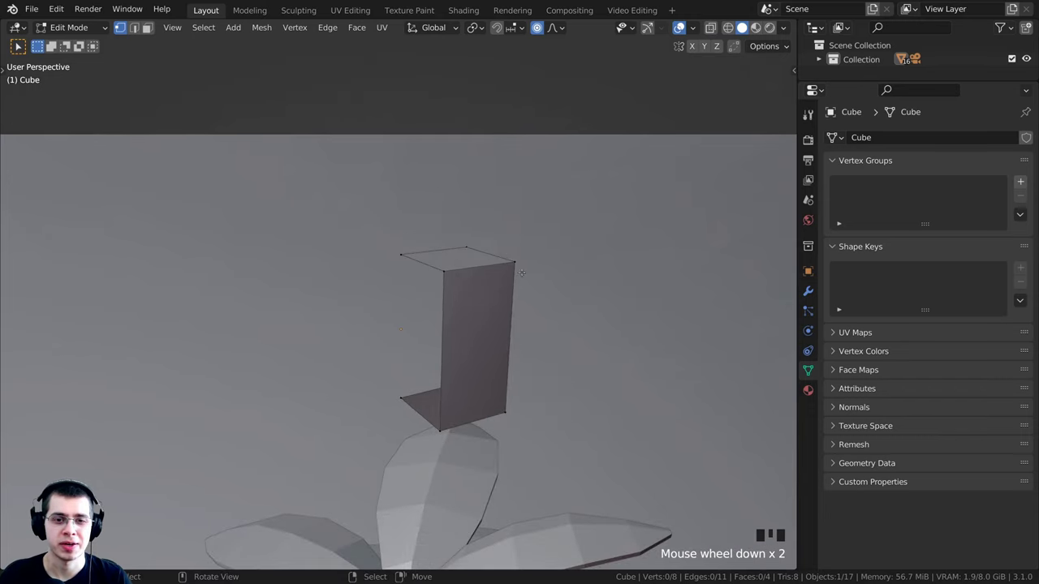
{"action": "middle_click_drag", "start_coordinate": [419, 351], "coordinate": [447, 356]}
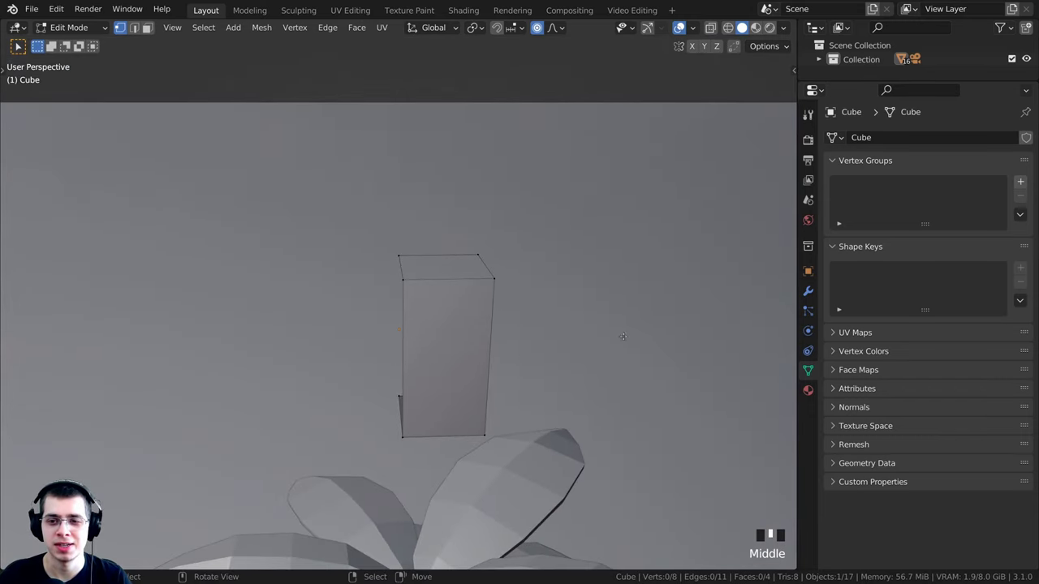
- Add a Mirror modifier to the cube, mirroring across both X and Y axes
{"action": "left_click", "coordinate": [808, 291]}
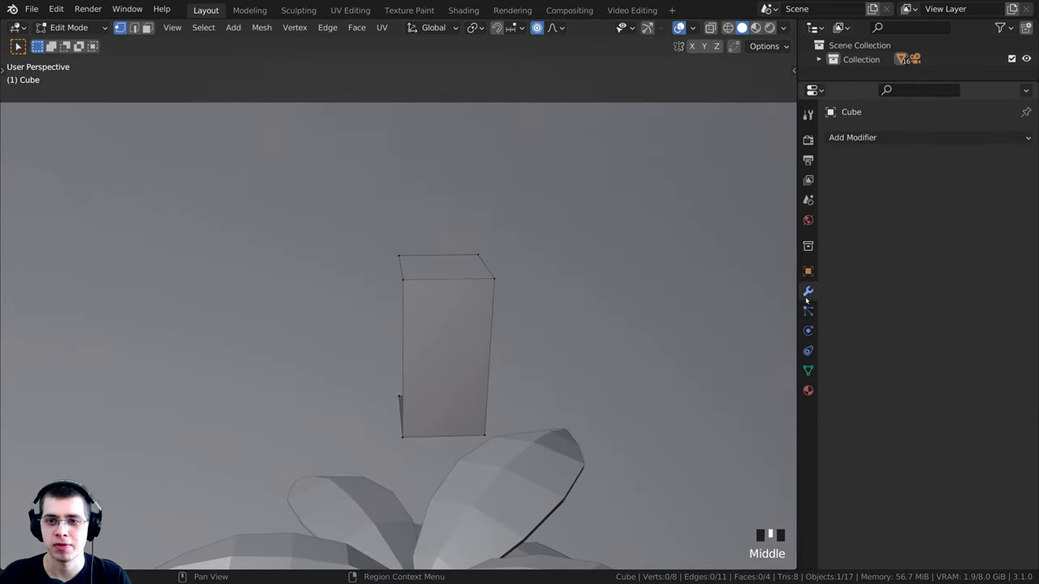
{"action": "scroll", "coordinate": [409, 273], "scroll_direction": "down", "scroll_amount": 1}
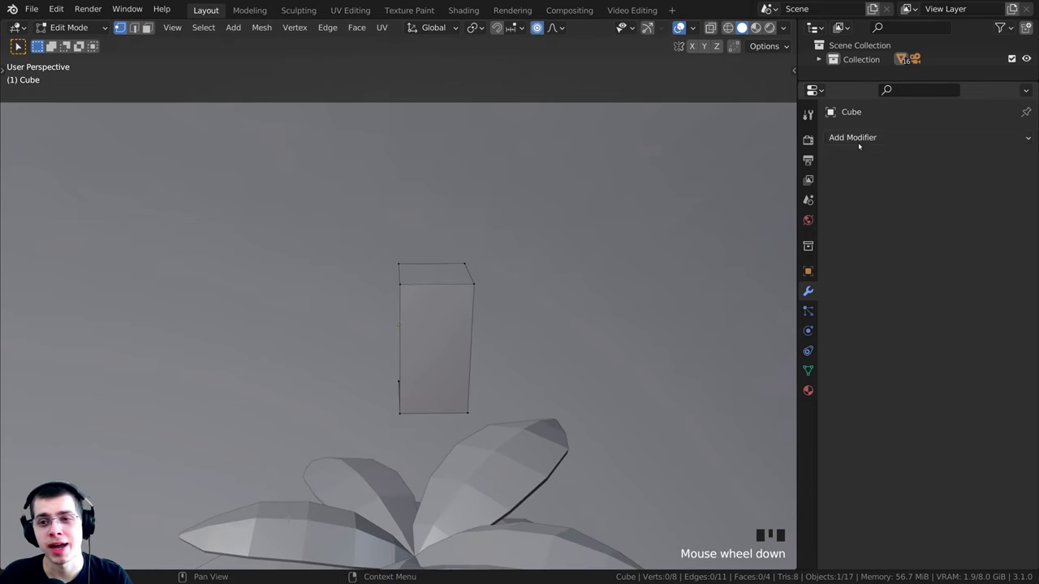
{"action": "left_click", "coordinate": [858, 139]}
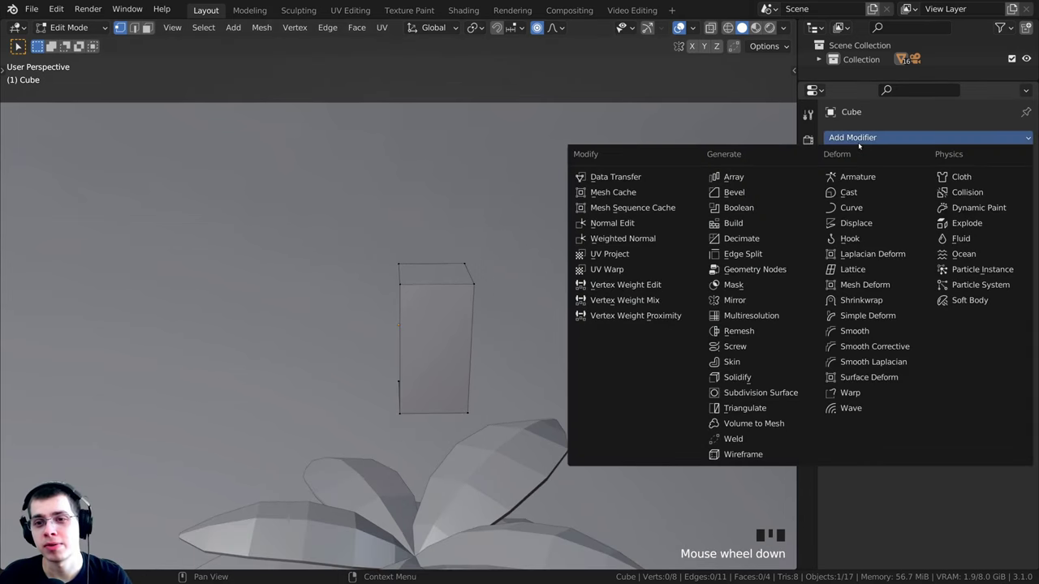
{"action": "left_click", "coordinate": [731, 301]}
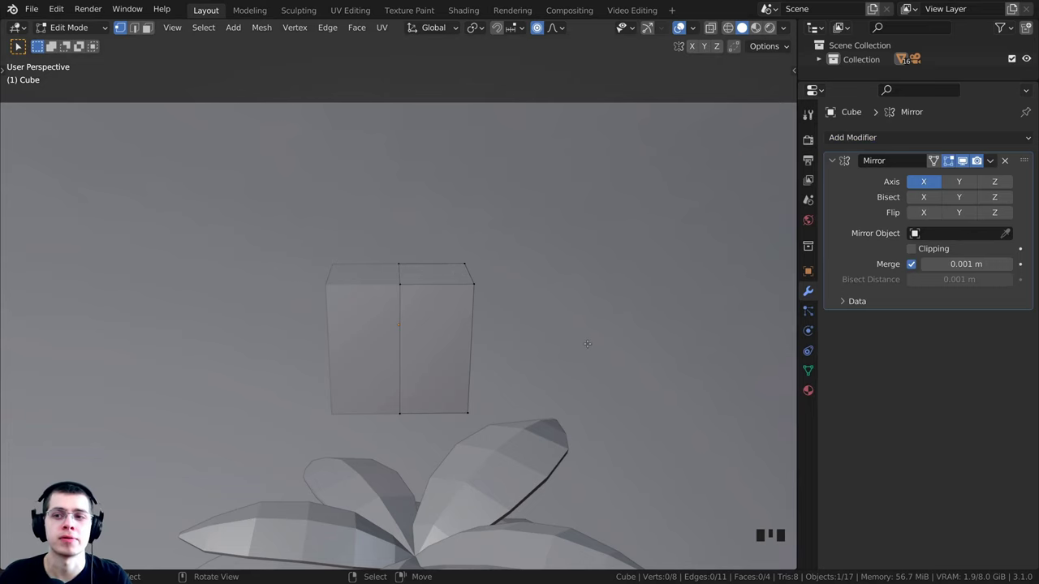
{"action": "scroll", "coordinate": [587, 343], "scroll_direction": "up", "scroll_amount": 2}
{"action": "middle_click_drag", "start_coordinate": [370, 294], "coordinate": [422, 279]}
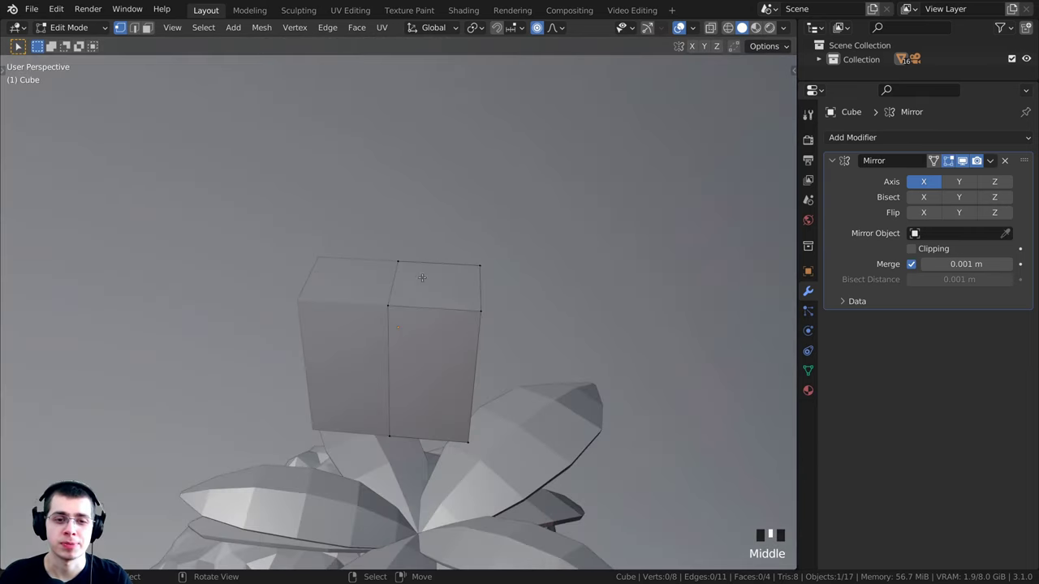
{"action": "left_click", "coordinate": [946, 183]}
{"action": "left_click", "coordinate": [927, 183]}
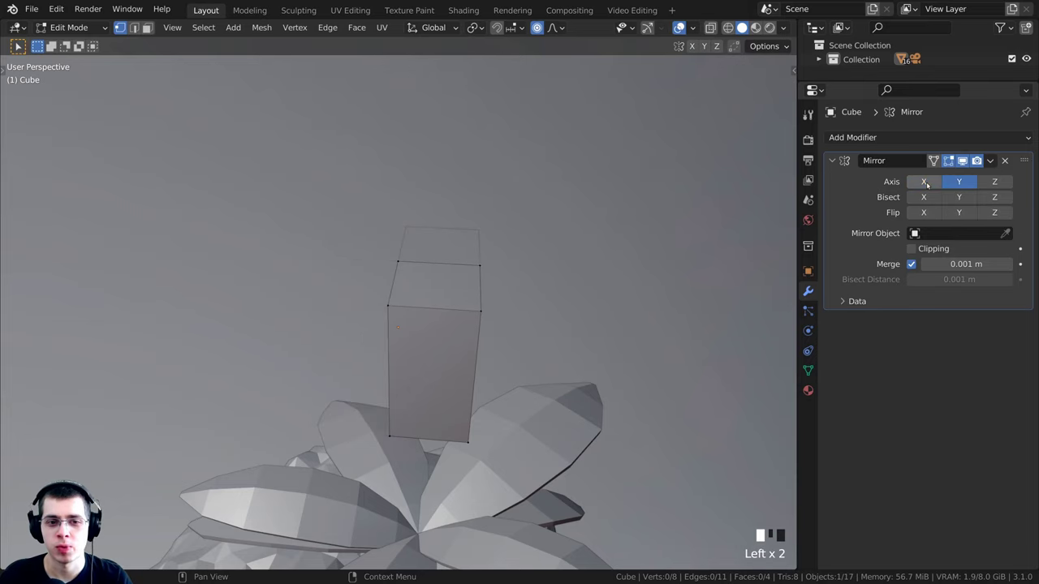
{"action": "left_click", "coordinate": [925, 183]}
{"action": "middle_click_drag", "start_coordinate": [382, 325], "coordinate": [349, 320]}
{"action": "middle_click_drag", "start_coordinate": [418, 337], "coordinate": [491, 357]}
- Cancel the pending vertex move to keep the box shape and disable proportional editing
{"action": "key", "text": "g"}
{"action": "key", "text": "g"}
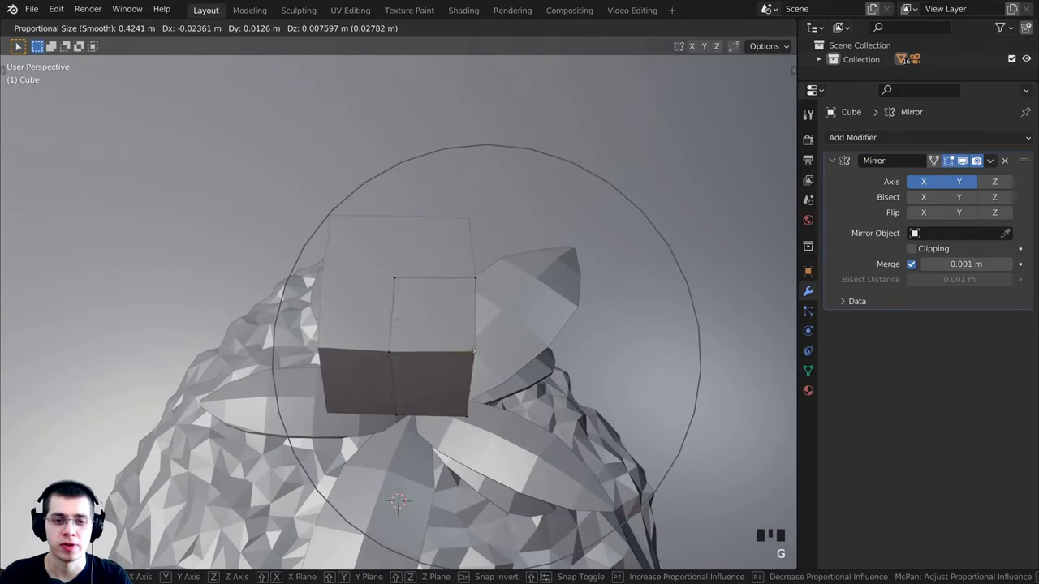
{"action": "key", "text": "g"}
{"action": "right_click", "coordinate": [618, 464]}
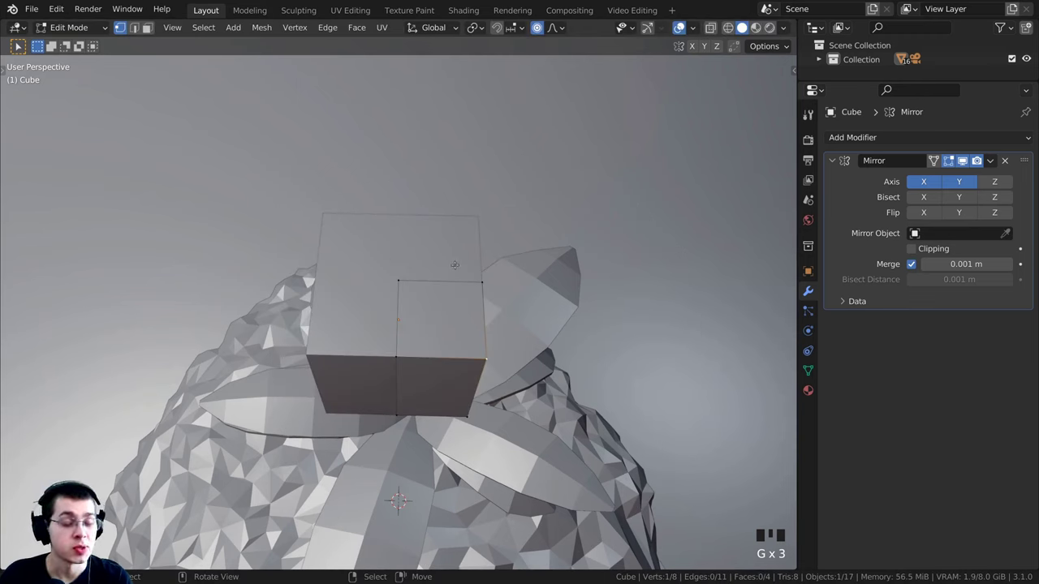
{"action": "key", "text": "o"}
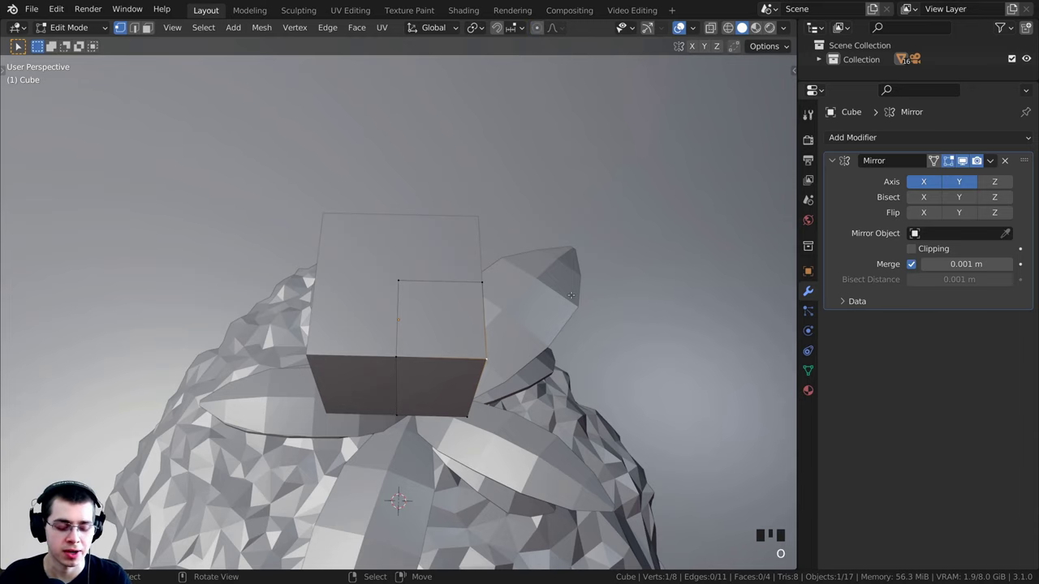
- Save the scene as Low Poly Island.blend
{"action": "middle_click_drag", "start_coordinate": [571, 296], "coordinate": [471, 345]}
{"action": "key", "text": "ctrl+s"}
{"action": "middle_click_drag", "start_coordinate": [388, 347], "coordinate": [498, 334]}
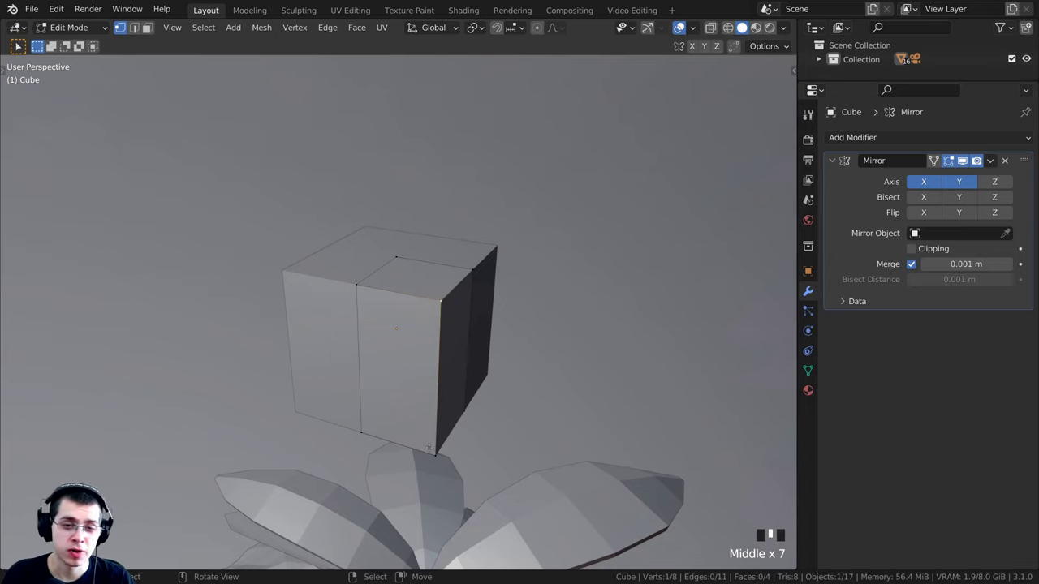
- Select vertices on the cube's top and front corner in vertex mode
{"action": "scroll", "coordinate": [428, 447], "scroll_direction": "up", "scroll_amount": 2}
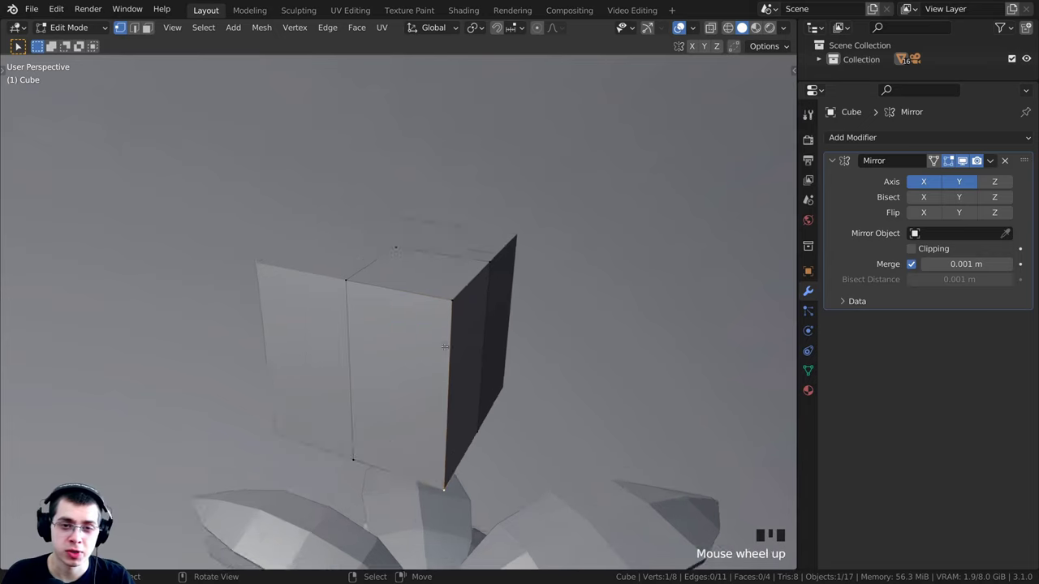
{"action": "left_click", "coordinate": [72, 29]}
{"action": "right_click", "coordinate": [392, 237]}
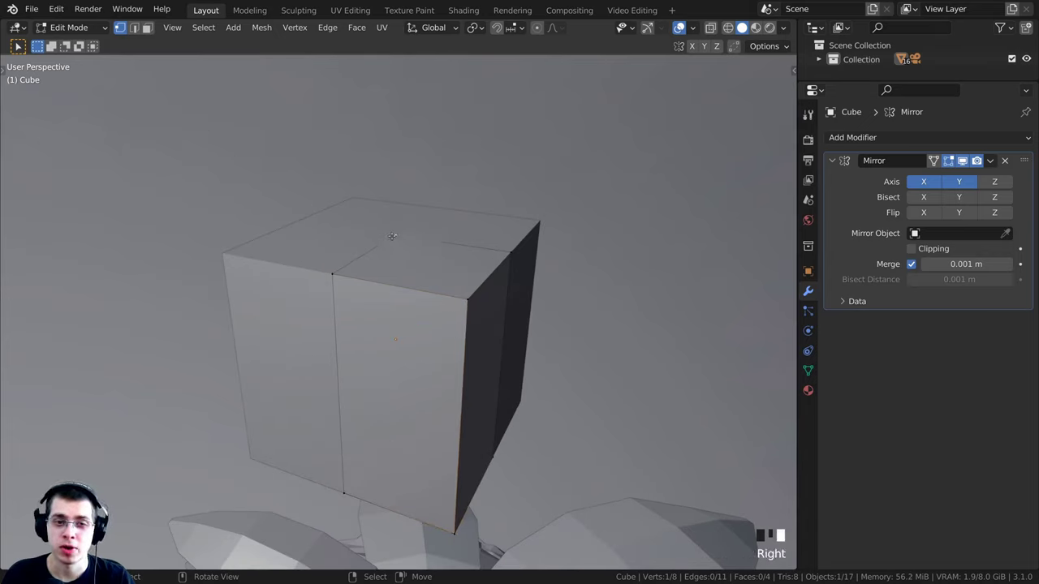
{"action": "right_click", "coordinate": [516, 249]}
{"action": "right_click", "coordinate": [322, 279]}
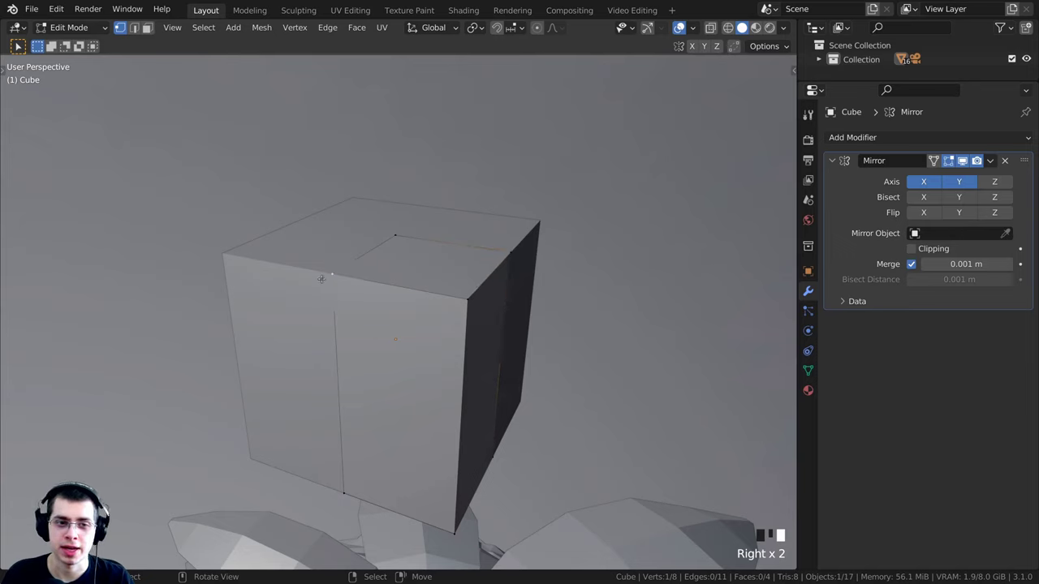
{"action": "right_click", "coordinate": [392, 237]}
{"action": "right_click", "coordinate": [498, 250]}
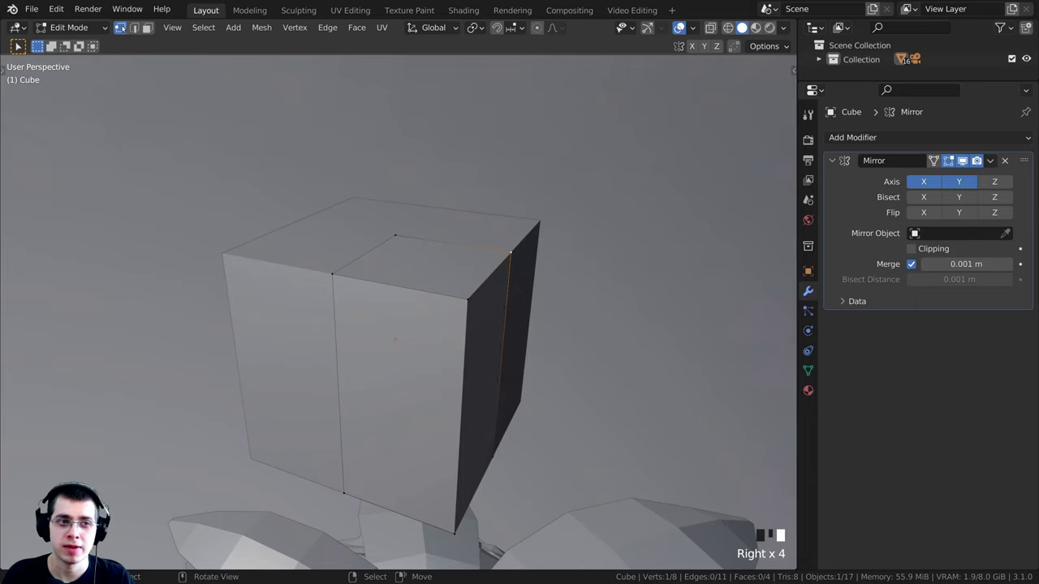
- Switch to edge select mode and select the cube's front top edge
{"action": "left_click", "coordinate": [134, 28]}
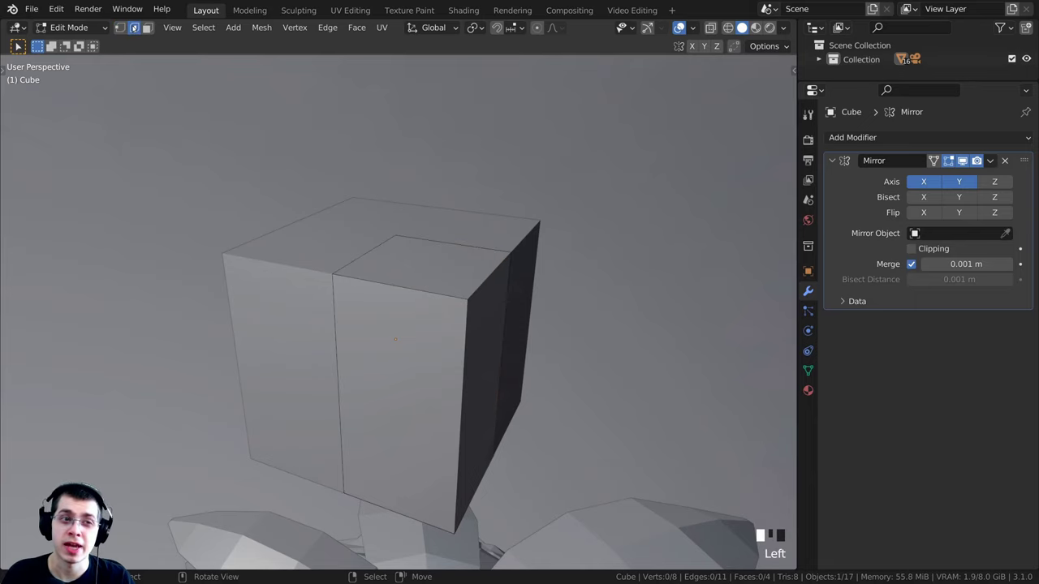
{"action": "right_click", "coordinate": [387, 290]}
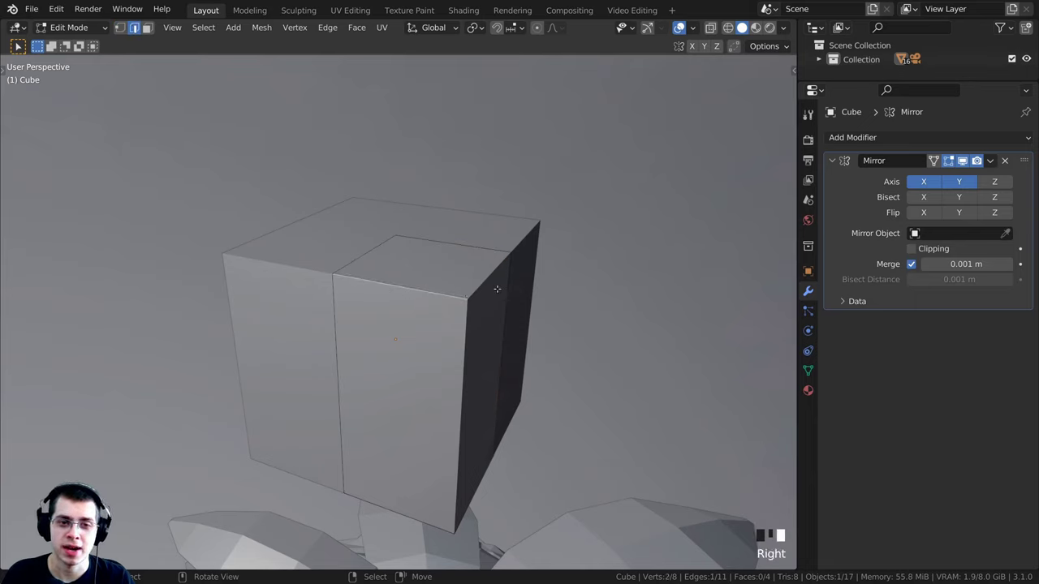
{"action": "right_click", "coordinate": [492, 275]}
{"action": "right_click", "coordinate": [483, 249]}
{"action": "right_click", "coordinate": [441, 297]}
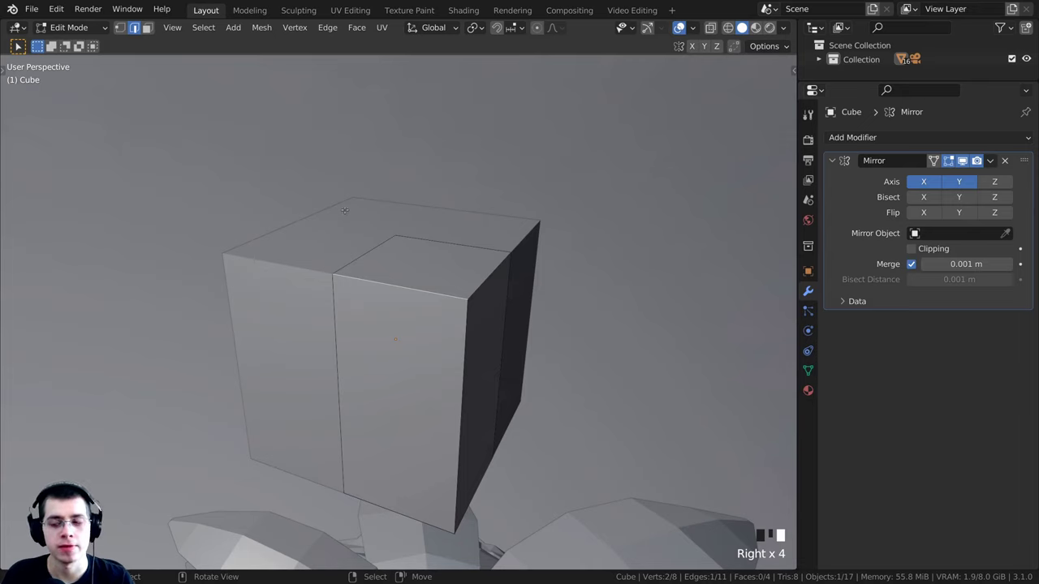
- Switch the mesh selection mode to Face select
{"action": "key", "text": "1"}
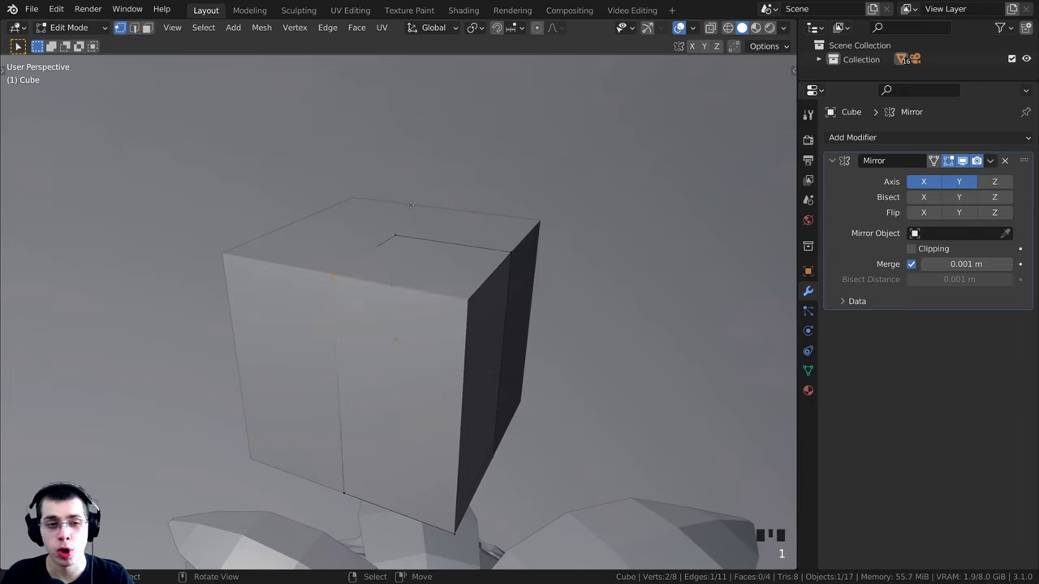
{"action": "left_click", "coordinate": [119, 28]}
{"action": "middle_click_drag", "start_coordinate": [455, 402], "coordinate": [480, 406]}
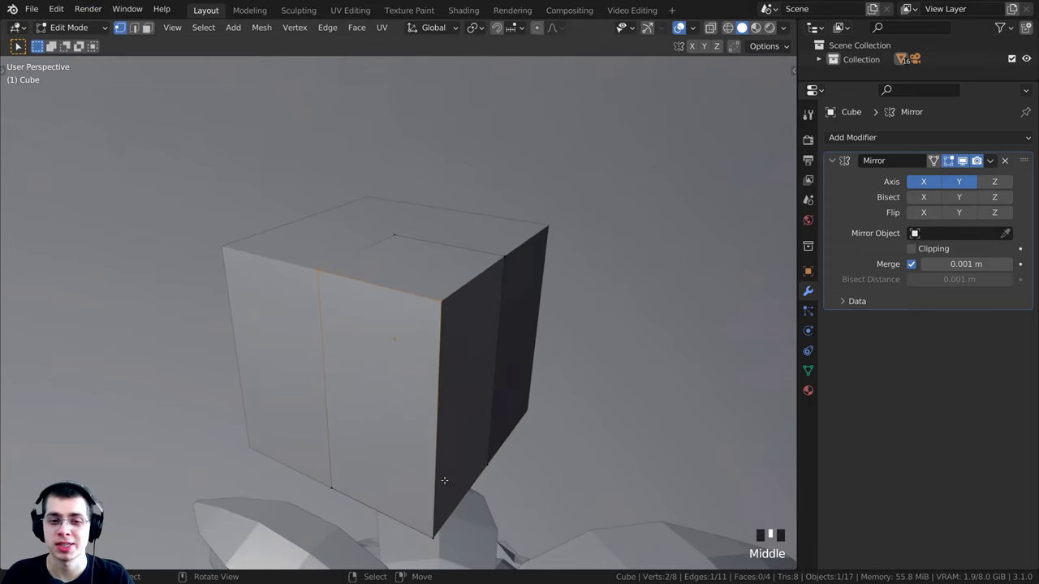
{"action": "left_click", "coordinate": [147, 27]}
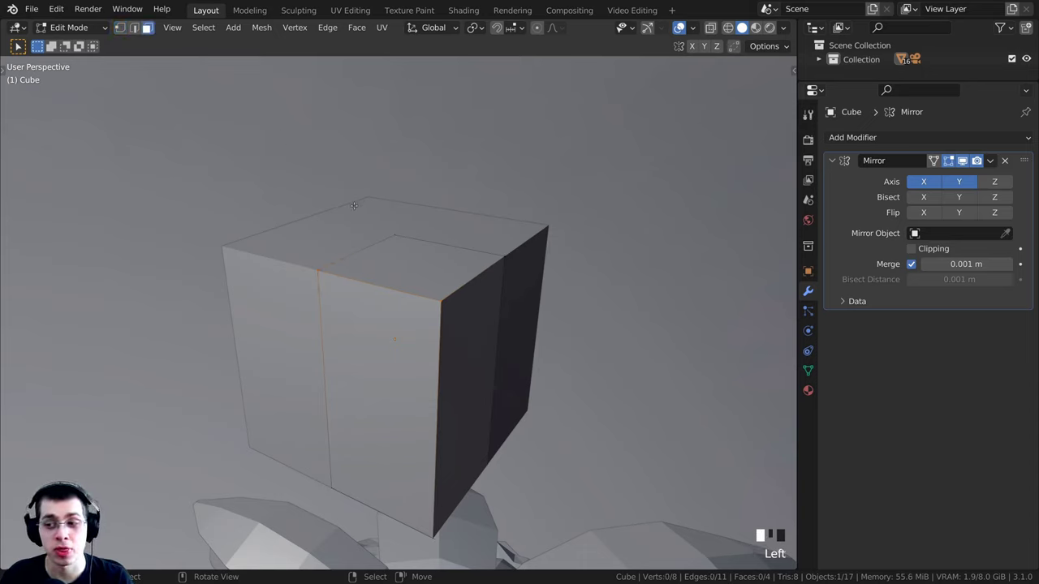
{"action": "key", "text": "1"}
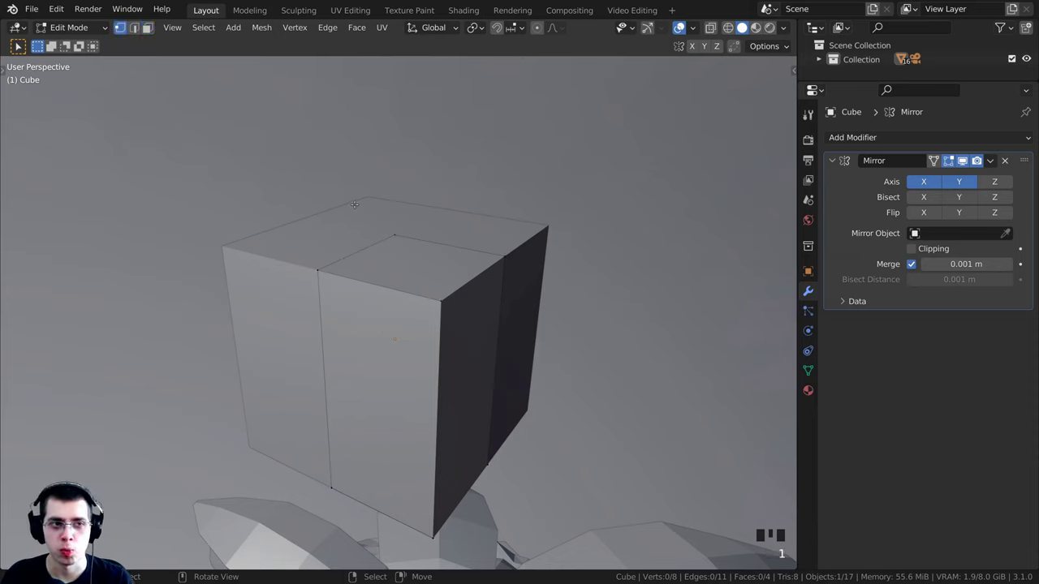
{"action": "key", "text": "2"}
{"action": "key", "text": "3"}
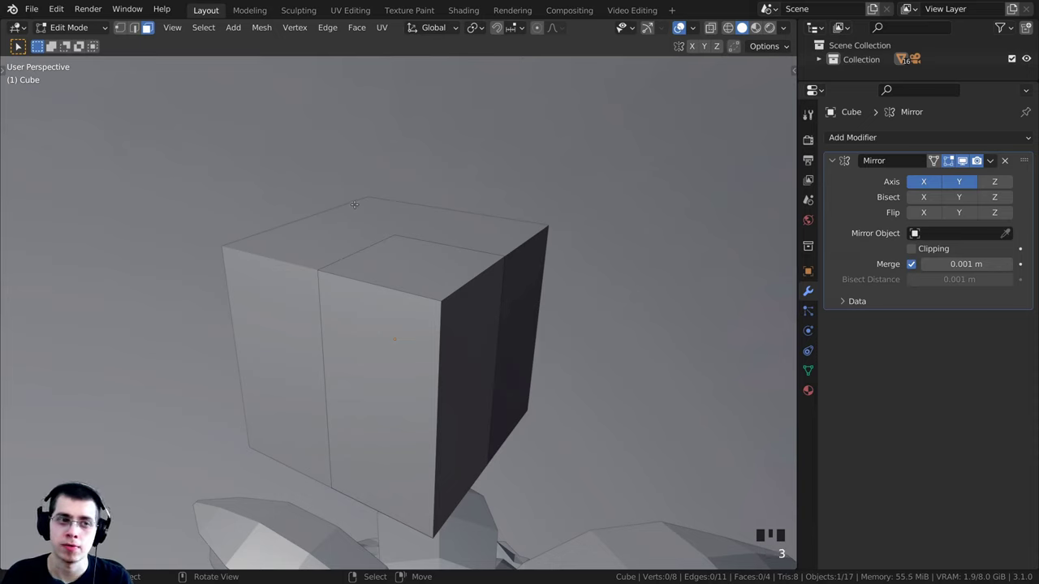
{"action": "key", "text": "1"}
{"action": "key", "text": "2"}
{"action": "key", "text": "3"}
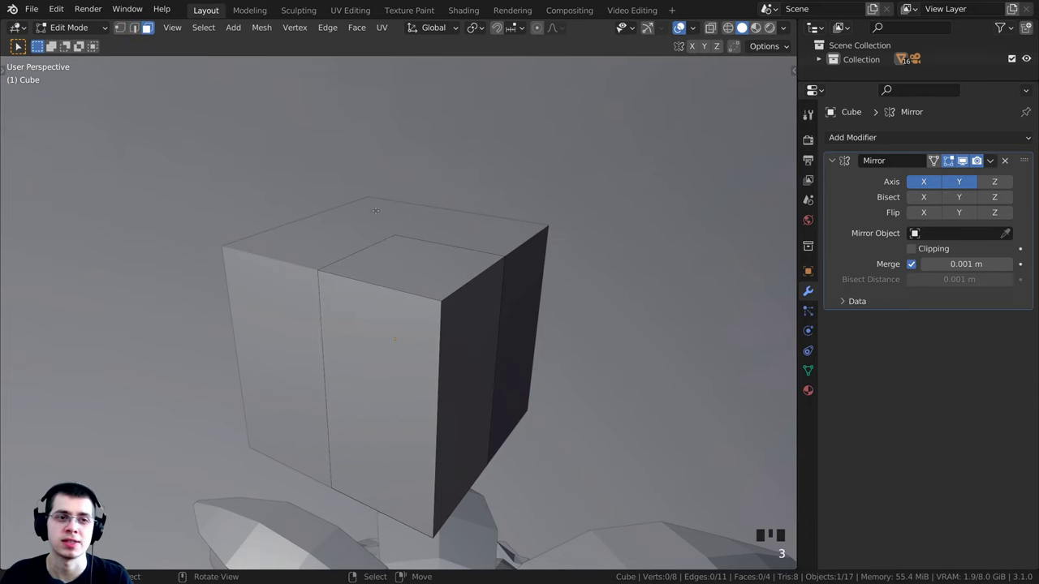
- Select the cube's right-hand side face
{"action": "middle_click_drag", "start_coordinate": [549, 299], "coordinate": [520, 192], "text": "shift"}
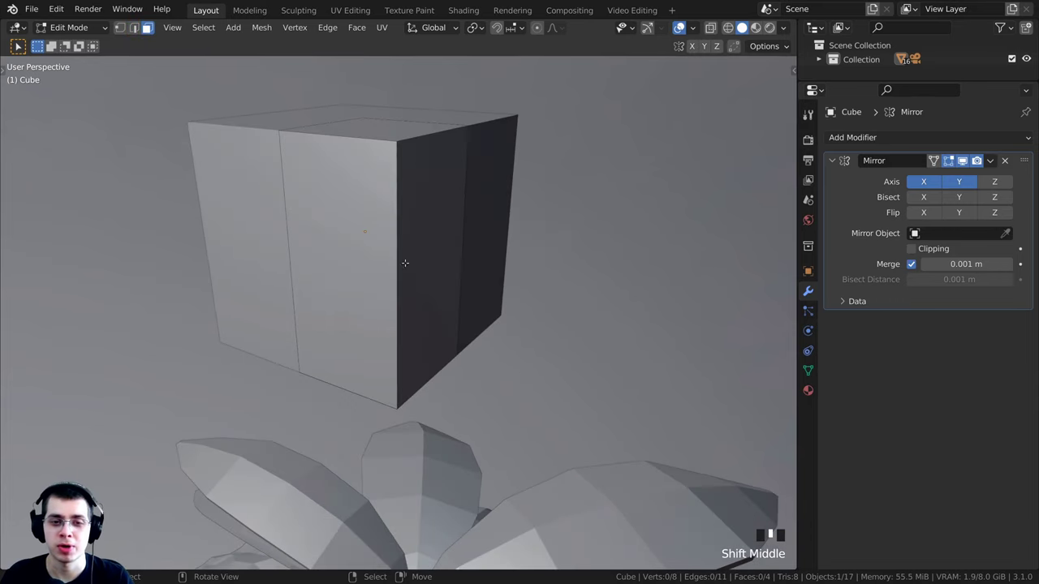
{"action": "right_click", "coordinate": [406, 152]}
{"action": "scroll", "coordinate": [435, 262], "scroll_direction": "down", "scroll_amount": 2}
{"action": "middle_click_drag", "start_coordinate": [436, 262], "coordinate": [431, 232]}
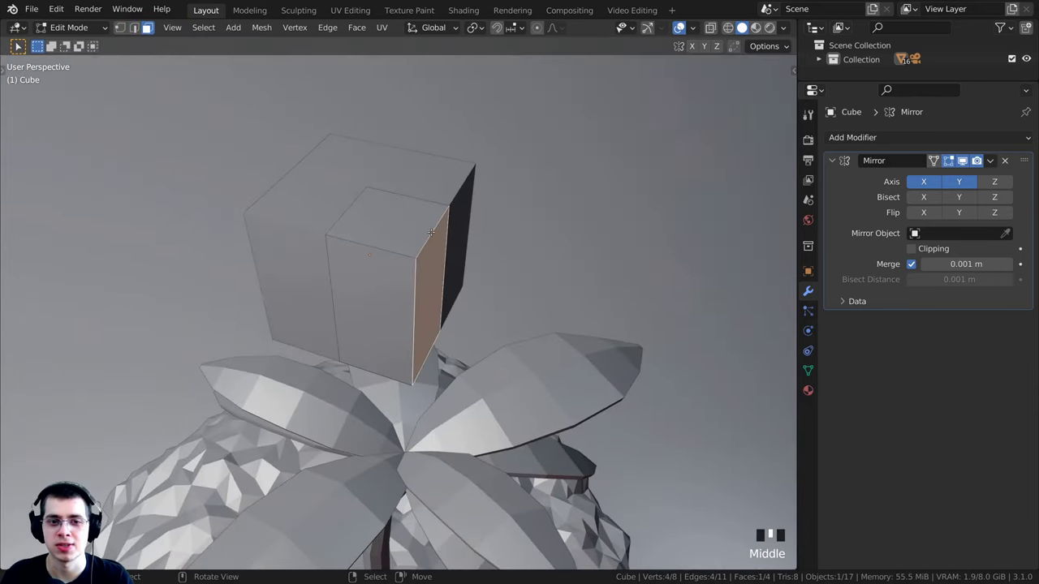
{"action": "middle_click_drag", "start_coordinate": [563, 265], "coordinate": [549, 274], "text": "shift"}
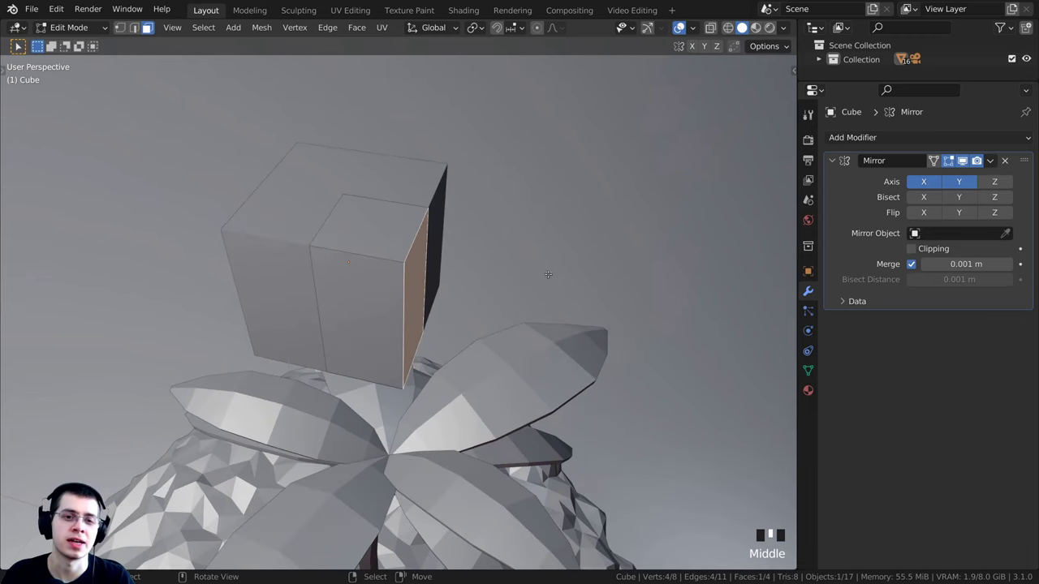
- Push the right side face outward along X to widen the cube
{"action": "key", "text": "g"}
{"action": "key", "text": "x"}
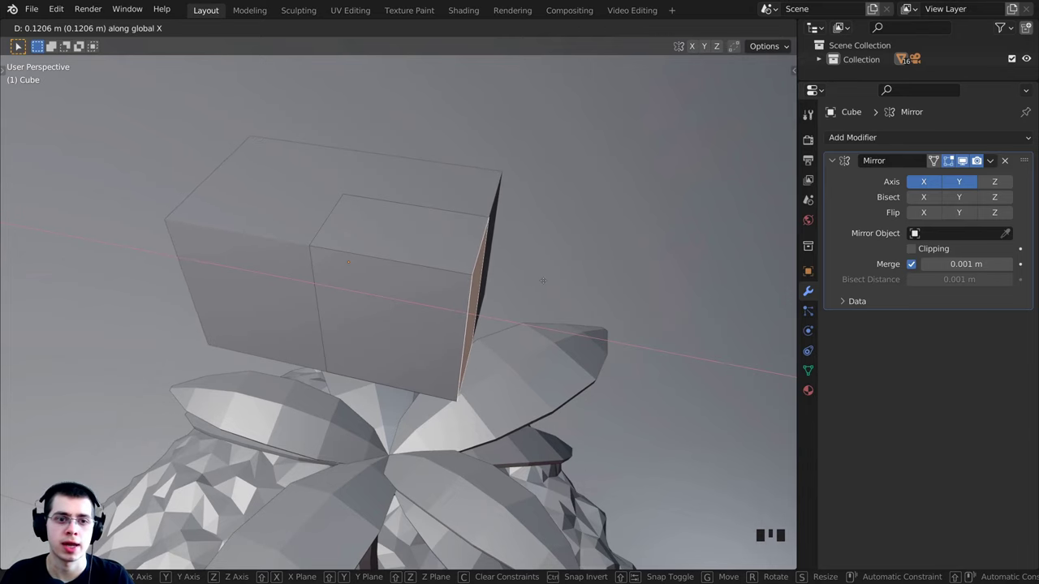
{"action": "left_click", "coordinate": [542, 281]}
{"action": "middle_click_drag", "start_coordinate": [542, 281], "coordinate": [435, 129]}
{"action": "middle_click_drag", "start_coordinate": [382, 155], "coordinate": [268, 174]}
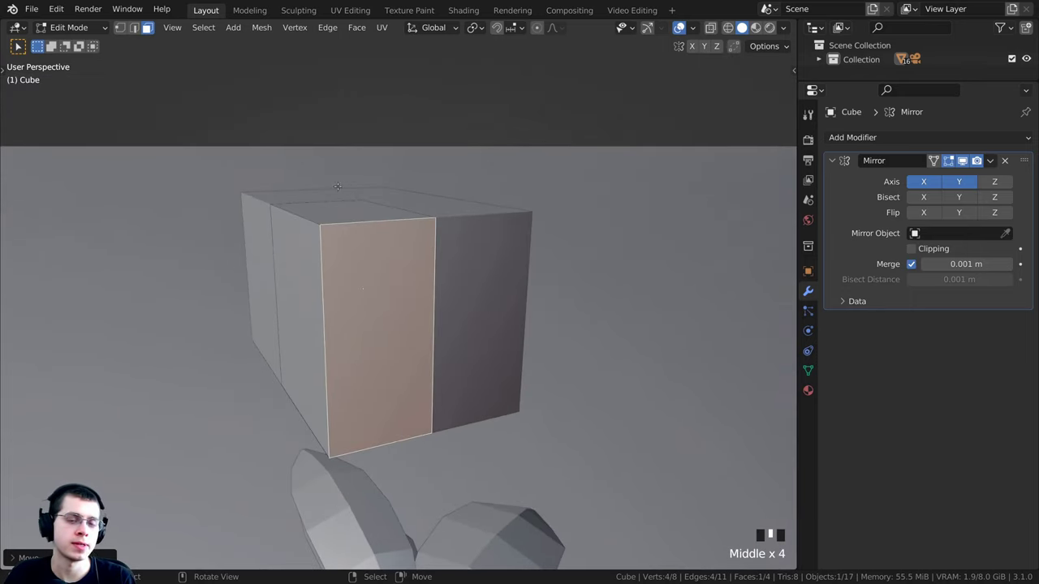
{"action": "middle_click_drag", "start_coordinate": [338, 187], "coordinate": [415, 315], "text": "shift"}
- Select the bottom face and raise it along Z
{"action": "right_click", "coordinate": [378, 374]}
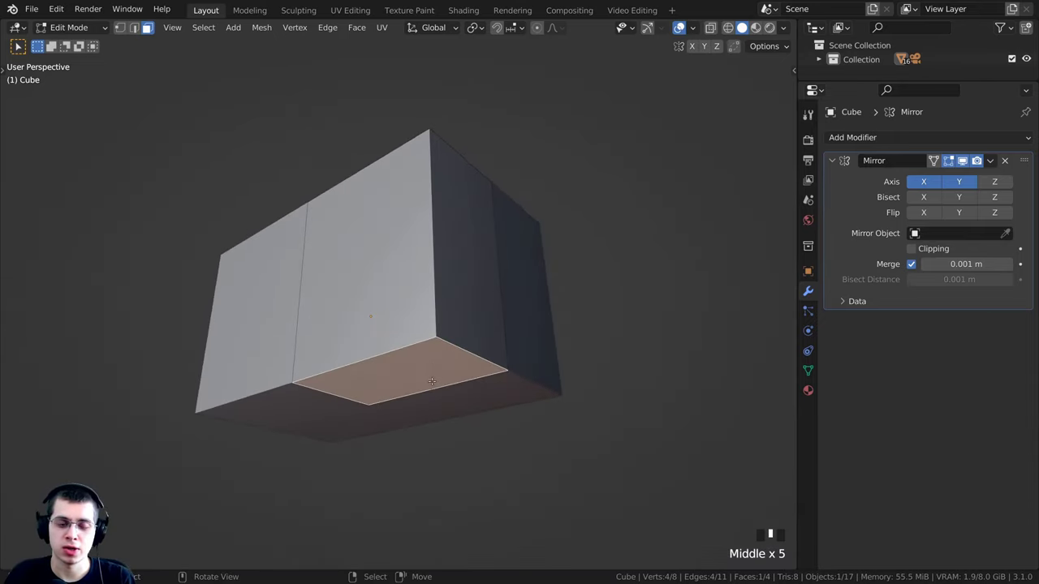
{"action": "middle_click_drag", "start_coordinate": [431, 382], "coordinate": [438, 422]}
{"action": "key", "text": "g"}
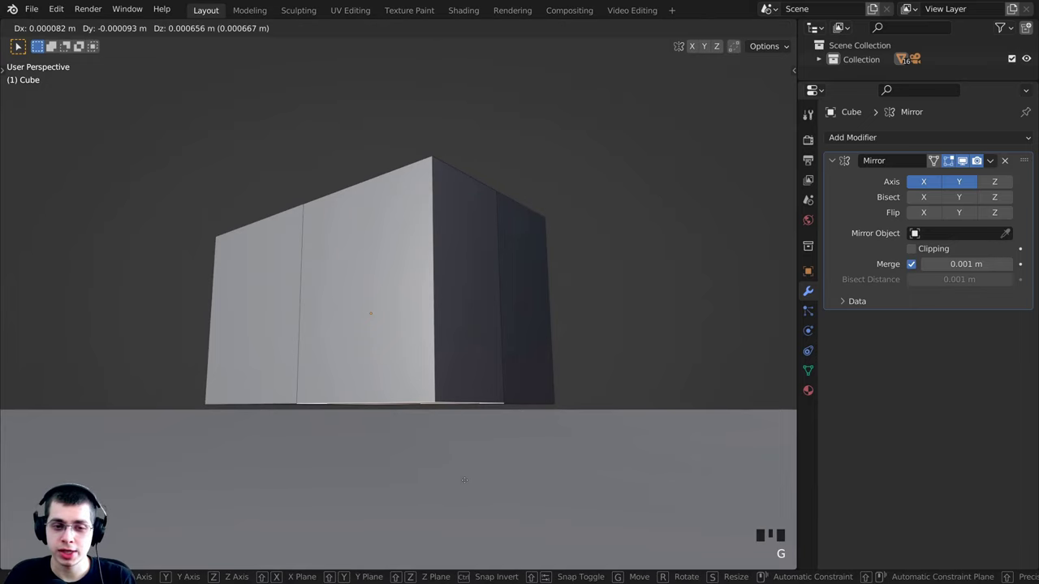
{"action": "key", "text": "z"}
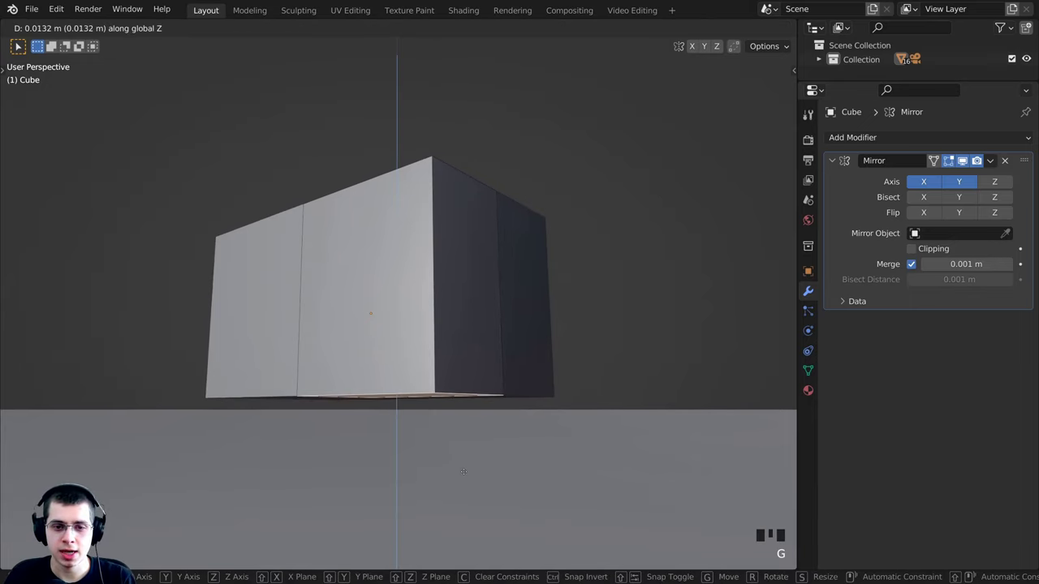
{"action": "left_click", "coordinate": [465, 450]}
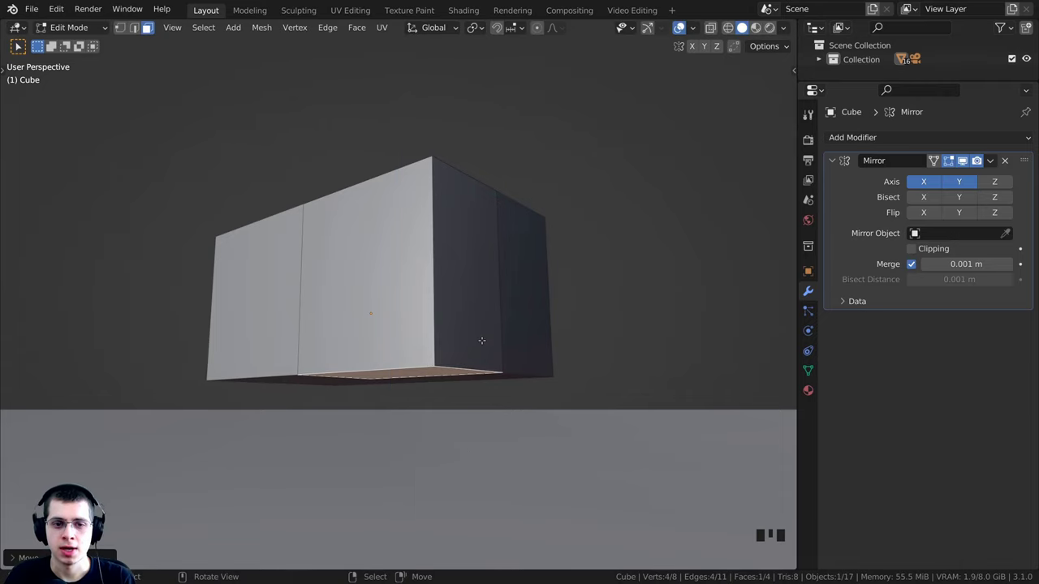
{"action": "middle_click_drag", "start_coordinate": [466, 450], "coordinate": [455, 532]}
{"action": "scroll", "coordinate": [454, 532], "scroll_direction": "up", "scroll_amount": 2}
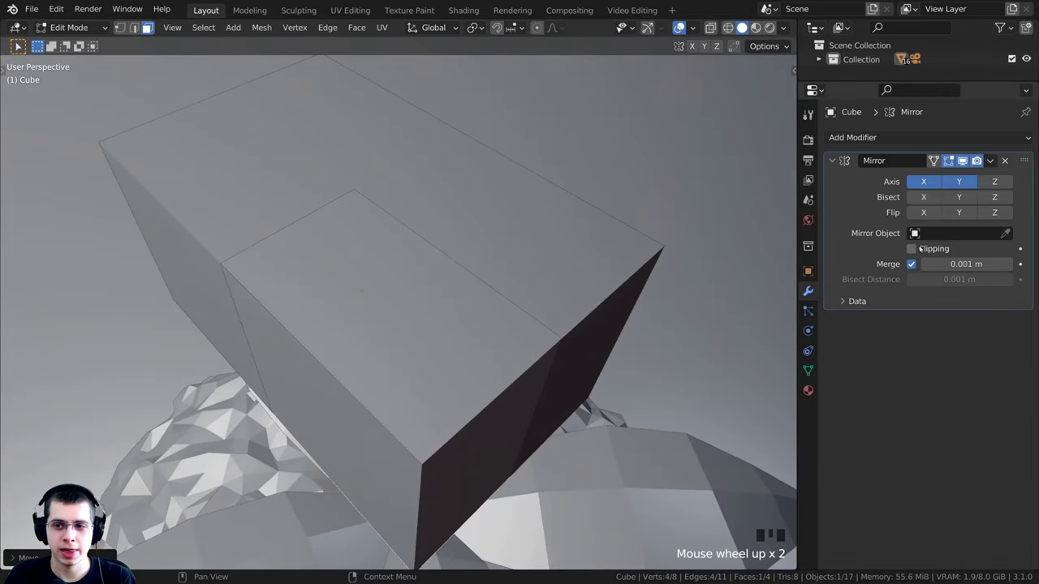
- Enable Clipping in the Mirror modifier, testing it with a cancelled face move
{"action": "left_click", "coordinate": [911, 249]}
{"action": "middle_click_drag", "start_coordinate": [529, 398], "coordinate": [461, 254]}
{"action": "key", "text": "g"}
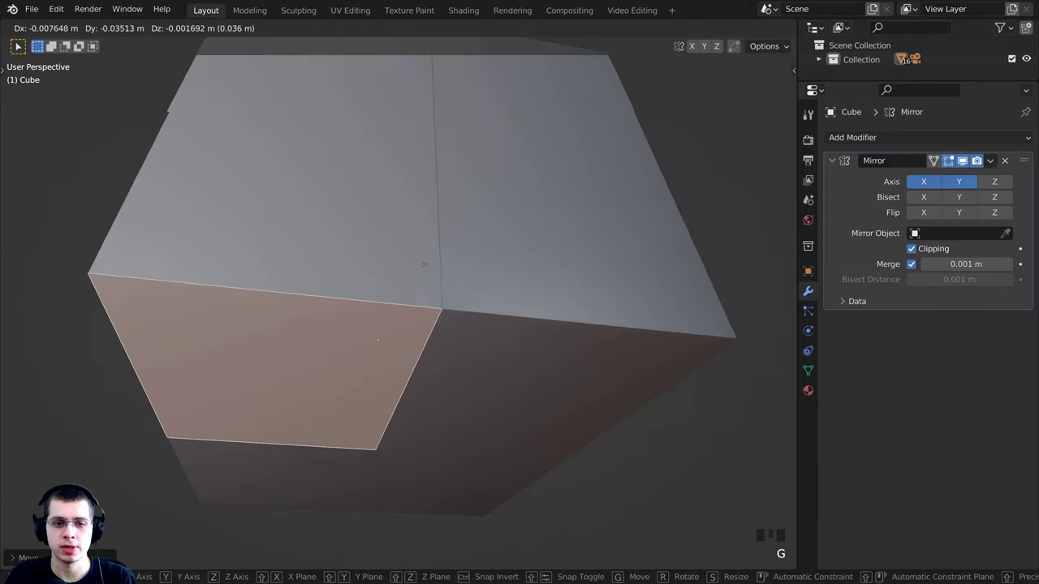
{"action": "right_click", "coordinate": [433, 276]}
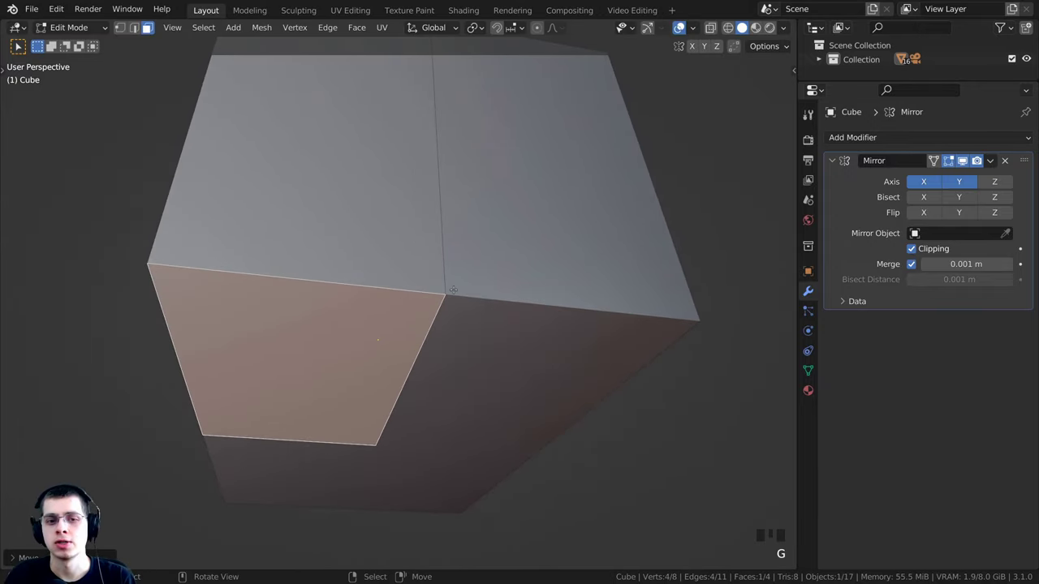
- Select the cube's top face
{"action": "scroll", "coordinate": [433, 315], "scroll_direction": "down", "scroll_amount": 3}
{"action": "middle_click_drag", "start_coordinate": [429, 320], "coordinate": [321, 258]}
{"action": "right_click", "coordinate": [353, 260]}
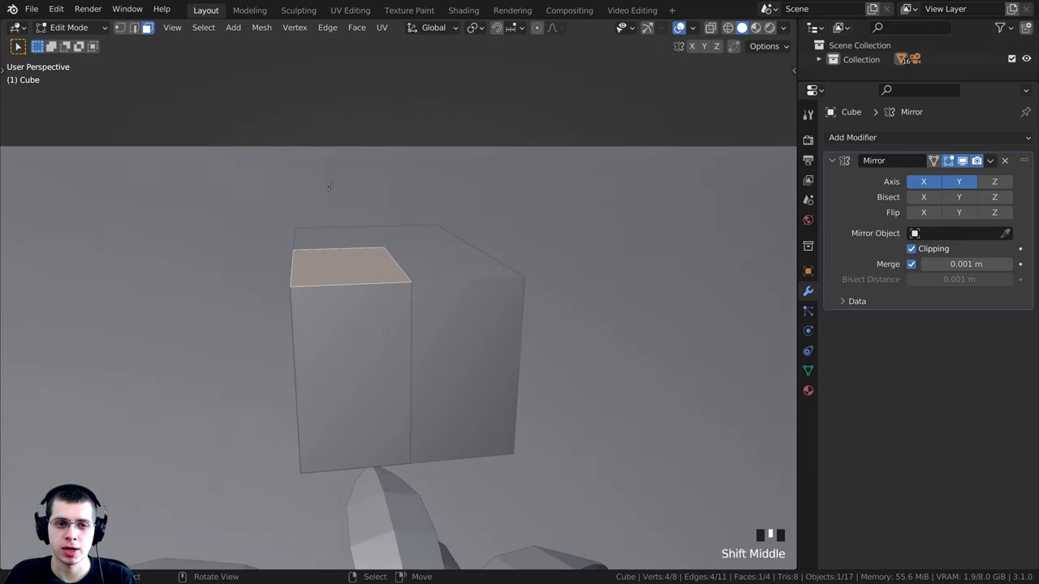
{"action": "middle_click_drag", "start_coordinate": [333, 232], "coordinate": [339, 237]}
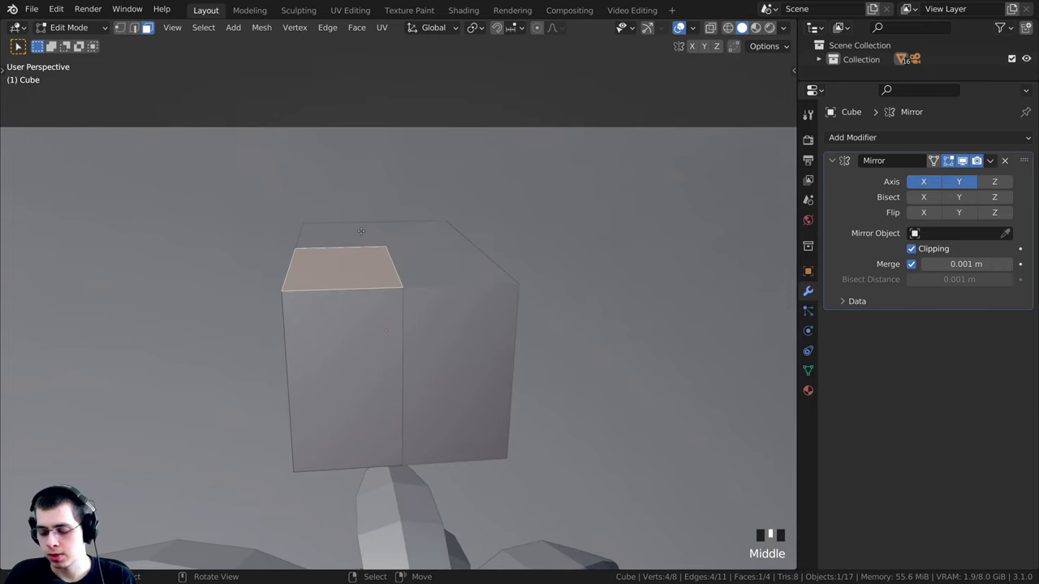
- In the right orthographic view, extrude the top face upward
{"action": "key", "text": "KP_3"}
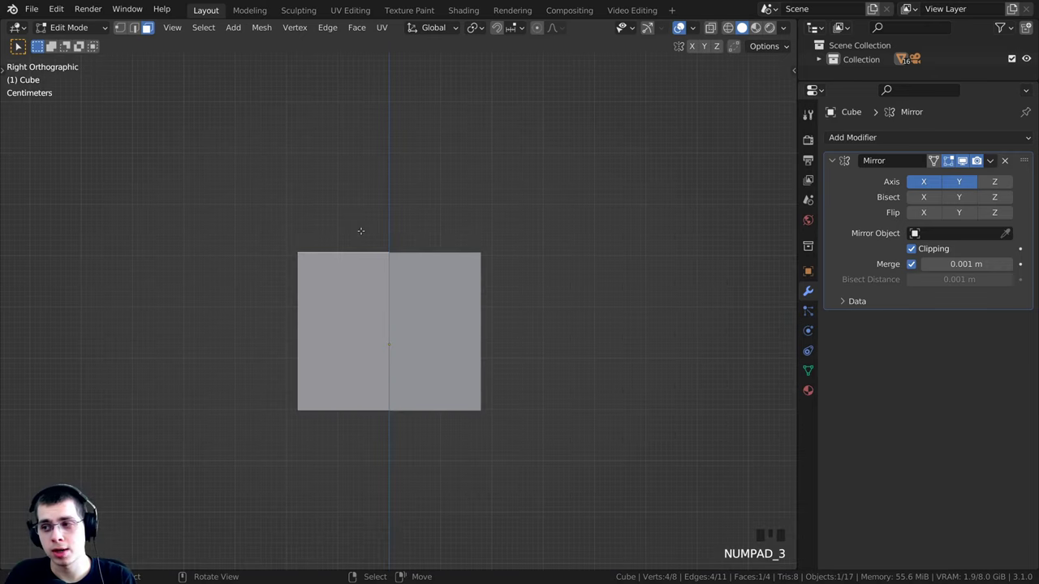
{"action": "middle_click_drag", "start_coordinate": [398, 310], "coordinate": [398, 426], "text": "shift"}
{"action": "scroll", "coordinate": [438, 352], "scroll_direction": "up", "scroll_amount": 2}
{"action": "key", "text": "e"}
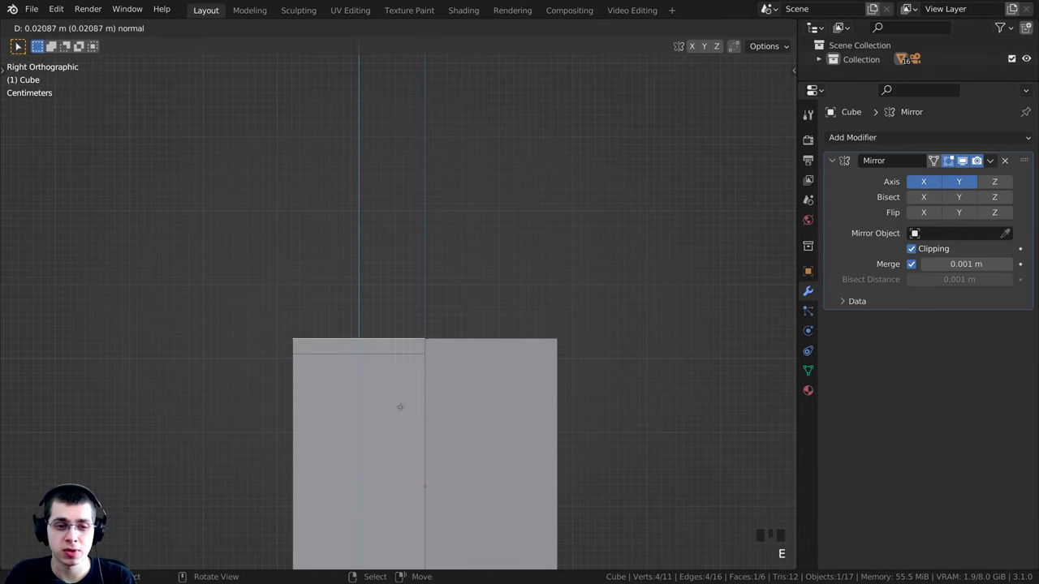
{"action": "left_click", "coordinate": [400, 364]}
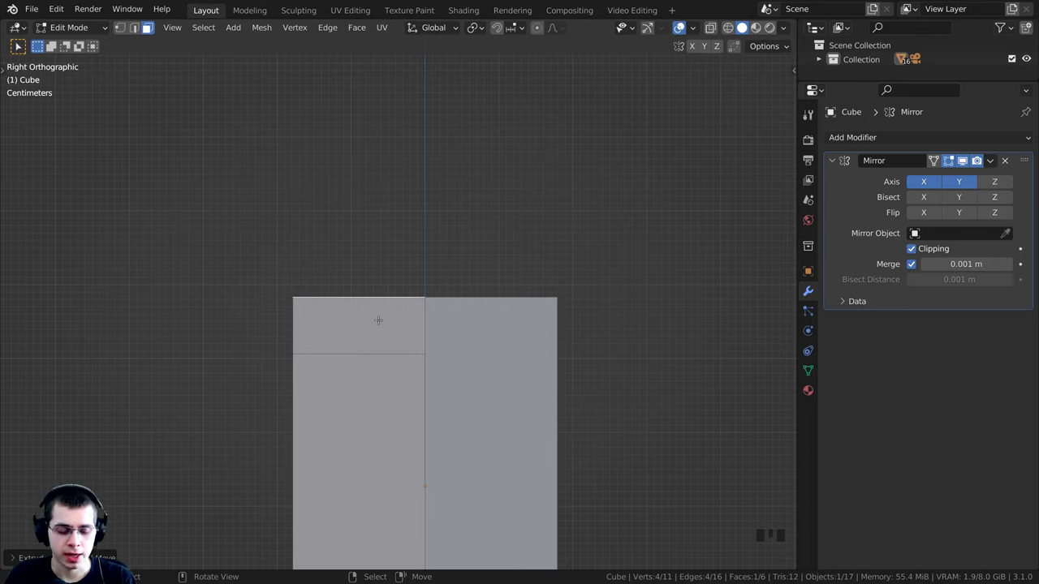
- Move the extruded top face inward along Y
{"action": "key", "text": "g"}
{"action": "key", "text": "y"}
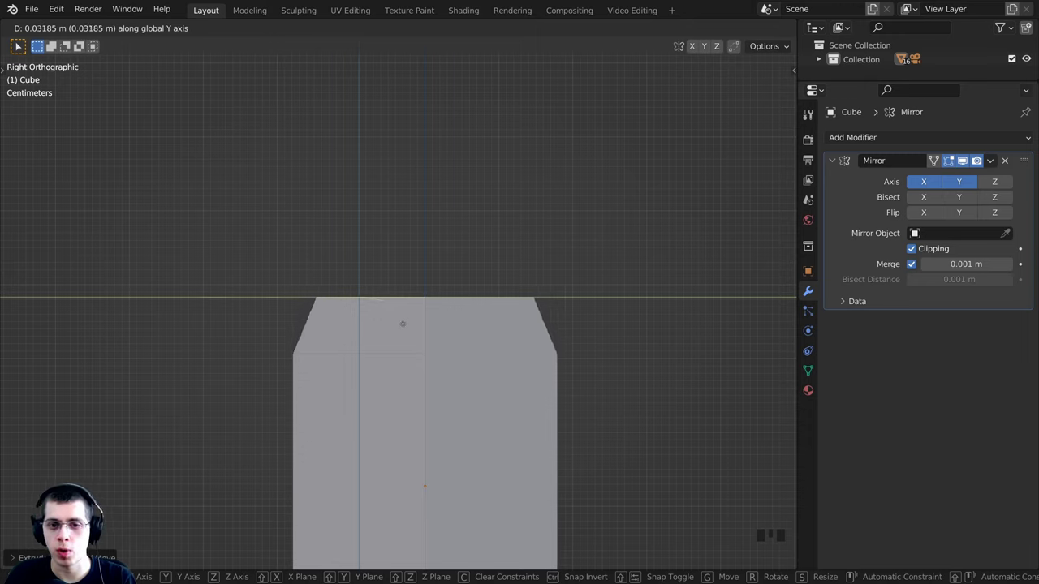
{"action": "key", "text": "y"}
{"action": "key", "text": "y"}
{"action": "key", "text": "y"}
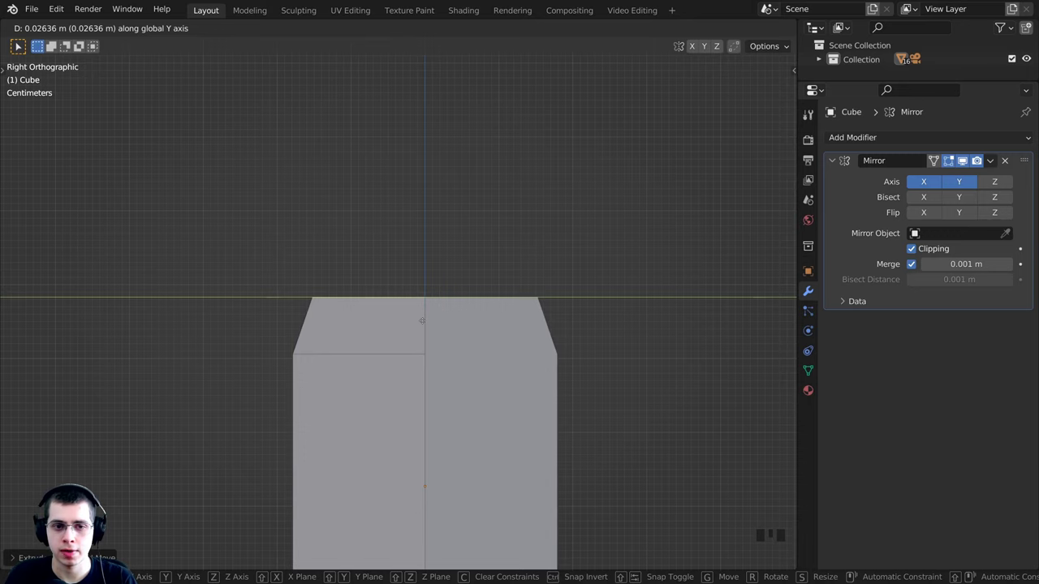
{"action": "left_click", "coordinate": [422, 320]}
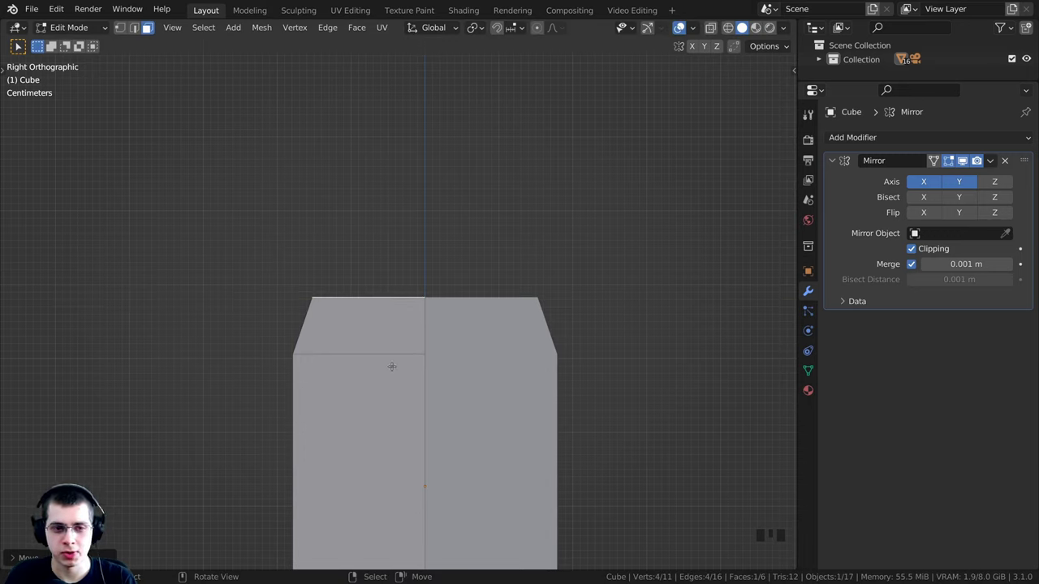
- Extrude the top face a second time and narrow it along Y
{"action": "key", "text": "e"}
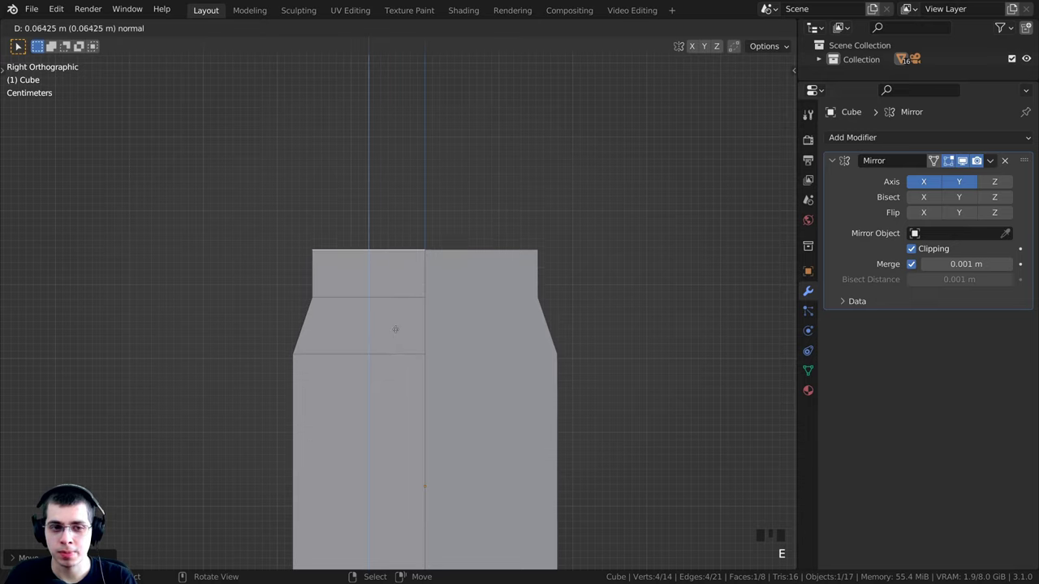
{"action": "left_click", "coordinate": [395, 332]}
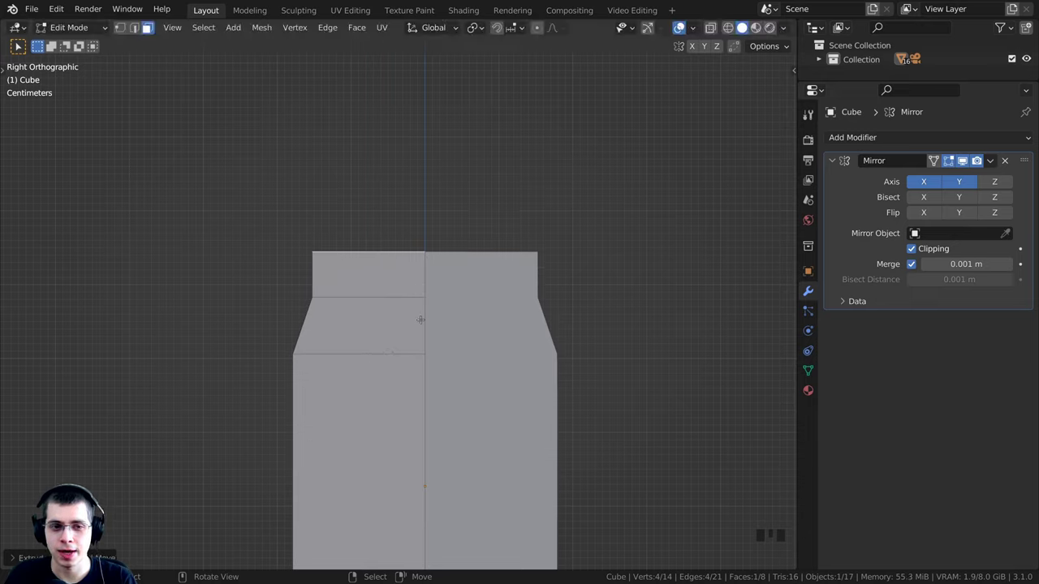
{"action": "key", "text": "g"}
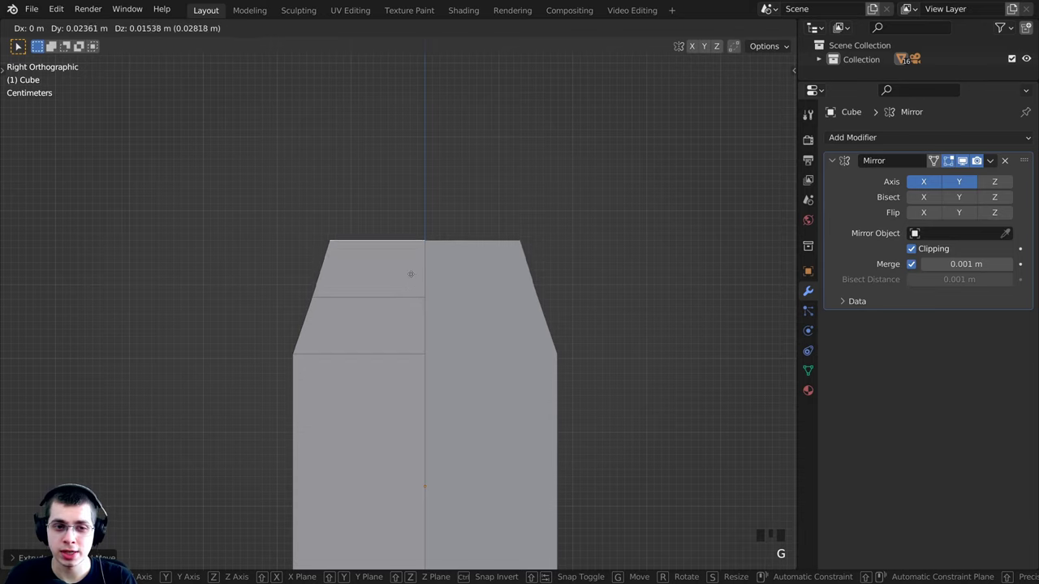
{"action": "key", "text": "z"}
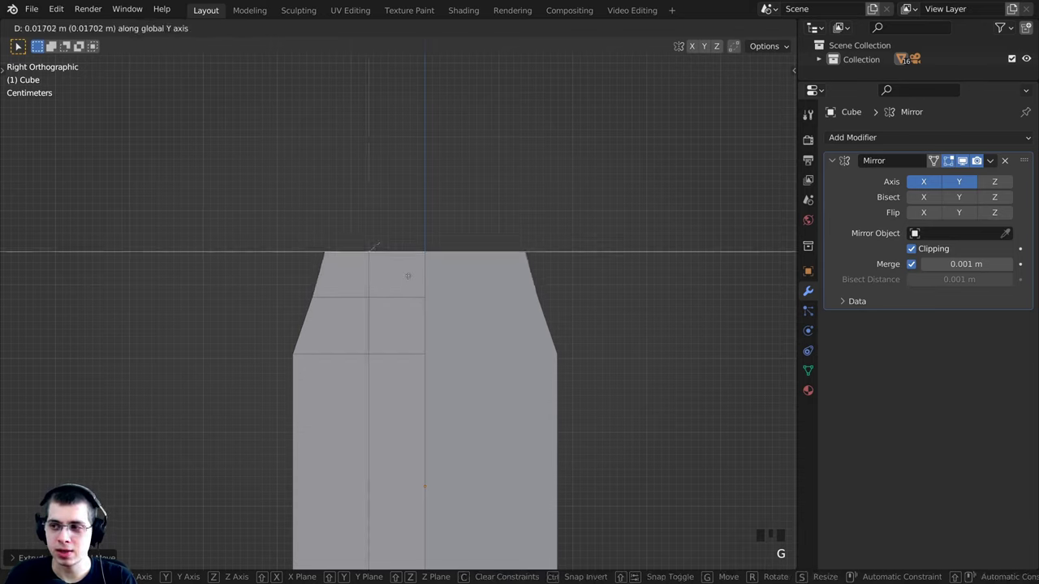
{"action": "key", "text": "y"}
{"action": "key", "text": "z"}
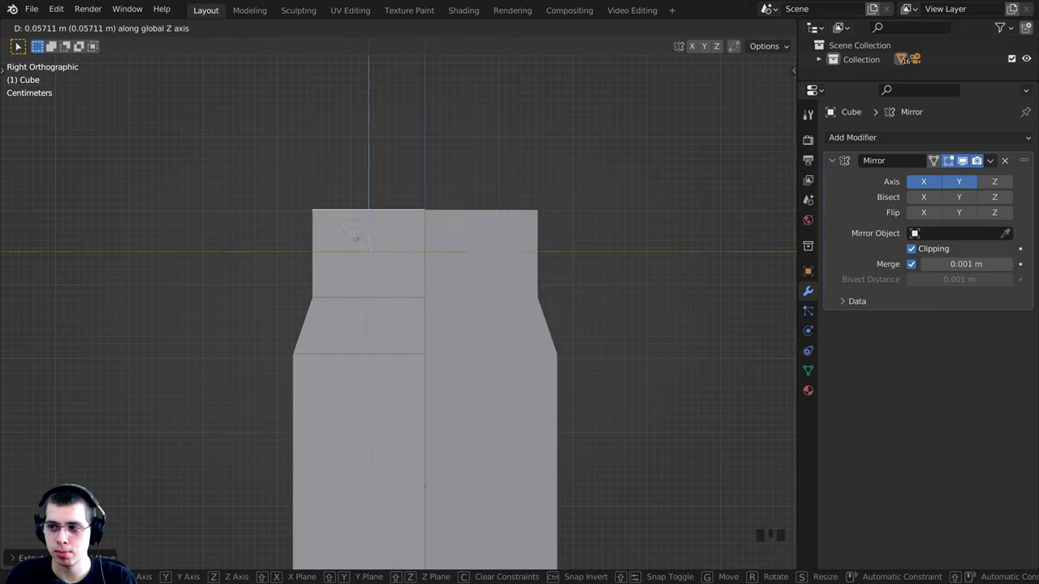
{"action": "key", "text": "y"}
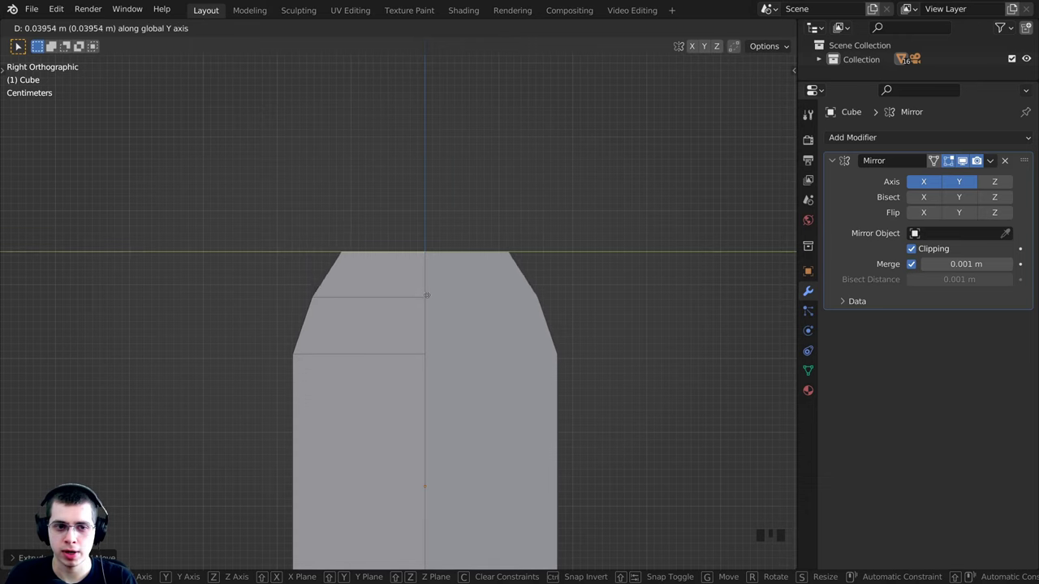
{"action": "left_click", "coordinate": [452, 301]}
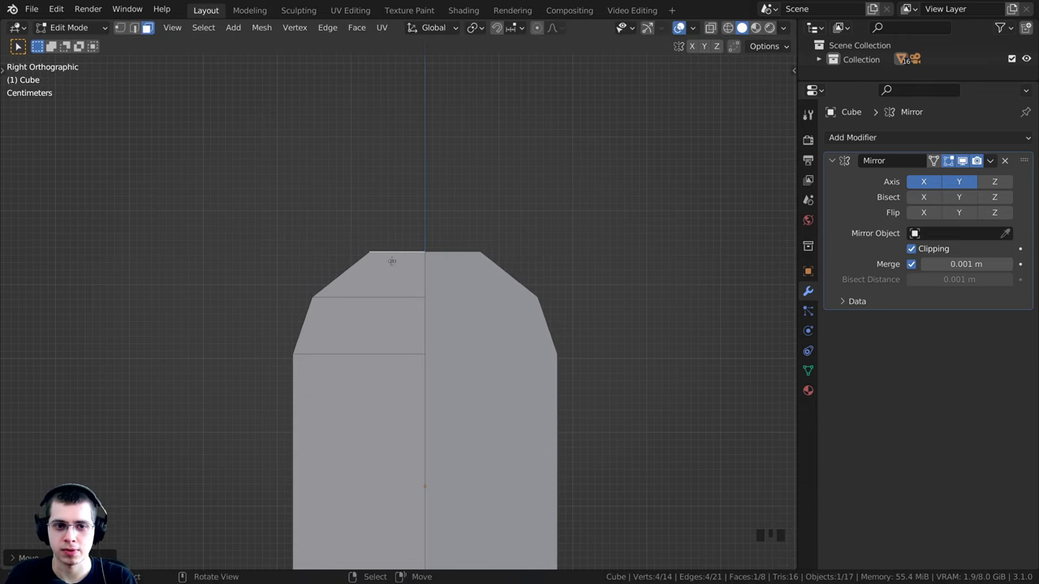
{"action": "scroll", "coordinate": [395, 296], "scroll_direction": "up", "scroll_amount": 2}
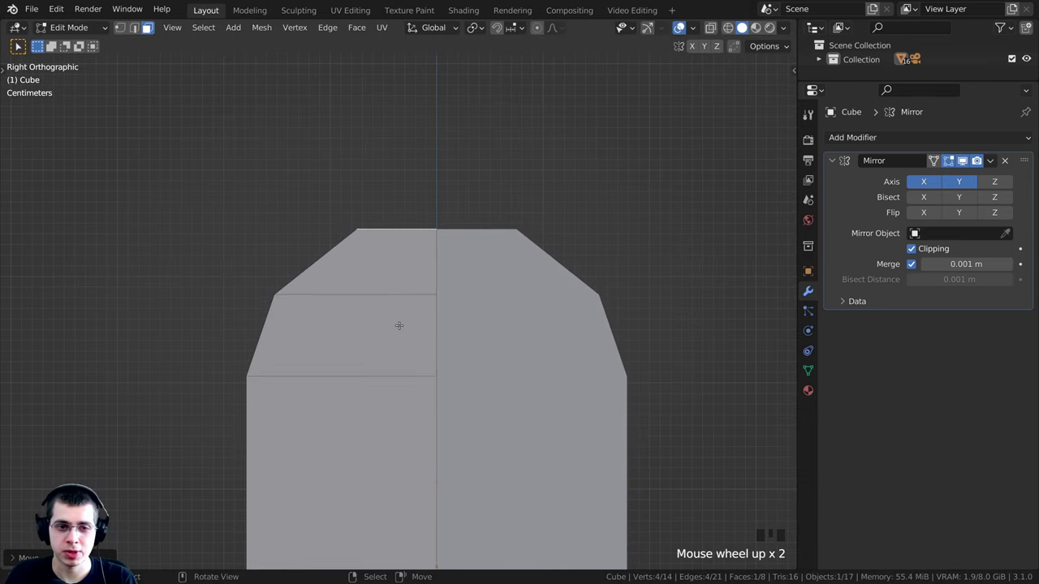
- Extrude a third tier and narrow the topmost face along Y
{"action": "key", "text": "e"}
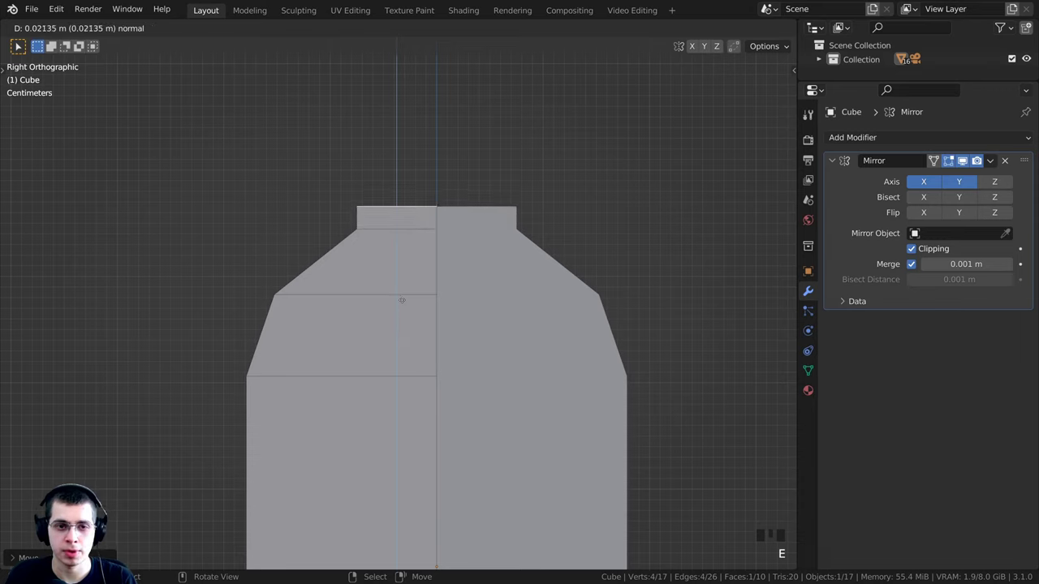
{"action": "left_click", "coordinate": [401, 295]}
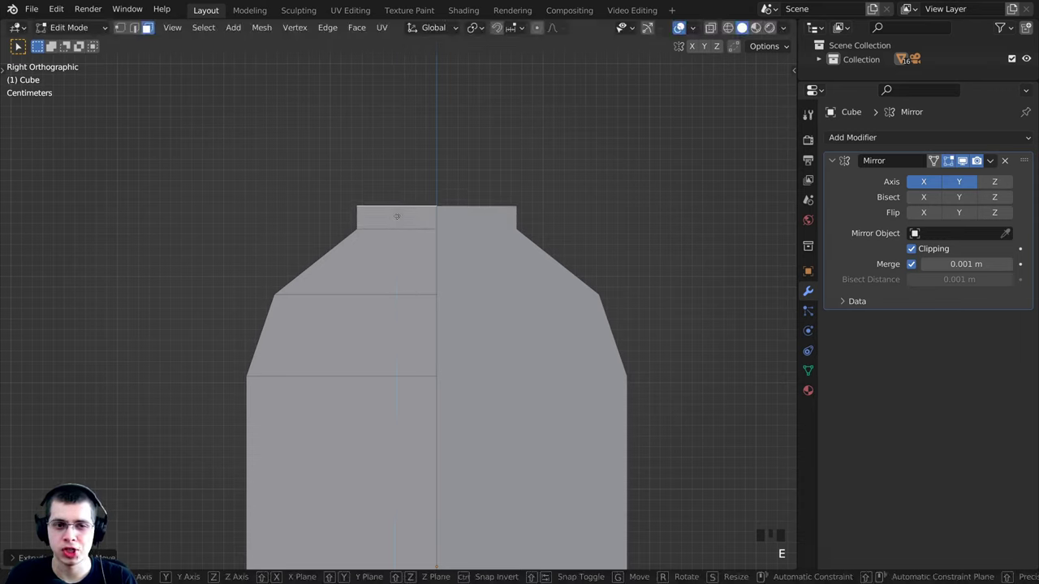
{"action": "key", "text": "g"}
{"action": "key", "text": "y"}
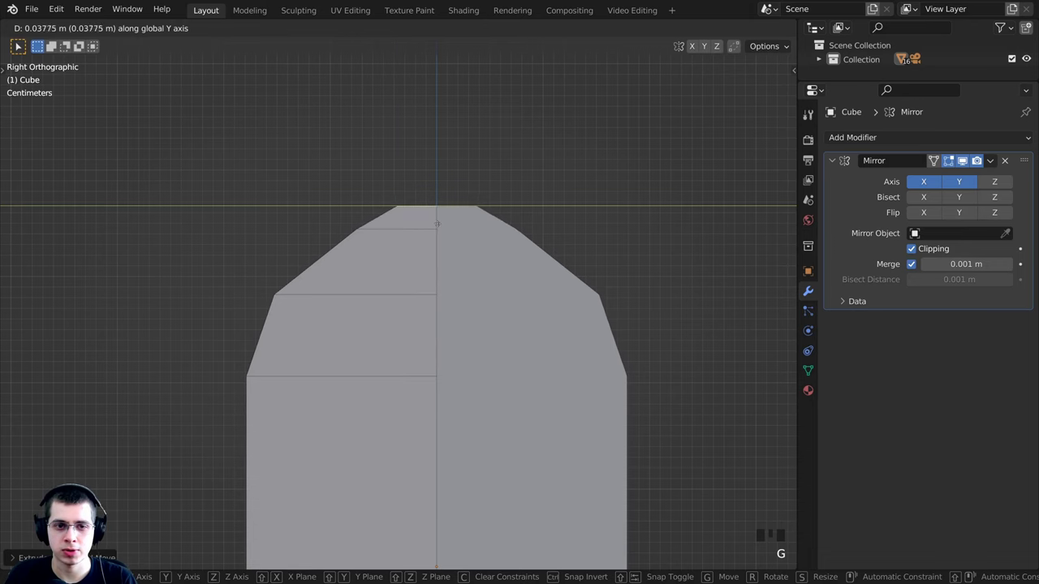
{"action": "left_click", "coordinate": [455, 229]}
{"action": "scroll", "coordinate": [435, 254], "scroll_direction": "down", "scroll_amount": 4}
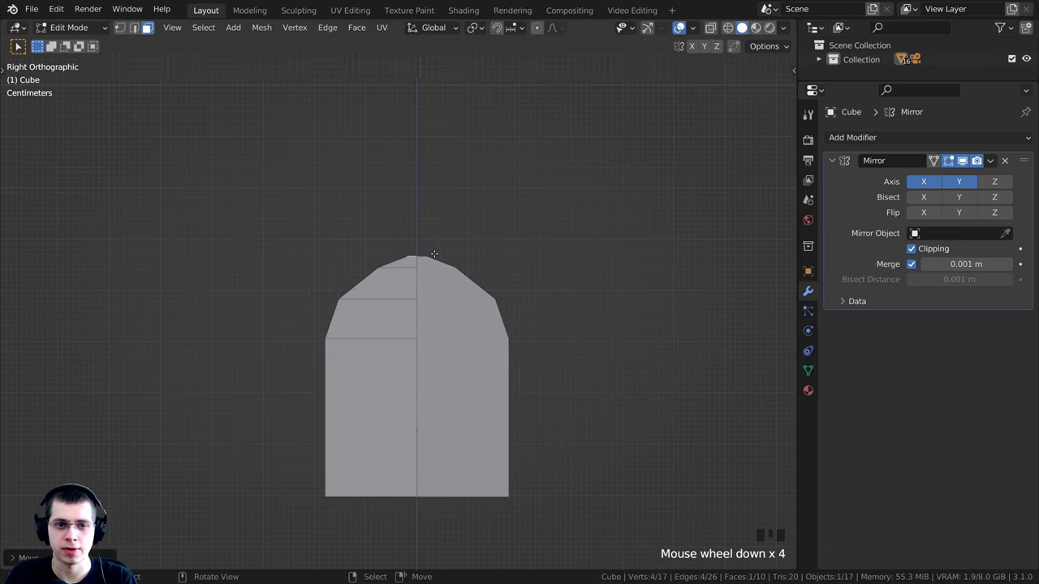
{"action": "scroll", "coordinate": [431, 257], "scroll_direction": "up", "scroll_amount": 6}
- Lower the topmost face slightly and return to a perspective view of the arched lid
{"action": "key", "text": "g"}
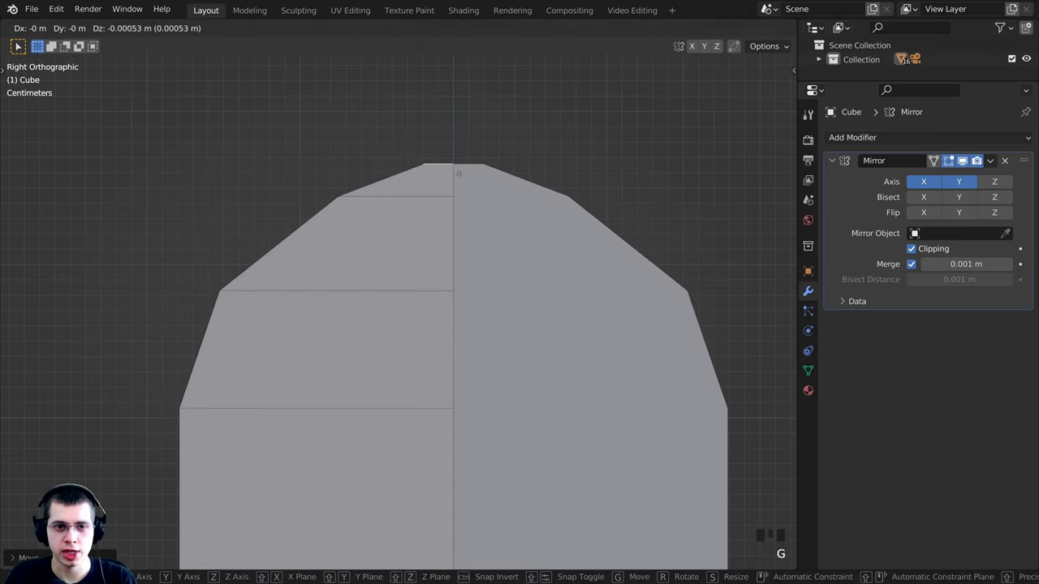
{"action": "left_click", "coordinate": [459, 180]}
{"action": "scroll", "coordinate": [360, 341], "scroll_direction": "down", "scroll_amount": 5}
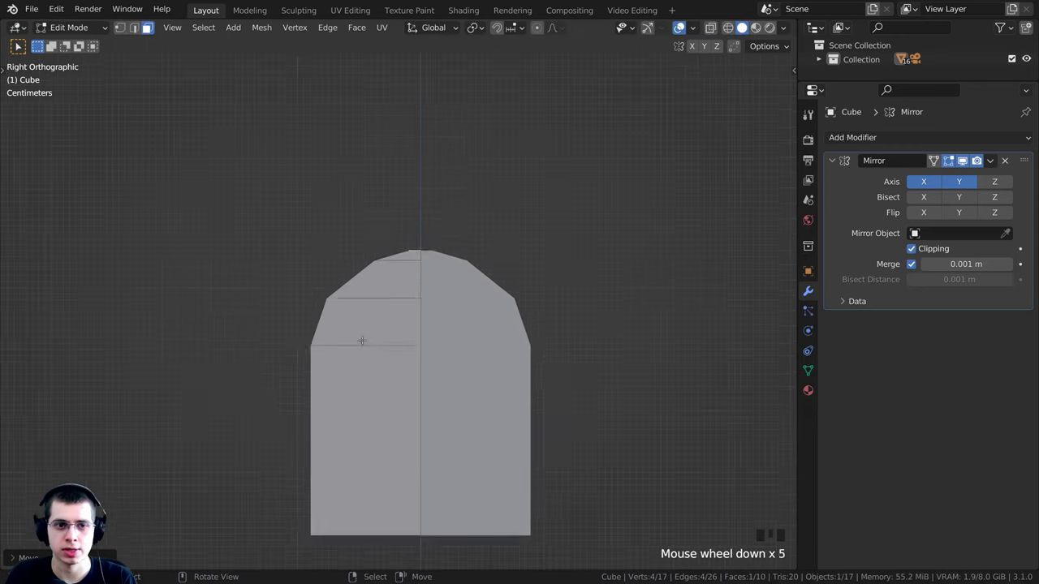
{"action": "middle_click_drag", "start_coordinate": [359, 341], "coordinate": [428, 348]}
{"action": "middle_click_drag", "start_coordinate": [449, 278], "coordinate": [423, 398]}
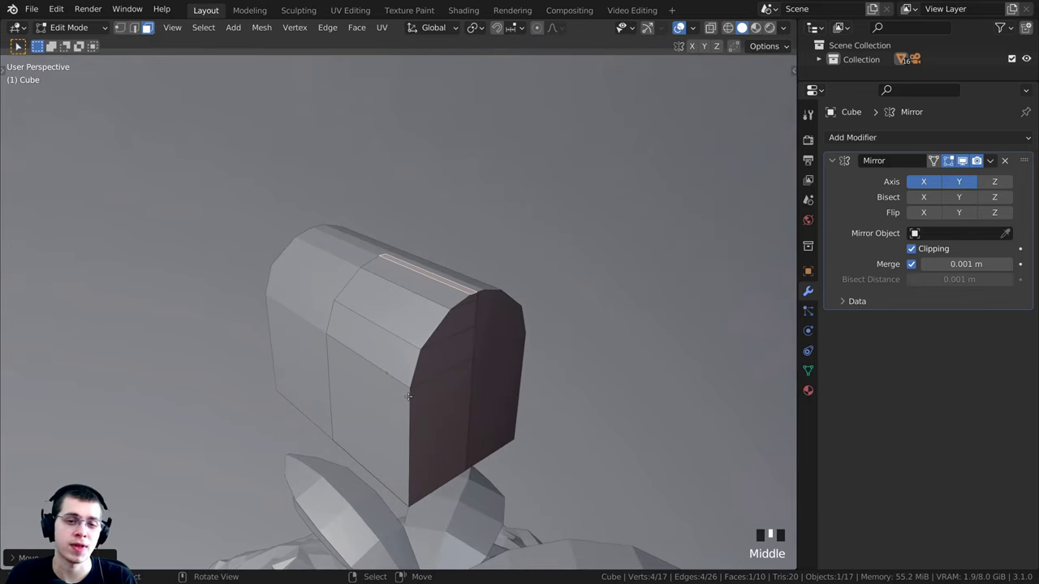
{"action": "scroll", "coordinate": [518, 210], "scroll_direction": "up", "scroll_amount": 2}
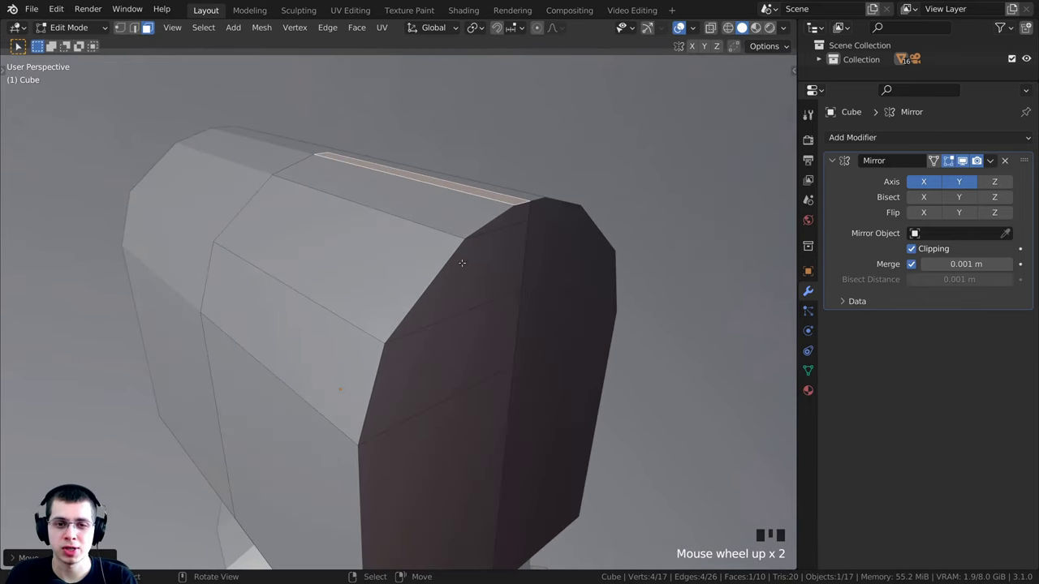
{"action": "scroll", "coordinate": [465, 255], "scroll_direction": "up", "scroll_amount": 1}
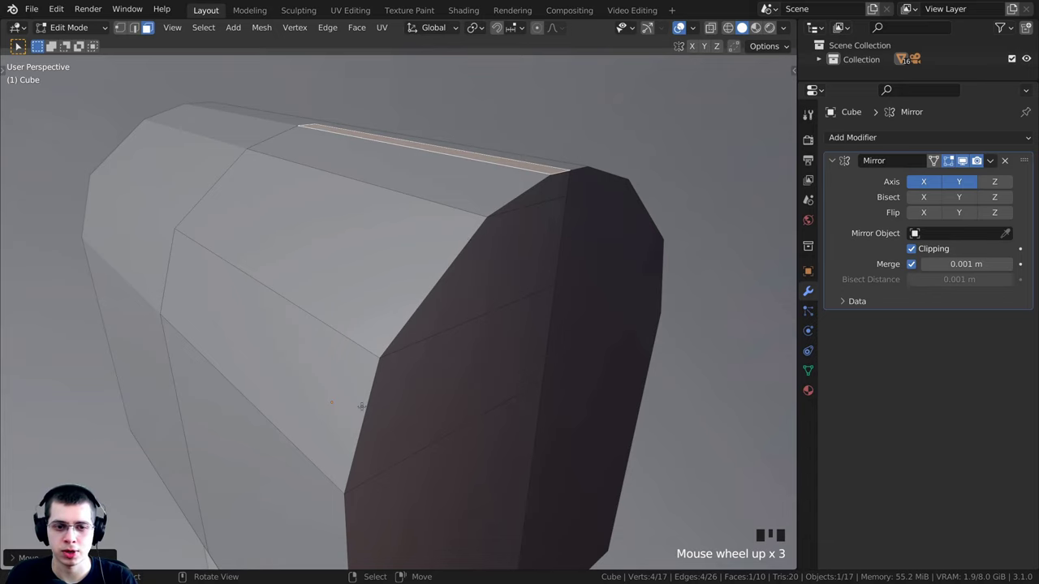
{"action": "middle_click_drag", "start_coordinate": [362, 406], "coordinate": [355, 362], "text": "shift"}
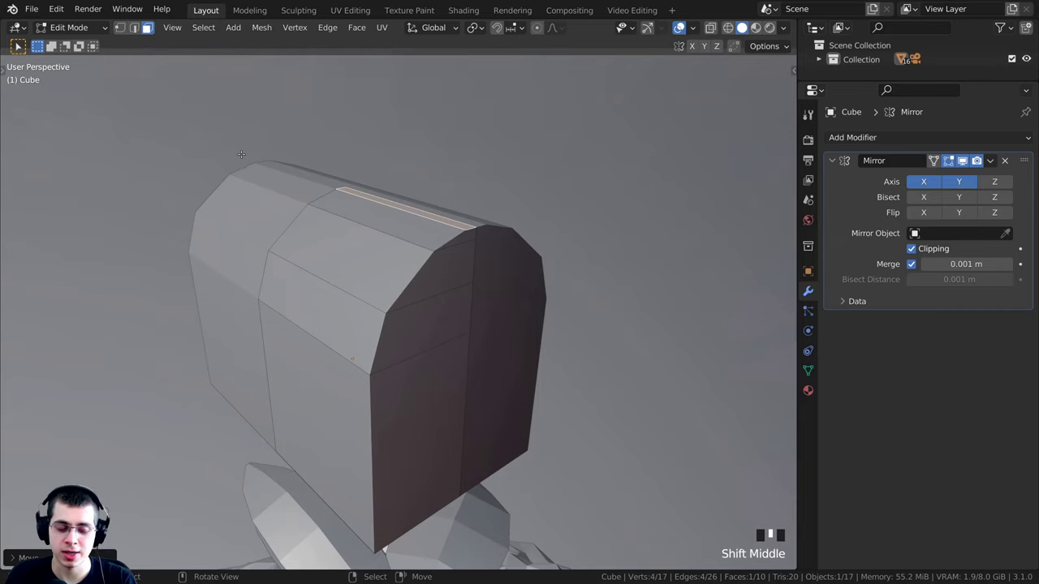
{"action": "key", "text": "1"}
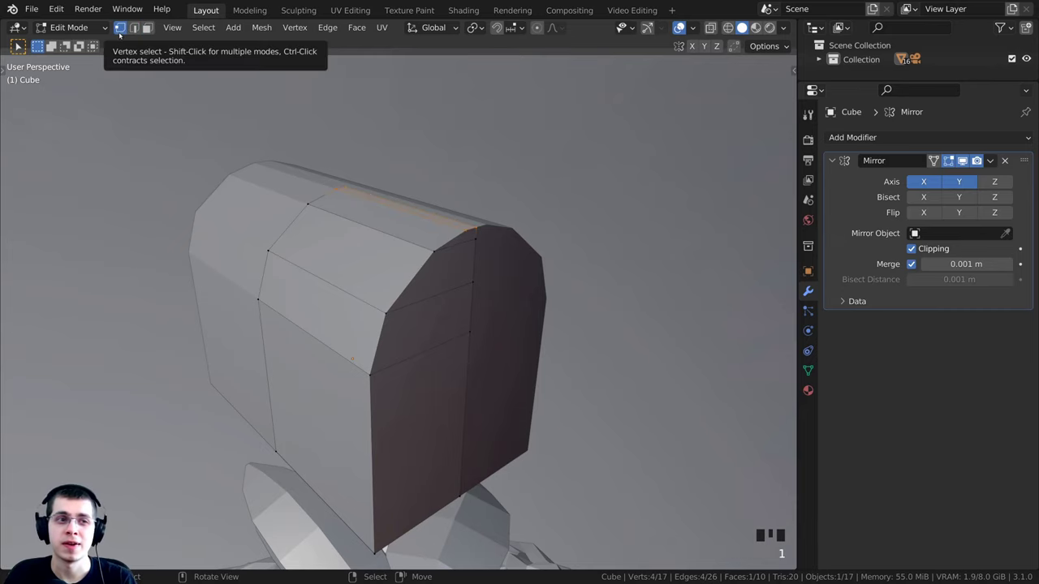
{"action": "middle_click_drag", "start_coordinate": [455, 244], "coordinate": [474, 172], "text": "shift"}
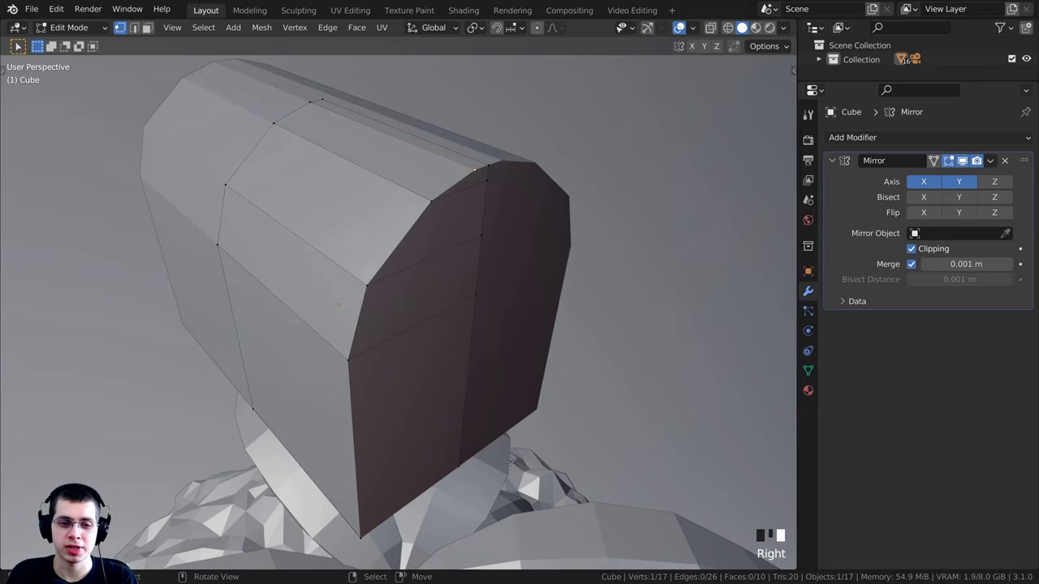
{"action": "scroll", "coordinate": [434, 213], "scroll_direction": "down", "scroll_amount": 1}
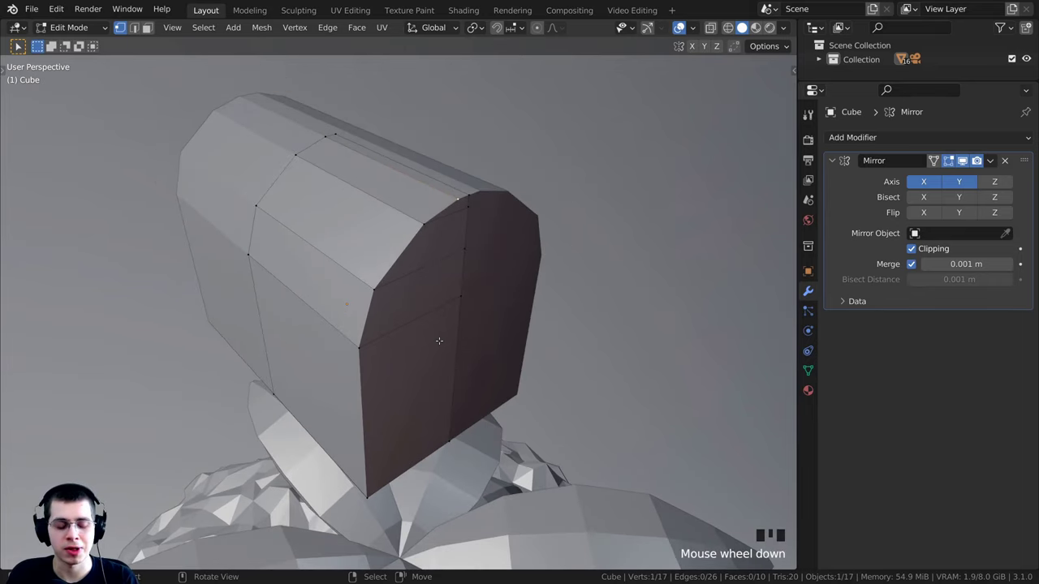
{"action": "scroll", "coordinate": [418, 175], "scroll_direction": "up", "scroll_amount": 2}
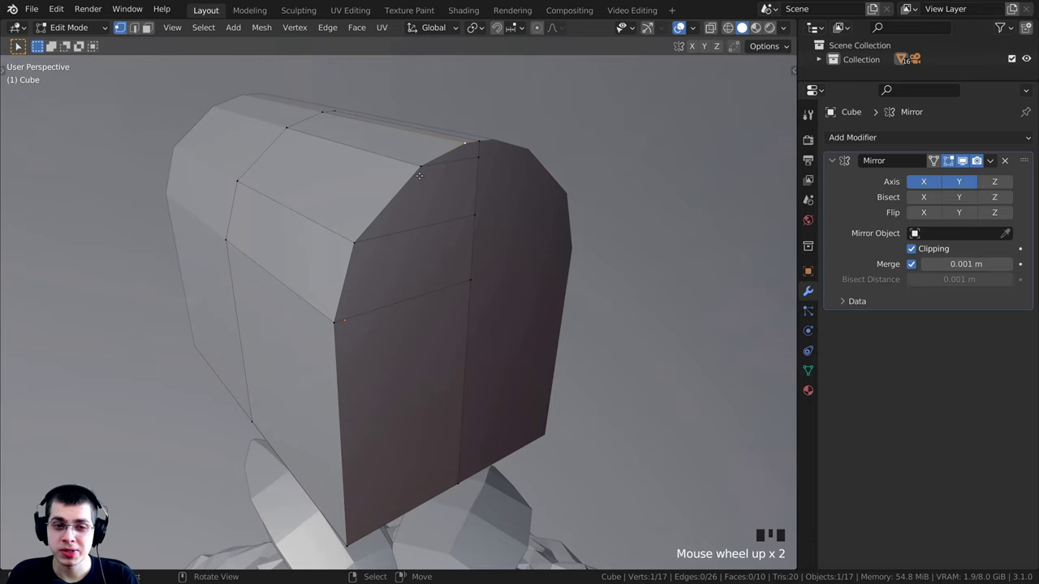
- Select the edge loops outlining the chest's front face
{"action": "right_click", "coordinate": [411, 179], "text": "alt"}
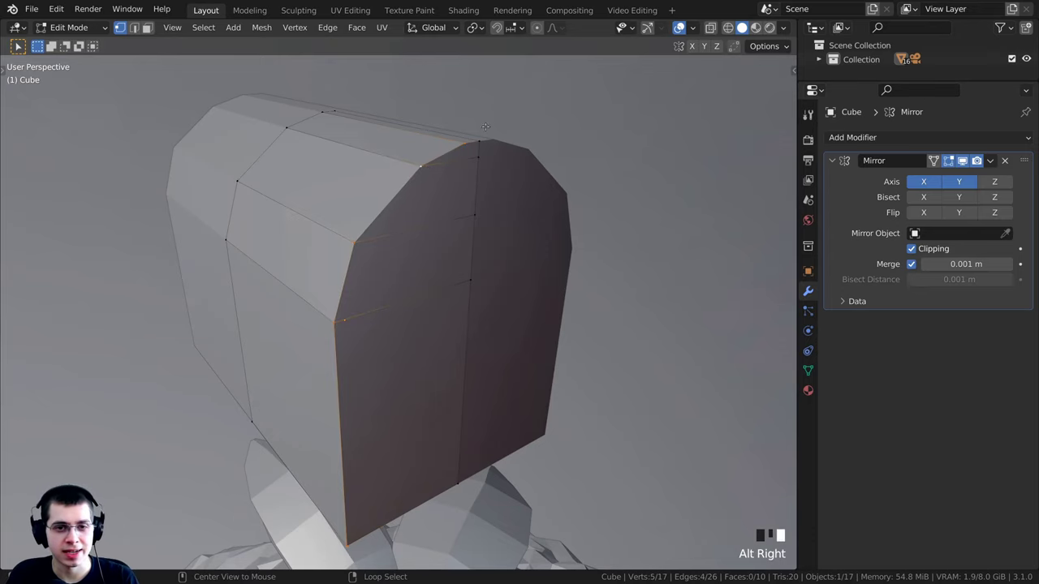
{"action": "middle_click_drag", "start_coordinate": [406, 235], "coordinate": [395, 304]}
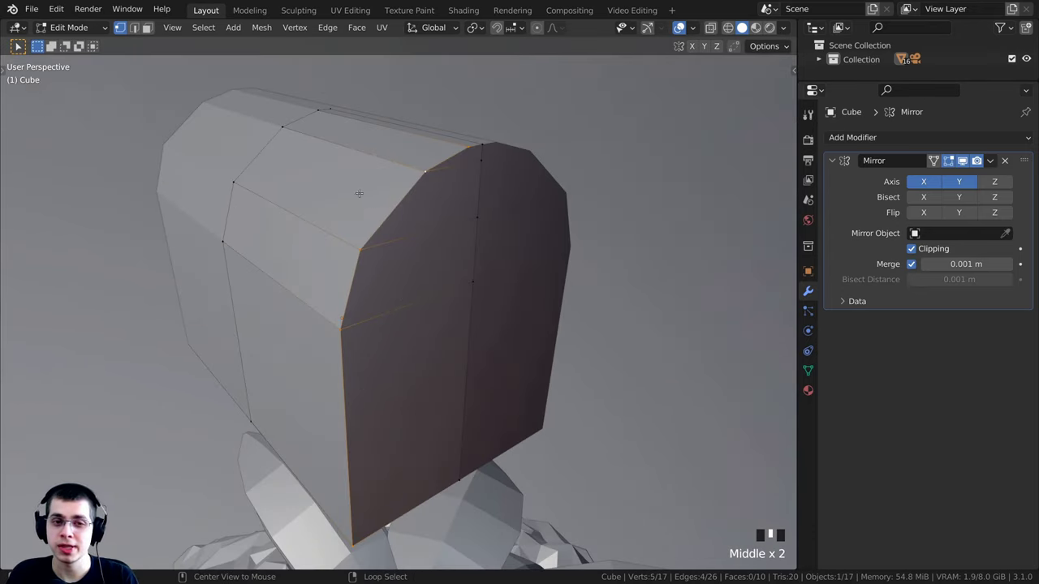
{"action": "right_click", "coordinate": [336, 149], "text": "alt"}
{"action": "right_click", "coordinate": [361, 121], "text": "alt"}
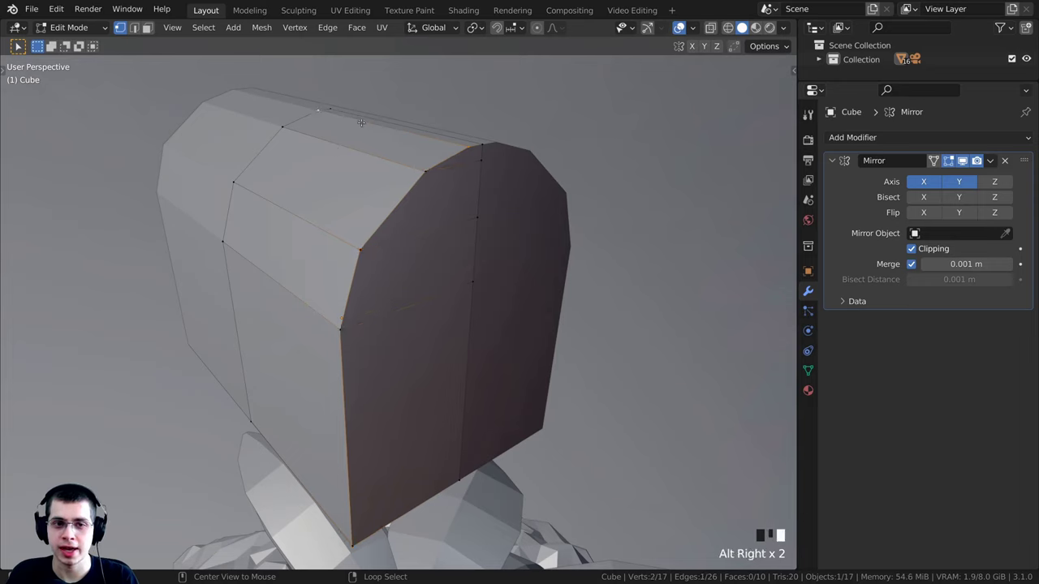
{"action": "right_click", "coordinate": [321, 228], "text": "alt"}
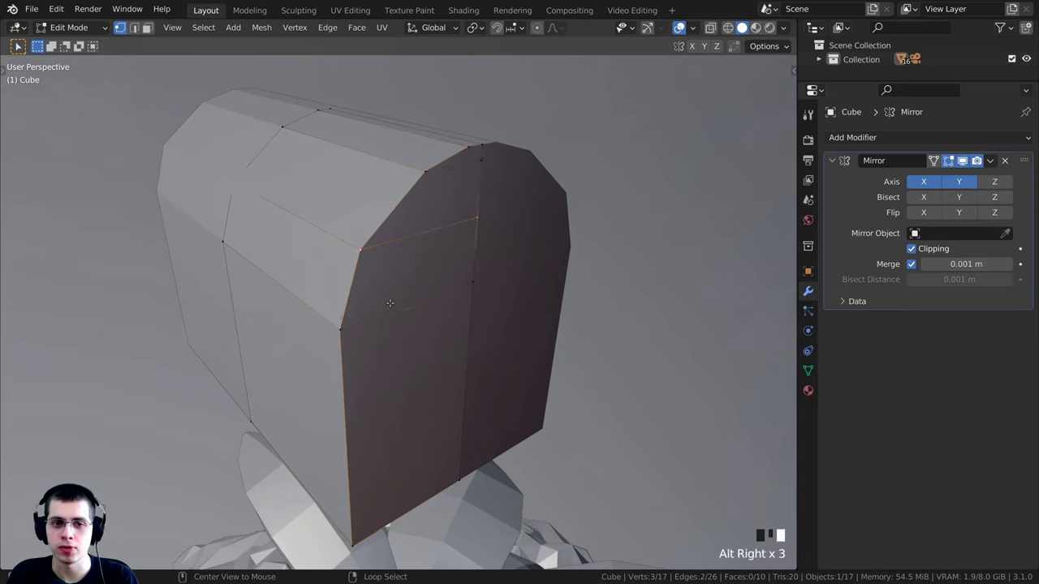
{"action": "right_click", "coordinate": [358, 327], "text": "alt"}
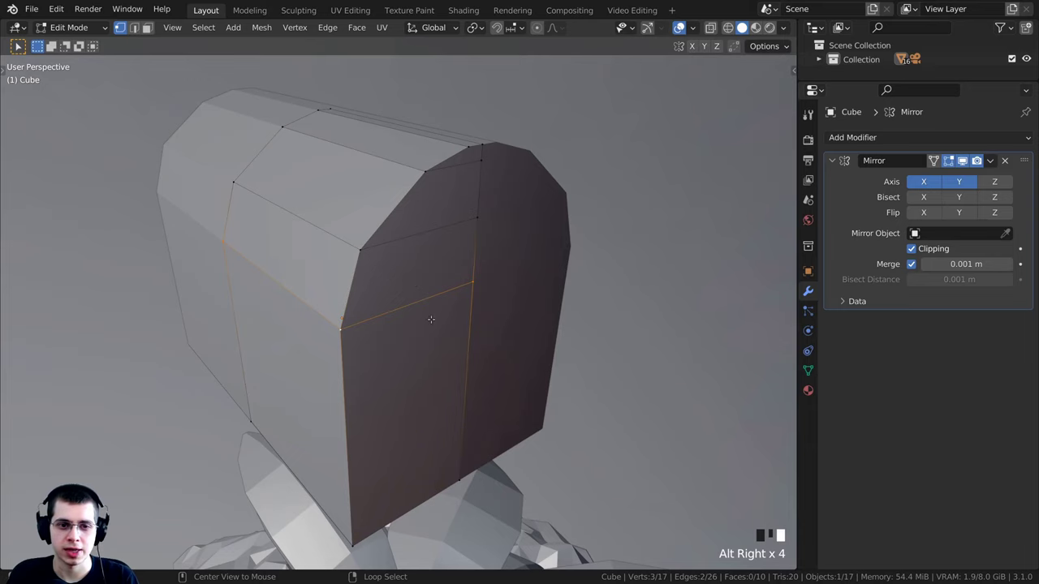
{"action": "middle_click_drag", "start_coordinate": [255, 295], "coordinate": [238, 262]}
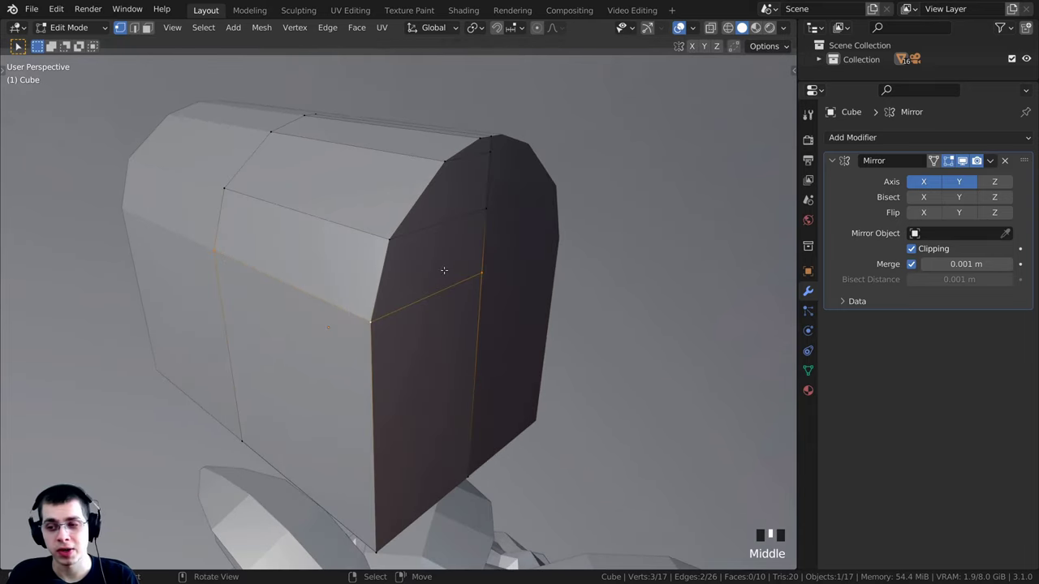
{"action": "right_click", "coordinate": [422, 193], "text": "alt"}
- Add a bottom corner vertex and another border vertex to the selection
{"action": "middle_click_drag", "start_coordinate": [423, 192], "coordinate": [438, 134]}
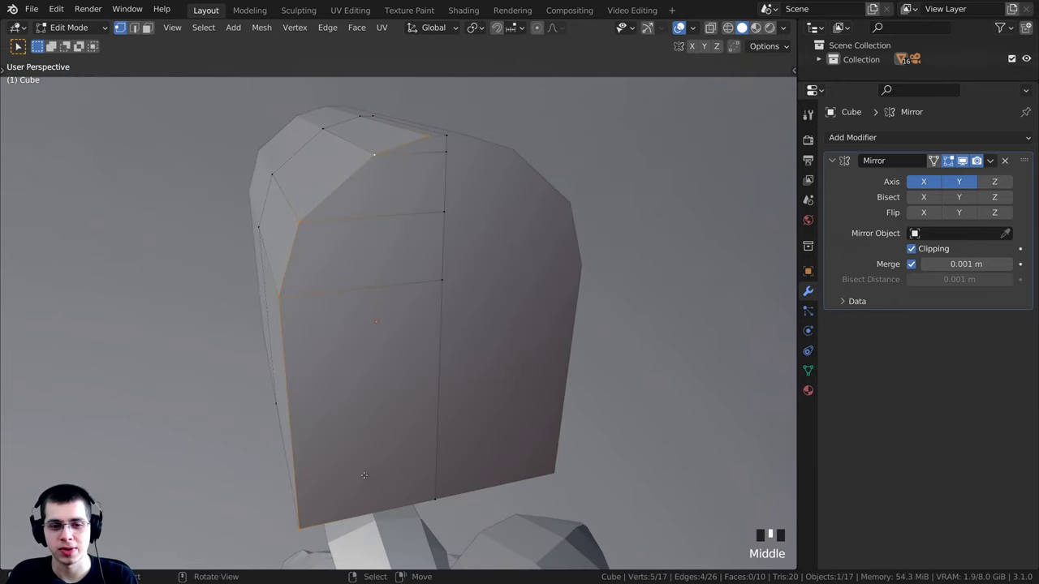
{"action": "middle_click_drag", "start_coordinate": [363, 476], "coordinate": [352, 378]}
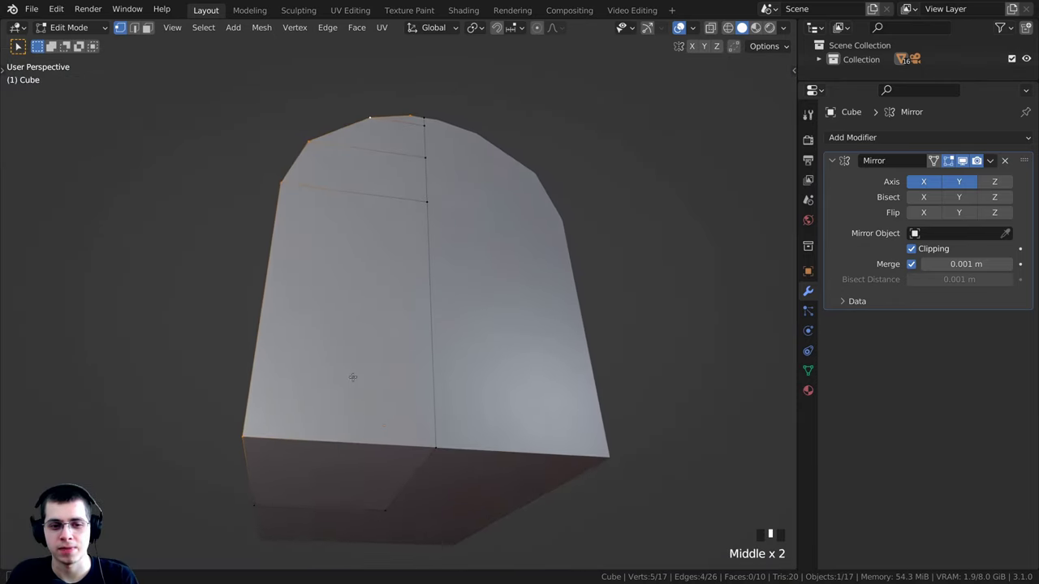
{"action": "right_click", "coordinate": [438, 445], "text": "shift"}
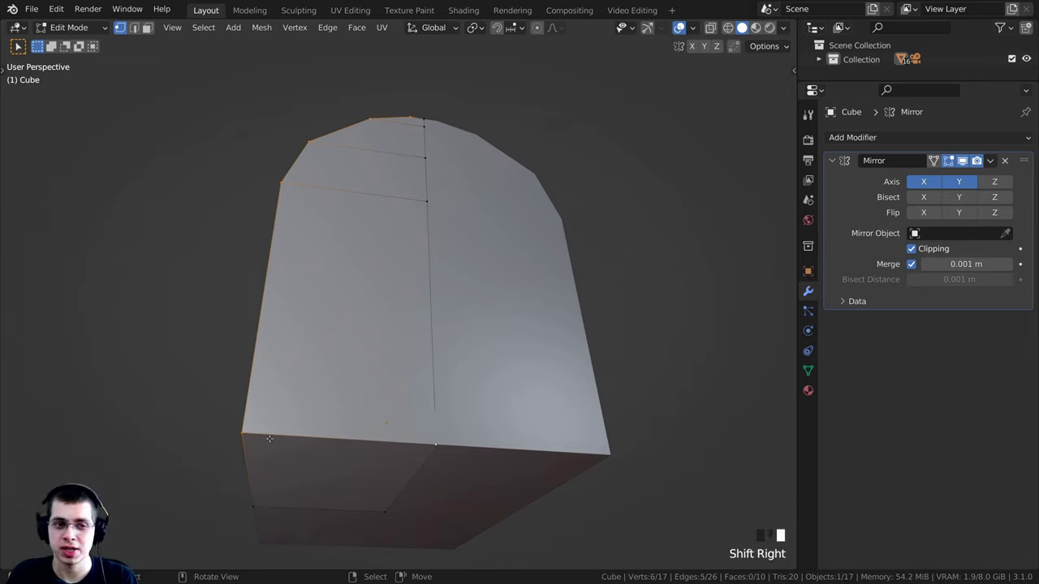
{"action": "middle_click_drag", "start_coordinate": [398, 430], "coordinate": [388, 43]}
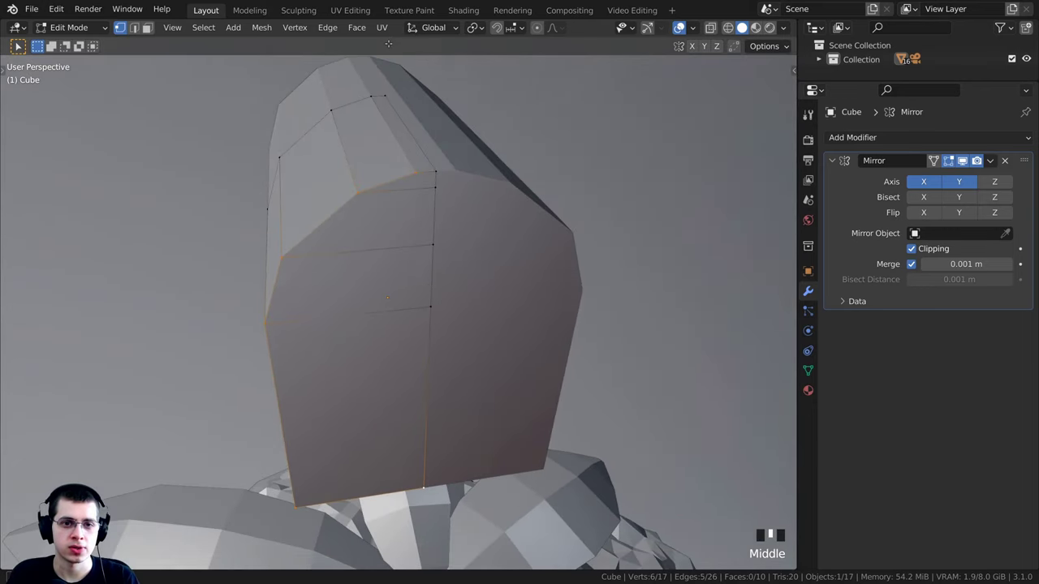
{"action": "right_click", "coordinate": [438, 169], "text": "shift"}
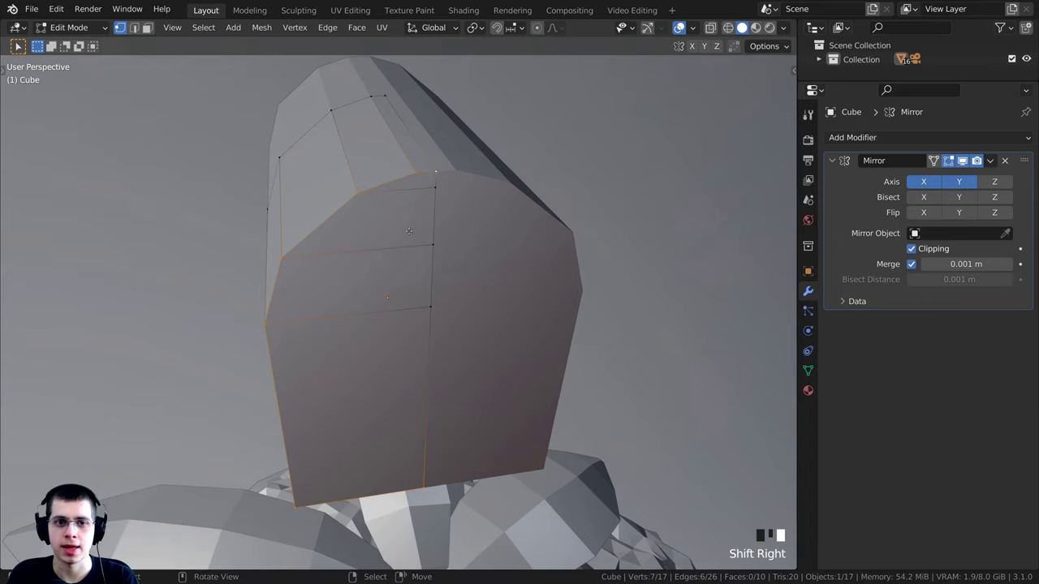
{"action": "middle_click_drag", "start_coordinate": [438, 168], "coordinate": [482, 164]}
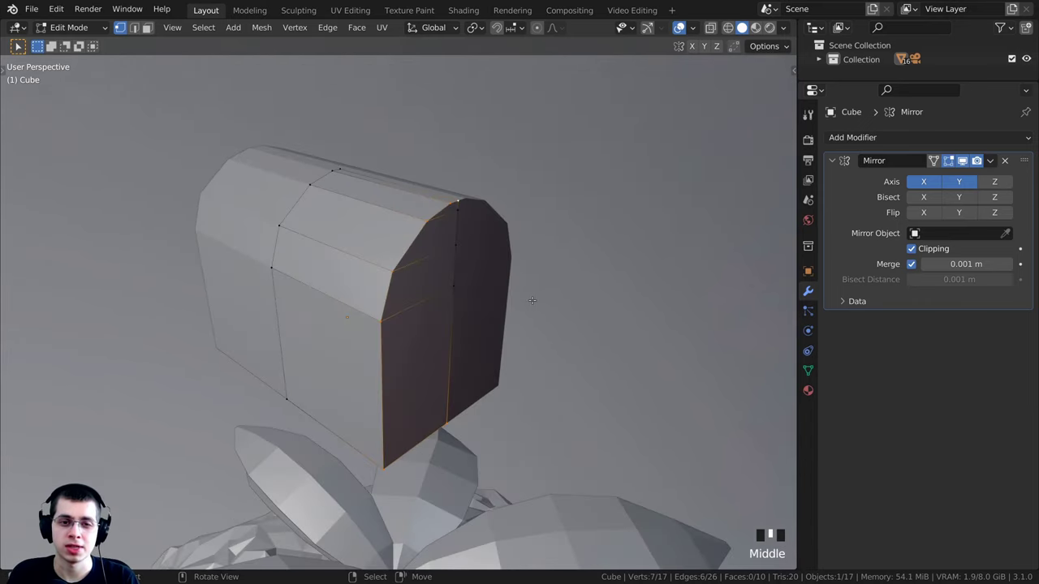
{"action": "middle_click_drag", "start_coordinate": [531, 300], "coordinate": [448, 325]}
- Bevel the front-end border edges into a narrow rim, giving 24 vertices and 16 faces
{"action": "scroll", "coordinate": [447, 370], "scroll_direction": "up", "scroll_amount": 3}
{"action": "scroll", "coordinate": [447, 370], "scroll_direction": "up", "scroll_amount": 1}
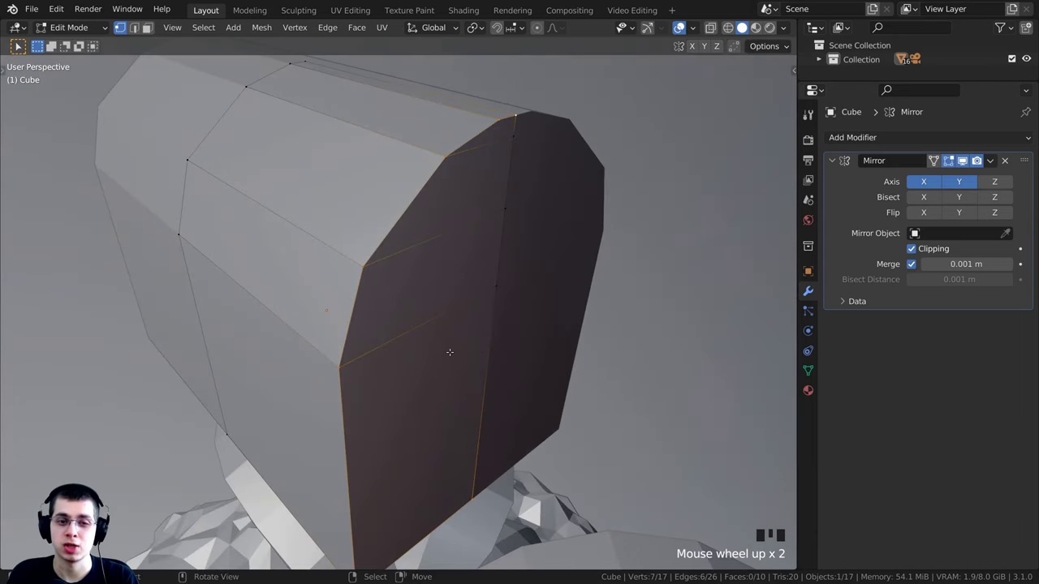
{"action": "key", "text": "ctrl+b"}
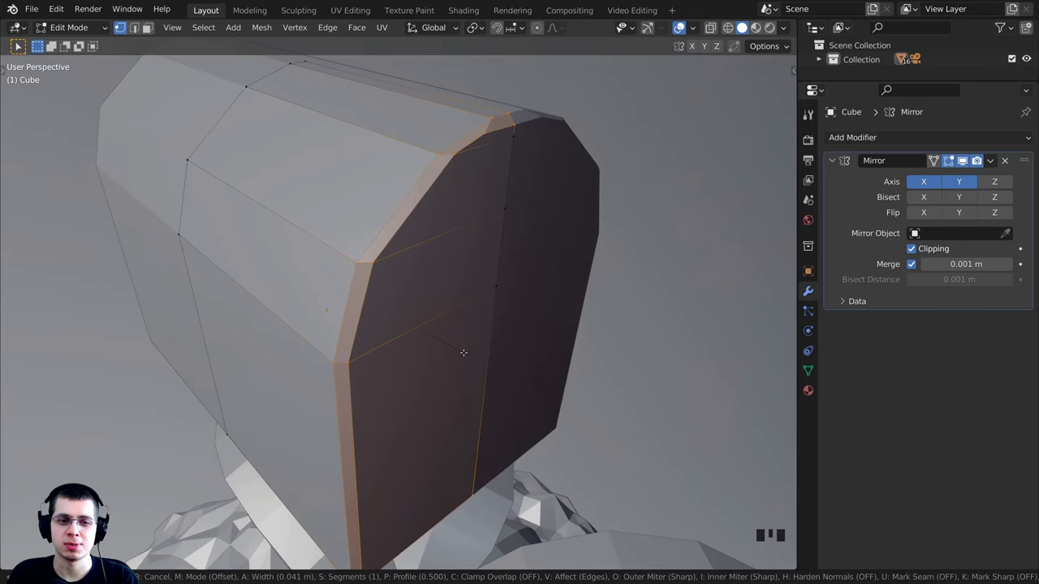
{"action": "left_click", "coordinate": [462, 352]}
{"action": "scroll", "coordinate": [463, 352], "scroll_direction": "down", "scroll_amount": 2}
{"action": "middle_click_drag", "start_coordinate": [463, 352], "coordinate": [420, 432]}
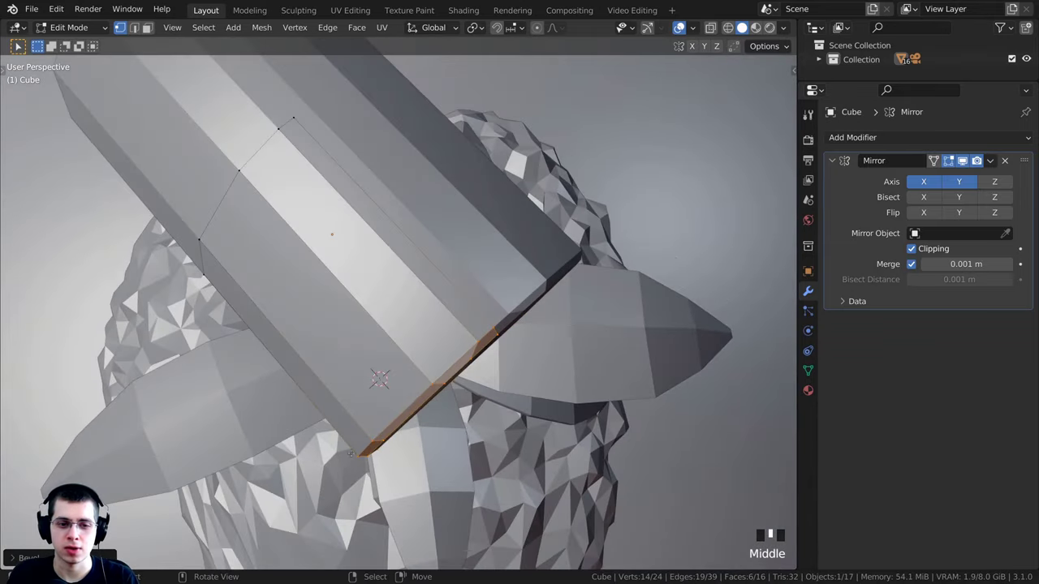
{"action": "middle_click_drag", "start_coordinate": [340, 461], "coordinate": [266, 245]}
{"action": "scroll", "coordinate": [265, 245], "scroll_direction": "up", "scroll_amount": 1}
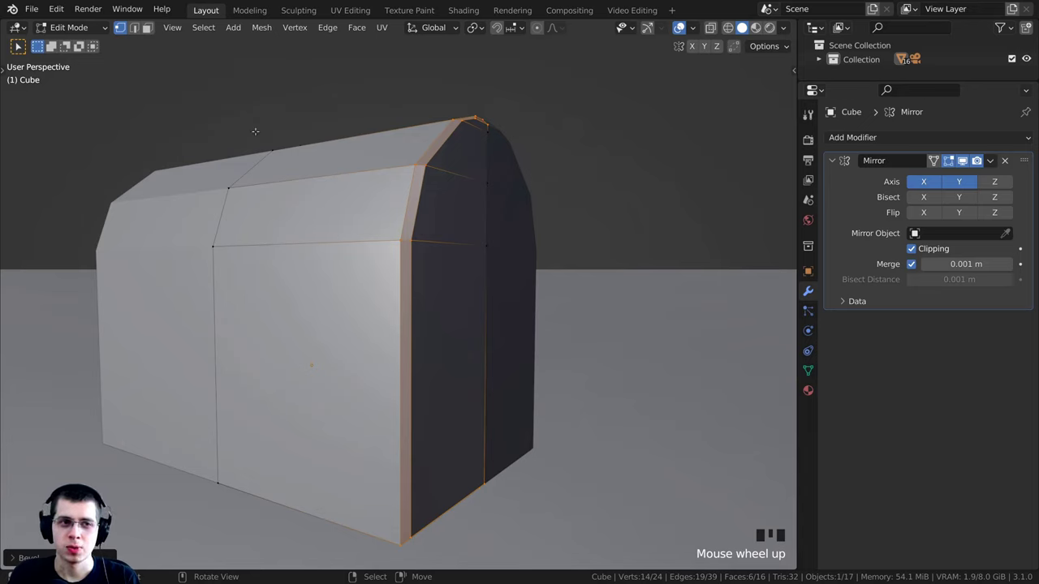
- In Face select mode, select the face loop around the chest's middle
{"action": "left_click", "coordinate": [148, 28]}
{"action": "middle_click_drag", "start_coordinate": [302, 168], "coordinate": [368, 165]}
{"action": "middle_click_drag", "start_coordinate": [307, 364], "coordinate": [338, 351]}
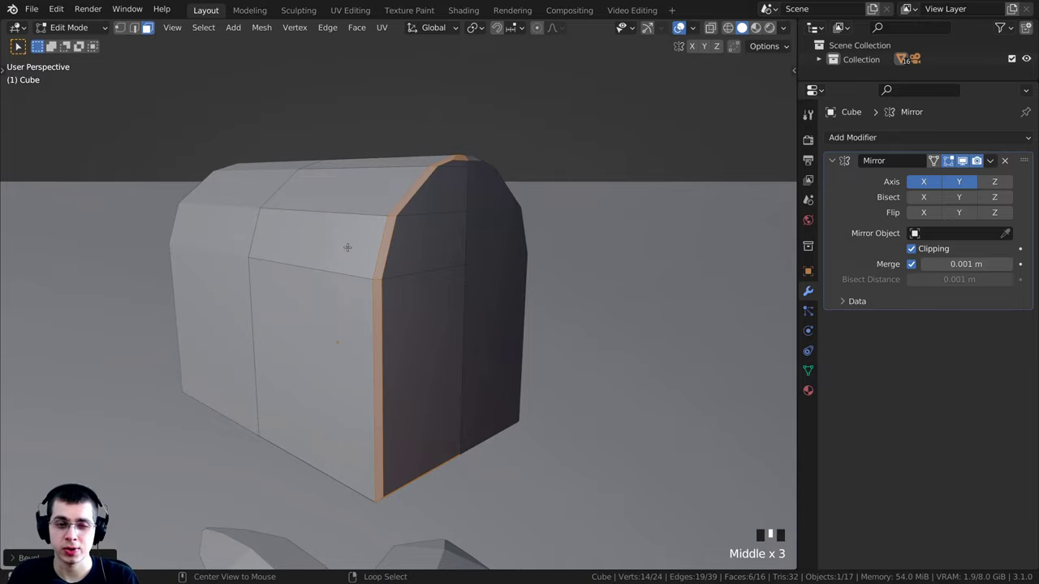
{"action": "right_click", "coordinate": [325, 212], "text": "alt"}
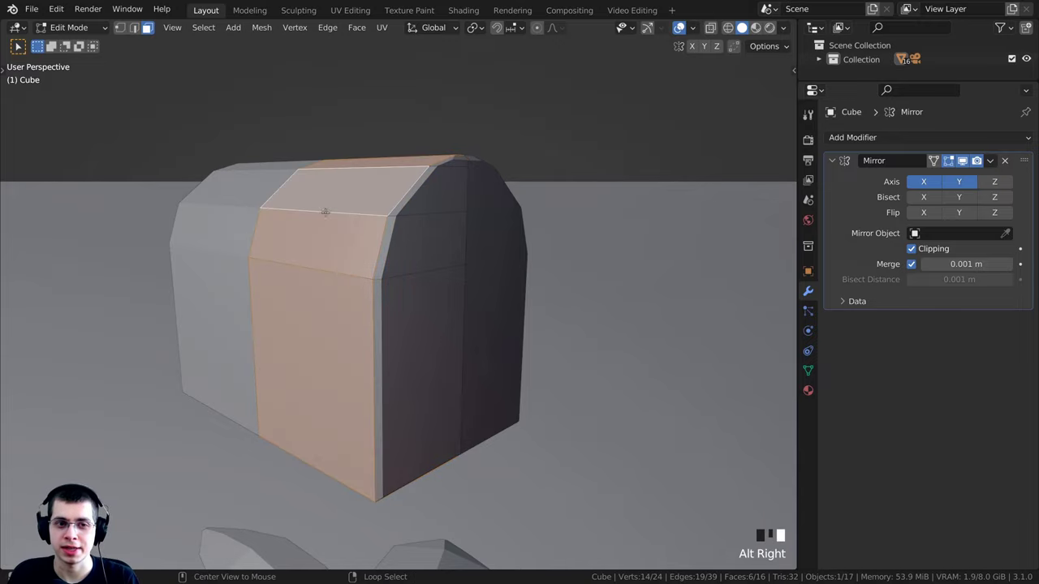
{"action": "middle_click_drag", "start_coordinate": [344, 233], "coordinate": [365, 164]}
- Turn off Clipping in the Mirror modifier
{"action": "middle_click_drag", "start_coordinate": [355, 262], "coordinate": [322, 304]}
{"action": "scroll", "coordinate": [317, 296], "scroll_direction": "up", "scroll_amount": 3}
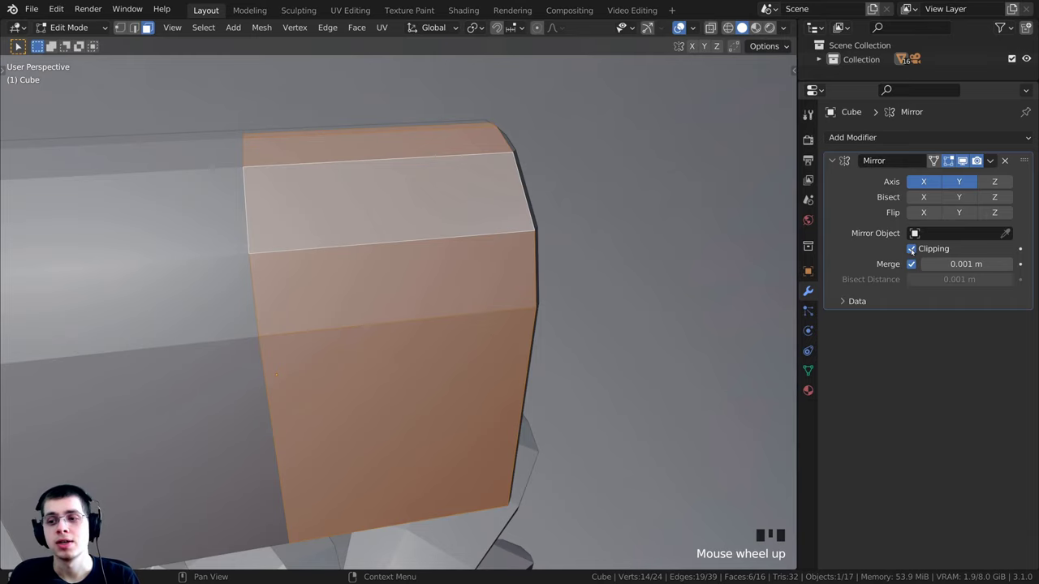
{"action": "left_click", "coordinate": [912, 249]}
{"action": "middle_click_drag", "start_coordinate": [374, 319], "coordinate": [336, 302]}
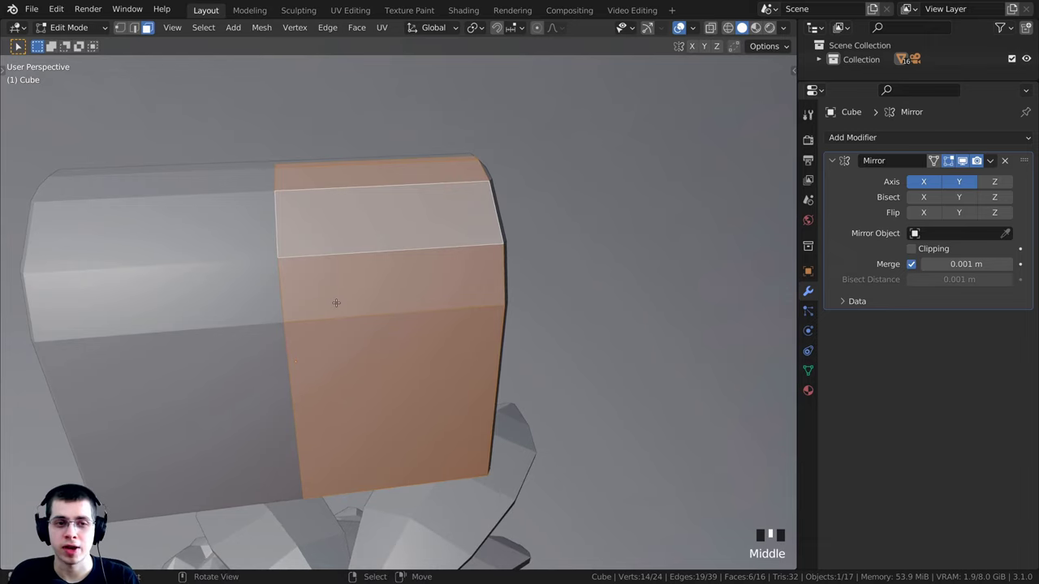
- Duplicate the middle face ring and slide the copy along X
{"action": "key", "text": "shift+d"}
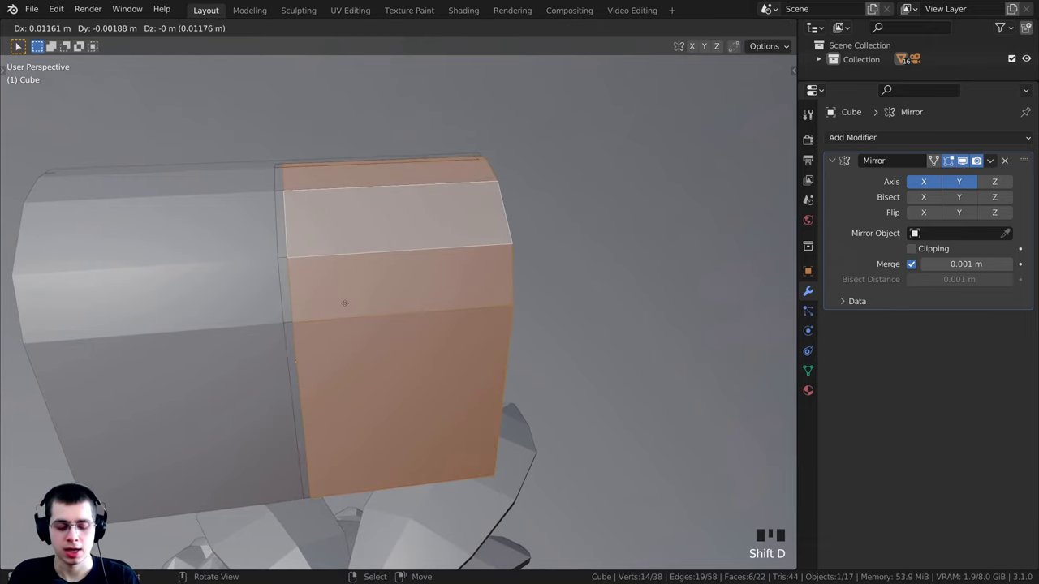
{"action": "key", "text": "x"}
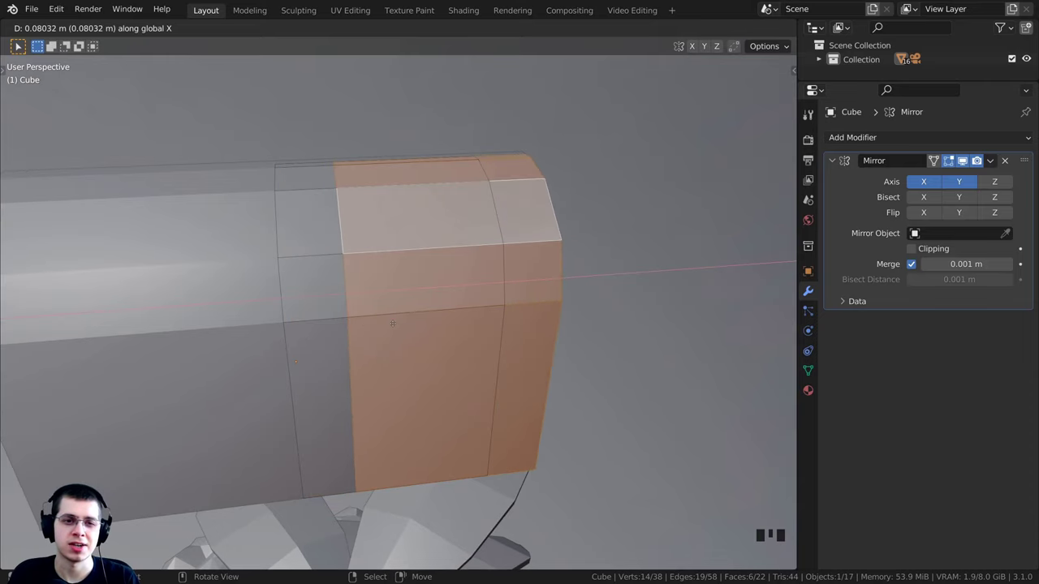
{"action": "left_click", "coordinate": [413, 285]}
{"action": "scroll", "coordinate": [413, 284], "scroll_direction": "down", "scroll_amount": 3}
{"action": "middle_click_drag", "start_coordinate": [413, 284], "coordinate": [563, 311]}
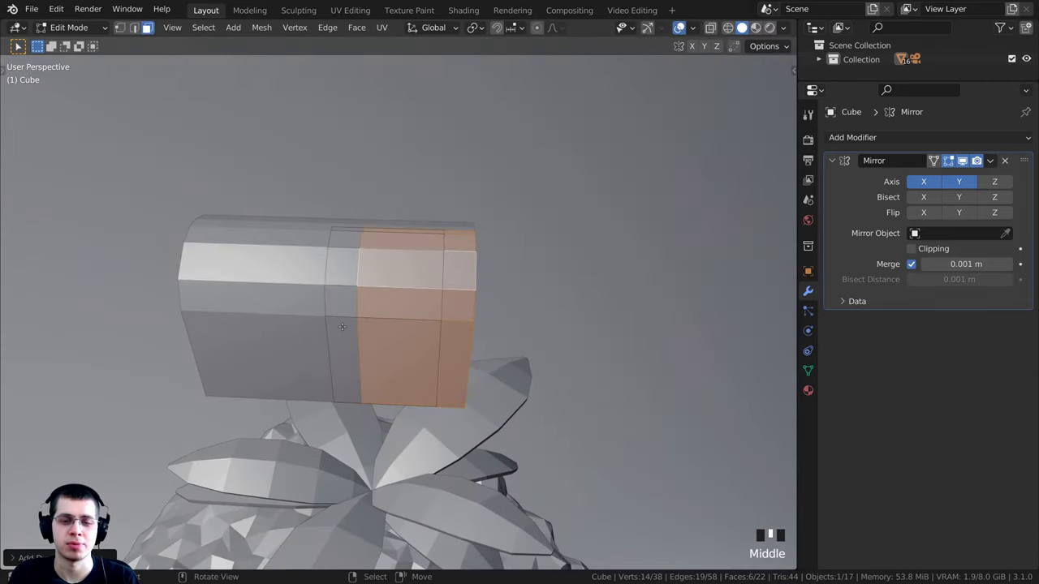
{"action": "scroll", "coordinate": [563, 312], "scroll_direction": "up", "scroll_amount": 3}
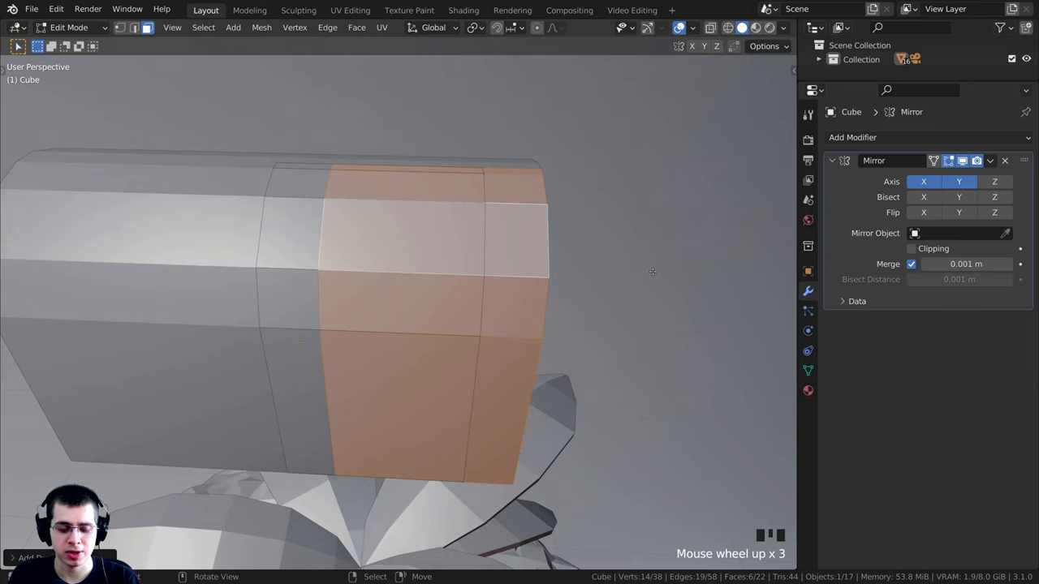
- Scale the duplicated faces along X to about 0.21 wide
{"action": "key", "text": "s"}
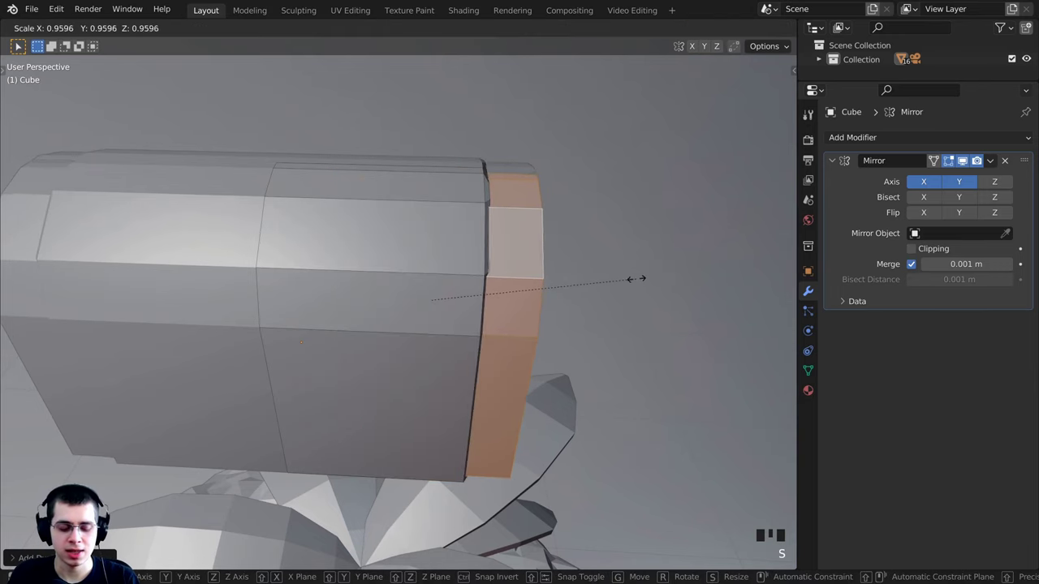
{"action": "key", "text": "x"}
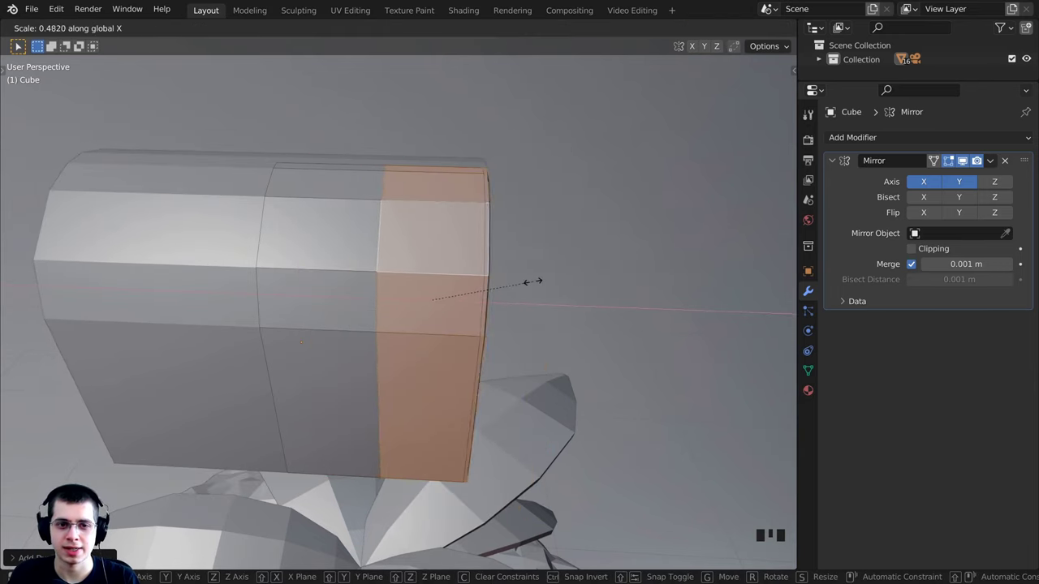
{"action": "left_click", "coordinate": [483, 284]}
{"action": "middle_click_drag", "start_coordinate": [483, 284], "coordinate": [635, 246]}
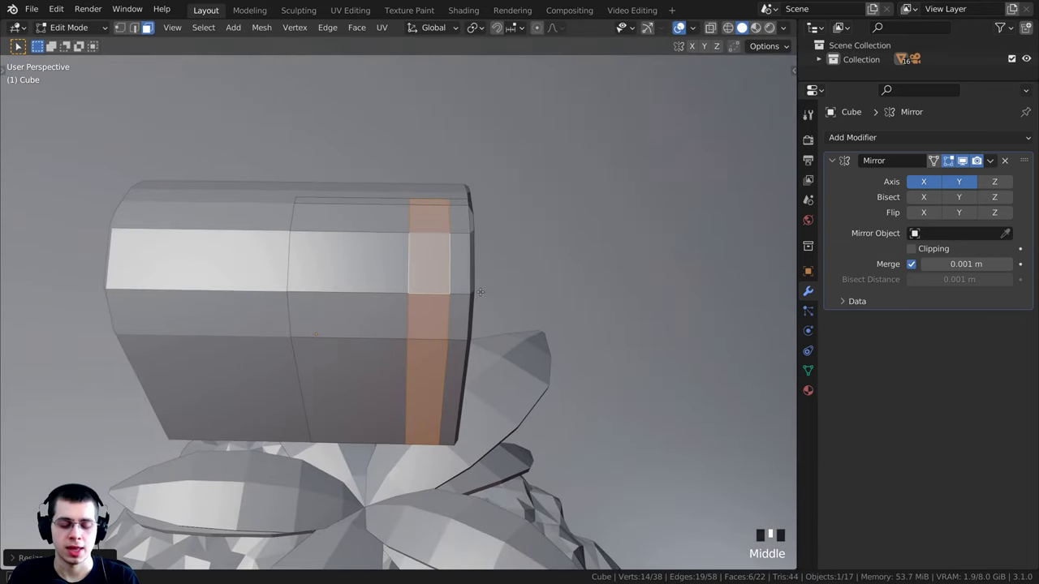
{"action": "scroll", "coordinate": [559, 267], "scroll_direction": "up", "scroll_amount": 2}
- Shift the narrow strap faces slightly along X
{"action": "key", "text": "g"}
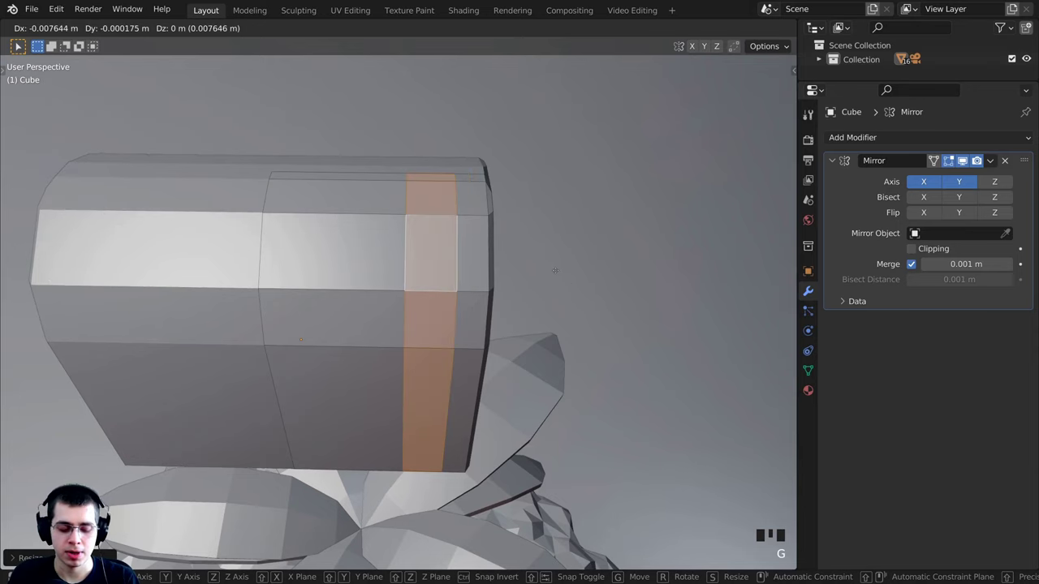
{"action": "key", "text": "x"}
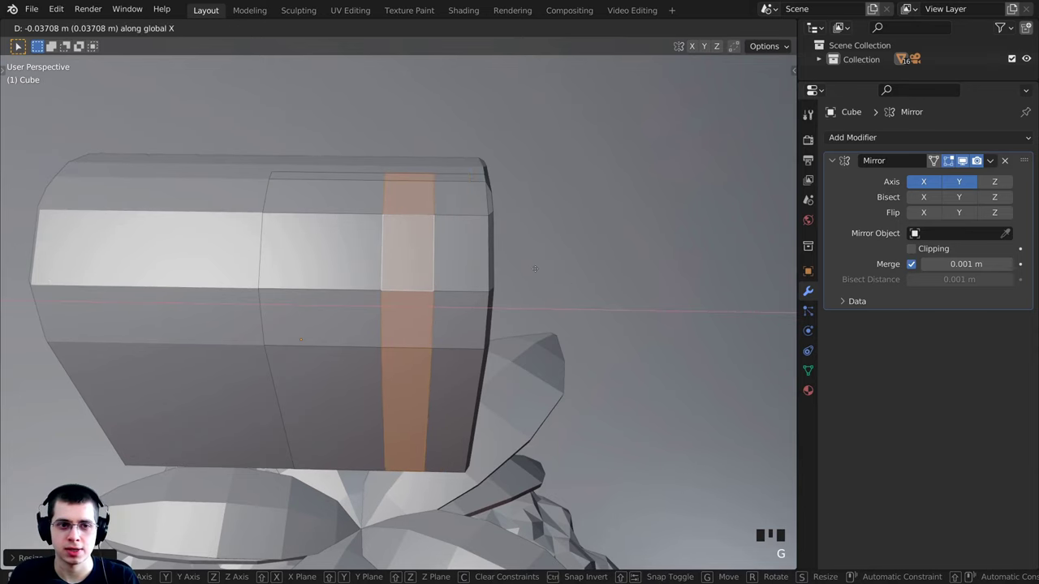
{"action": "left_click", "coordinate": [535, 268]}
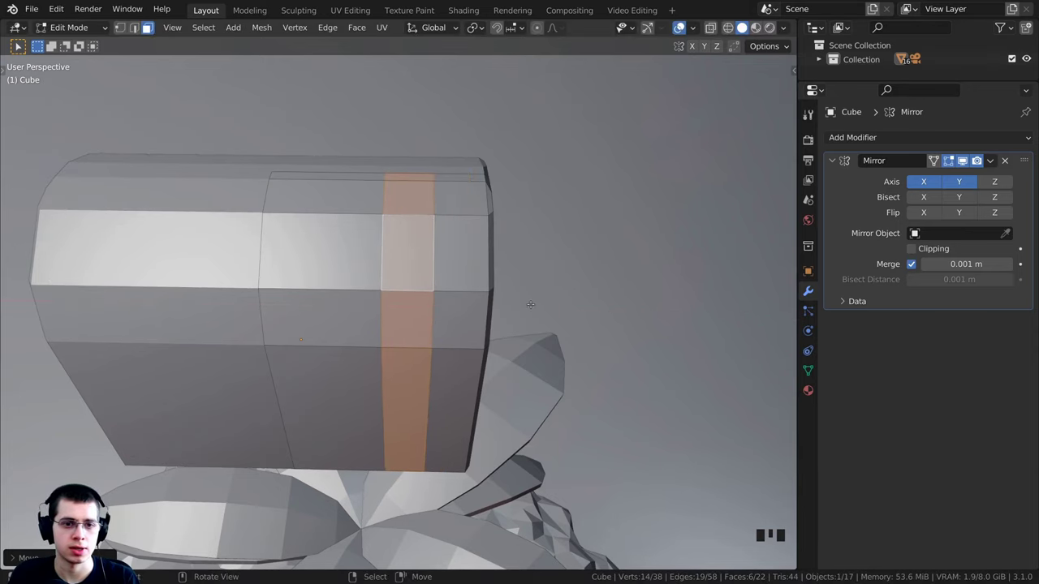
{"action": "middle_click_drag", "start_coordinate": [535, 268], "coordinate": [465, 219]}
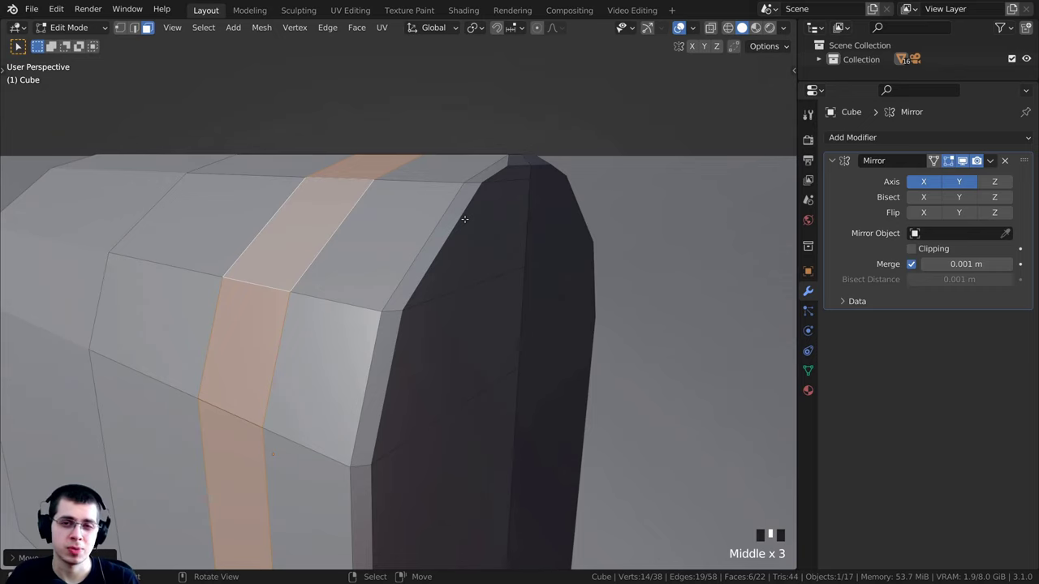
- Attempt to resize the strap, cancelling the scale operations
{"action": "middle_click_drag", "start_coordinate": [480, 306], "coordinate": [559, 311]}
{"action": "key", "text": "s"}
{"action": "key", "text": "s"}
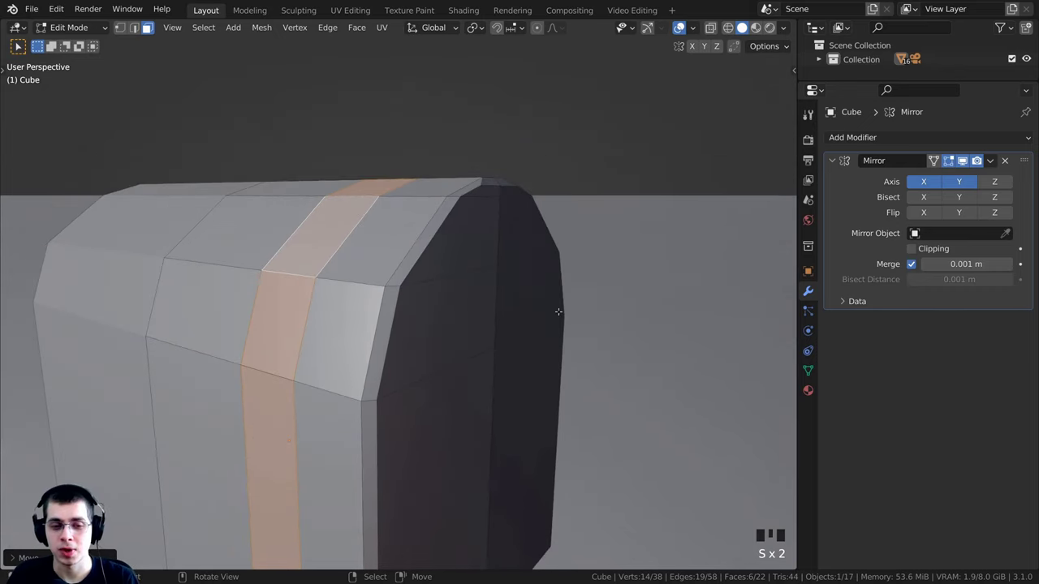
{"action": "key", "text": "s"}
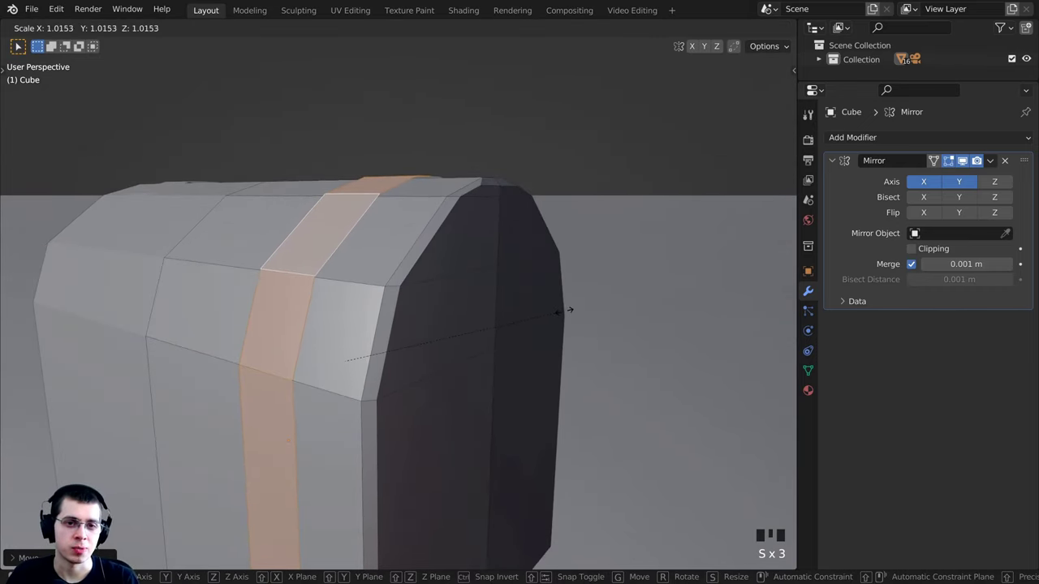
{"action": "right_click", "coordinate": [571, 310]}
{"action": "scroll", "coordinate": [570, 309], "scroll_direction": "down", "scroll_amount": 3}
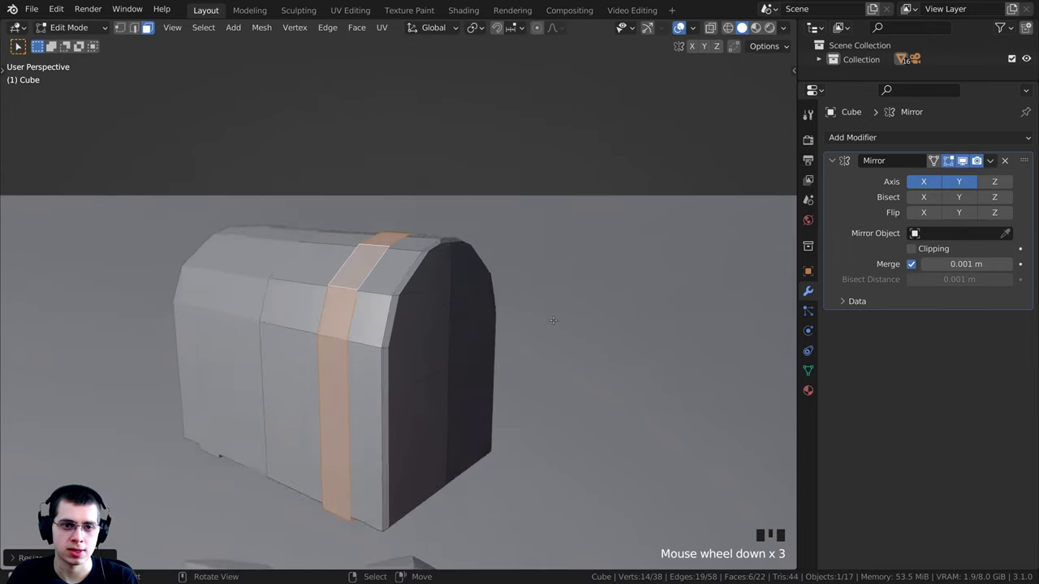
{"action": "middle_click_drag", "start_coordinate": [571, 309], "coordinate": [487, 260]}
{"action": "key", "text": "s"}
{"action": "right_click", "coordinate": [519, 294]}
{"action": "scroll", "coordinate": [487, 260], "scroll_direction": "up", "scroll_amount": 2}
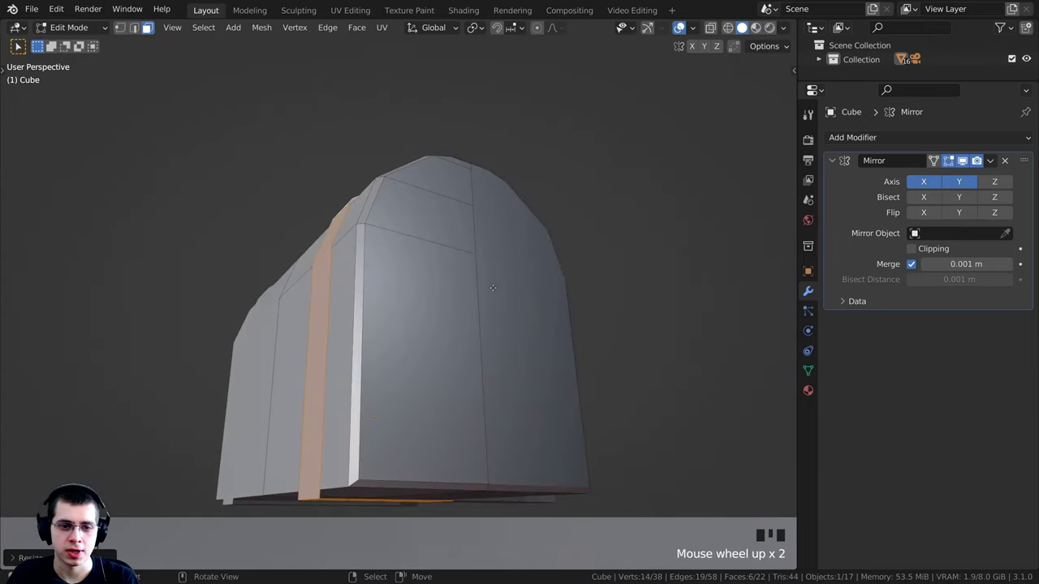
{"action": "key", "text": "s"}
{"action": "middle_click_drag", "start_coordinate": [414, 349], "coordinate": [576, 273], "text": "shift"}
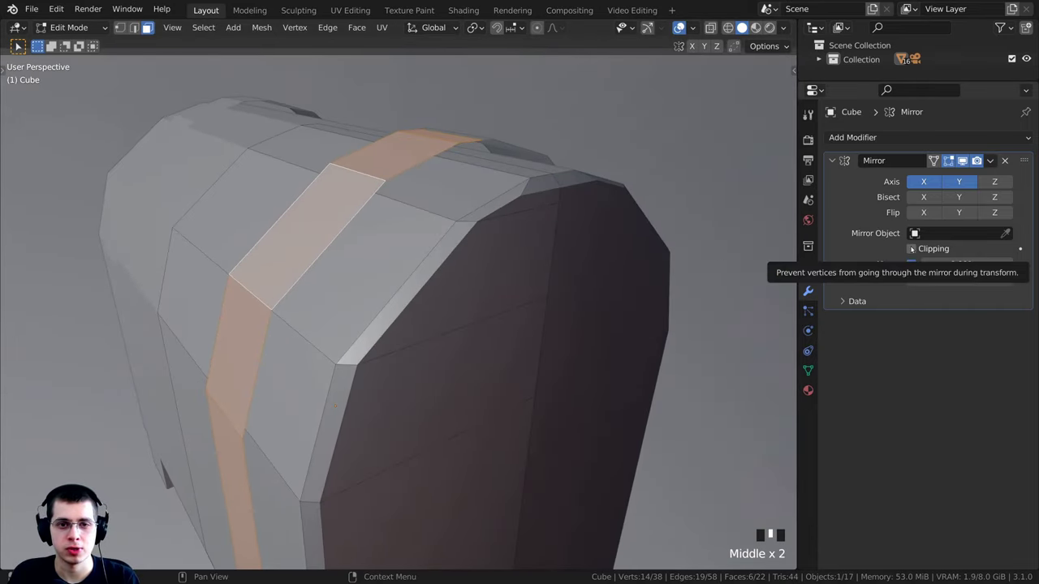
- Re-enable Clipping in the Mirror modifier
{"action": "left_click", "coordinate": [912, 249]}
{"action": "middle_click_drag", "start_coordinate": [527, 337], "coordinate": [631, 320]}
{"action": "scroll", "coordinate": [646, 337], "scroll_direction": "up", "scroll_amount": 3}
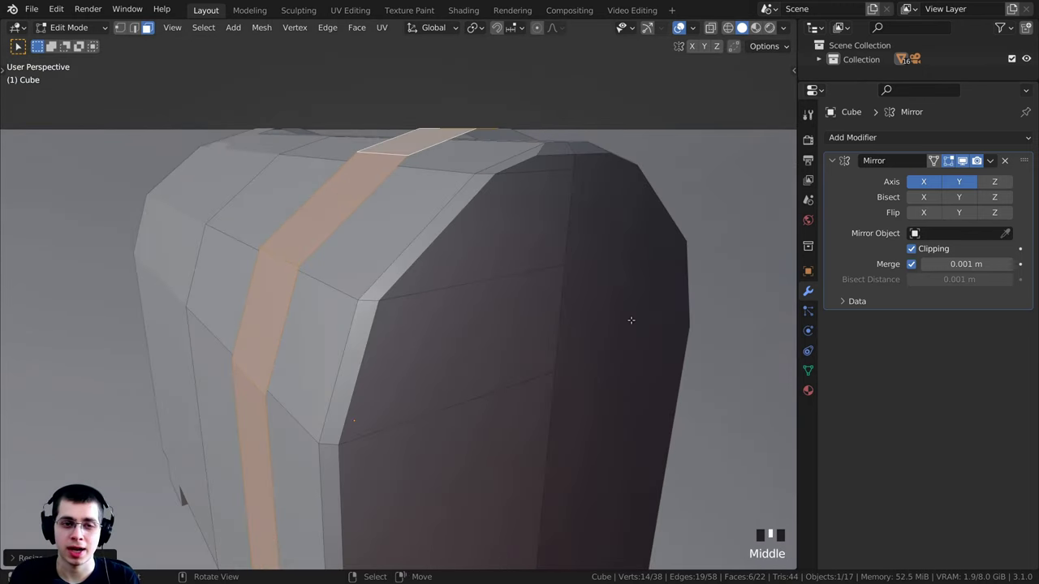
- Extrude the strap faces outward along their normals about 0.013 m
{"action": "middle_click_drag", "start_coordinate": [488, 269], "coordinate": [478, 280]}
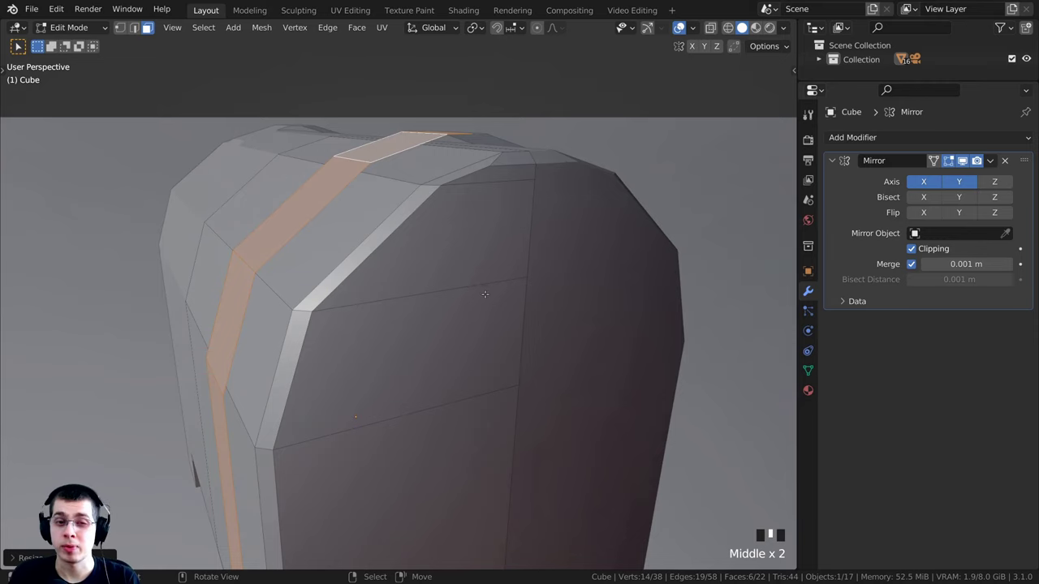
{"action": "scroll", "coordinate": [485, 294], "scroll_direction": "down", "scroll_amount": 2}
{"action": "key", "text": "e"}
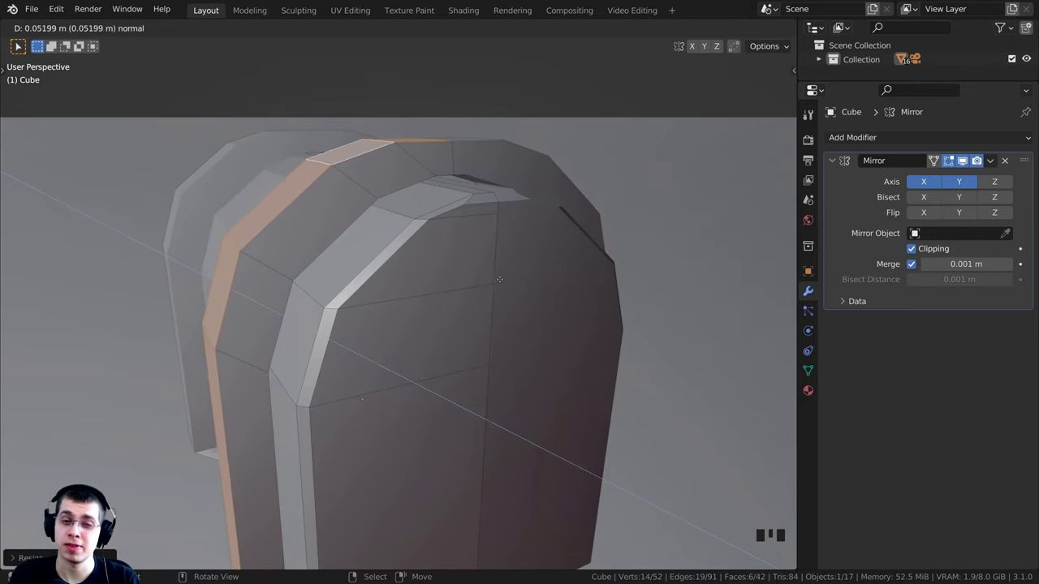
- Confirm the strap extrusion and scale it to 0.9147 in Y and Z only
{"action": "left_click", "coordinate": [515, 325]}
{"action": "key", "text": "s"}
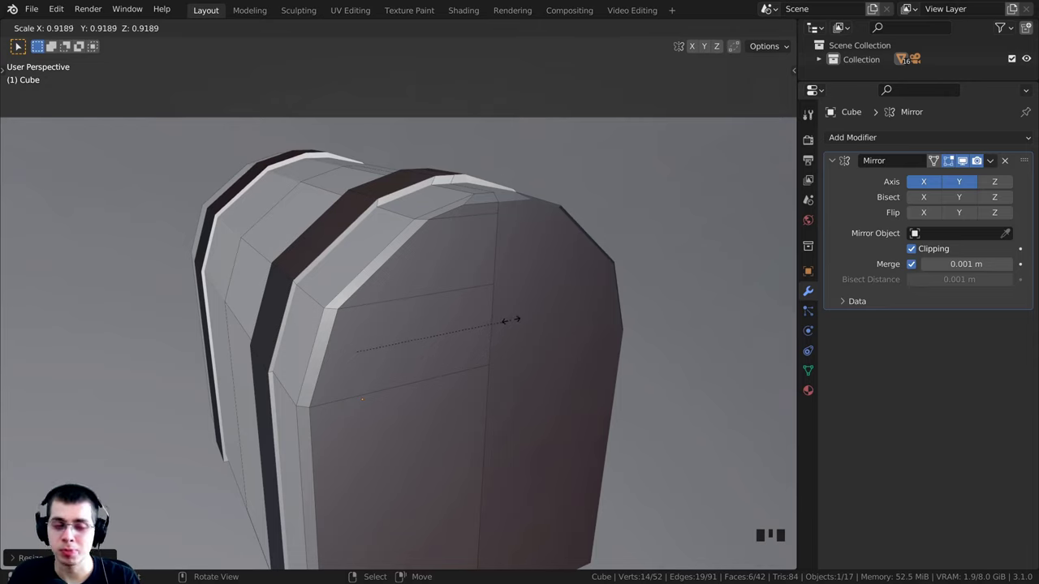
{"action": "key", "text": "shift+x"}
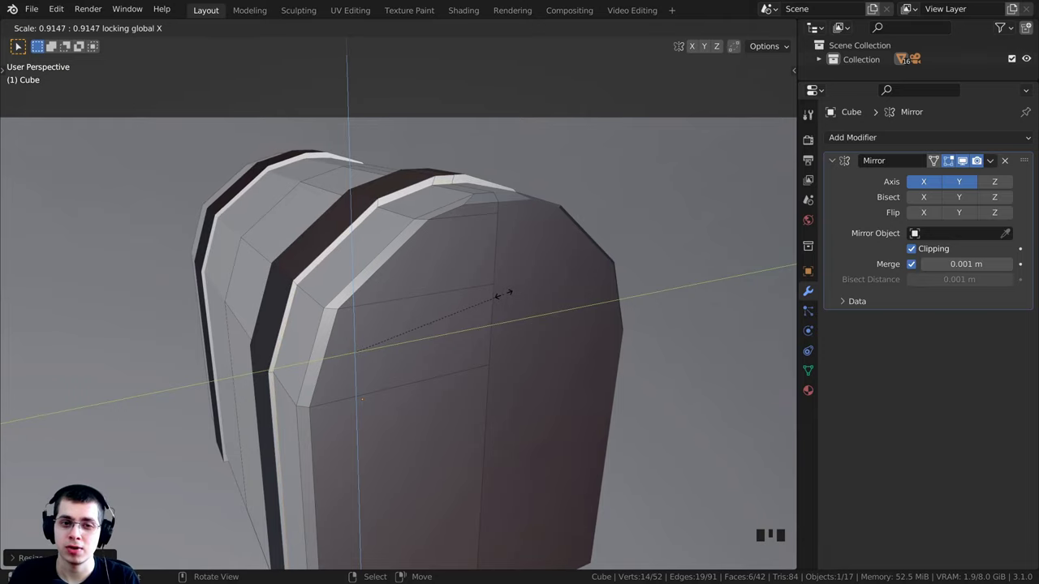
{"action": "left_click", "coordinate": [503, 294]}
- Orbit and zoom around the chest to inspect the raised straps
{"action": "middle_click_drag", "start_coordinate": [364, 370], "coordinate": [366, 376]}
{"action": "scroll", "coordinate": [412, 420], "scroll_direction": "up", "scroll_amount": 2}
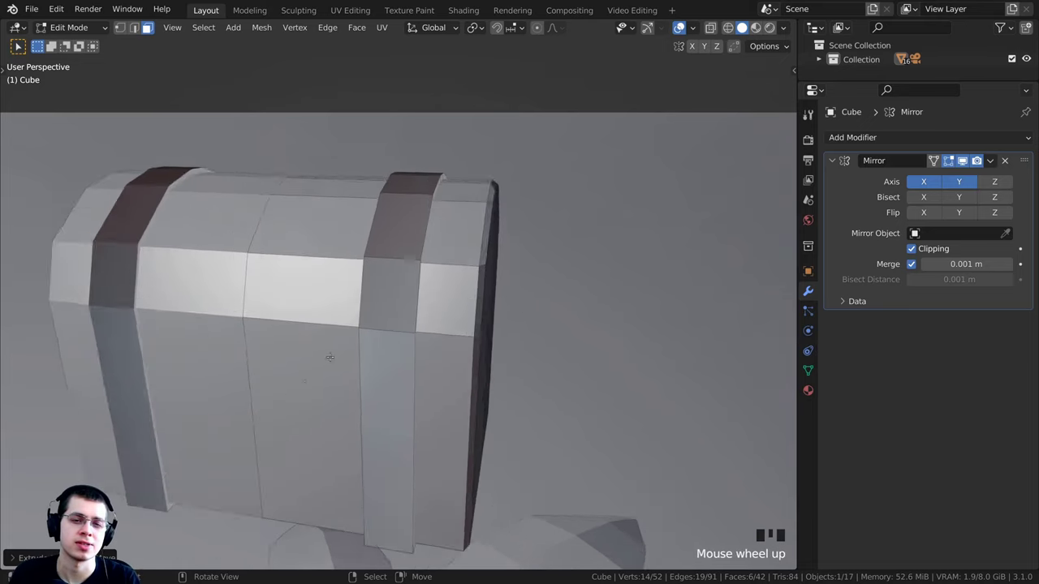
{"action": "middle_click_drag", "start_coordinate": [352, 286], "coordinate": [297, 196]}
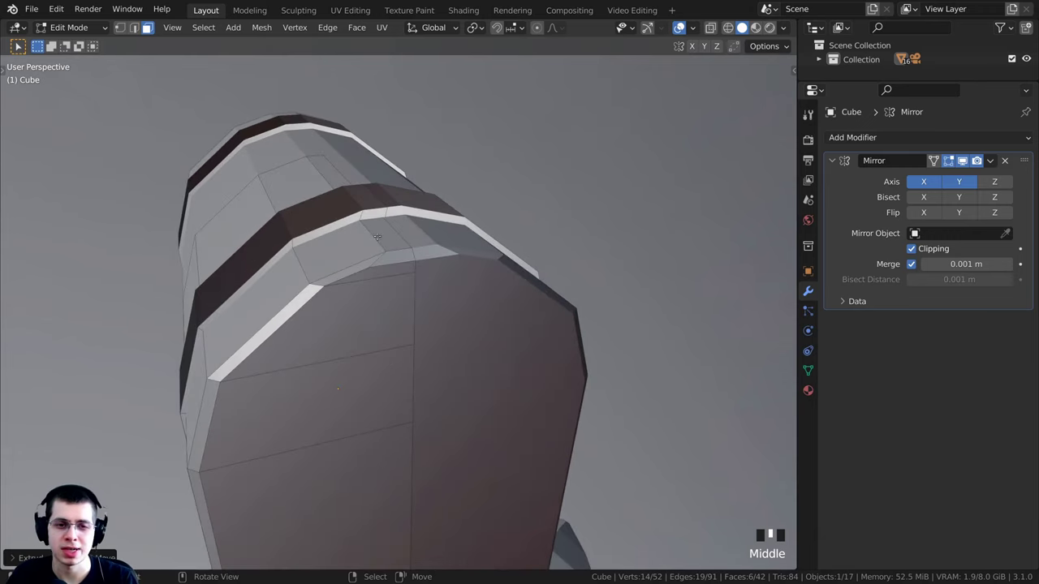
{"action": "middle_click_drag", "start_coordinate": [377, 237], "coordinate": [458, 208], "text": "shift"}
{"action": "scroll", "coordinate": [458, 209], "scroll_direction": "up", "scroll_amount": 2}
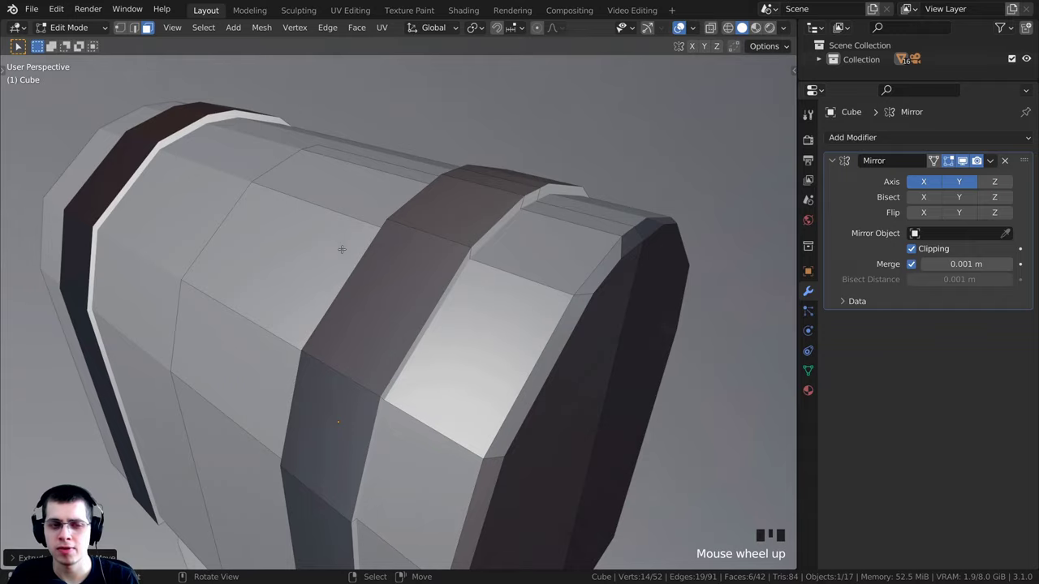
{"action": "scroll", "coordinate": [342, 249], "scroll_direction": "down", "scroll_amount": 2}
{"action": "middle_click_drag", "start_coordinate": [342, 249], "coordinate": [398, 318]}
{"action": "scroll", "coordinate": [410, 293], "scroll_direction": "up", "scroll_amount": 2}
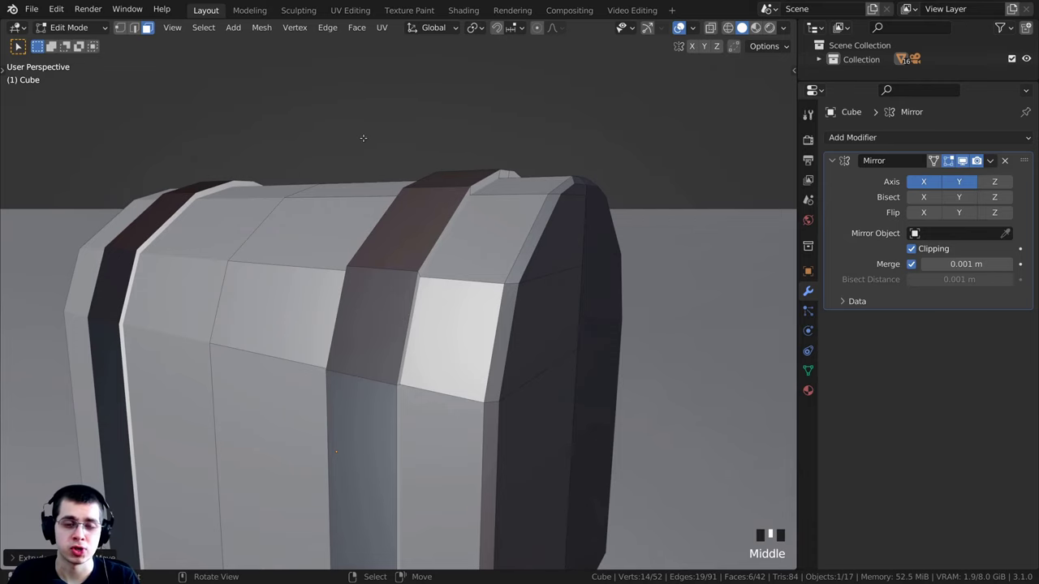
{"action": "middle_click_drag", "start_coordinate": [364, 138], "coordinate": [410, 97]}
{"action": "key", "text": "Tab"}
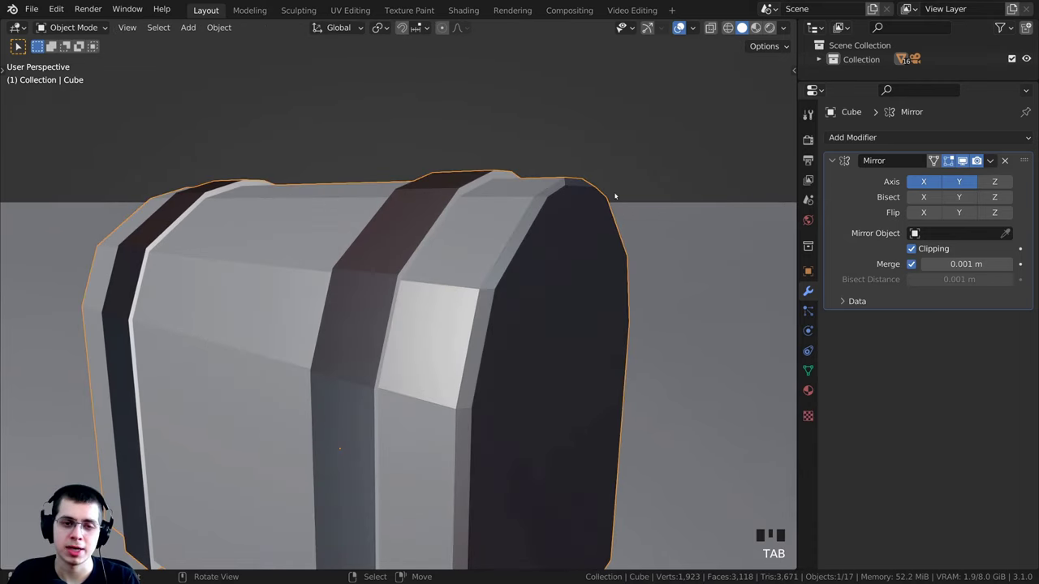
{"action": "left_click", "coordinate": [694, 28]}
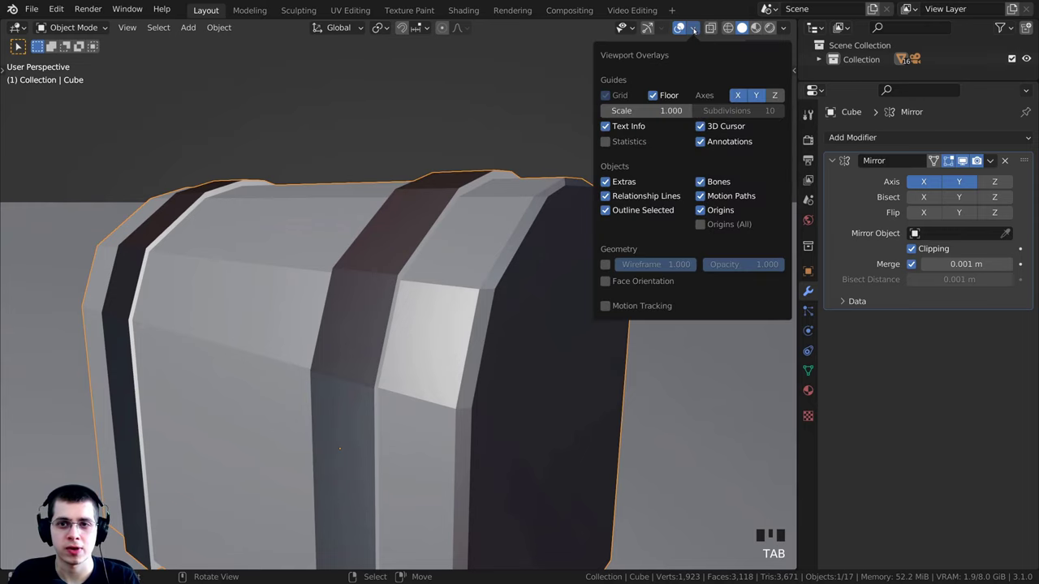
{"action": "left_click", "coordinate": [605, 281]}
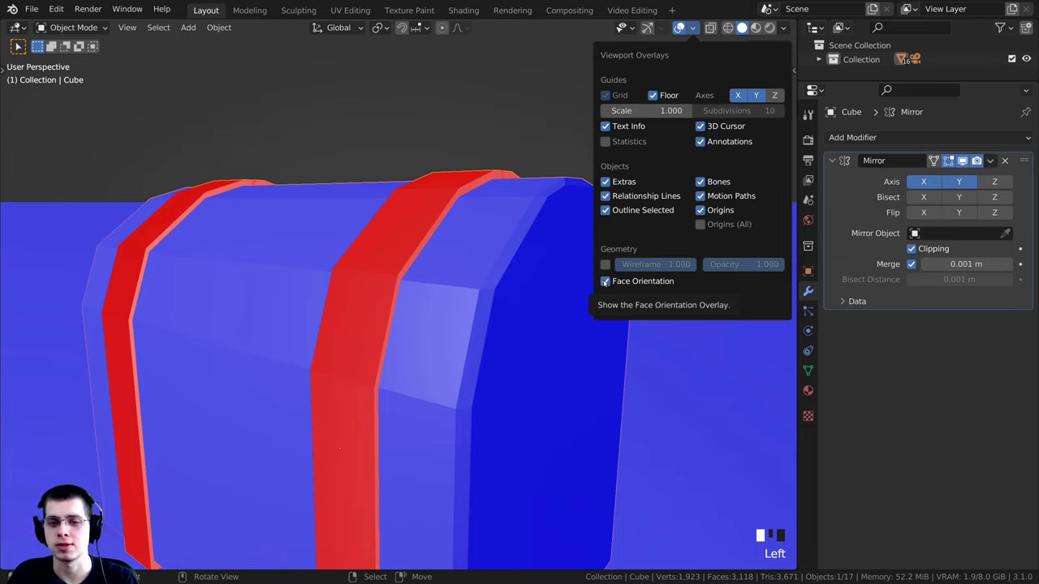
{"action": "left_click", "coordinate": [606, 282]}
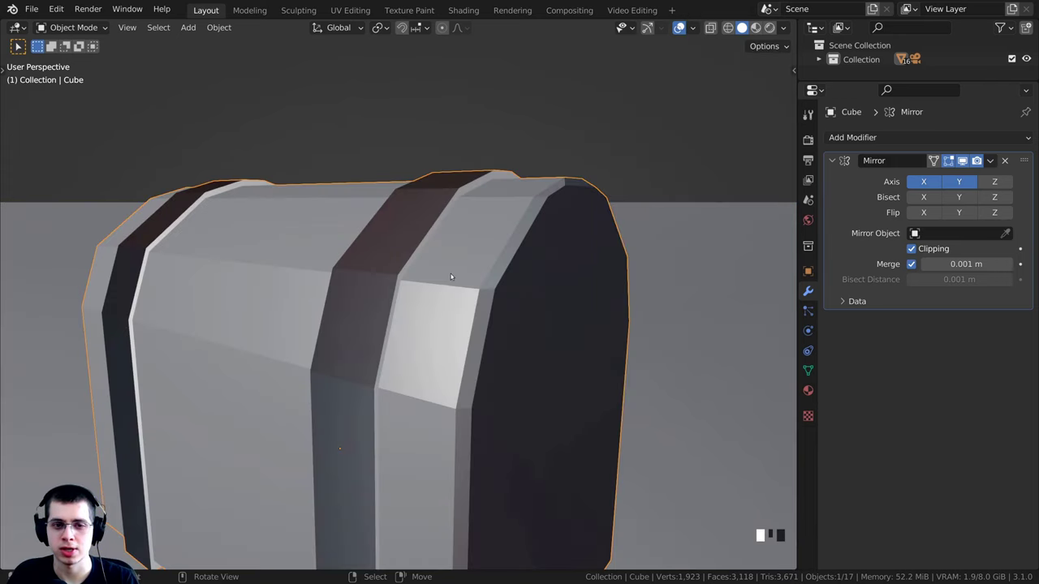
{"action": "middle_click_drag", "start_coordinate": [450, 274], "coordinate": [437, 203]}
- Return to Edit Mode on the chest and select all of its geometry
{"action": "key", "text": "Tab"}
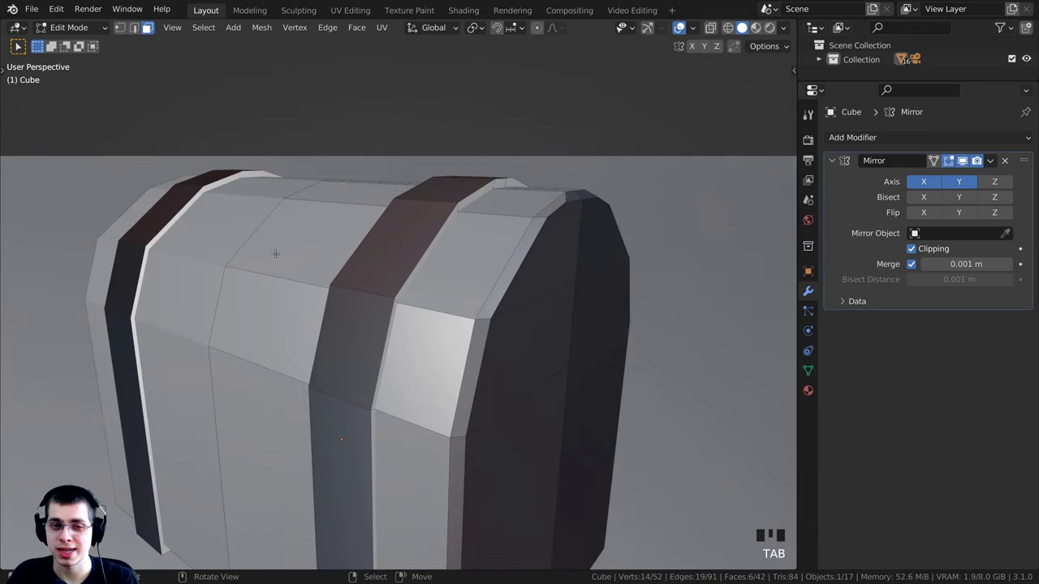
{"action": "middle_click_drag", "start_coordinate": [520, 189], "coordinate": [457, 231]}
{"action": "scroll", "coordinate": [487, 211], "scroll_direction": "down", "scroll_amount": 2}
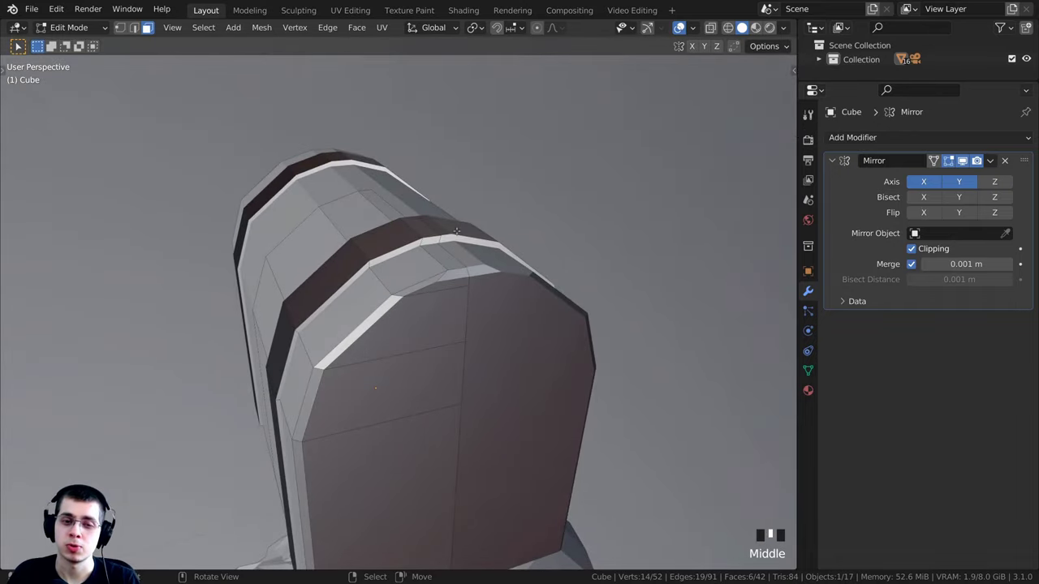
{"action": "middle_click_drag", "start_coordinate": [275, 294], "coordinate": [385, 149]}
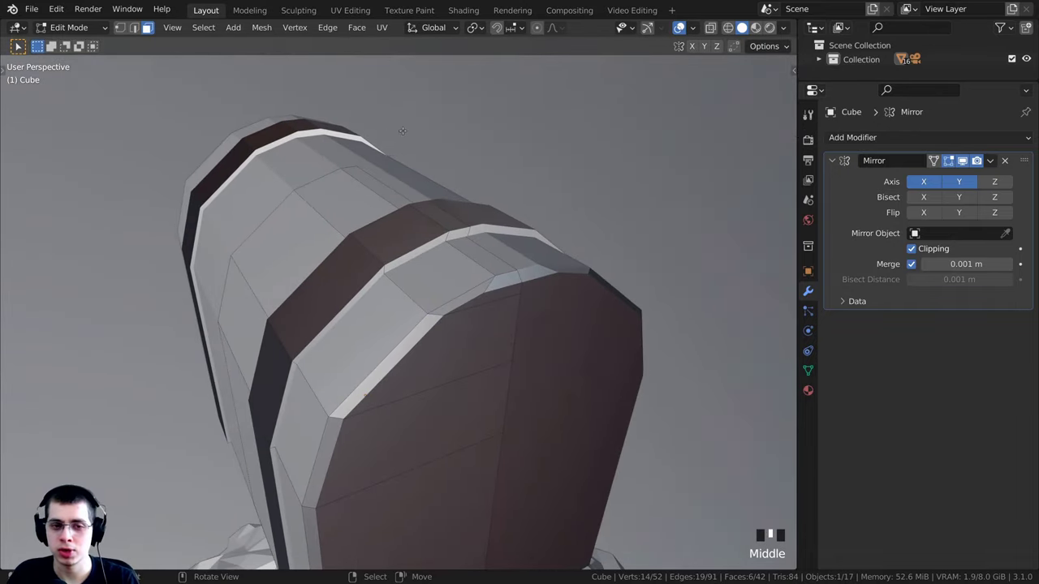
{"action": "key", "text": "a"}
{"action": "key", "text": "a"}
{"action": "key", "text": "a"}
{"action": "key", "text": "a"}
{"action": "key", "text": "a"}
{"action": "key", "text": "a"}
{"action": "key", "text": "a"}
{"action": "key", "text": "a"}
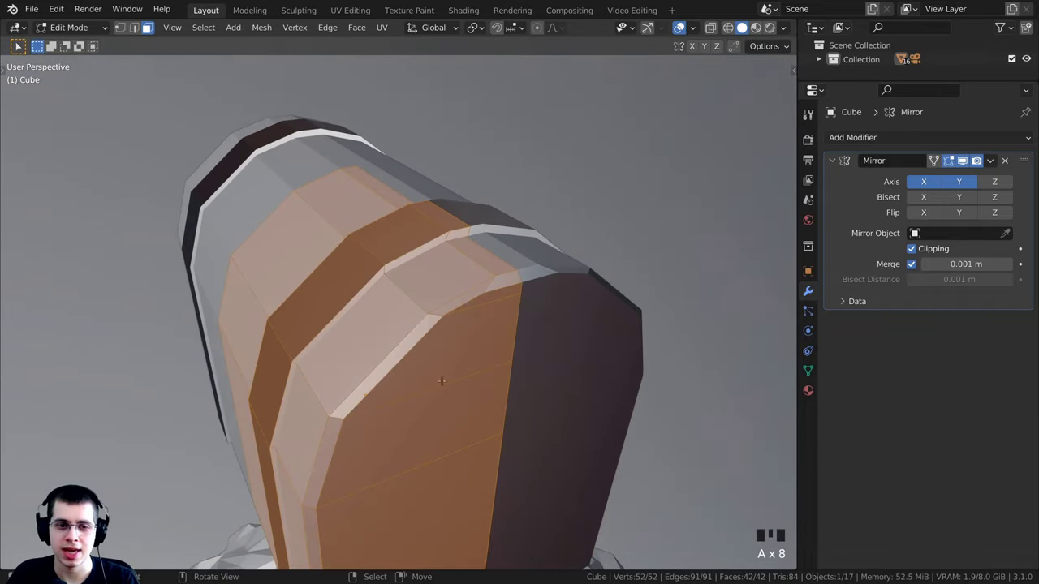
- Orbit and zoom around the fully selected chest to check both straps
{"action": "scroll", "coordinate": [514, 222], "scroll_direction": "down", "scroll_amount": 2}
{"action": "middle_click_drag", "start_coordinate": [514, 223], "coordinate": [498, 254]}
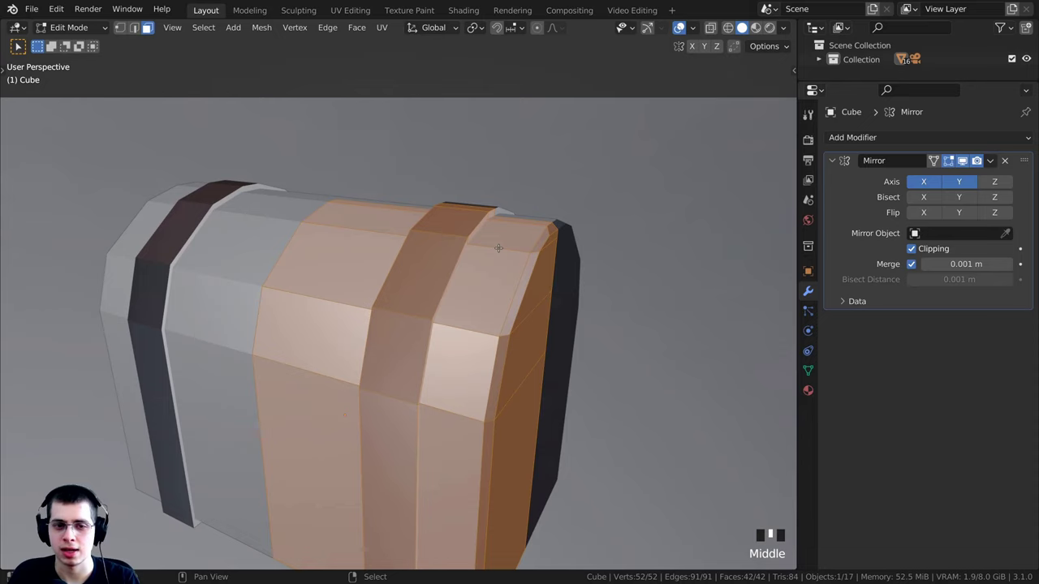
{"action": "middle_click_drag", "start_coordinate": [498, 248], "coordinate": [356, 213], "text": "shift"}
{"action": "scroll", "coordinate": [454, 243], "scroll_direction": "down", "scroll_amount": 2}
{"action": "scroll", "coordinate": [455, 243], "scroll_direction": "up", "scroll_amount": 1}
{"action": "scroll", "coordinate": [464, 363], "scroll_direction": "down", "scroll_amount": 1}
{"action": "middle_click_drag", "start_coordinate": [464, 363], "coordinate": [410, 390]}
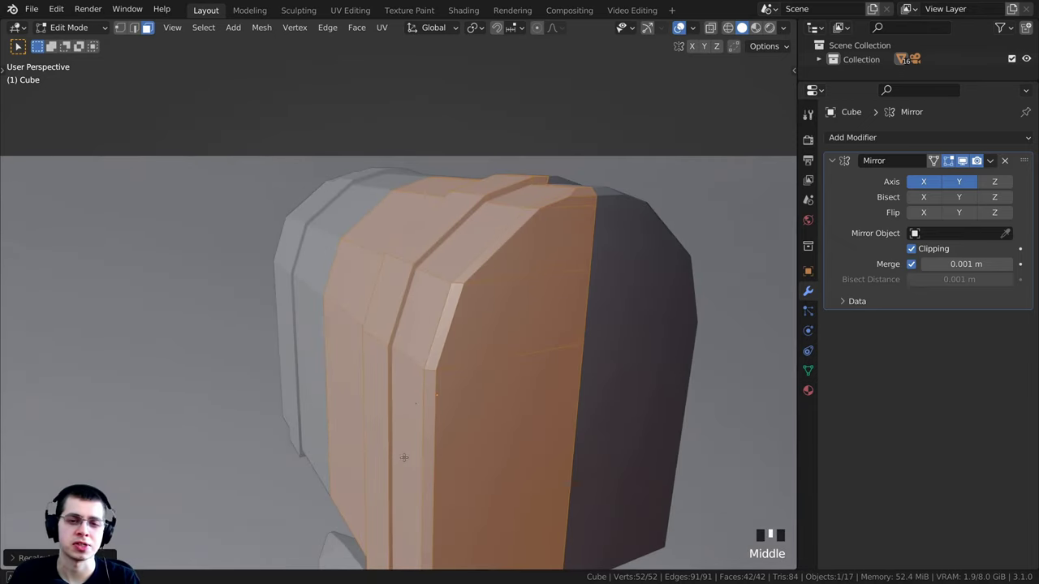
{"action": "scroll", "coordinate": [412, 386], "scroll_direction": "up", "scroll_amount": 1}
- Select the thin bevel strip on the chest end's top edge, then switch to Vertex select mode
{"action": "scroll", "coordinate": [610, 193], "scroll_direction": "up", "scroll_amount": 1}
{"action": "right_click", "coordinate": [613, 166]}
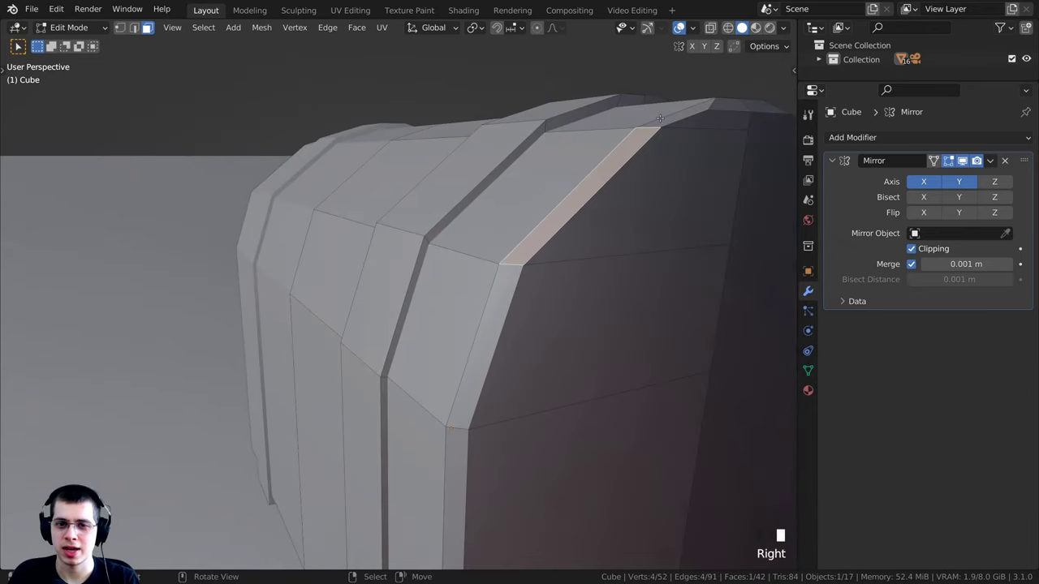
{"action": "right_click", "coordinate": [654, 119]}
{"action": "right_click", "coordinate": [653, 127]}
{"action": "scroll", "coordinate": [402, 302], "scroll_direction": "down", "scroll_amount": 1}
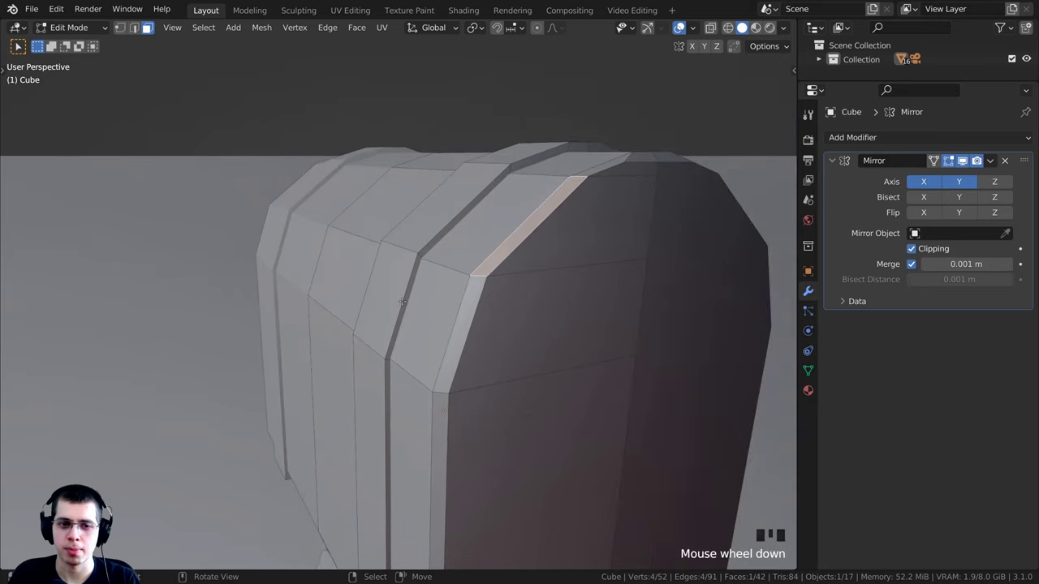
{"action": "left_click", "coordinate": [120, 28]}
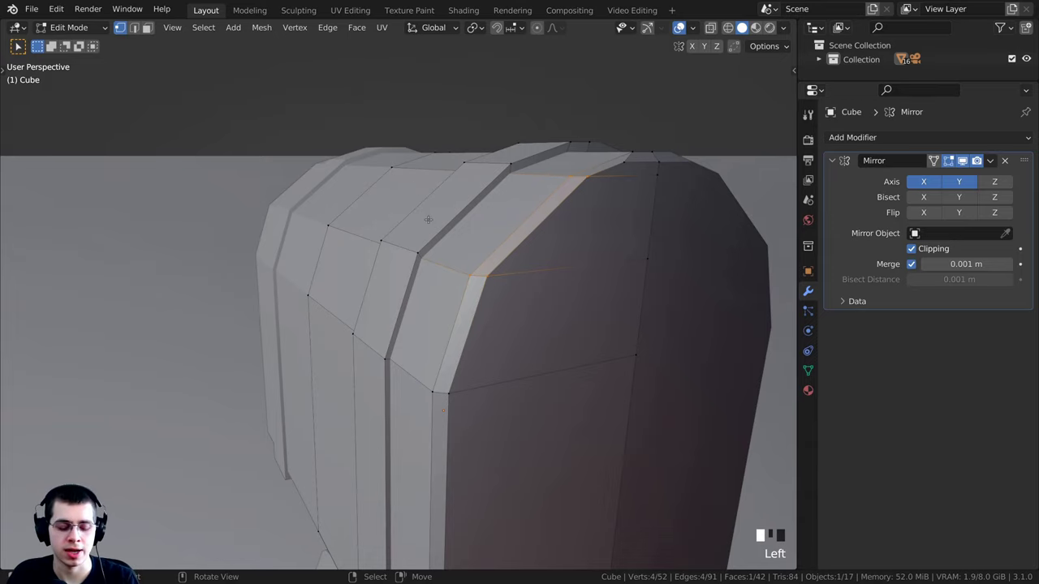
{"action": "middle_click_drag", "start_coordinate": [424, 219], "coordinate": [454, 218]}
{"action": "scroll", "coordinate": [463, 215], "scroll_direction": "up", "scroll_amount": 2}
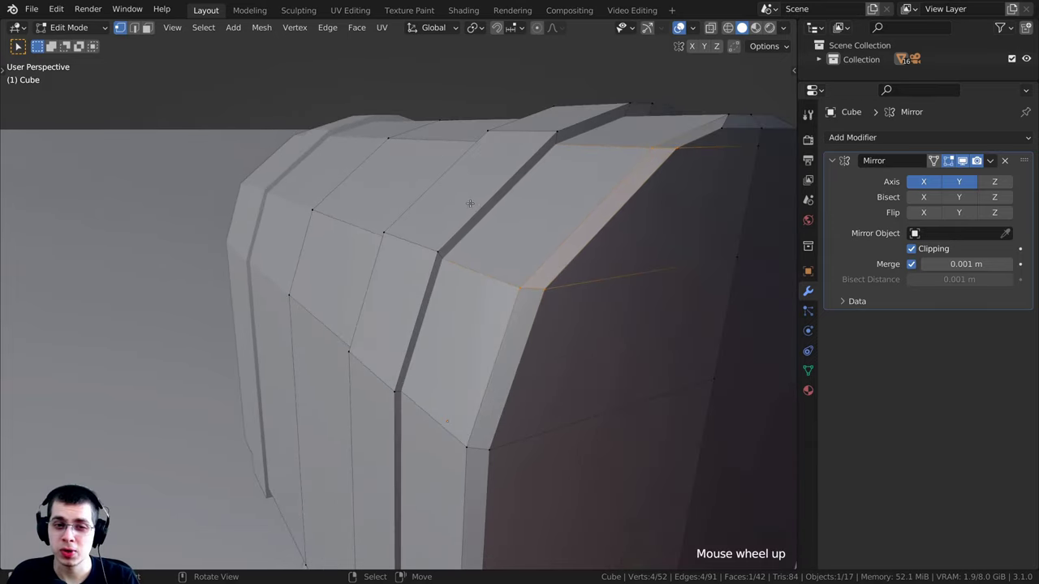
- Bevel the edge loop along the strap's crease with a narrow chamfer
{"action": "right_click", "coordinate": [539, 147], "text": "alt"}
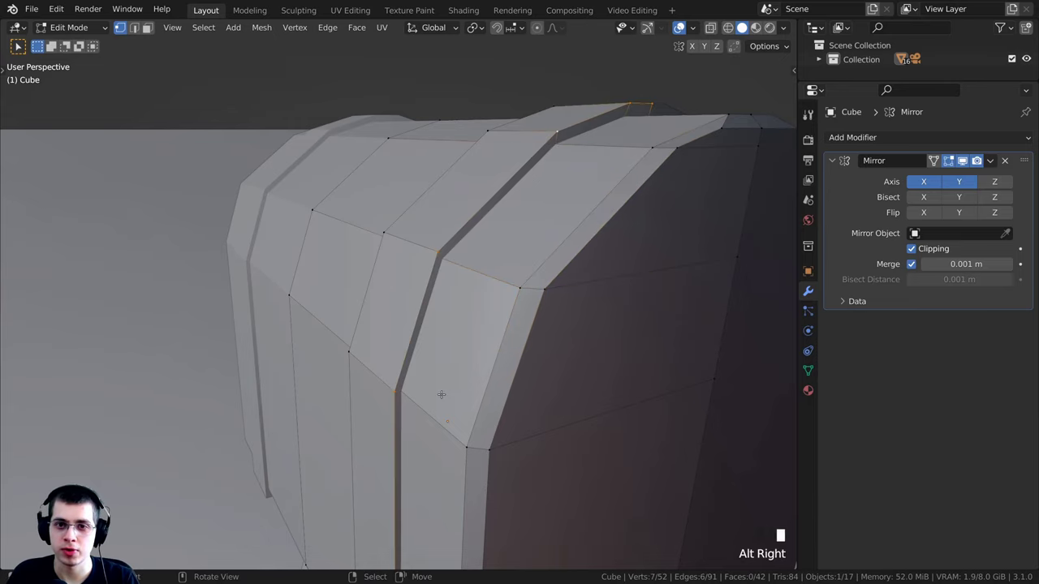
{"action": "middle_click_drag", "start_coordinate": [393, 396], "coordinate": [475, 440]}
{"action": "scroll", "coordinate": [478, 443], "scroll_direction": "down", "scroll_amount": 2}
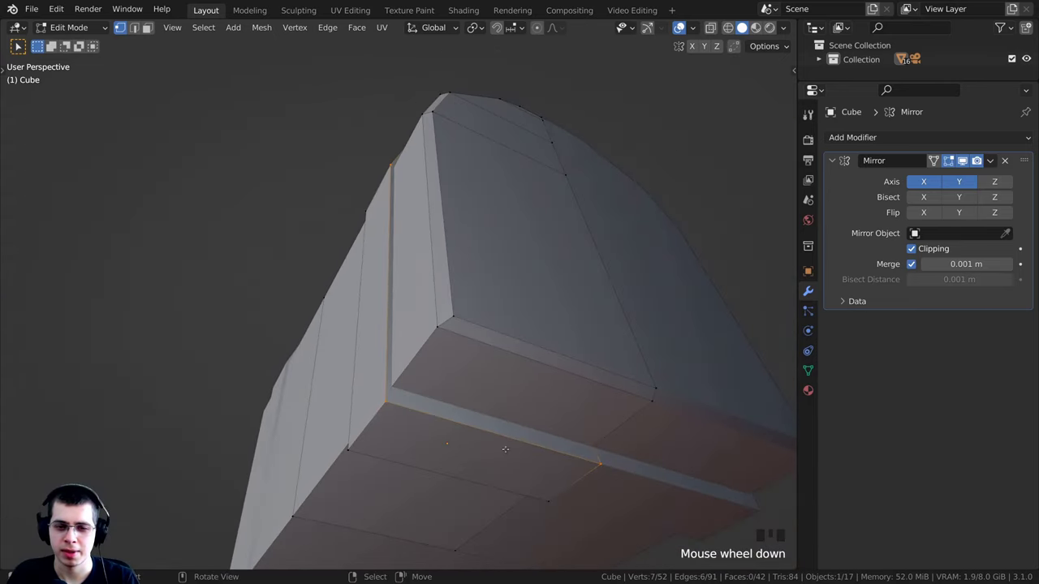
{"action": "middle_click_drag", "start_coordinate": [545, 457], "coordinate": [484, 474]}
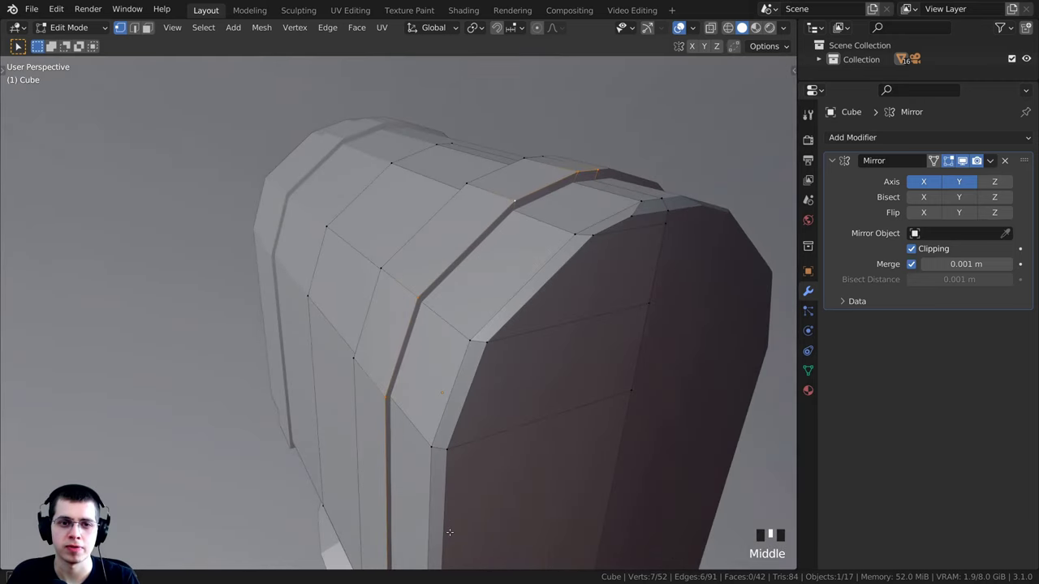
{"action": "scroll", "coordinate": [565, 459], "scroll_direction": "up", "scroll_amount": 2}
{"action": "scroll", "coordinate": [565, 460], "scroll_direction": "up", "scroll_amount": 2}
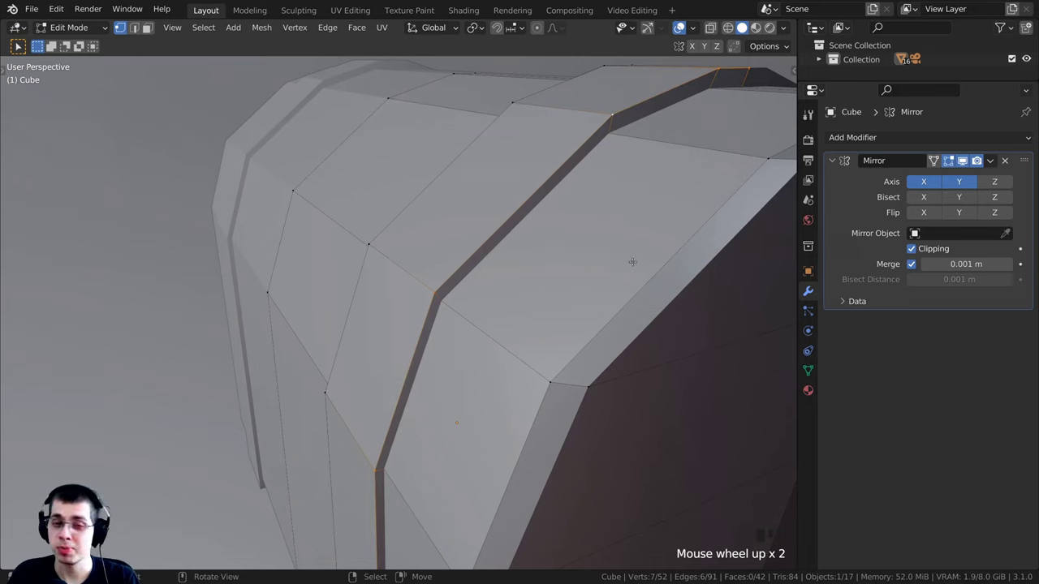
{"action": "key", "text": "ctrl+b"}
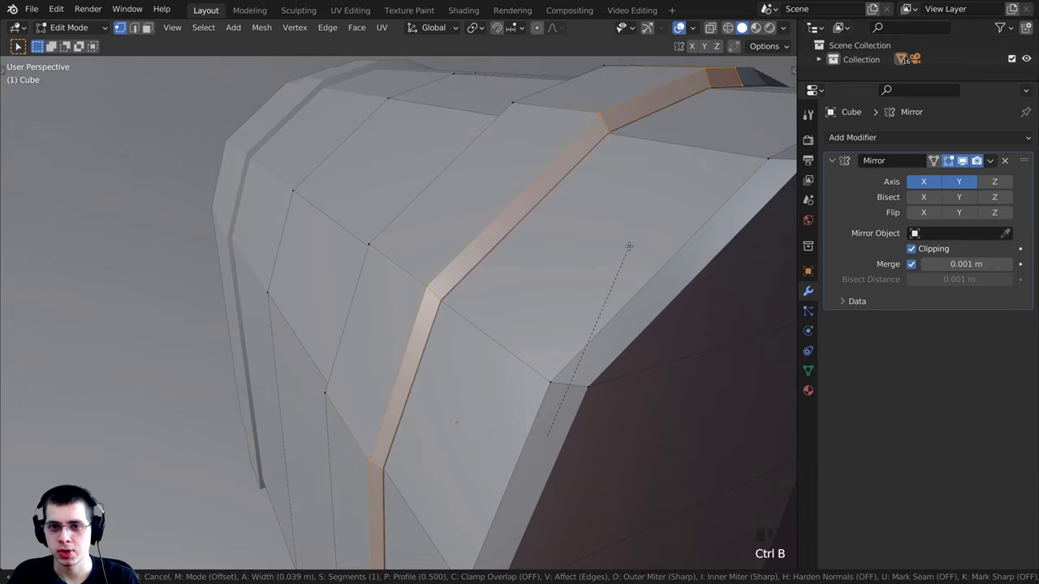
{"action": "left_click", "coordinate": [629, 246]}
- Bevel the neighbouring vertical edge loop with a matching narrow chamfer
{"action": "scroll", "coordinate": [629, 246], "scroll_direction": "down", "scroll_amount": 3}
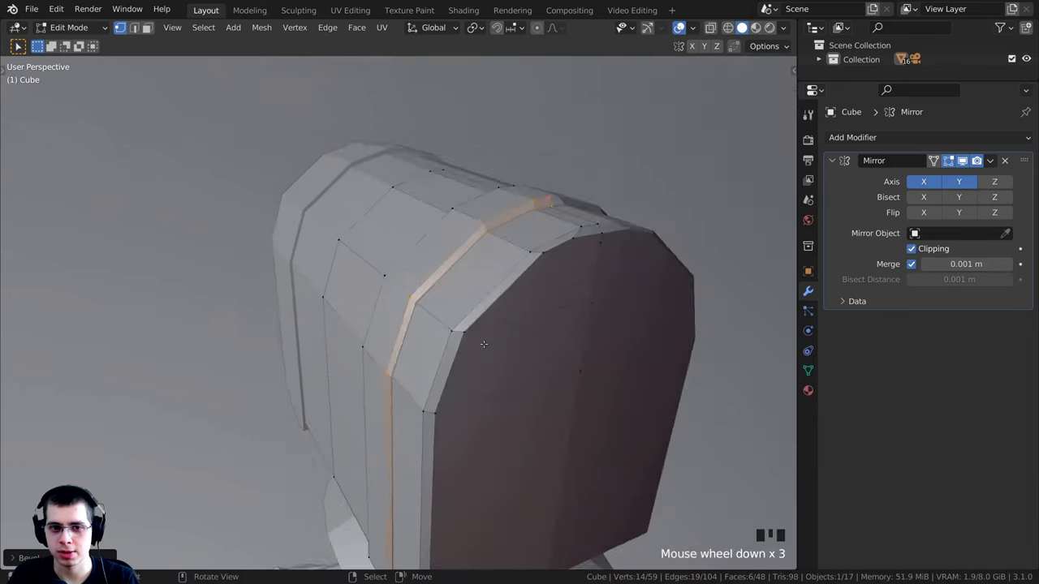
{"action": "middle_click_drag", "start_coordinate": [630, 246], "coordinate": [391, 341]}
{"action": "scroll", "coordinate": [424, 292], "scroll_direction": "up", "scroll_amount": 2}
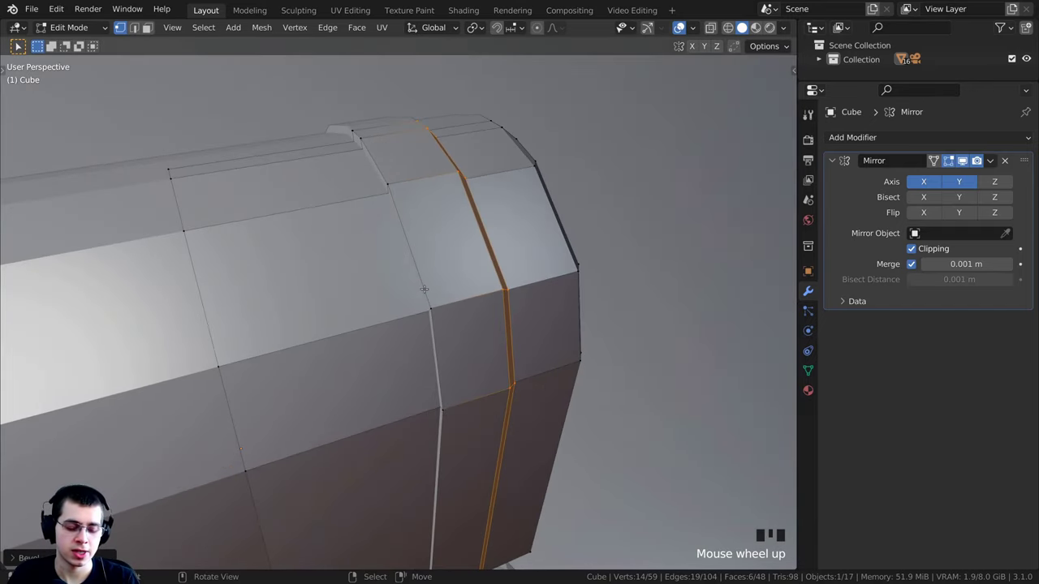
{"action": "scroll", "coordinate": [425, 291], "scroll_direction": "down", "scroll_amount": 1}
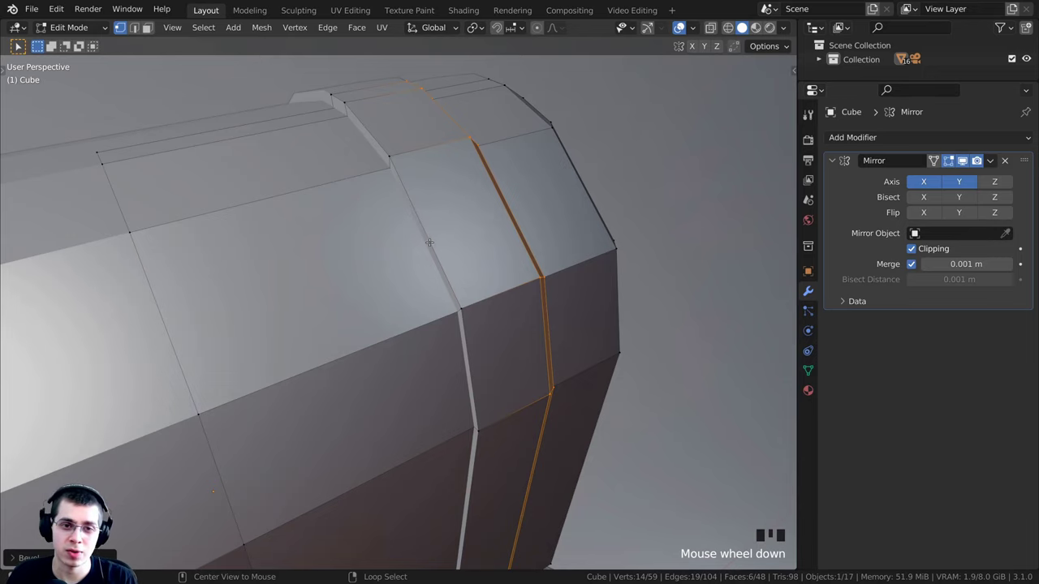
{"action": "right_click", "coordinate": [453, 343], "text": "alt"}
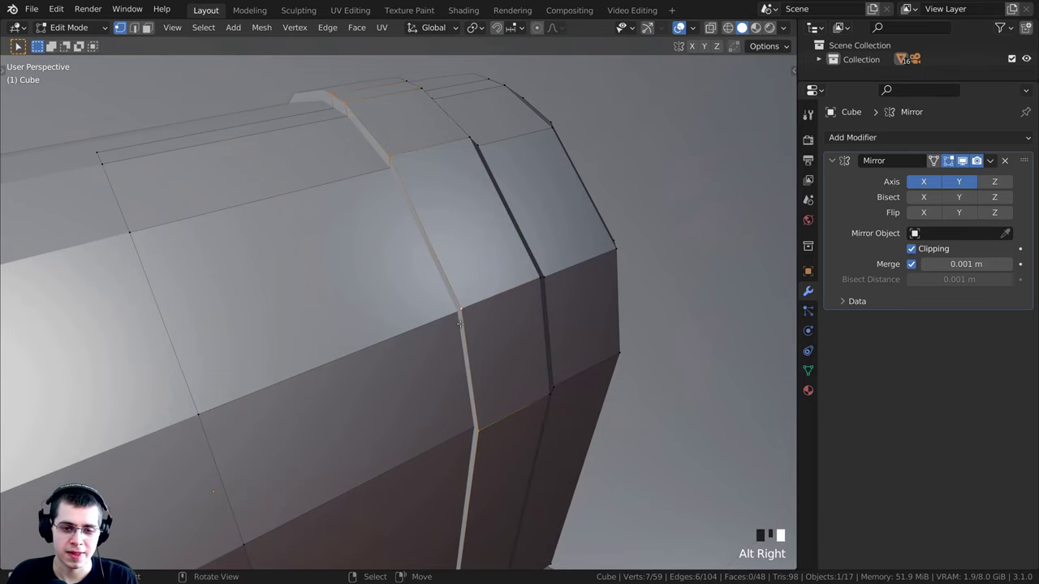
{"action": "scroll", "coordinate": [463, 326], "scroll_direction": "up", "scroll_amount": 1}
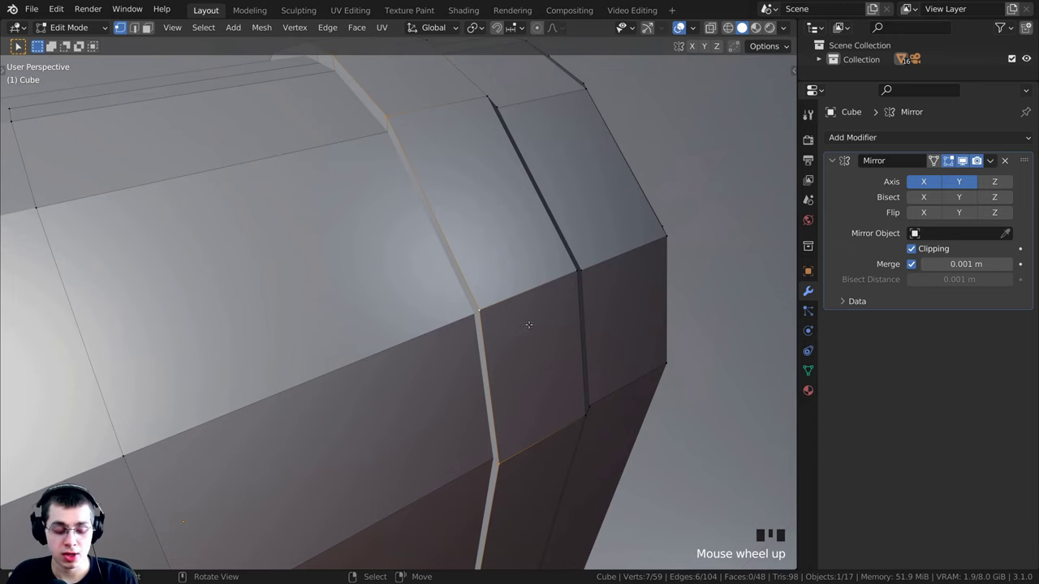
{"action": "key", "text": "ctrl+b"}
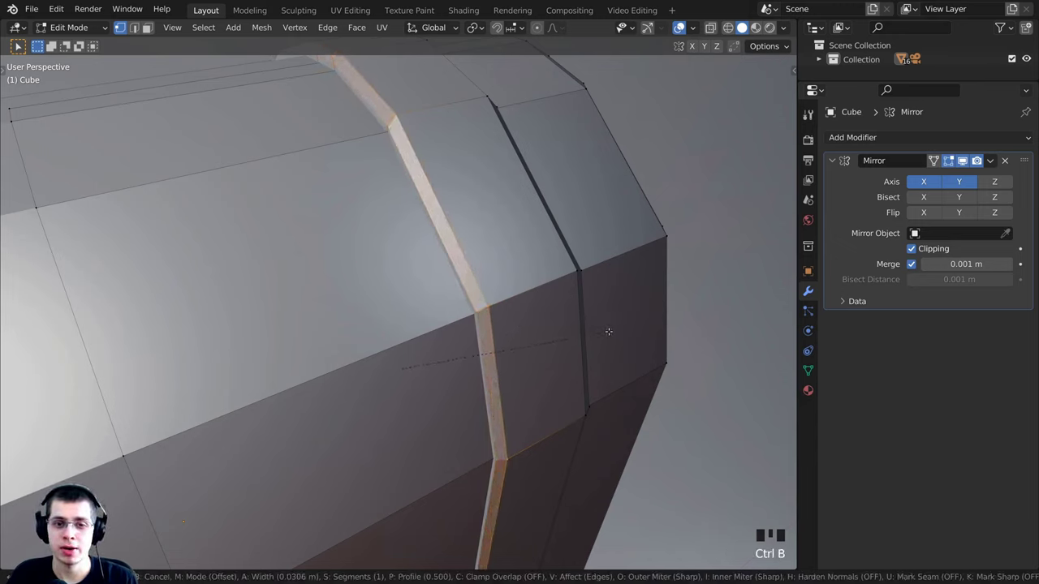
{"action": "left_click", "coordinate": [609, 331]}
{"action": "scroll", "coordinate": [593, 345], "scroll_direction": "down", "scroll_amount": 4}
{"action": "middle_click_drag", "start_coordinate": [593, 345], "coordinate": [379, 347]}
{"action": "scroll", "coordinate": [301, 310], "scroll_direction": "up", "scroll_amount": 3}
{"action": "scroll", "coordinate": [301, 310], "scroll_direction": "down", "scroll_amount": 3}
{"action": "key", "text": "Tab"}
{"action": "scroll", "coordinate": [374, 311], "scroll_direction": "up", "scroll_amount": 3}
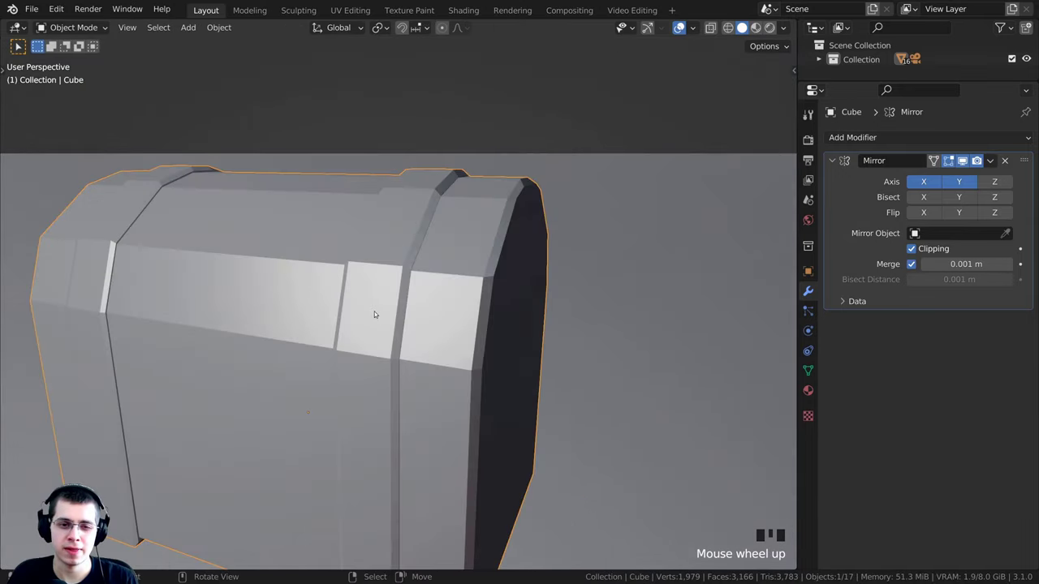
{"action": "mouse_move", "coordinate": [375, 310]}
{"action": "middle_mouse_down"}
{"action": "mouse_move", "coordinate": [456, 301]}
{"action": "mouse_move", "coordinate": [379, 374]}
{"action": "mouse_move", "coordinate": [376, 316]}
{"action": "middle_mouse_up"}
{"action": "scroll", "coordinate": [456, 302], "scroll_direction": "down", "scroll_amount": 3}
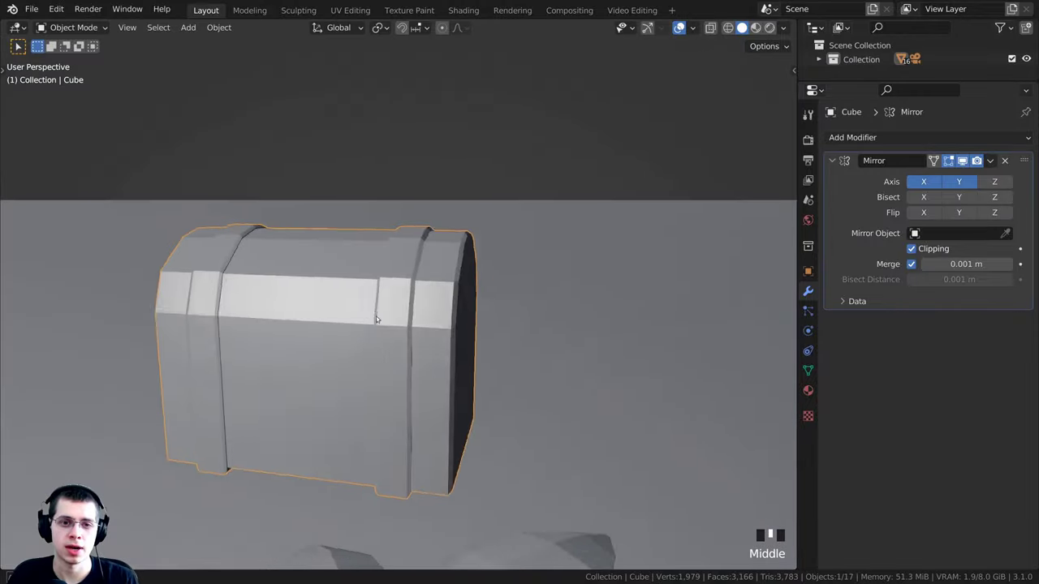
{"action": "scroll", "coordinate": [378, 420], "scroll_direction": "down", "scroll_amount": 2}
{"action": "middle_click_drag", "start_coordinate": [378, 420], "coordinate": [338, 340]}
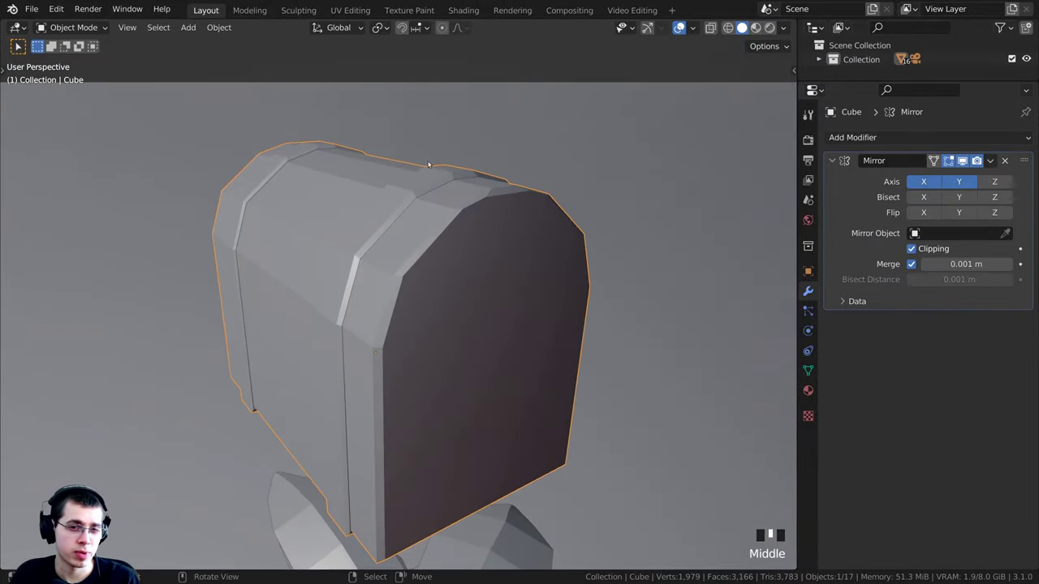
{"action": "middle_click_drag", "start_coordinate": [429, 165], "coordinate": [291, 323]}
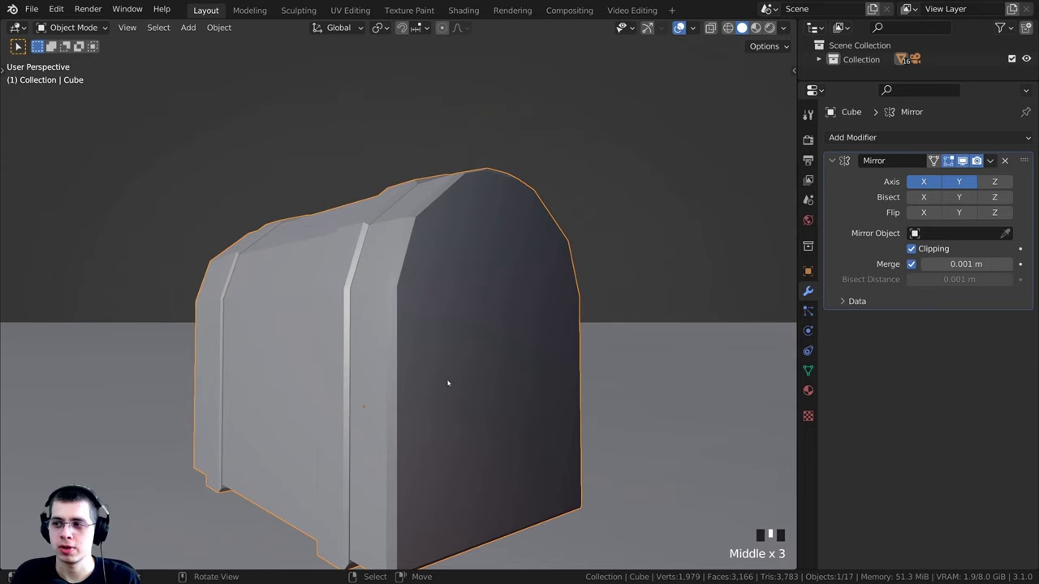
{"action": "middle_click_drag", "start_coordinate": [227, 403], "coordinate": [321, 367]}
{"action": "key", "text": "Tab"}
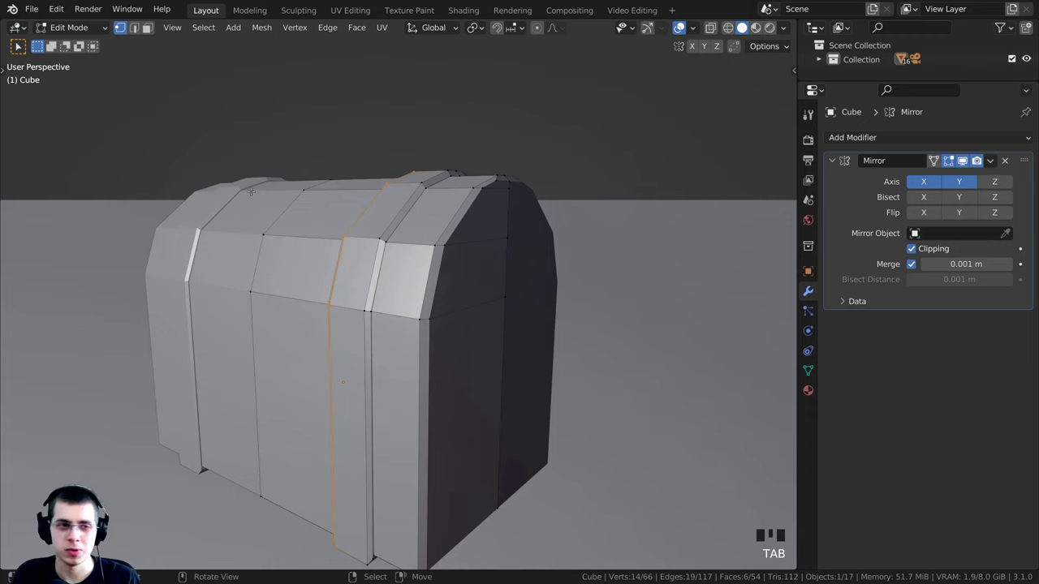
- Switch to Face select mode and deselect everything on the chest
{"action": "middle_click_drag", "start_coordinate": [251, 193], "coordinate": [349, 144]}
{"action": "key", "text": "Tab"}
{"action": "key", "text": "Tab"}
{"action": "middle_click_drag", "start_coordinate": [433, 356], "coordinate": [303, 277], "text": "shift"}
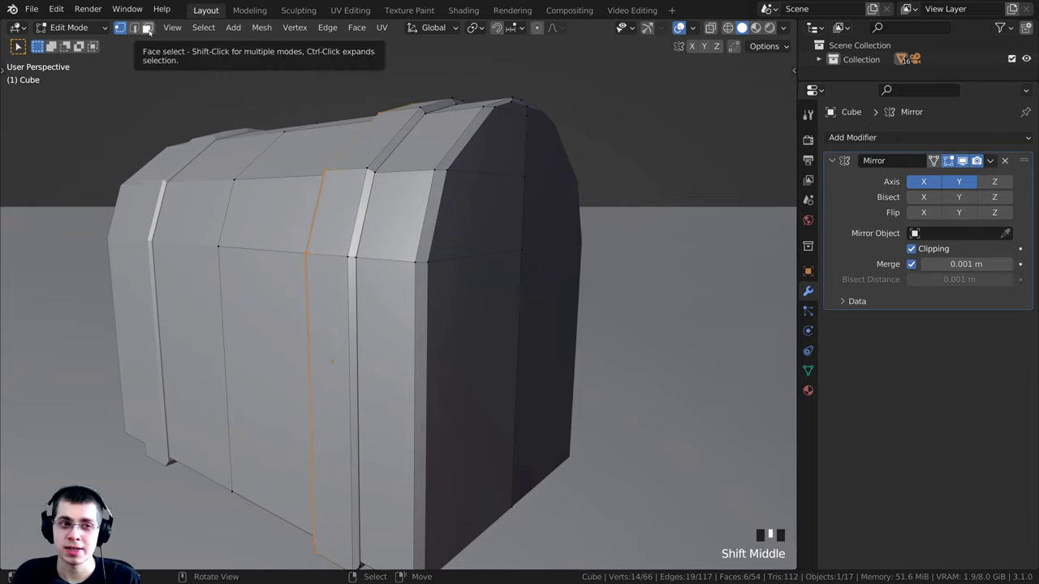
{"action": "left_click", "coordinate": [146, 28]}
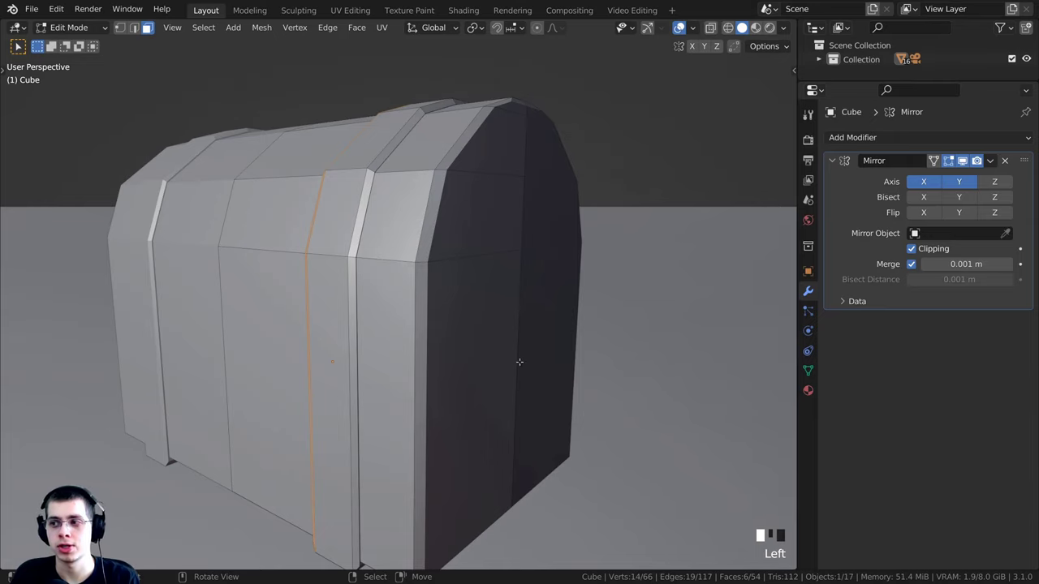
{"action": "middle_click_drag", "start_coordinate": [425, 355], "coordinate": [466, 338]}
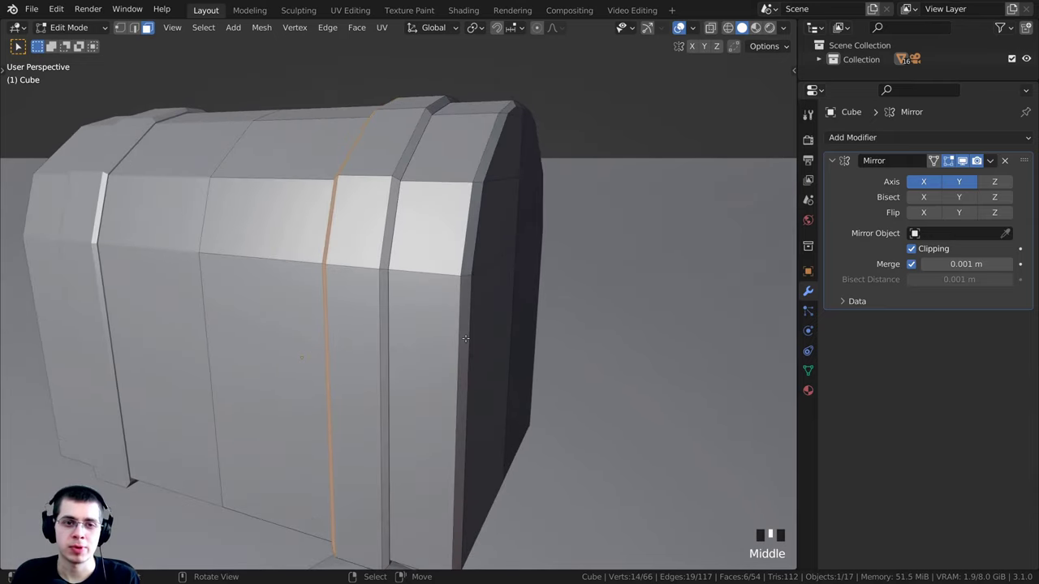
{"action": "key", "text": "a"}
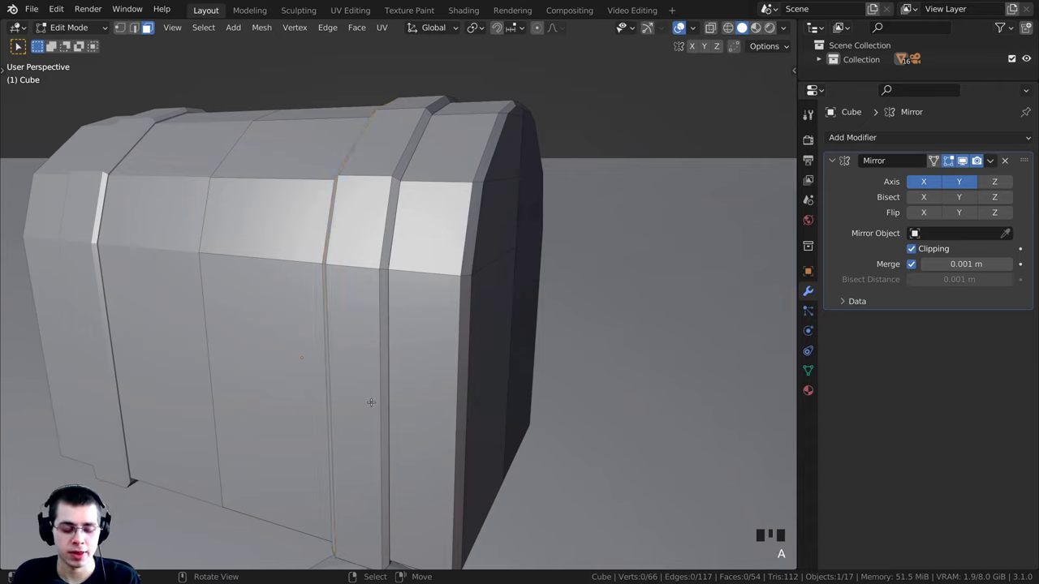
- Select the face loop running around the chest's lower body
{"action": "right_click", "coordinate": [459, 351], "text": "alt"}
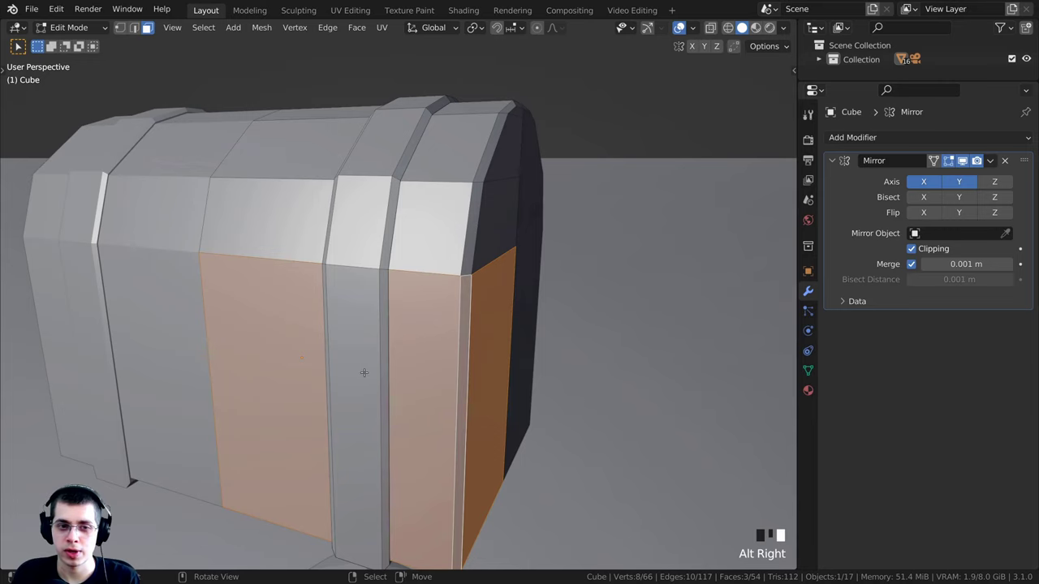
{"action": "middle_click_drag", "start_coordinate": [405, 366], "coordinate": [404, 356]}
{"action": "scroll", "coordinate": [404, 356], "scroll_direction": "up", "scroll_amount": 2}
{"action": "key", "text": "a"}
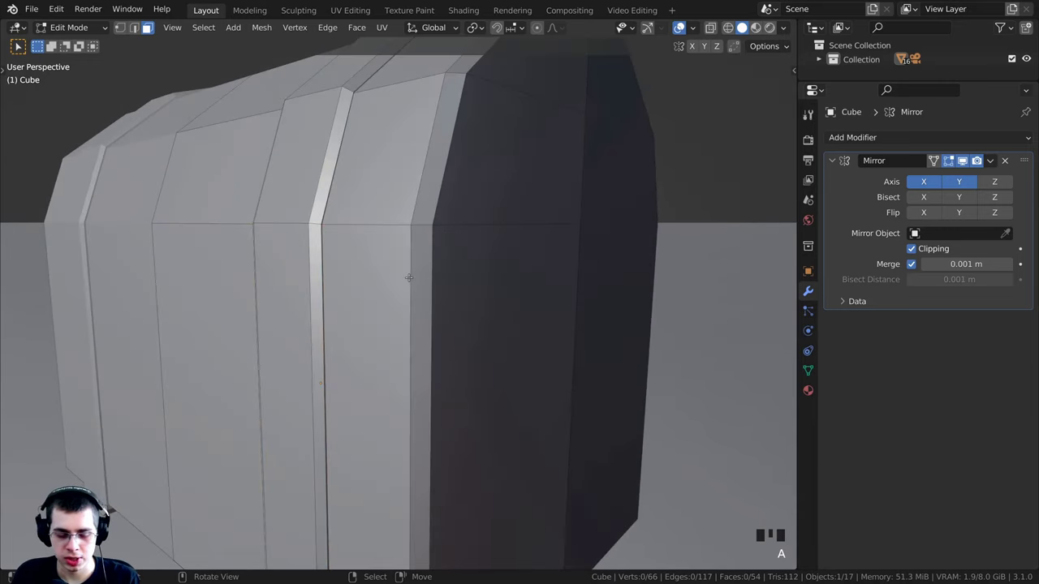
{"action": "right_click", "coordinate": [406, 277], "text": "alt"}
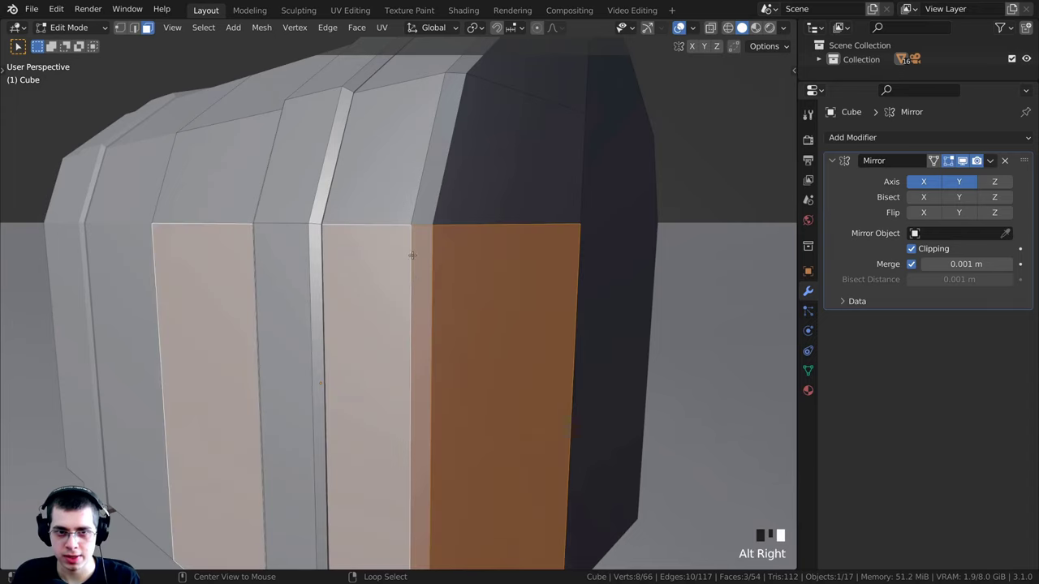
{"action": "right_click", "coordinate": [419, 226], "text": "alt"}
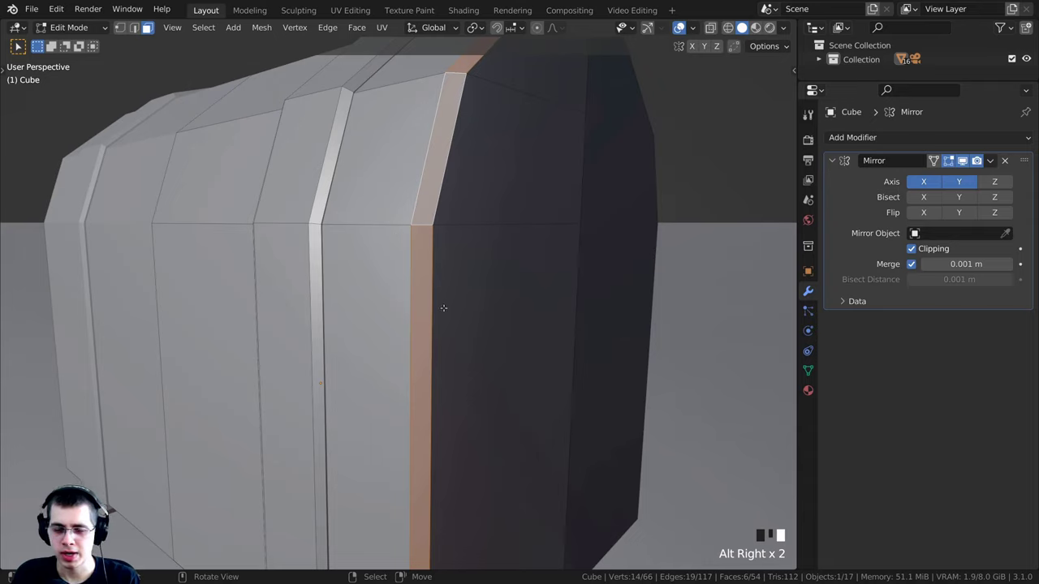
{"action": "right_click", "coordinate": [409, 278], "text": "alt"}
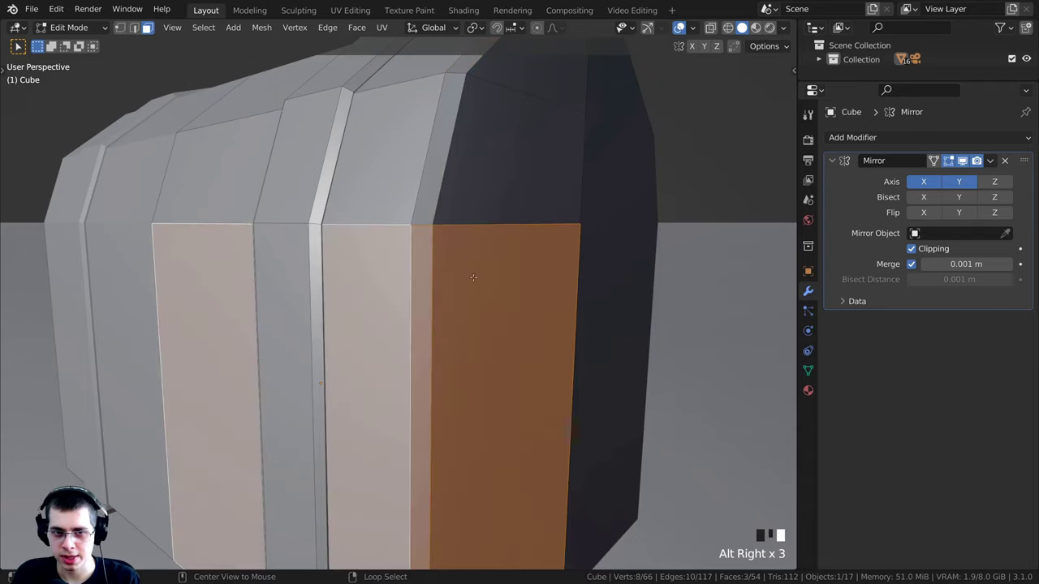
{"action": "scroll", "coordinate": [471, 290], "scroll_direction": "down", "scroll_amount": 4}
{"action": "middle_click_drag", "start_coordinate": [472, 290], "coordinate": [461, 354]}
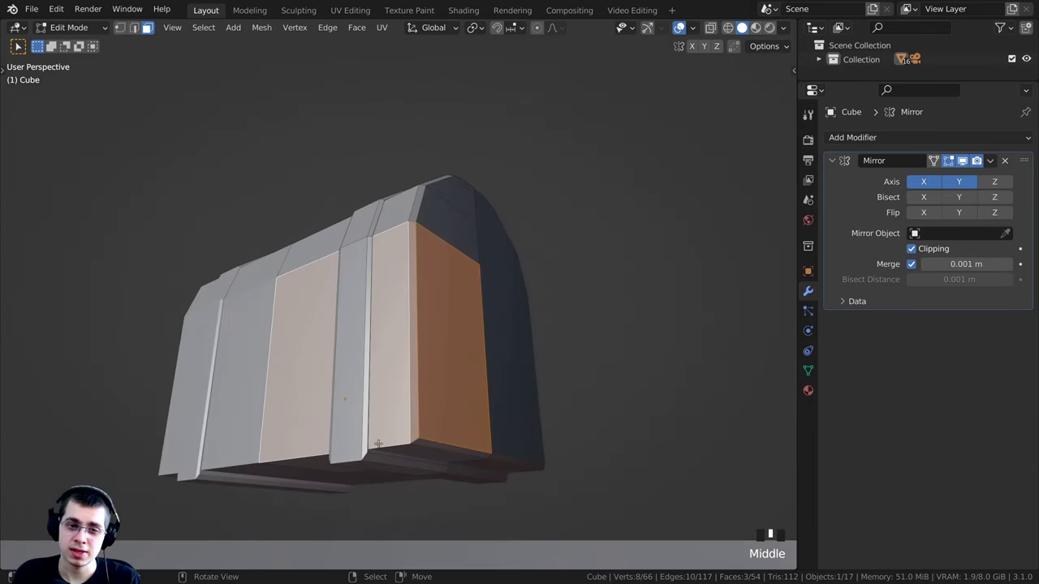
{"action": "middle_click_drag", "start_coordinate": [388, 461], "coordinate": [377, 483]}
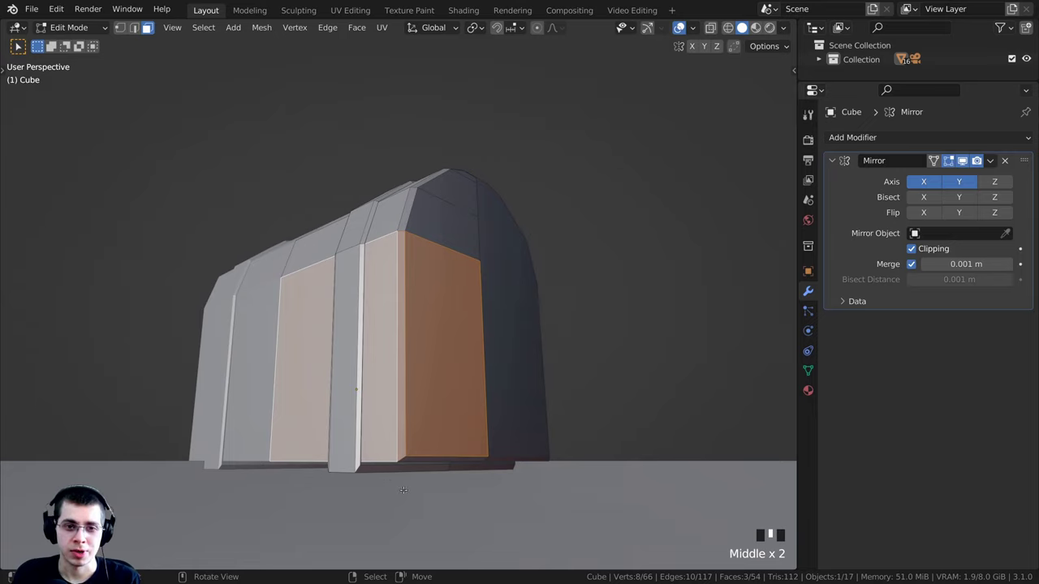
- Duplicate the lower-body faces and scale the copy along Z to about 0.18
{"action": "key", "text": "shift+d"}
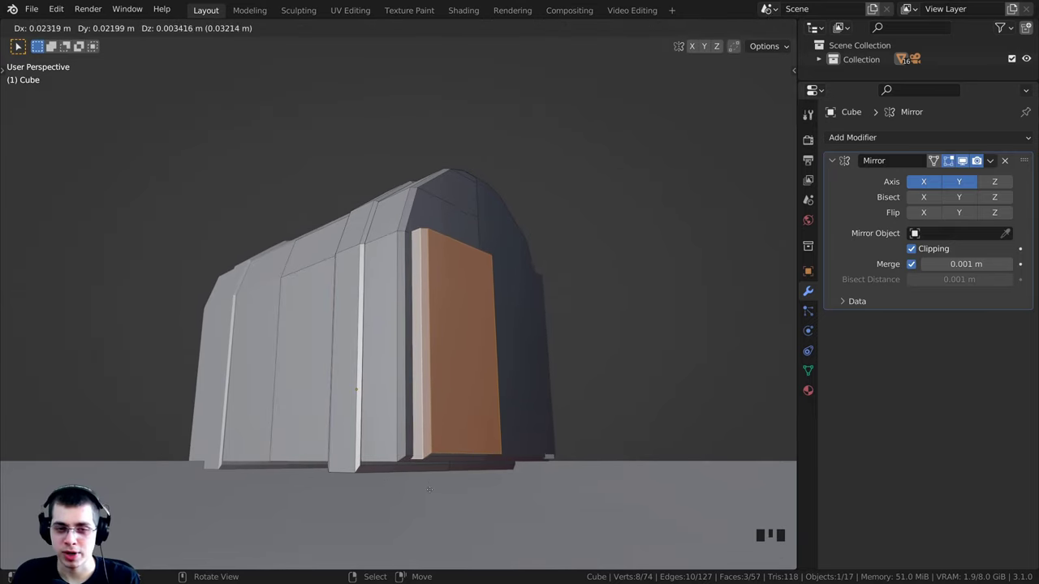
{"action": "key", "text": "s"}
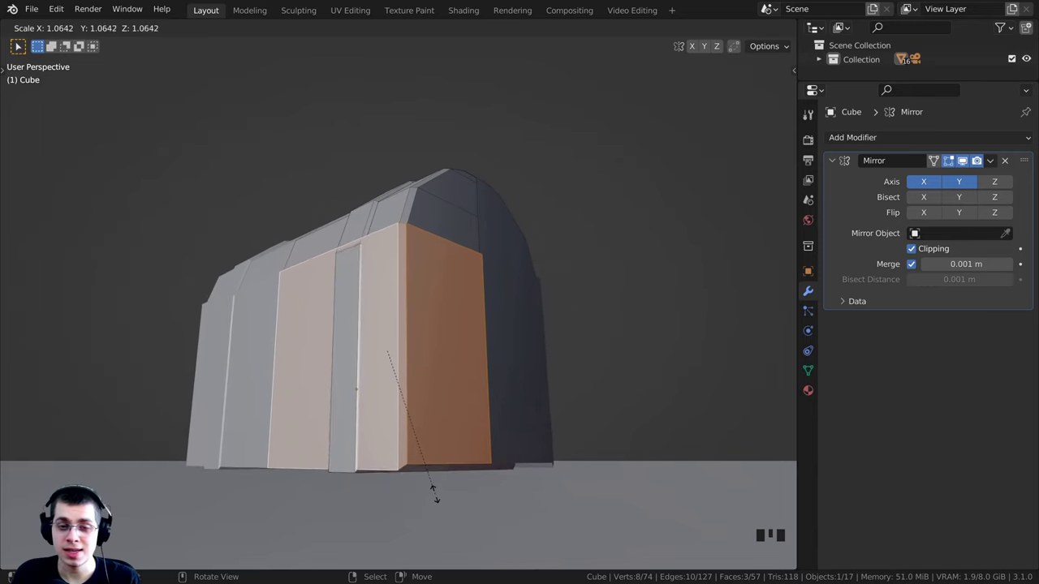
{"action": "key", "text": "z"}
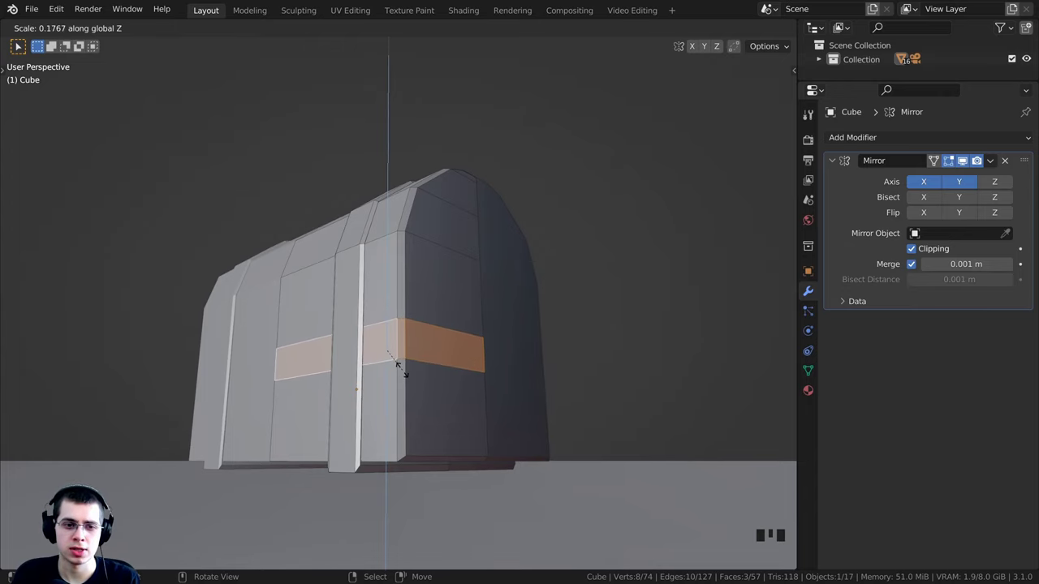
{"action": "left_click", "coordinate": [397, 365]}
{"action": "middle_click_drag", "start_coordinate": [397, 365], "coordinate": [359, 400]}
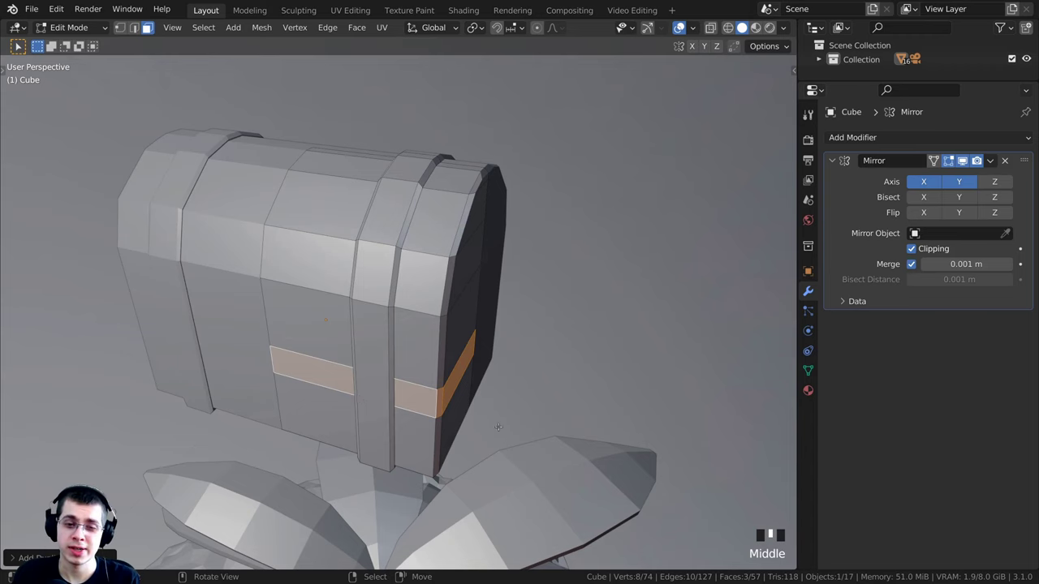
{"action": "scroll", "coordinate": [498, 427], "scroll_direction": "up", "scroll_amount": 1}
- Scale the thin band faces up slightly, to about 1.05
{"action": "key", "text": "s"}
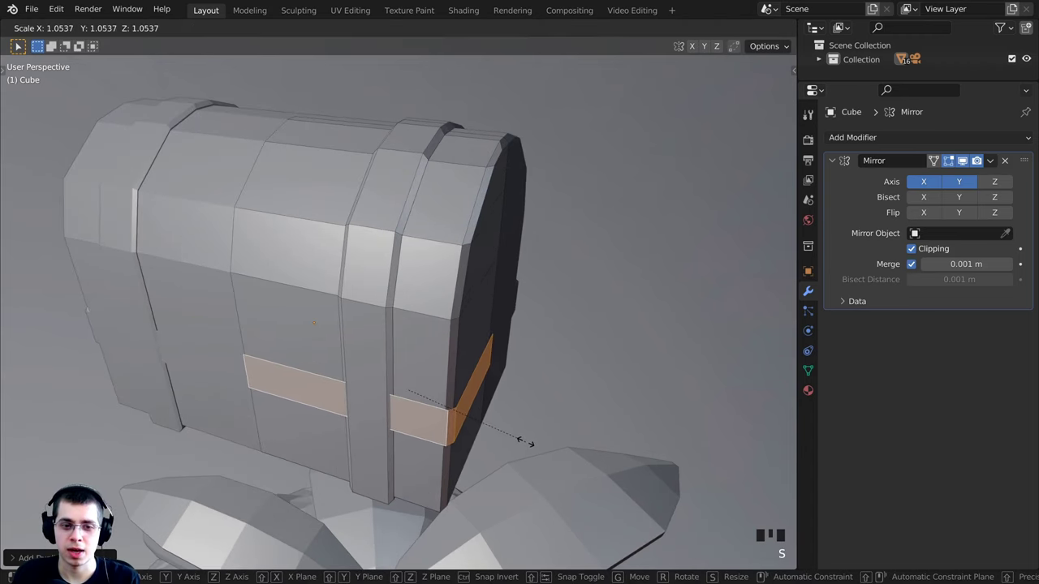
{"action": "left_click", "coordinate": [528, 443]}
{"action": "middle_click_drag", "start_coordinate": [528, 442], "coordinate": [464, 459]}
{"action": "key", "text": "s"}
{"action": "left_click", "coordinate": [458, 467]}
{"action": "scroll", "coordinate": [463, 460], "scroll_direction": "up", "scroll_amount": 5}
{"action": "middle_click_drag", "start_coordinate": [510, 491], "coordinate": [529, 499]}
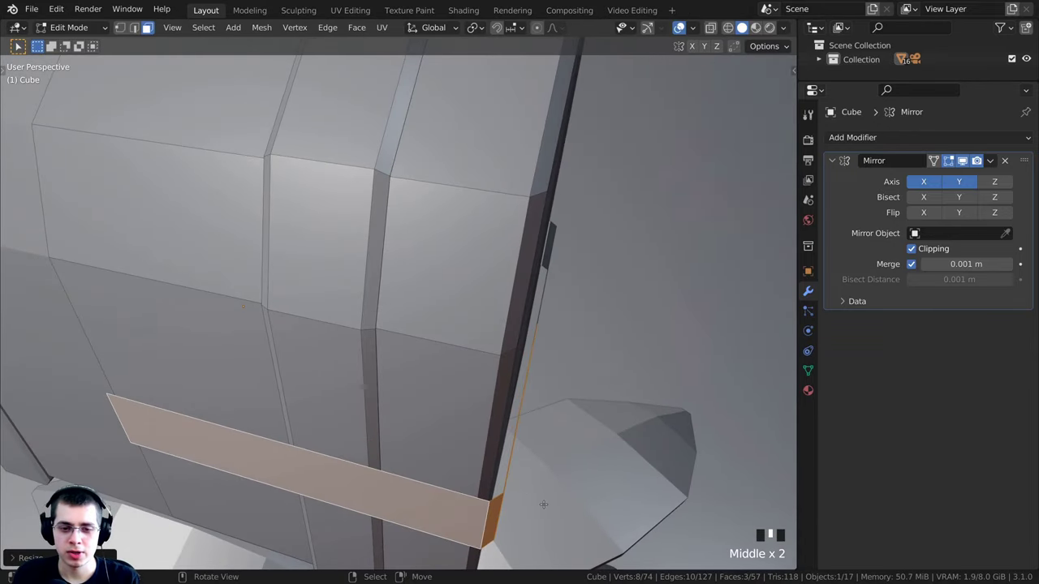
- Extrude the band outward along its normals into a raised strip
{"action": "key", "text": "e"}
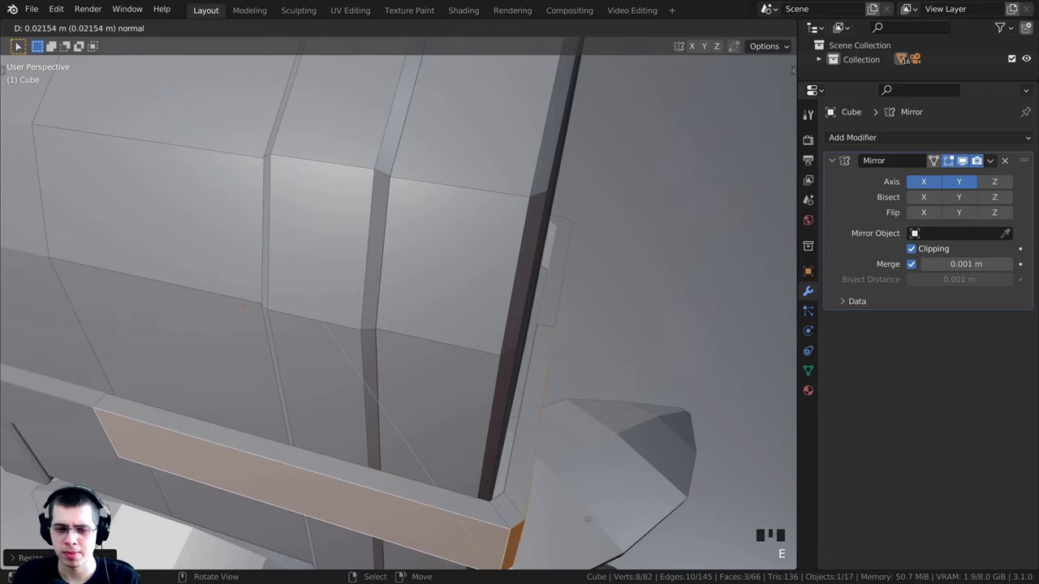
{"action": "left_click", "coordinate": [552, 485]}
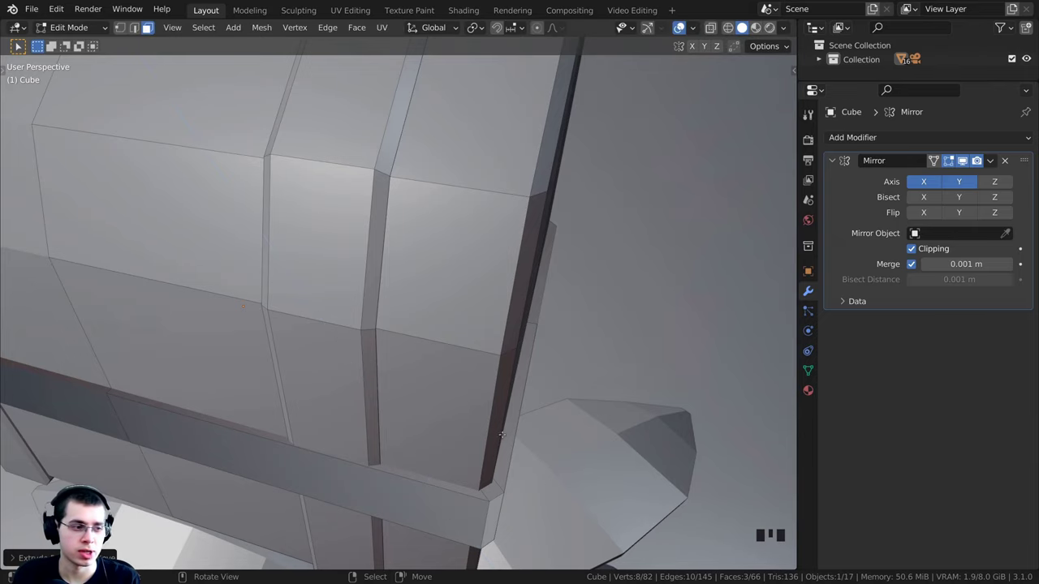
{"action": "middle_click_drag", "start_coordinate": [501, 435], "coordinate": [346, 345]}
- Select the vertical strap's whole face loop on the chest
{"action": "scroll", "coordinate": [346, 345], "scroll_direction": "up", "scroll_amount": 4}
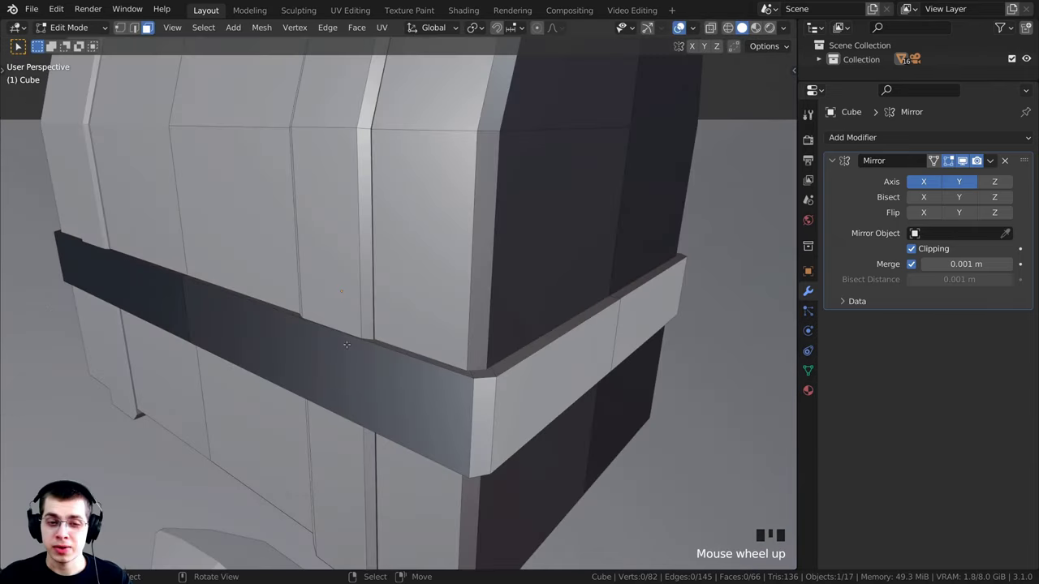
{"action": "middle_click_drag", "start_coordinate": [280, 365], "coordinate": [293, 352]}
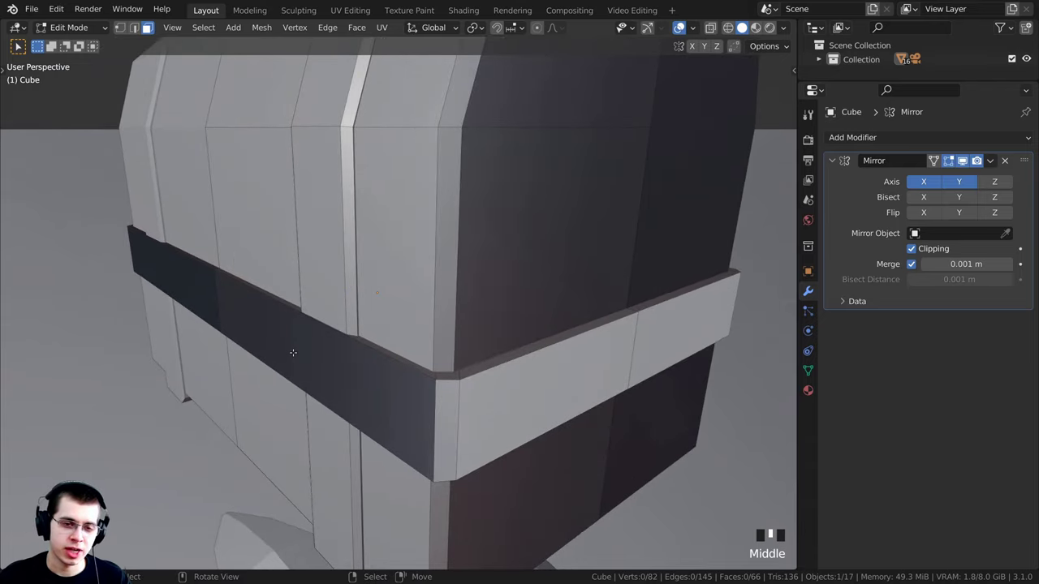
{"action": "left_click", "coordinate": [342, 205]}
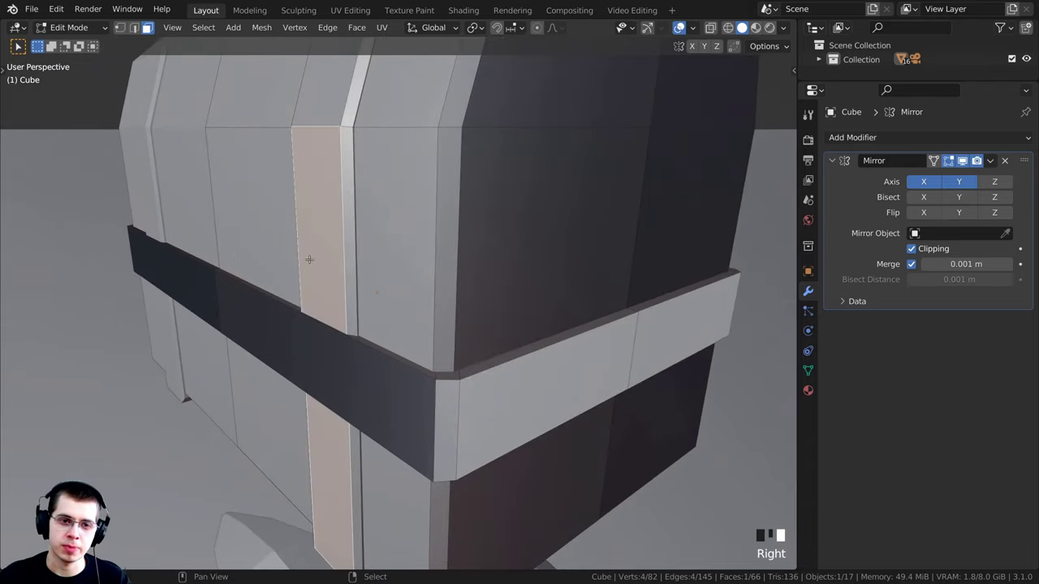
{"action": "middle_click_drag", "start_coordinate": [305, 250], "coordinate": [316, 247], "text": "shift"}
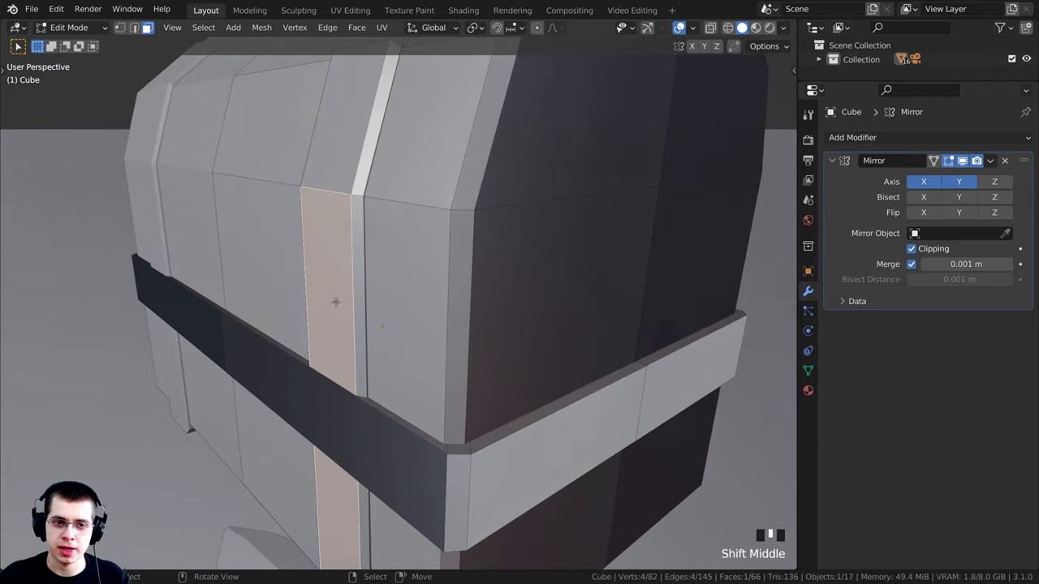
{"action": "middle_click_drag", "start_coordinate": [335, 302], "coordinate": [257, 372]}
{"action": "scroll", "coordinate": [277, 374], "scroll_direction": "up", "scroll_amount": 1}
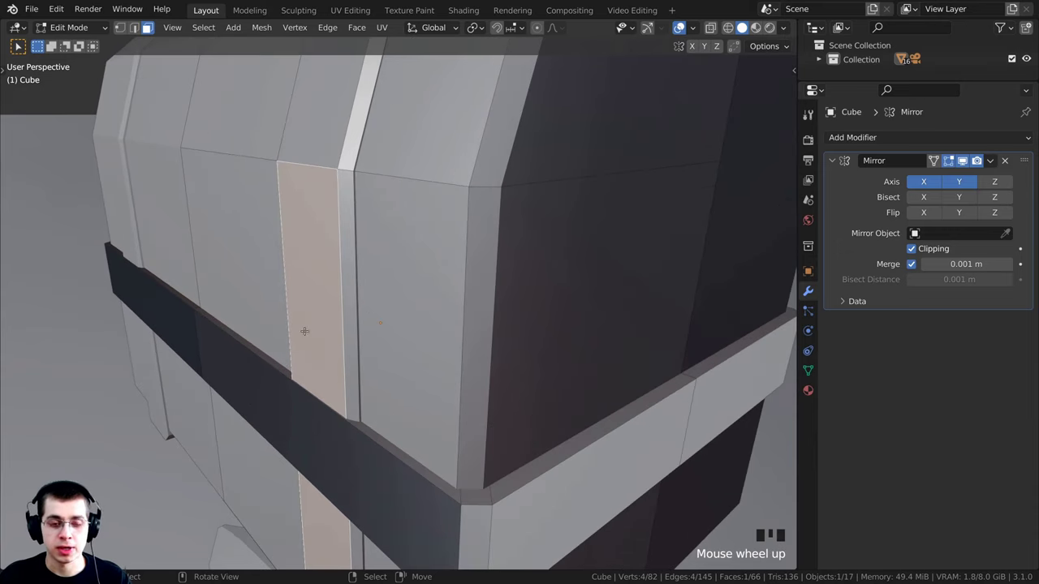
{"action": "right_click", "coordinate": [342, 297], "text": "alt"}
{"action": "scroll", "coordinate": [344, 299], "scroll_direction": "down", "scroll_amount": 2}
{"action": "middle_click_drag", "start_coordinate": [343, 302], "coordinate": [423, 318]}
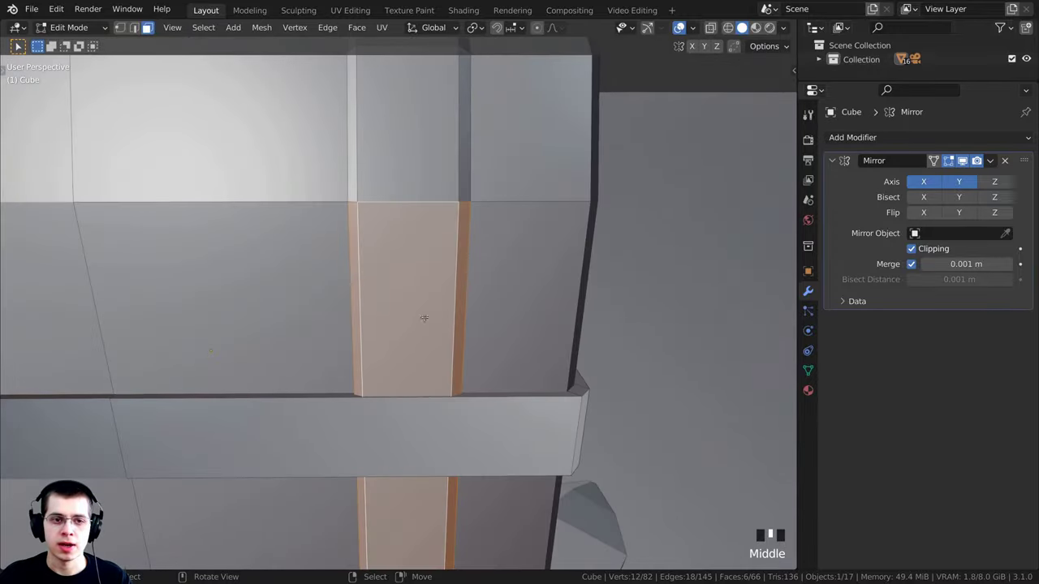
{"action": "middle_click_drag", "start_coordinate": [569, 358], "coordinate": [362, 359]}
- Move the strap strip slightly along the Y axis
{"action": "key", "text": "g"}
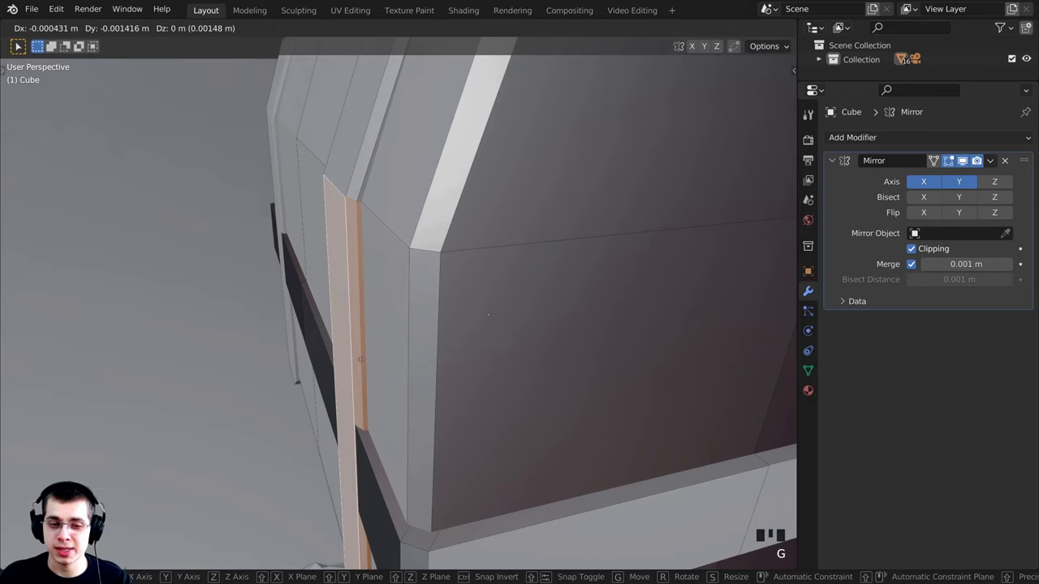
{"action": "key", "text": "y"}
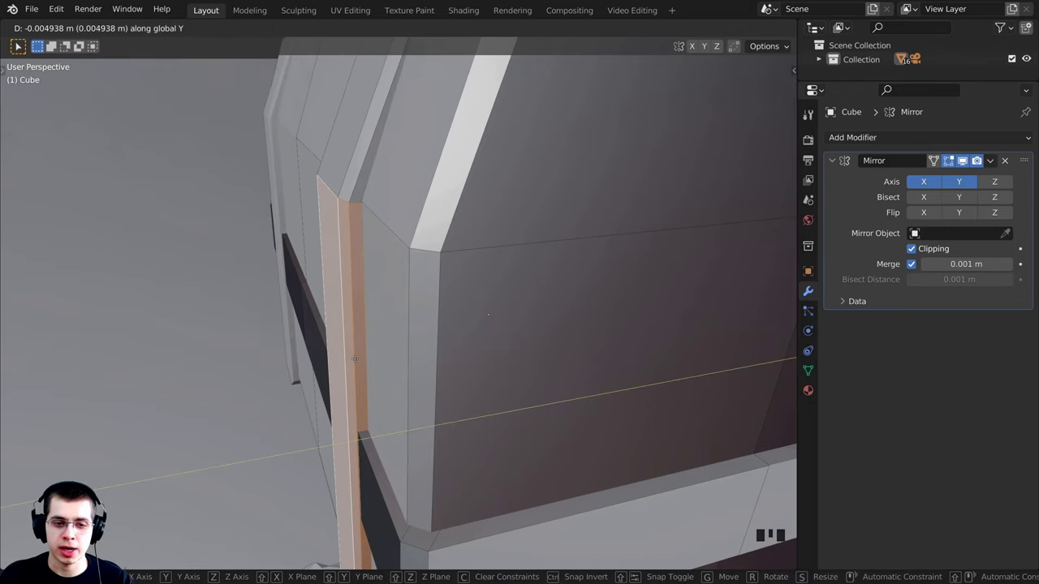
{"action": "left_click", "coordinate": [354, 359]}
{"action": "middle_click_drag", "start_coordinate": [354, 359], "coordinate": [390, 378]}
- Select a narrow face beside the strap and switch to vertex selection
{"action": "key", "text": "Tab"}
{"action": "key", "text": "Tab"}
{"action": "scroll", "coordinate": [294, 374], "scroll_direction": "up", "scroll_amount": 3}
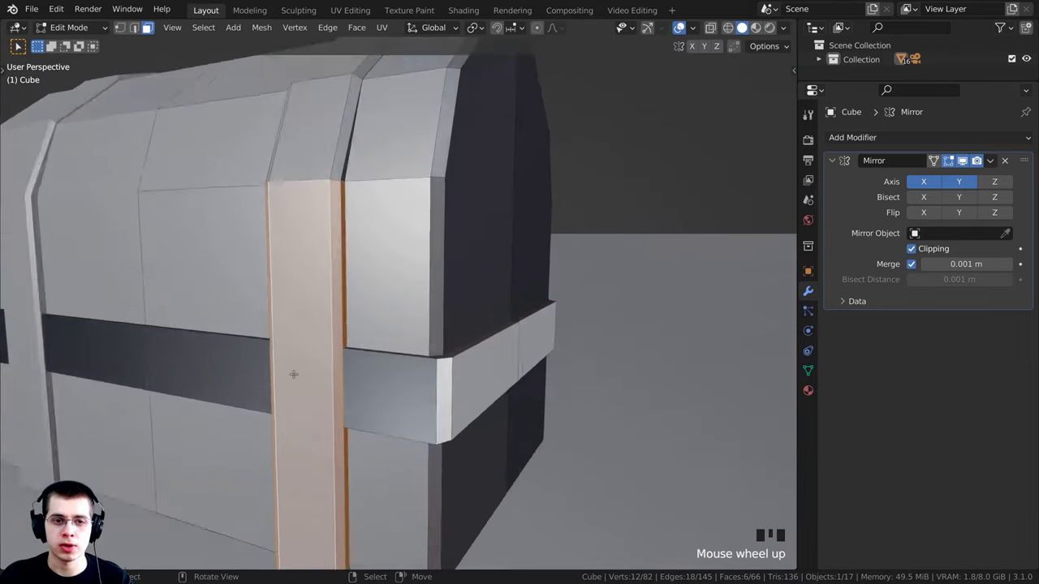
{"action": "scroll", "coordinate": [272, 263], "scroll_direction": "up", "scroll_amount": 3}
{"action": "scroll", "coordinate": [281, 225], "scroll_direction": "down", "scroll_amount": 2}
{"action": "key", "text": "Right"}
{"action": "key", "text": "Right"}
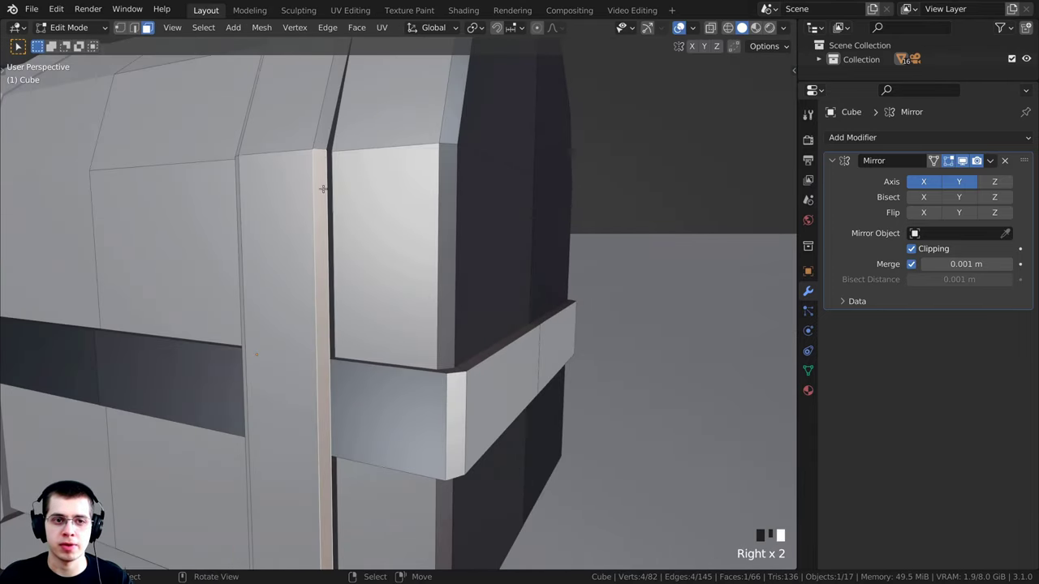
{"action": "middle_click_drag", "start_coordinate": [494, 363], "coordinate": [463, 349]}
{"action": "key", "text": "1"}
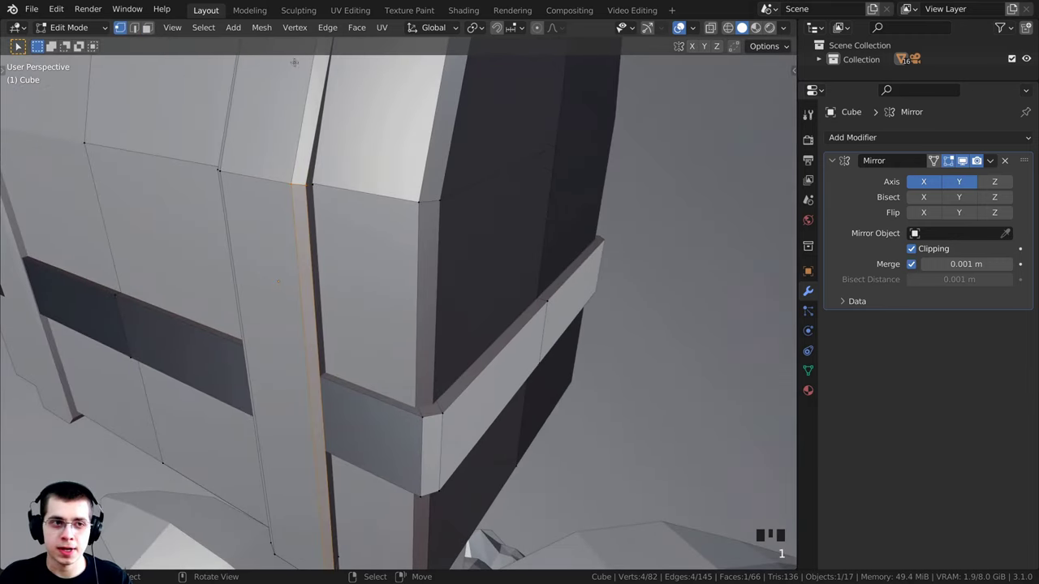
{"action": "middle_click_drag", "start_coordinate": [510, 408], "coordinate": [231, 84], "text": "shift"}
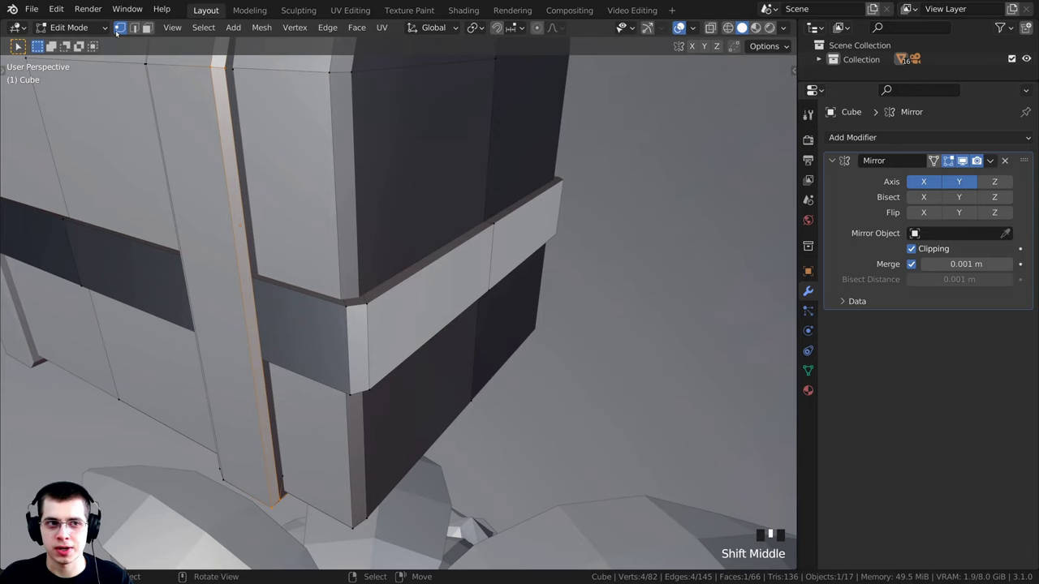
- Bevel the edge loop along the raised band's top edge
{"action": "middle_click_drag", "start_coordinate": [454, 300], "coordinate": [560, 333], "text": "shift"}
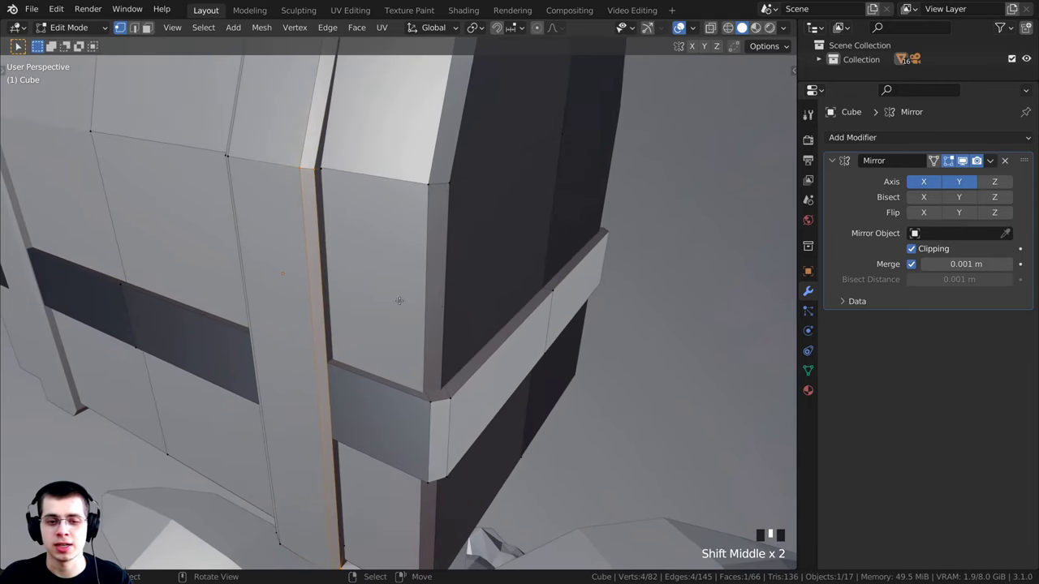
{"action": "scroll", "coordinate": [569, 329], "scroll_direction": "up", "scroll_amount": 2}
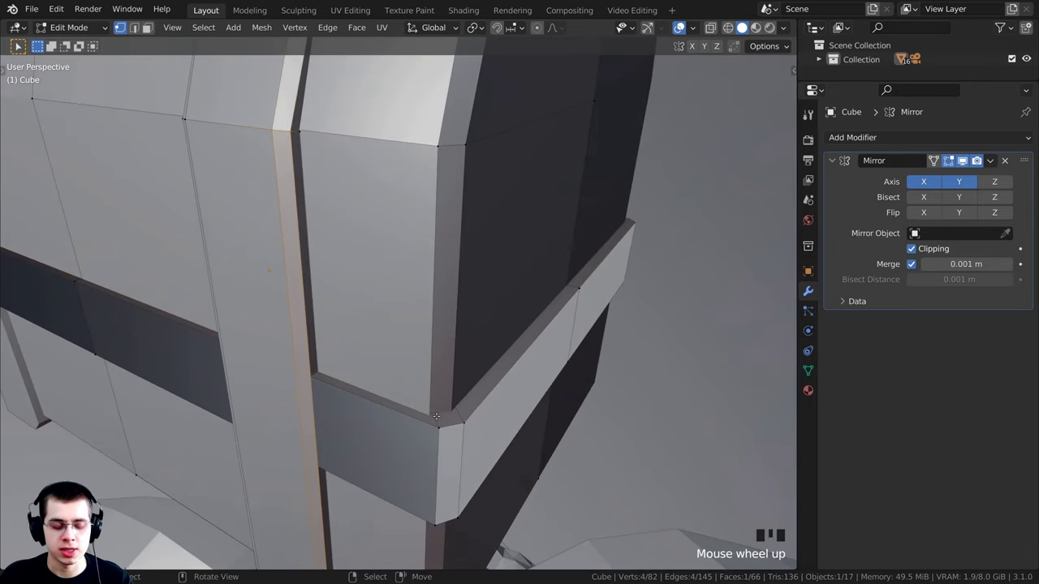
{"action": "right_click", "coordinate": [530, 348], "text": "alt"}
{"action": "scroll", "coordinate": [529, 339], "scroll_direction": "down", "scroll_amount": 2}
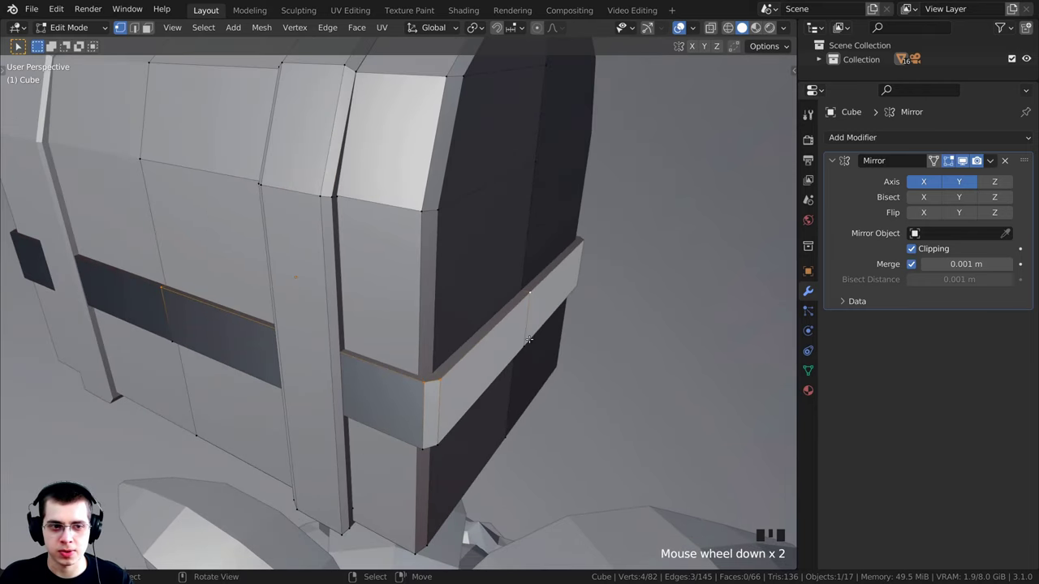
{"action": "middle_click_drag", "start_coordinate": [517, 310], "coordinate": [617, 333]}
{"action": "scroll", "coordinate": [528, 318], "scroll_direction": "up", "scroll_amount": 3}
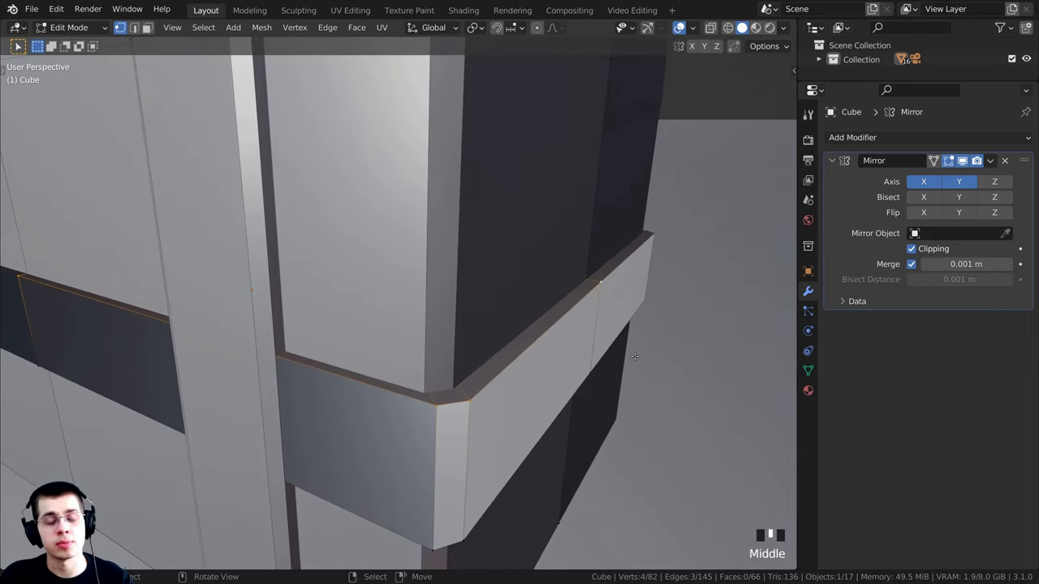
{"action": "key", "text": "ctrl+b"}
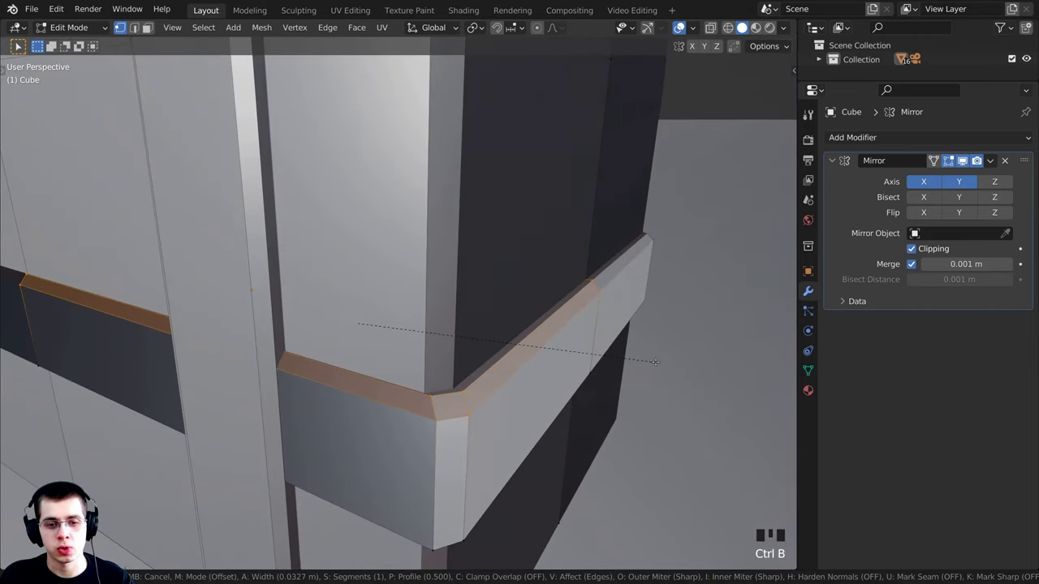
{"action": "left_click", "coordinate": [655, 361]}
- Bevel the band's lower edge loop with a narrow chamfer
{"action": "scroll", "coordinate": [655, 361], "scroll_direction": "down", "scroll_amount": 2}
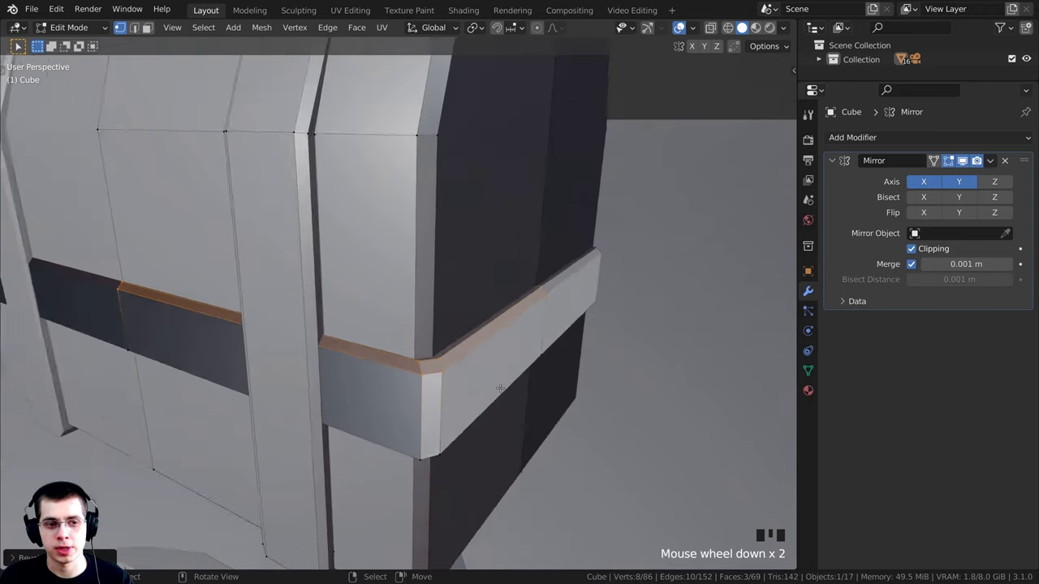
{"action": "middle_click_drag", "start_coordinate": [654, 362], "coordinate": [483, 355]}
{"action": "scroll", "coordinate": [483, 355], "scroll_direction": "up", "scroll_amount": 3}
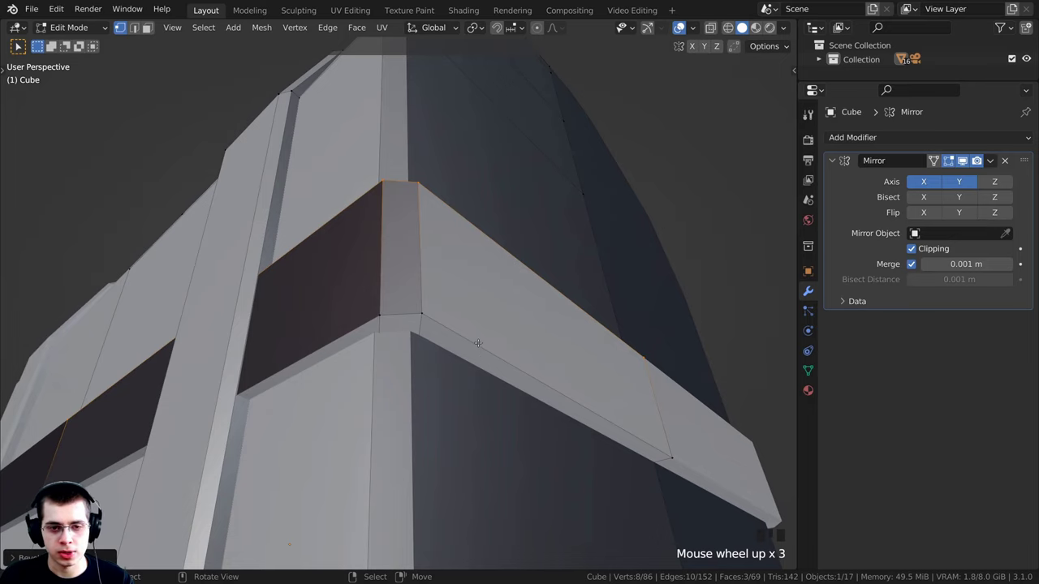
{"action": "right_click", "coordinate": [490, 351], "text": "alt"}
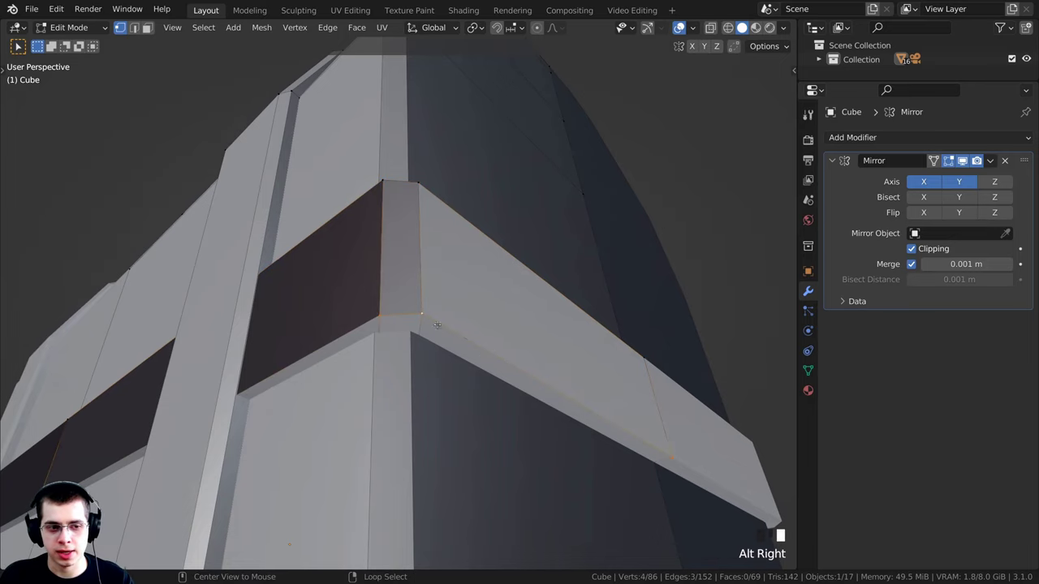
{"action": "scroll", "coordinate": [491, 351], "scroll_direction": "down", "scroll_amount": 2}
{"action": "middle_click_drag", "start_coordinate": [490, 351], "coordinate": [477, 312]}
{"action": "scroll", "coordinate": [475, 303], "scroll_direction": "up", "scroll_amount": 2}
{"action": "key", "text": "ctrl+b"}
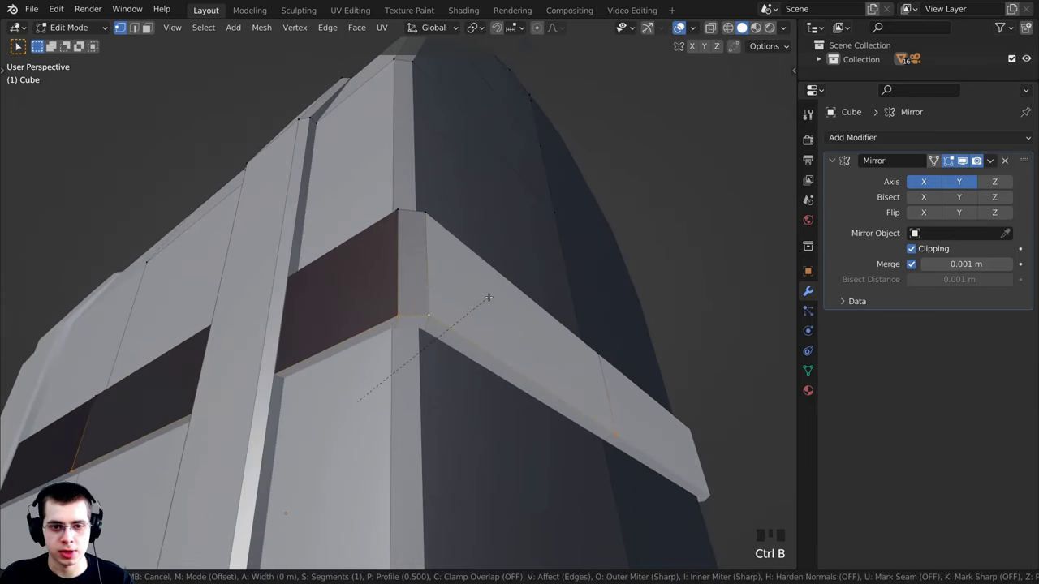
{"action": "left_click", "coordinate": [502, 297]}
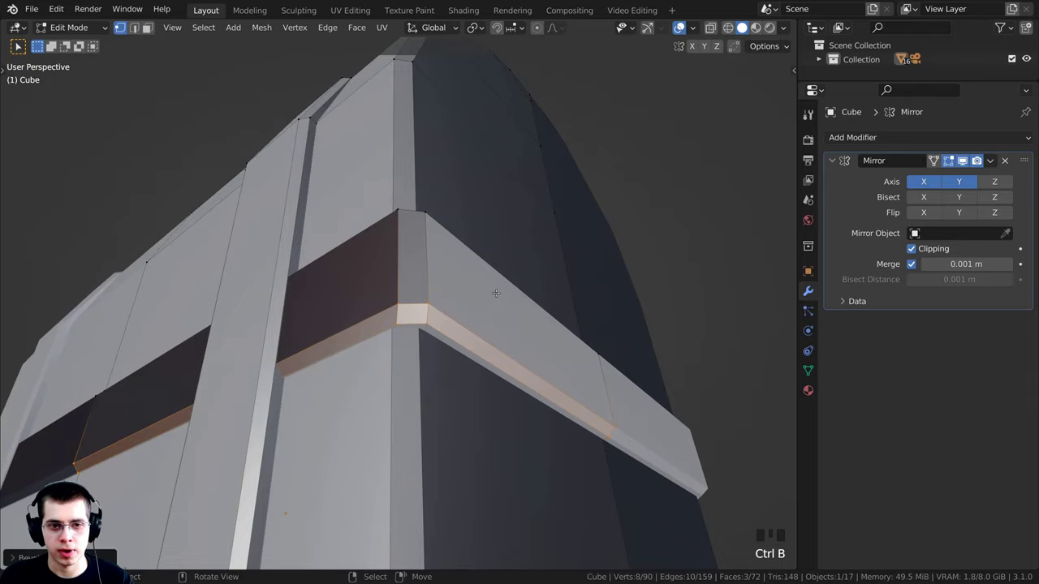
{"action": "scroll", "coordinate": [502, 297], "scroll_direction": "down", "scroll_amount": 4}
{"action": "middle_click_drag", "start_coordinate": [502, 297], "coordinate": [422, 389]}
{"action": "scroll", "coordinate": [463, 410], "scroll_direction": "up", "scroll_amount": 4}
{"action": "scroll", "coordinate": [460, 422], "scroll_direction": "down", "scroll_amount": 3}
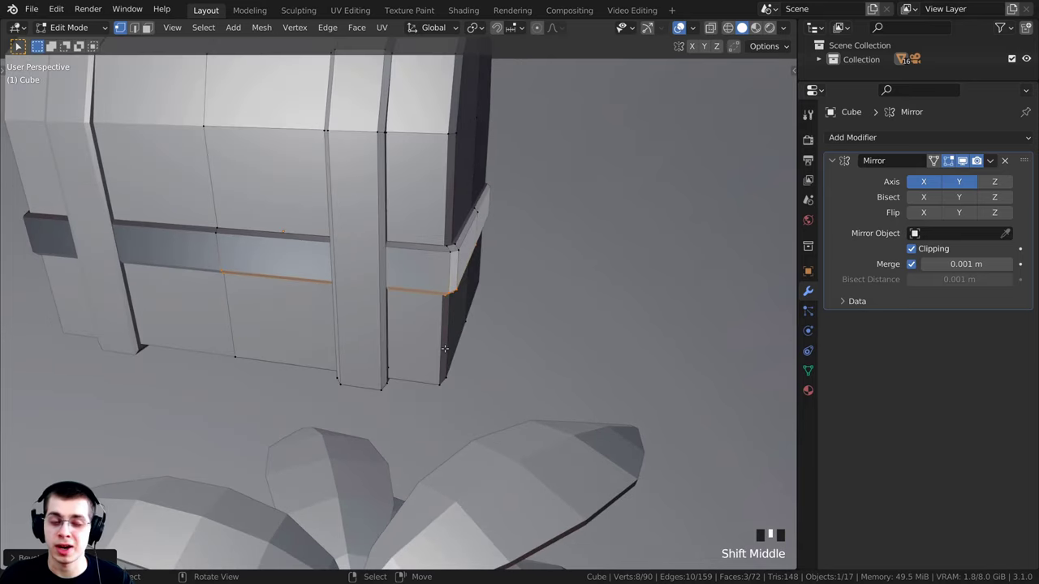
{"action": "scroll", "coordinate": [422, 390], "scroll_direction": "down", "scroll_amount": 9}
- Select all of the chest mesh and recalculate its normals with Shift+N
{"action": "middle_click_drag", "start_coordinate": [406, 454], "coordinate": [378, 434], "text": "shift"}
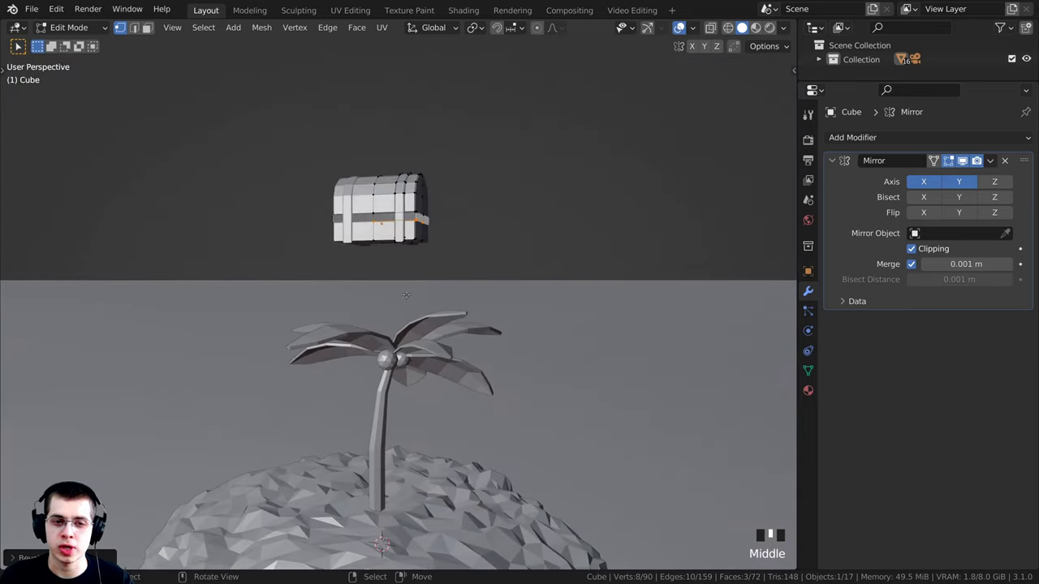
{"action": "middle_click_drag", "start_coordinate": [406, 295], "coordinate": [432, 232]}
{"action": "scroll", "coordinate": [390, 341], "scroll_direction": "up", "scroll_amount": 9}
{"action": "key", "text": "a"}
{"action": "key", "text": "a"}
{"action": "key", "text": "a"}
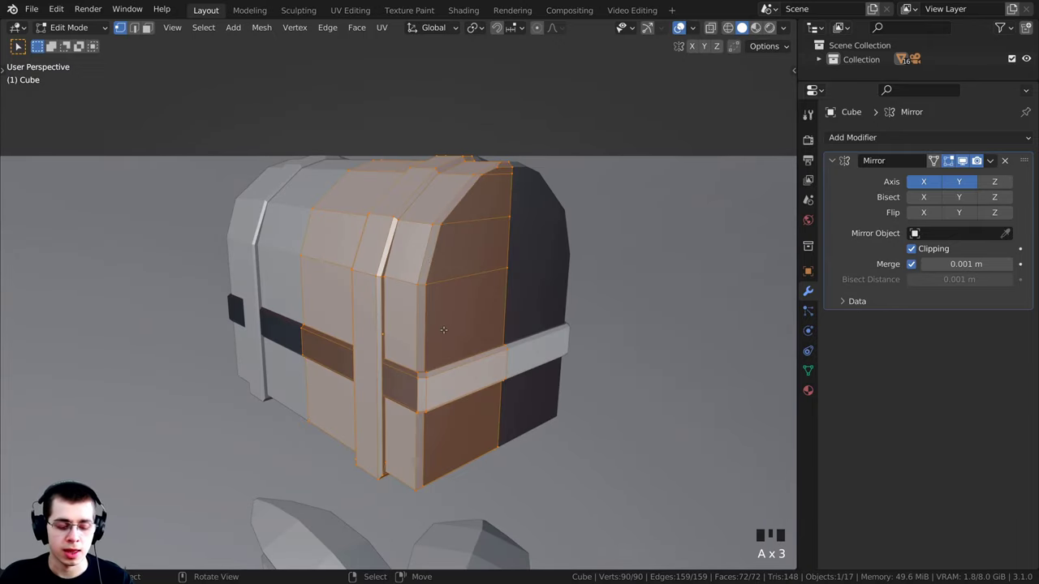
{"action": "scroll", "coordinate": [444, 329], "scroll_direction": "up", "scroll_amount": 1}
{"action": "key", "text": "shift+n"}
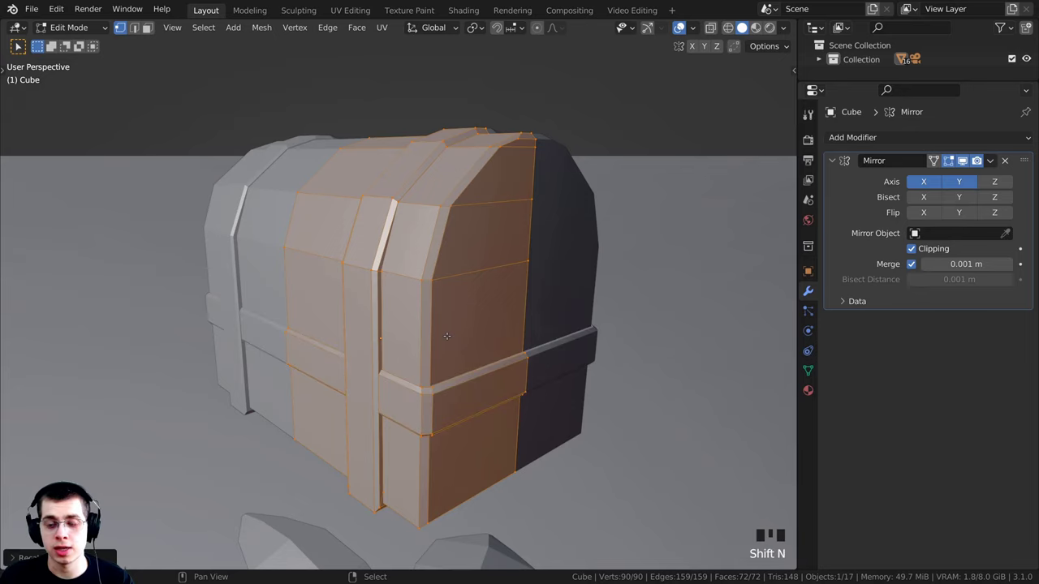
- Check the band's corrected shading in Object Mode, then return to Edit Mode and deselect everything
{"action": "middle_click_drag", "start_coordinate": [507, 290], "coordinate": [539, 302]}
{"action": "key", "text": "Tab"}
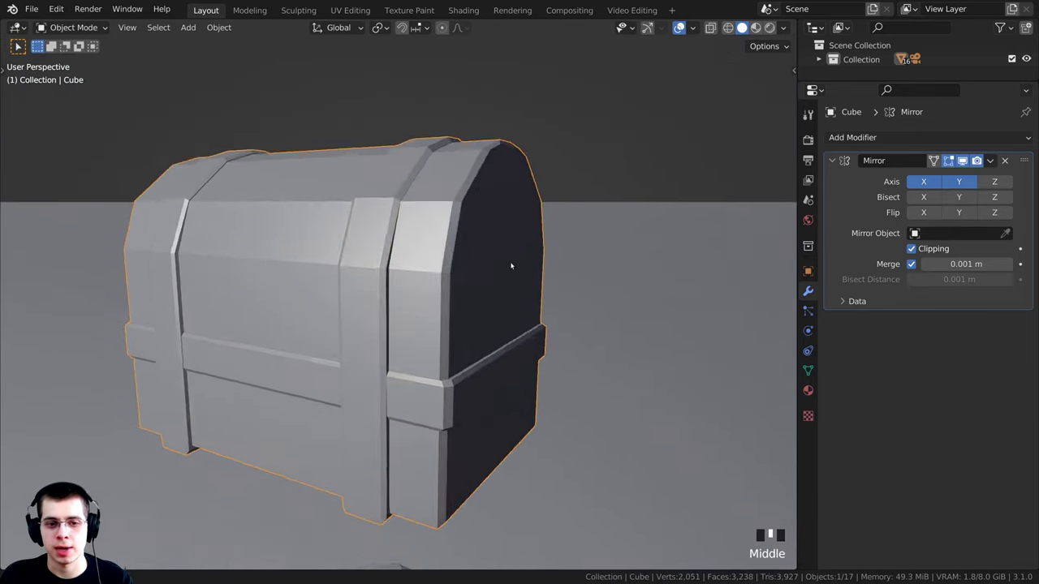
{"action": "mouse_move", "coordinate": [514, 262]}
{"action": "middle_mouse_down"}
{"action": "mouse_move", "coordinate": [487, 232]}
{"action": "mouse_move", "coordinate": [456, 242]}
{"action": "mouse_move", "coordinate": [469, 305]}
{"action": "mouse_move", "coordinate": [557, 308]}
{"action": "mouse_move", "coordinate": [561, 260]}
{"action": "mouse_move", "coordinate": [510, 259]}
{"action": "mouse_move", "coordinate": [523, 243]}
{"action": "middle_mouse_up"}
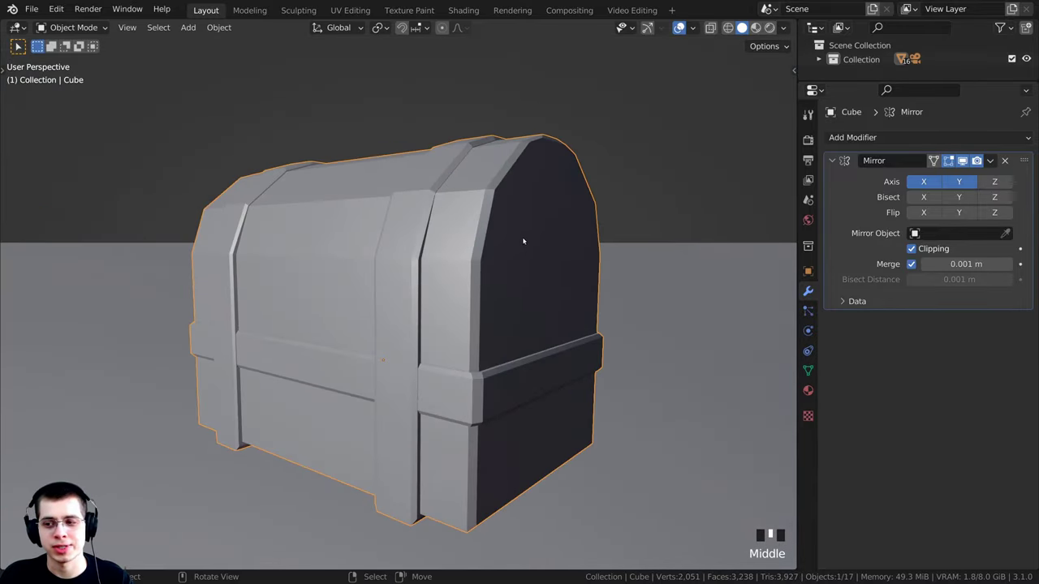
{"action": "key", "text": "Tab"}
{"action": "middle_click_drag", "start_coordinate": [409, 346], "coordinate": [369, 333], "text": "shift"}
{"action": "scroll", "coordinate": [380, 302], "scroll_direction": "up", "scroll_amount": 1}
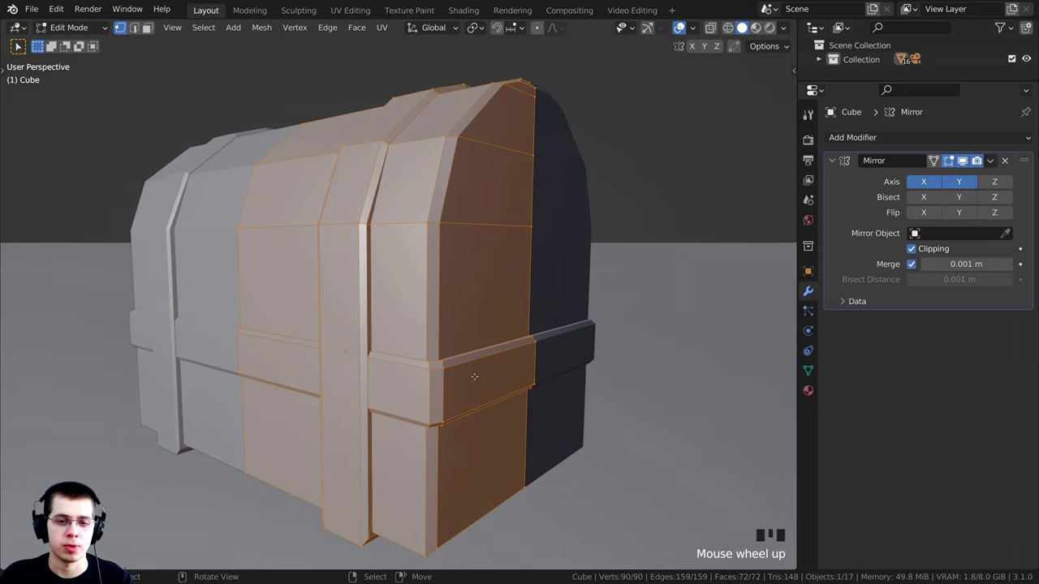
{"action": "scroll", "coordinate": [438, 362], "scroll_direction": "up", "scroll_amount": 1}
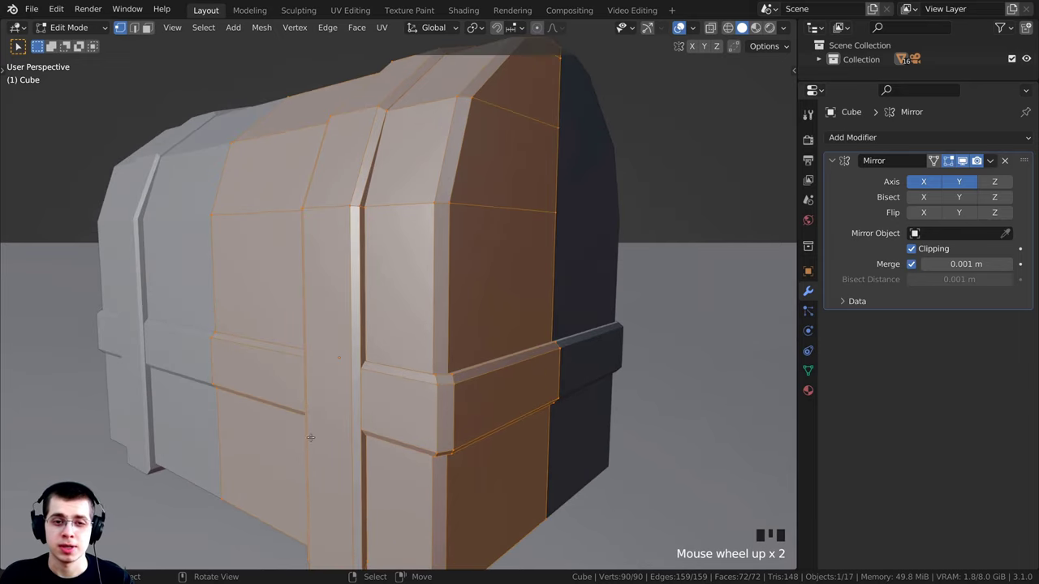
{"action": "scroll", "coordinate": [401, 435], "scroll_direction": "down", "scroll_amount": 1}
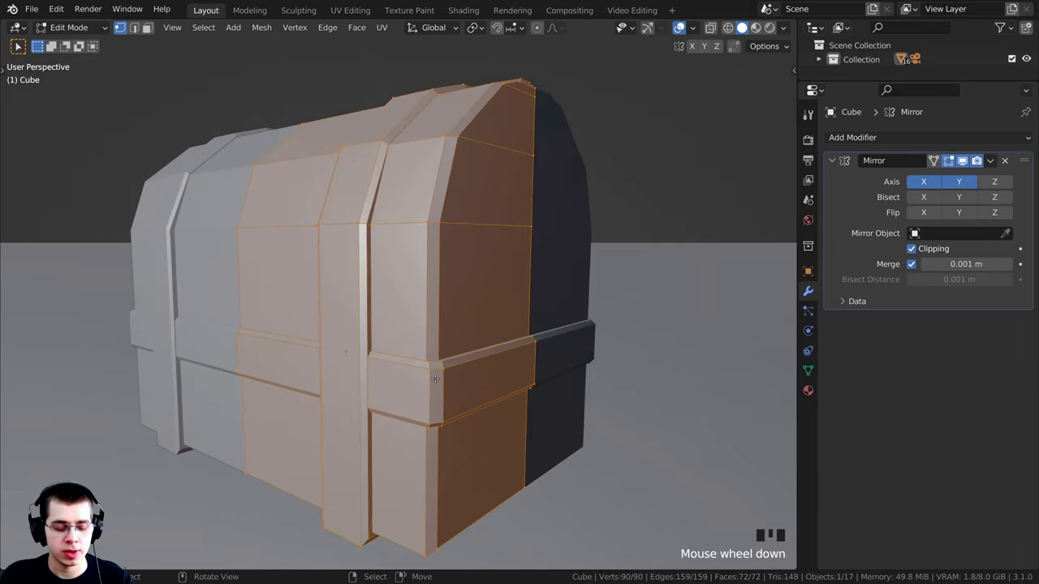
{"action": "key", "text": "alt+a"}
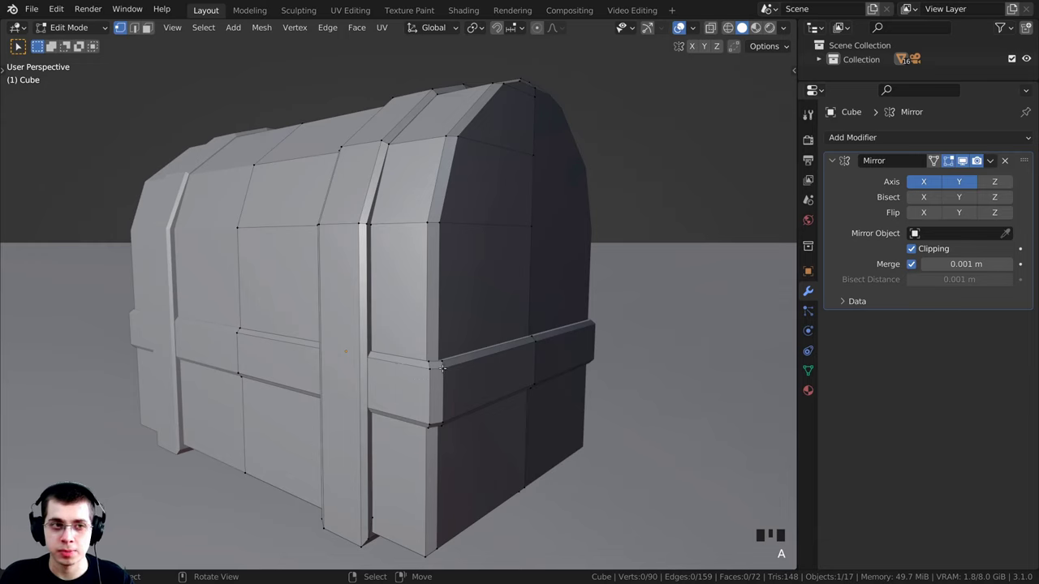
- Select the connected band faces and move them about 0.1075 m up along Z
{"action": "key", "text": "l"}
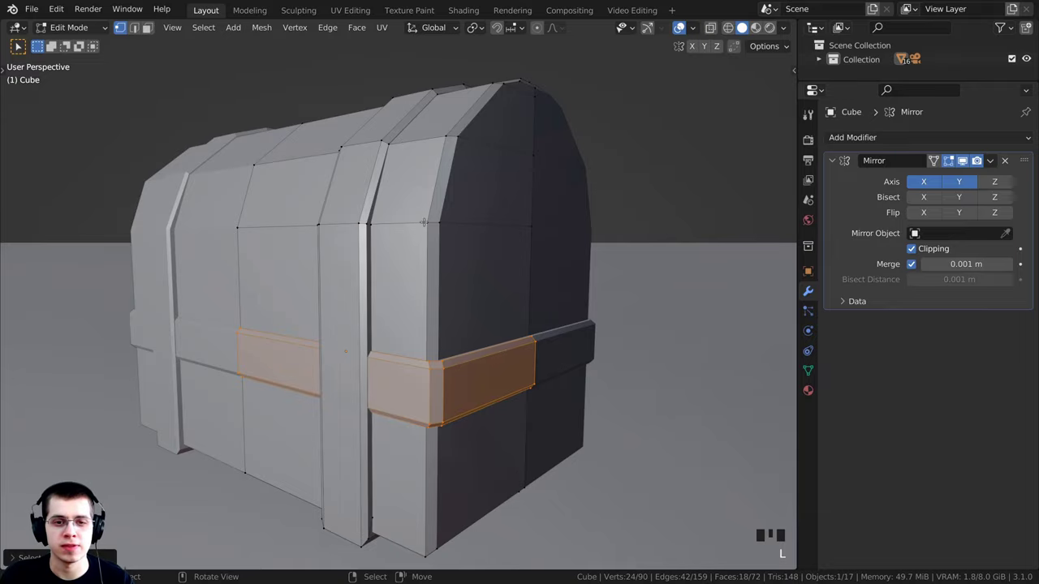
{"action": "middle_click_drag", "start_coordinate": [407, 387], "coordinate": [204, 243], "text": "shift"}
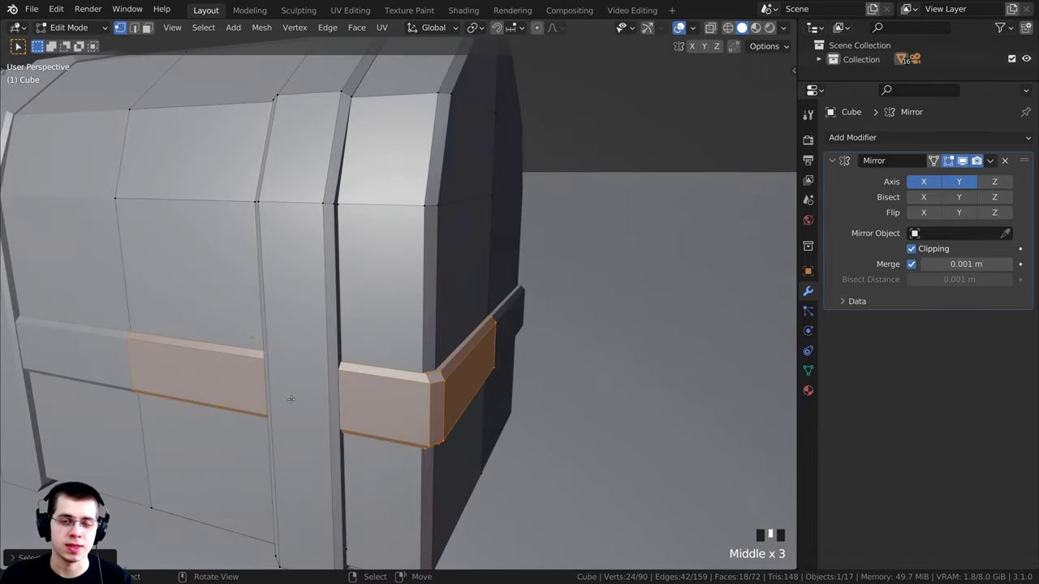
{"action": "middle_click_drag", "start_coordinate": [311, 387], "coordinate": [312, 400], "text": "shift"}
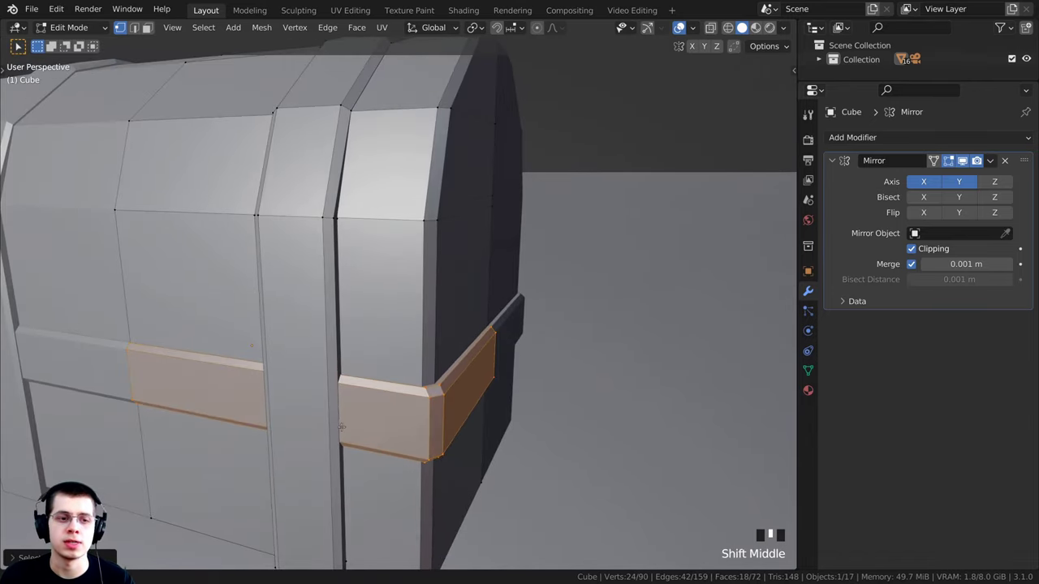
{"action": "middle_click_drag", "start_coordinate": [423, 429], "coordinate": [464, 395]}
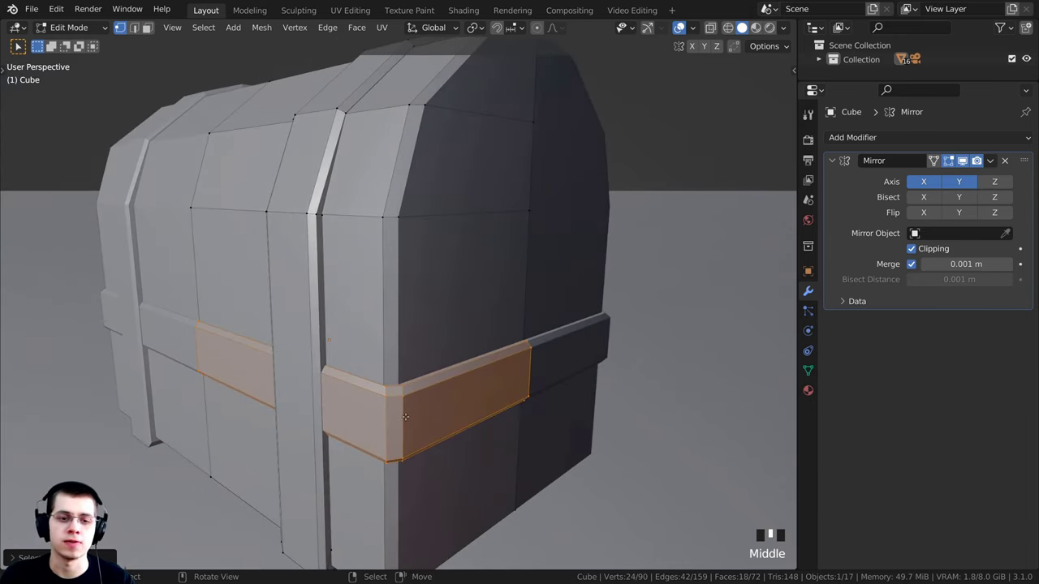
{"action": "key", "text": "g"}
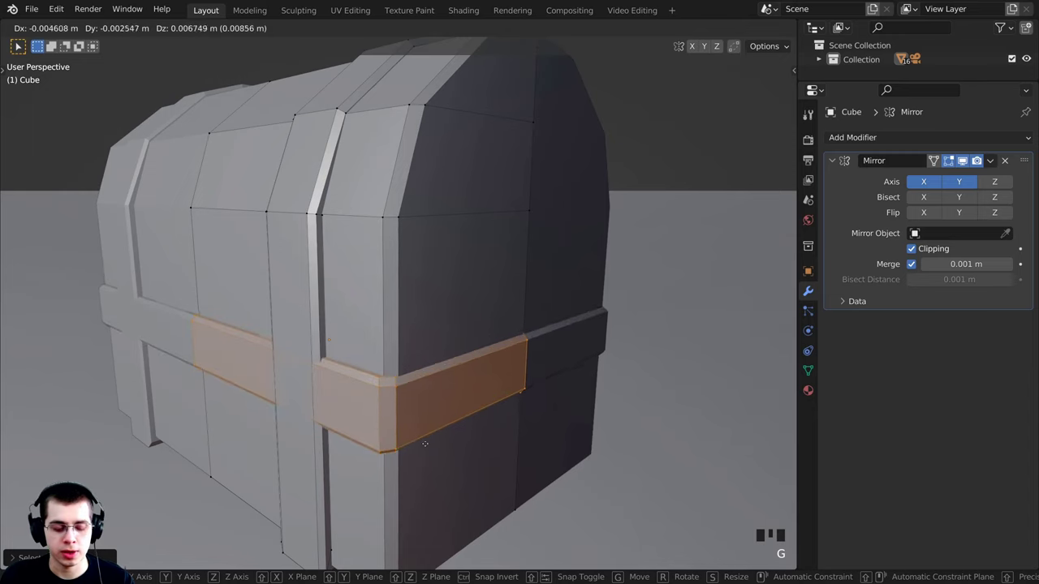
{"action": "key", "text": "z"}
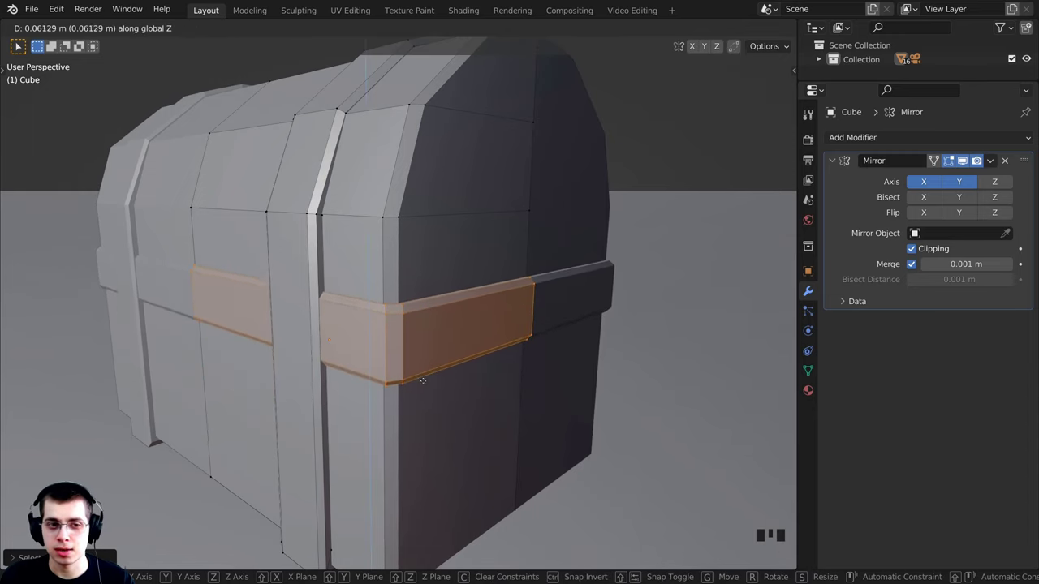
{"action": "left_click", "coordinate": [414, 331]}
- Switch to Face select mode and select a single face of the band on the chest front
{"action": "scroll", "coordinate": [410, 345], "scroll_direction": "down", "scroll_amount": 2}
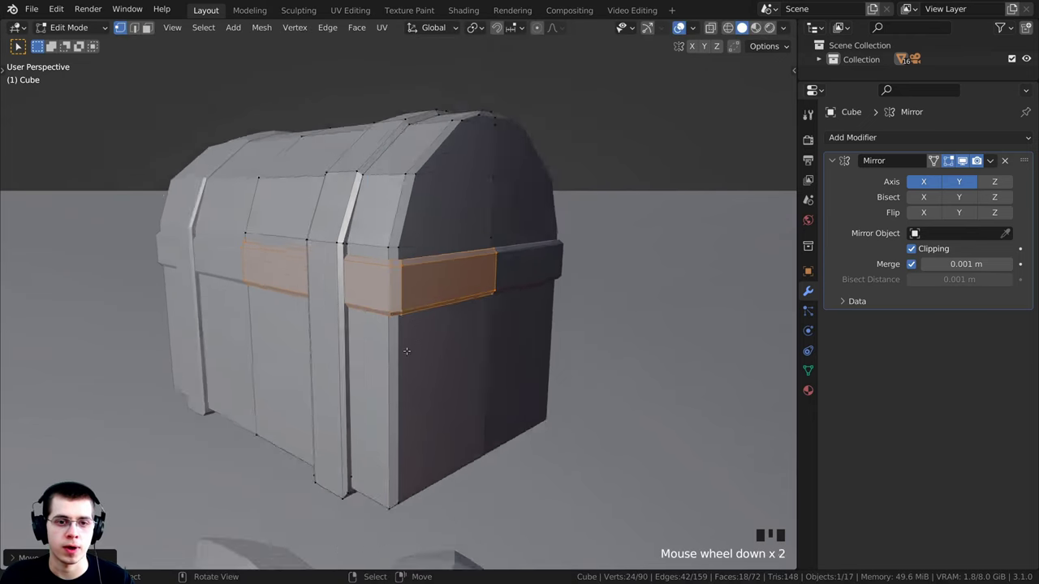
{"action": "middle_click_drag", "start_coordinate": [410, 347], "coordinate": [471, 321]}
{"action": "scroll", "coordinate": [146, 348], "scroll_direction": "up", "scroll_amount": 3}
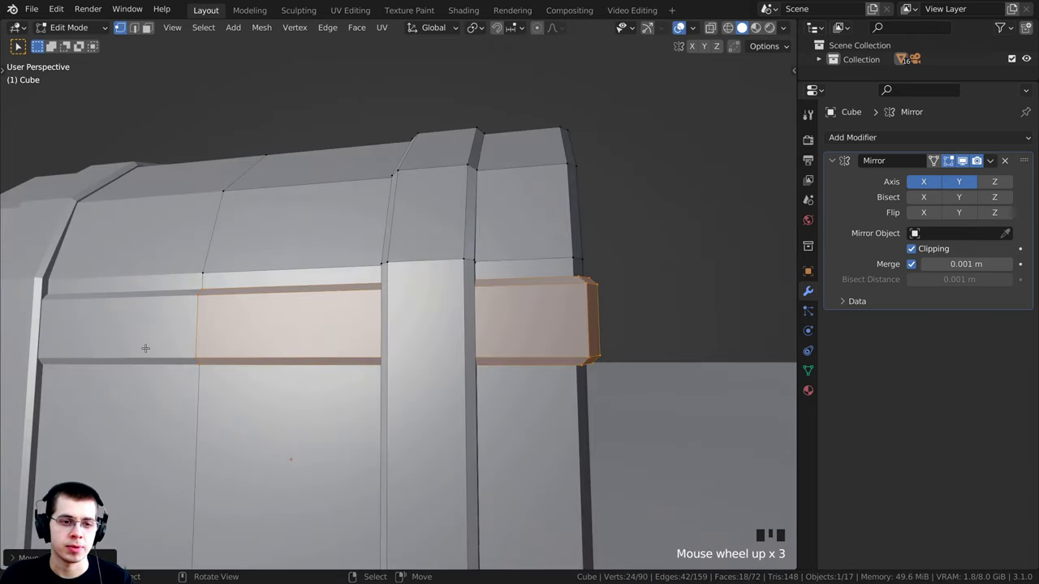
{"action": "middle_click_drag", "start_coordinate": [172, 431], "coordinate": [229, 283]}
{"action": "scroll", "coordinate": [231, 332], "scroll_direction": "down", "scroll_amount": 2}
{"action": "scroll", "coordinate": [229, 283], "scroll_direction": "up", "scroll_amount": 3}
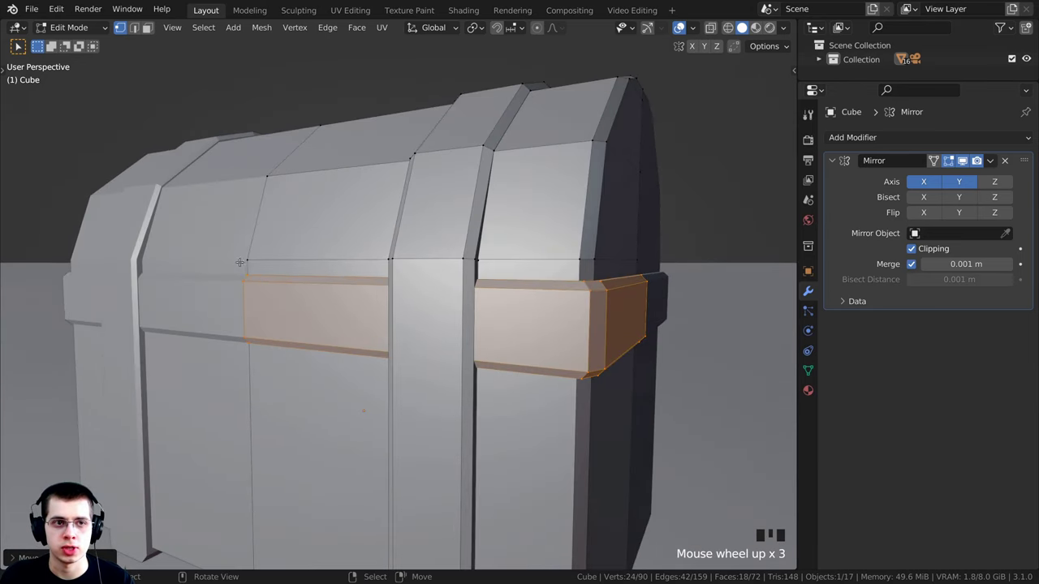
{"action": "left_click", "coordinate": [147, 28]}
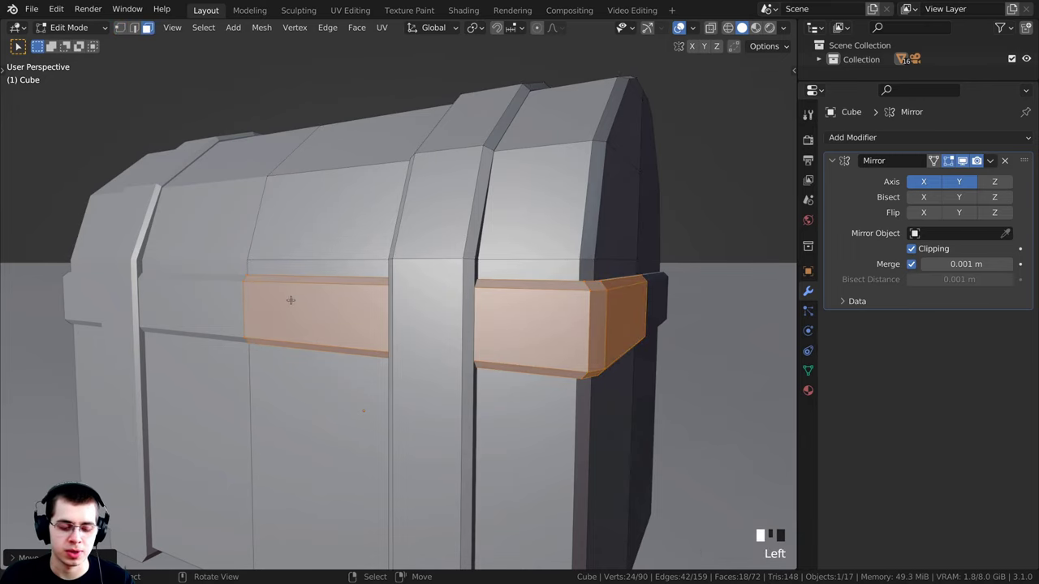
{"action": "middle_click_drag", "start_coordinate": [290, 300], "coordinate": [509, 236]}
{"action": "right_click", "coordinate": [318, 302]}
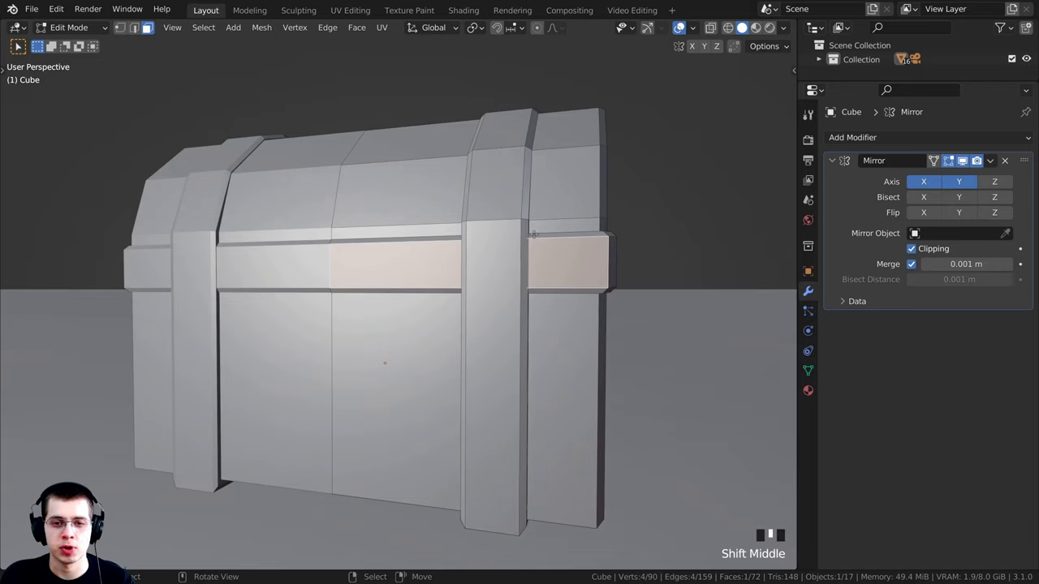
- Duplicate the selected band face and drop the copy in place
{"action": "key", "text": "shift+d"}
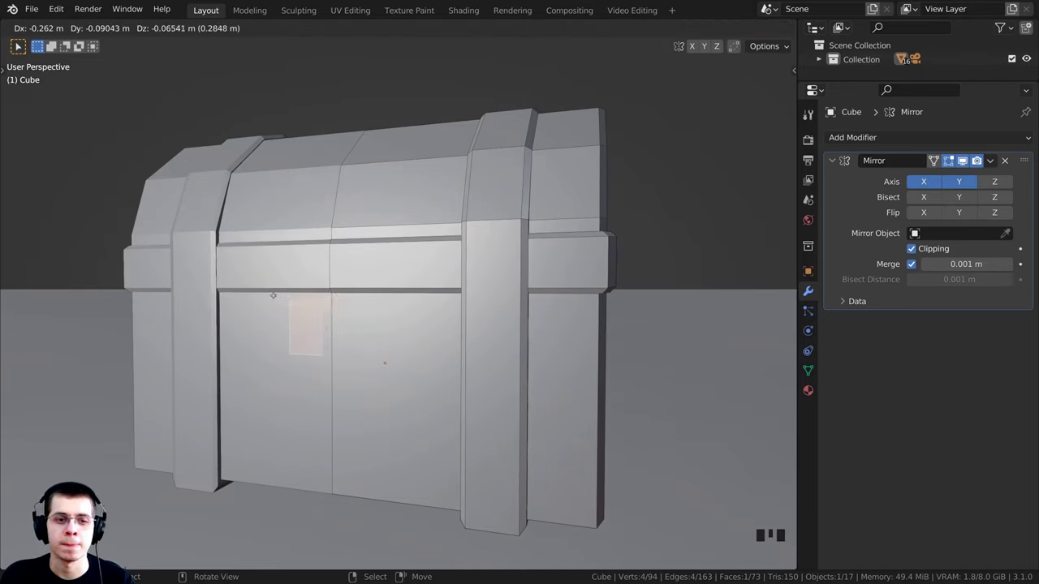
{"action": "left_click", "coordinate": [300, 312]}
{"action": "scroll", "coordinate": [301, 312], "scroll_direction": "up", "scroll_amount": 3}
{"action": "middle_click_drag", "start_coordinate": [300, 312], "coordinate": [304, 251]}
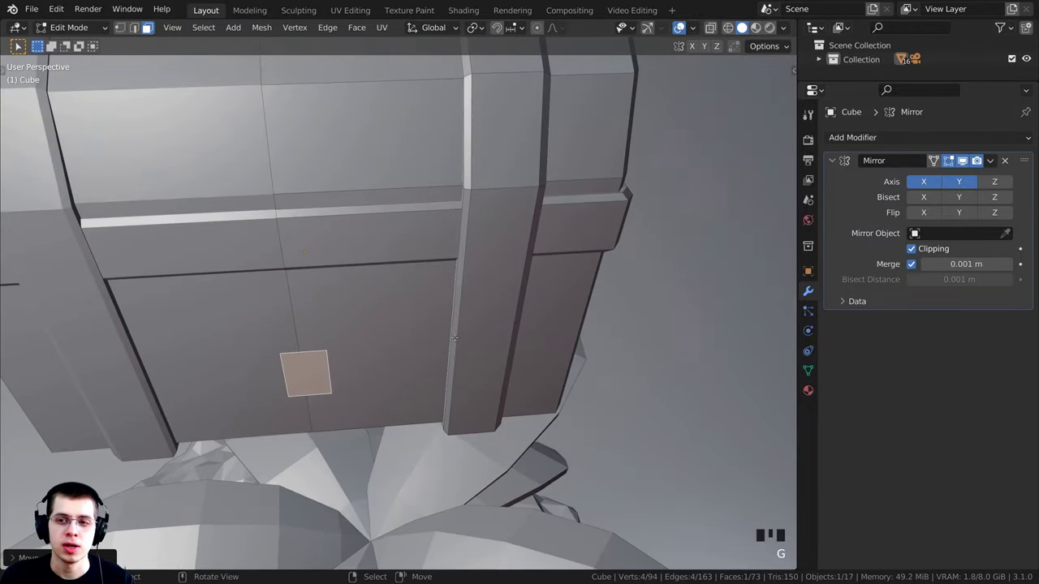
{"action": "middle_click_drag", "start_coordinate": [390, 341], "coordinate": [405, 325]}
{"action": "scroll", "coordinate": [422, 357], "scroll_direction": "up", "scroll_amount": 2}
{"action": "middle_click_drag", "start_coordinate": [347, 346], "coordinate": [144, 279]}
- Move and scale the face copy so it sits below the band on the chest front
{"action": "key", "text": "g"}
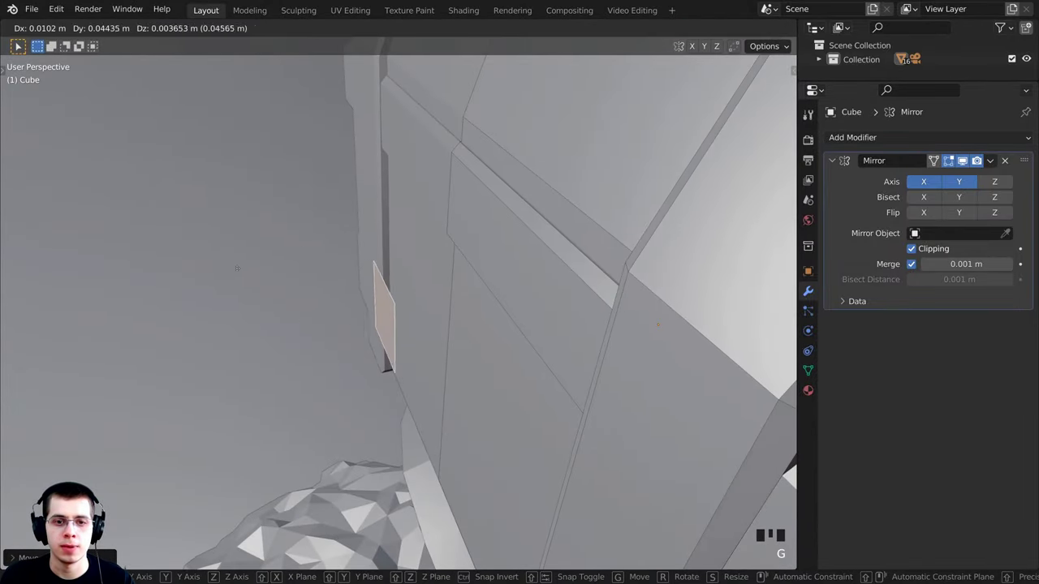
{"action": "left_click", "coordinate": [316, 258]}
{"action": "middle_click_drag", "start_coordinate": [316, 259], "coordinate": [391, 418]}
{"action": "key", "text": "g"}
{"action": "left_click", "coordinate": [422, 156]}
{"action": "key", "text": "s"}
{"action": "left_click", "coordinate": [463, 336]}
{"action": "key", "text": "g"}
{"action": "left_click", "coordinate": [457, 336]}
{"action": "key", "text": "g"}
{"action": "left_click", "coordinate": [269, 328]}
{"action": "key", "text": "g"}
{"action": "left_click", "coordinate": [387, 347]}
- Extrude the copied face outward into a small latch block
{"action": "scroll", "coordinate": [423, 317], "scroll_direction": "up", "scroll_amount": 2}
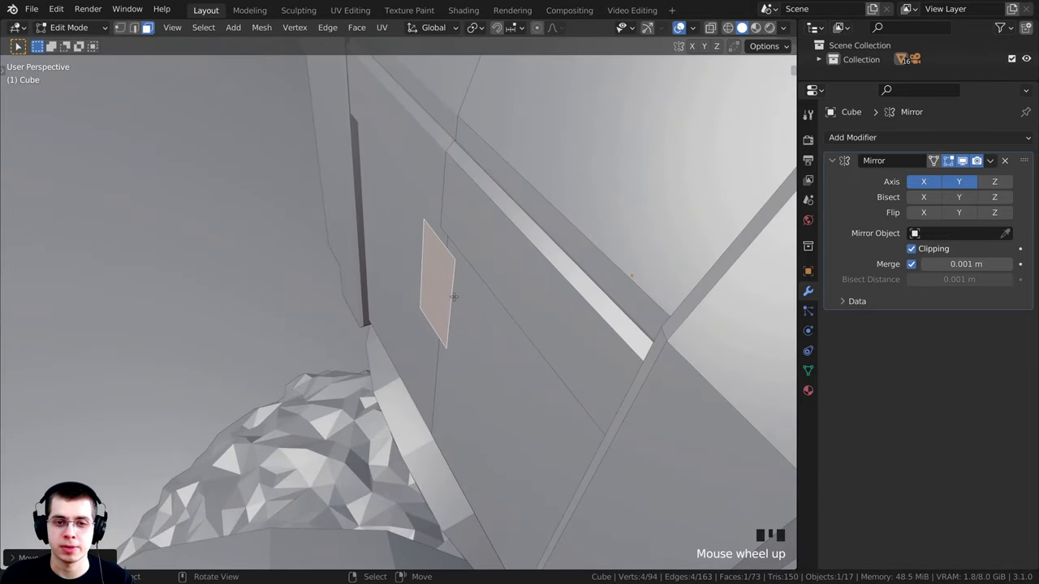
{"action": "middle_click_drag", "start_coordinate": [453, 297], "coordinate": [414, 245]}
{"action": "middle_click_drag", "start_coordinate": [445, 296], "coordinate": [436, 292]}
{"action": "key", "text": "e"}
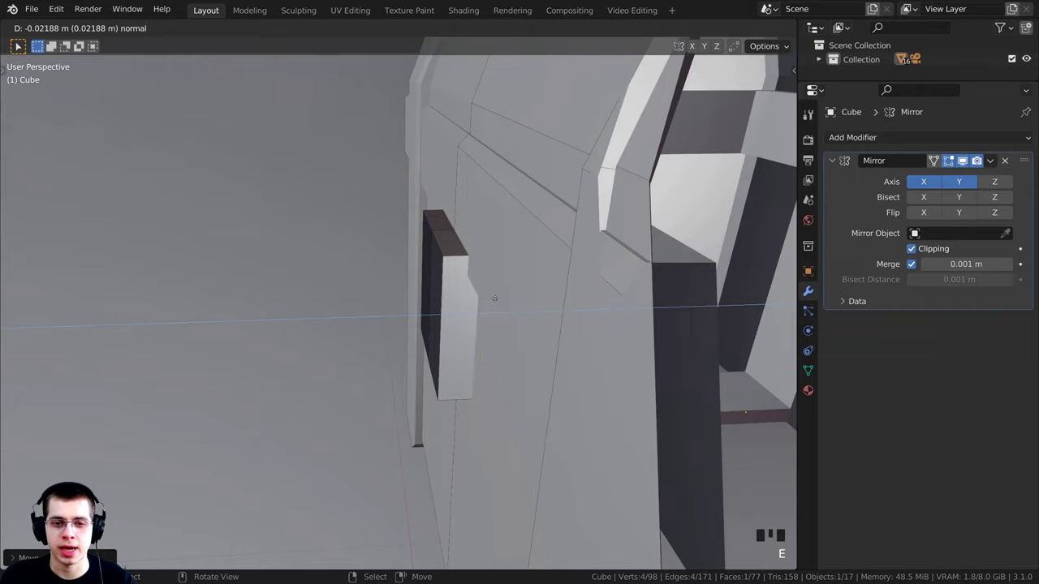
{"action": "left_click", "coordinate": [497, 299]}
{"action": "scroll", "coordinate": [497, 299], "scroll_direction": "up", "scroll_amount": 3}
{"action": "middle_click_drag", "start_coordinate": [497, 298], "coordinate": [517, 260]}
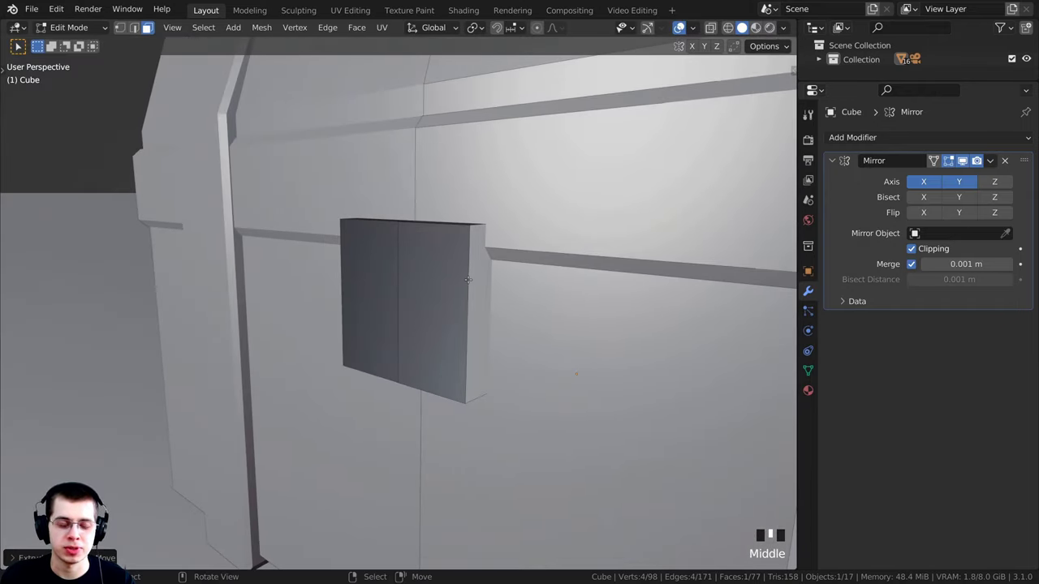
- Select the block's front face, shift it along Y to set its thickness, and begin insetting it
{"action": "key", "text": "a"}
{"action": "key", "text": "a"}
{"action": "key", "text": "a"}
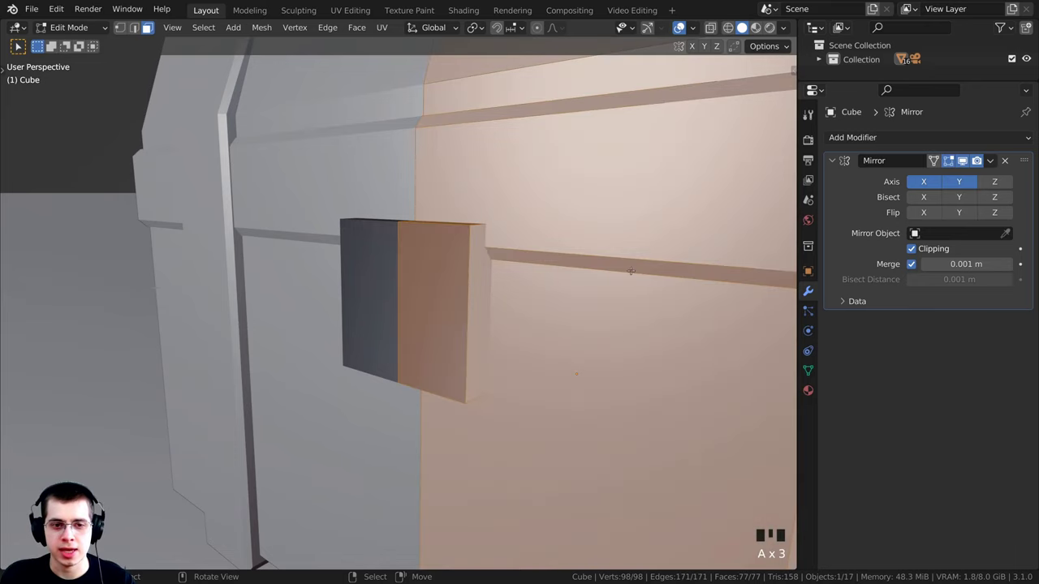
{"action": "middle_click_drag", "start_coordinate": [450, 218], "coordinate": [484, 259], "text": "shift"}
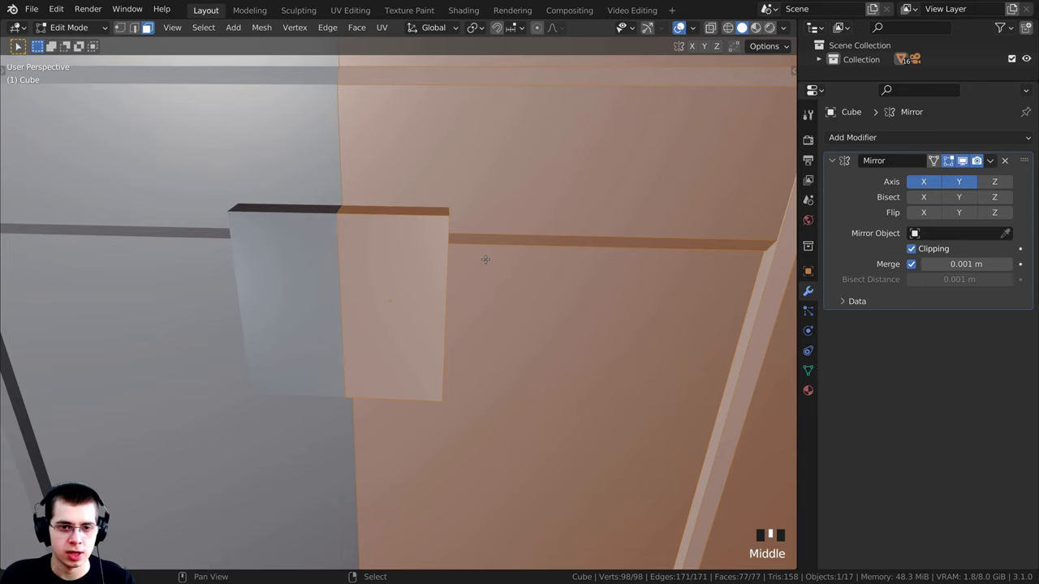
{"action": "middle_click_drag", "start_coordinate": [485, 259], "coordinate": [347, 267], "text": "shift"}
{"action": "scroll", "coordinate": [409, 266], "scroll_direction": "down", "scroll_amount": 2}
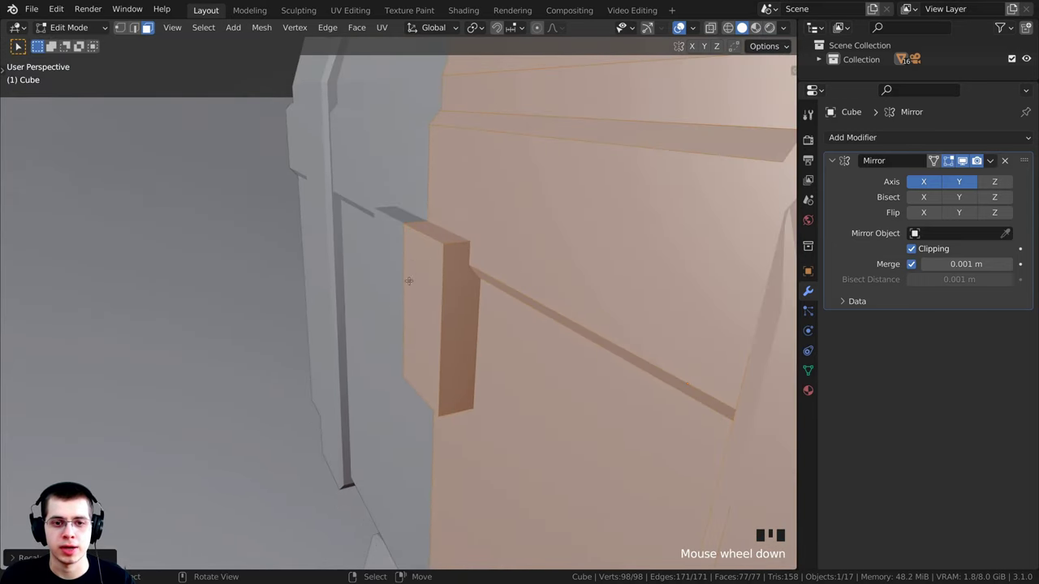
{"action": "right_click", "coordinate": [422, 271]}
{"action": "middle_click_drag", "start_coordinate": [422, 271], "coordinate": [417, 279]}
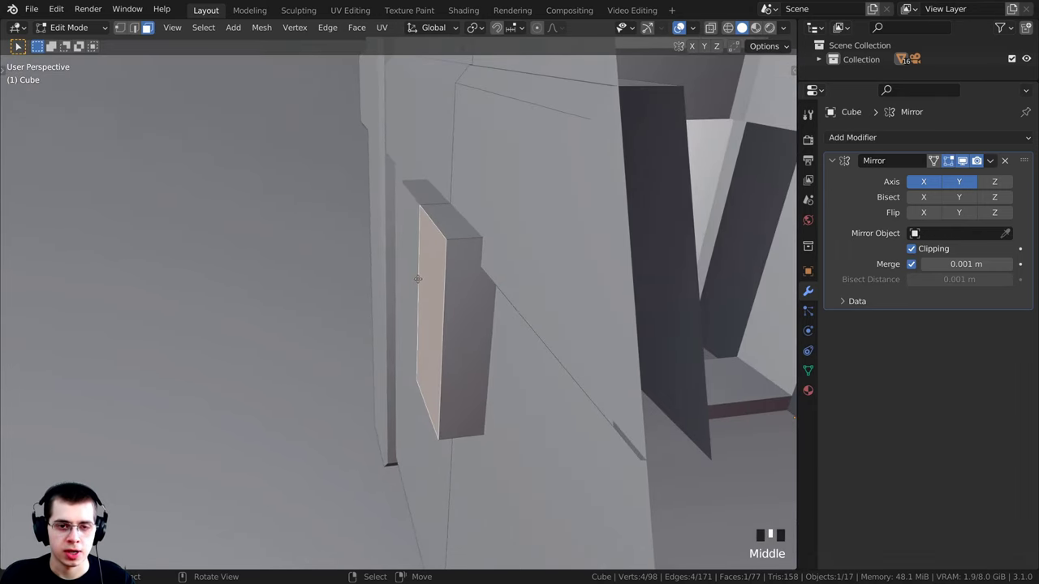
{"action": "key", "text": "g"}
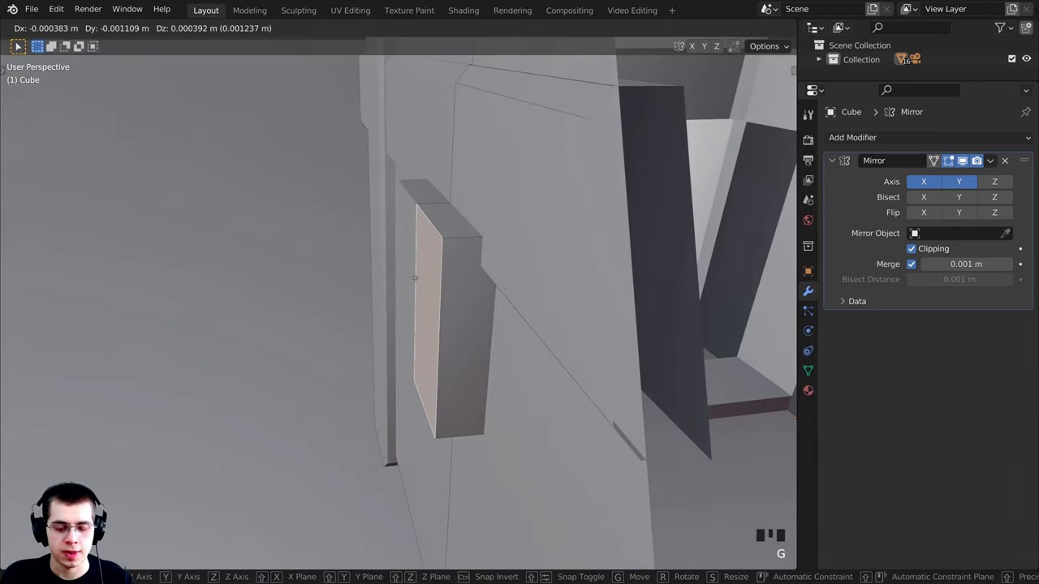
{"action": "key", "text": "y"}
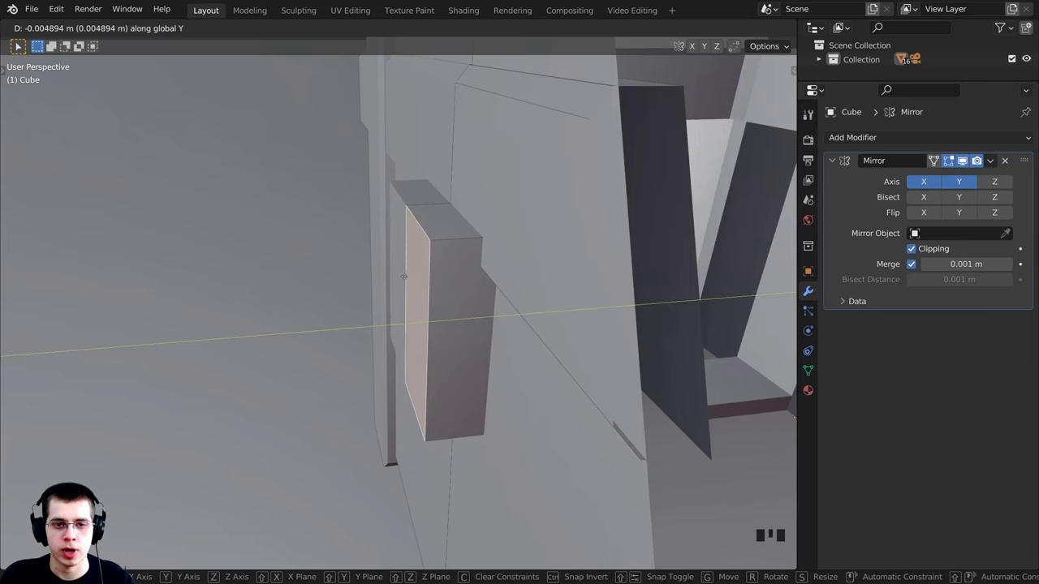
{"action": "left_click", "coordinate": [408, 278]}
{"action": "middle_click_drag", "start_coordinate": [408, 278], "coordinate": [401, 306]}
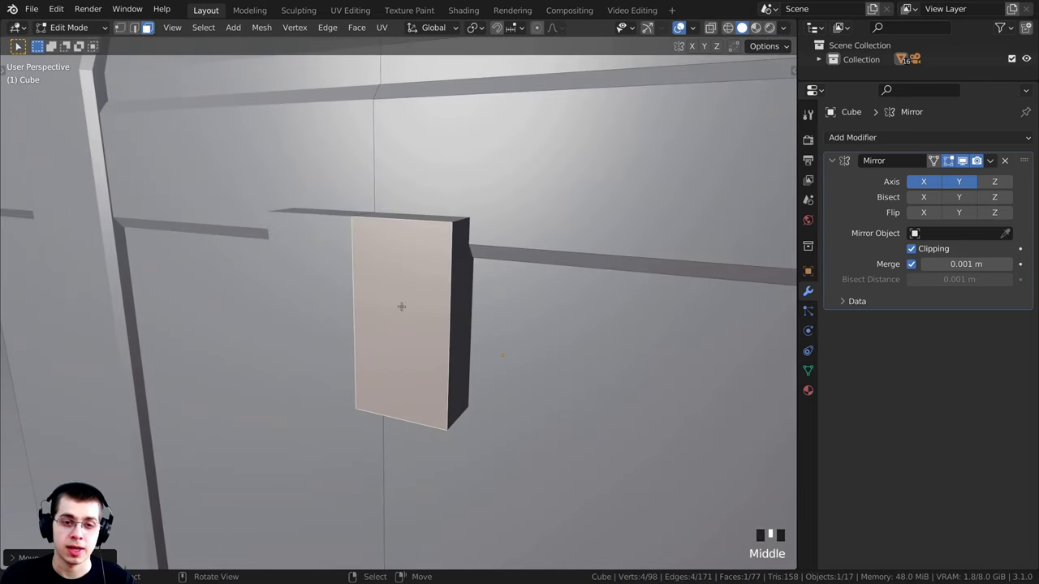
{"action": "middle_click_drag", "start_coordinate": [524, 306], "coordinate": [621, 285]}
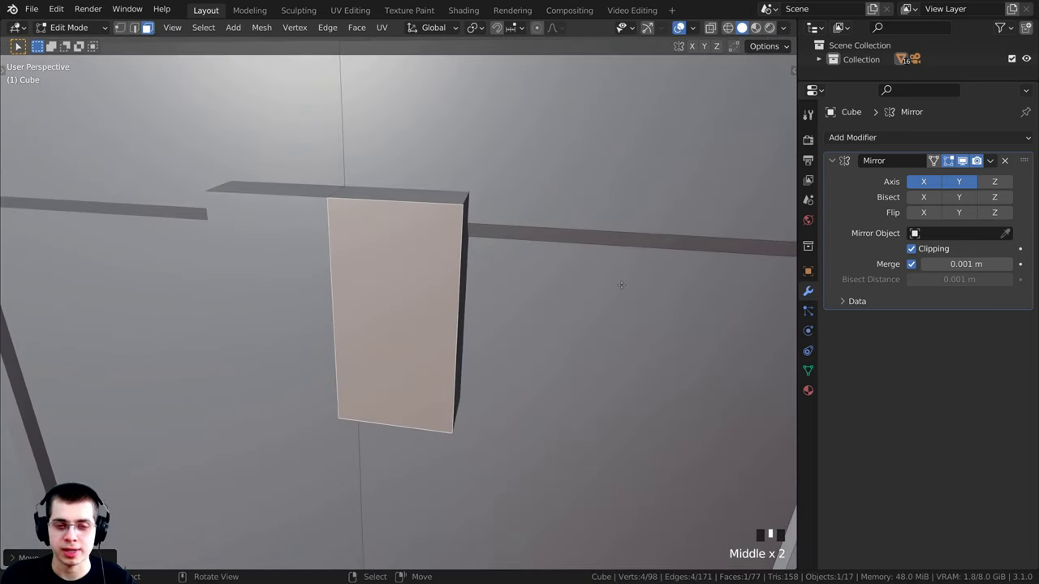
{"action": "key", "text": "i"}
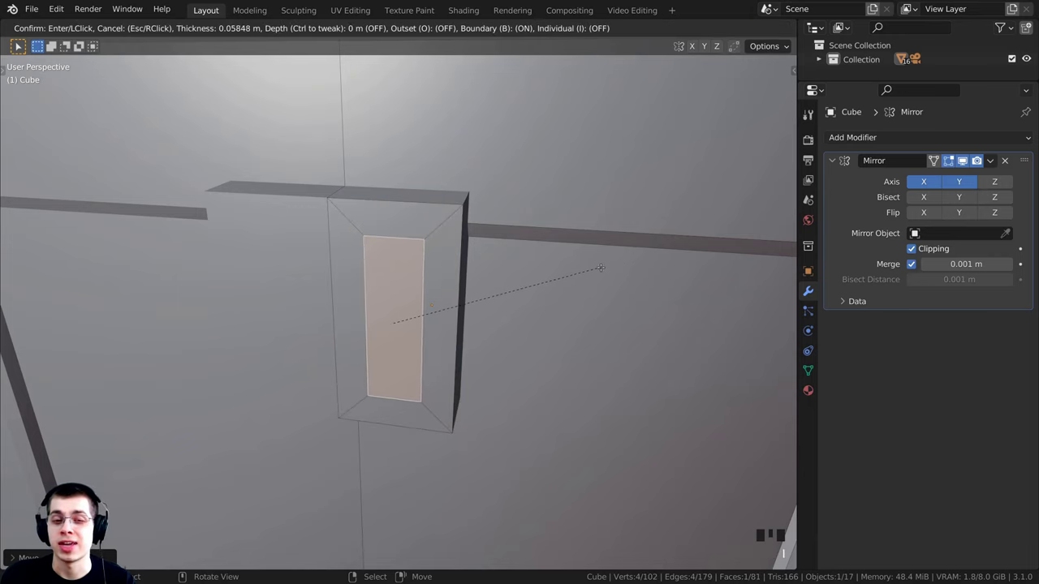
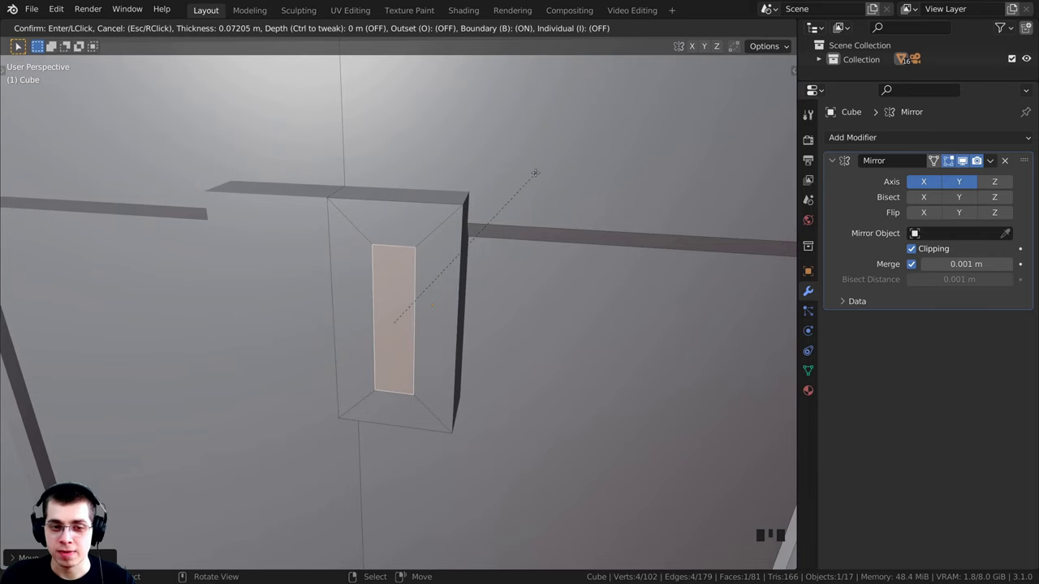
- Inset the latch face with Boundary toggled off
{"action": "key", "text": "b"}
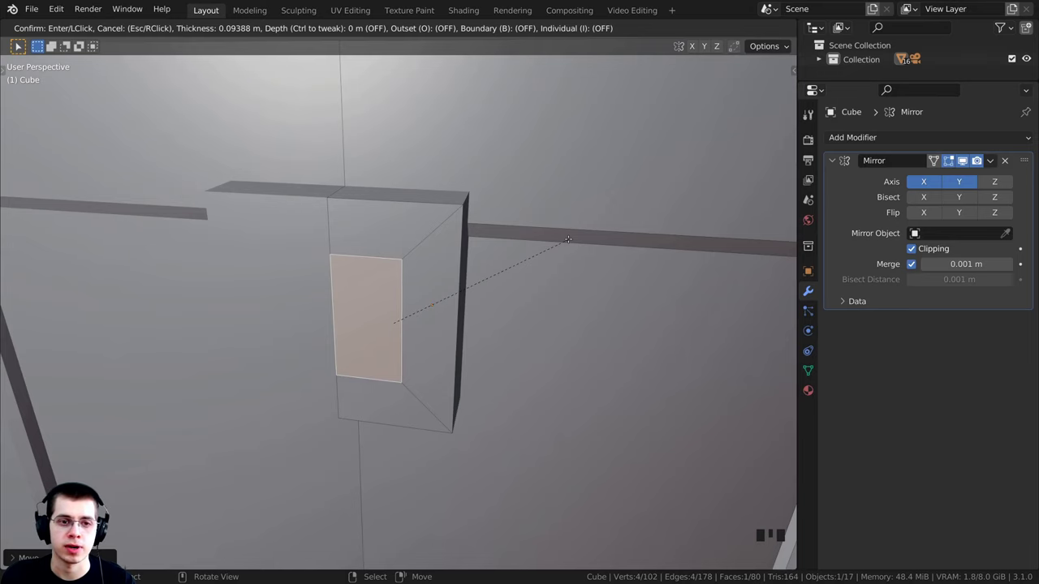
{"action": "left_click", "coordinate": [561, 241]}
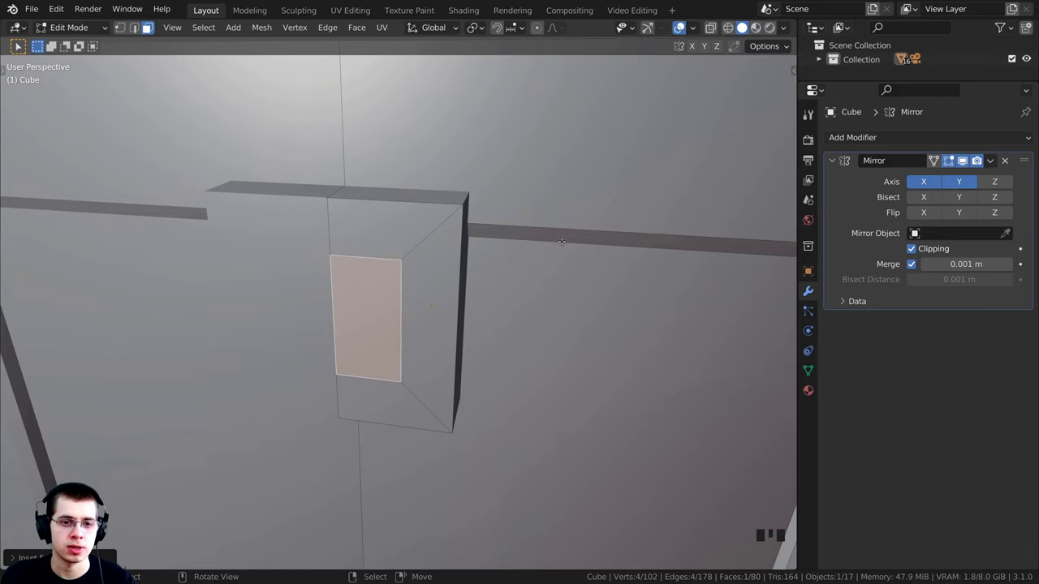
{"action": "middle_click_drag", "start_coordinate": [562, 242], "coordinate": [463, 292]}
- Extrude the inset face inward to leave a recessed rectangular opening
{"action": "key", "text": "e"}
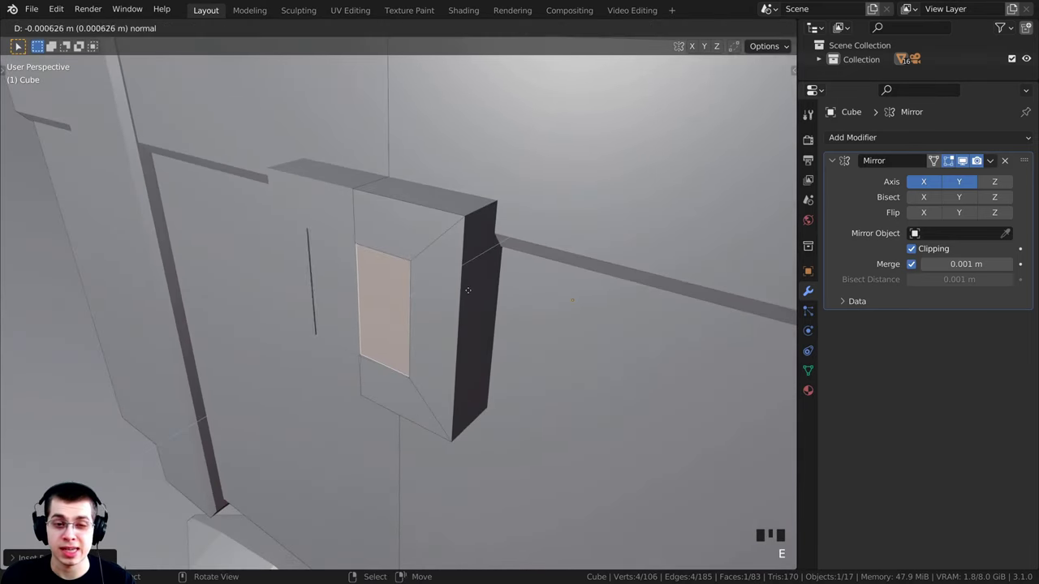
{"action": "left_click", "coordinate": [508, 274]}
{"action": "middle_click_drag", "start_coordinate": [508, 274], "coordinate": [409, 305]}
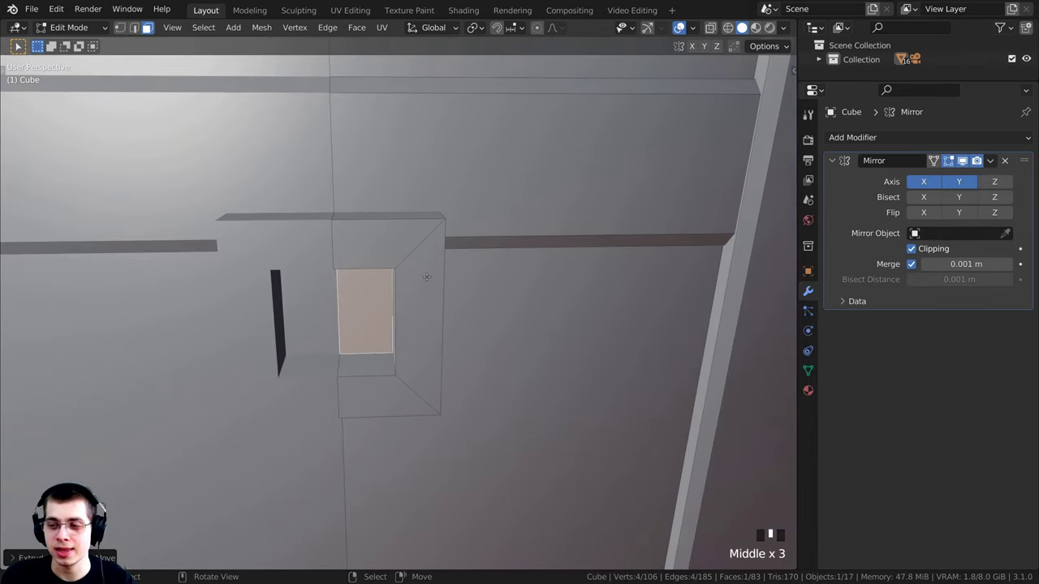
- Select the whole connected latch piece and move it to a new position
{"action": "key", "text": "l"}
{"action": "middle_click_drag", "start_coordinate": [392, 282], "coordinate": [374, 225], "text": "shift"}
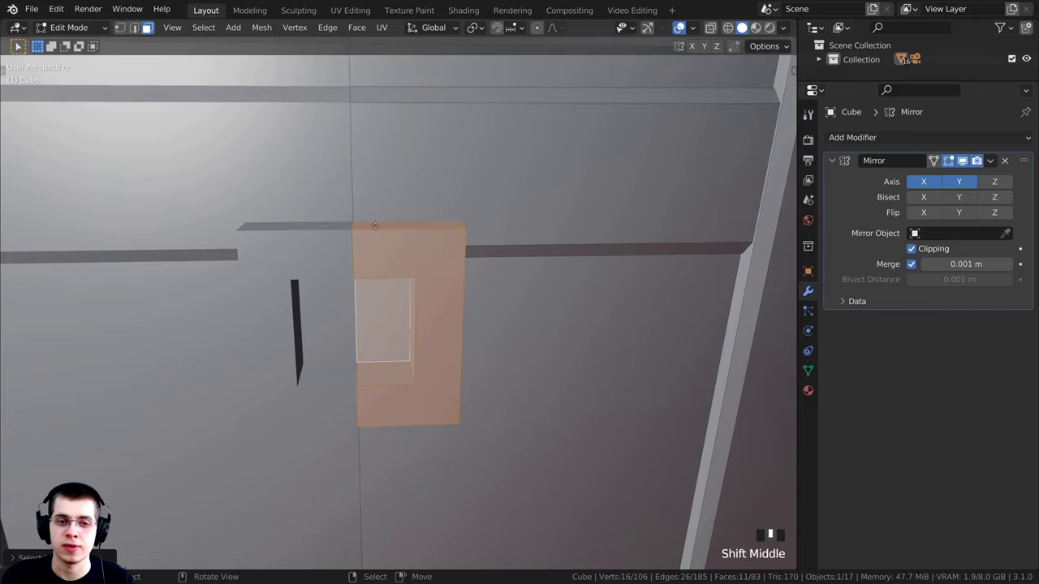
{"action": "middle_click_drag", "start_coordinate": [476, 268], "coordinate": [357, 357]}
{"action": "key", "text": "g"}
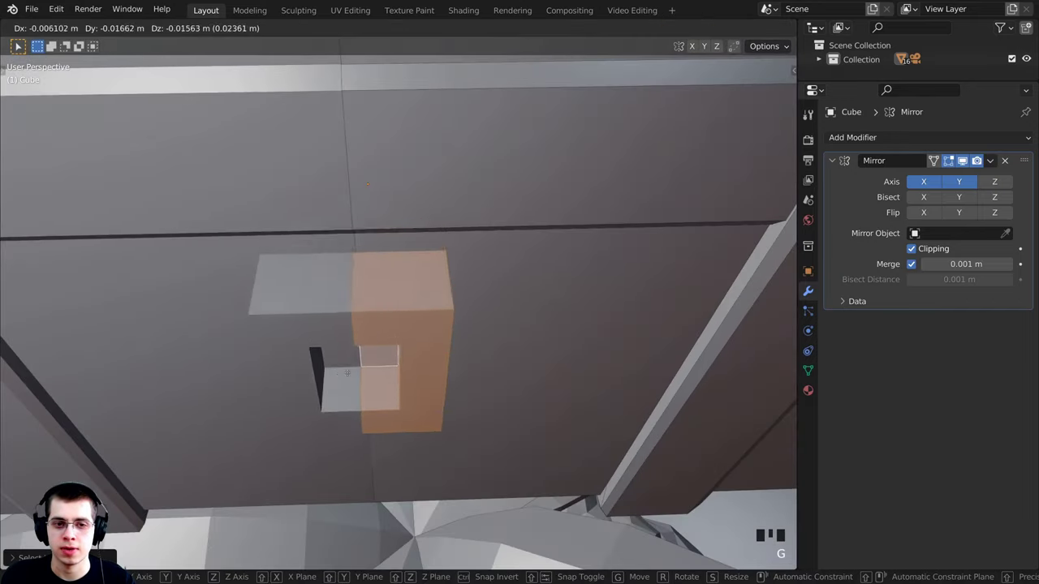
{"action": "left_click", "coordinate": [359, 341]}
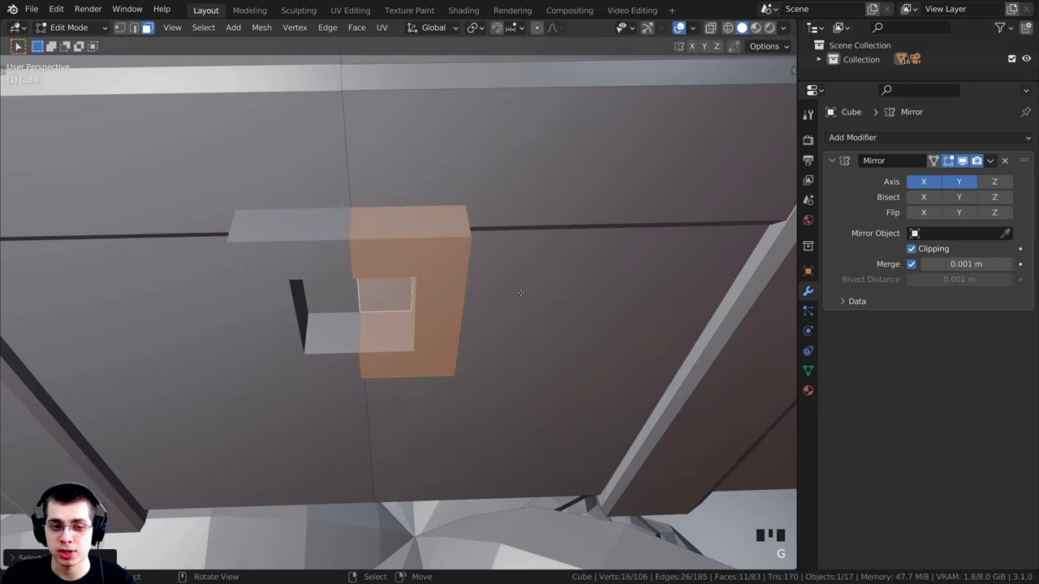
- Nudge the latch piece along the X axis so it sits over the opening
{"action": "key", "text": "g"}
{"action": "key", "text": "x"}
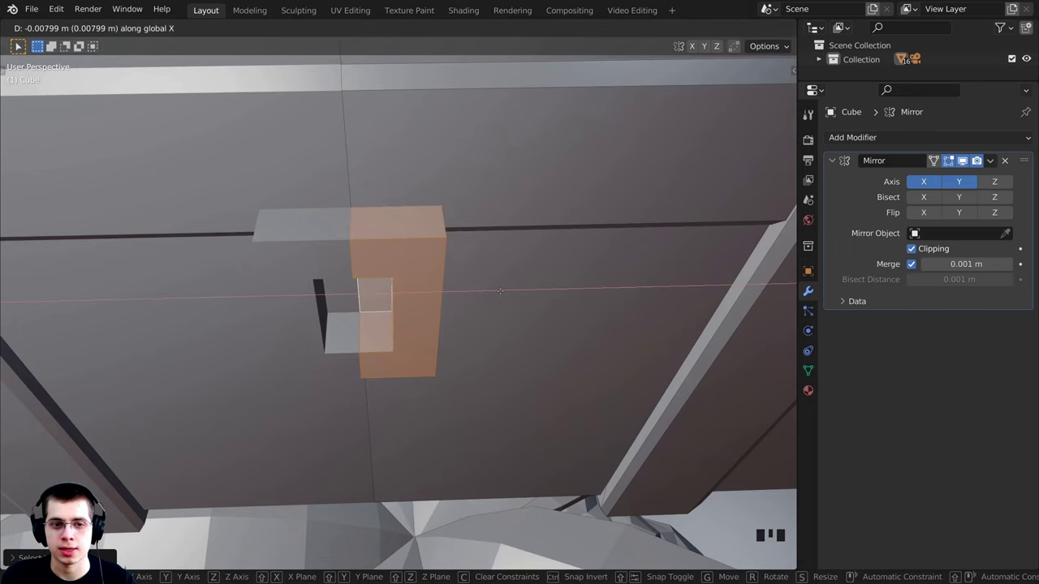
{"action": "left_click", "coordinate": [500, 291]}
{"action": "middle_click_drag", "start_coordinate": [500, 290], "coordinate": [381, 243]}
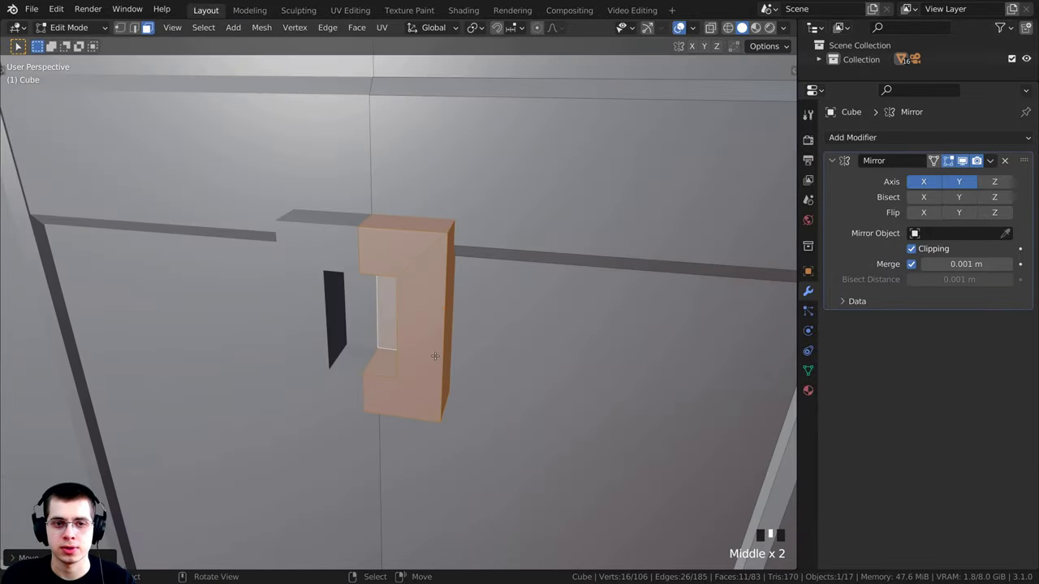
{"action": "scroll", "coordinate": [447, 258], "scroll_direction": "down", "scroll_amount": 3}
{"action": "scroll", "coordinate": [430, 198], "scroll_direction": "up", "scroll_amount": 4}
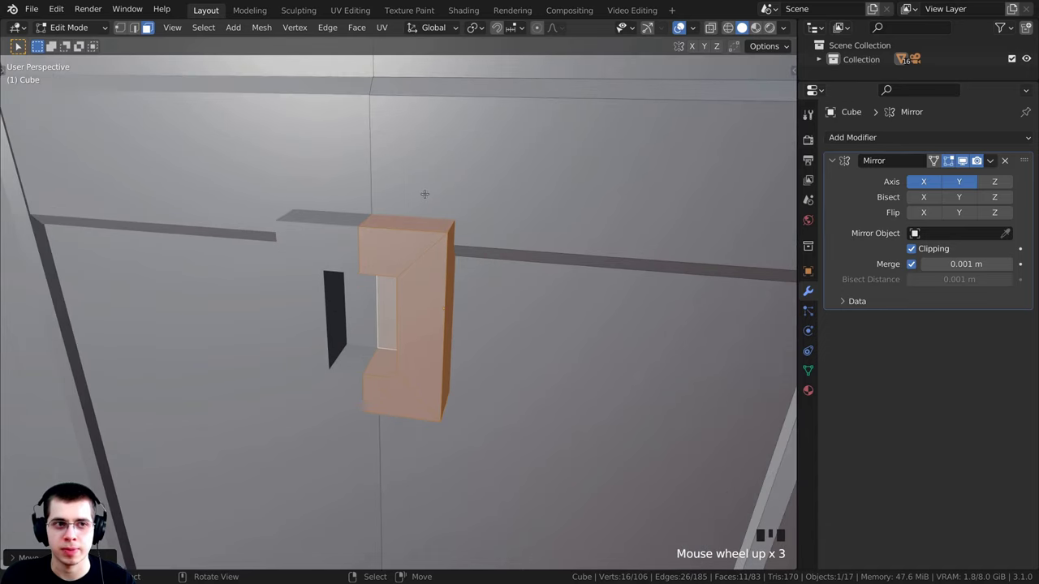
- Switch to vertex select and select the latch frame's outer edge loop
{"action": "left_click", "coordinate": [121, 29]}
{"action": "middle_click_drag", "start_coordinate": [448, 345], "coordinate": [445, 370]}
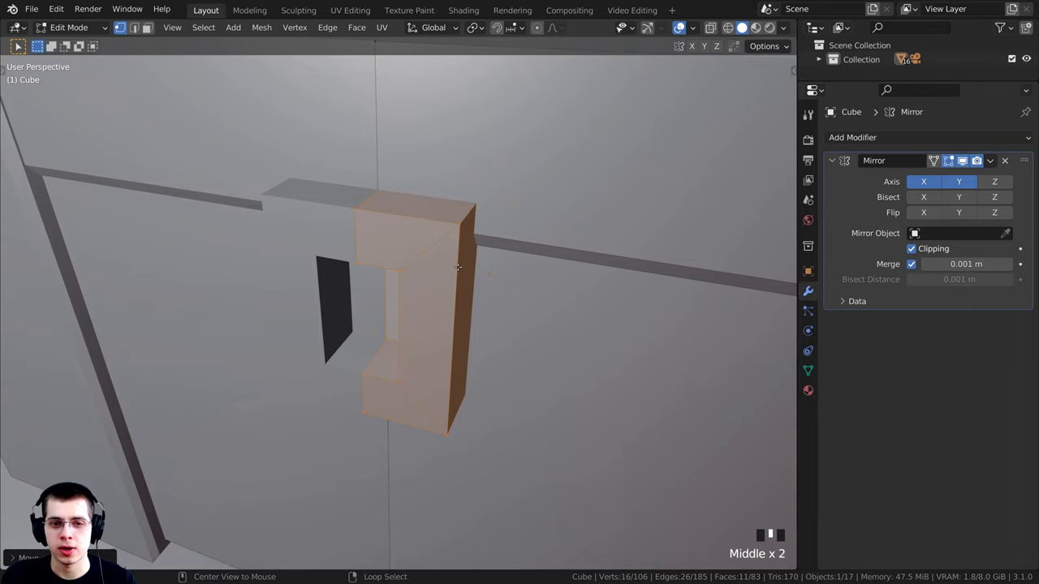
{"action": "right_click", "coordinate": [458, 268], "text": "alt"}
{"action": "middle_click_drag", "start_coordinate": [458, 268], "coordinate": [498, 295]}
- Bevel the latch frame's outer edge loop by about 0.034 m
{"action": "key", "text": "ctrl+b"}
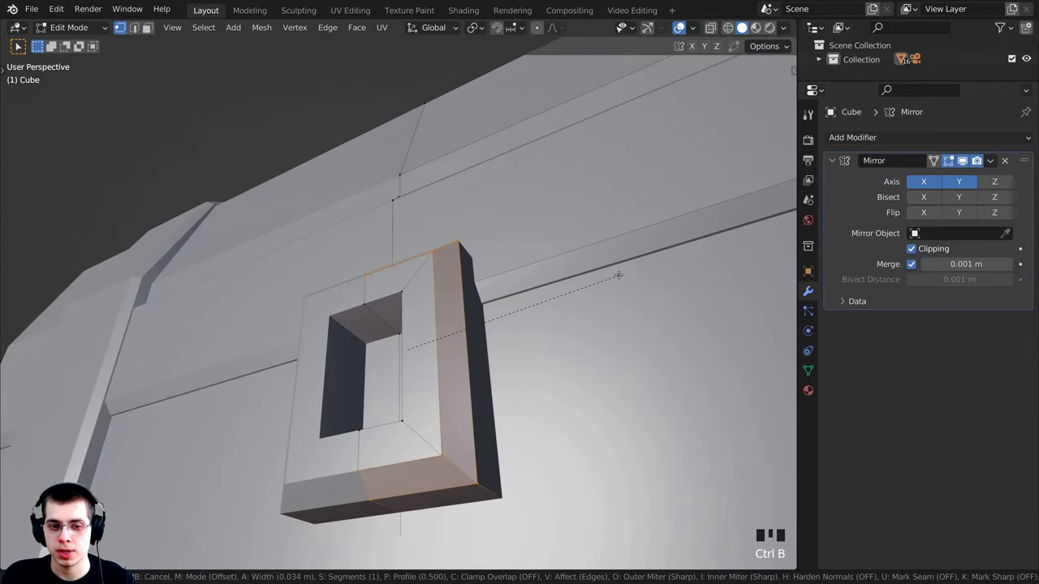
{"action": "left_click", "coordinate": [621, 275]}
{"action": "middle_click_drag", "start_coordinate": [620, 276], "coordinate": [420, 309]}
{"action": "scroll", "coordinate": [419, 308], "scroll_direction": "up", "scroll_amount": 2}
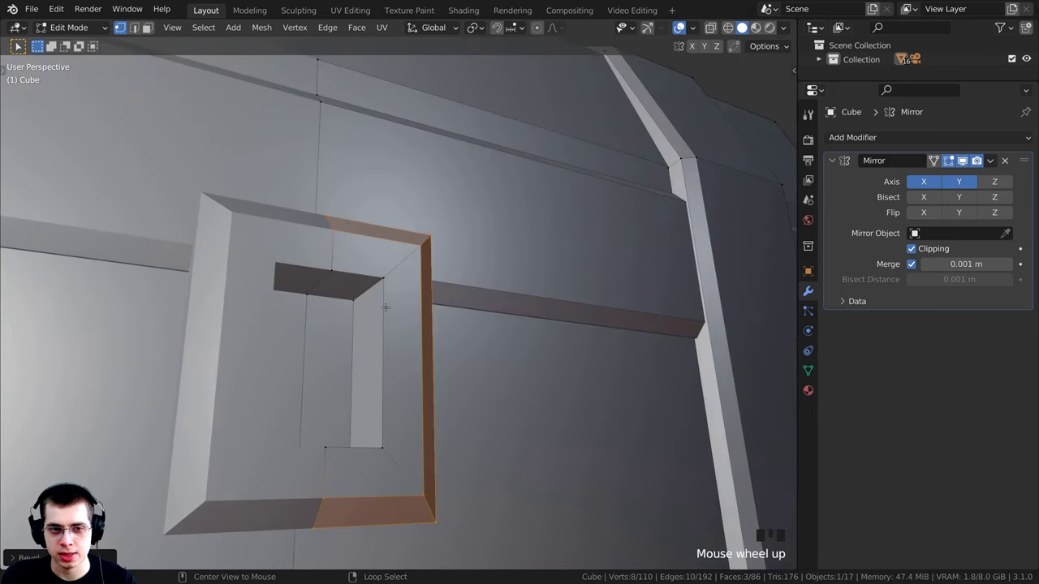
- Bevel the inner opening's edge loop, then return to Object Mode viewing the whole chest
{"action": "right_click", "coordinate": [363, 277], "text": "alt"}
{"action": "middle_click_drag", "start_coordinate": [364, 462], "coordinate": [363, 505]}
{"action": "key", "text": "ctrl+b"}
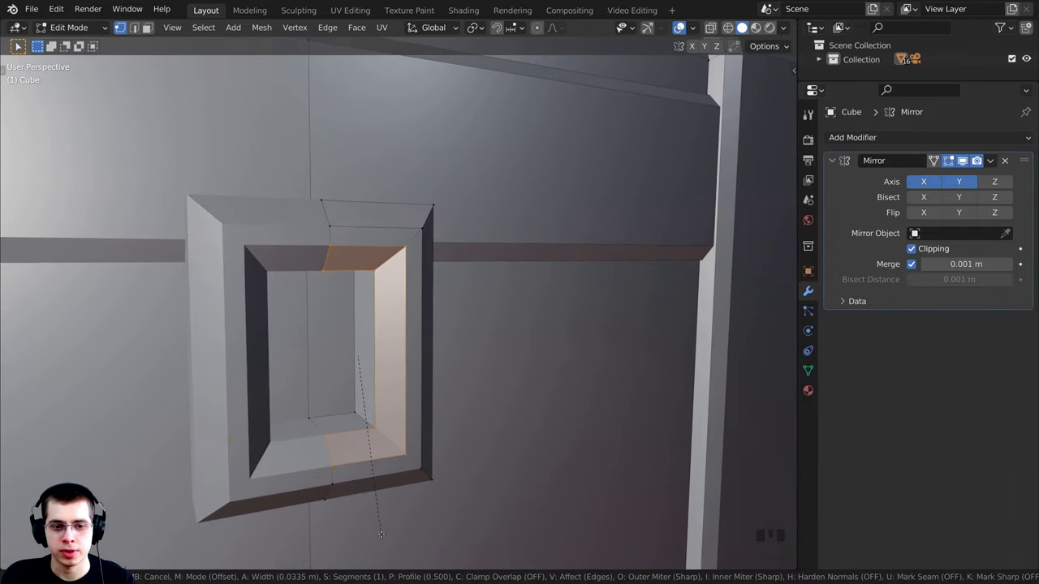
{"action": "left_click", "coordinate": [376, 532]}
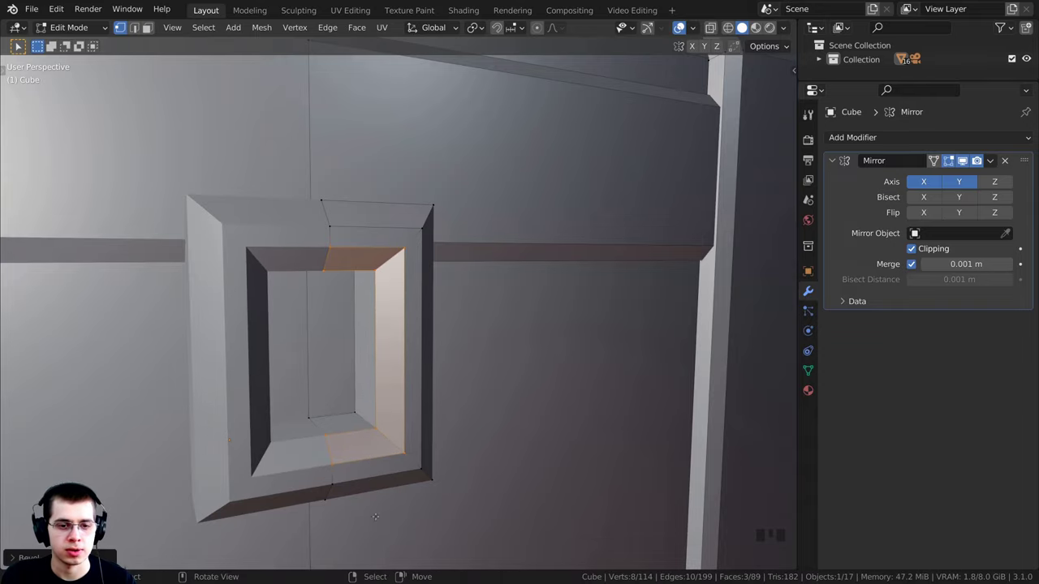
{"action": "scroll", "coordinate": [376, 520], "scroll_direction": "down", "scroll_amount": 5}
{"action": "key", "text": "Tab"}
{"action": "middle_click_drag", "start_coordinate": [376, 519], "coordinate": [382, 378]}
{"action": "scroll", "coordinate": [396, 473], "scroll_direction": "down", "scroll_amount": 3}
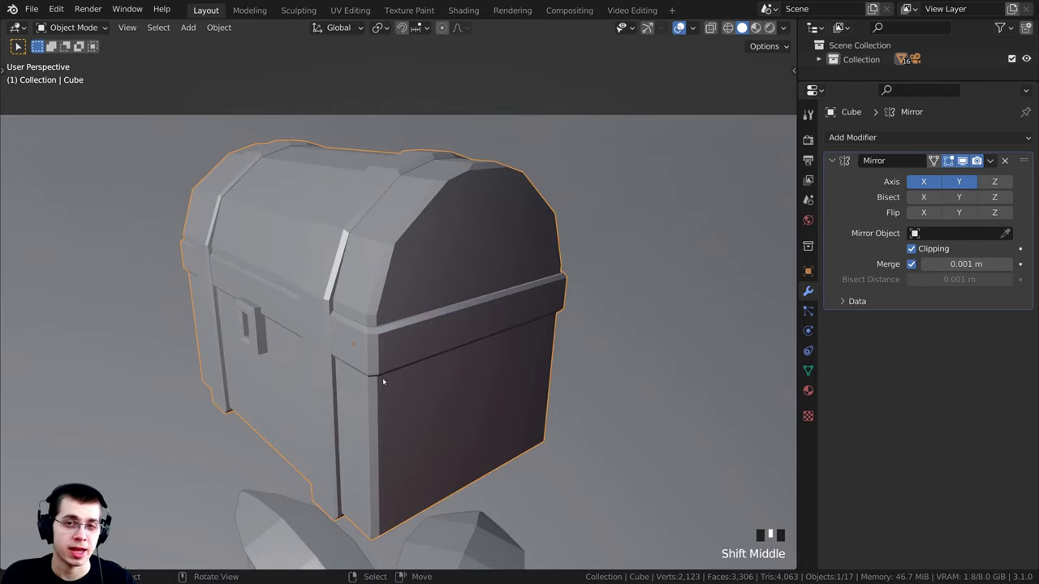
- Enter Edit Mode on the chest in face select and select the band face left of centre
{"action": "middle_click_drag", "start_coordinate": [445, 365], "coordinate": [403, 355]}
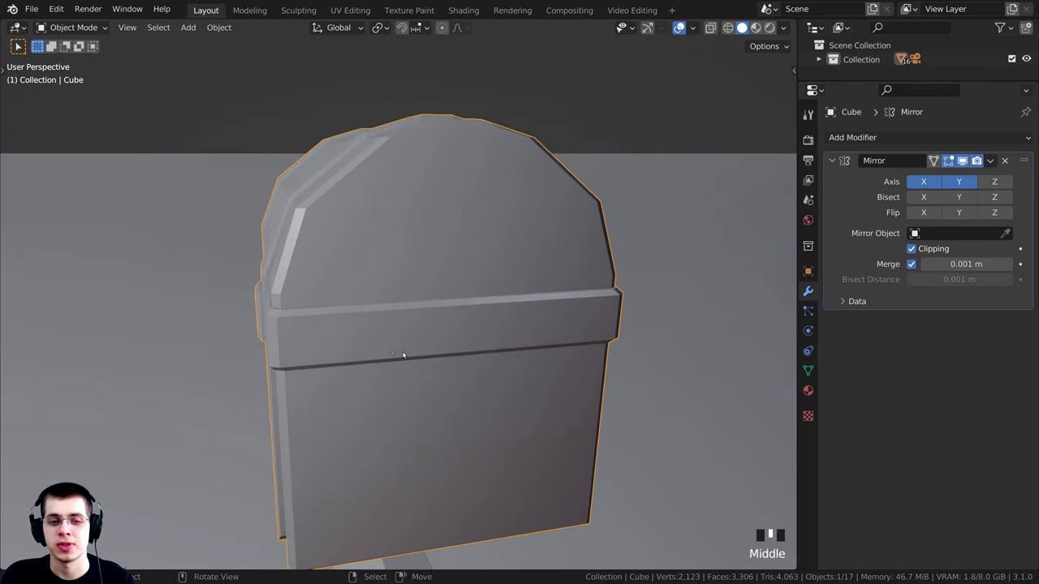
{"action": "key", "text": "Tab"}
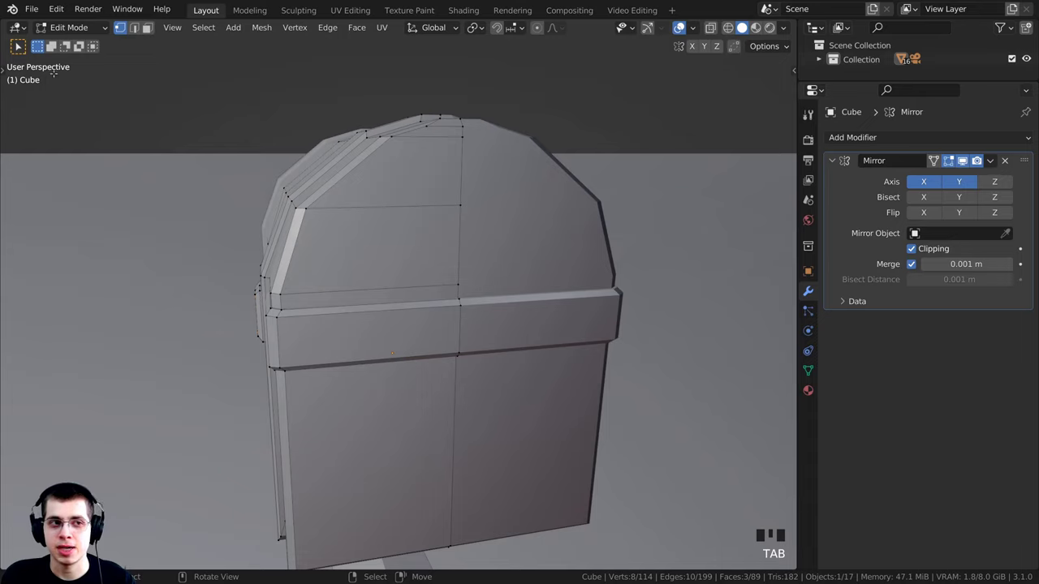
{"action": "left_click", "coordinate": [72, 28]}
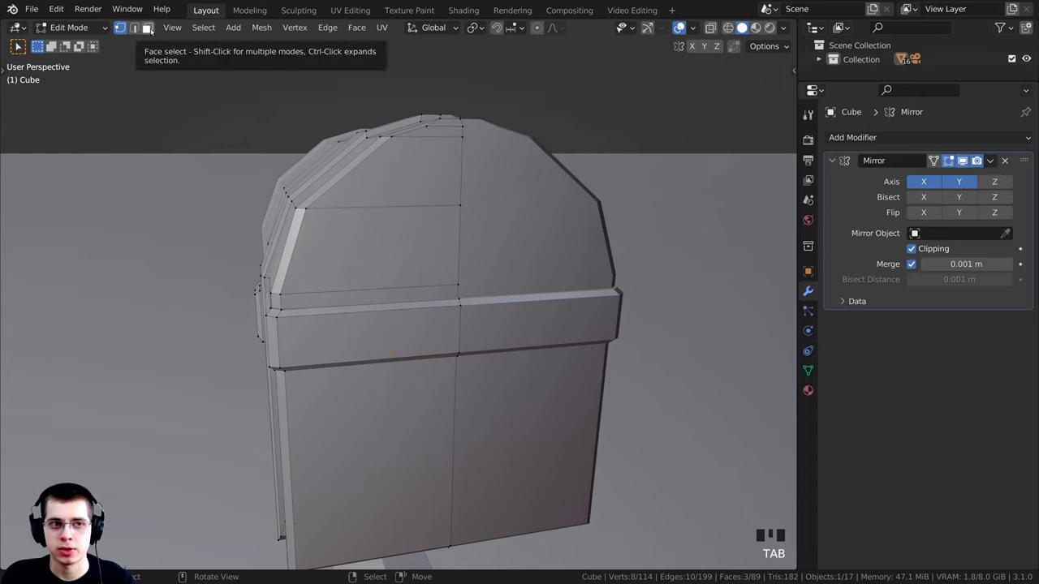
{"action": "double_click", "coordinate": [149, 28]}
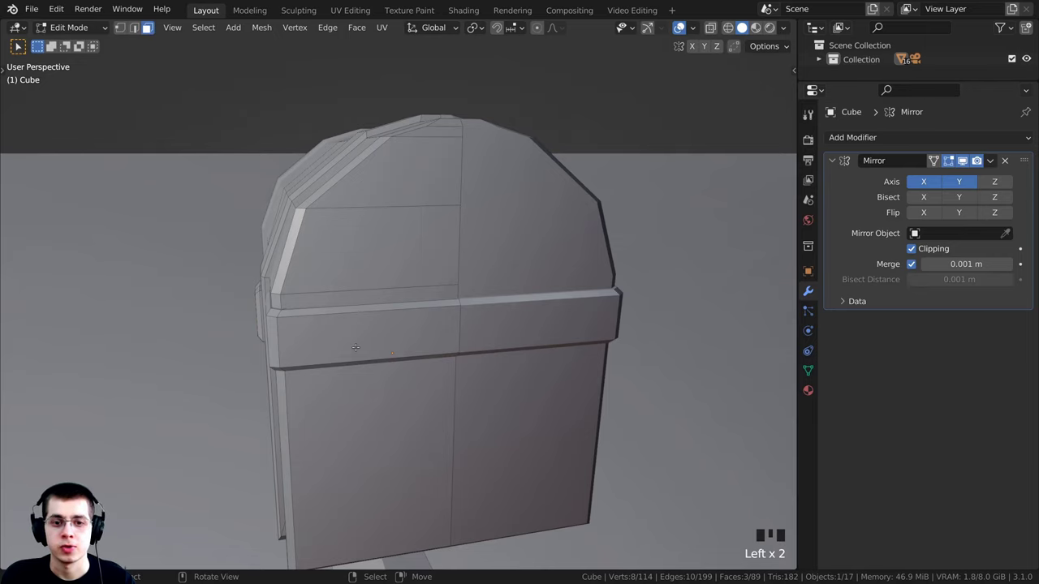
{"action": "right_click", "coordinate": [371, 331]}
{"action": "mouse_move", "coordinate": [355, 348]}
{"action": "middle_mouse_down"}
{"action": "mouse_move", "coordinate": [371, 331]}
{"action": "mouse_move", "coordinate": [349, 345]}
{"action": "middle_mouse_up"}
- Uncheck Clipping in the chest's Mirror modifier
{"action": "scroll", "coordinate": [418, 326], "scroll_direction": "up", "scroll_amount": 2}
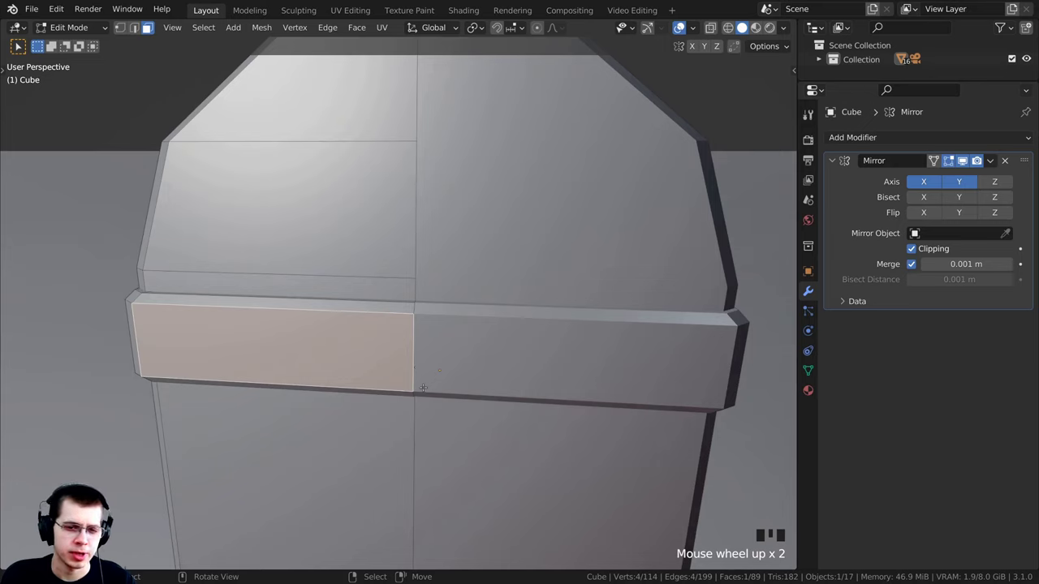
{"action": "left_click", "coordinate": [911, 250]}
{"action": "scroll", "coordinate": [455, 321], "scroll_direction": "down", "scroll_amount": 2}
{"action": "middle_click_drag", "start_coordinate": [454, 320], "coordinate": [463, 317]}
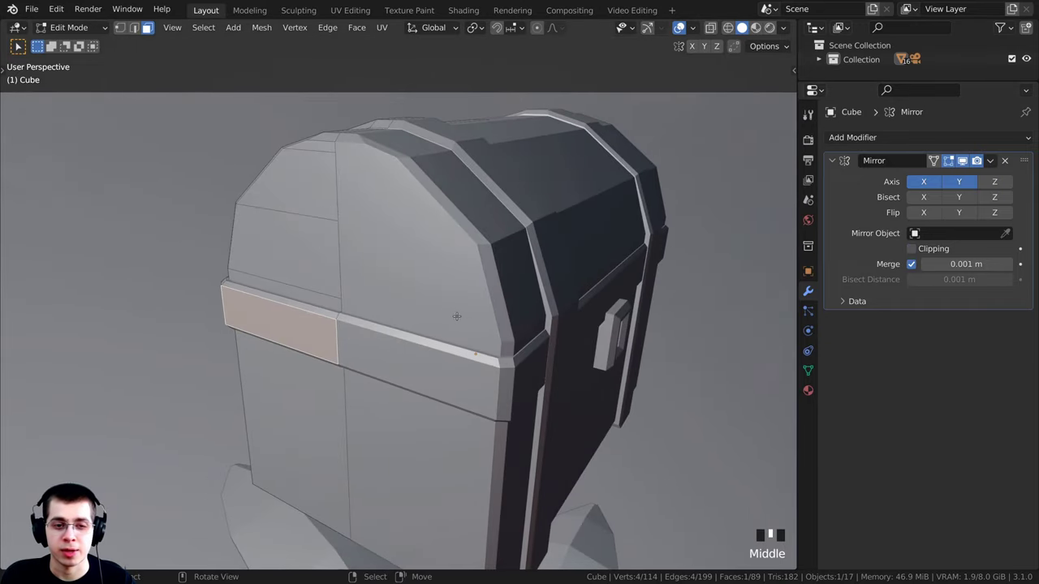
- Duplicate the selected band face, place it, and turn Mirror clipping back on
{"action": "key", "text": "shift+d"}
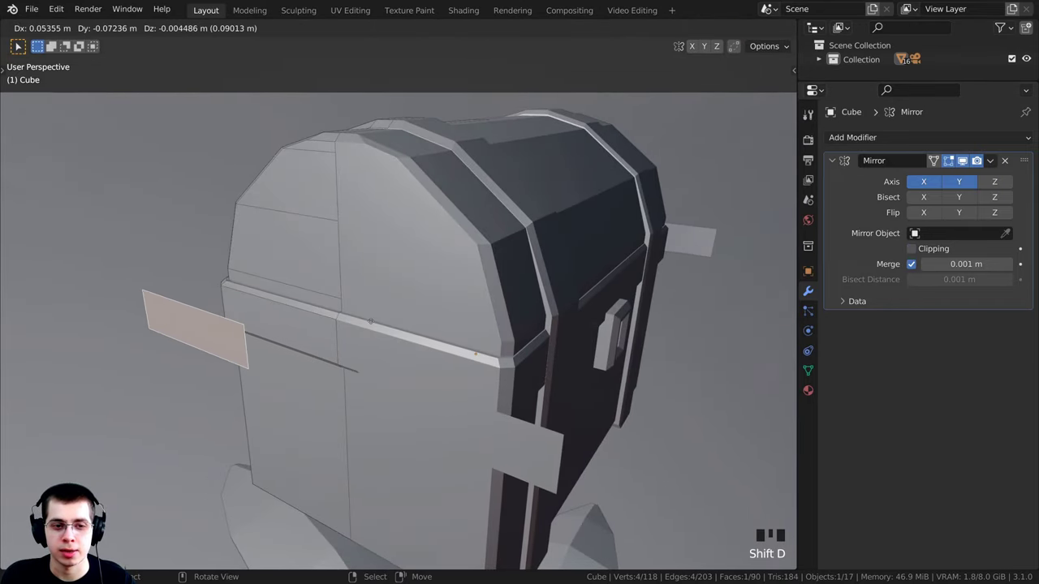
{"action": "left_click", "coordinate": [370, 322]}
{"action": "middle_click_drag", "start_coordinate": [370, 321], "coordinate": [398, 402]}
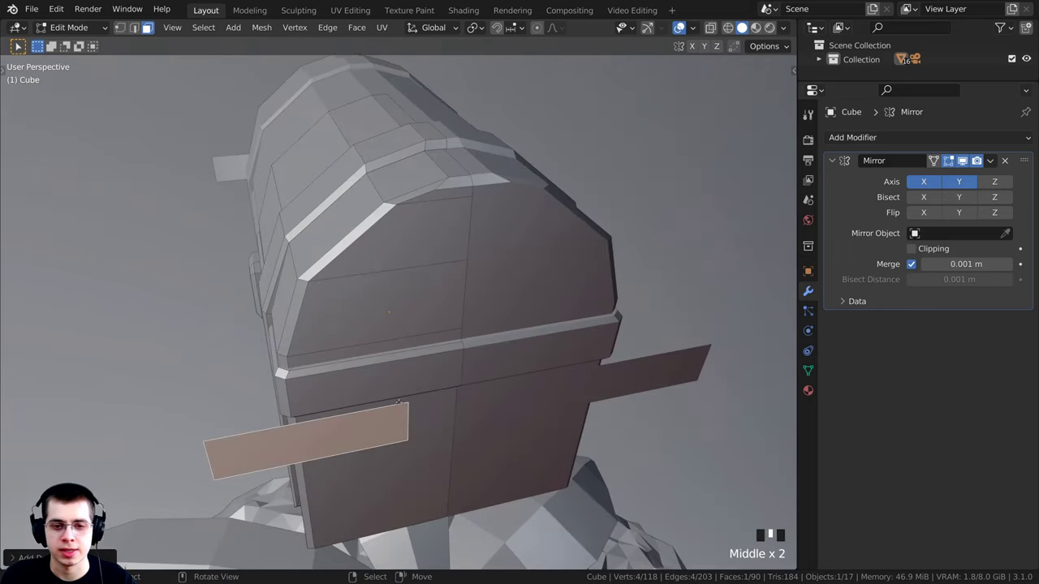
{"action": "left_click", "coordinate": [913, 250]}
{"action": "middle_click_drag", "start_coordinate": [568, 325], "coordinate": [660, 248]}
{"action": "scroll", "coordinate": [677, 326], "scroll_direction": "up", "scroll_amount": 2}
- Scale the duplicated face down, narrow it along Y, then shrink it evenly into a small square
{"action": "key", "text": "s"}
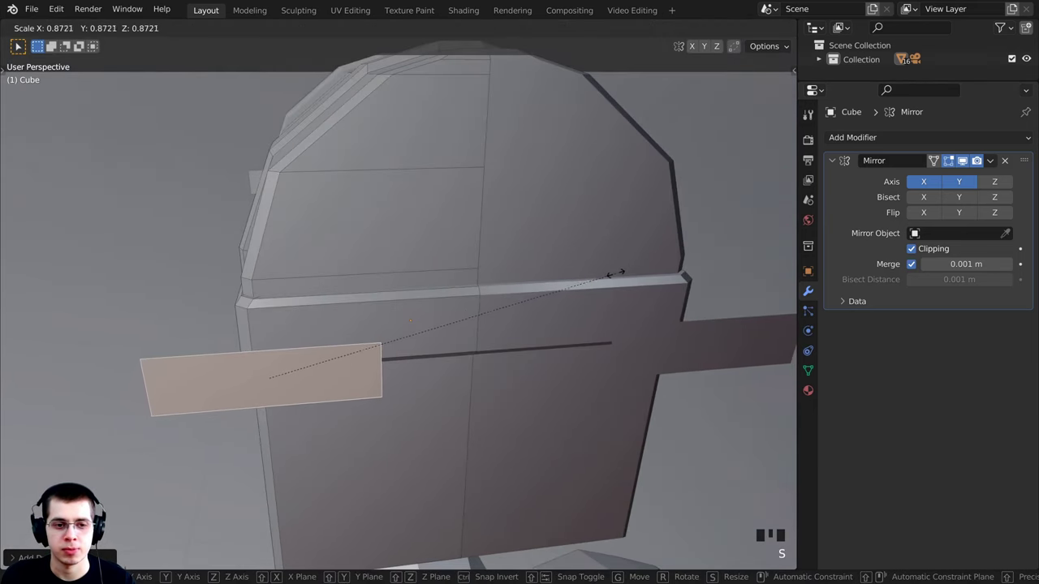
{"action": "left_click", "coordinate": [578, 289]}
{"action": "middle_click_drag", "start_coordinate": [586, 294], "coordinate": [587, 256]}
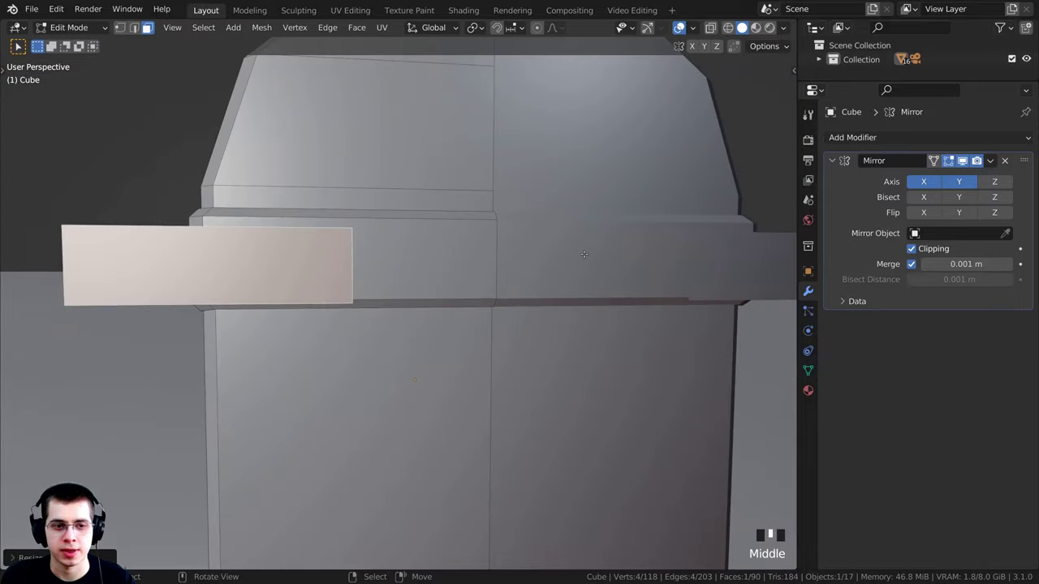
{"action": "scroll", "coordinate": [586, 257], "scroll_direction": "down", "scroll_amount": 1}
{"action": "key", "text": "s"}
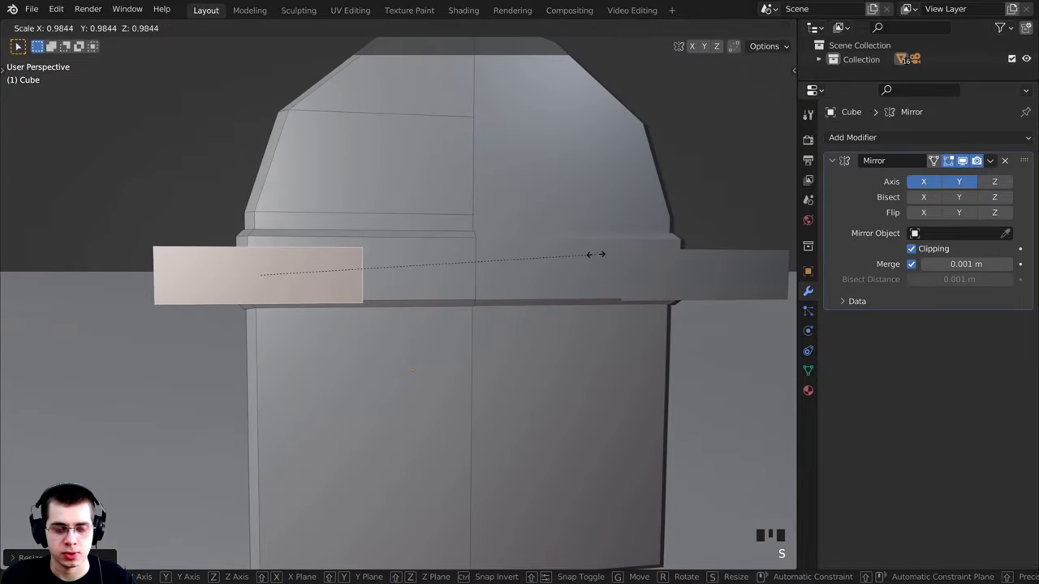
{"action": "key", "text": "y"}
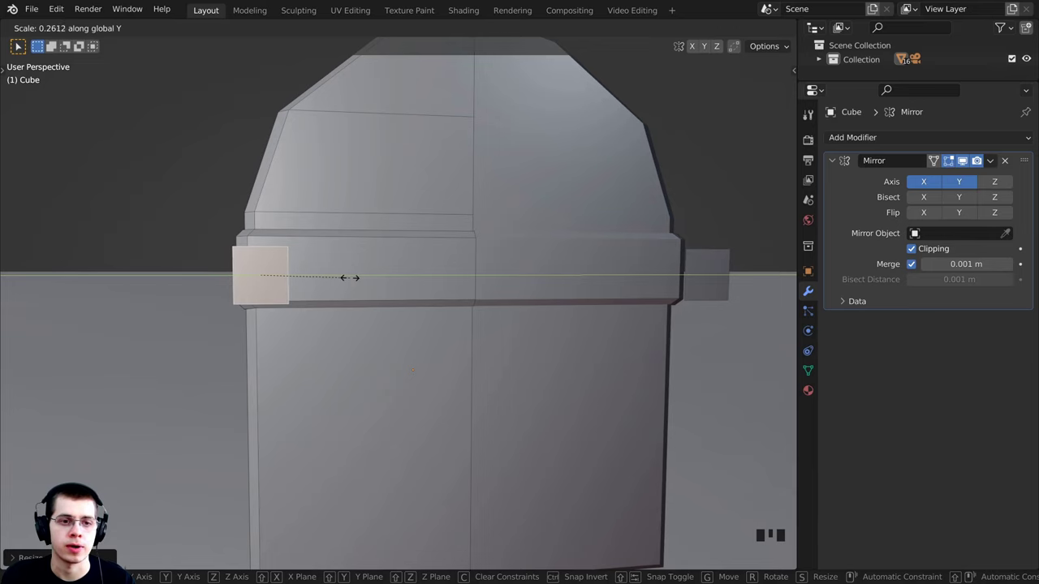
{"action": "left_click", "coordinate": [349, 277]}
{"action": "key", "text": "s"}
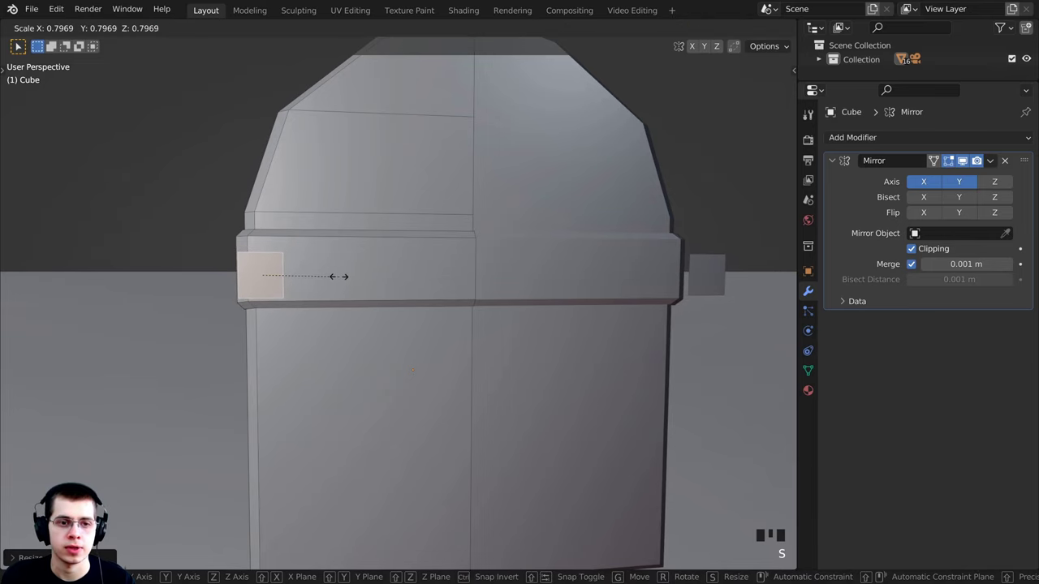
{"action": "left_click", "coordinate": [339, 276]}
{"action": "middle_click_drag", "start_coordinate": [326, 271], "coordinate": [318, 294]}
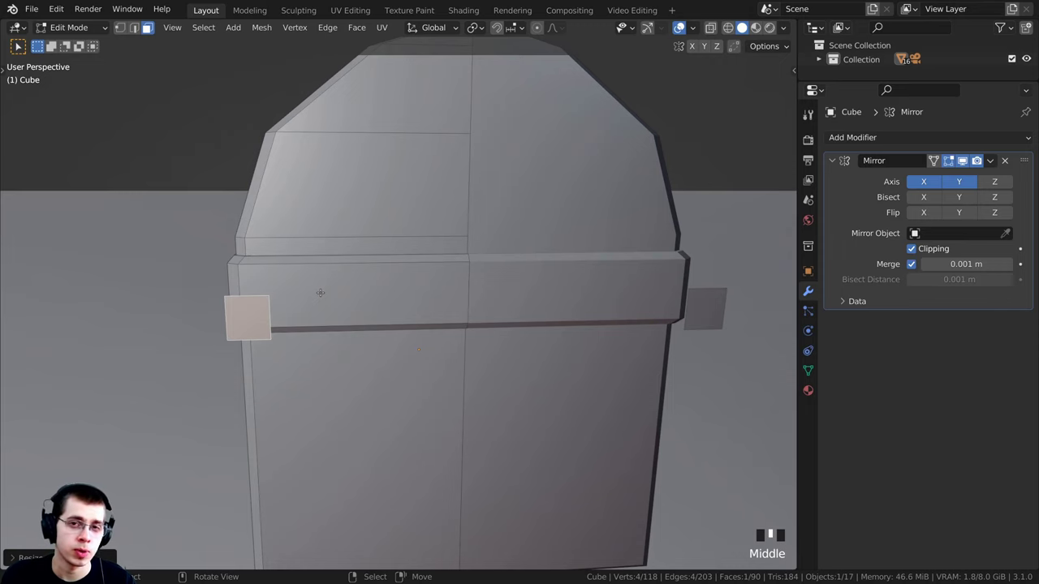
- In top view, move the selected edge up and to the left
{"action": "key", "text": "KP_7"}
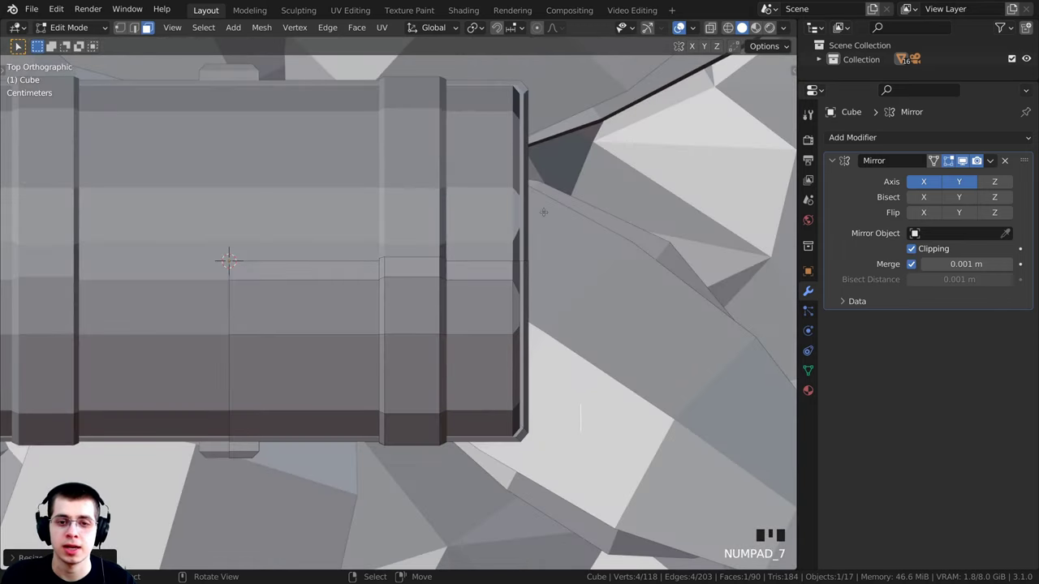
{"action": "middle_click_drag", "start_coordinate": [677, 455], "coordinate": [565, 456], "text": "shift"}
{"action": "scroll", "coordinate": [565, 456], "scroll_direction": "up", "scroll_amount": 1}
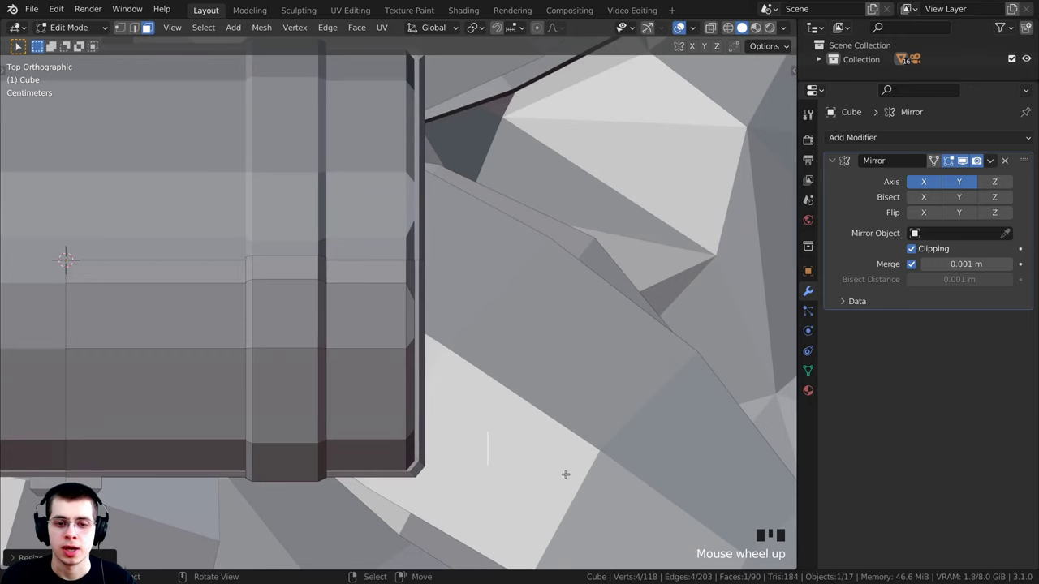
{"action": "key", "text": "g"}
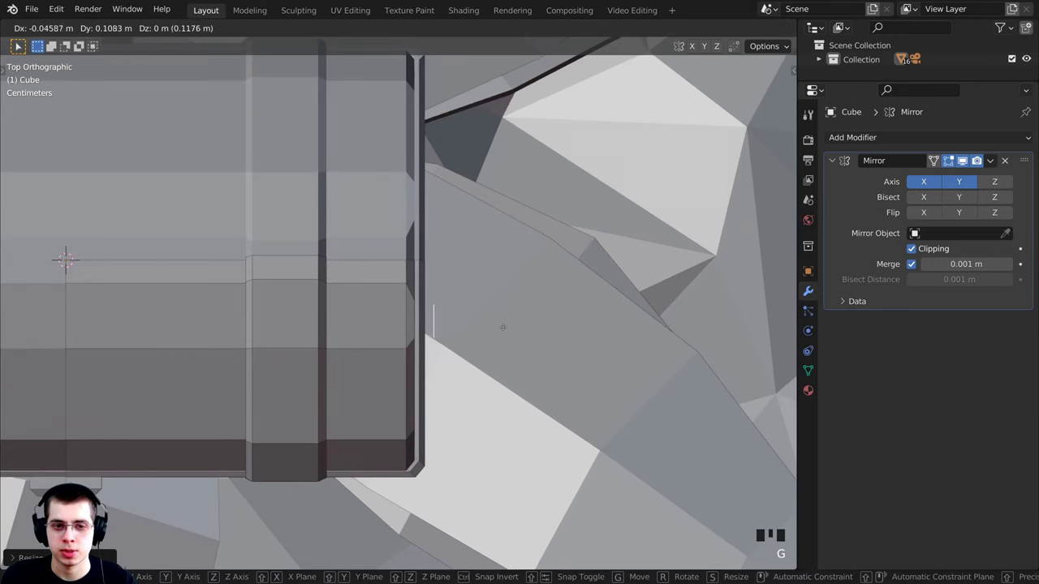
{"action": "left_click", "coordinate": [486, 315]}
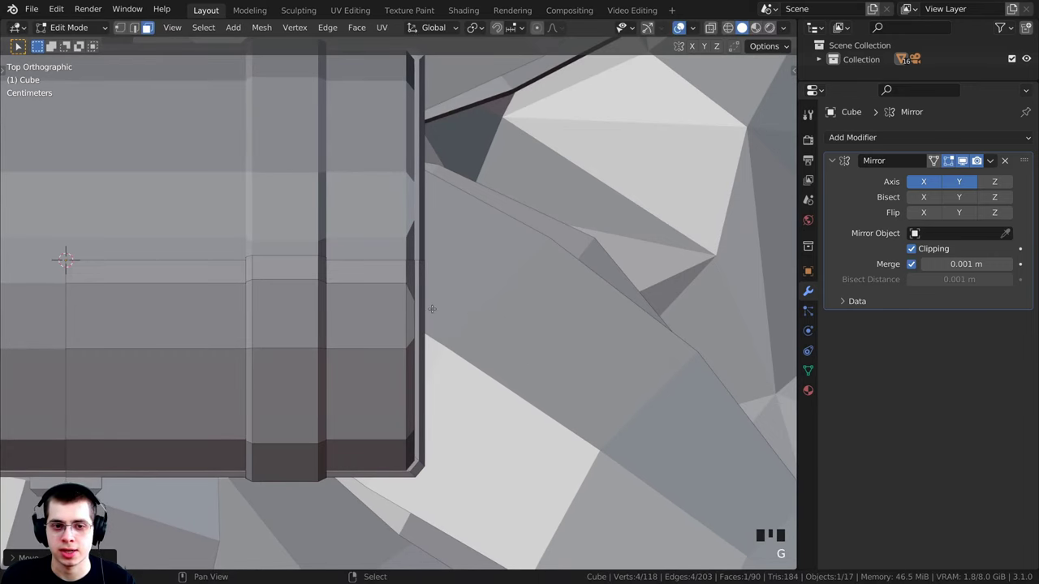
{"action": "scroll", "coordinate": [383, 329], "scroll_direction": "up", "scroll_amount": 2}
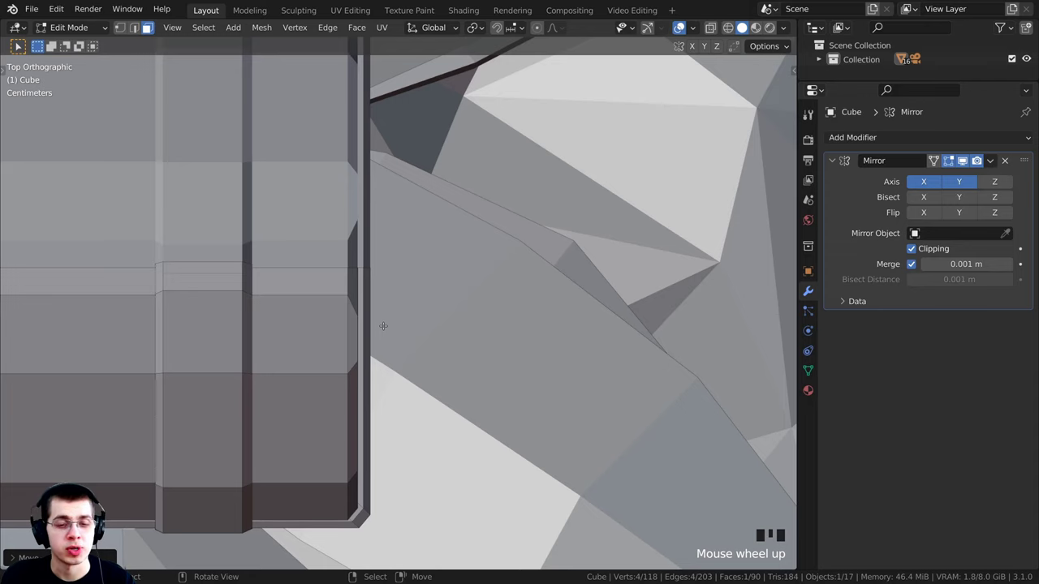
- Extrude the small face outward twice from the chest's band
{"action": "key", "text": "e"}
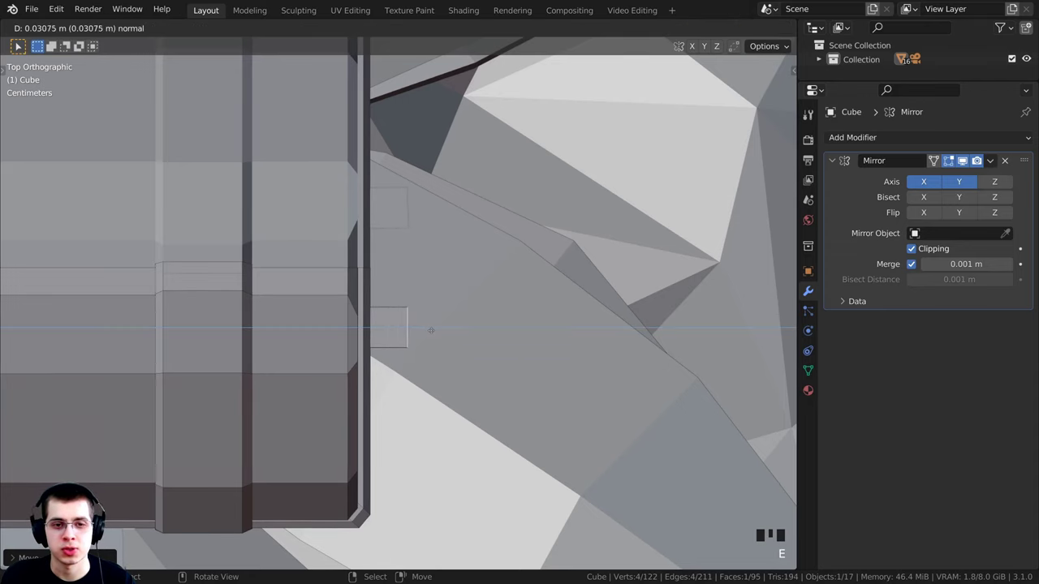
{"action": "left_click", "coordinate": [432, 331]}
{"action": "scroll", "coordinate": [426, 326], "scroll_direction": "up", "scroll_amount": 2}
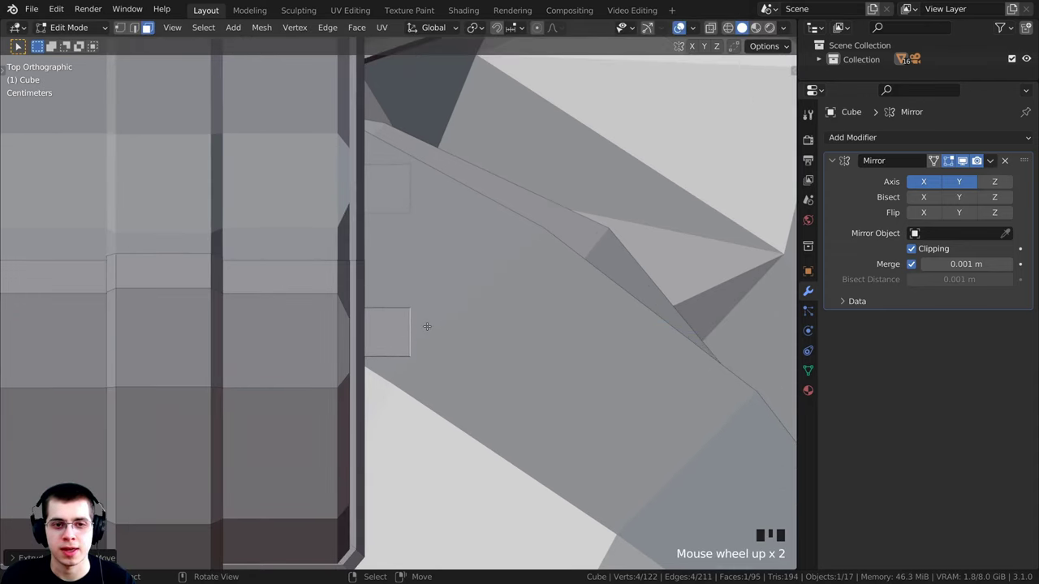
{"action": "key", "text": "e"}
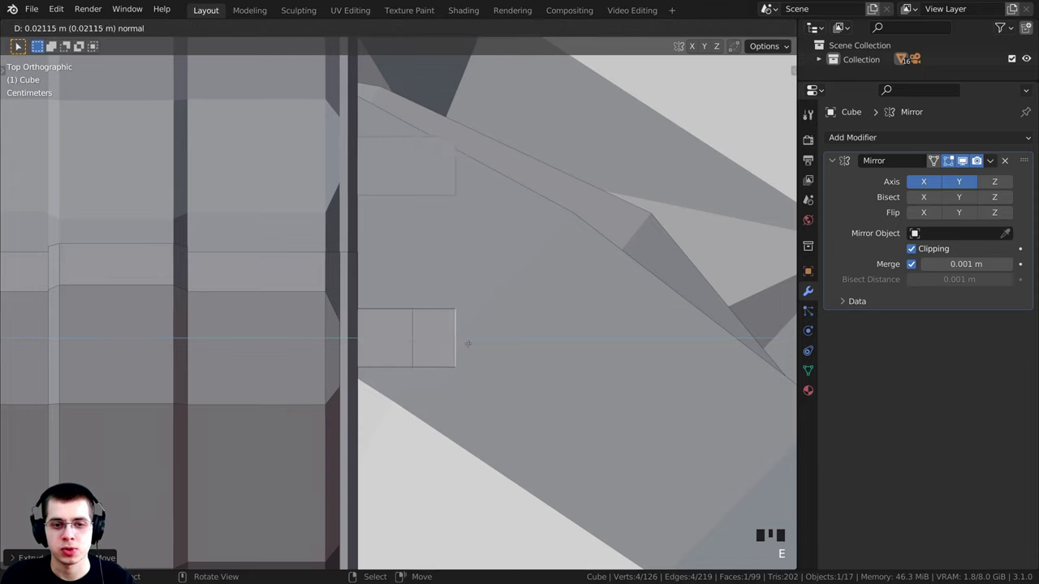
{"action": "left_click", "coordinate": [474, 344]}
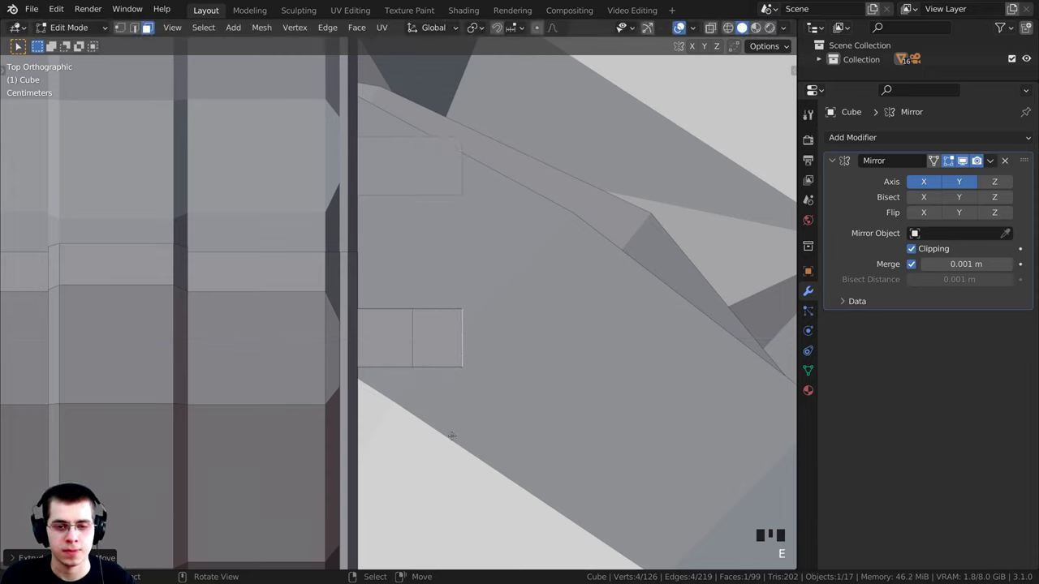
- Rotate, move and extrude further end segments to bend the piece into a hook curve
{"action": "key", "text": "r"}
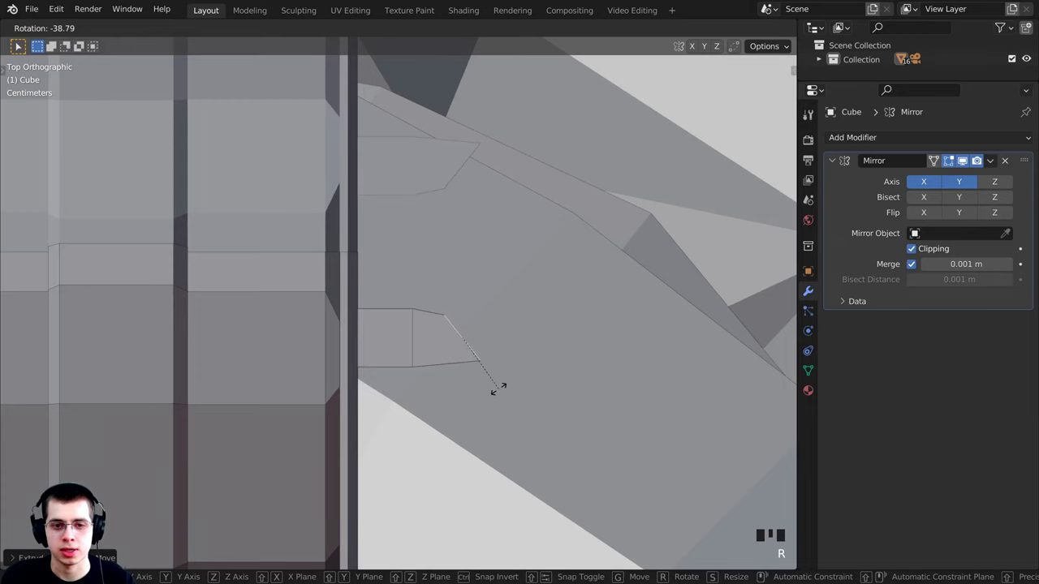
{"action": "left_click", "coordinate": [499, 390]}
{"action": "key", "text": "g"}
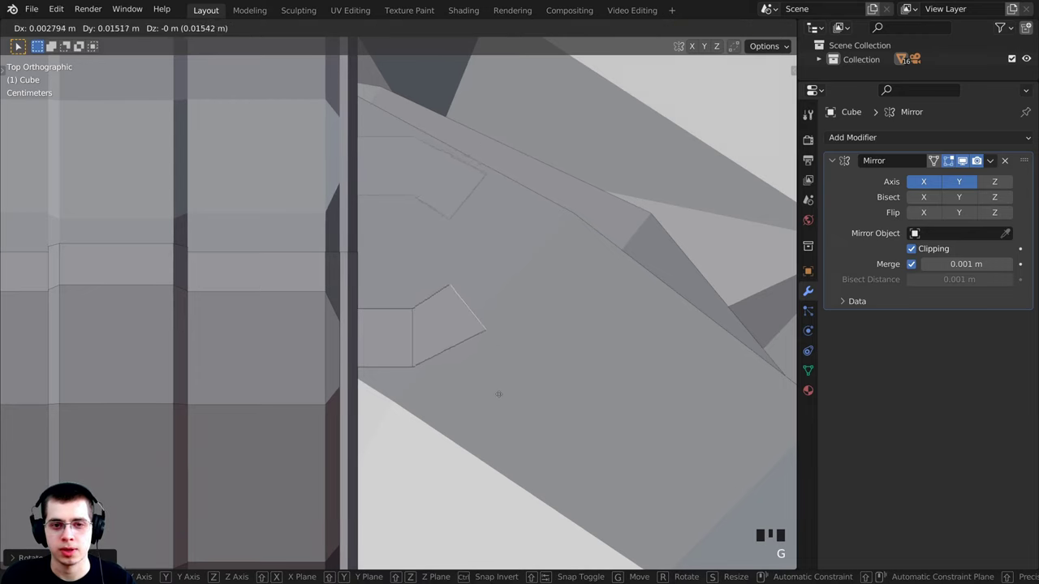
{"action": "left_click", "coordinate": [498, 395]}
{"action": "key", "text": "e"}
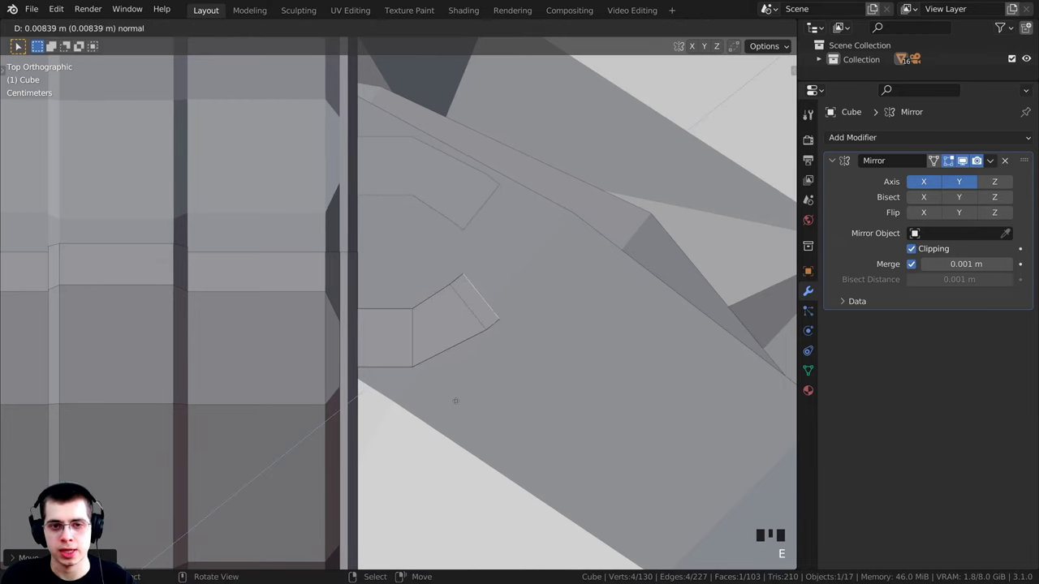
{"action": "left_click", "coordinate": [470, 380]}
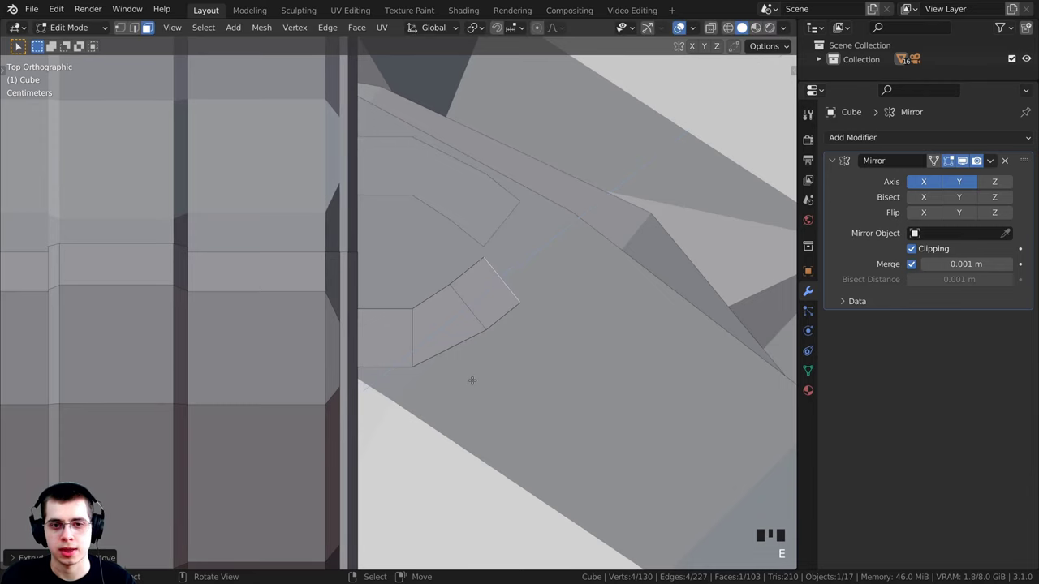
{"action": "key", "text": "r"}
{"action": "left_click", "coordinate": [544, 358]}
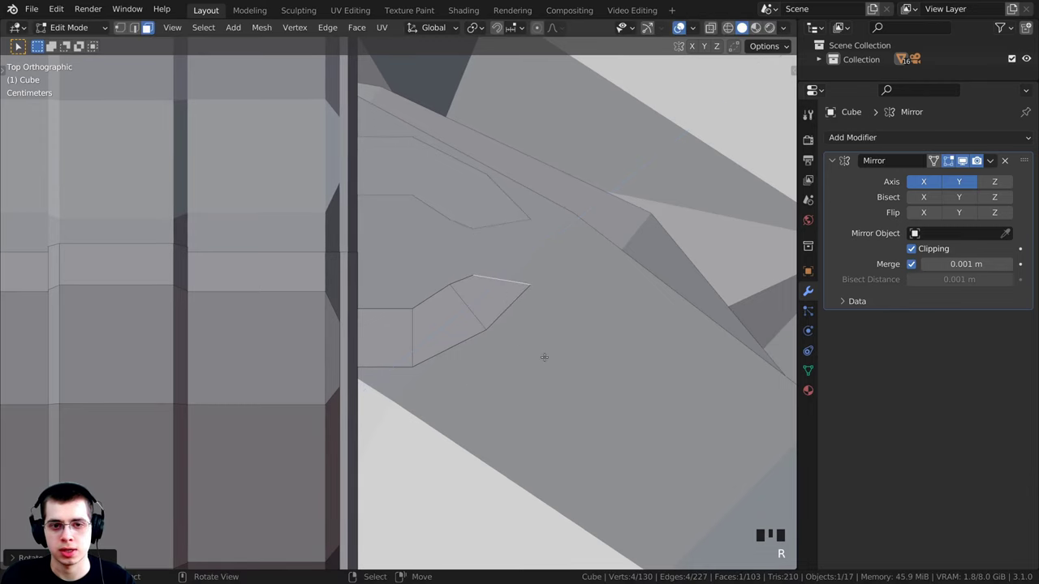
{"action": "key", "text": "g"}
{"action": "key", "text": "g"}
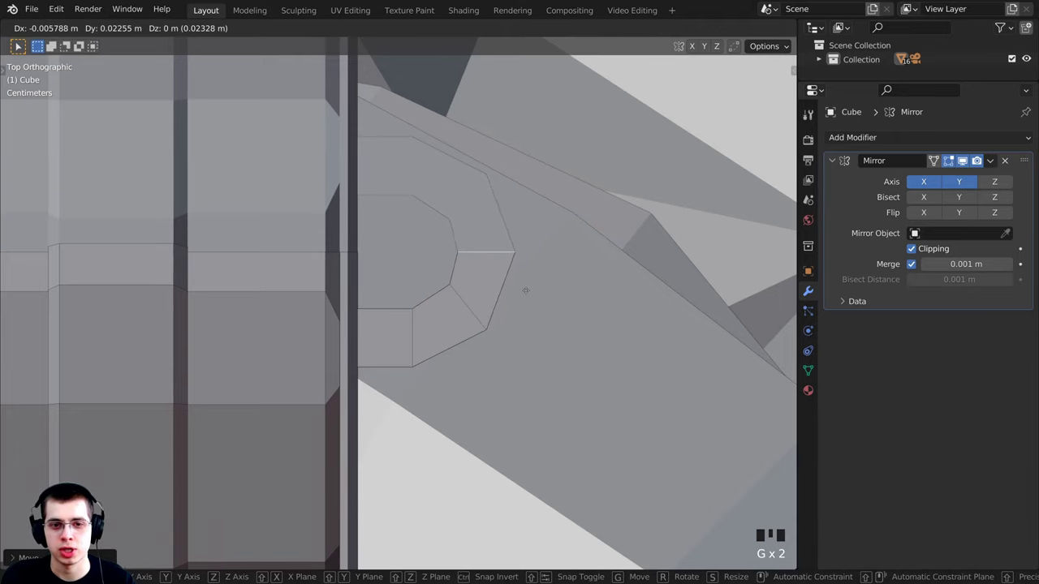
{"action": "left_click", "coordinate": [525, 286]}
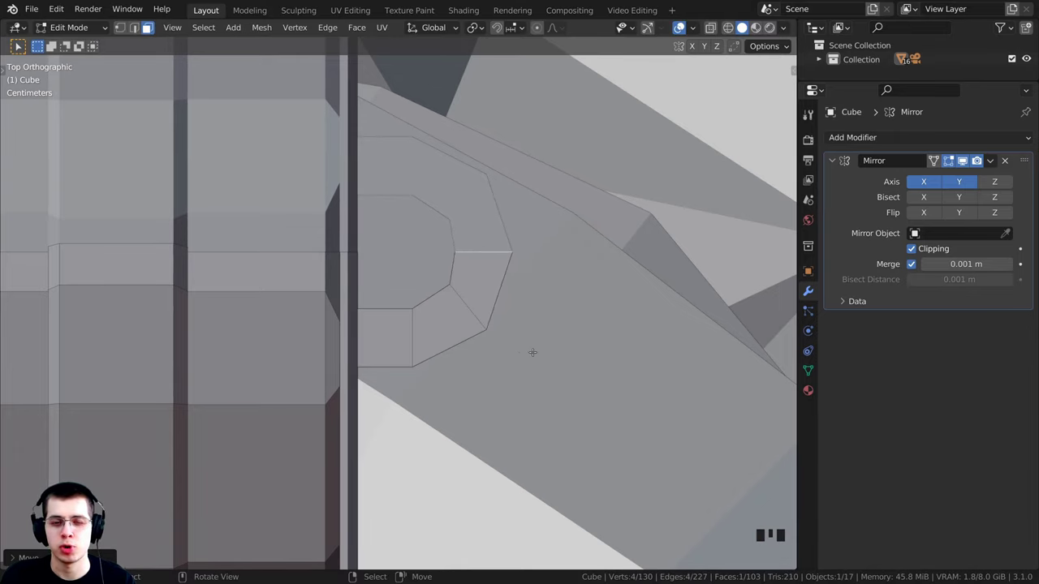
- Delete the selected face of the hook using X > Faces
{"action": "middle_click_drag", "start_coordinate": [533, 352], "coordinate": [454, 297]}
{"action": "scroll", "coordinate": [464, 297], "scroll_direction": "up", "scroll_amount": 2}
{"action": "scroll", "coordinate": [408, 294], "scroll_direction": "up", "scroll_amount": 3}
{"action": "scroll", "coordinate": [430, 263], "scroll_direction": "down", "scroll_amount": 1}
{"action": "scroll", "coordinate": [416, 262], "scroll_direction": "up", "scroll_amount": 3}
{"action": "scroll", "coordinate": [421, 297], "scroll_direction": "down", "scroll_amount": 3}
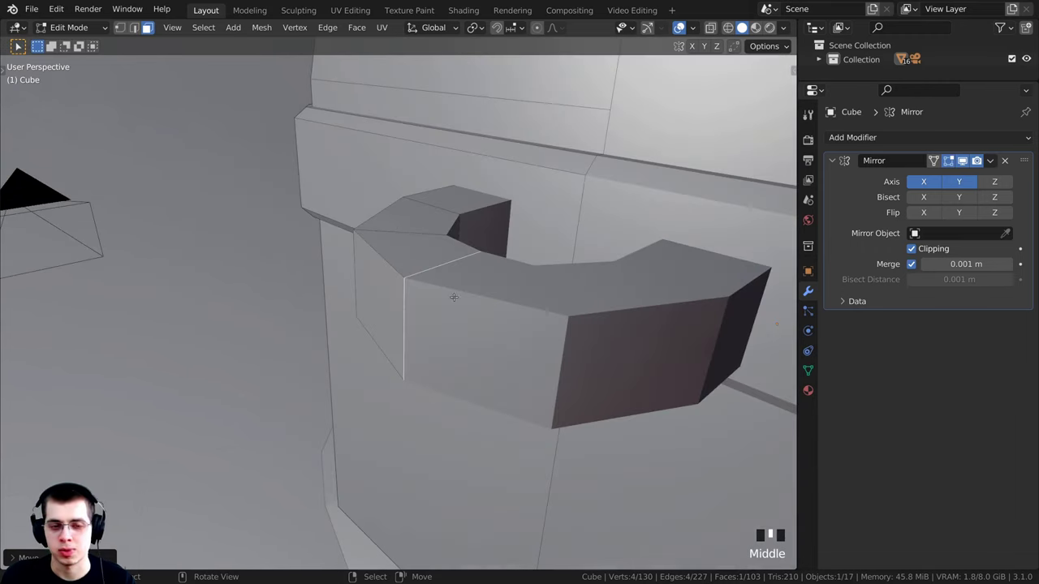
{"action": "key", "text": "x"}
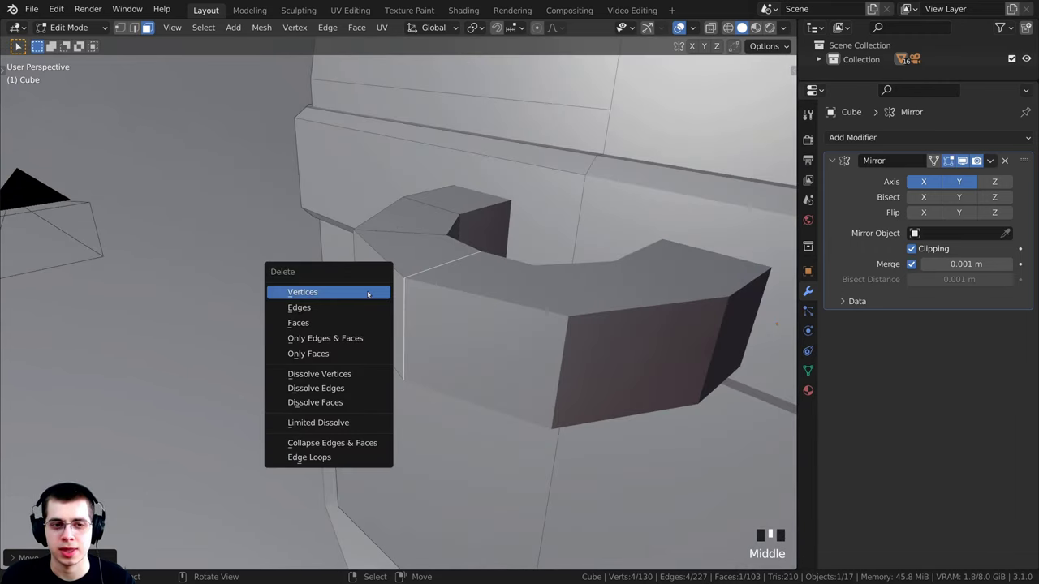
{"action": "left_click", "coordinate": [305, 325]}
{"action": "middle_click_drag", "start_coordinate": [305, 326], "coordinate": [415, 307]}
{"action": "scroll", "coordinate": [458, 322], "scroll_direction": "up", "scroll_amount": 3}
{"action": "scroll", "coordinate": [319, 314], "scroll_direction": "down", "scroll_amount": 1}
{"action": "scroll", "coordinate": [456, 349], "scroll_direction": "down", "scroll_amount": 2}
{"action": "scroll", "coordinate": [416, 307], "scroll_direction": "down", "scroll_amount": 2}
{"action": "scroll", "coordinate": [414, 302], "scroll_direction": "up", "scroll_amount": 3}
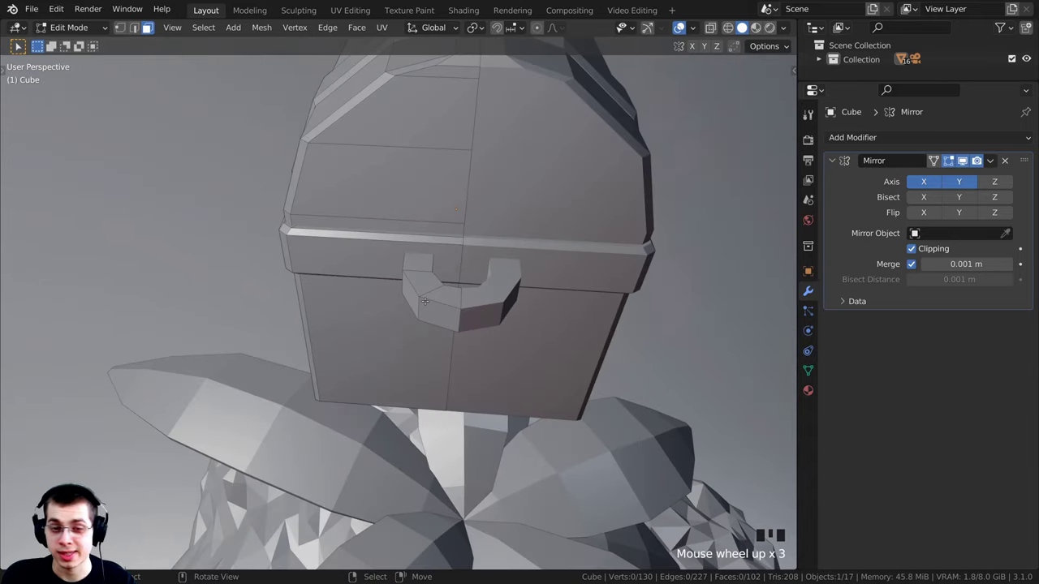
- Select the whole lock piece, scale it down and move it into position
{"action": "key", "text": "l"}
{"action": "middle_click_drag", "start_coordinate": [424, 298], "coordinate": [592, 132]}
{"action": "key", "text": "s"}
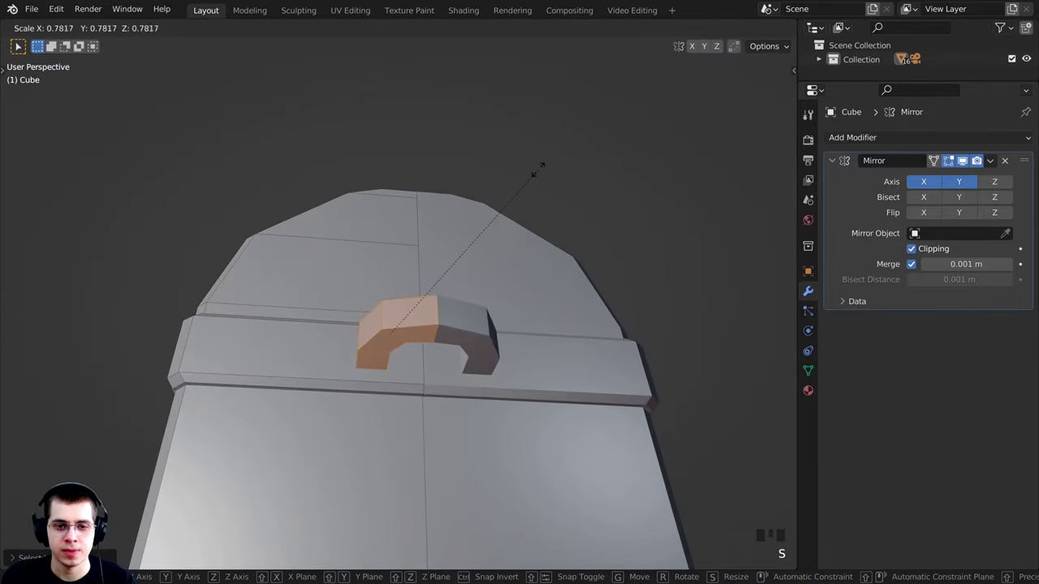
{"action": "left_click", "coordinate": [508, 188]}
{"action": "middle_click_drag", "start_coordinate": [508, 188], "coordinate": [458, 341]}
{"action": "key", "text": "g"}
{"action": "left_click", "coordinate": [434, 394]}
{"action": "middle_click_drag", "start_coordinate": [374, 353], "coordinate": [294, 371], "text": "shift"}
{"action": "scroll", "coordinate": [366, 333], "scroll_direction": "up", "scroll_amount": 6}
- Move the end face of the hook's lower arm along X to reach the chest's side
{"action": "right_click", "coordinate": [349, 366]}
{"action": "scroll", "coordinate": [295, 371], "scroll_direction": "up", "scroll_amount": 2}
{"action": "key", "text": "g"}
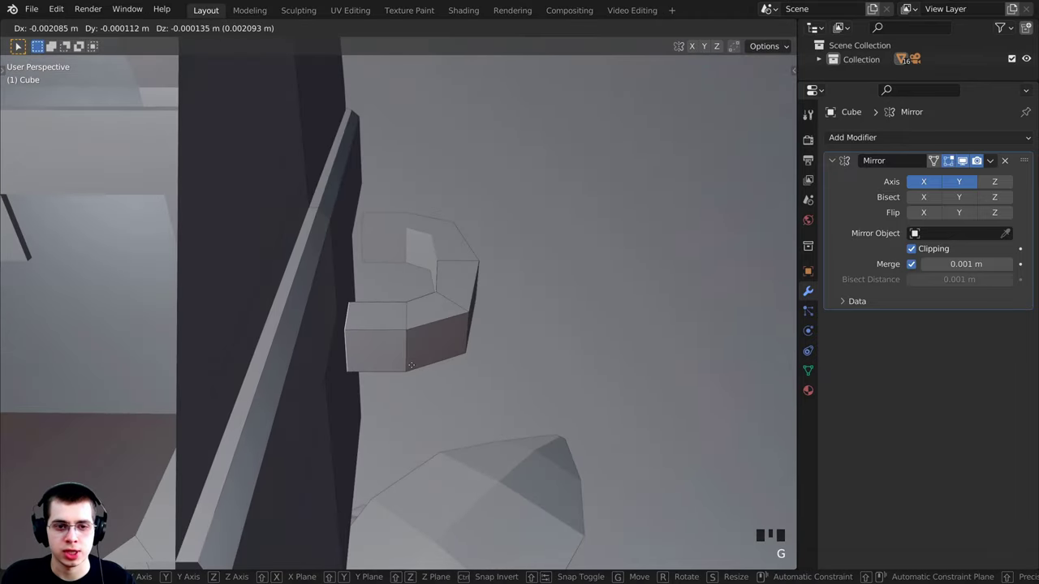
{"action": "key", "text": "x"}
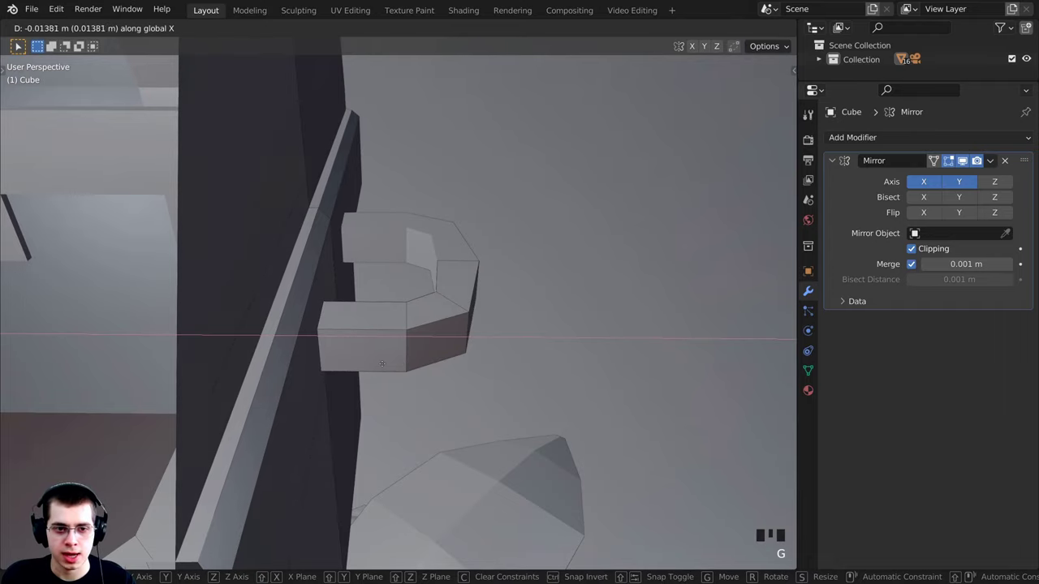
{"action": "left_click", "coordinate": [366, 363]}
{"action": "middle_click_drag", "start_coordinate": [366, 363], "coordinate": [253, 358]}
{"action": "scroll", "coordinate": [332, 371], "scroll_direction": "down", "scroll_amount": 2}
{"action": "scroll", "coordinate": [422, 259], "scroll_direction": "down", "scroll_amount": 5}
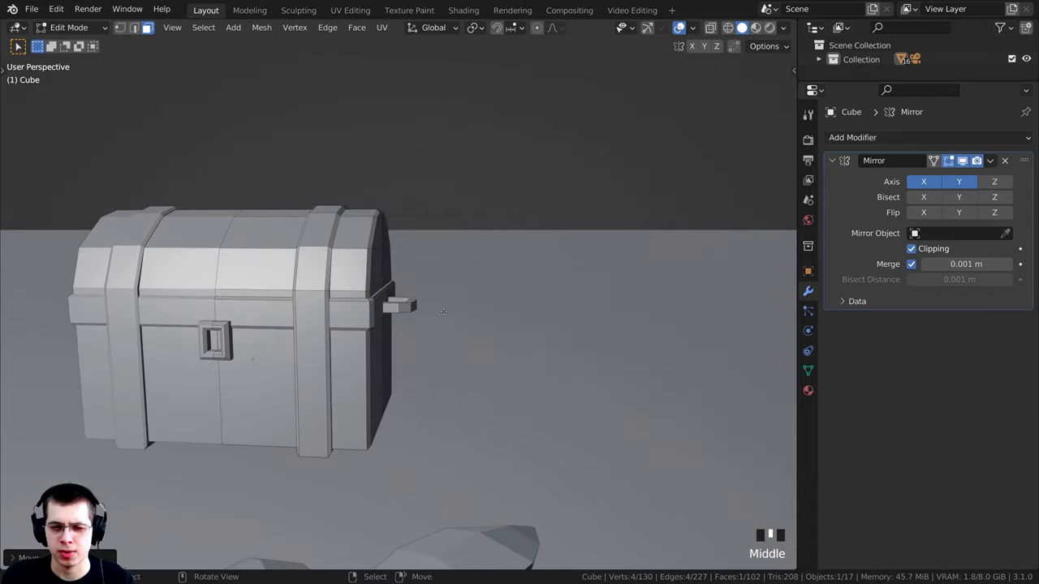
- Select all connected faces of the side knob on the chest
{"action": "middle_click_drag", "start_coordinate": [443, 311], "coordinate": [423, 306]}
{"action": "scroll", "coordinate": [422, 307], "scroll_direction": "up", "scroll_amount": 4}
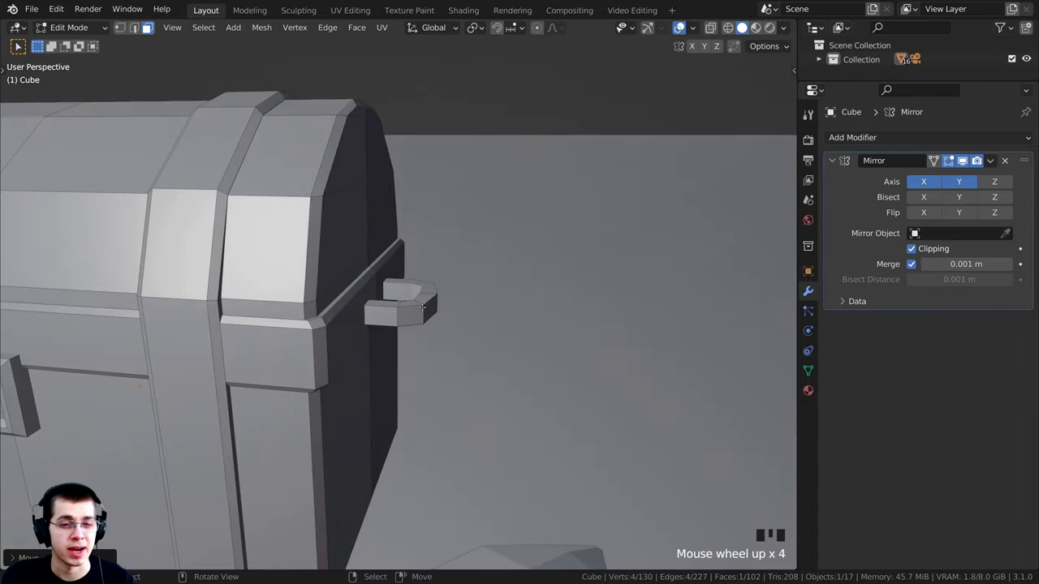
{"action": "scroll", "coordinate": [422, 307], "scroll_direction": "up", "scroll_amount": 2}
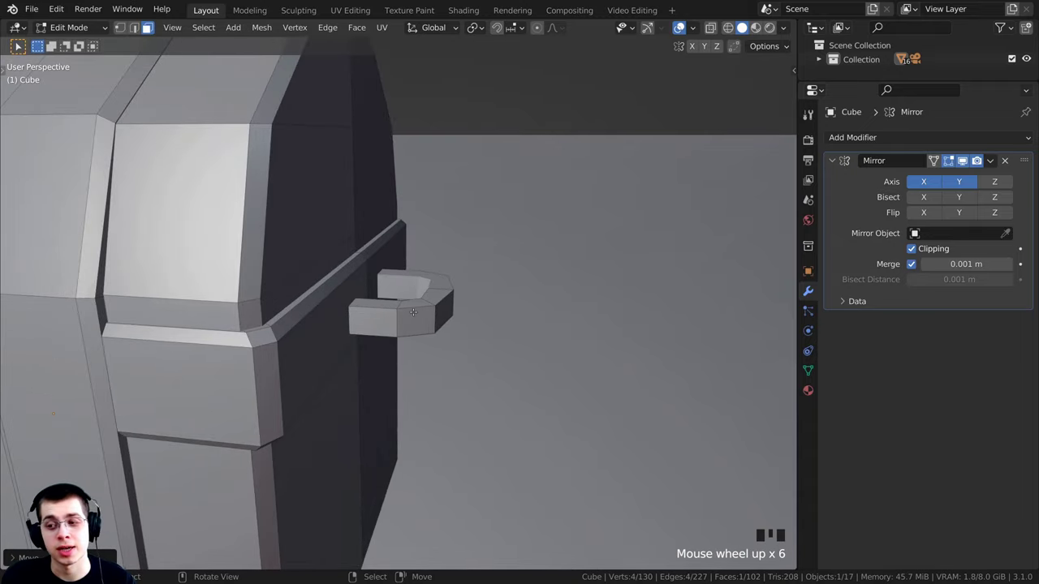
{"action": "key", "text": "l"}
{"action": "middle_click_drag", "start_coordinate": [413, 312], "coordinate": [426, 292]}
{"action": "scroll", "coordinate": [425, 292], "scroll_direction": "up", "scroll_amount": 1}
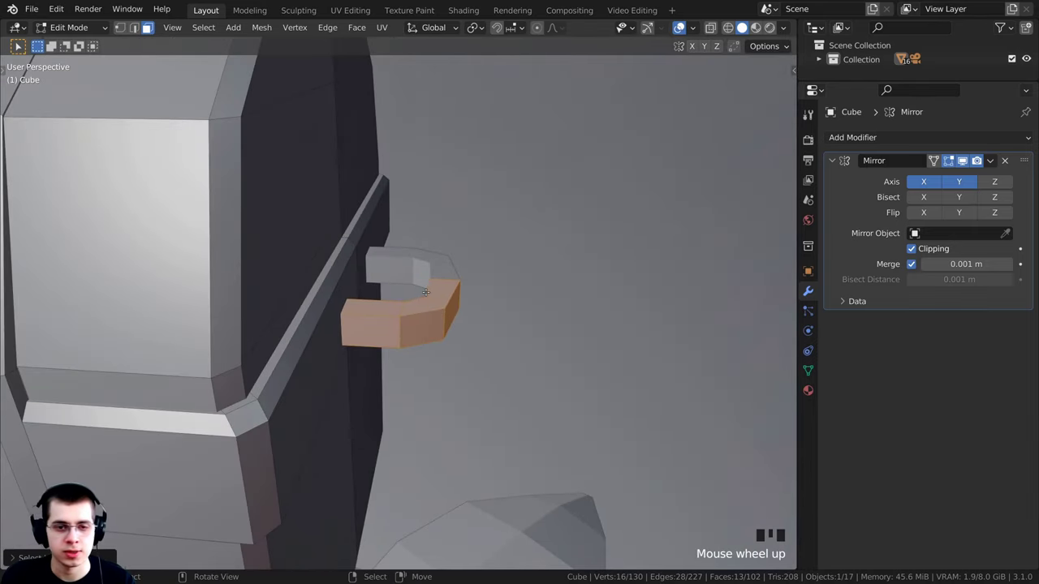
- In front view, tilt the small side piece and move it into place
{"action": "key", "text": "KP_1"}
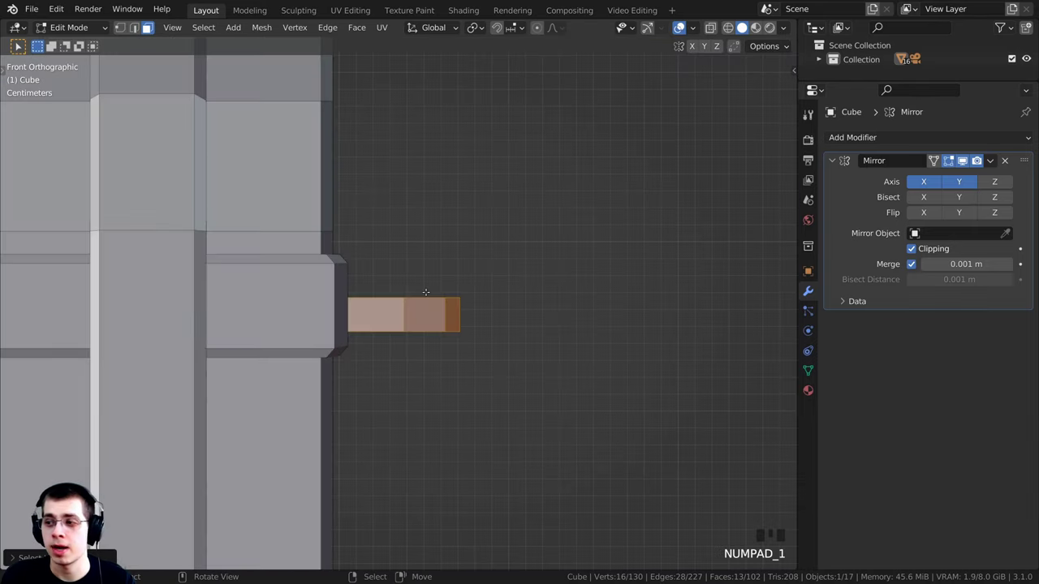
{"action": "scroll", "coordinate": [464, 290], "scroll_direction": "down", "scroll_amount": 3}
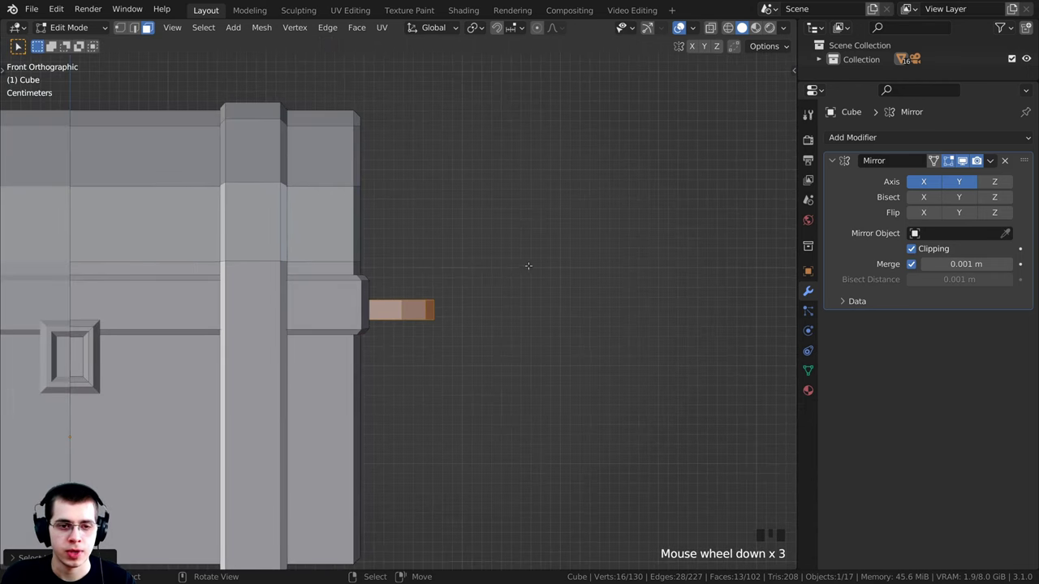
{"action": "key", "text": "r"}
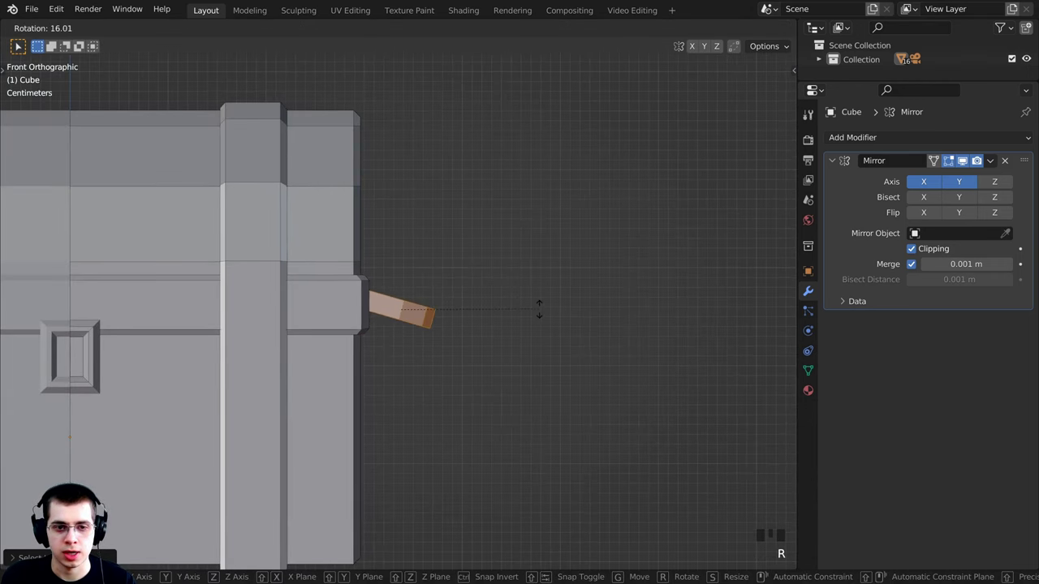
{"action": "left_click", "coordinate": [524, 353]}
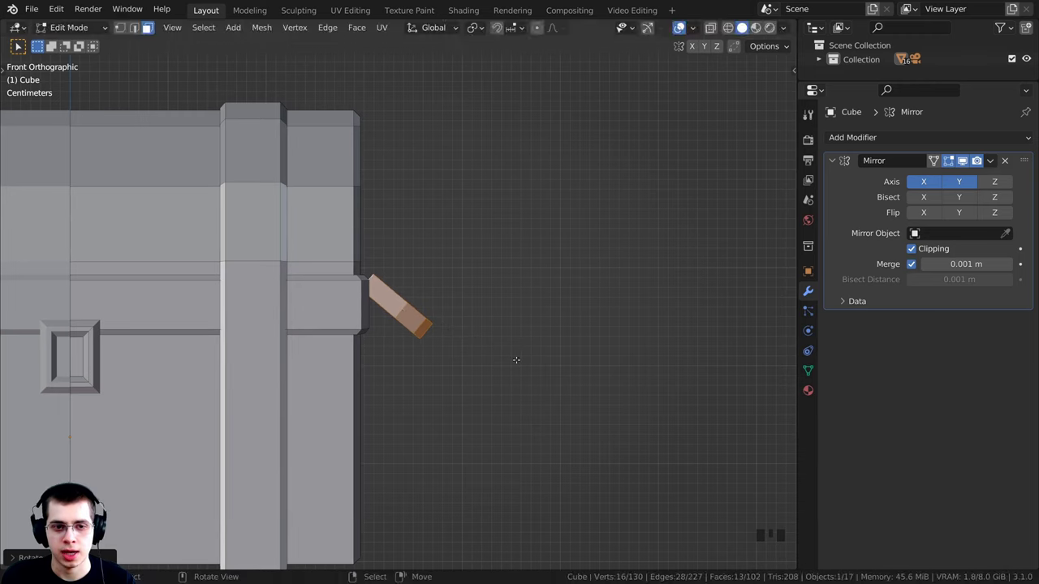
{"action": "key", "text": "g"}
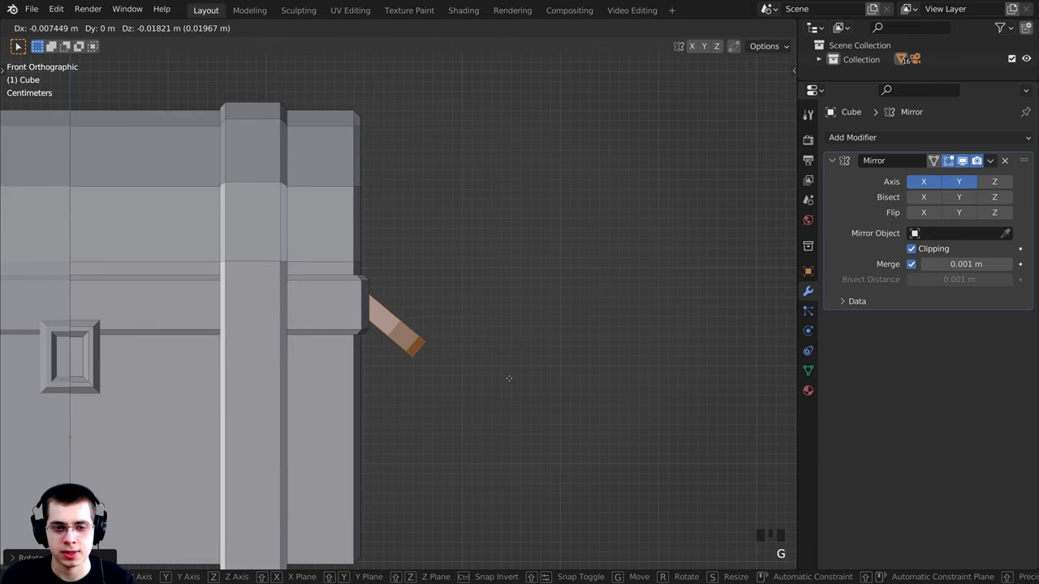
{"action": "left_click", "coordinate": [509, 378]}
{"action": "middle_click_drag", "start_coordinate": [504, 376], "coordinate": [430, 423]}
- Return to Object Mode and save Low Poly Island.blend
{"action": "key", "text": "Tab"}
{"action": "key", "text": "ctrl+s"}
{"action": "middle_click_drag", "start_coordinate": [408, 297], "coordinate": [422, 228]}
{"action": "scroll", "coordinate": [522, 271], "scroll_direction": "down", "scroll_amount": 3}
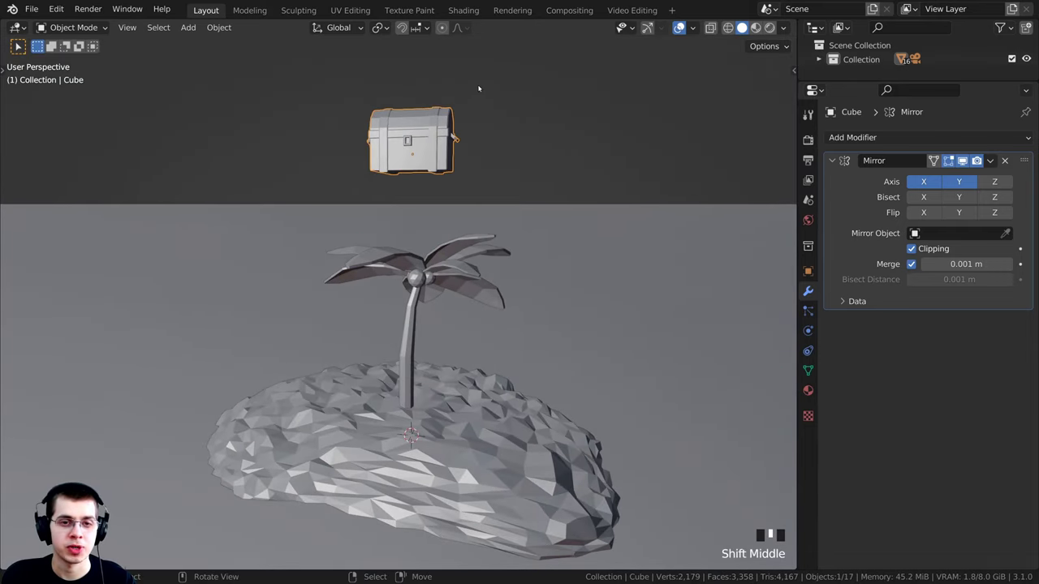
- Move the chest down onto the island beside the palm trunk and adjust its size
{"action": "key", "text": "g"}
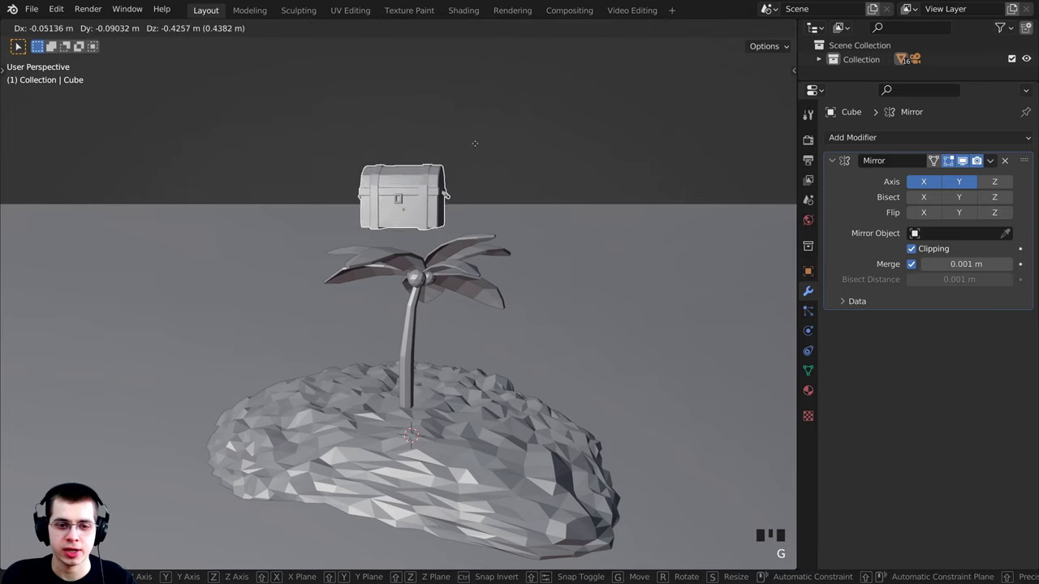
{"action": "left_click", "coordinate": [422, 358]}
{"action": "scroll", "coordinate": [495, 320], "scroll_direction": "up", "scroll_amount": 6}
{"action": "key", "text": "s"}
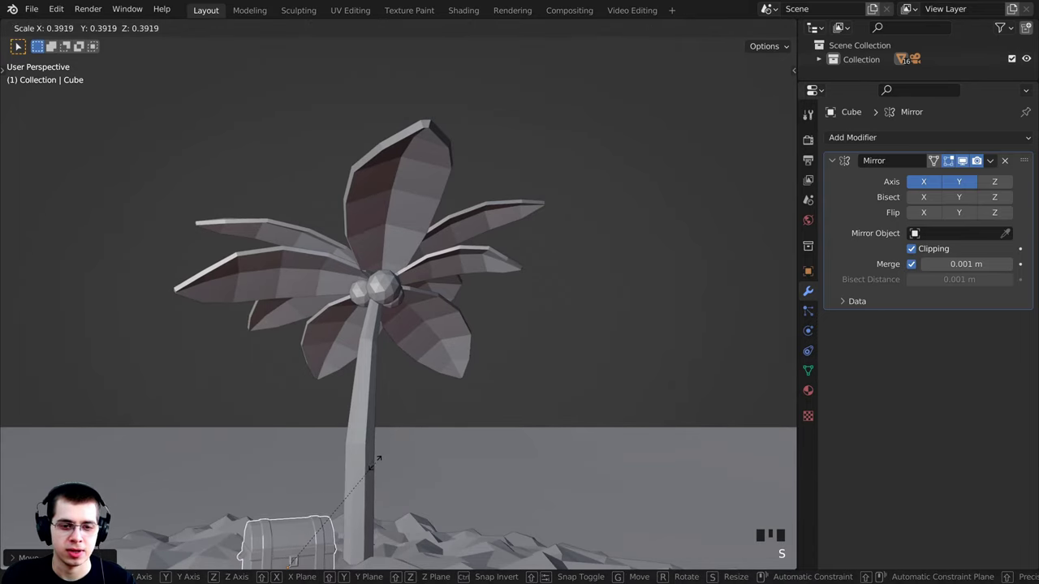
{"action": "left_click", "coordinate": [345, 460]}
{"action": "middle_click_drag", "start_coordinate": [345, 459], "coordinate": [453, 332]}
{"action": "key", "text": "s"}
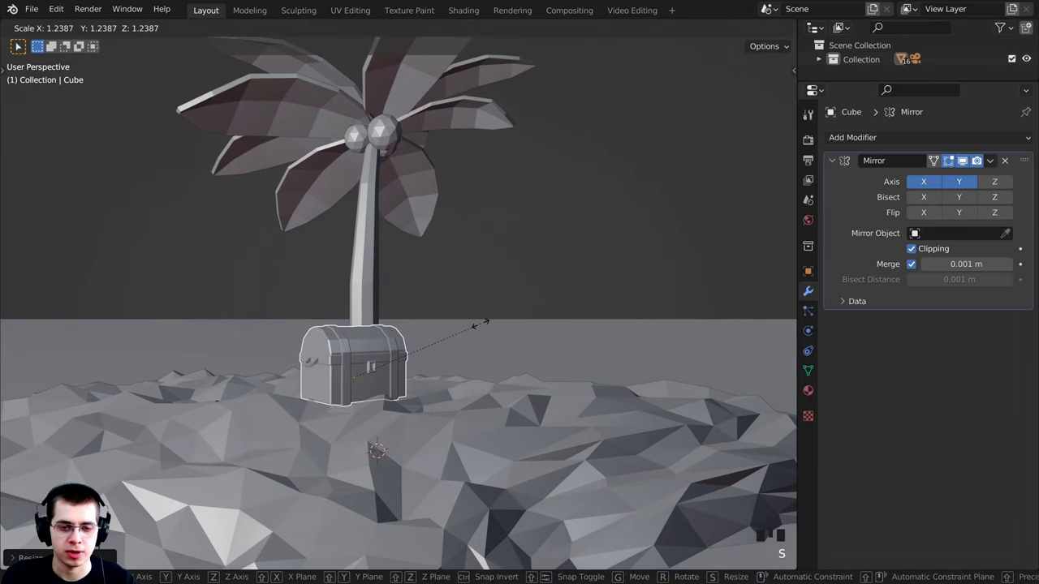
{"action": "left_click", "coordinate": [479, 325]}
{"action": "middle_click_drag", "start_coordinate": [448, 338], "coordinate": [459, 284]}
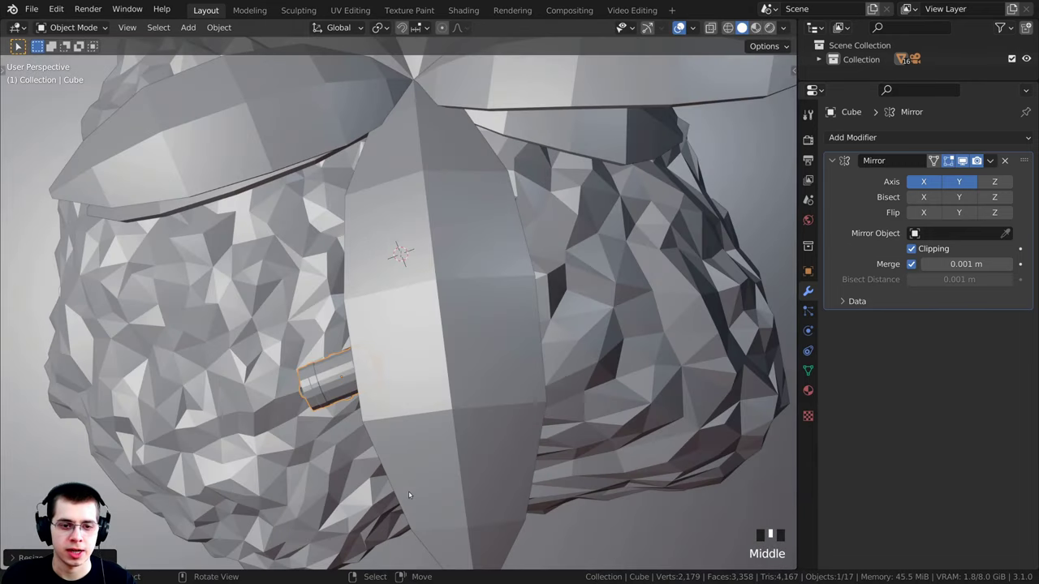
- Turn the chest and fine-tune its position right beside the palm trunk
{"action": "key", "text": "g"}
{"action": "left_click", "coordinate": [406, 524]}
{"action": "middle_click_drag", "start_coordinate": [406, 524], "coordinate": [379, 337]}
{"action": "key", "text": "r"}
{"action": "left_click", "coordinate": [537, 430]}
{"action": "key", "text": "g"}
{"action": "left_click", "coordinate": [520, 263]}
{"action": "key", "text": "g"}
{"action": "left_click", "coordinate": [402, 307]}
{"action": "key", "text": "g"}
{"action": "left_click", "coordinate": [377, 343]}
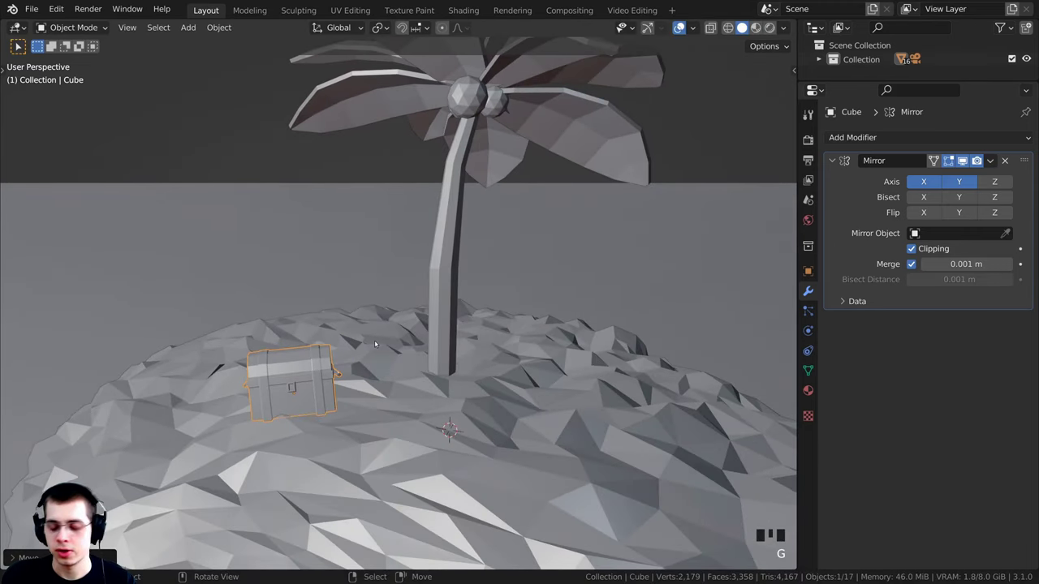
- Through the camera view, shrink the chest and rotate it about the Z axis
{"action": "key", "text": "KP_0"}
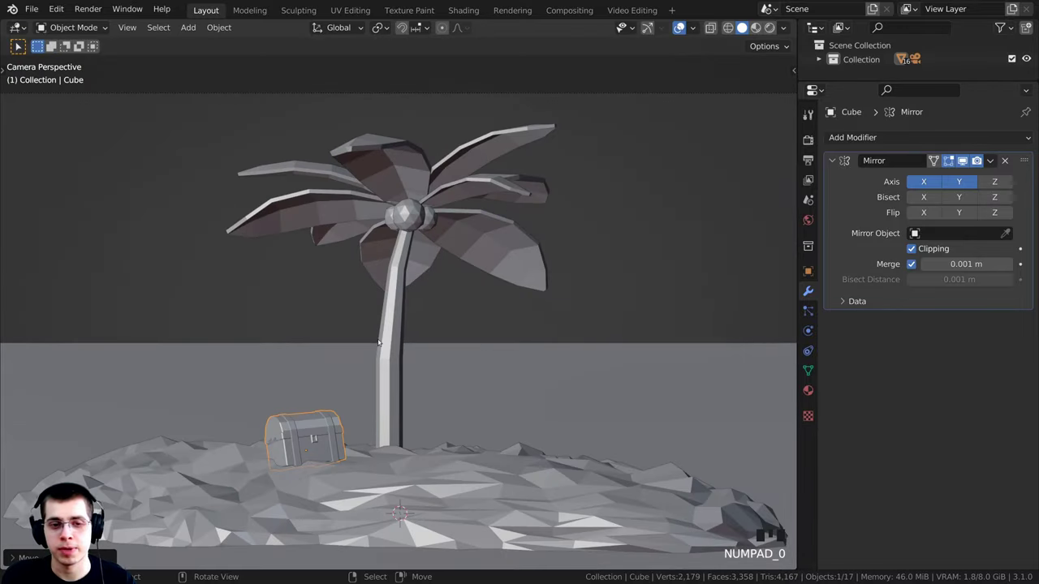
{"action": "middle_click_drag", "start_coordinate": [375, 345], "coordinate": [345, 293], "text": "shift"}
{"action": "scroll", "coordinate": [344, 293], "scroll_direction": "down", "scroll_amount": 2}
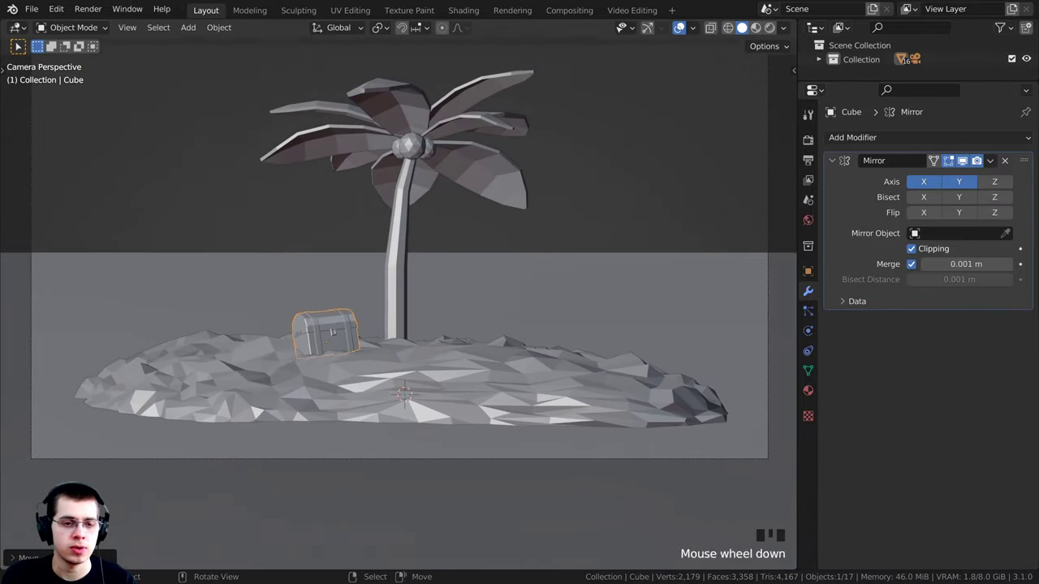
{"action": "key", "text": "s"}
{"action": "left_click", "coordinate": [364, 288]}
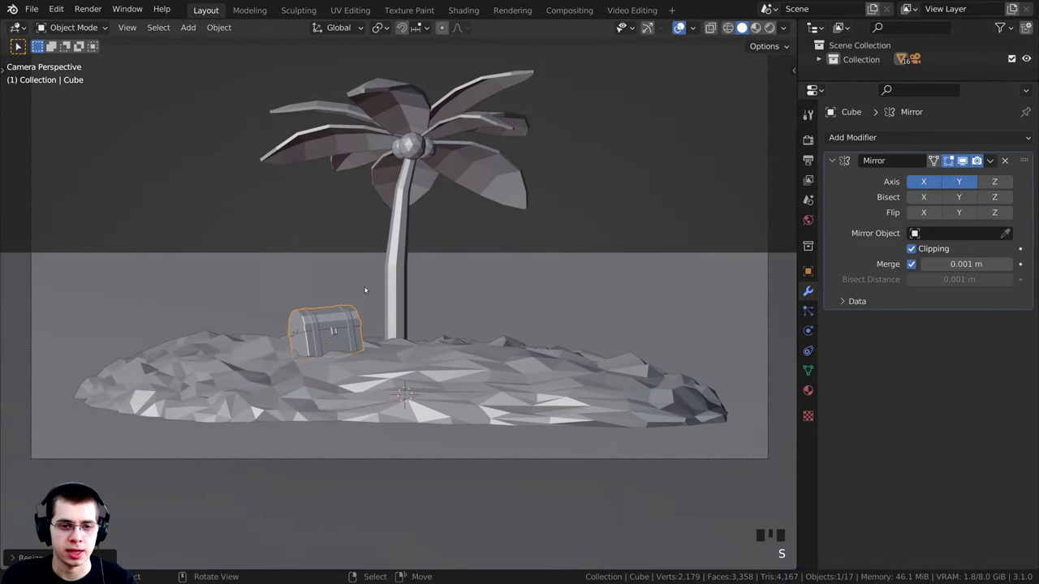
{"action": "key", "text": "r"}
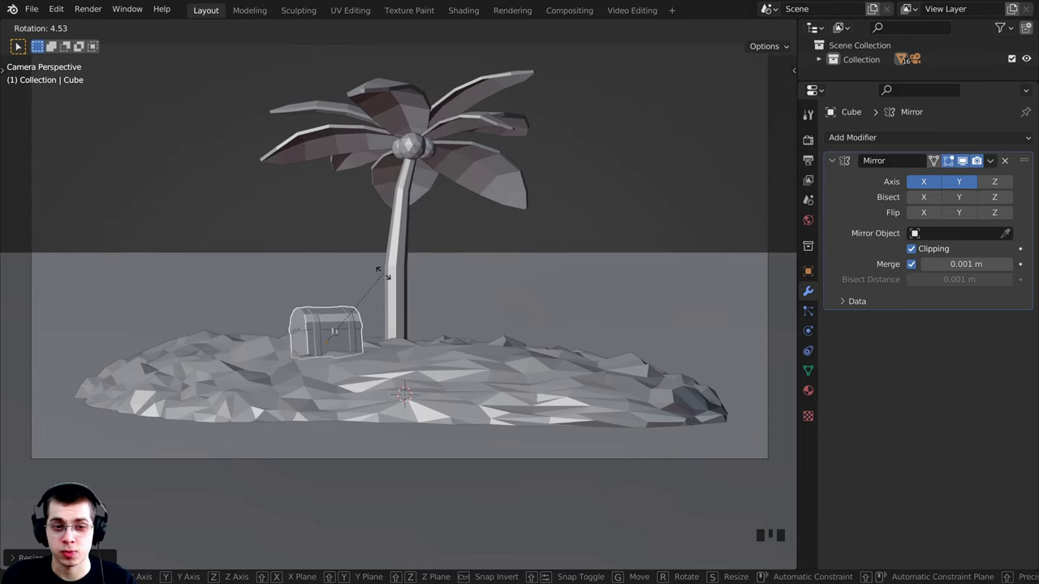
{"action": "key", "text": "z"}
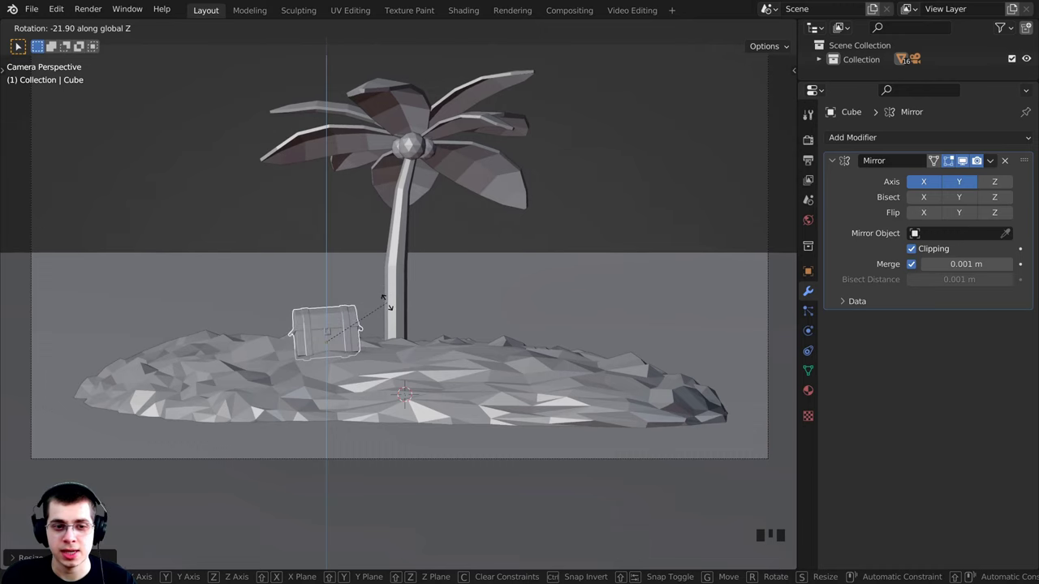
{"action": "left_click", "coordinate": [390, 272]}
- Nudge the chest into its final spot, cancelling a stray free rotation
{"action": "key", "text": "r"}
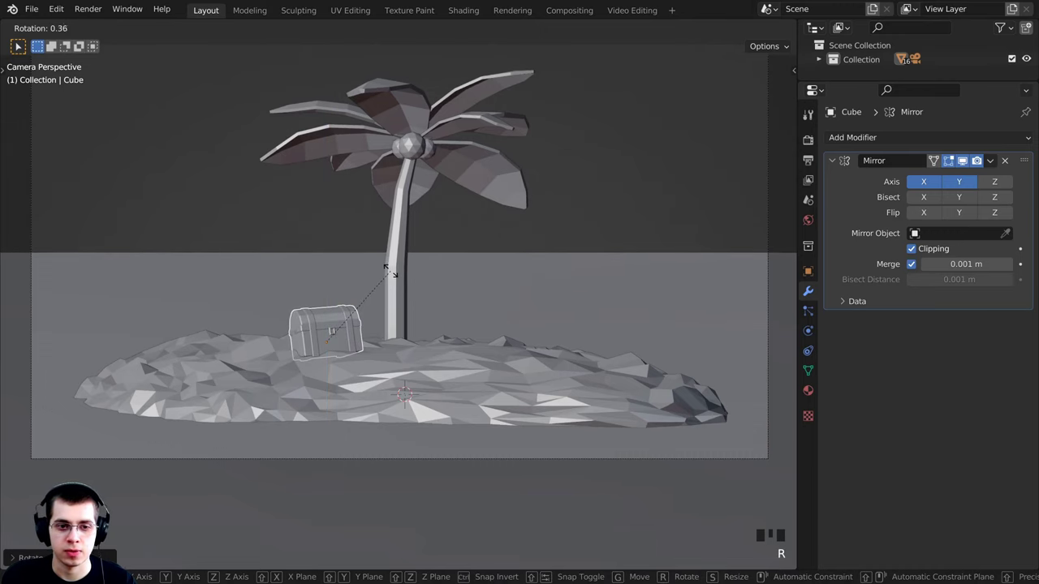
{"action": "key", "text": "g"}
{"action": "left_click", "coordinate": [391, 277]}
{"action": "key", "text": "r"}
{"action": "key", "text": "r"}
{"action": "left_click", "coordinate": [391, 277]}
{"action": "middle_click_drag", "start_coordinate": [390, 277], "coordinate": [476, 368]}
{"action": "scroll", "coordinate": [406, 284], "scroll_direction": "up", "scroll_amount": 4}
- Select the island and try moving a ground patch with proportional editing, then cancel it
{"action": "right_click", "coordinate": [434, 334]}
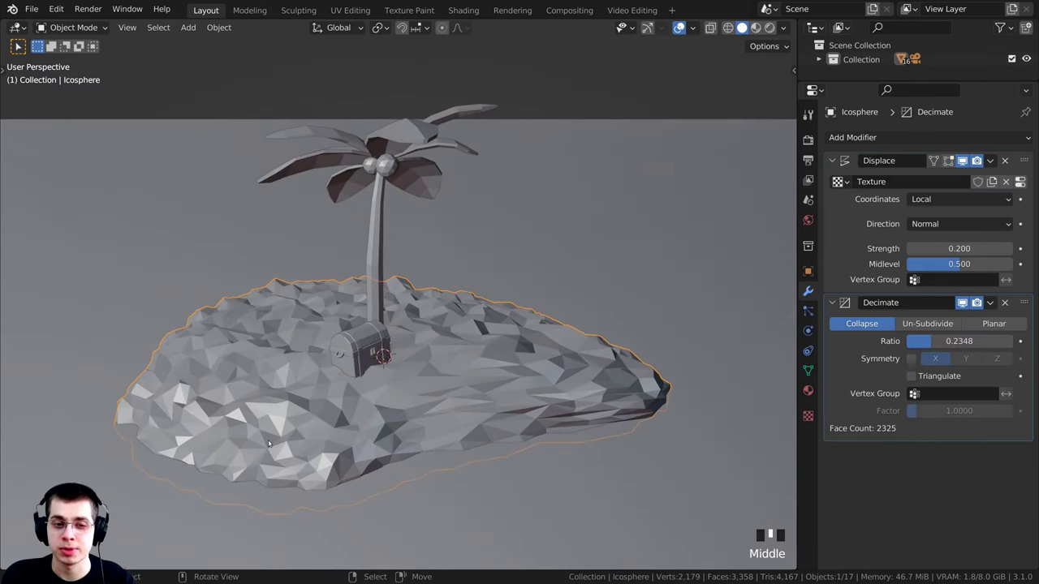
{"action": "middle_click_drag", "start_coordinate": [268, 443], "coordinate": [315, 428], "text": "shift"}
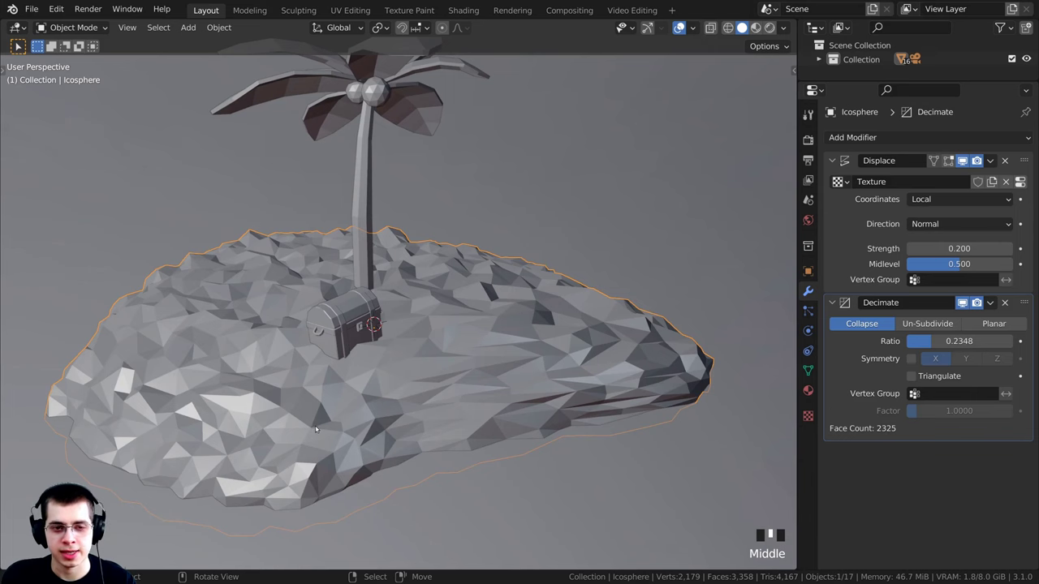
{"action": "key", "text": "Tab"}
{"action": "scroll", "coordinate": [371, 347], "scroll_direction": "up", "scroll_amount": 2}
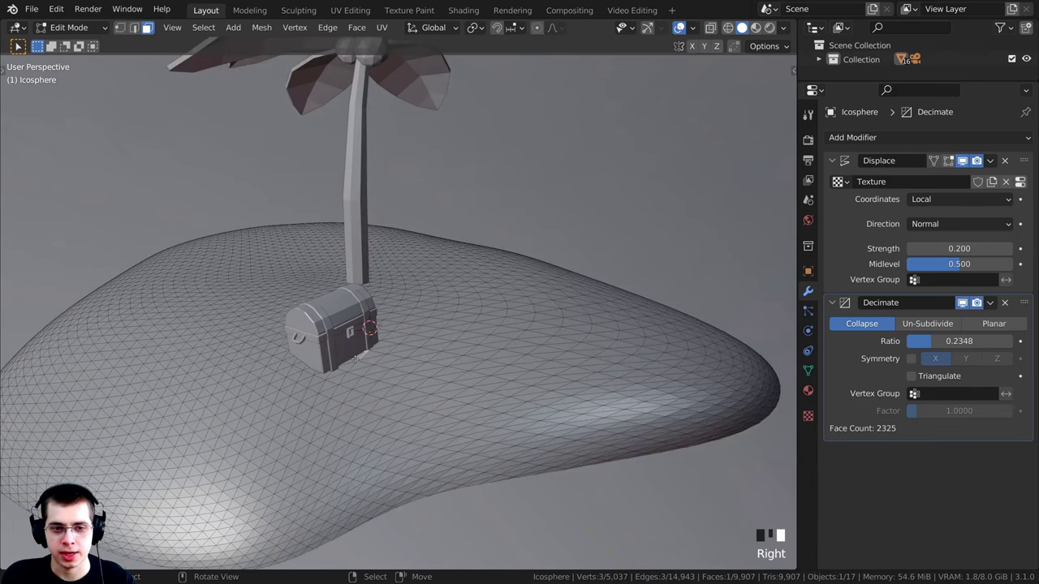
{"action": "middle_click_drag", "start_coordinate": [382, 357], "coordinate": [362, 345]}
{"action": "scroll", "coordinate": [352, 340], "scroll_direction": "up", "scroll_amount": 2}
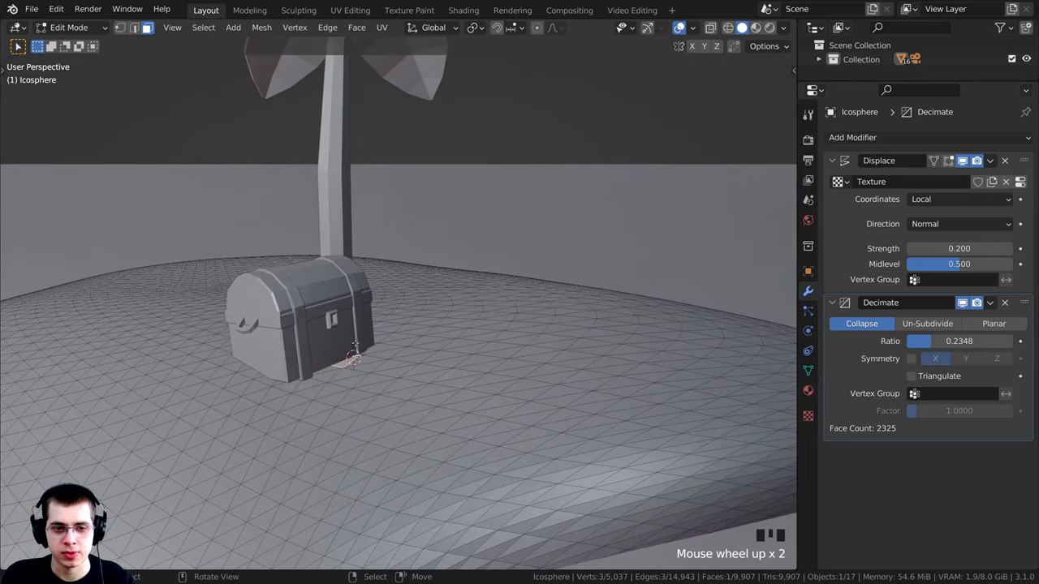
{"action": "key", "text": "g"}
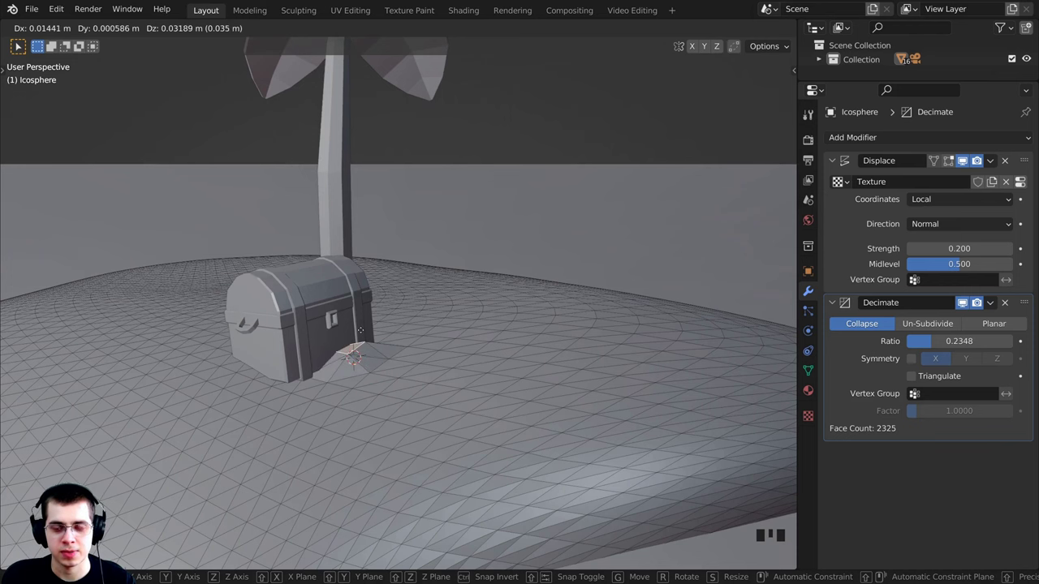
{"action": "key", "text": "Escape"}
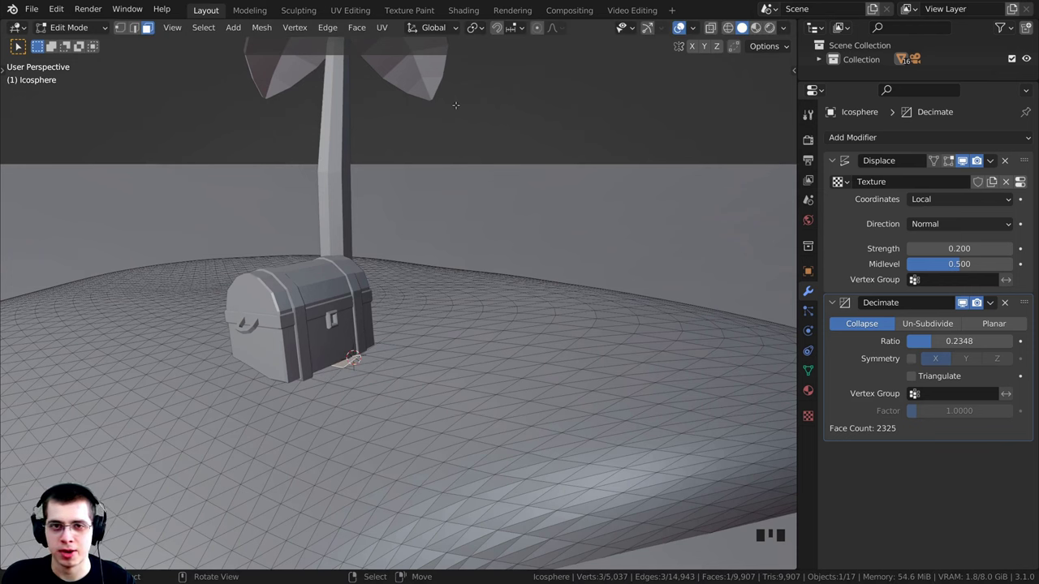
{"action": "left_click", "coordinate": [535, 30]}
{"action": "key", "text": "g"}
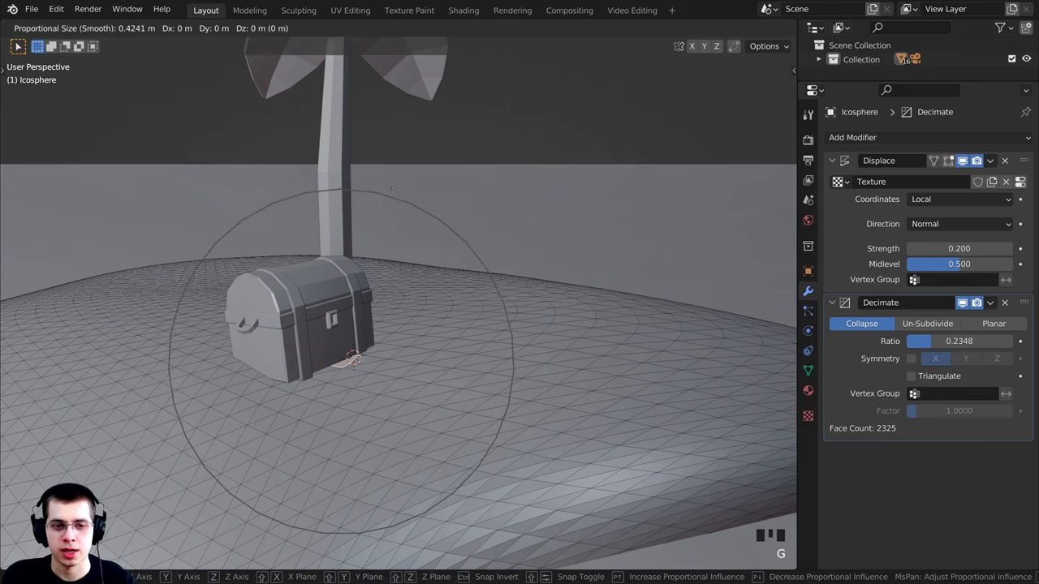
{"action": "scroll", "coordinate": [392, 194], "scroll_direction": "up", "scroll_amount": 2}
{"action": "scroll", "coordinate": [390, 197], "scroll_direction": "up", "scroll_amount": 1}
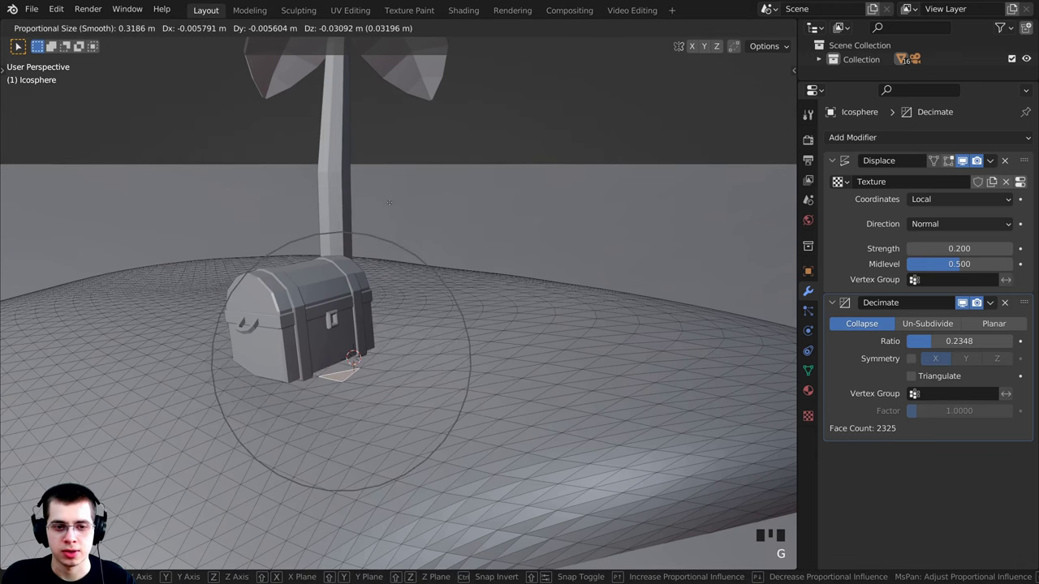
{"action": "right_click", "coordinate": [389, 203]}
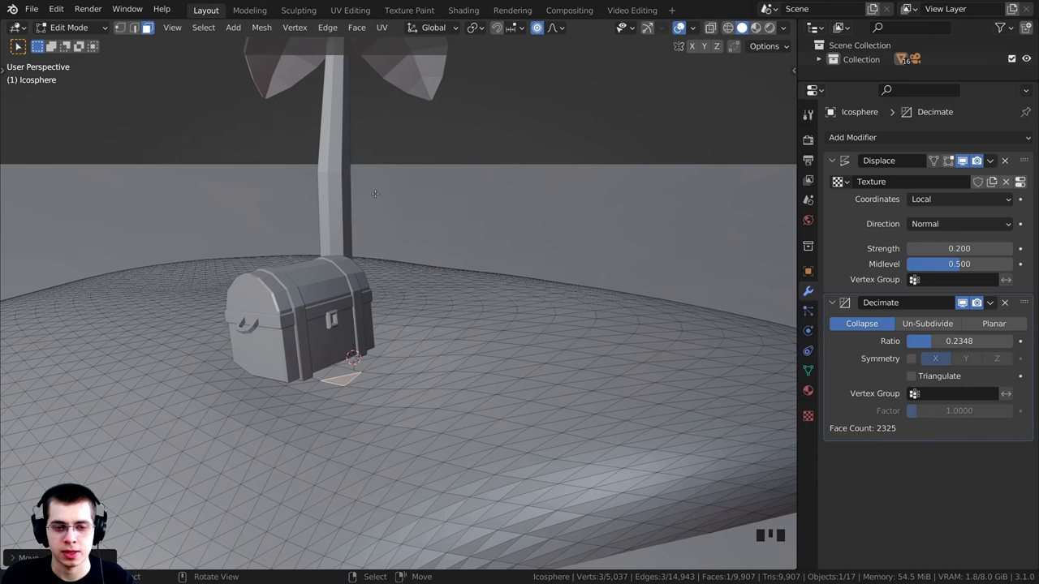
{"action": "key", "text": "Tab"}
- Set the island's Displace modifier Strength to 0.15, correcting a mistyped value
{"action": "middle_click_drag", "start_coordinate": [375, 193], "coordinate": [422, 308]}
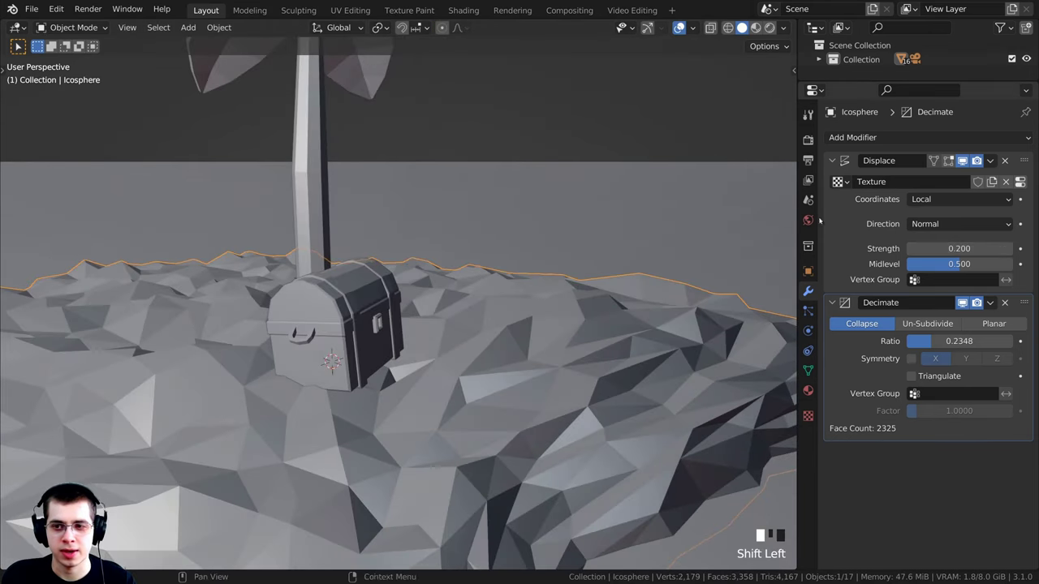
{"action": "scroll", "coordinate": [271, 452], "scroll_direction": "down", "scroll_amount": 5}
{"action": "middle_click_drag", "start_coordinate": [271, 452], "coordinate": [378, 399]}
{"action": "scroll", "coordinate": [404, 357], "scroll_direction": "up", "scroll_amount": 2}
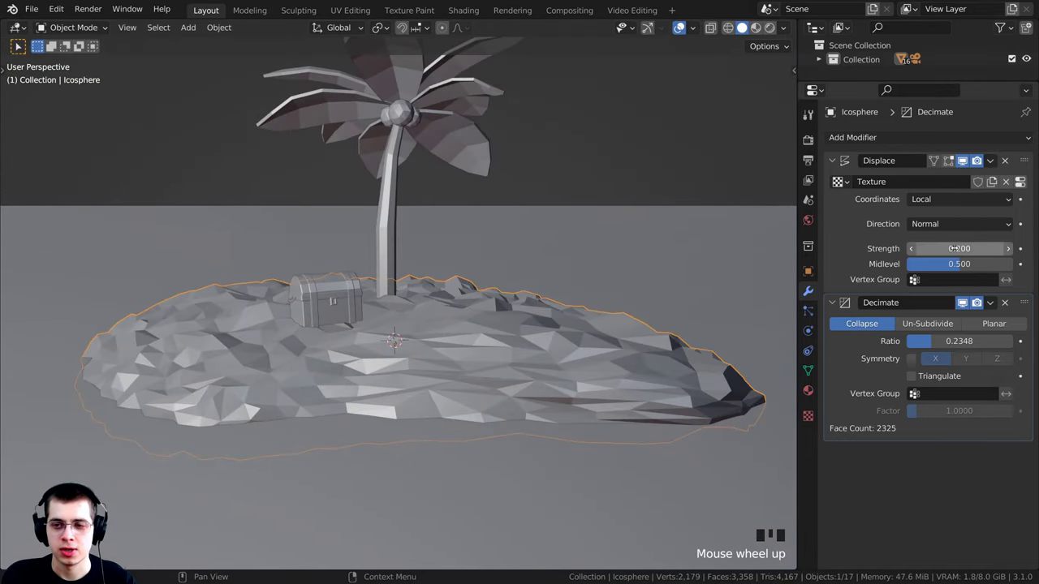
{"action": "type", "text": "0.1.5"}
{"action": "key", "text": "Return"}
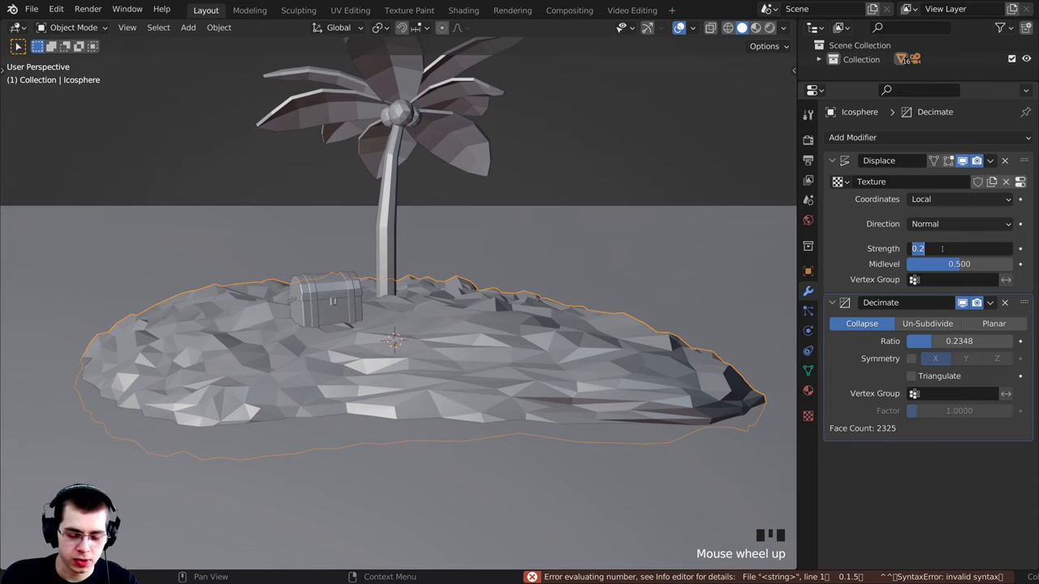
{"action": "type", "text": ".1"}
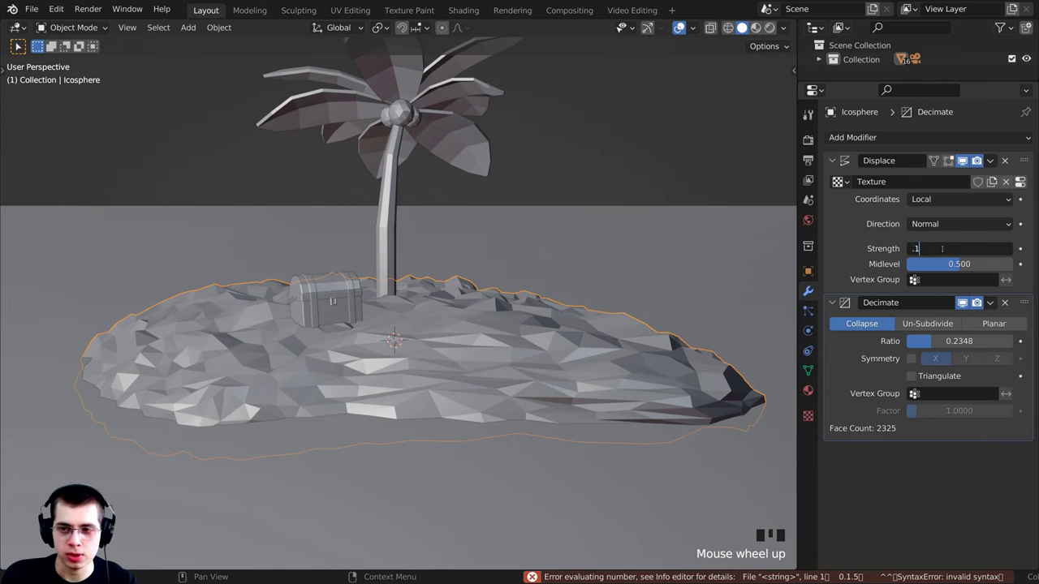
{"action": "type", "text": "5"}
{"action": "key", "text": "Return"}
{"action": "scroll", "coordinate": [487, 267], "scroll_direction": "down", "scroll_amount": 2}
{"action": "middle_click_drag", "start_coordinate": [487, 267], "coordinate": [477, 291]}
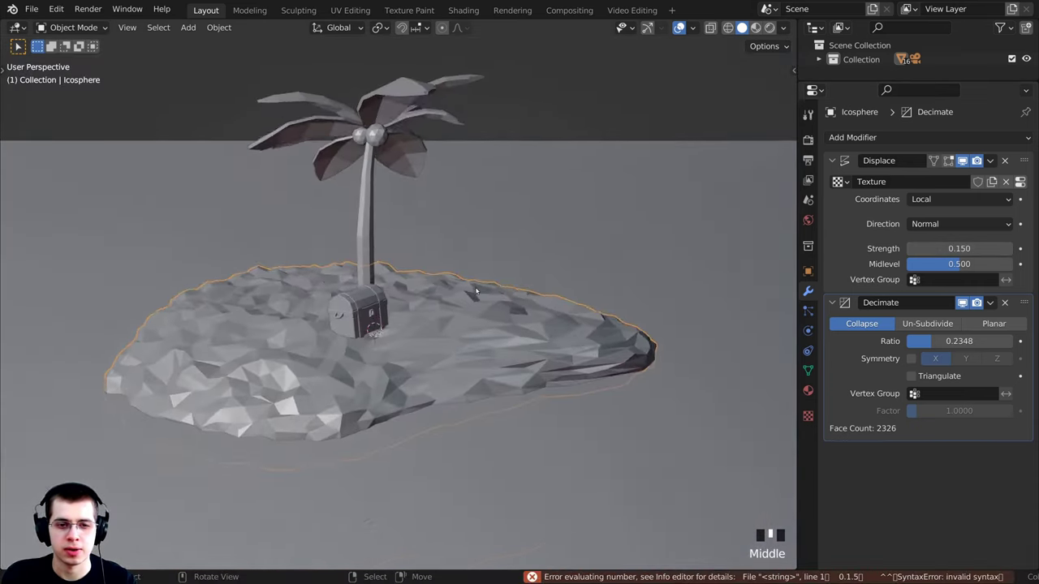
{"action": "scroll", "coordinate": [477, 290], "scroll_direction": "up", "scroll_amount": 5}
- Select the treasure chest, nudge it slightly, and check it through the camera
{"action": "right_click", "coordinate": [283, 313]}
{"action": "key", "text": "g"}
{"action": "left_click", "coordinate": [292, 316]}
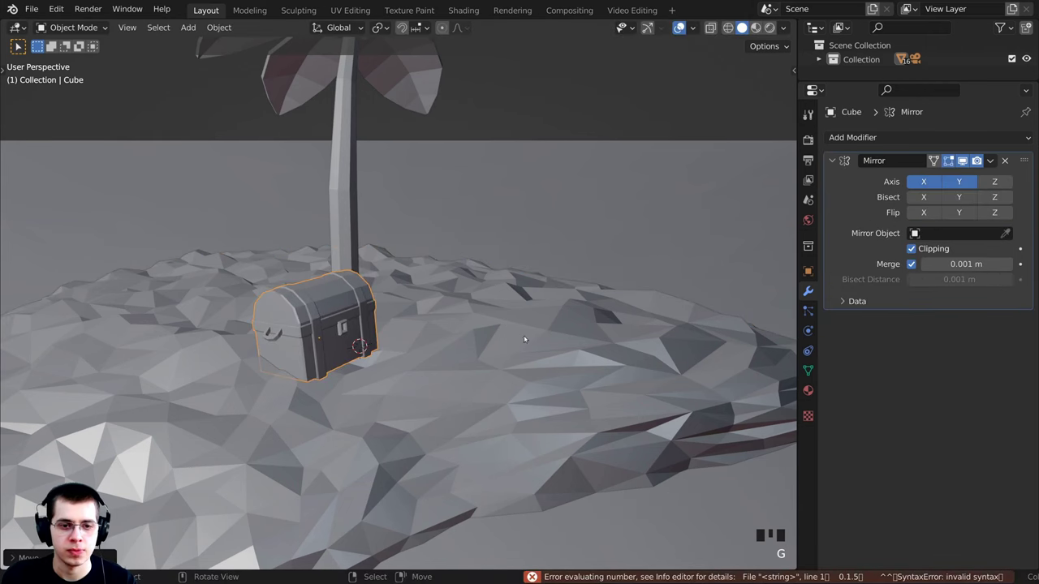
{"action": "middle_click_drag", "start_coordinate": [524, 340], "coordinate": [483, 192]}
{"action": "key", "text": "g"}
{"action": "right_click", "coordinate": [487, 312]}
{"action": "key", "text": "KP_0"}
- Save the Low Poly Island file and snap the 3D cursor to the world origin
{"action": "key", "text": "ctrl+s"}
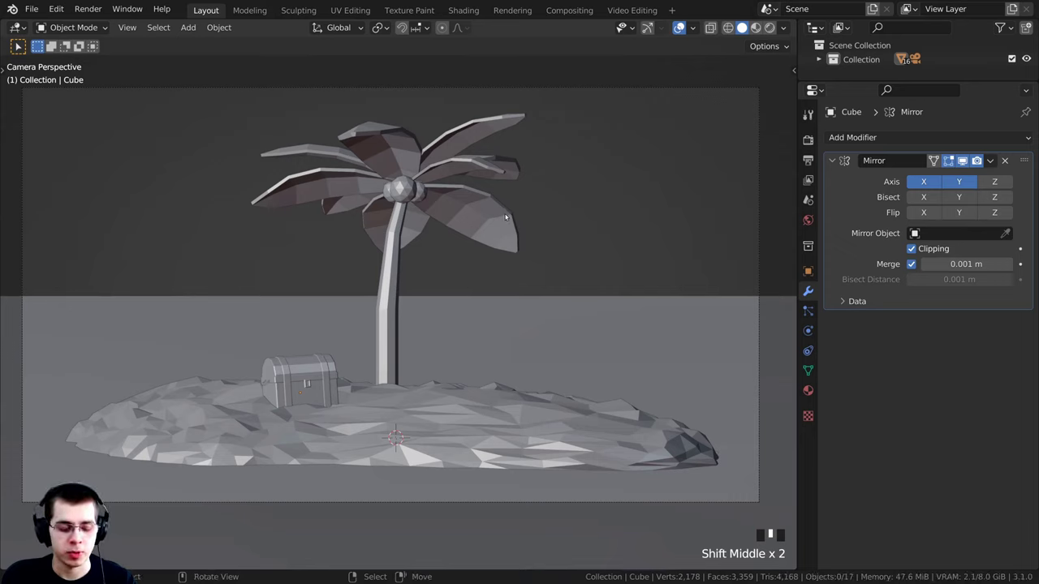
{"action": "key", "text": "shift+s"}
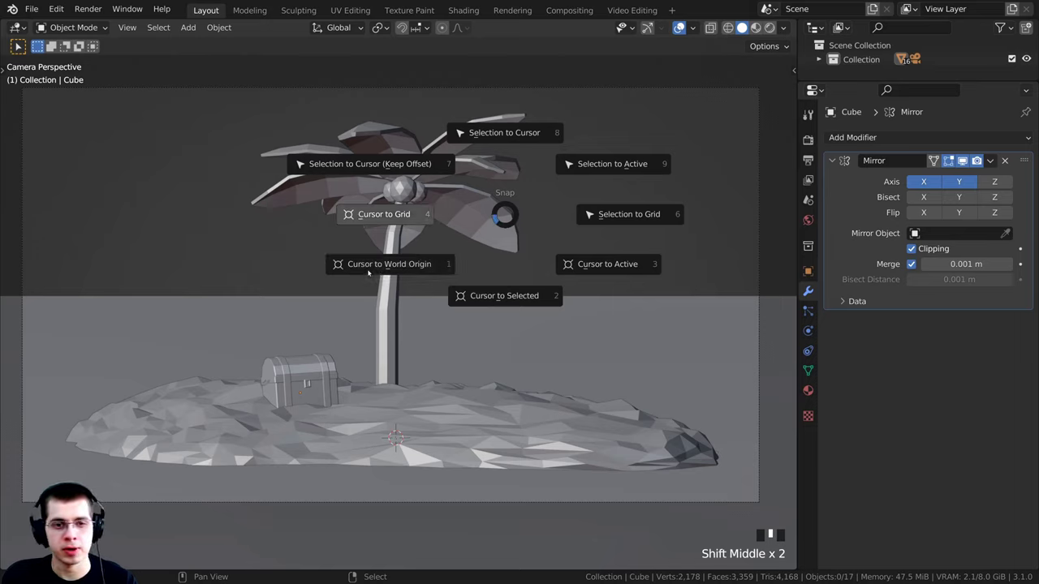
{"action": "left_click", "coordinate": [412, 271]}
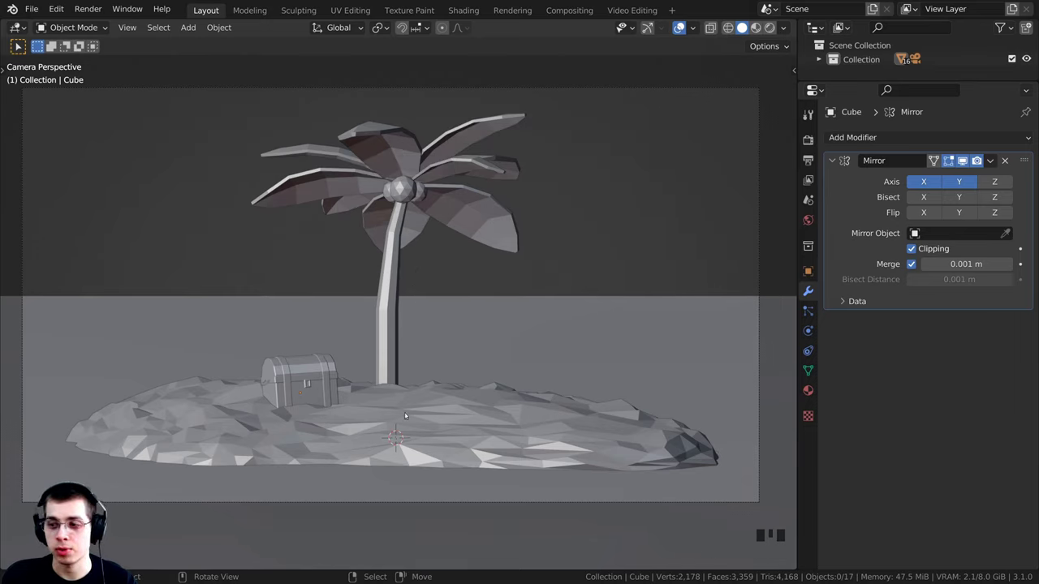
{"action": "middle_click_drag", "start_coordinate": [452, 398], "coordinate": [418, 298]}
{"action": "scroll", "coordinate": [418, 307], "scroll_direction": "up", "scroll_amount": 3}
- Add a new cube mesh to the scene
{"action": "key", "text": "shift+a"}
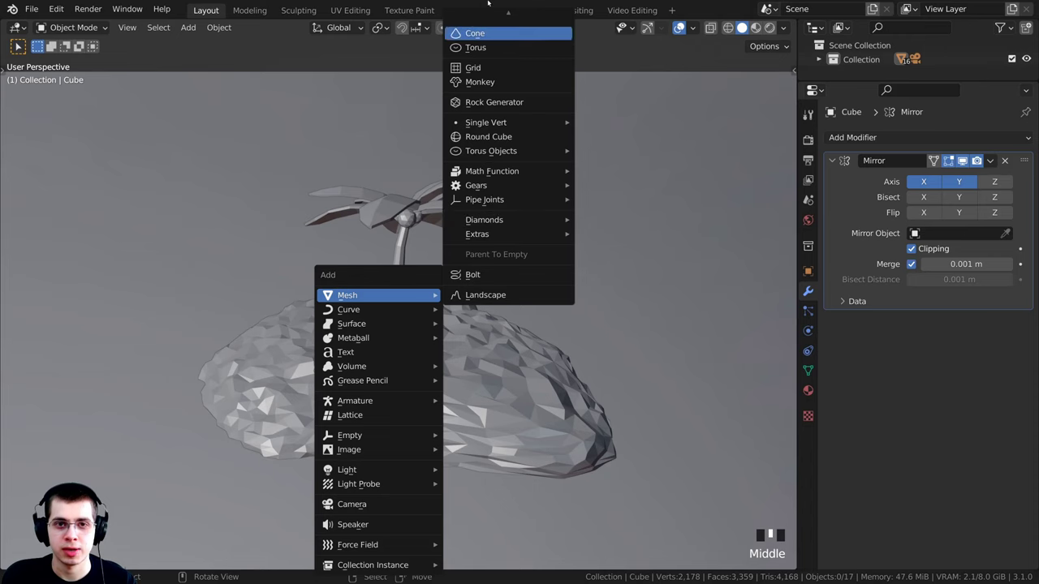
{"action": "mouse_move", "coordinate": [488, 3]}
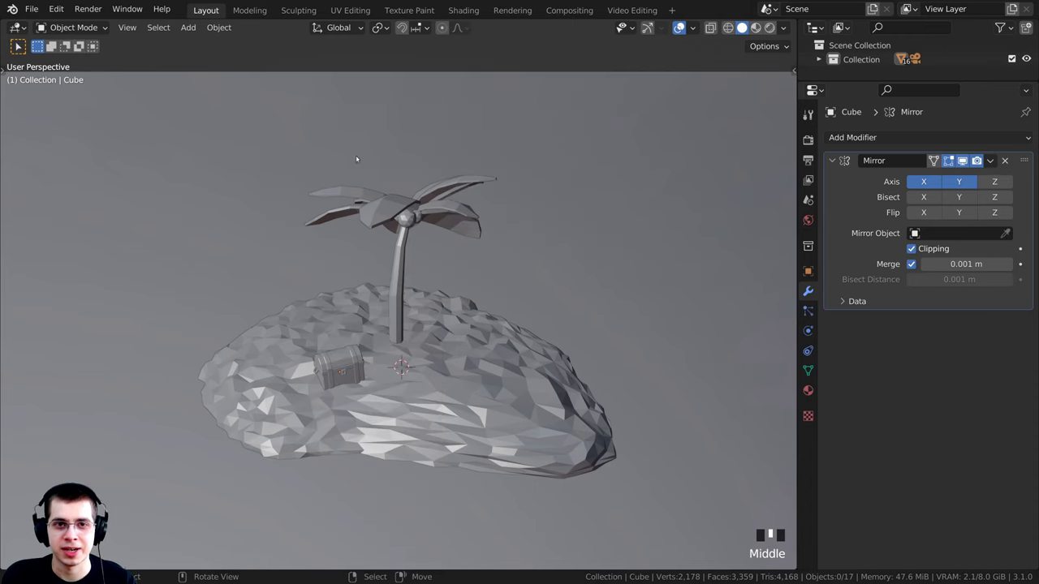
{"action": "key", "text": "shift+a"}
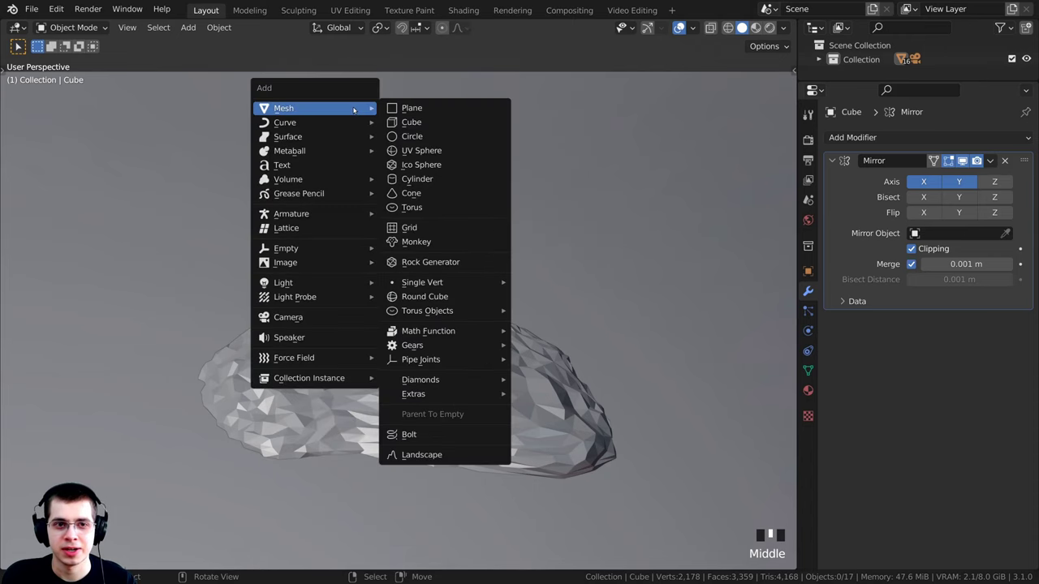
{"action": "left_click", "coordinate": [410, 123]}
{"action": "middle_click_drag", "start_coordinate": [313, 442], "coordinate": [413, 292]}
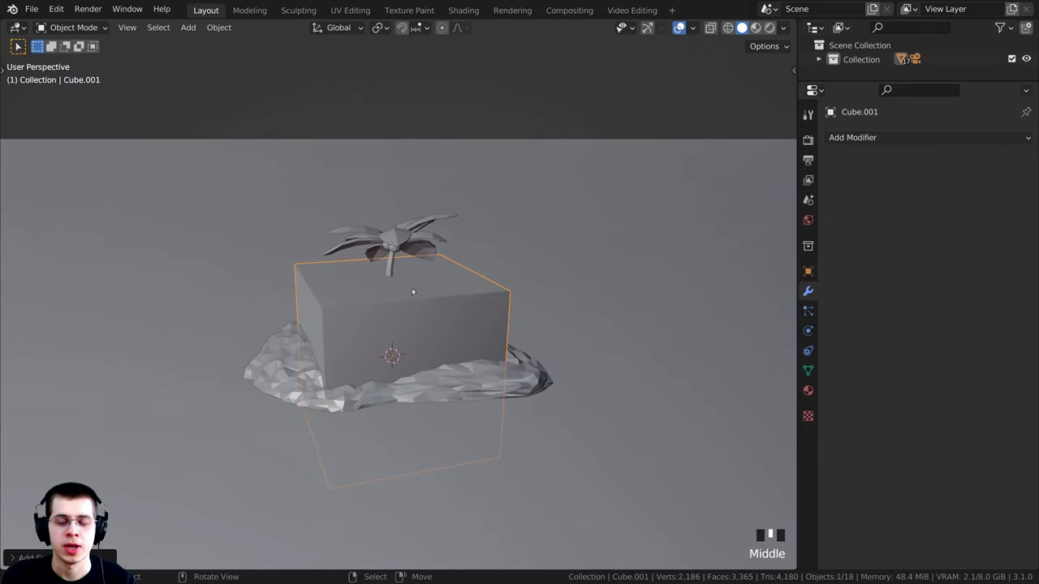
{"action": "scroll", "coordinate": [459, 331], "scroll_direction": "up", "scroll_amount": 2}
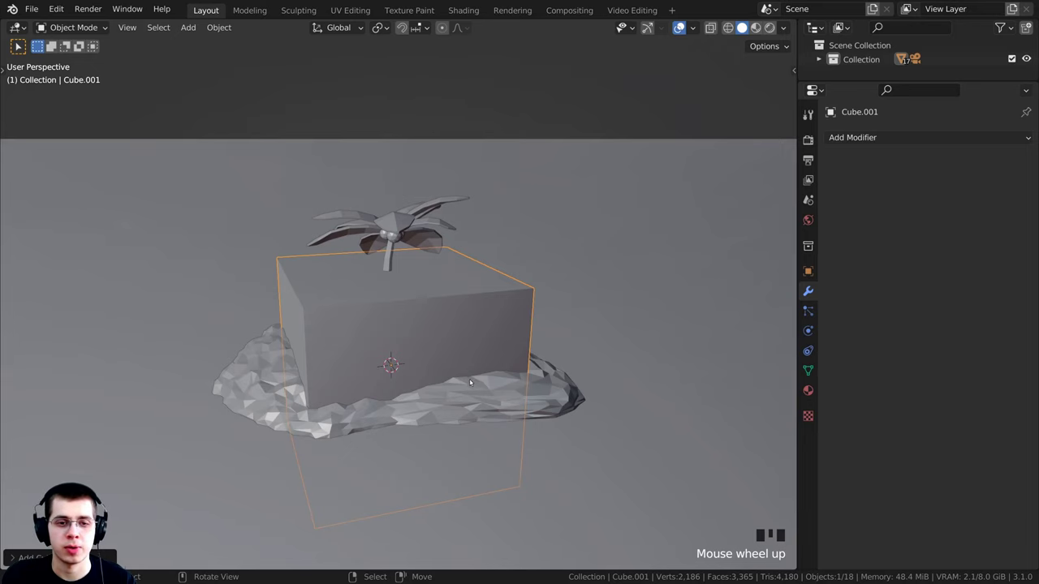
{"action": "scroll", "coordinate": [470, 382], "scroll_direction": "down", "scroll_amount": 3}
- Raise the cube straight up above the island and scale it down to 0.2165
{"action": "key", "text": "g"}
{"action": "key", "text": "z"}
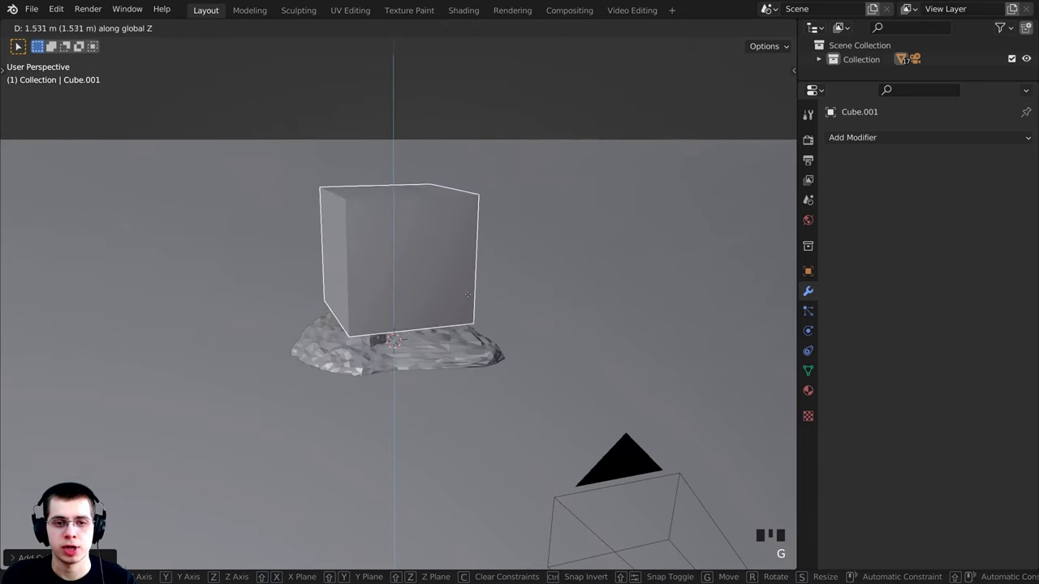
{"action": "left_click", "coordinate": [491, 257]}
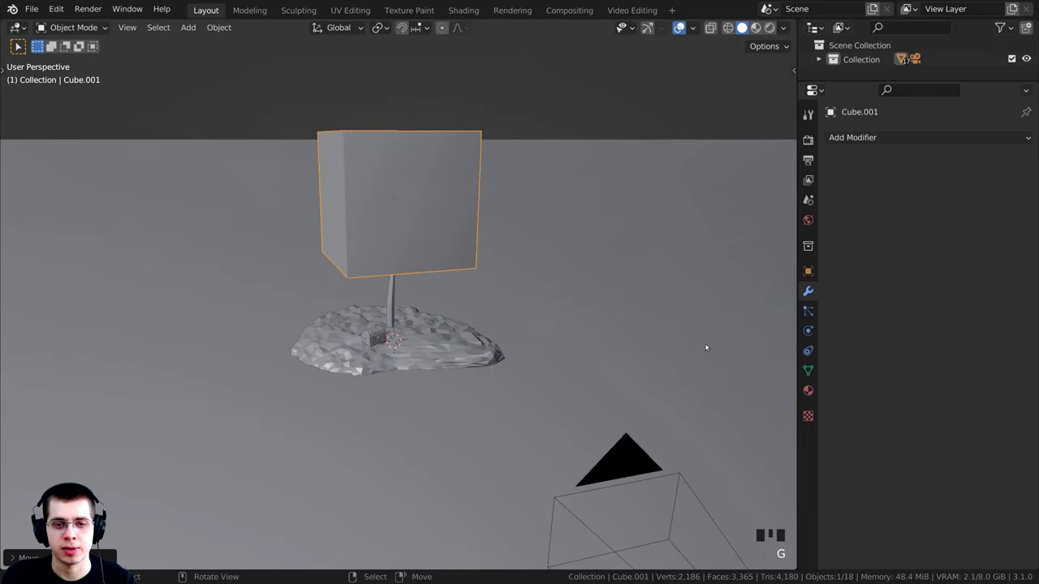
{"action": "key", "text": "s"}
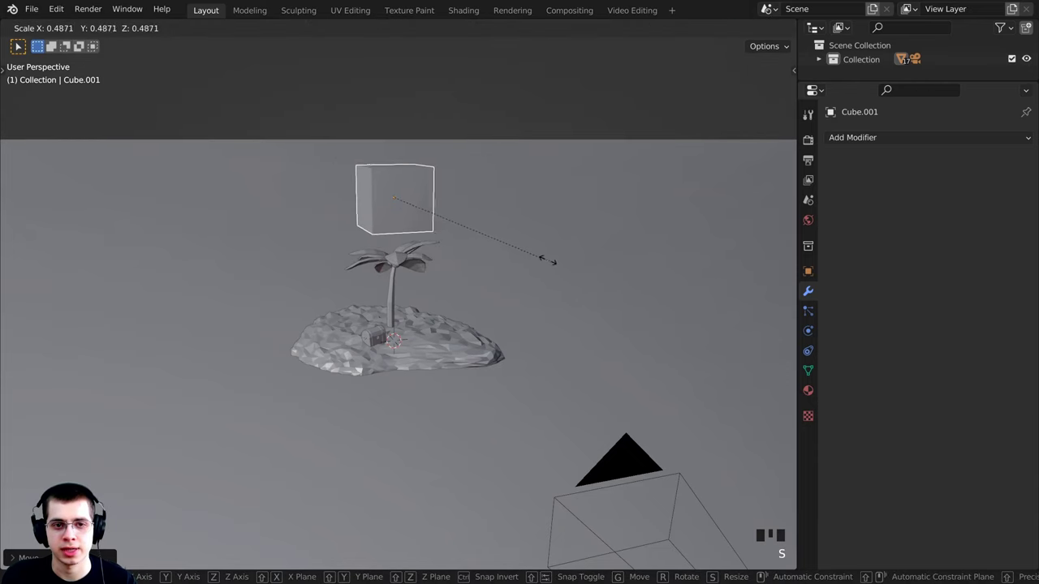
{"action": "left_click", "coordinate": [463, 224]}
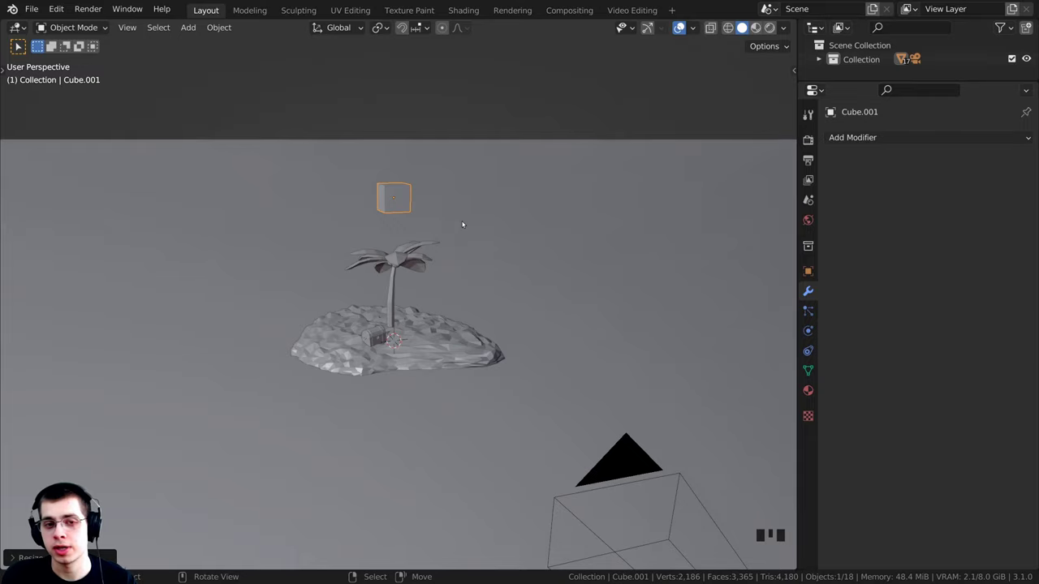
{"action": "key", "text": "KP_Decimal"}
{"action": "middle_click_drag", "start_coordinate": [462, 223], "coordinate": [413, 188]}
- In Edit Mode, raise the cube's bottom face along Z to flatten it into a shallow box
{"action": "key", "text": "Tab"}
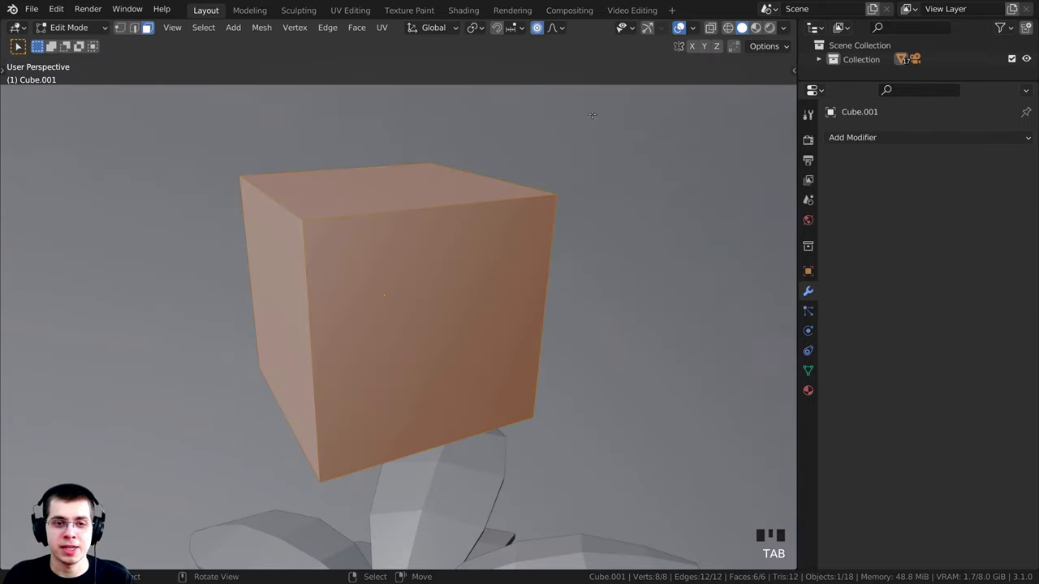
{"action": "middle_click_drag", "start_coordinate": [370, 338], "coordinate": [374, 305]}
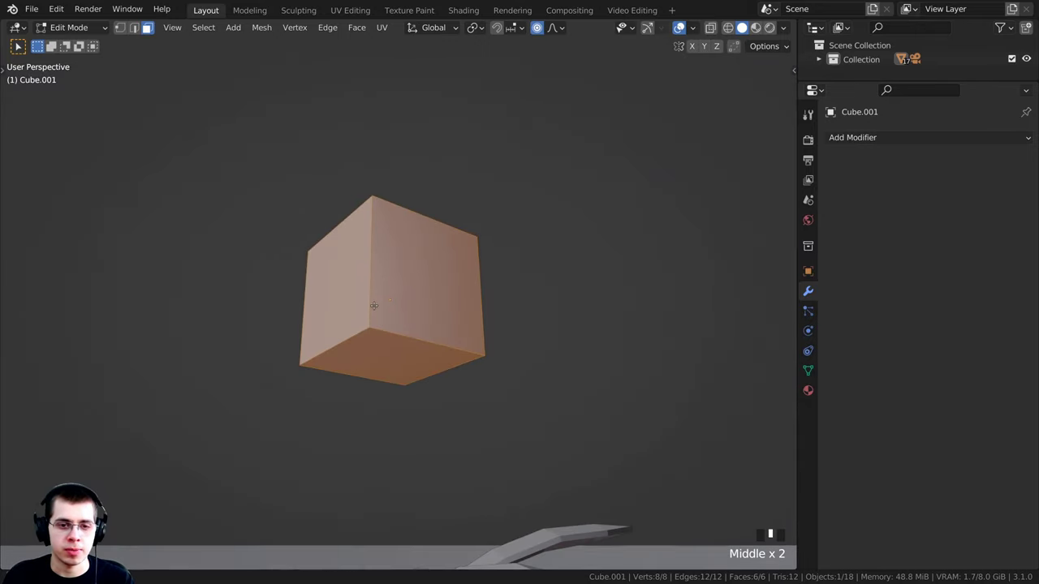
{"action": "left_click", "coordinate": [383, 356]}
{"action": "middle_click_drag", "start_coordinate": [382, 356], "coordinate": [411, 400]}
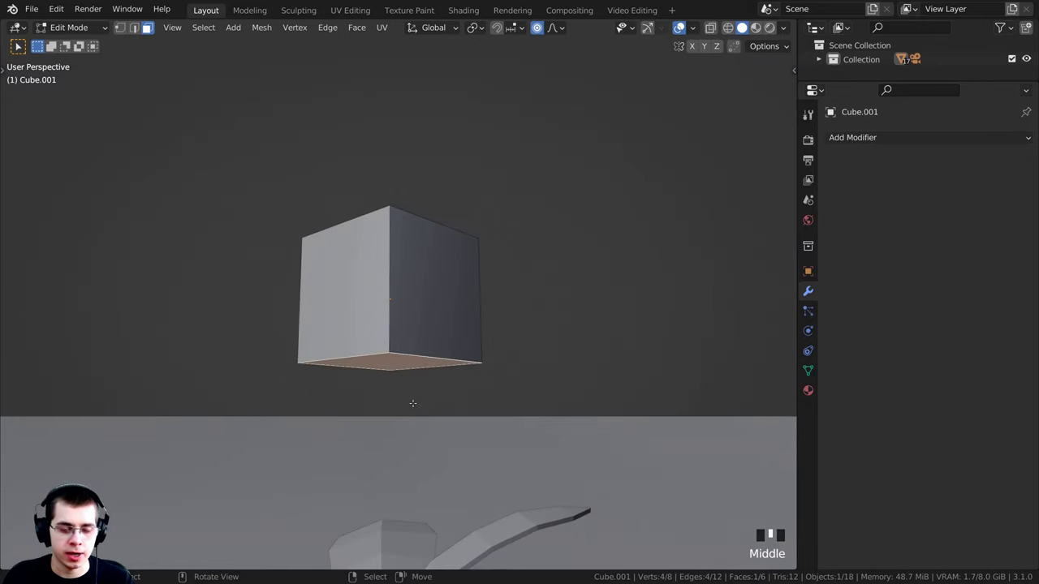
{"action": "scroll", "coordinate": [413, 401], "scroll_direction": "up", "scroll_amount": 2}
{"action": "key", "text": "g"}
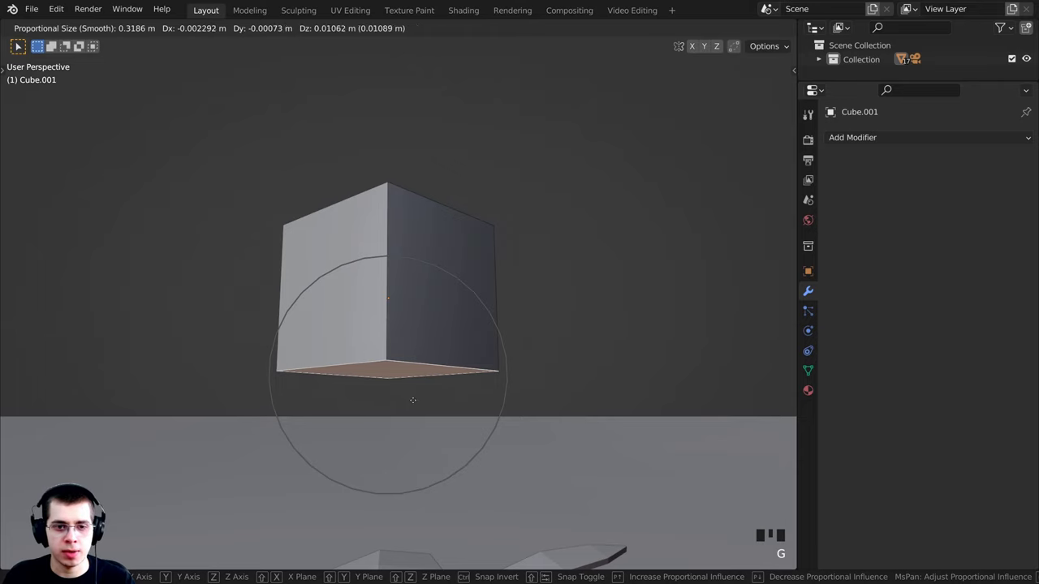
{"action": "key", "text": "z"}
{"action": "scroll", "coordinate": [416, 334], "scroll_direction": "up", "scroll_amount": 4}
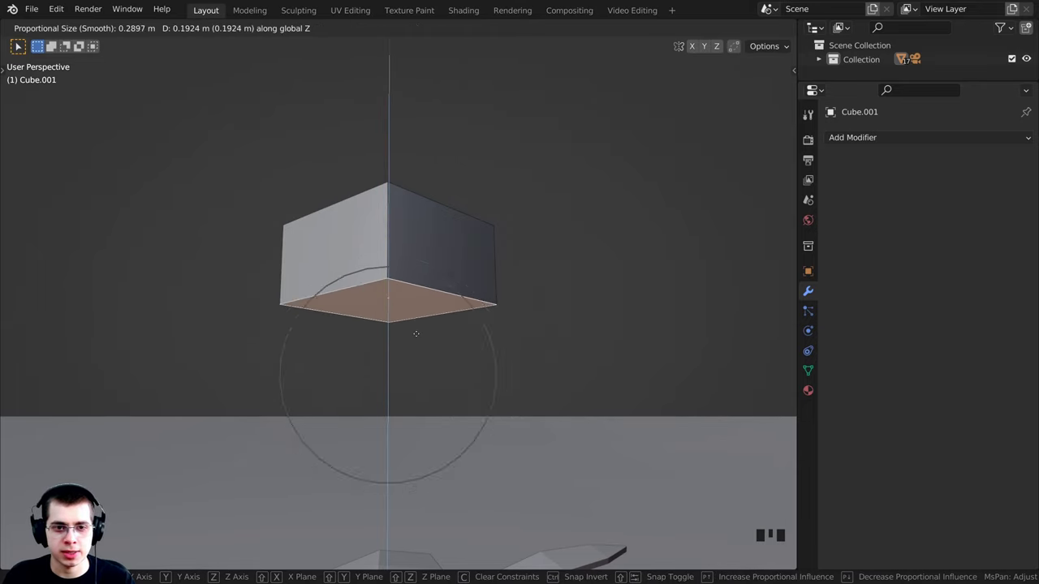
{"action": "scroll", "coordinate": [415, 334], "scroll_direction": "up", "scroll_amount": 3}
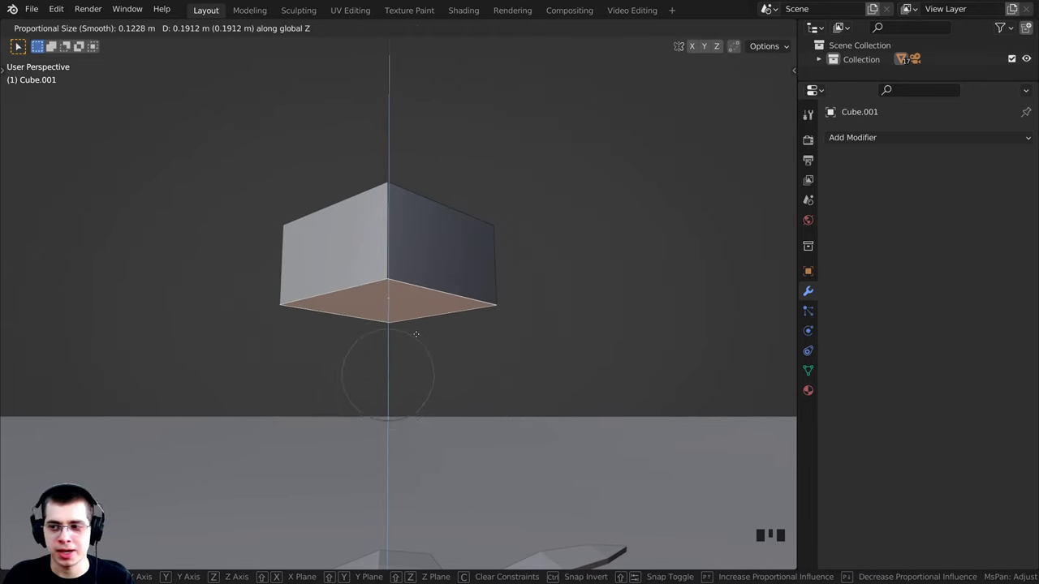
{"action": "scroll", "coordinate": [415, 323], "scroll_direction": "up", "scroll_amount": 2}
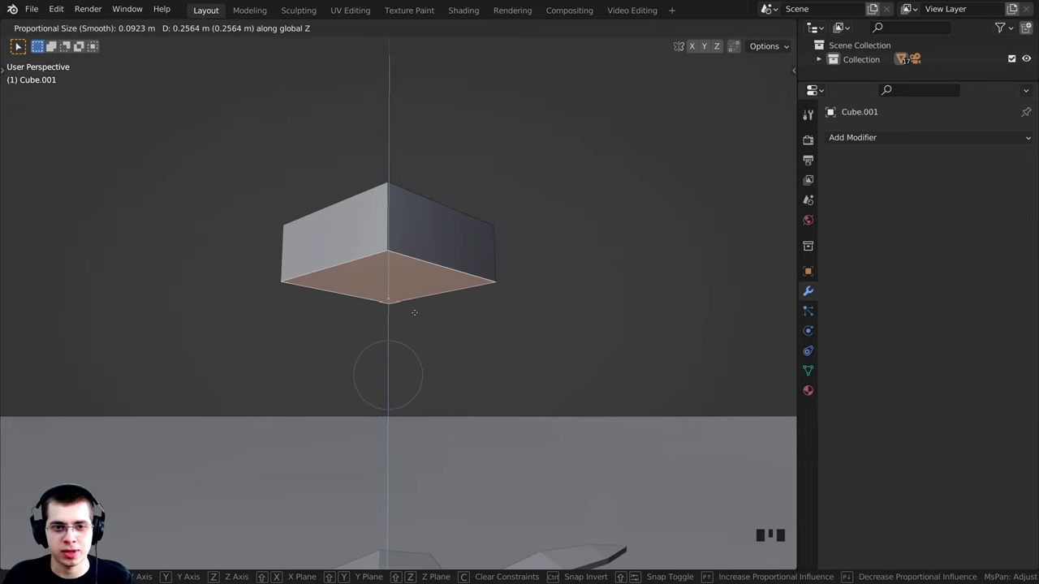
{"action": "left_click", "coordinate": [415, 314]}
- Shift the box slightly along the Y axis, then select one of its faces
{"action": "middle_click_drag", "start_coordinate": [412, 308], "coordinate": [499, 81]}
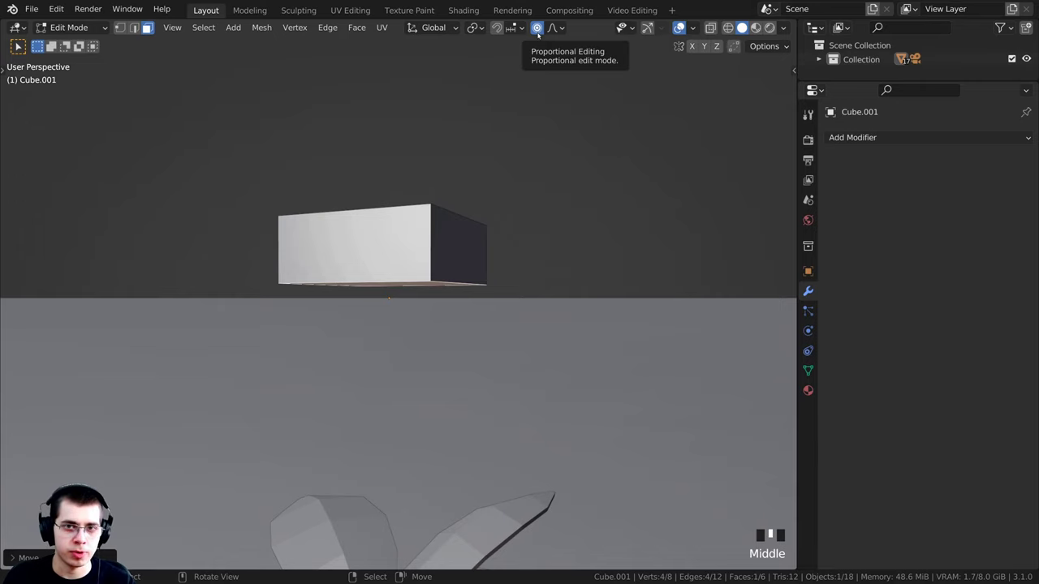
{"action": "middle_click_drag", "start_coordinate": [459, 189], "coordinate": [462, 294]}
{"action": "key", "text": "g"}
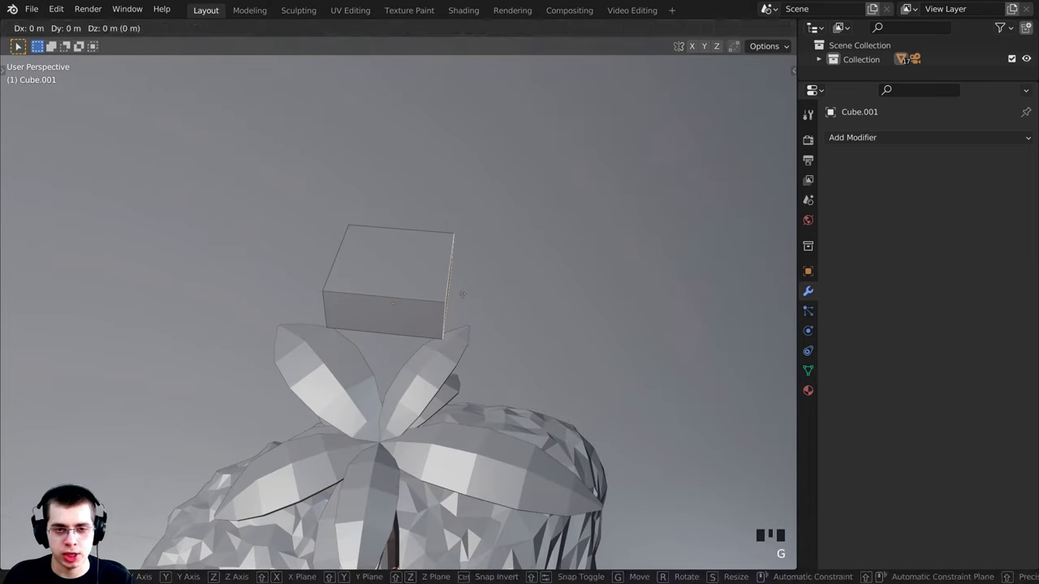
{"action": "key", "text": "x"}
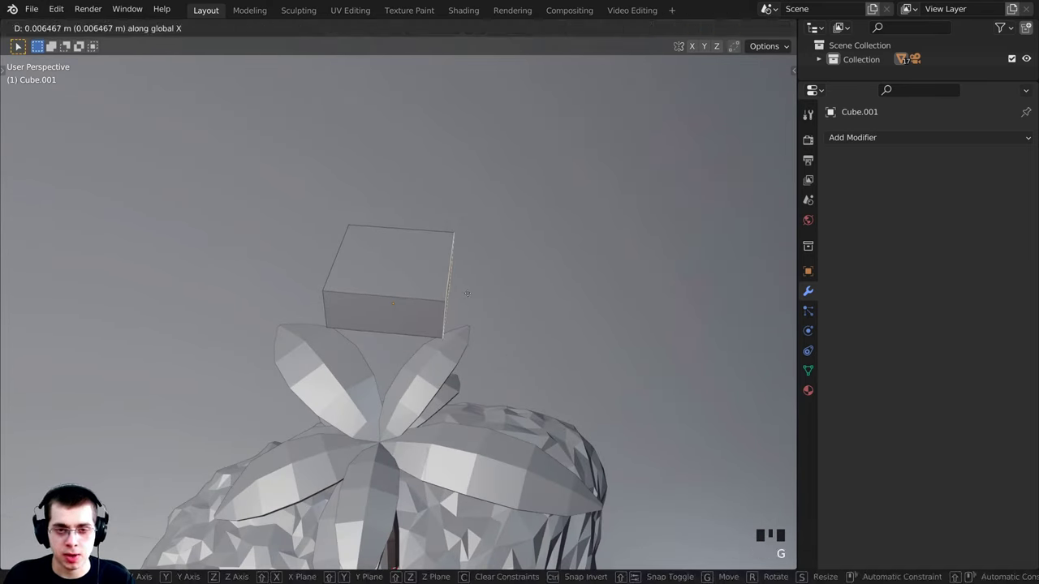
{"action": "key", "text": "y"}
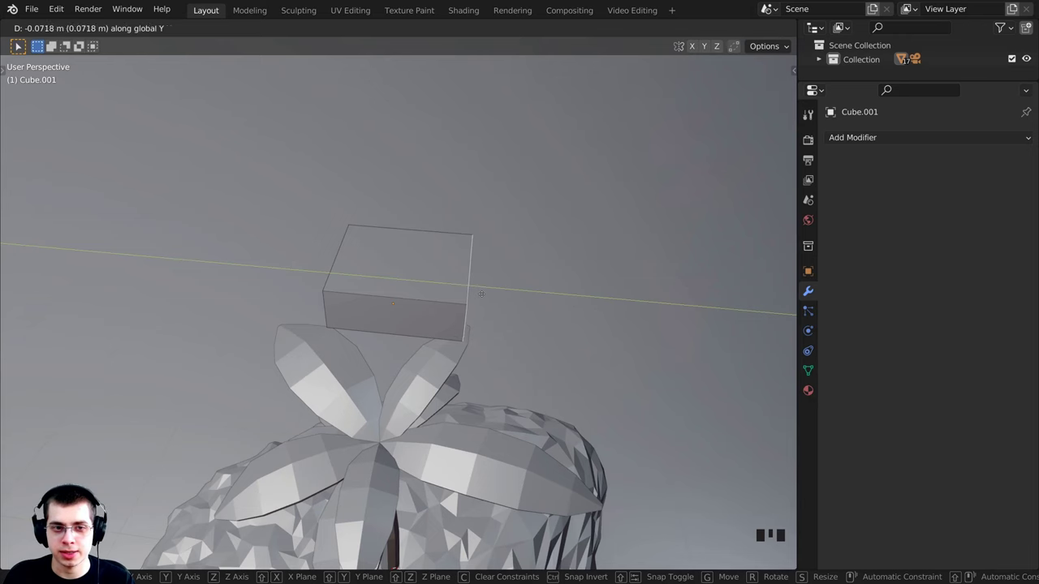
{"action": "left_click", "coordinate": [479, 294]}
{"action": "key", "text": "Tab"}
{"action": "middle_click_drag", "start_coordinate": [302, 324], "coordinate": [368, 296]}
{"action": "right_click", "coordinate": [370, 284]}
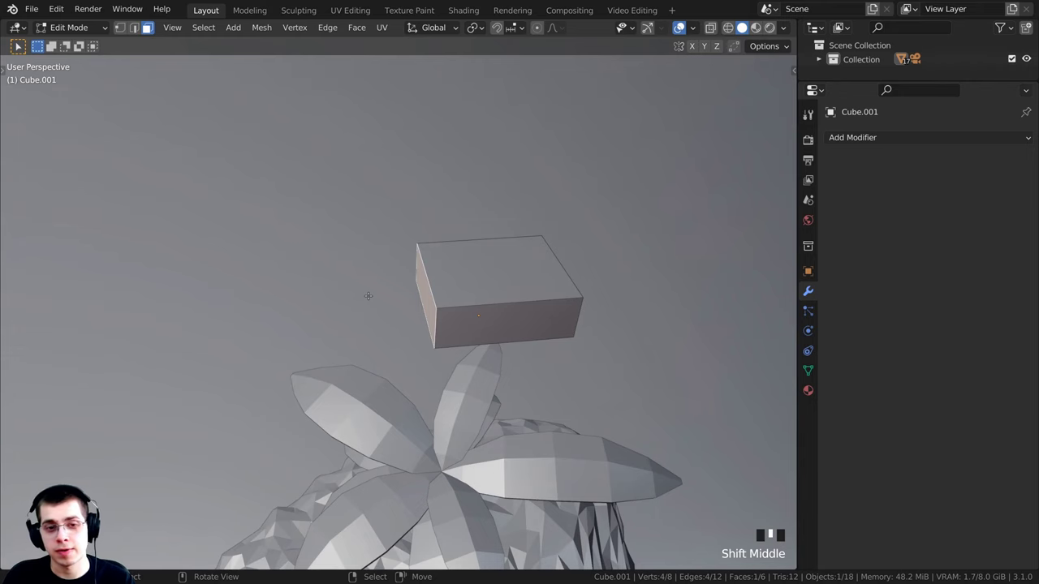
- From top view, extrude the selected face and narrow it along X
{"action": "key", "text": "KP_7"}
{"action": "middle_click_drag", "start_coordinate": [369, 296], "coordinate": [370, 299], "text": "shift"}
{"action": "scroll", "coordinate": [441, 364], "scroll_direction": "up", "scroll_amount": 3}
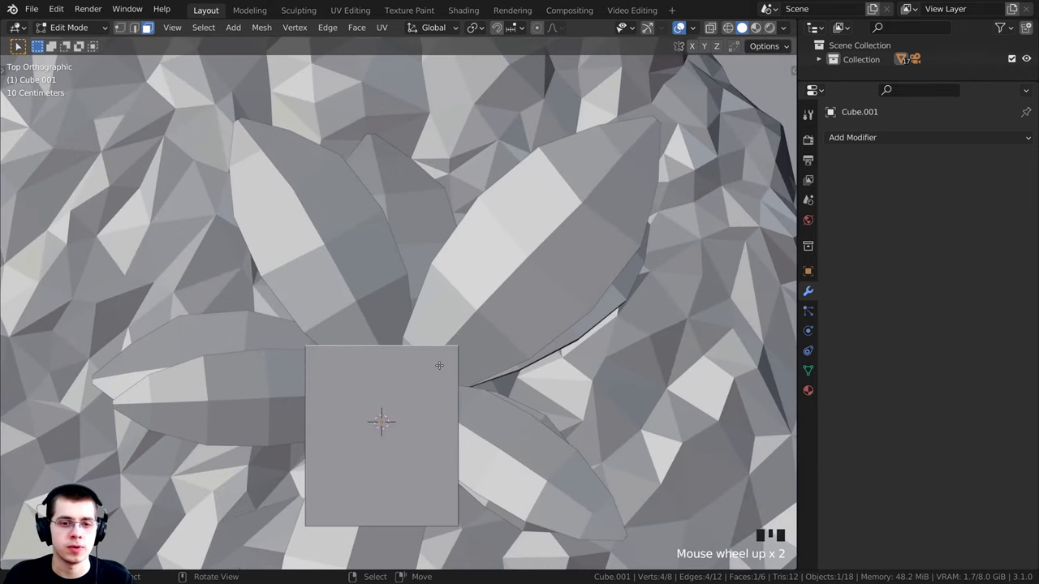
{"action": "key", "text": "e"}
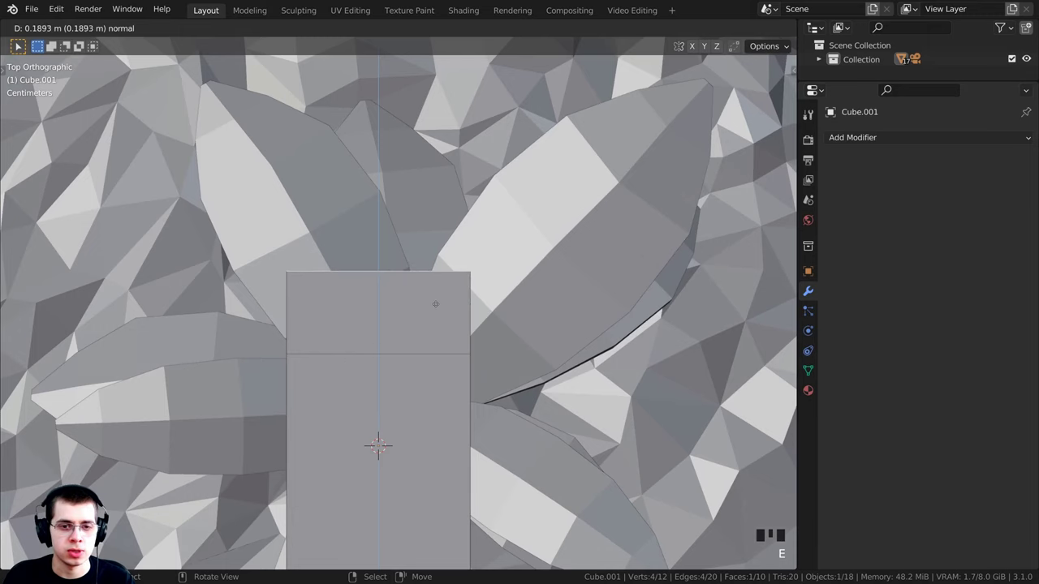
{"action": "left_click", "coordinate": [436, 299]}
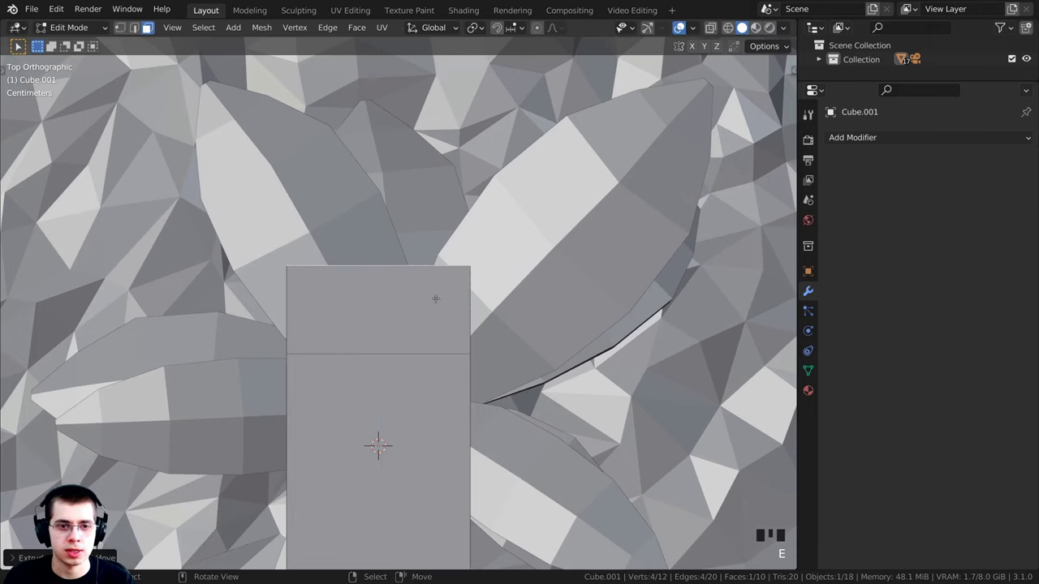
{"action": "key", "text": "s"}
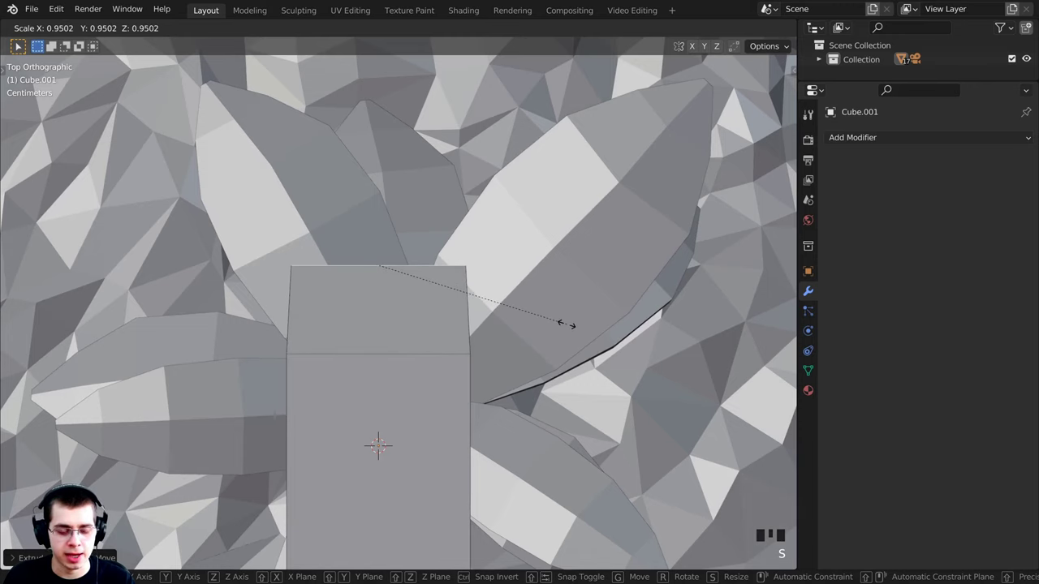
{"action": "key", "text": "x"}
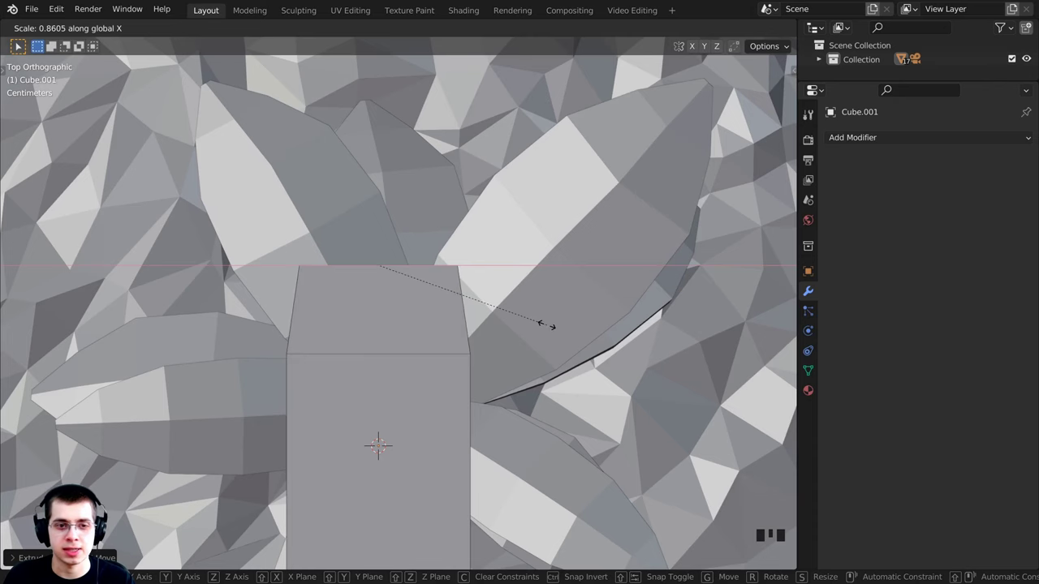
{"action": "left_click", "coordinate": [544, 325]}
{"action": "middle_click_drag", "start_coordinate": [535, 304], "coordinate": [532, 343], "text": "shift"}
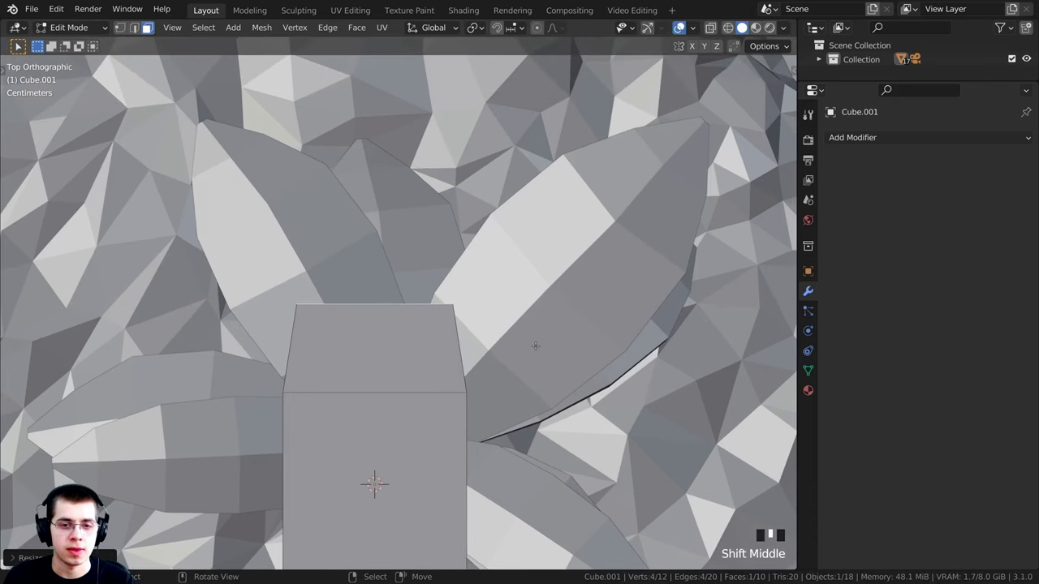
- Narrow the end face slightly more, extrude another section and taper it to a point along X
{"action": "key", "text": "s"}
{"action": "key", "text": "x"}
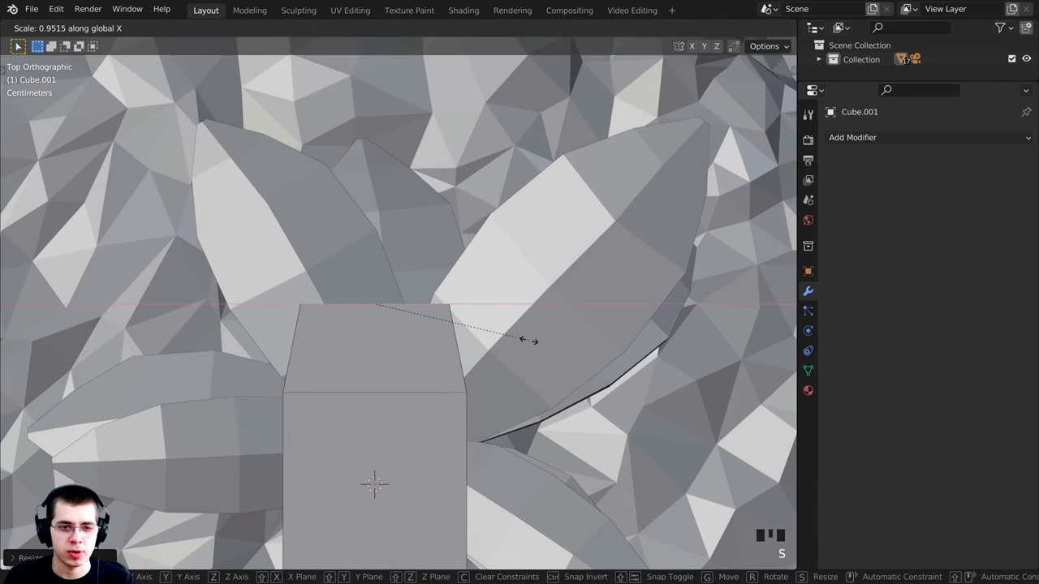
{"action": "left_click", "coordinate": [521, 351]}
{"action": "key", "text": "e"}
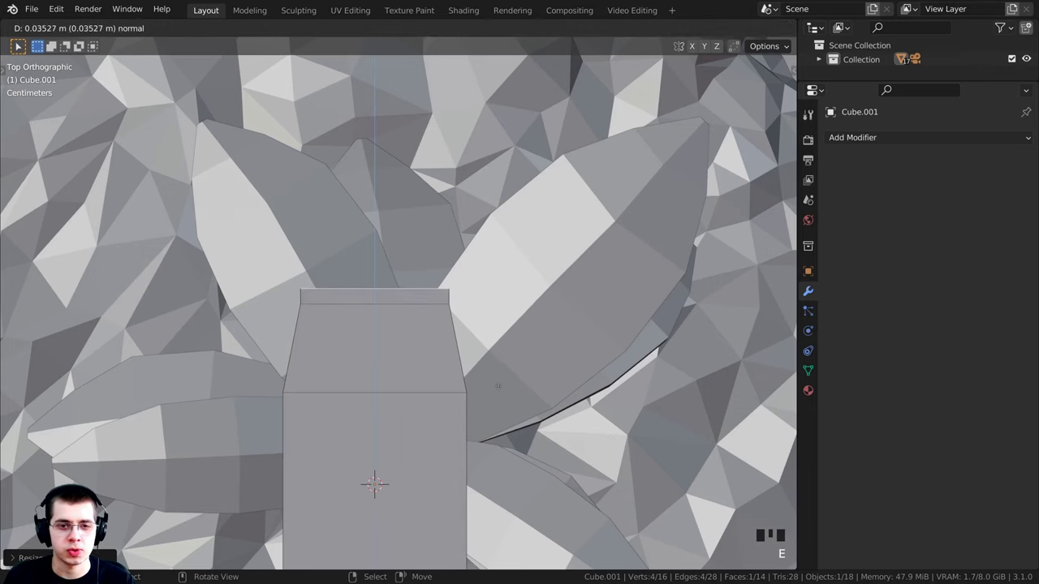
{"action": "left_click", "coordinate": [501, 333]}
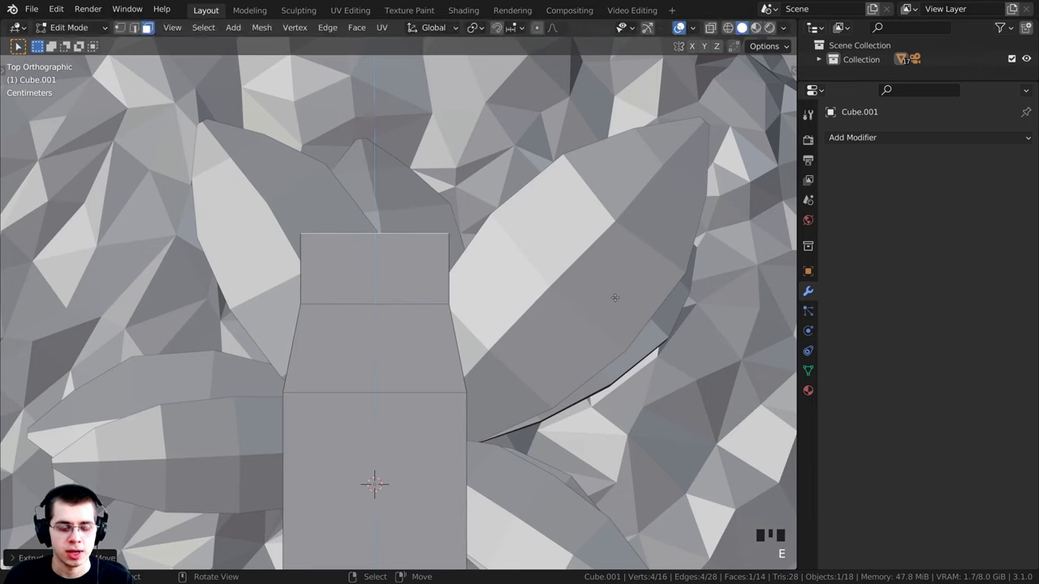
{"action": "key", "text": "s"}
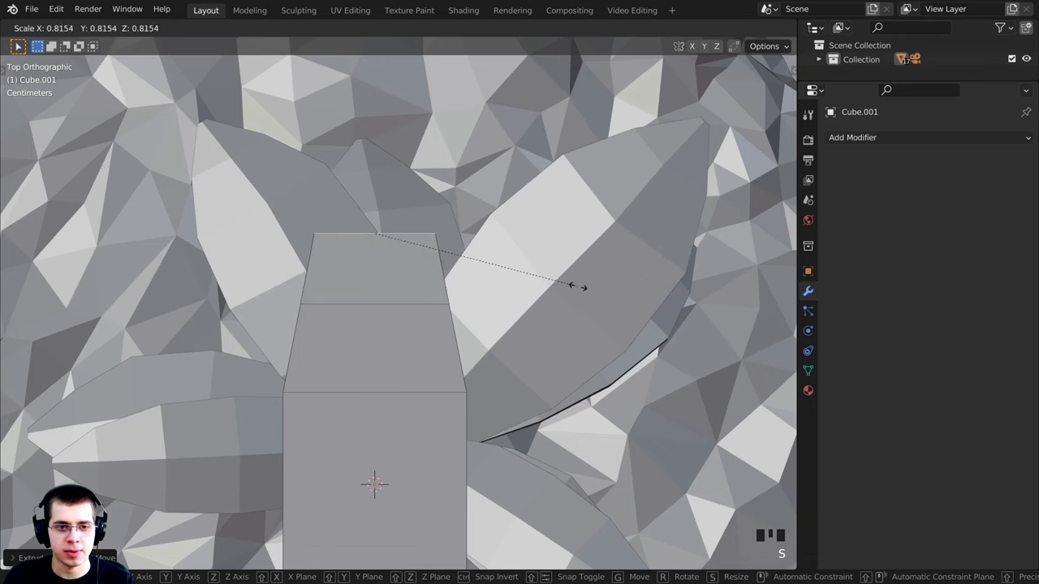
{"action": "key", "text": "x"}
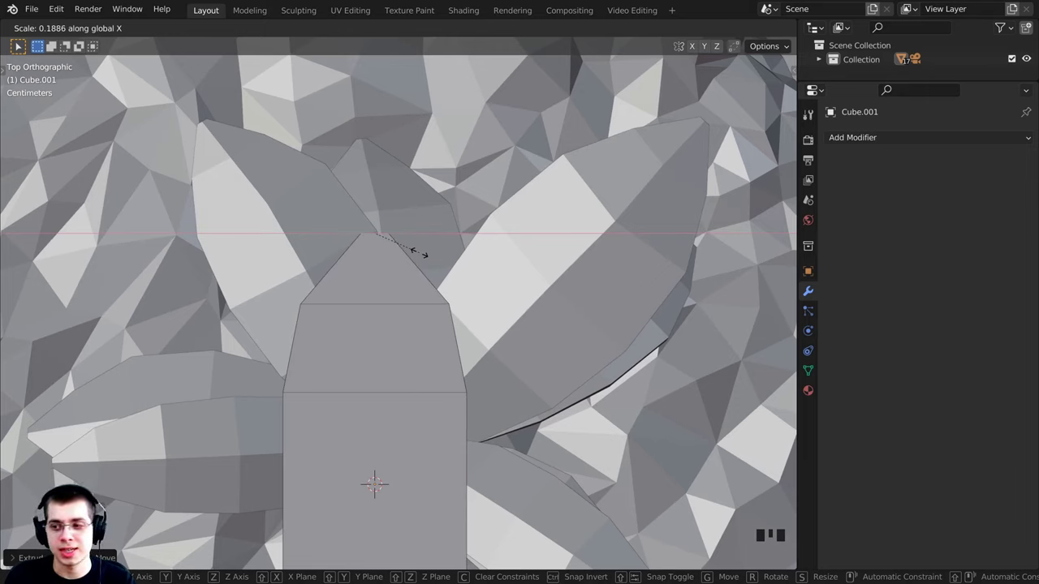
{"action": "left_click", "coordinate": [418, 253]}
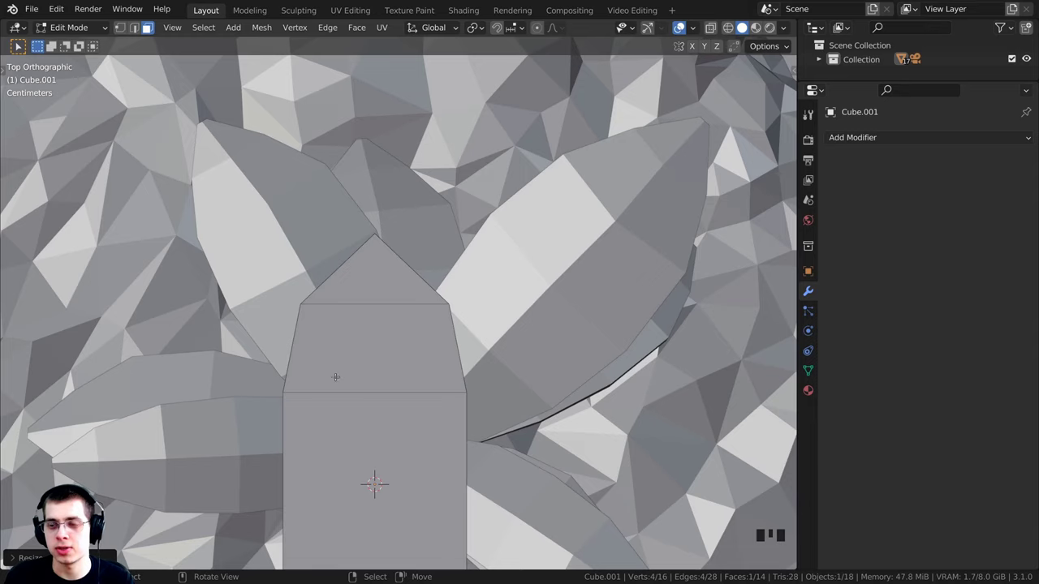
{"action": "middle_click_drag", "start_coordinate": [336, 377], "coordinate": [360, 282]}
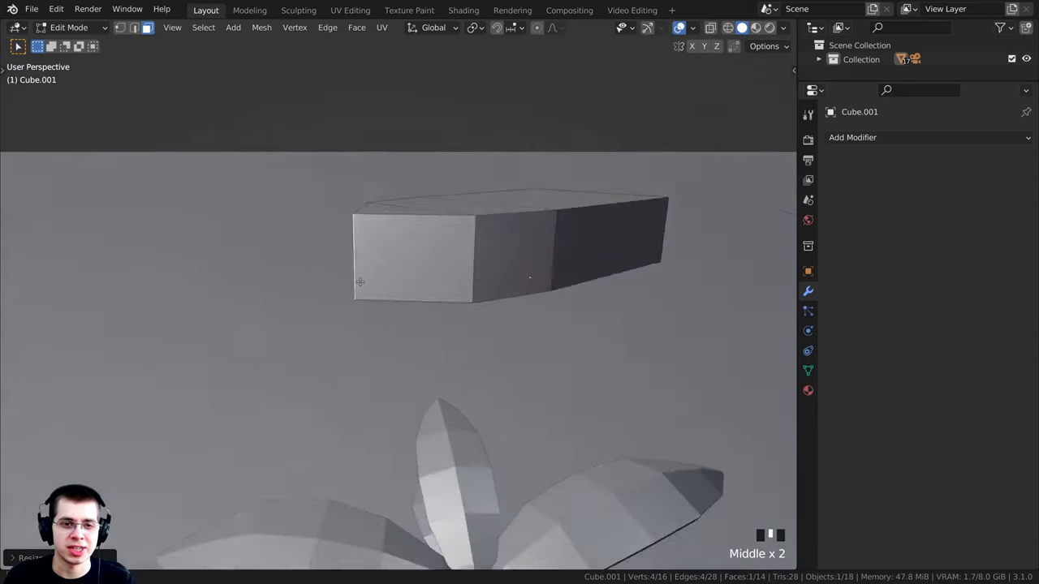
- In vertex select mode, shift the bow's corner vertex slightly, in two small moves
{"action": "scroll", "coordinate": [358, 390], "scroll_direction": "up", "scroll_amount": 2}
{"action": "scroll", "coordinate": [375, 372], "scroll_direction": "down", "scroll_amount": 1}
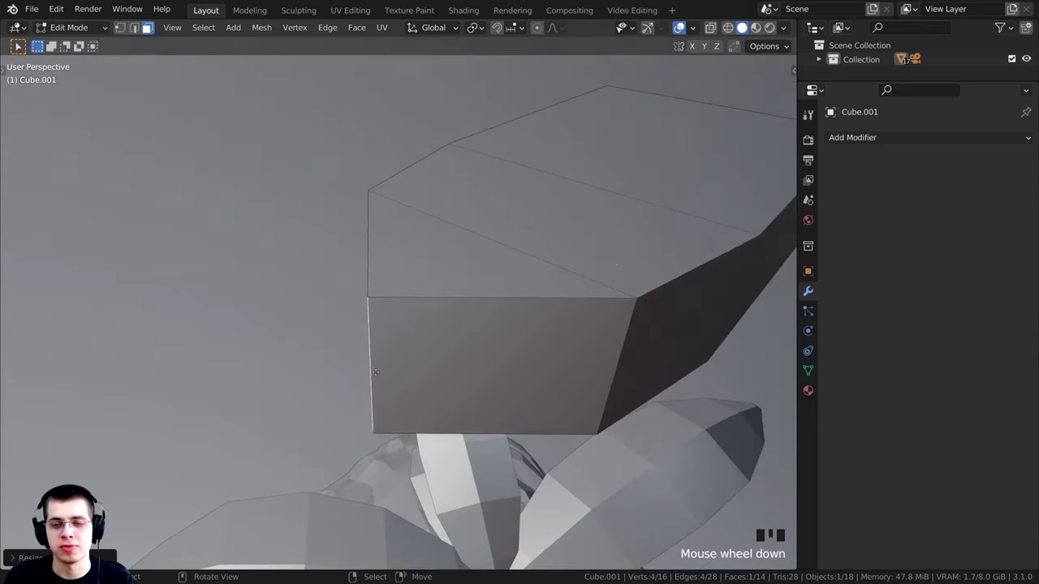
{"action": "scroll", "coordinate": [380, 373], "scroll_direction": "up", "scroll_amount": 1}
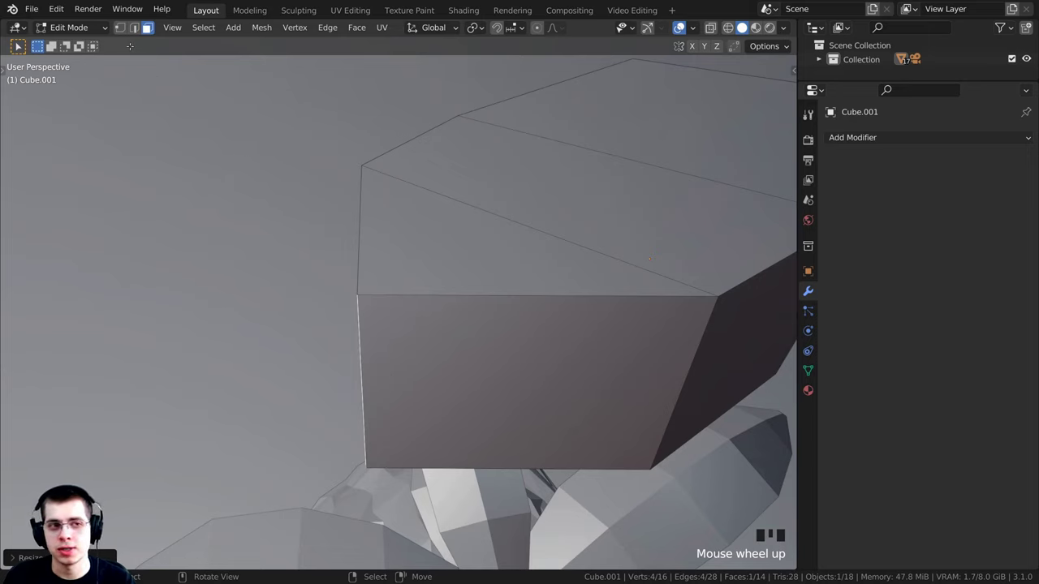
{"action": "left_click", "coordinate": [120, 29]}
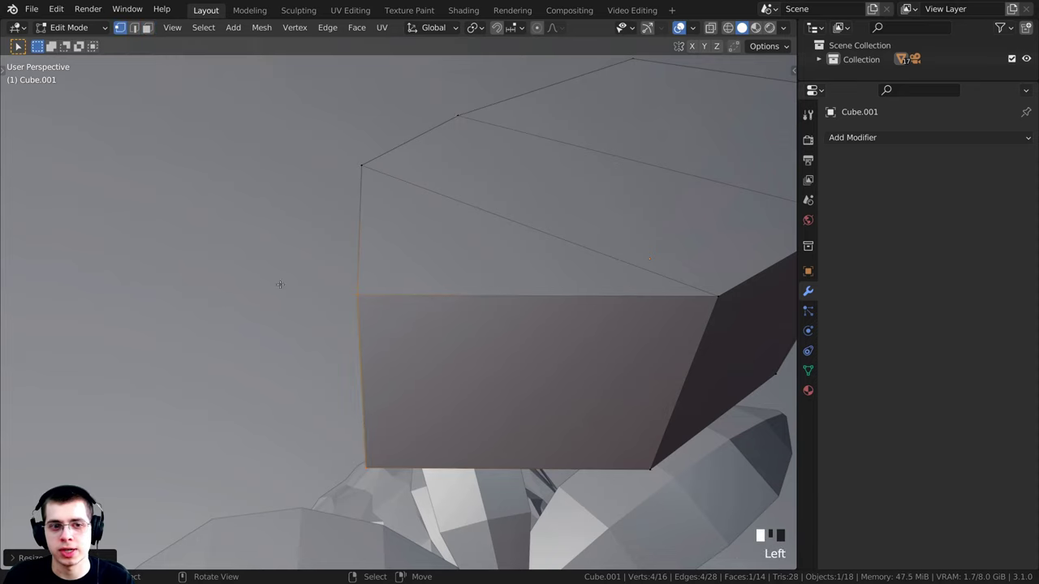
{"action": "right_click", "coordinate": [354, 293]}
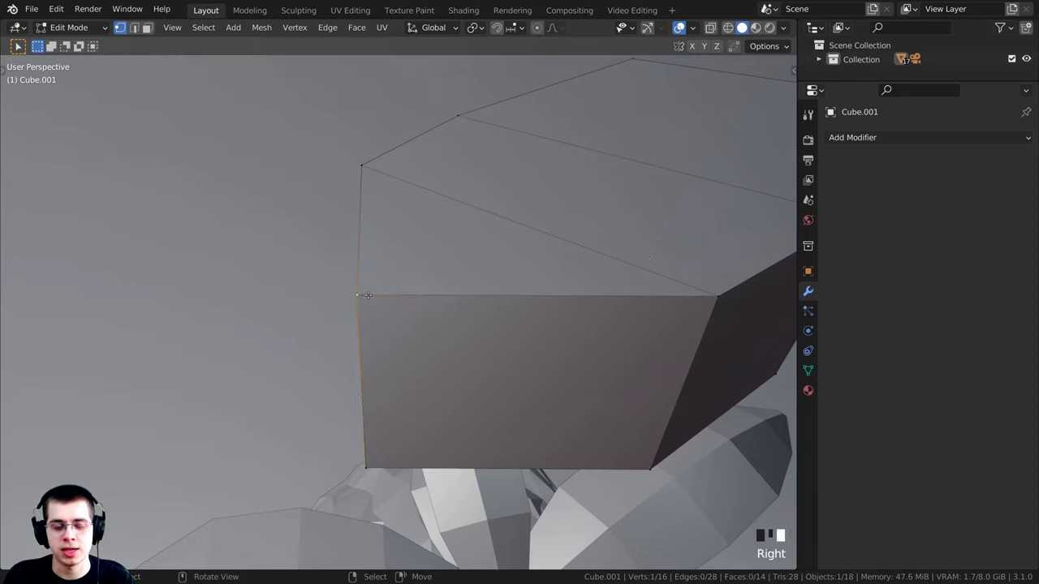
{"action": "key", "text": "g"}
{"action": "left_click", "coordinate": [356, 290]}
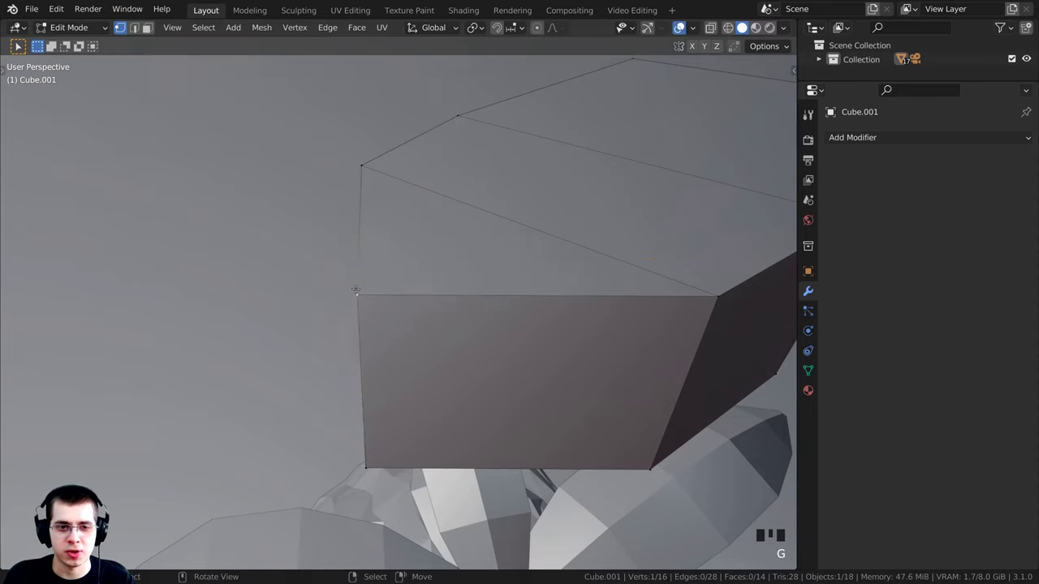
{"action": "key", "text": "g"}
{"action": "left_click", "coordinate": [357, 288]}
{"action": "mouse_move", "coordinate": [357, 288]}
{"action": "middle_mouse_down"}
{"action": "mouse_move", "coordinate": [255, 244]}
{"action": "mouse_move", "coordinate": [334, 222]}
{"action": "middle_mouse_up"}
- In wireframe view, merge the bow-tip vertices by distance, removing 2 duplicates
{"action": "key", "text": "z"}
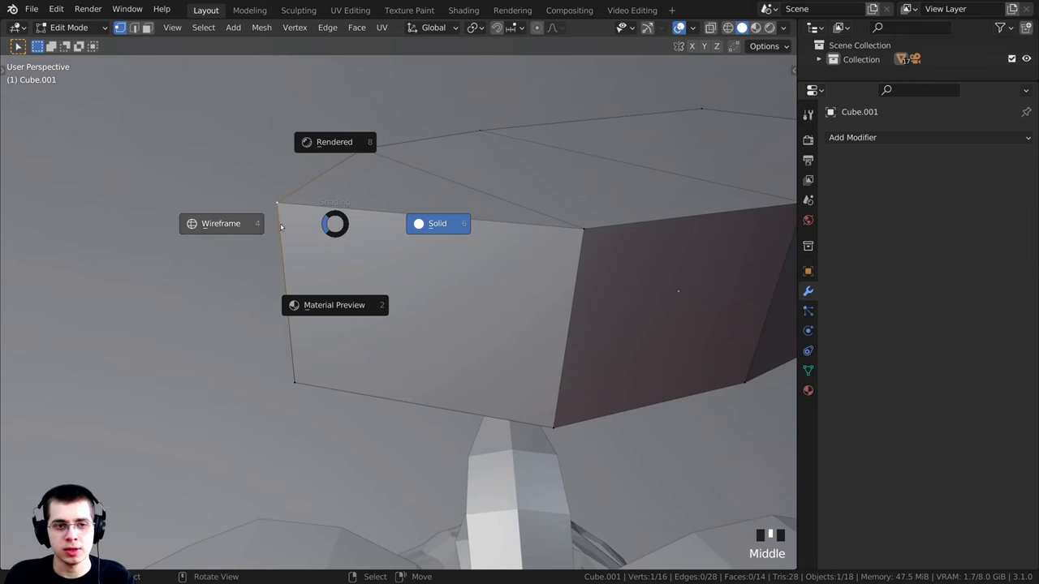
{"action": "left_click", "coordinate": [211, 225]}
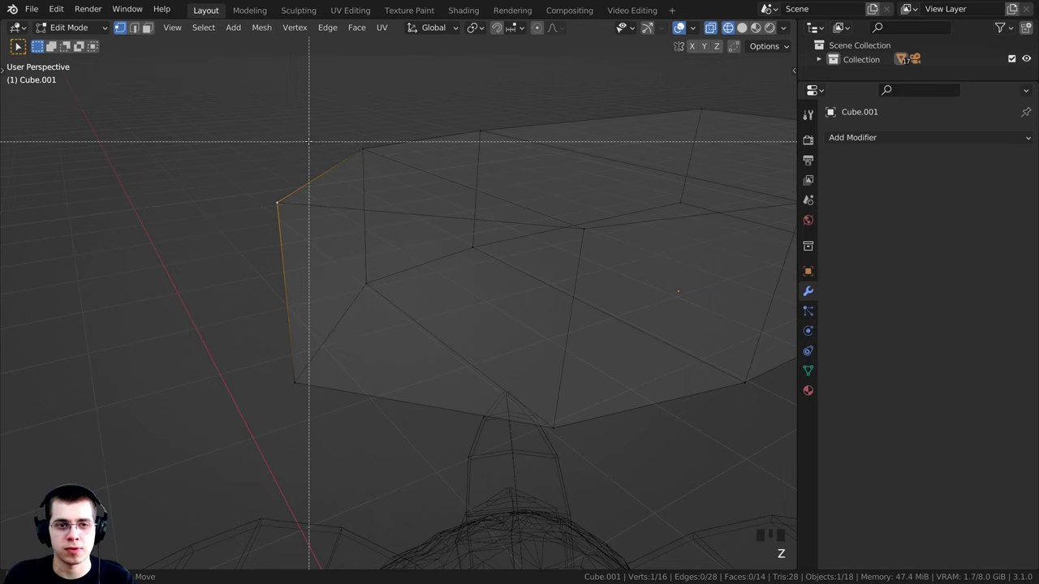
{"action": "left_click_drag", "start_coordinate": [310, 142], "coordinate": [234, 410]}
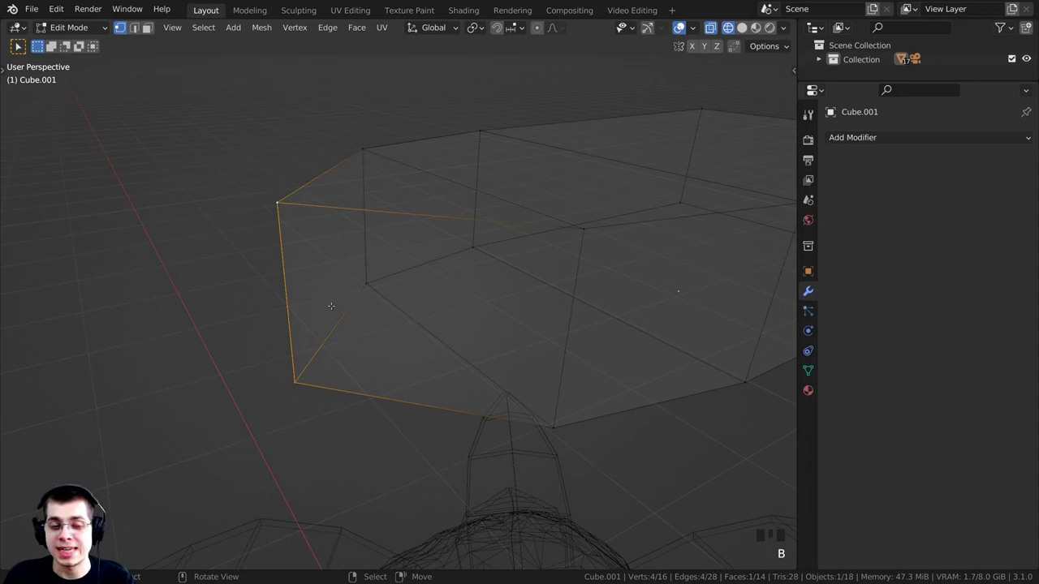
{"action": "key", "text": "m"}
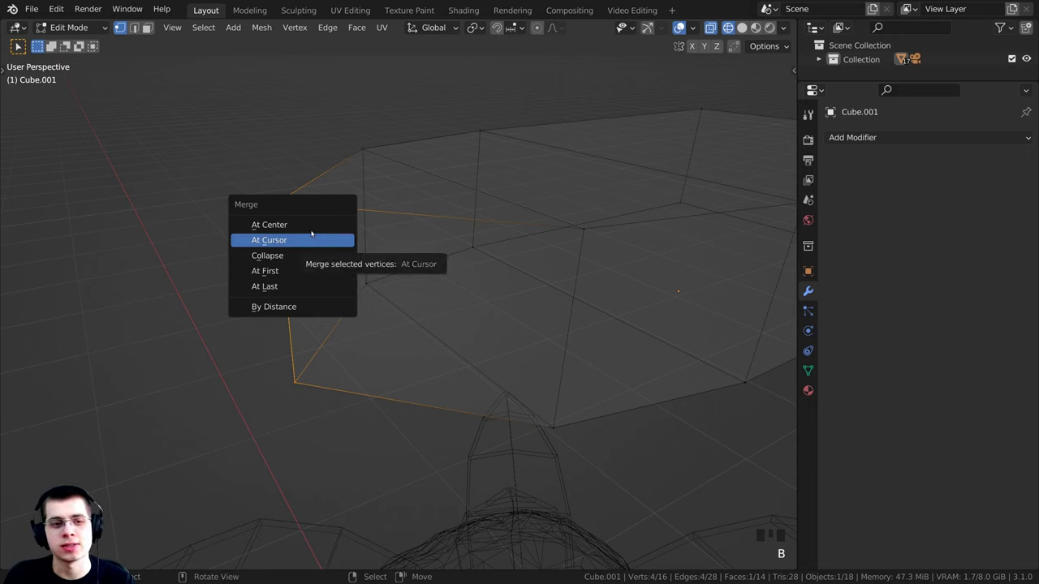
{"action": "left_click", "coordinate": [272, 307]}
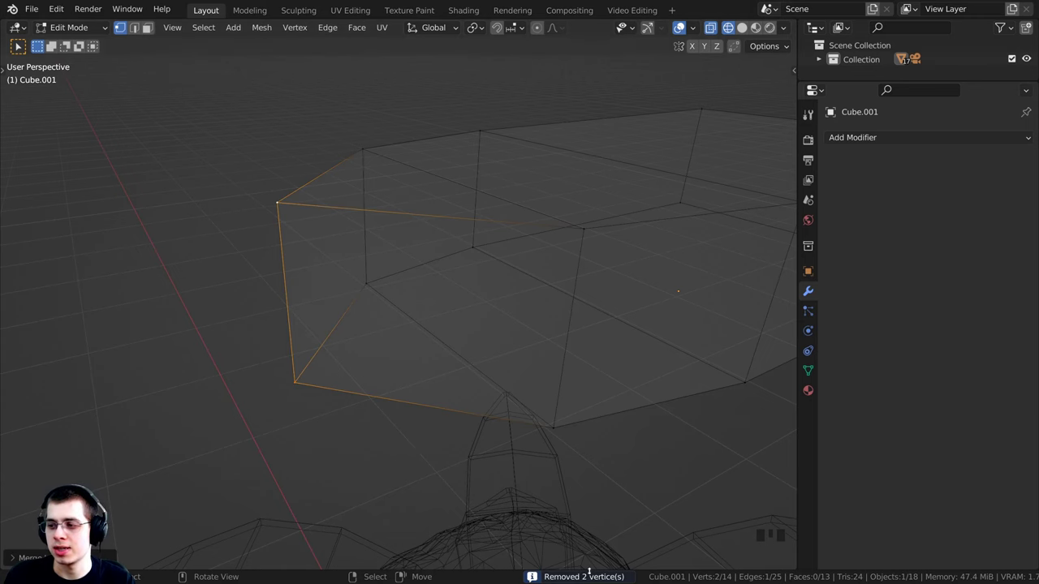
- Move a tip vertex to reshape the bow corner
{"action": "key", "text": "g"}
{"action": "middle_click_drag", "start_coordinate": [270, 201], "coordinate": [274, 220]}
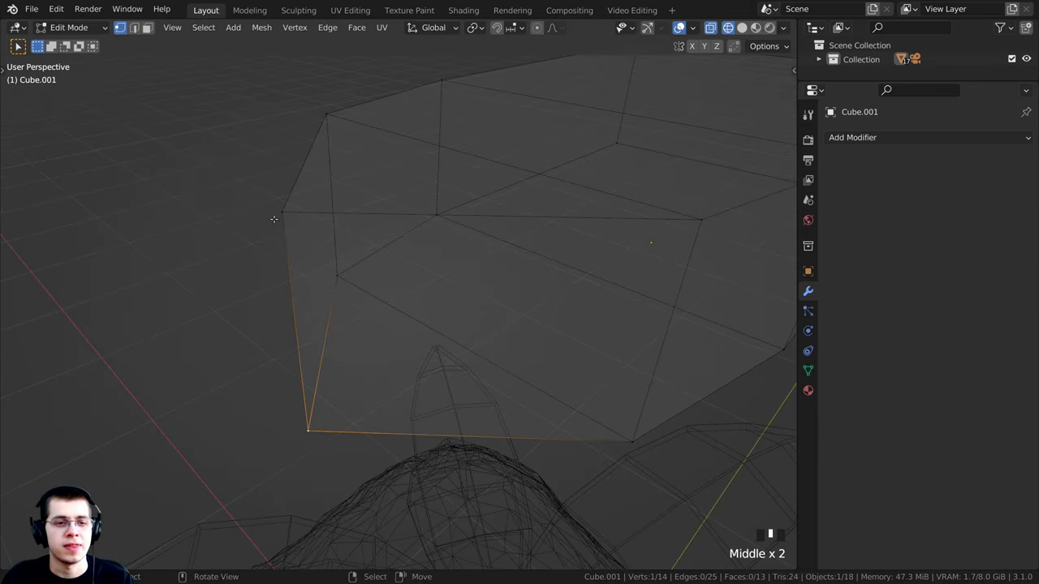
{"action": "scroll", "coordinate": [280, 208], "scroll_direction": "down", "scroll_amount": 3}
{"action": "middle_click_drag", "start_coordinate": [338, 267], "coordinate": [319, 288]}
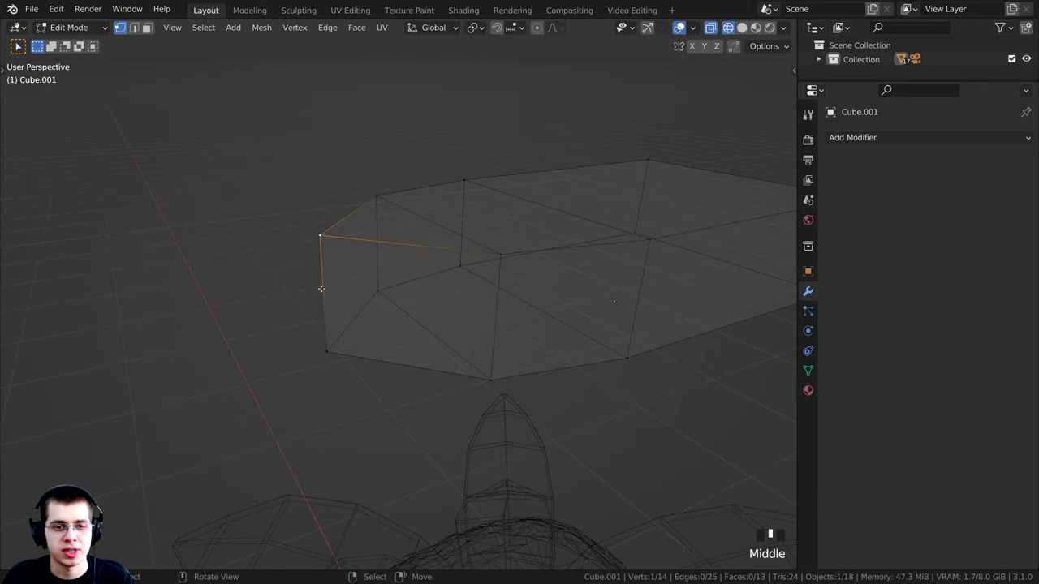
{"action": "key", "text": "g"}
{"action": "left_click", "coordinate": [323, 289]}
{"action": "left_click", "coordinate": [327, 350]}
{"action": "key", "text": "g"}
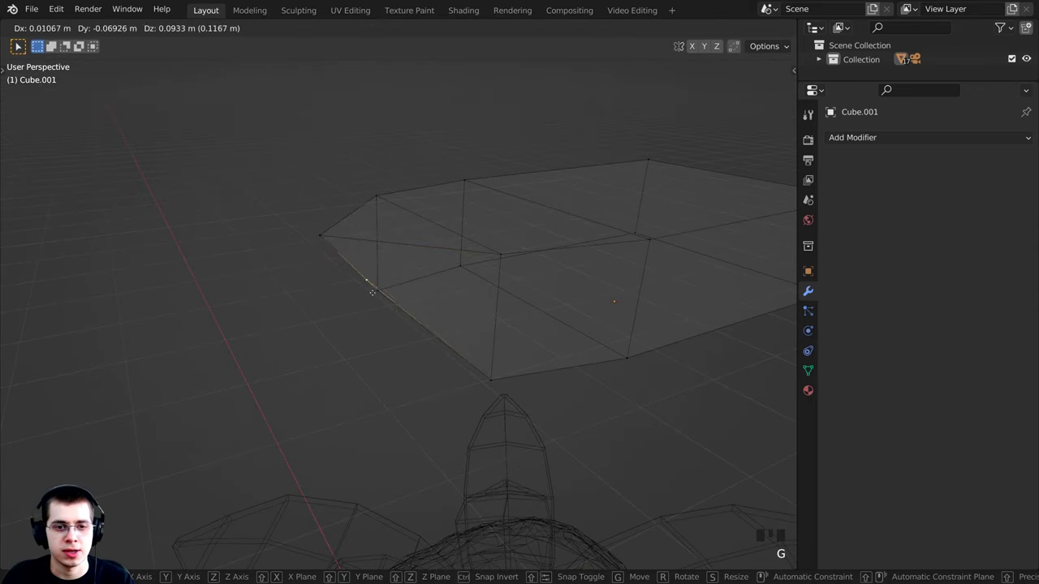
{"action": "right_click", "coordinate": [343, 324]}
- Return to solid shading and orbit to view the hull from below
{"action": "scroll", "coordinate": [323, 311], "scroll_direction": "up", "scroll_amount": 1}
{"action": "key", "text": "z"}
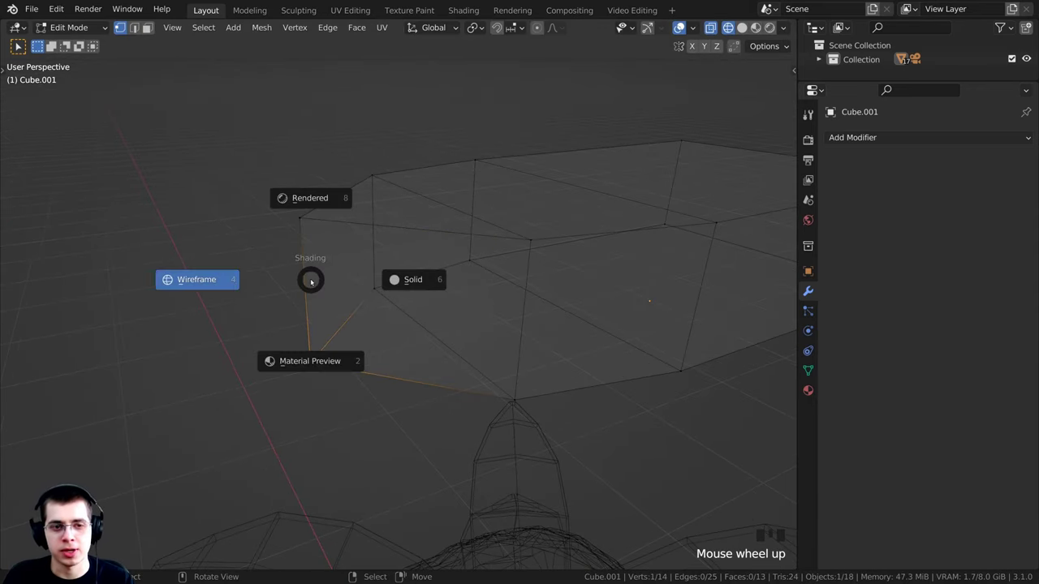
{"action": "left_click", "coordinate": [404, 279]}
{"action": "scroll", "coordinate": [405, 273], "scroll_direction": "down", "scroll_amount": 2}
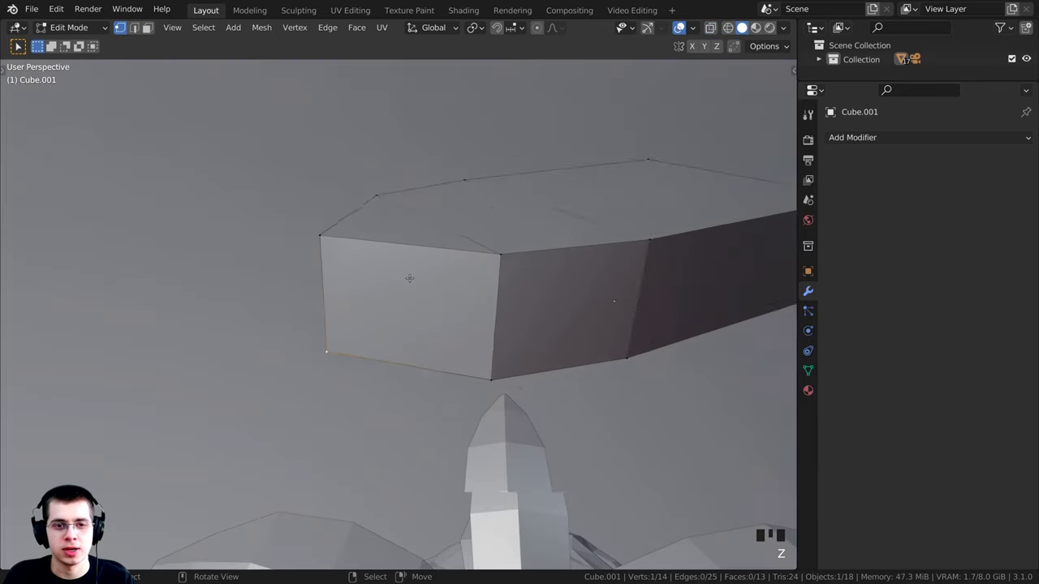
{"action": "middle_click_drag", "start_coordinate": [405, 273], "coordinate": [288, 121]}
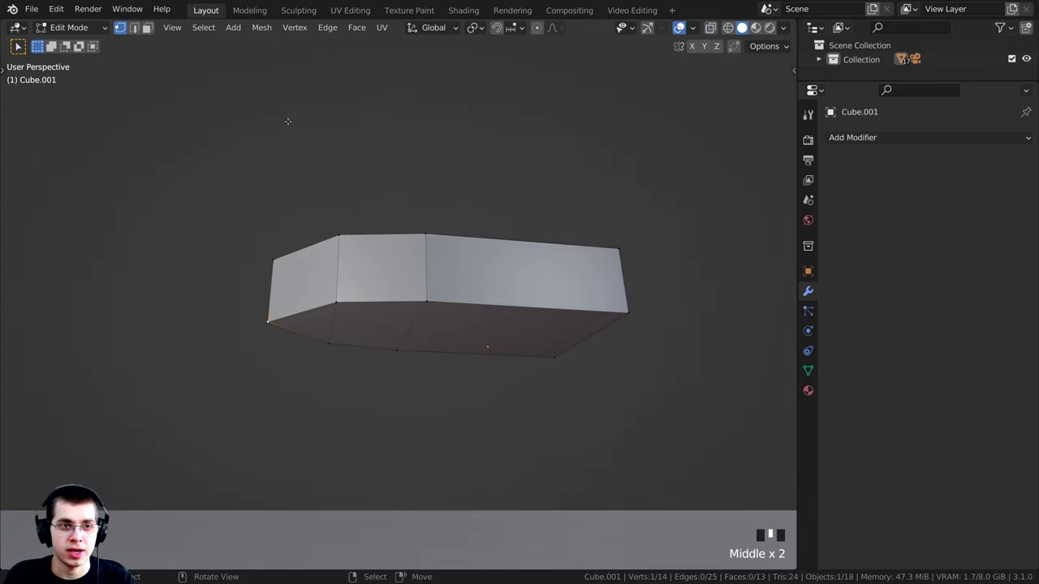
- Select the three bottom faces and raise them along Z
{"action": "left_click", "coordinate": [147, 28]}
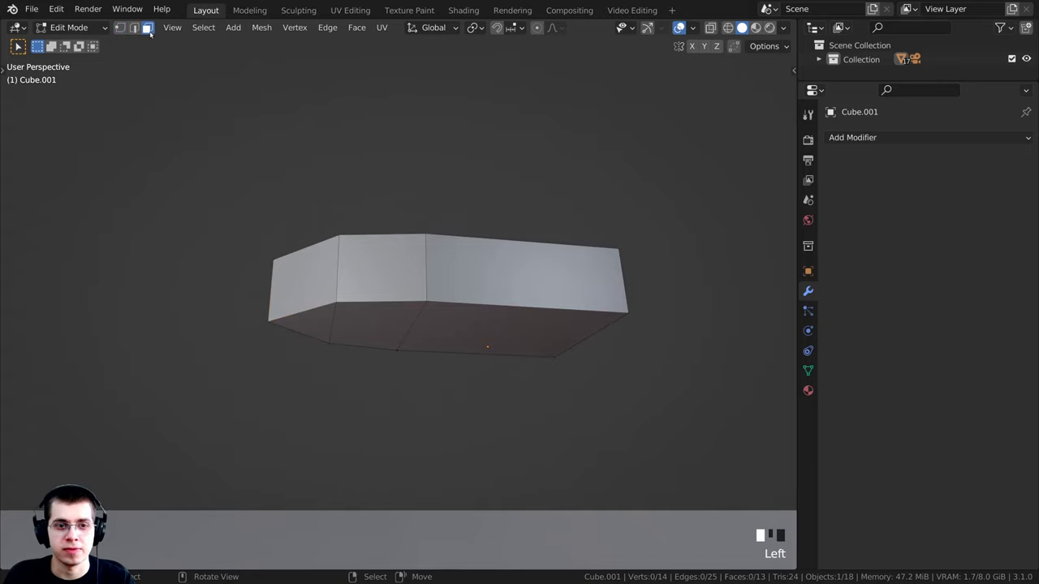
{"action": "right_click", "coordinate": [319, 315]}
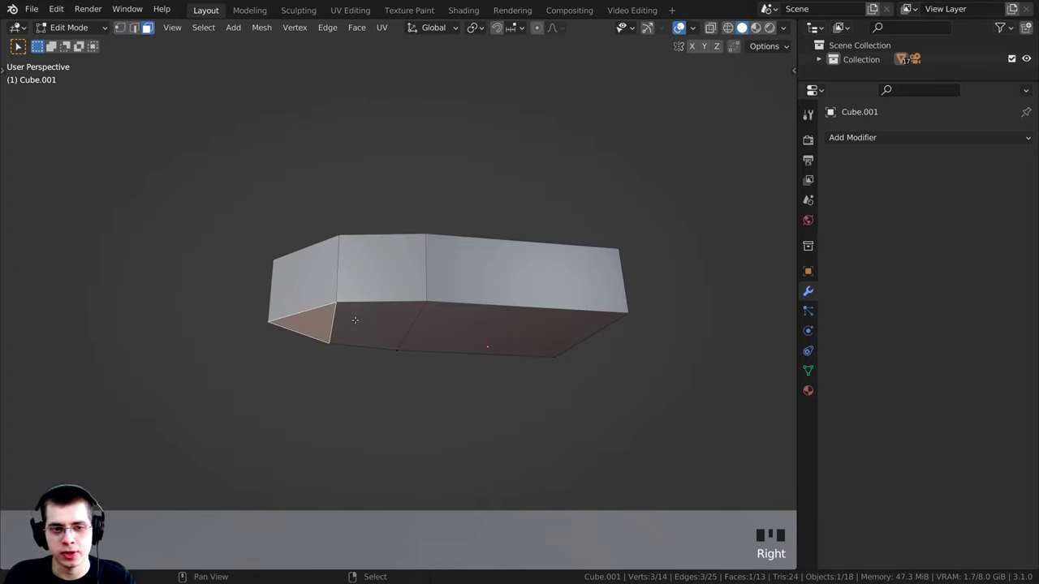
{"action": "right_click", "coordinate": [356, 321], "text": "shift"}
{"action": "right_click", "coordinate": [423, 327], "text": "shift"}
{"action": "scroll", "coordinate": [419, 342], "scroll_direction": "up", "scroll_amount": 1}
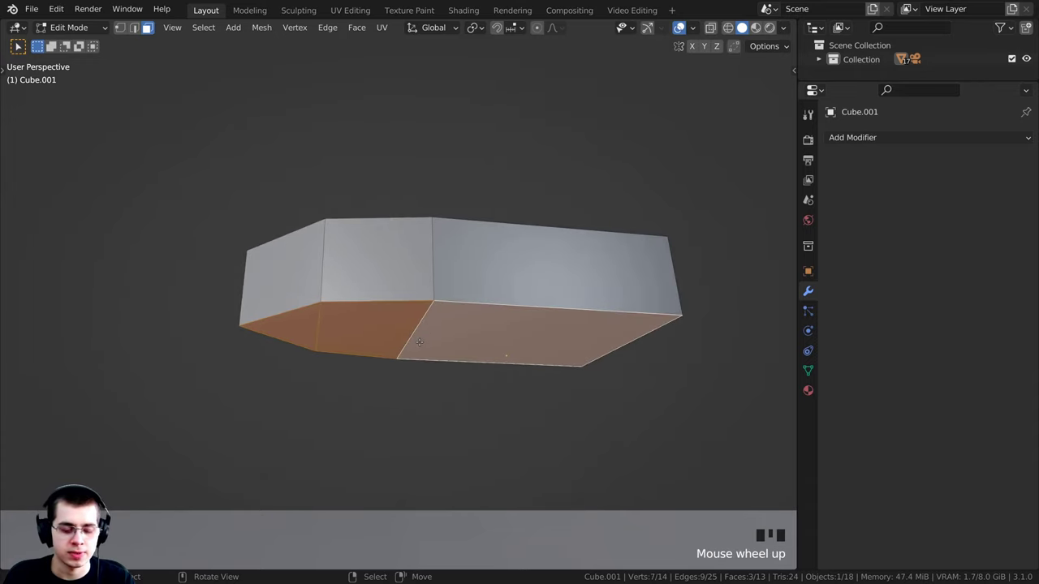
{"action": "key", "text": "g"}
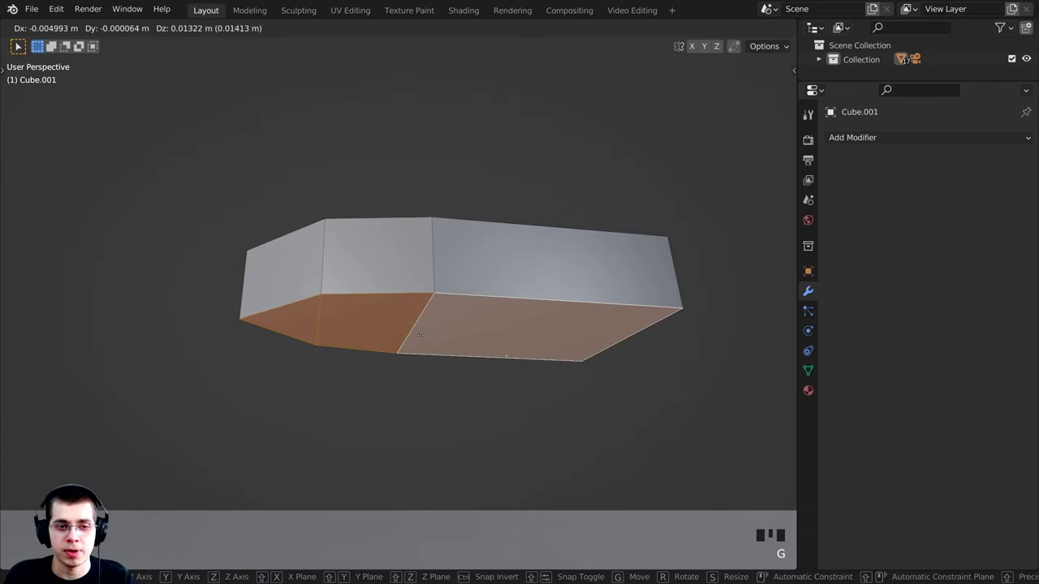
{"action": "key", "text": "z"}
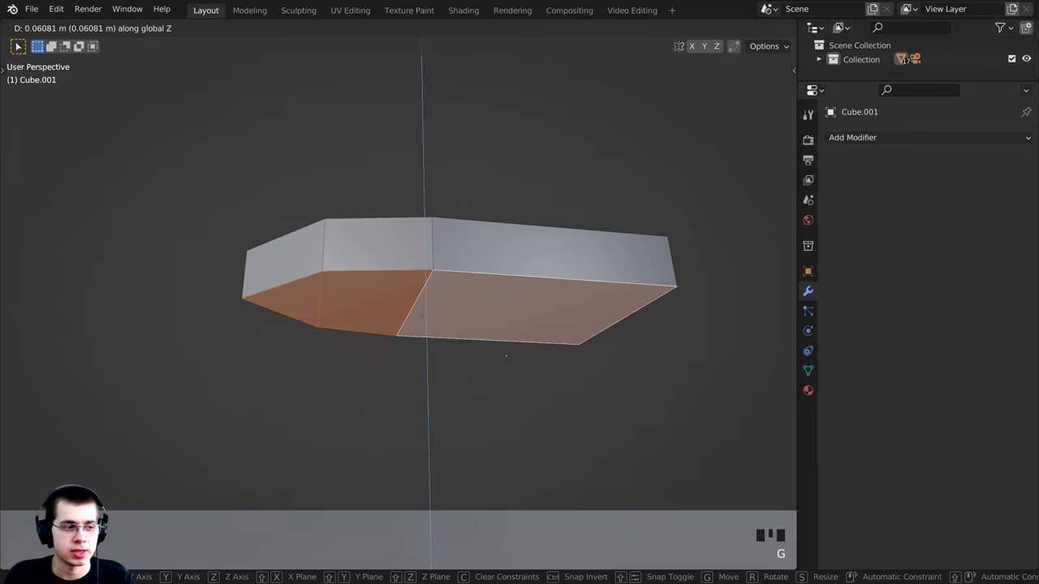
{"action": "left_click", "coordinate": [423, 302]}
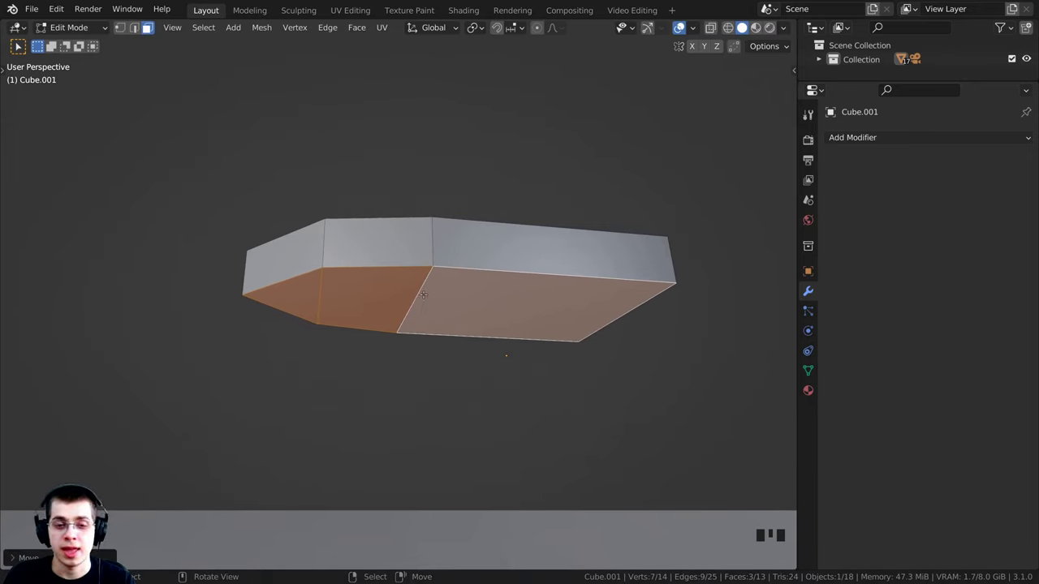
- Extrude the bottom faces downward and narrow them along X
{"action": "key", "text": "e"}
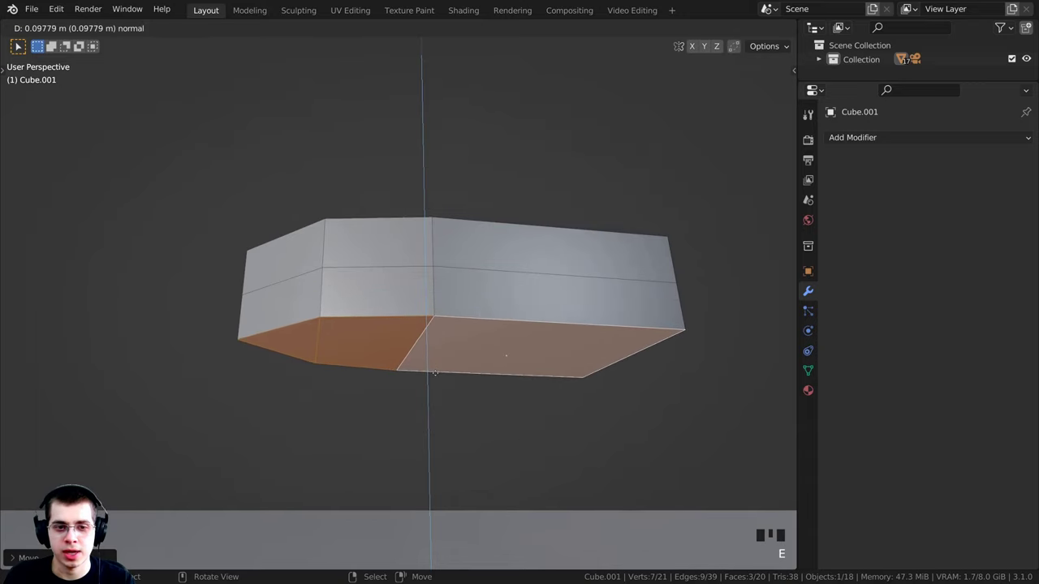
{"action": "left_click", "coordinate": [434, 372]}
{"action": "middle_click_drag", "start_coordinate": [434, 373], "coordinate": [633, 332]}
{"action": "key", "text": "s"}
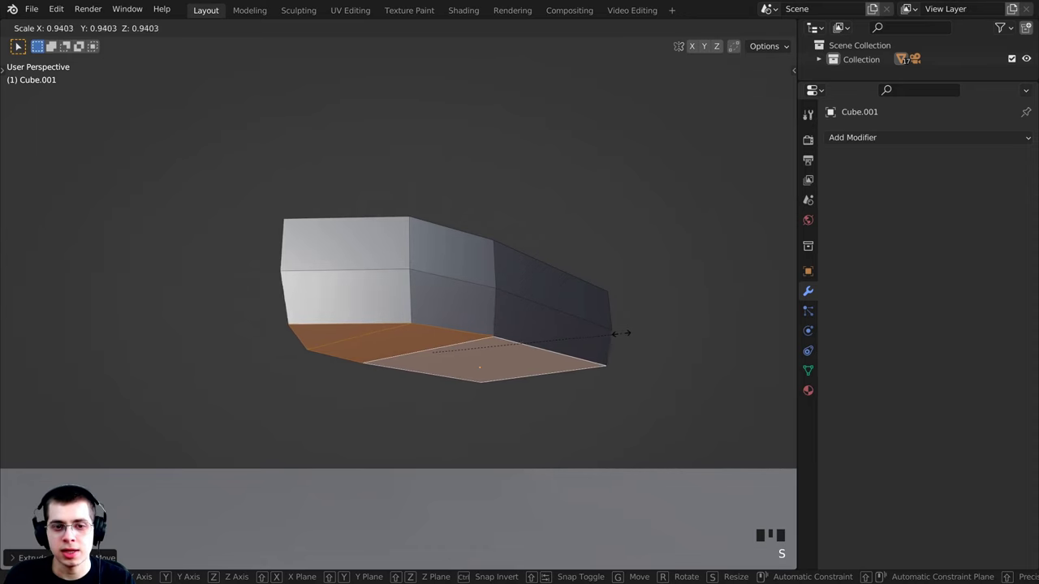
{"action": "key", "text": "x"}
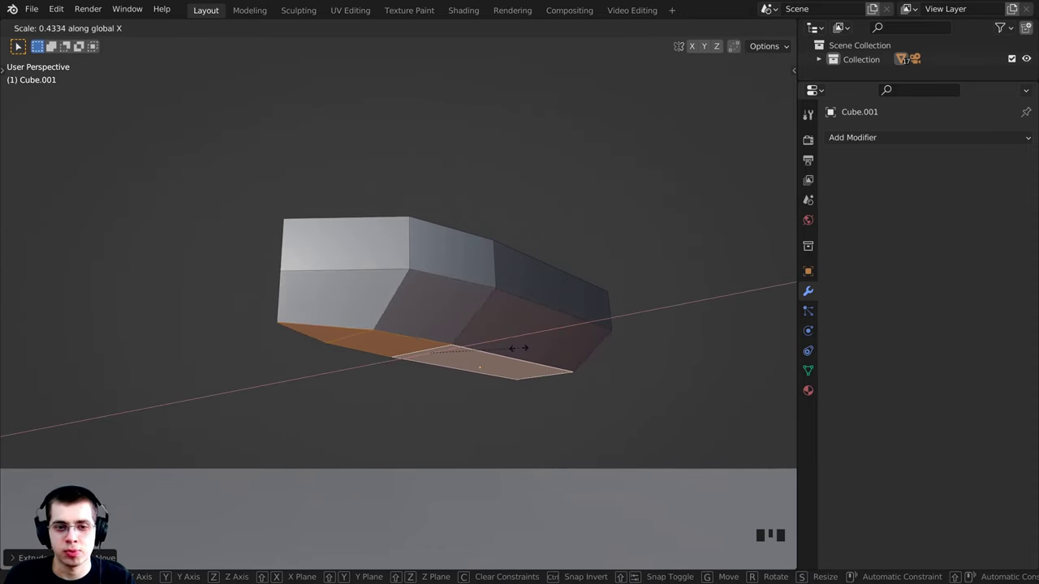
{"action": "left_click", "coordinate": [520, 348]}
{"action": "middle_click_drag", "start_coordinate": [519, 348], "coordinate": [420, 360]}
- Adjust the bottom faces' height along Z and return to vertex selection
{"action": "key", "text": "g"}
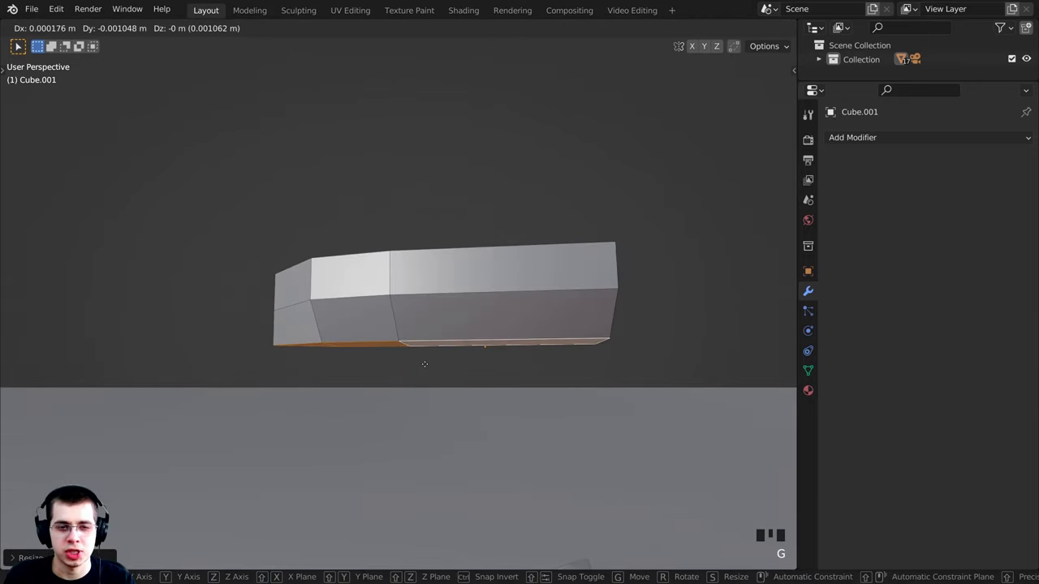
{"action": "key", "text": "z"}
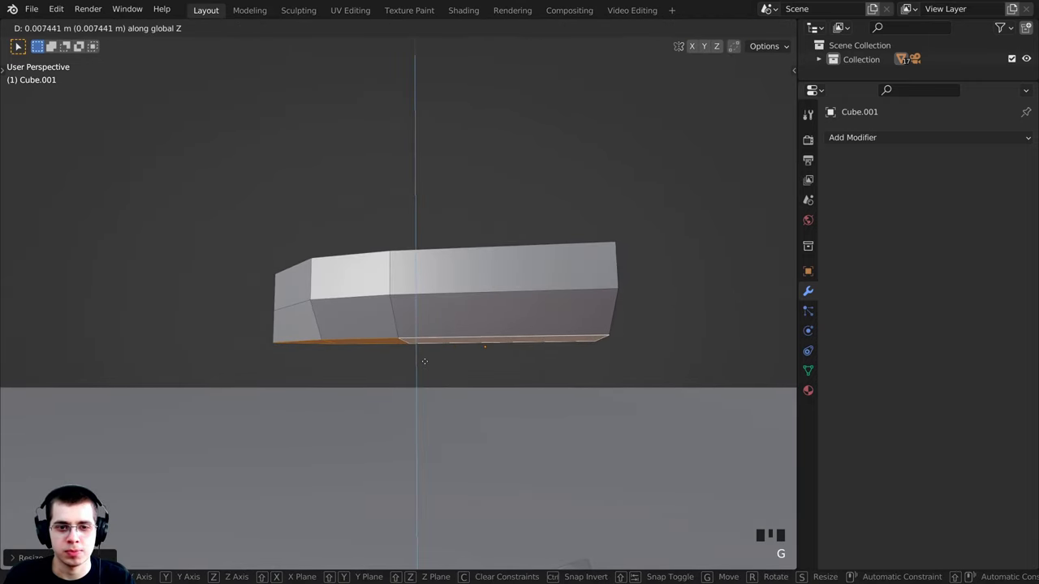
{"action": "left_click", "coordinate": [423, 360]}
{"action": "middle_click_drag", "start_coordinate": [423, 360], "coordinate": [383, 365]}
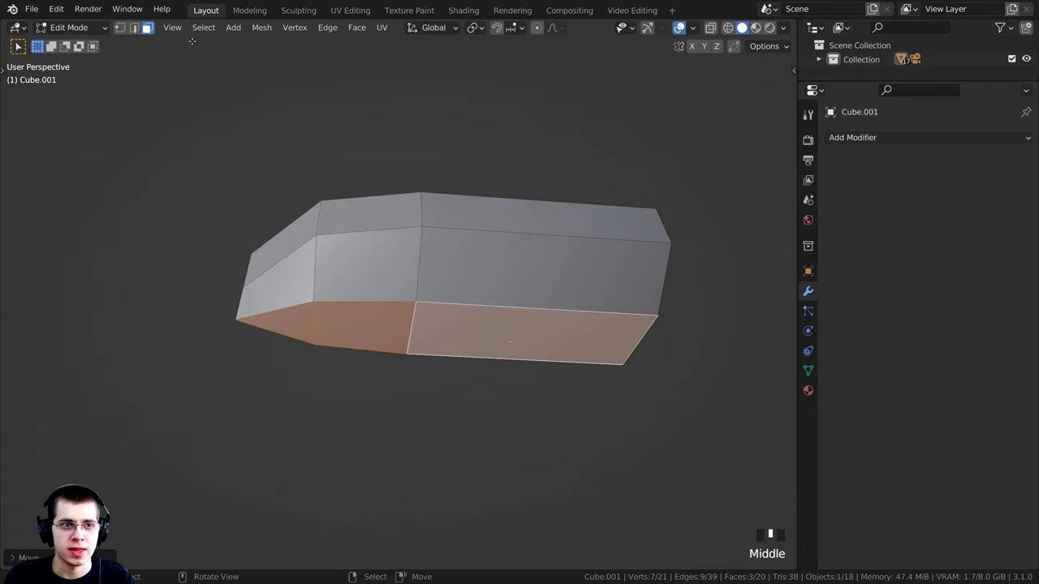
{"action": "left_click", "coordinate": [119, 28]}
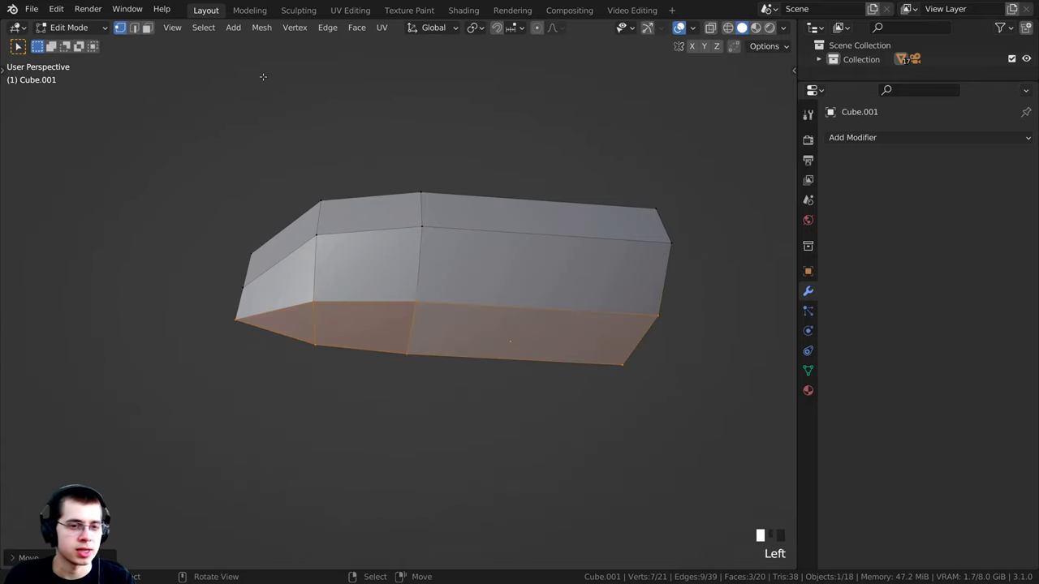
- Pull a single bow vertex along the Y axis
{"action": "left_click", "coordinate": [236, 318]}
{"action": "middle_click_drag", "start_coordinate": [236, 318], "coordinate": [310, 296]}
{"action": "key", "text": "g"}
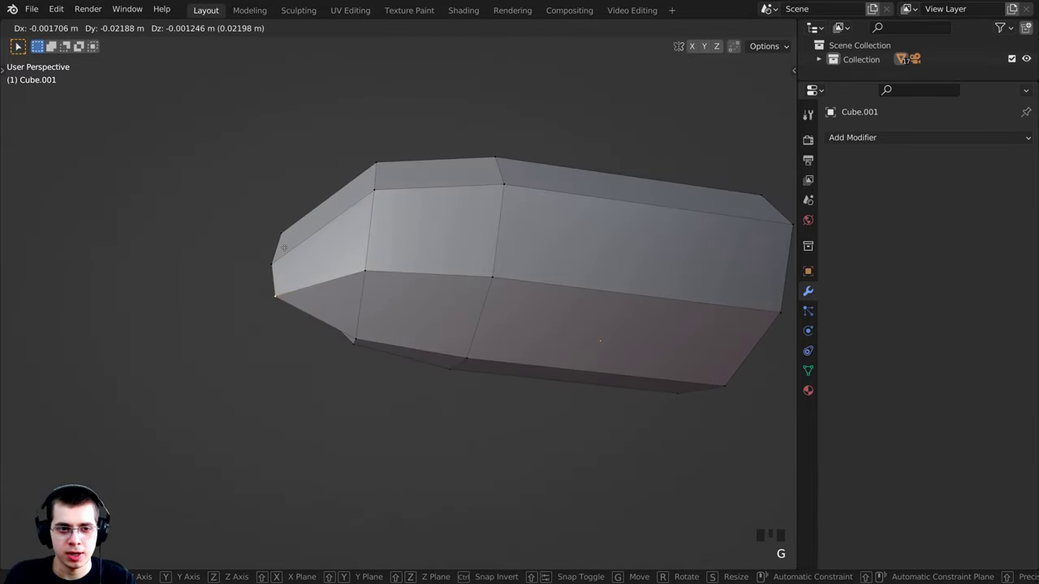
{"action": "key", "text": "y"}
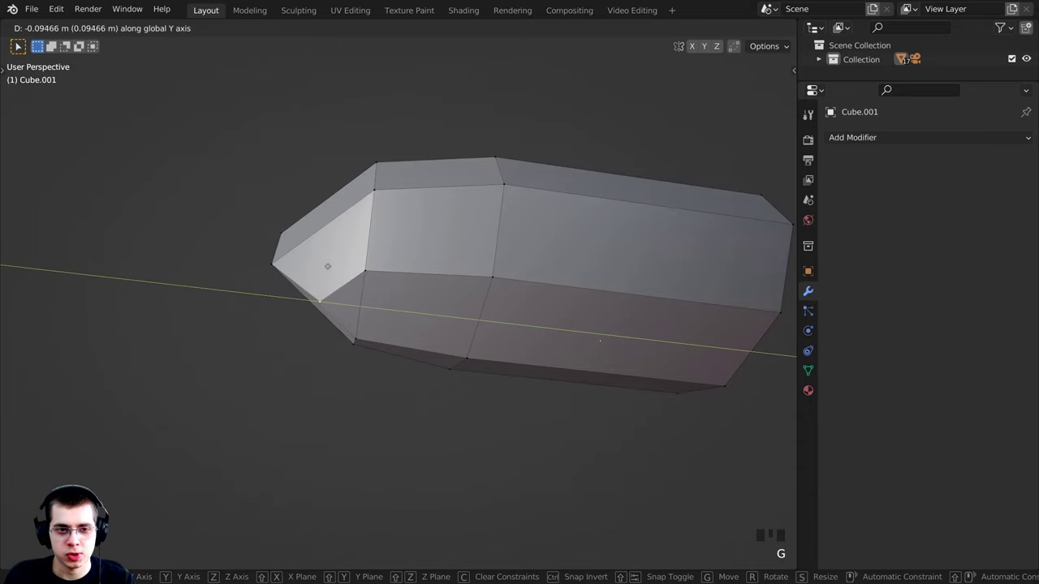
{"action": "left_click", "coordinate": [321, 268]}
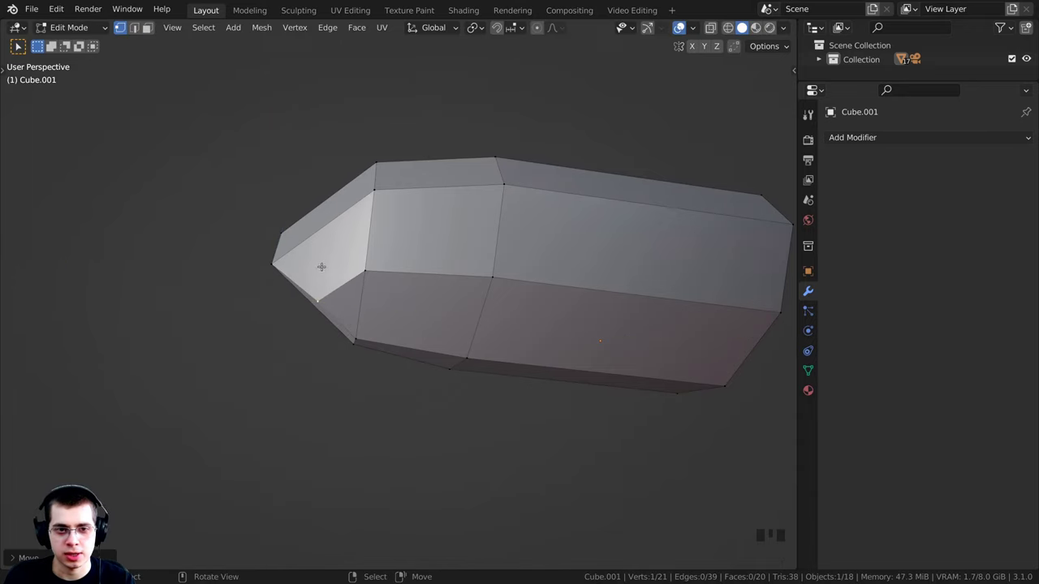
- Pull three bow vertices together along Y and return to Object Mode
{"action": "right_click", "coordinate": [367, 271], "text": "shift"}
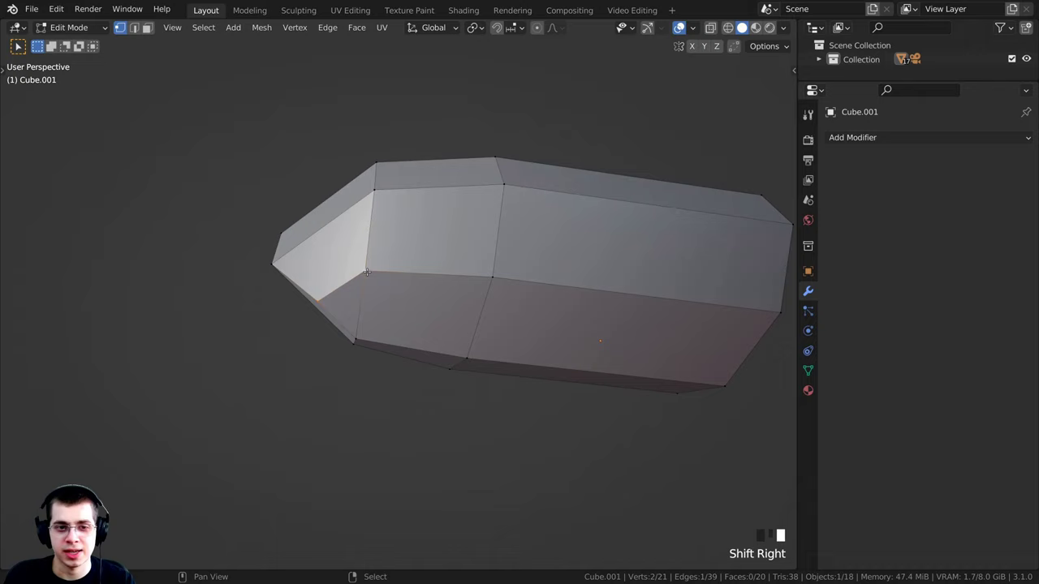
{"action": "right_click", "coordinate": [359, 335], "text": "shift"}
{"action": "middle_click_drag", "start_coordinate": [358, 335], "coordinate": [391, 300]}
{"action": "key", "text": "g"}
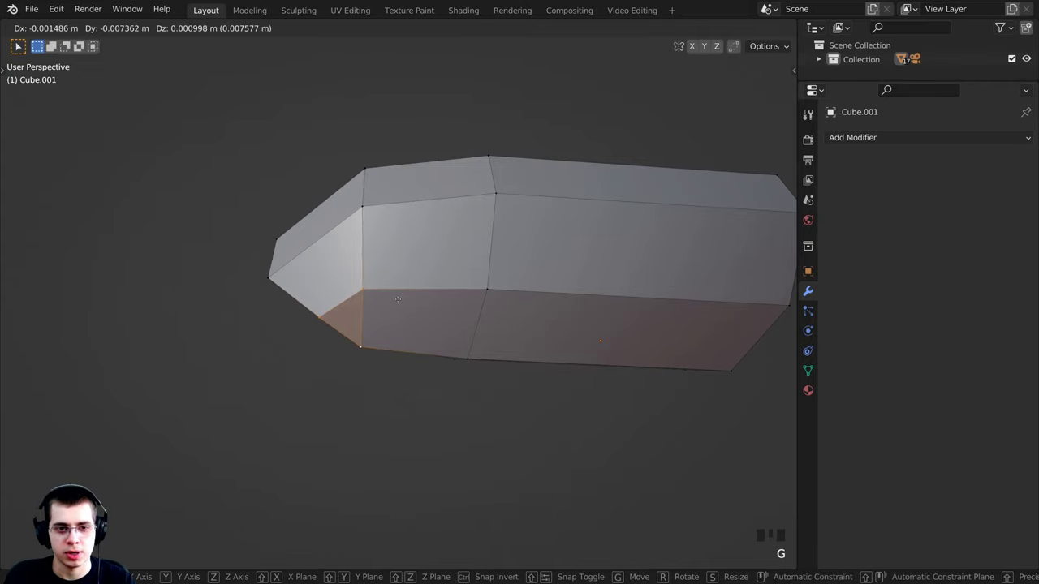
{"action": "key", "text": "y"}
{"action": "left_click", "coordinate": [425, 303]}
{"action": "scroll", "coordinate": [415, 278], "scroll_direction": "down", "scroll_amount": 3}
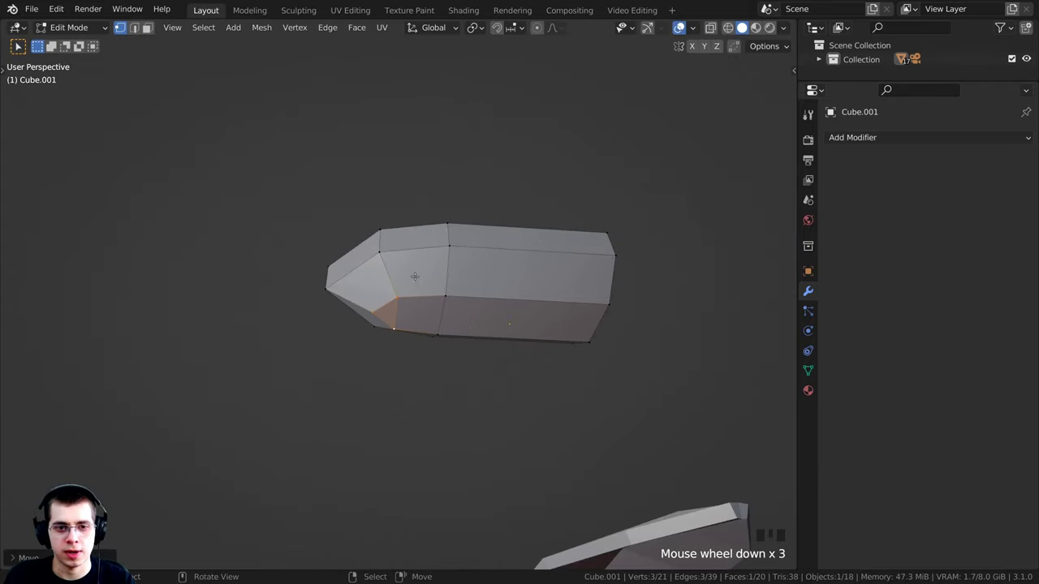
{"action": "middle_click_drag", "start_coordinate": [415, 278], "coordinate": [631, 336]}
{"action": "key", "text": "Tab"}
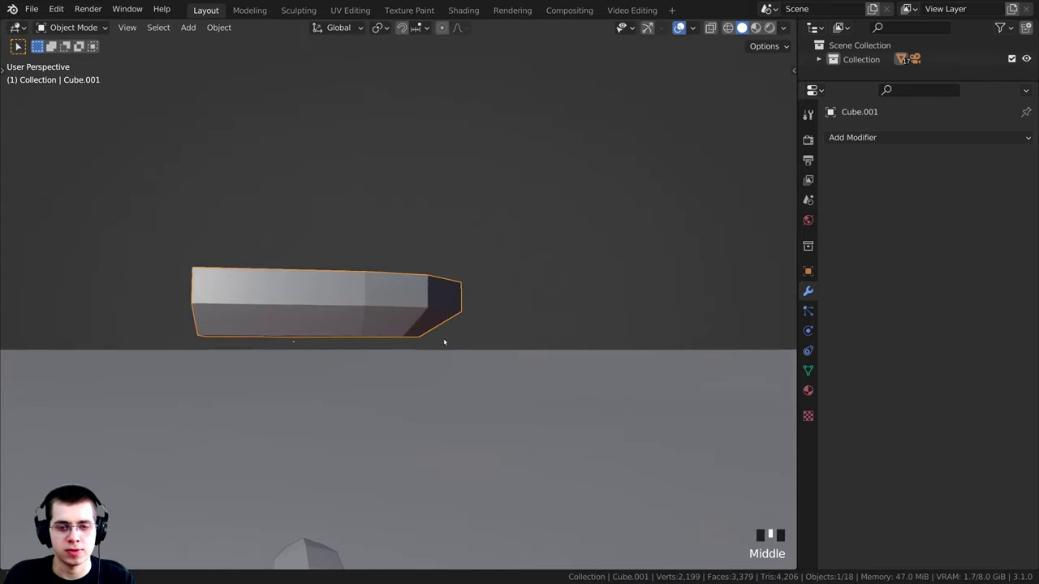
- In Edit Mode, select the hull's three top faces using face selection
{"action": "middle_click_drag", "start_coordinate": [443, 341], "coordinate": [296, 266]}
{"action": "key", "text": "Tab"}
{"action": "scroll", "coordinate": [295, 266], "scroll_direction": "up", "scroll_amount": 2}
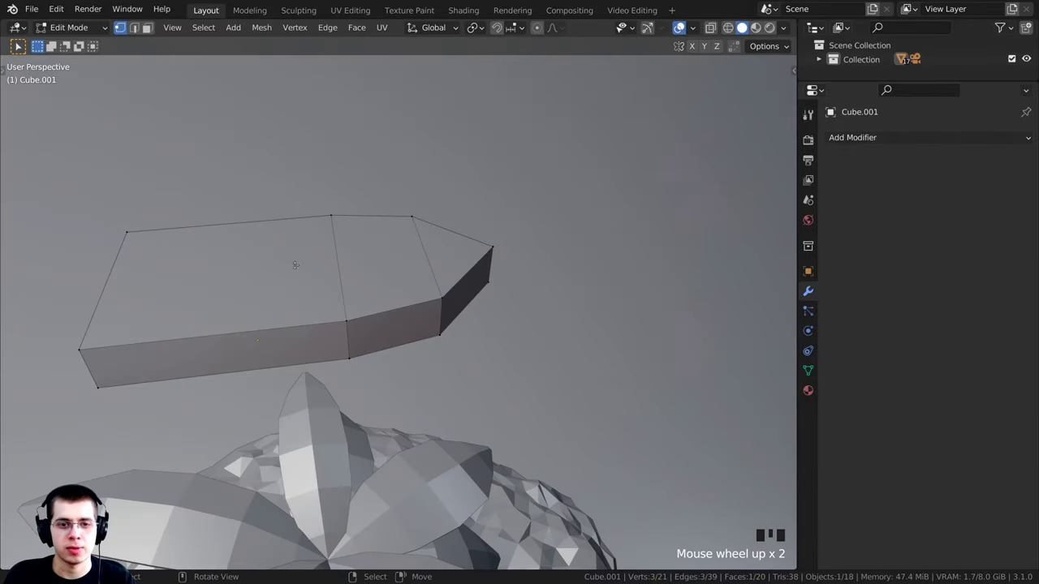
{"action": "middle_click_drag", "start_coordinate": [361, 233], "coordinate": [243, 176], "text": "shift"}
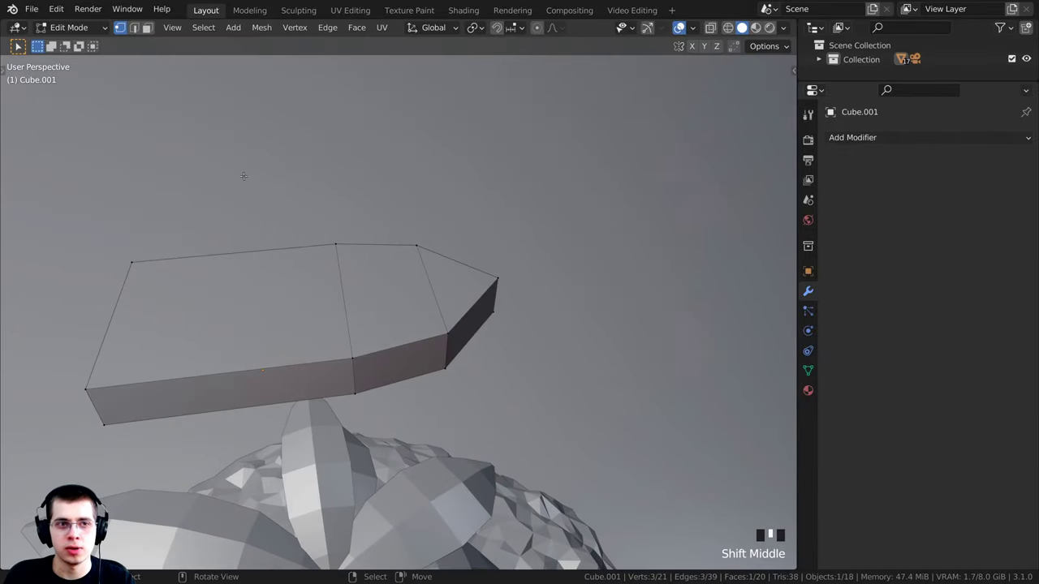
{"action": "left_click", "coordinate": [146, 29]}
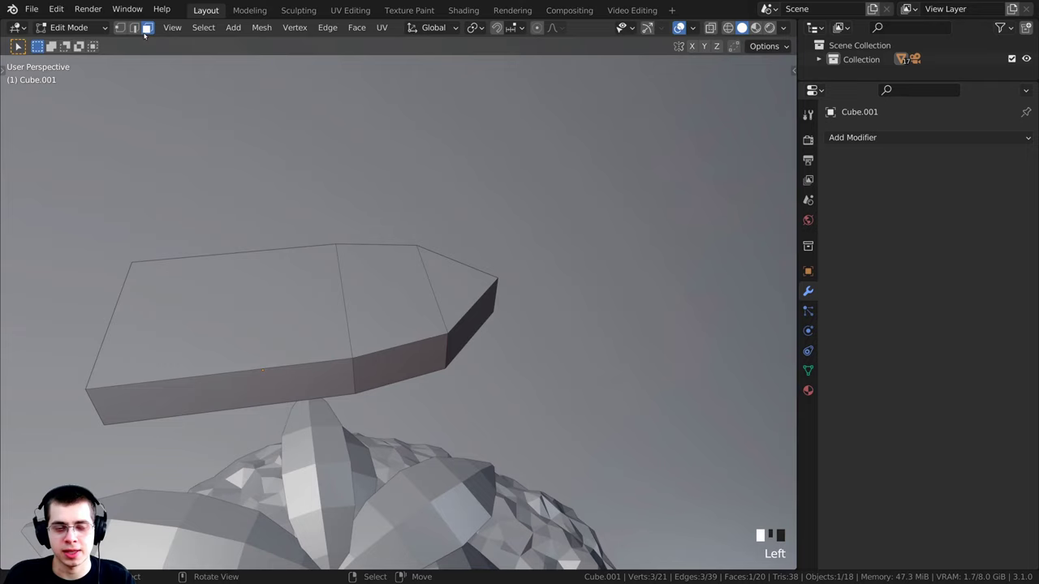
{"action": "right_click", "coordinate": [297, 290]}
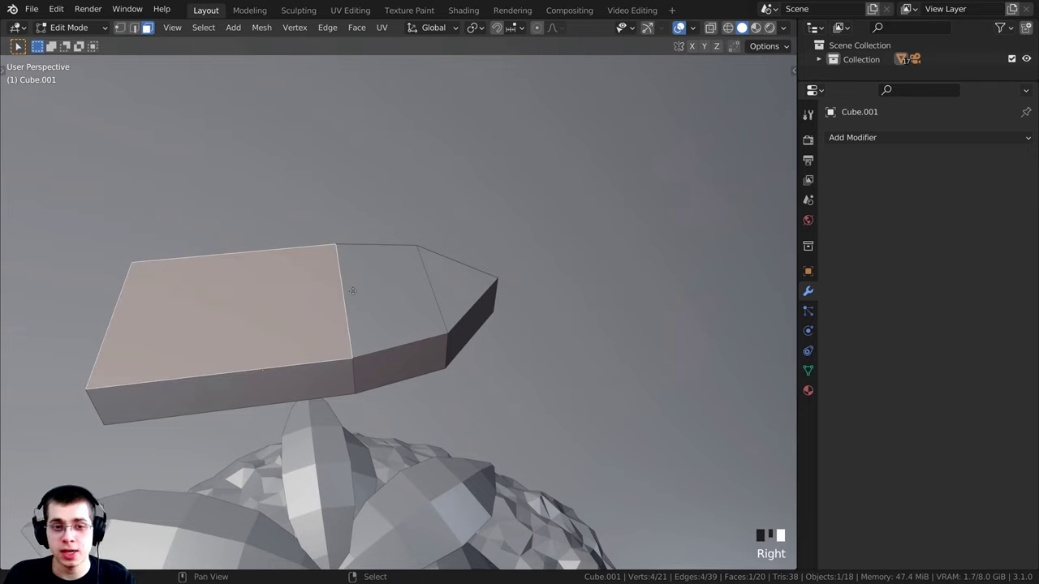
{"action": "right_click", "coordinate": [404, 286], "text": "shift"}
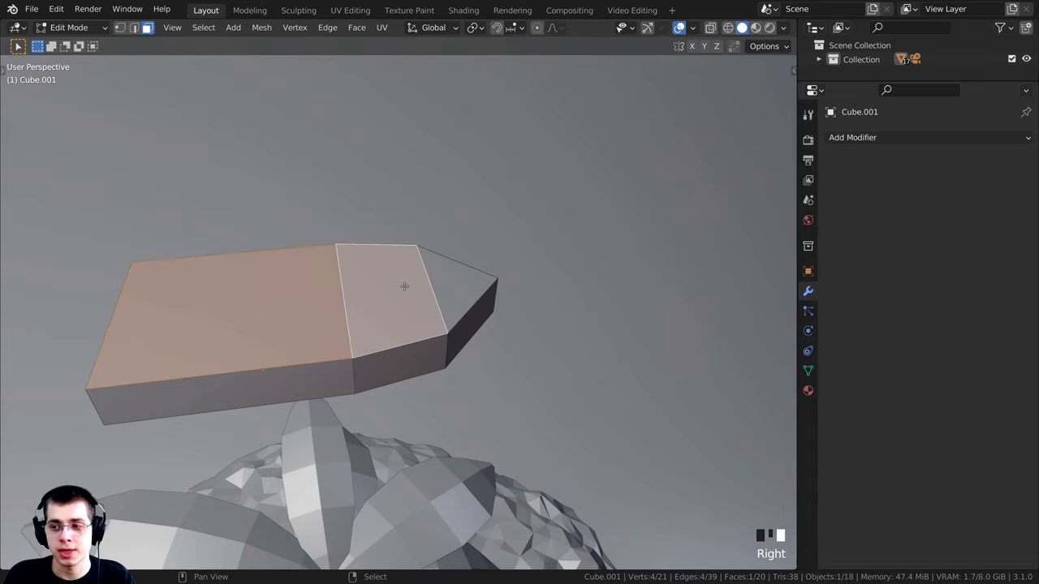
{"action": "right_click", "coordinate": [450, 283], "text": "shift"}
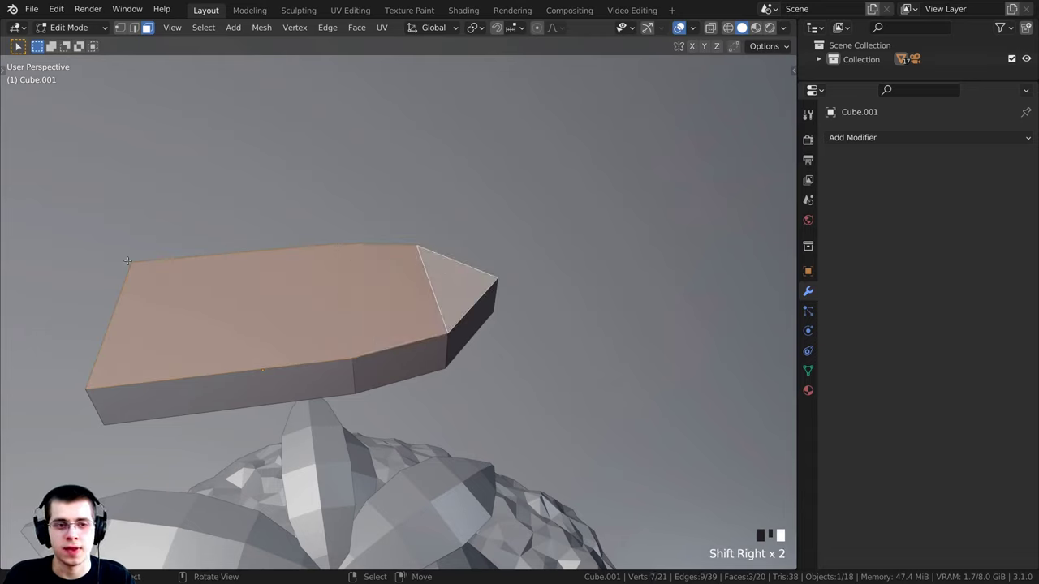
- Delete the selected top faces to open the hull
{"action": "middle_click_drag", "start_coordinate": [309, 321], "coordinate": [235, 294]}
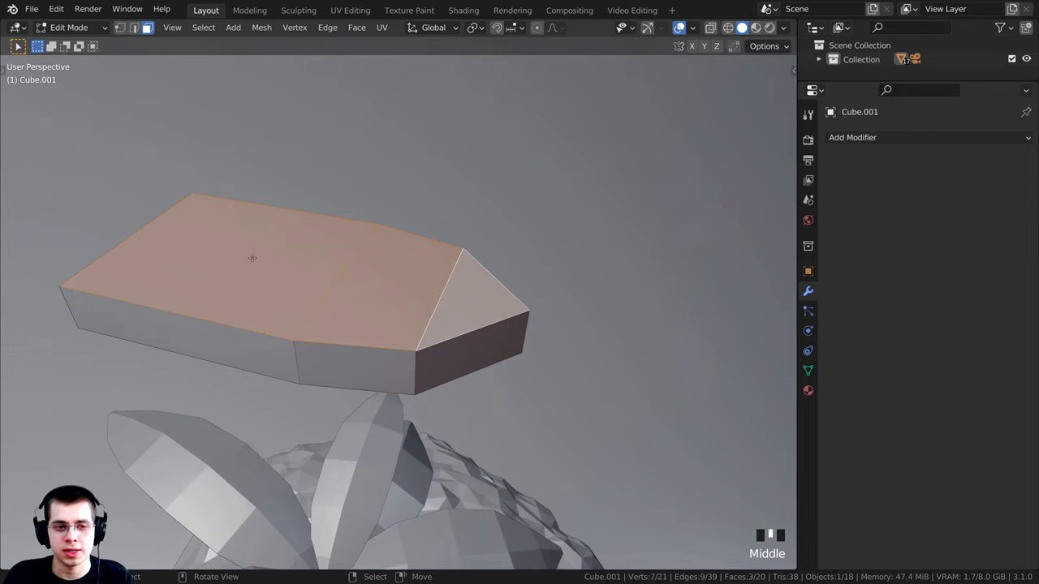
{"action": "key", "text": "x"}
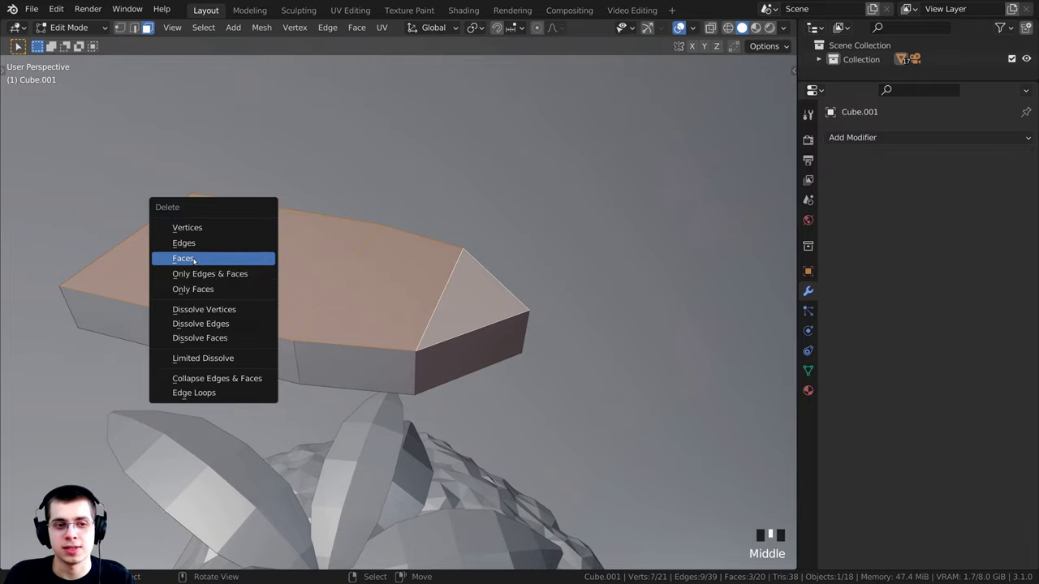
{"action": "left_click", "coordinate": [194, 259]}
{"action": "middle_click_drag", "start_coordinate": [195, 260], "coordinate": [267, 319]}
{"action": "scroll", "coordinate": [385, 328], "scroll_direction": "up", "scroll_amount": 2}
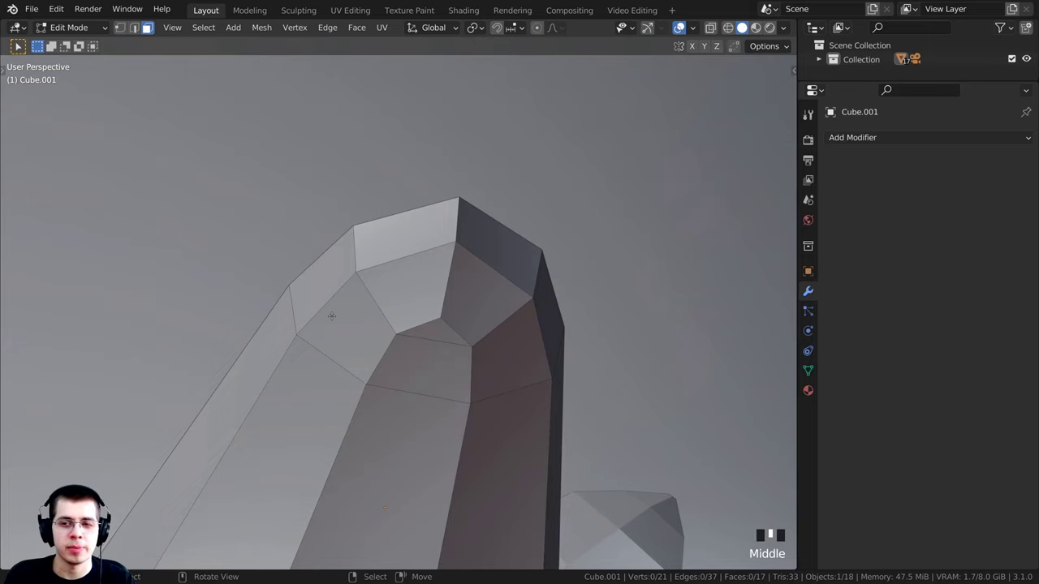
- Back in Object Mode, add a Solidify modifier to the hull
{"action": "key", "text": "Tab"}
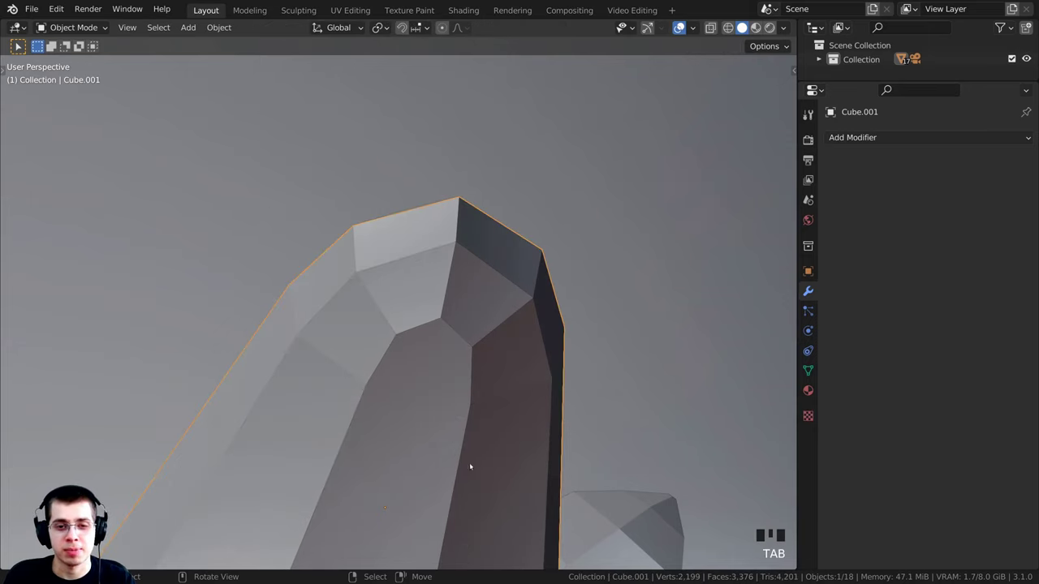
{"action": "middle_click_drag", "start_coordinate": [484, 315], "coordinate": [589, 272]}
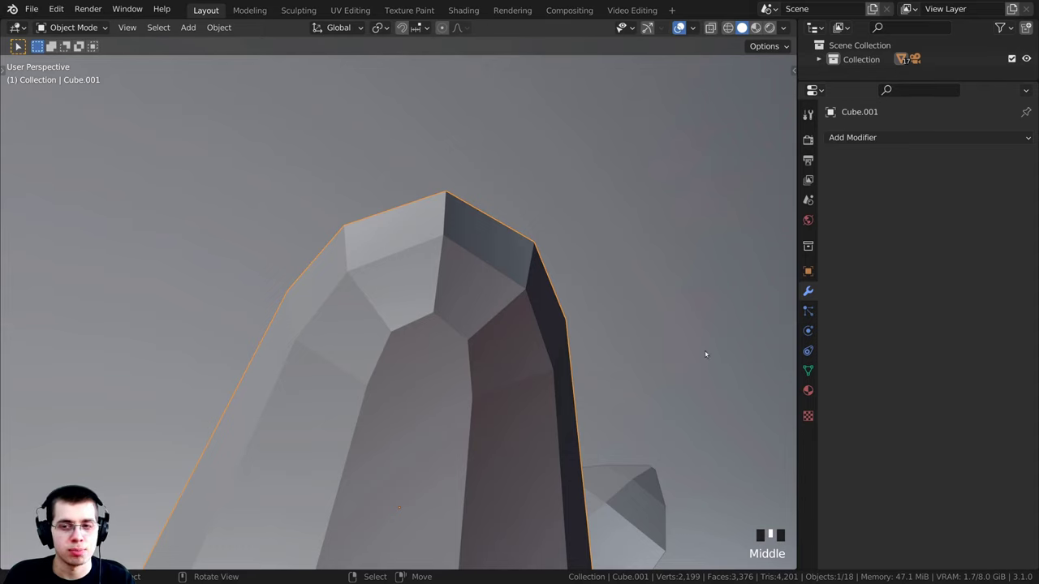
{"action": "left_click", "coordinate": [866, 140]}
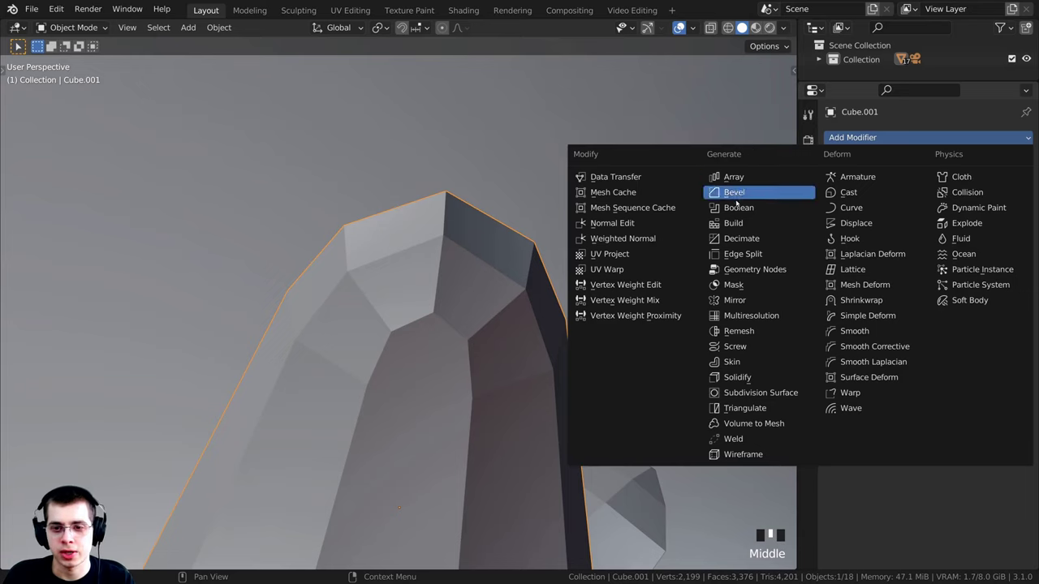
{"action": "left_click", "coordinate": [741, 378]}
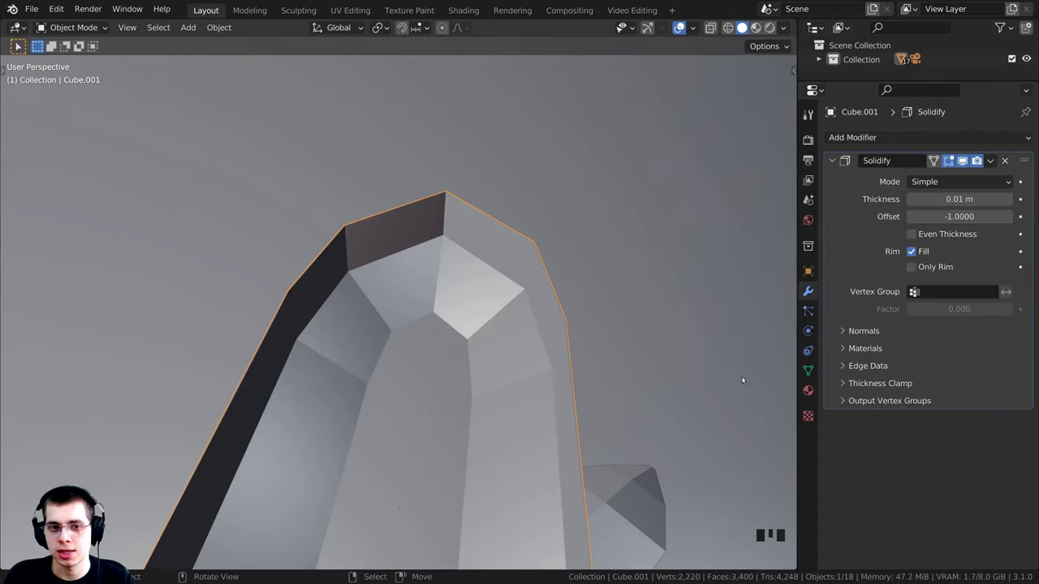
{"action": "middle_click_drag", "start_coordinate": [614, 354], "coordinate": [549, 298]}
{"action": "scroll", "coordinate": [527, 316], "scroll_direction": "up", "scroll_amount": 3}
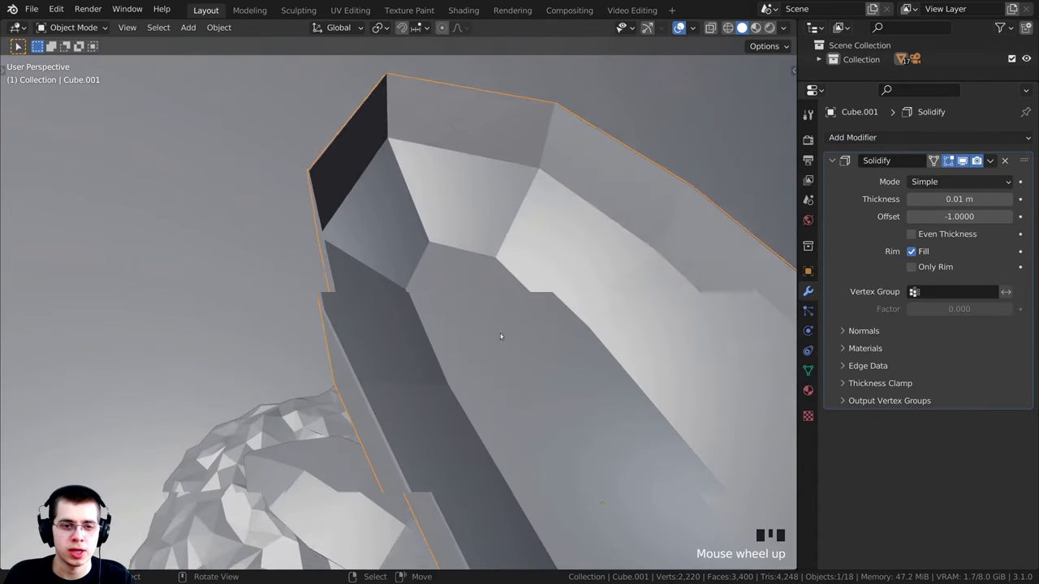
{"action": "middle_click_drag", "start_coordinate": [503, 341], "coordinate": [334, 344]}
{"action": "scroll", "coordinate": [349, 340], "scroll_direction": "down", "scroll_amount": 2}
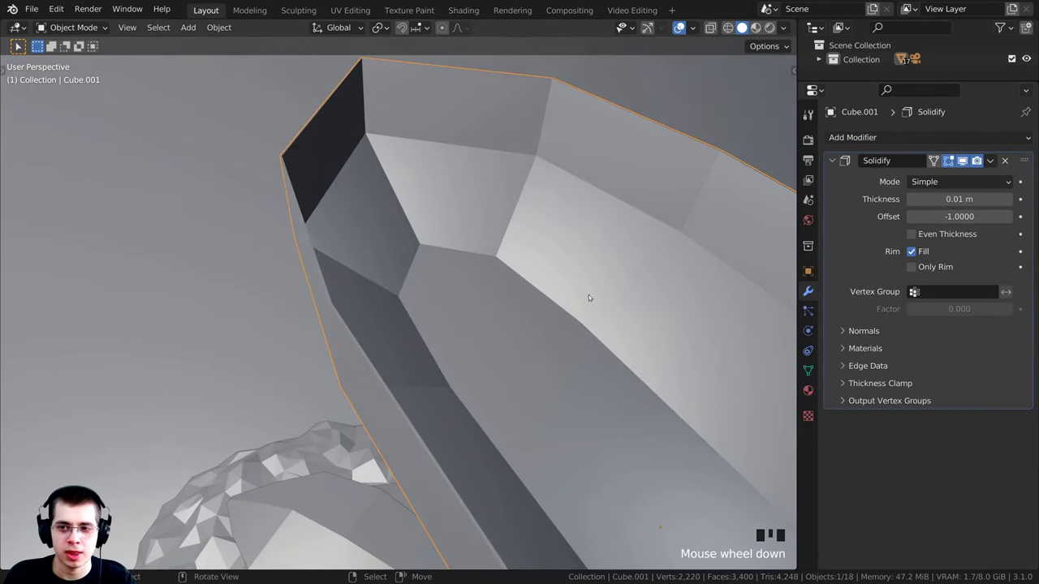
- Set Solidify thickness to about 0.149 m with Even Thickness on
{"action": "left_click_drag", "start_coordinate": [958, 199], "coordinate": [1033, 199]}
{"action": "scroll", "coordinate": [434, 301], "scroll_direction": "down", "scroll_amount": 3}
{"action": "middle_click_drag", "start_coordinate": [434, 301], "coordinate": [638, 308]}
{"action": "scroll", "coordinate": [638, 308], "scroll_direction": "down", "scroll_amount": 3}
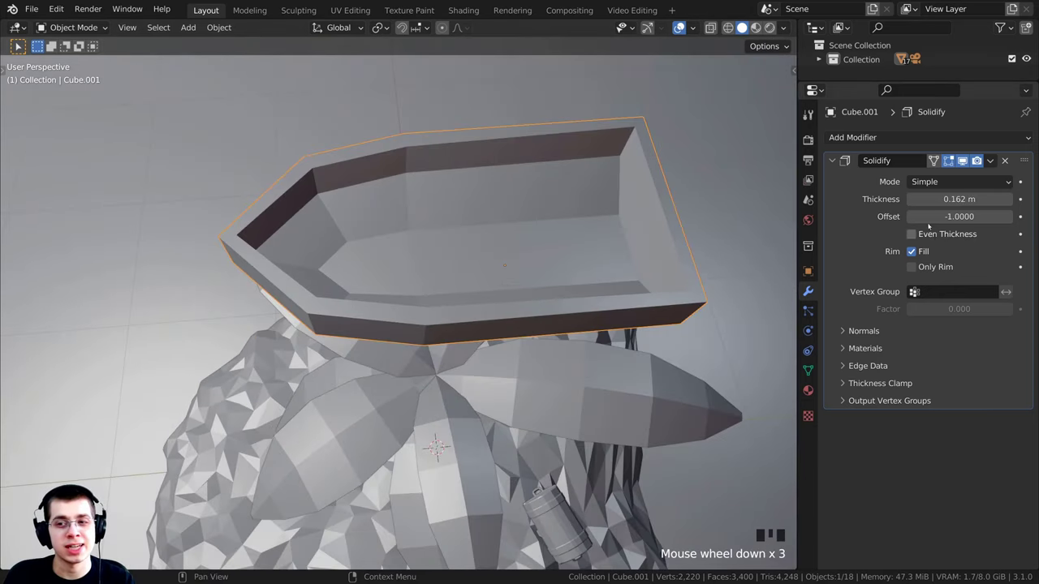
{"action": "left_click", "coordinate": [911, 234]}
{"action": "left_click", "coordinate": [911, 235]}
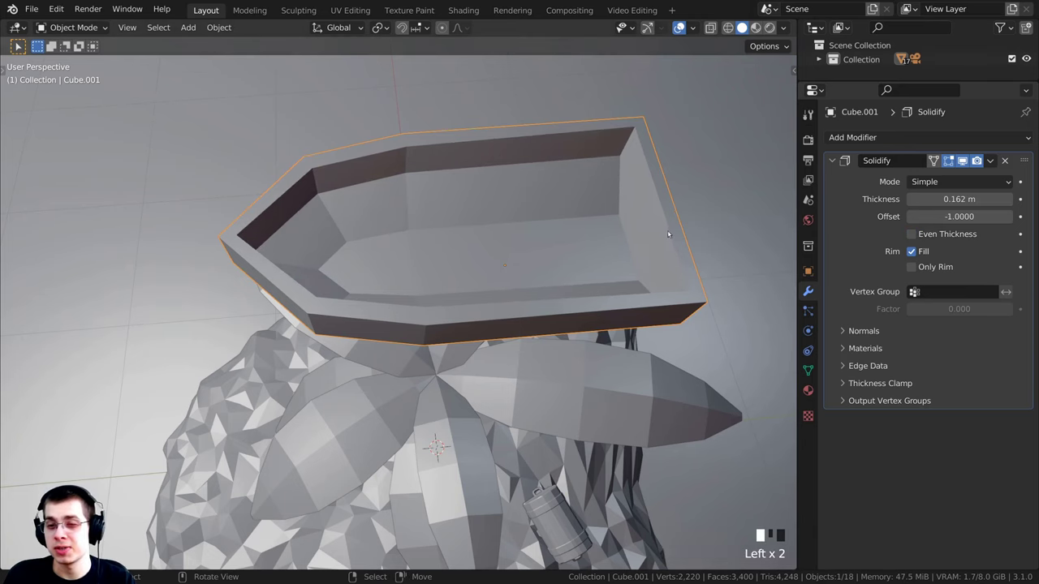
{"action": "middle_click_drag", "start_coordinate": [668, 234], "coordinate": [303, 268], "text": "shift"}
{"action": "scroll", "coordinate": [455, 328], "scroll_direction": "up", "scroll_amount": 4}
{"action": "scroll", "coordinate": [304, 269], "scroll_direction": "up", "scroll_amount": 2}
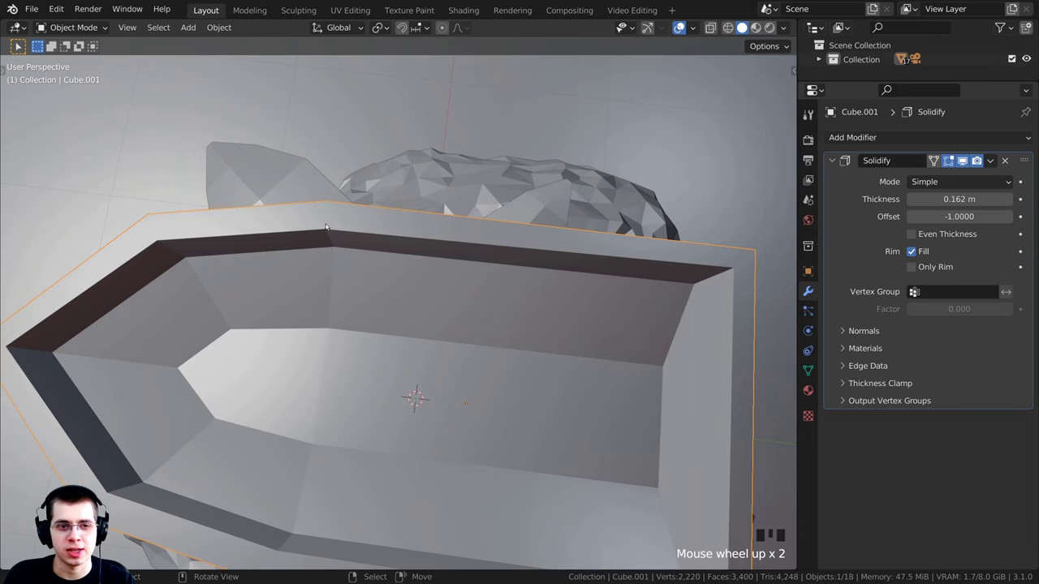
{"action": "middle_click_drag", "start_coordinate": [325, 227], "coordinate": [577, 237], "text": "shift"}
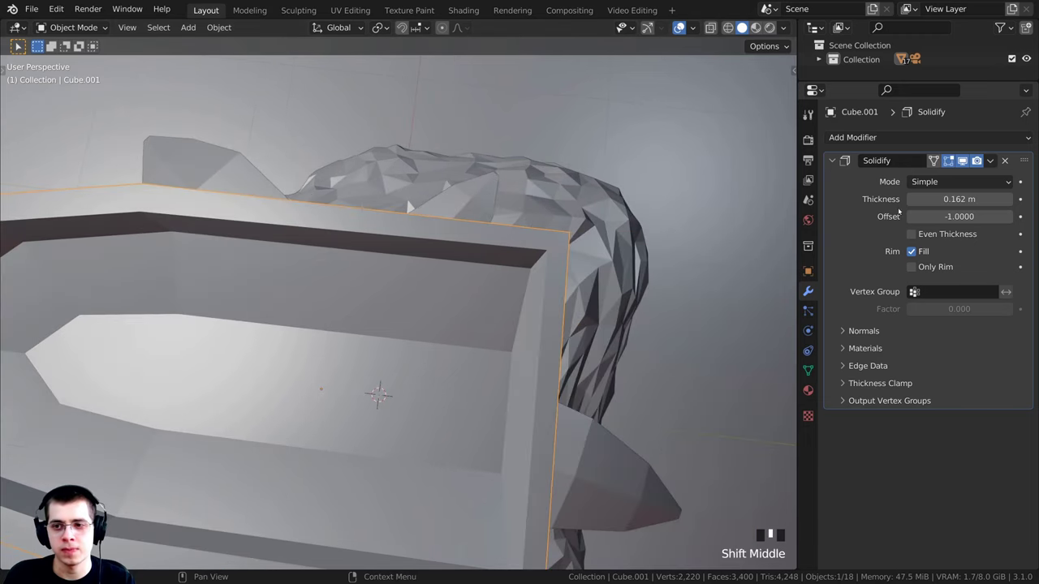
{"action": "left_click", "coordinate": [920, 236]}
{"action": "scroll", "coordinate": [390, 373], "scroll_direction": "up", "scroll_amount": 1}
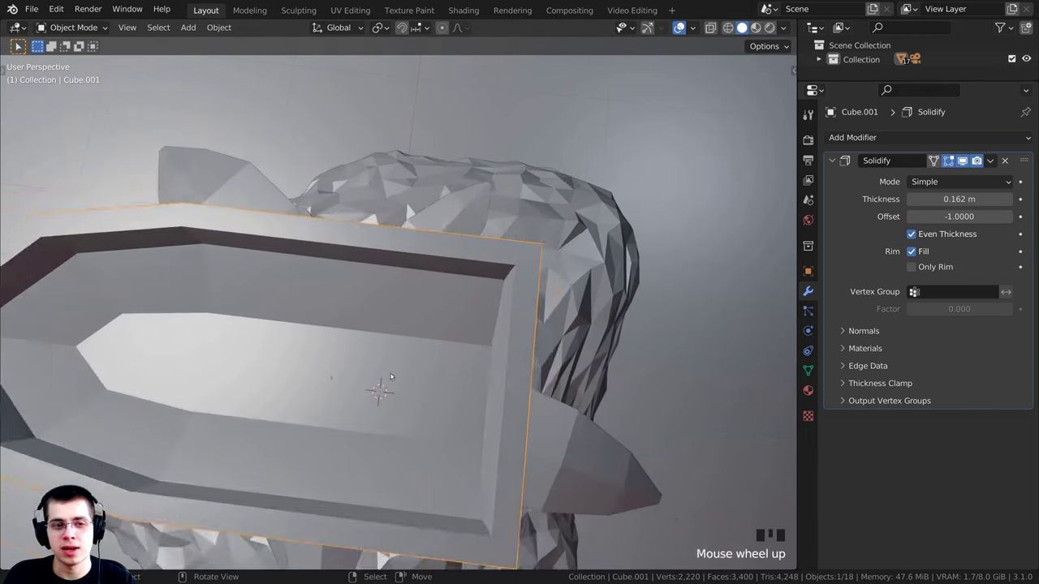
{"action": "middle_click_drag", "start_coordinate": [390, 373], "coordinate": [440, 273]}
{"action": "scroll", "coordinate": [416, 336], "scroll_direction": "down", "scroll_amount": 3}
- Enter Edit Mode and select the hull's bottom face
{"action": "key", "text": "Tab"}
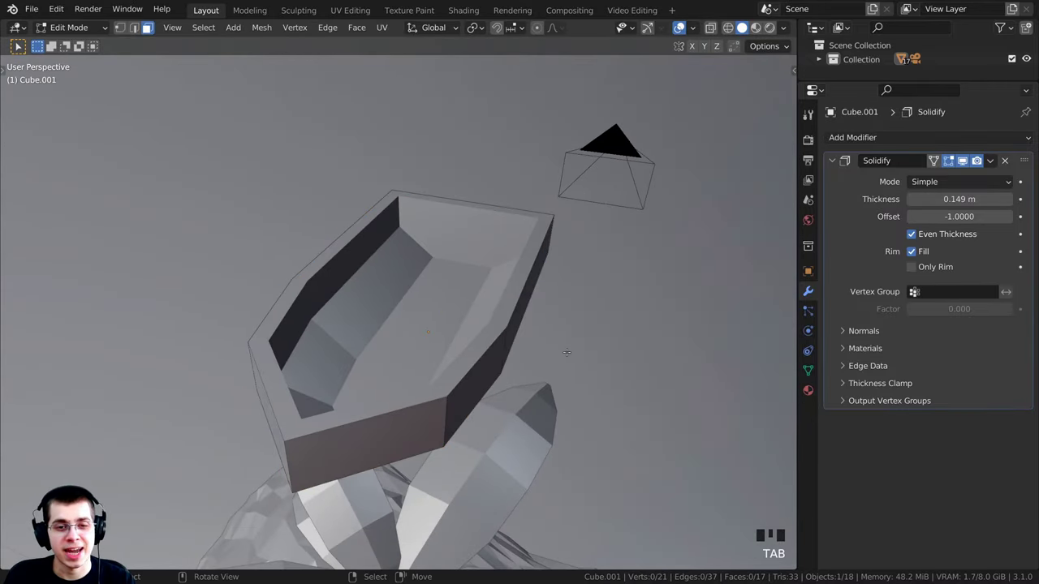
{"action": "middle_click_drag", "start_coordinate": [300, 402], "coordinate": [330, 266]}
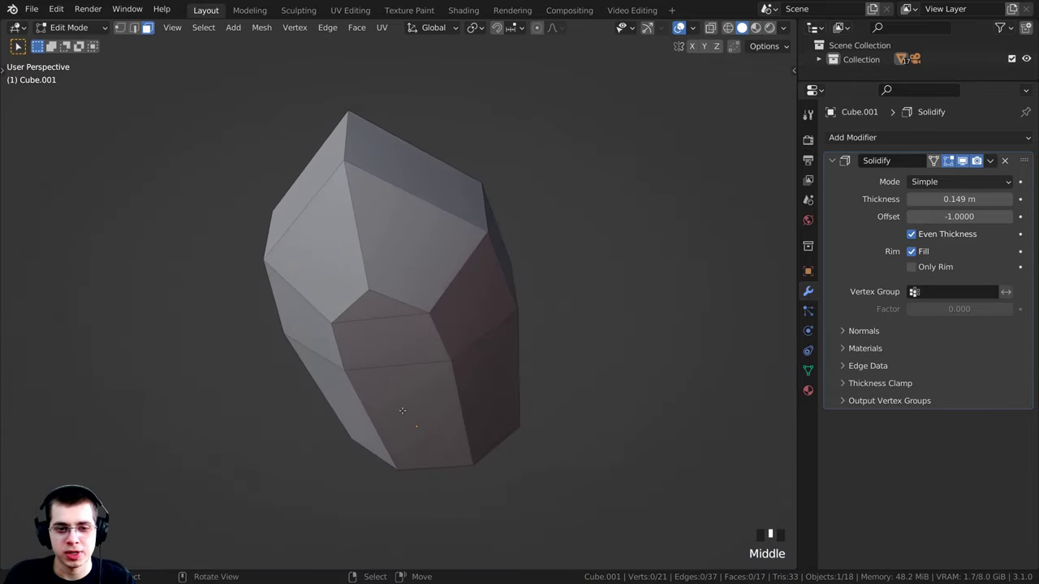
{"action": "right_click", "coordinate": [402, 411]}
- Duplicate the bottom face and raise the copy vertically
{"action": "middle_click_drag", "start_coordinate": [410, 376], "coordinate": [435, 335]}
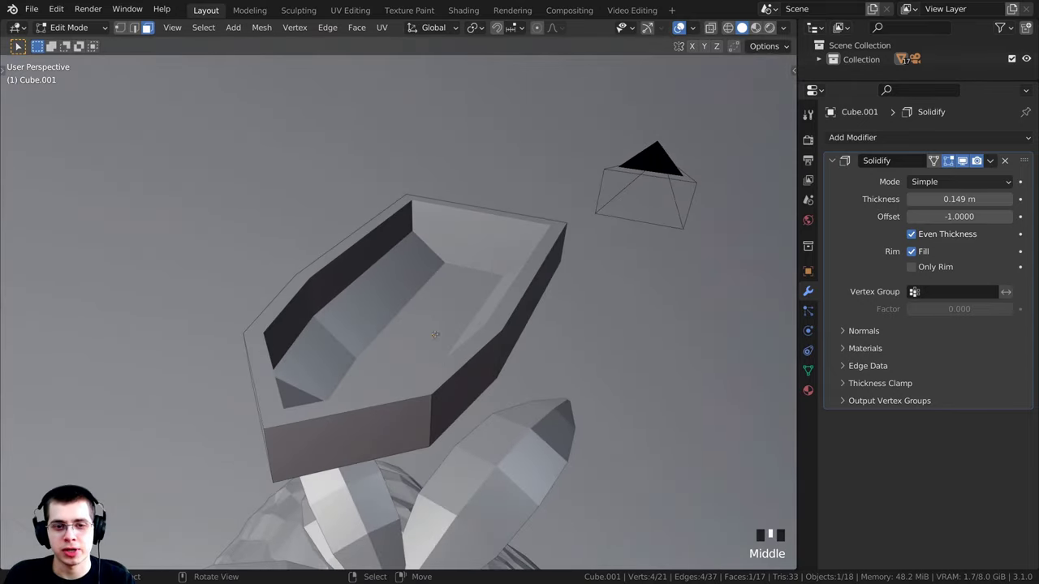
{"action": "middle_click_drag", "start_coordinate": [470, 272], "coordinate": [392, 422]}
{"action": "key", "text": "shift+d"}
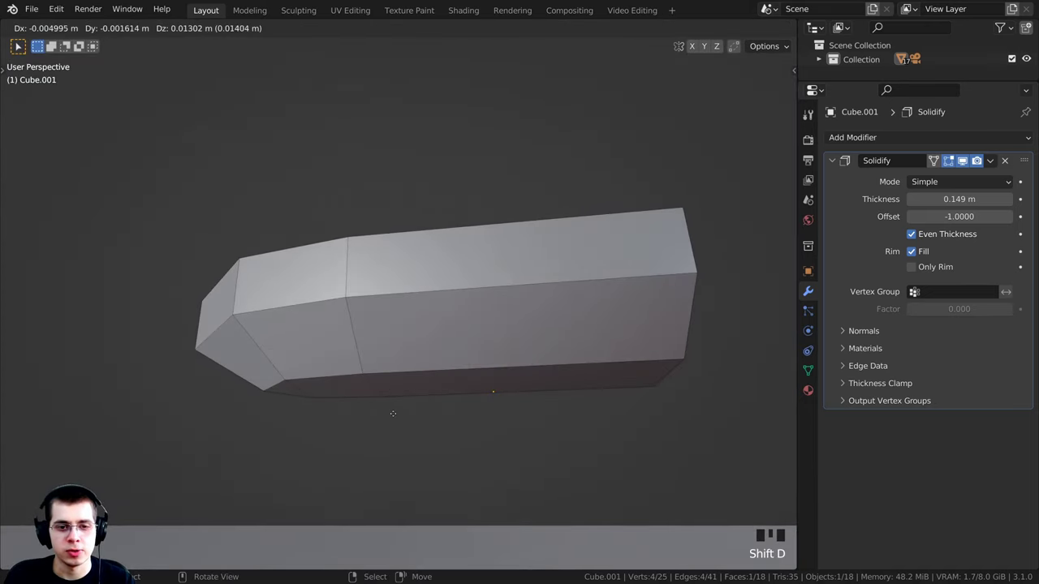
{"action": "key", "text": "z"}
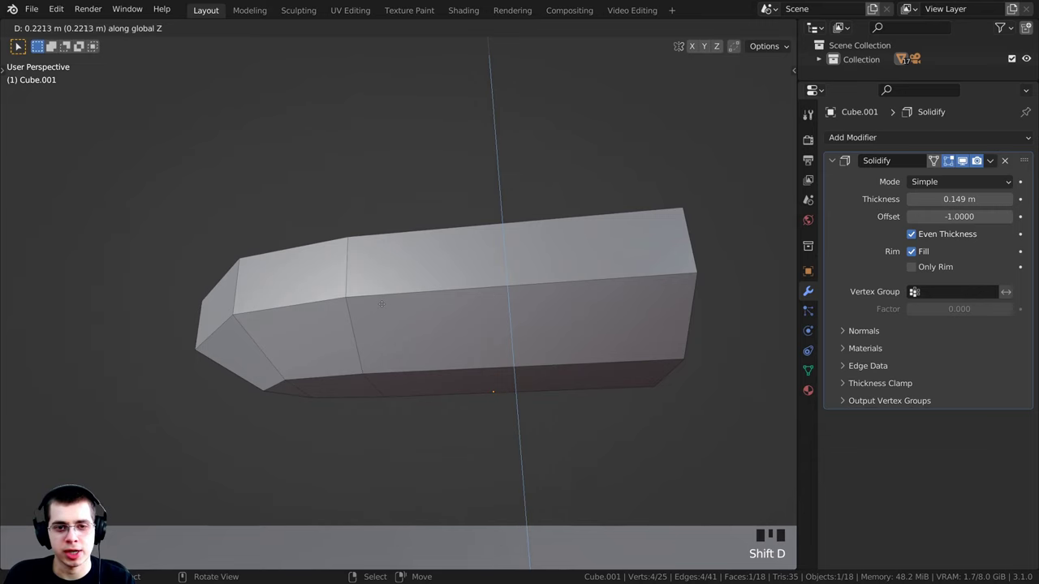
{"action": "left_click", "coordinate": [378, 288]}
{"action": "middle_click_drag", "start_coordinate": [378, 287], "coordinate": [581, 217]}
{"action": "scroll", "coordinate": [580, 218], "scroll_direction": "down", "scroll_amount": 2}
{"action": "scroll", "coordinate": [530, 316], "scroll_direction": "up", "scroll_amount": 3}
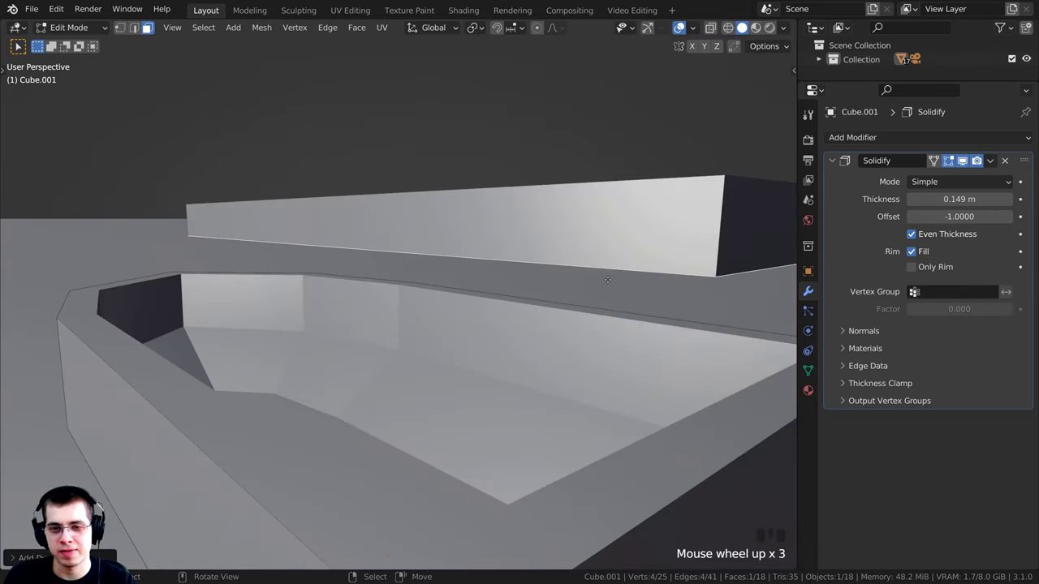
{"action": "scroll", "coordinate": [560, 384], "scroll_direction": "down", "scroll_amount": 2}
{"action": "middle_click_drag", "start_coordinate": [559, 385], "coordinate": [625, 434]}
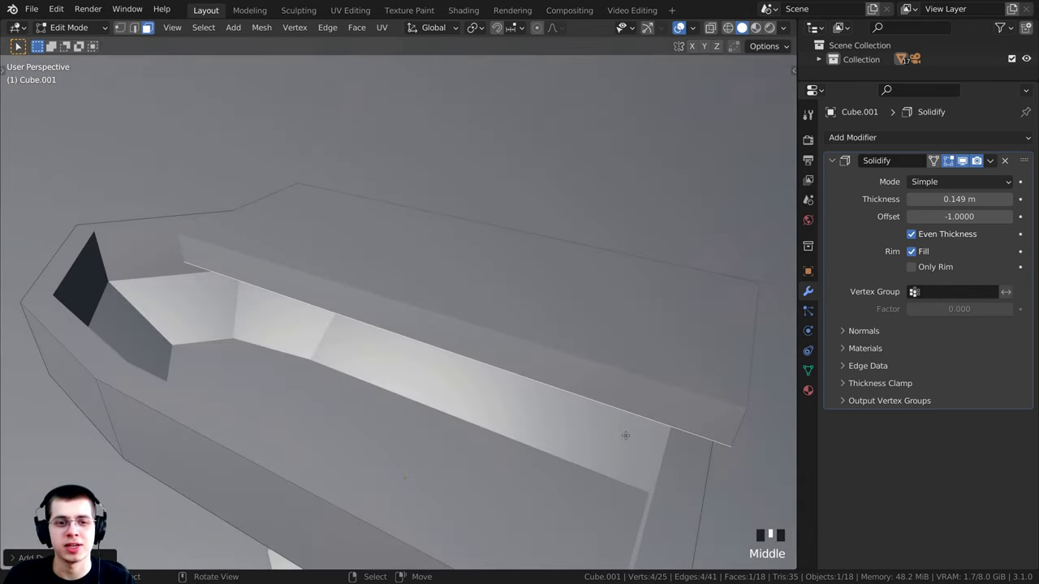
{"action": "scroll", "coordinate": [626, 433], "scroll_direction": "down", "scroll_amount": 3}
- Shrink the copy, stretch it along X into a bench, and lower it into the boat
{"action": "key", "text": "s"}
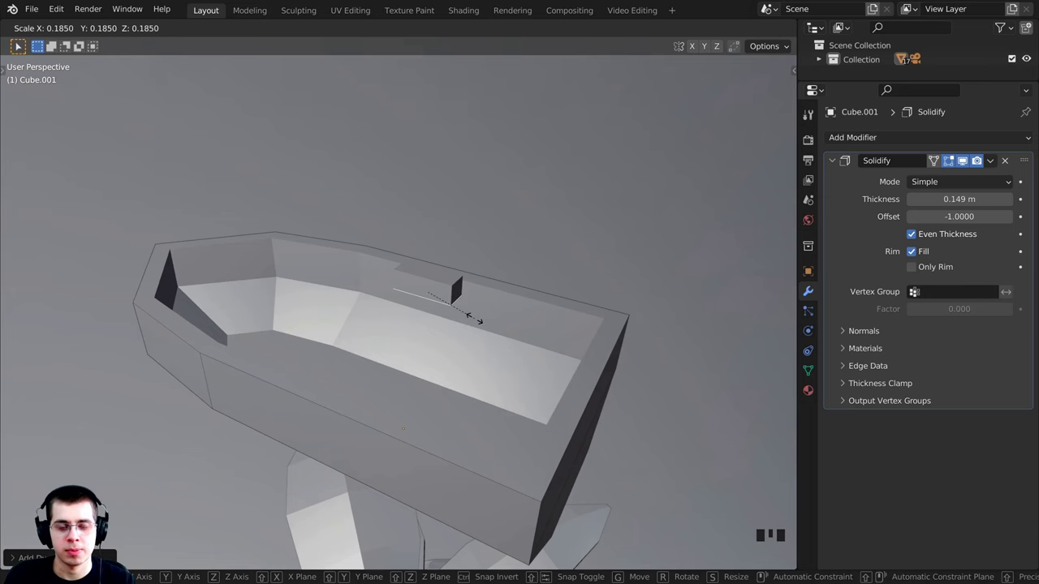
{"action": "left_click", "coordinate": [475, 318]}
{"action": "middle_click_drag", "start_coordinate": [475, 317], "coordinate": [185, 336]}
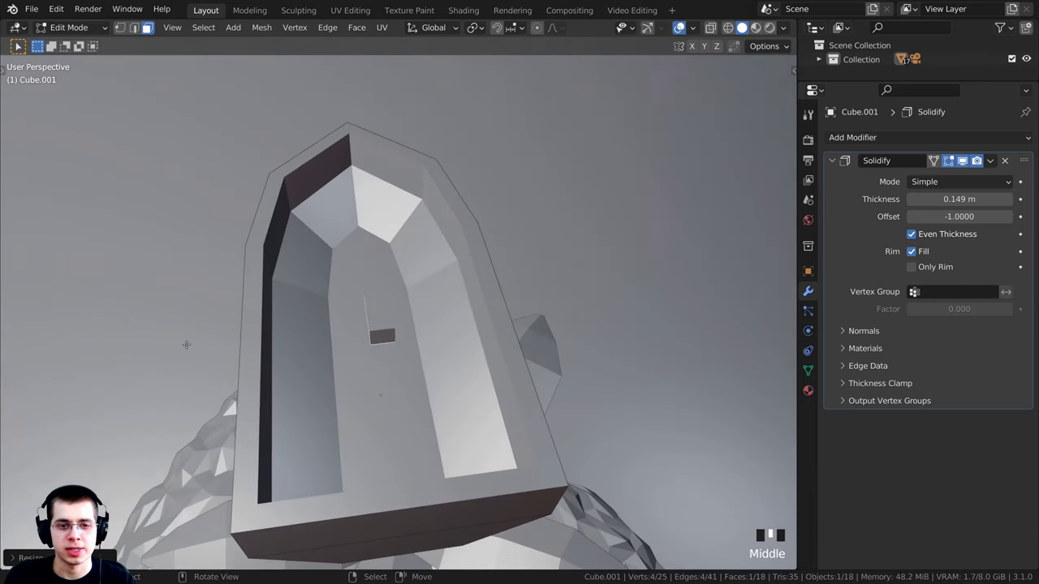
{"action": "key", "text": "s"}
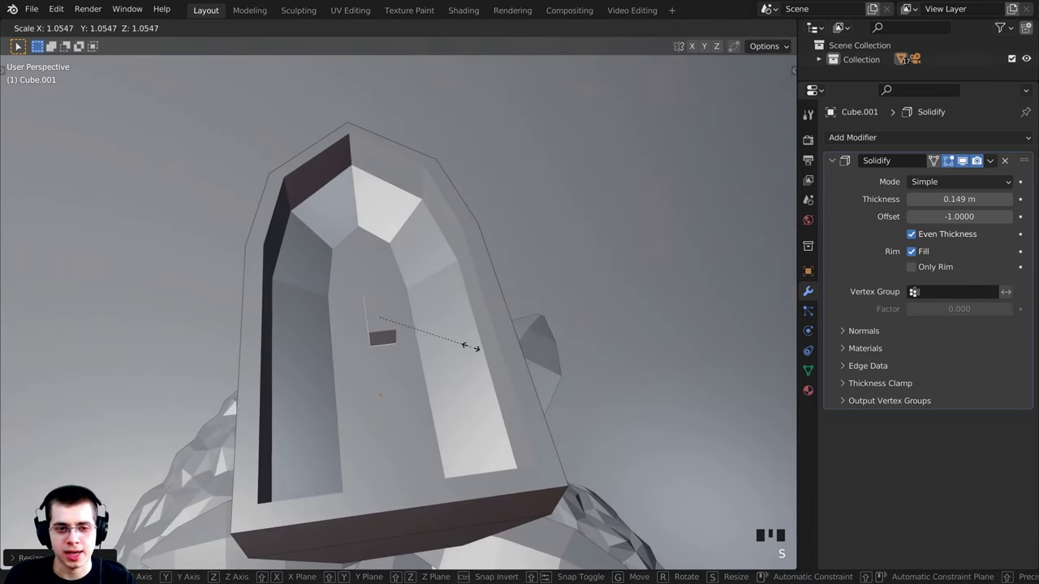
{"action": "key", "text": "x"}
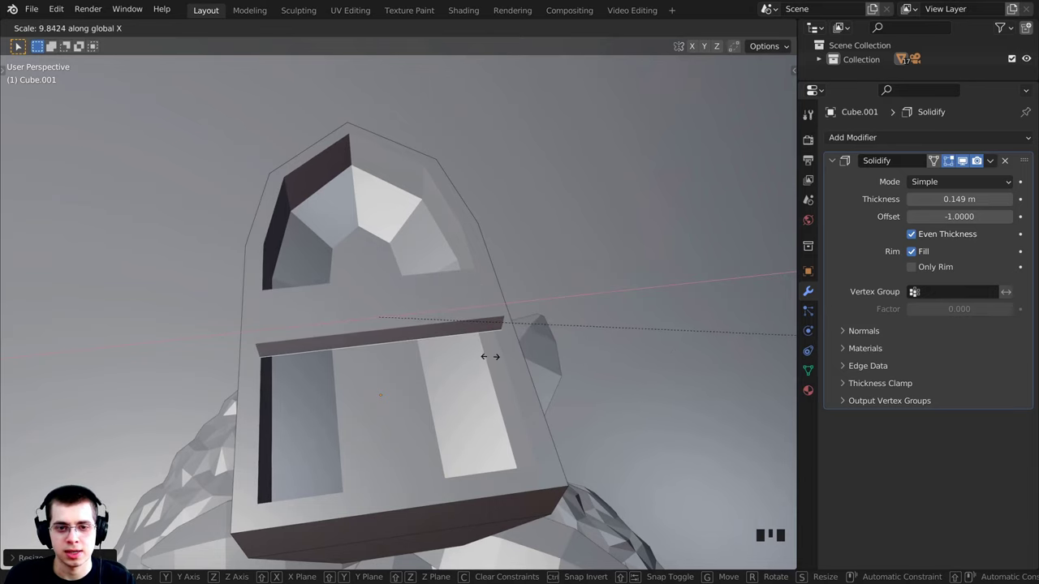
{"action": "left_click", "coordinate": [545, 360]}
{"action": "middle_click_drag", "start_coordinate": [546, 359], "coordinate": [457, 292]}
{"action": "key", "text": "g"}
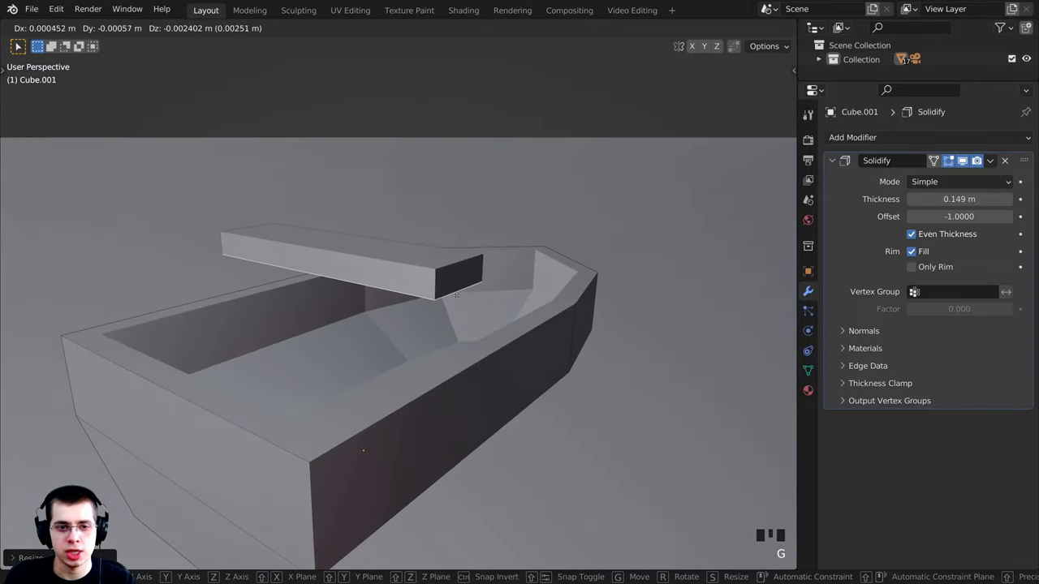
{"action": "key", "text": "z"}
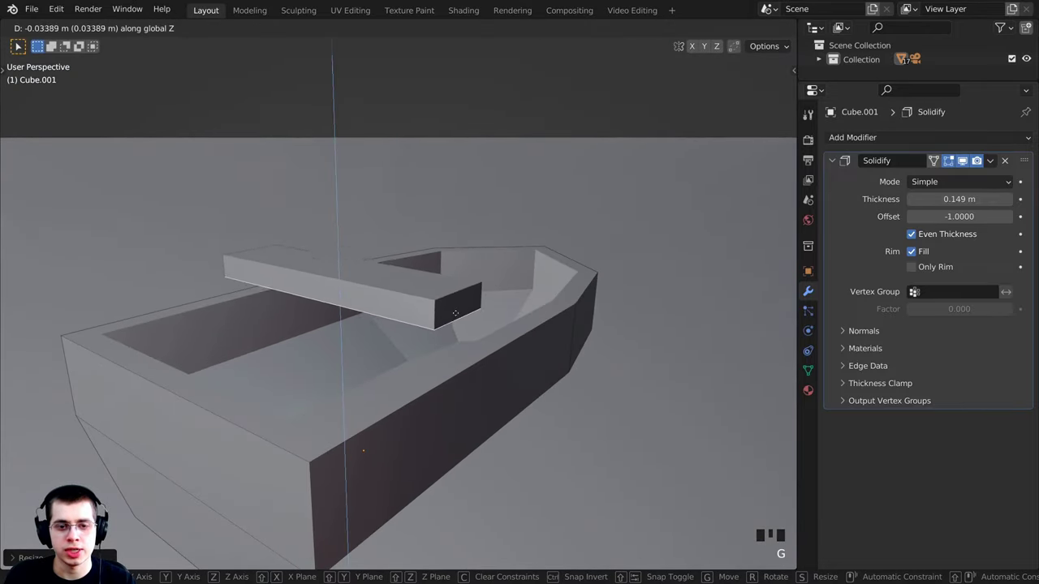
{"action": "left_click", "coordinate": [459, 383]}
- Reduce the Solidify thickness to 0.127 m
{"action": "scroll", "coordinate": [458, 383], "scroll_direction": "up", "scroll_amount": 2}
{"action": "middle_click_drag", "start_coordinate": [459, 383], "coordinate": [373, 349]}
{"action": "scroll", "coordinate": [373, 349], "scroll_direction": "down", "scroll_amount": 2}
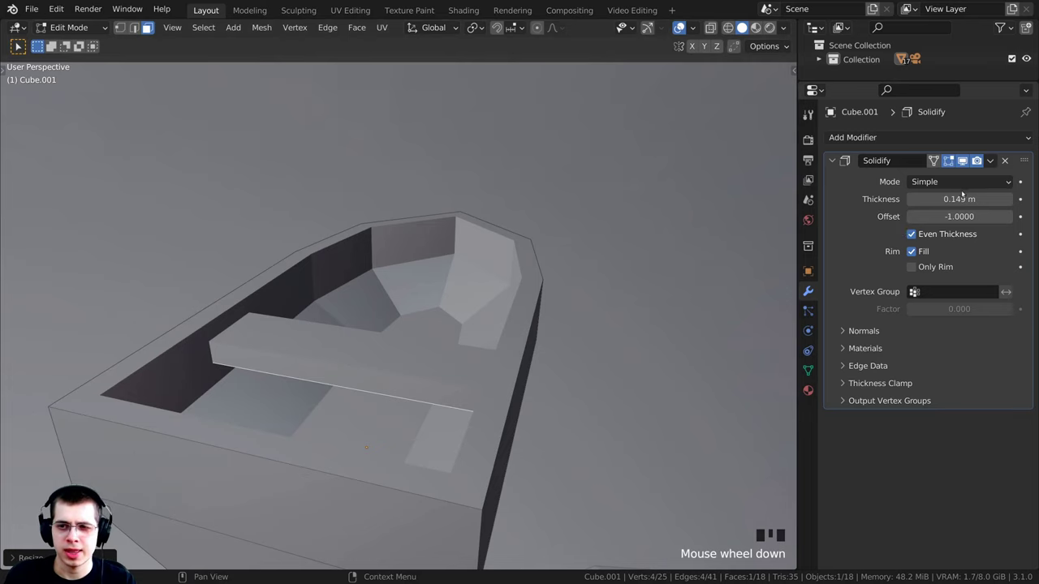
{"action": "left_click_drag", "start_coordinate": [960, 199], "coordinate": [920, 199], "text": "shift"}
{"action": "mouse_move", "coordinate": [471, 341]}
{"action": "middle_mouse_down"}
{"action": "mouse_move", "coordinate": [497, 322]}
{"action": "mouse_move", "coordinate": [318, 360]}
{"action": "mouse_move", "coordinate": [306, 378]}
{"action": "mouse_move", "coordinate": [486, 326]}
{"action": "mouse_move", "coordinate": [466, 326]}
{"action": "middle_mouse_up"}
{"action": "key", "text": "s"}
{"action": "key", "text": "Escape"}
- Slide the bench along the Y axis to a new position
{"action": "key", "text": "g"}
{"action": "key", "text": "x"}
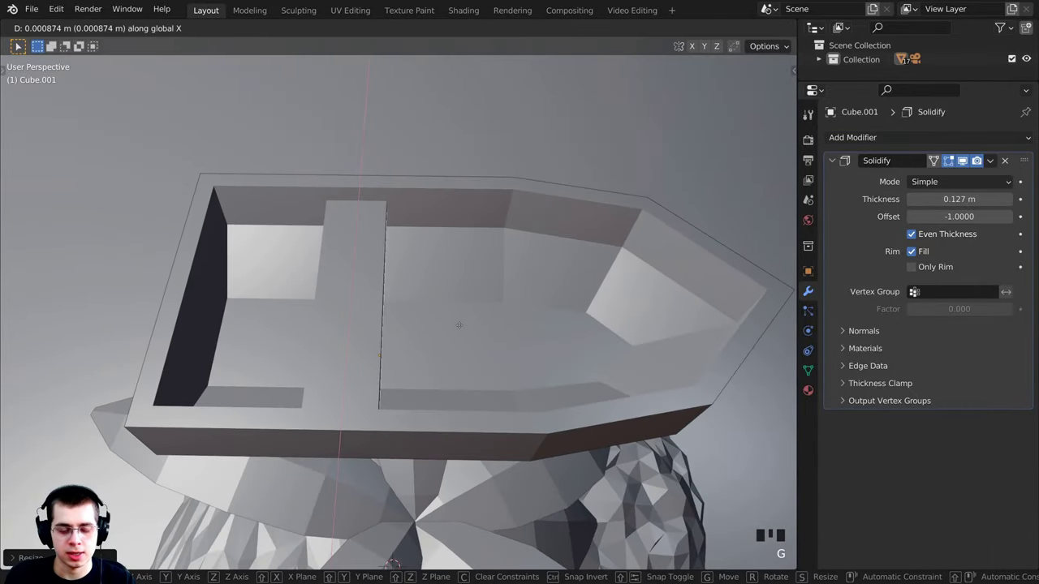
{"action": "key", "text": "y"}
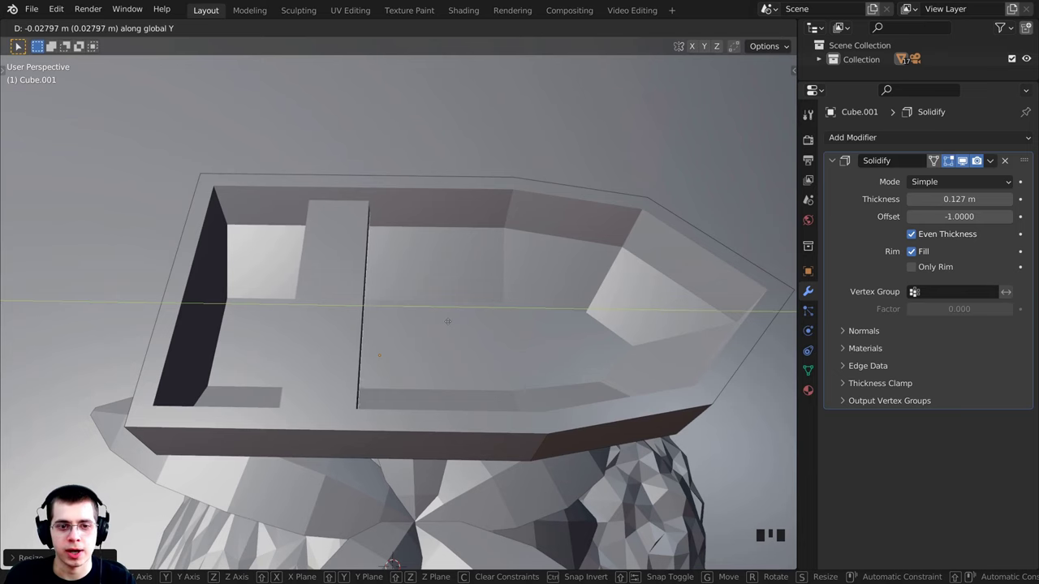
{"action": "left_click", "coordinate": [447, 322]}
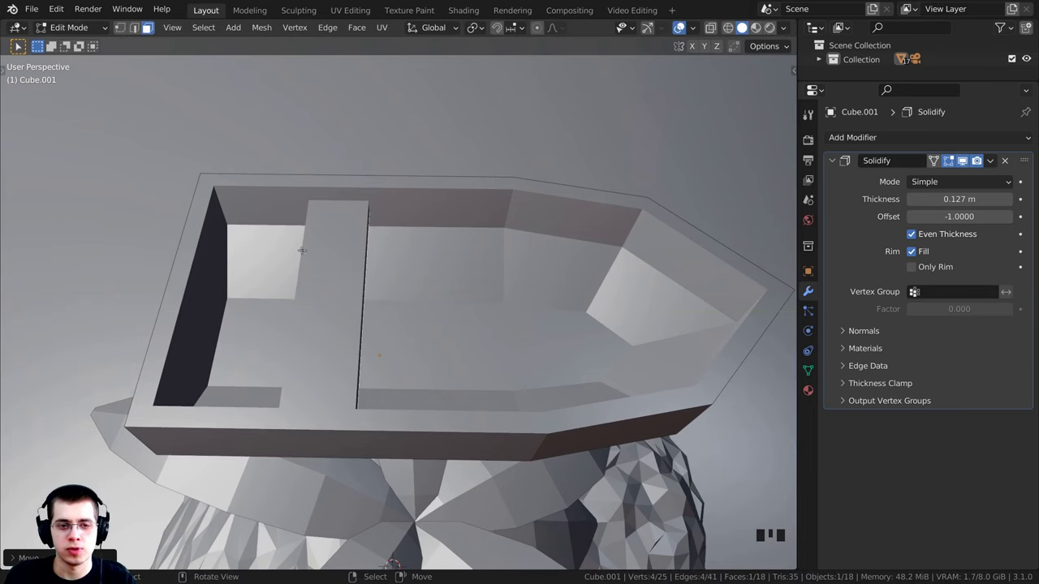
{"action": "middle_click_drag", "start_coordinate": [337, 303], "coordinate": [360, 268]}
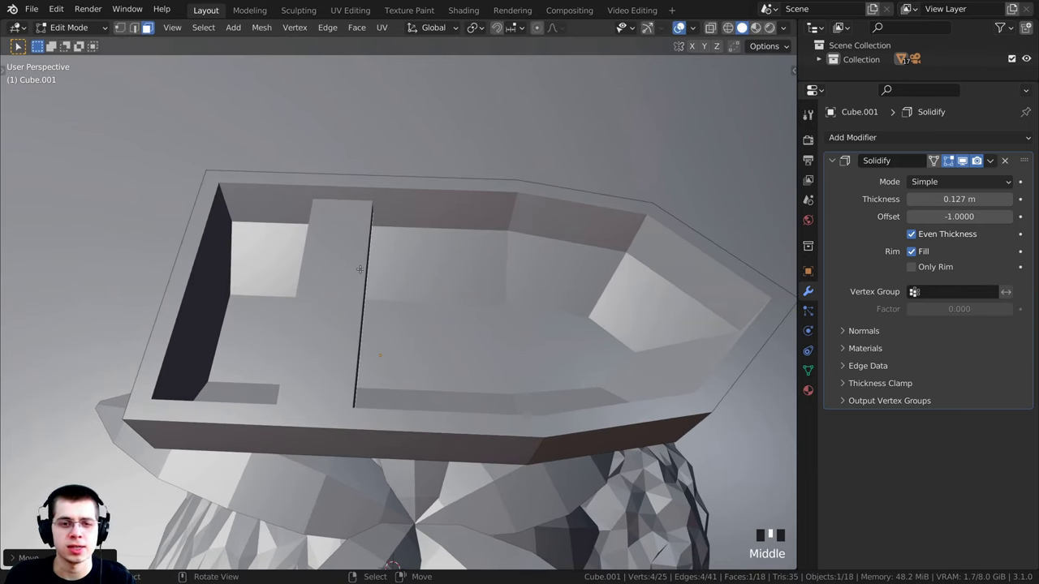
- Duplicate the bench along Y toward the bow and return to Object Mode
{"action": "key", "text": "shift+d"}
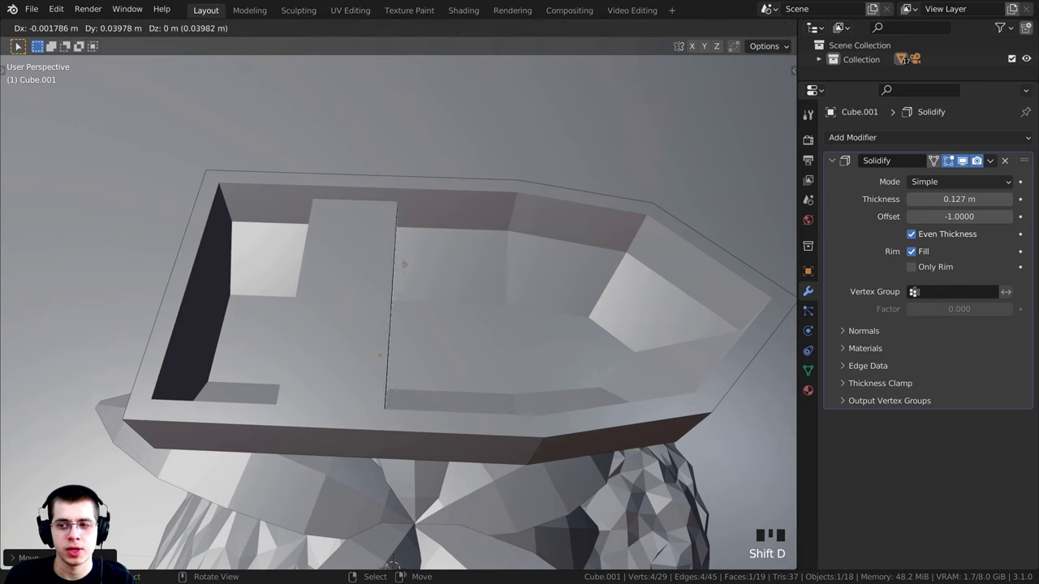
{"action": "key", "text": "y"}
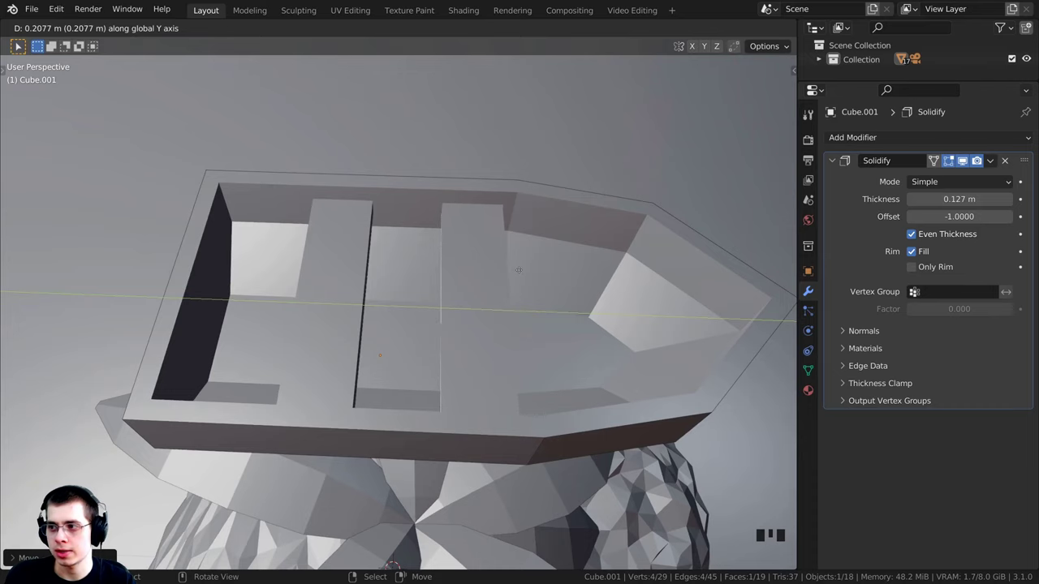
{"action": "left_click", "coordinate": [522, 270]}
{"action": "middle_click_drag", "start_coordinate": [522, 270], "coordinate": [426, 235]}
{"action": "scroll", "coordinate": [547, 245], "scroll_direction": "down", "scroll_amount": 1}
{"action": "key", "text": "Tab"}
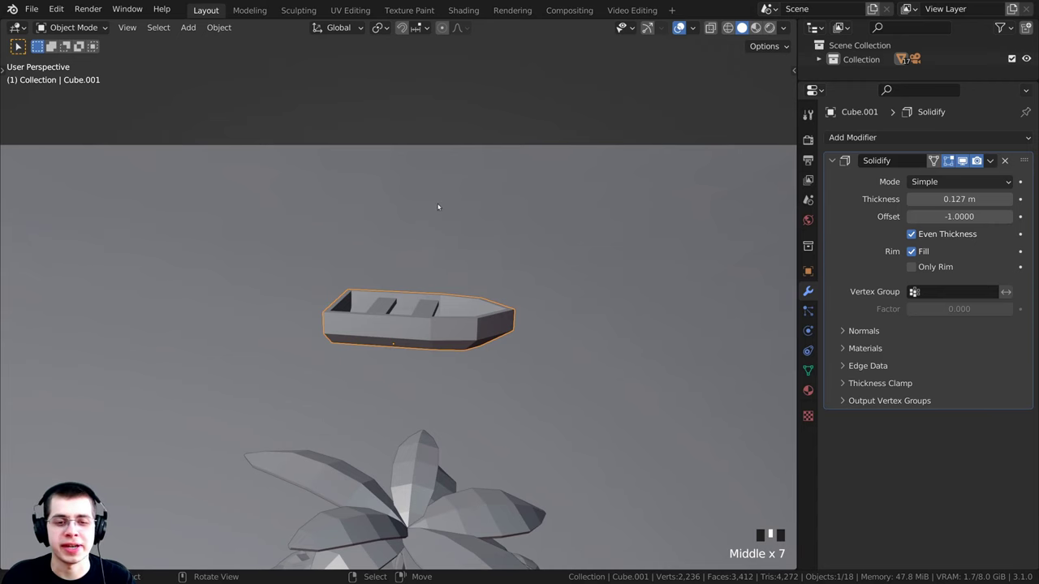
- Add a new cube (Cube.002), raise it along Z and shrink it much smaller
{"action": "key", "text": "shift+a"}
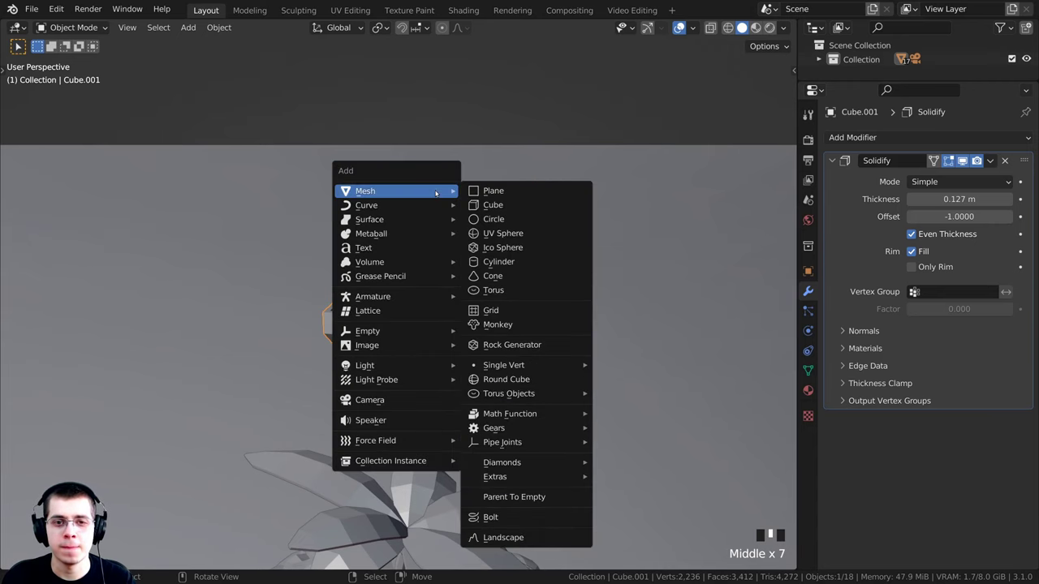
{"action": "left_click", "coordinate": [489, 206]}
{"action": "scroll", "coordinate": [482, 228], "scroll_direction": "down", "scroll_amount": 7}
{"action": "scroll", "coordinate": [468, 489], "scroll_direction": "up", "scroll_amount": 1}
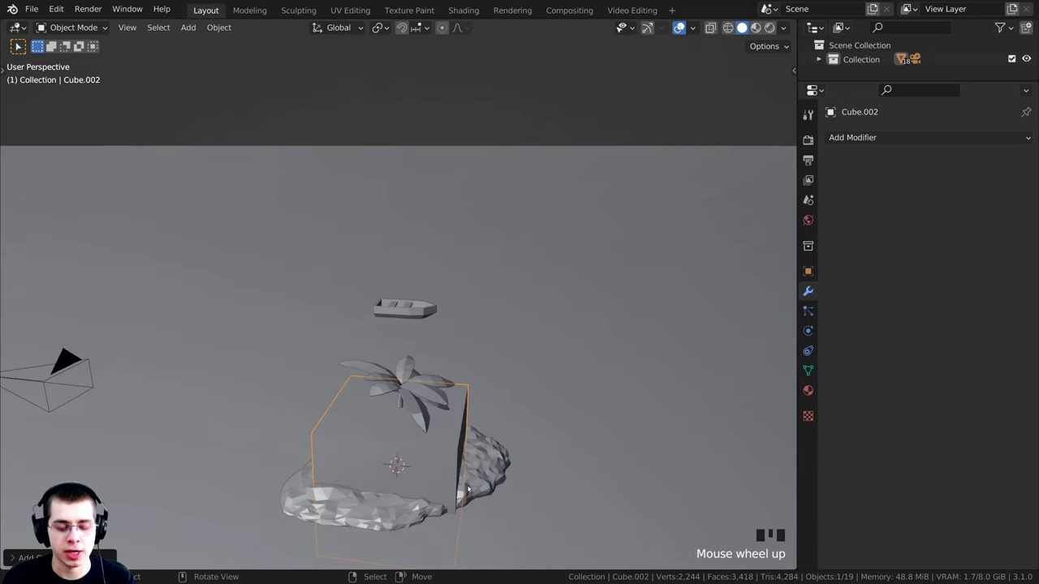
{"action": "key", "text": "g"}
{"action": "key", "text": "z"}
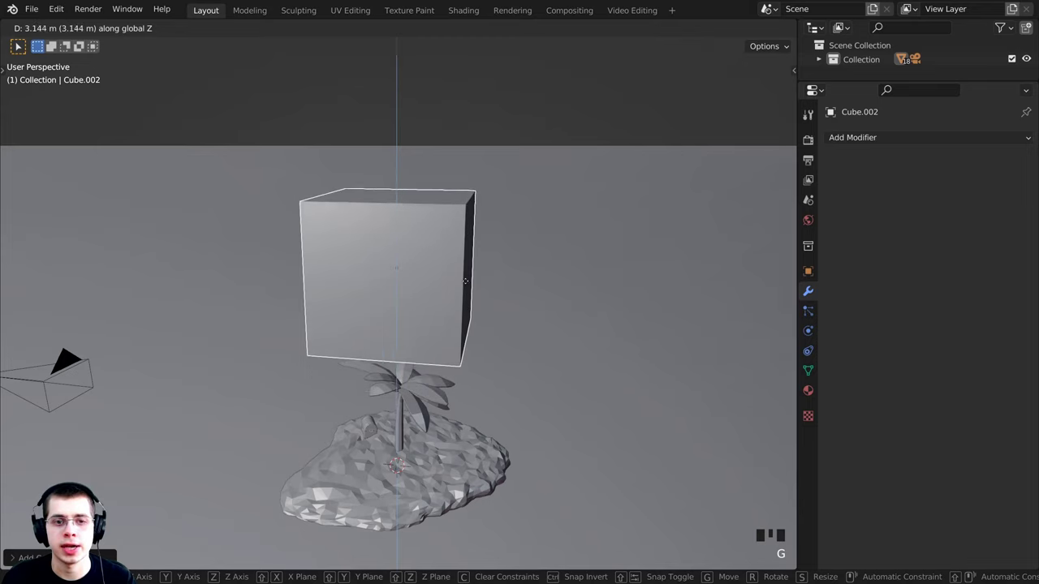
{"action": "left_click", "coordinate": [469, 261]}
{"action": "key", "text": "s"}
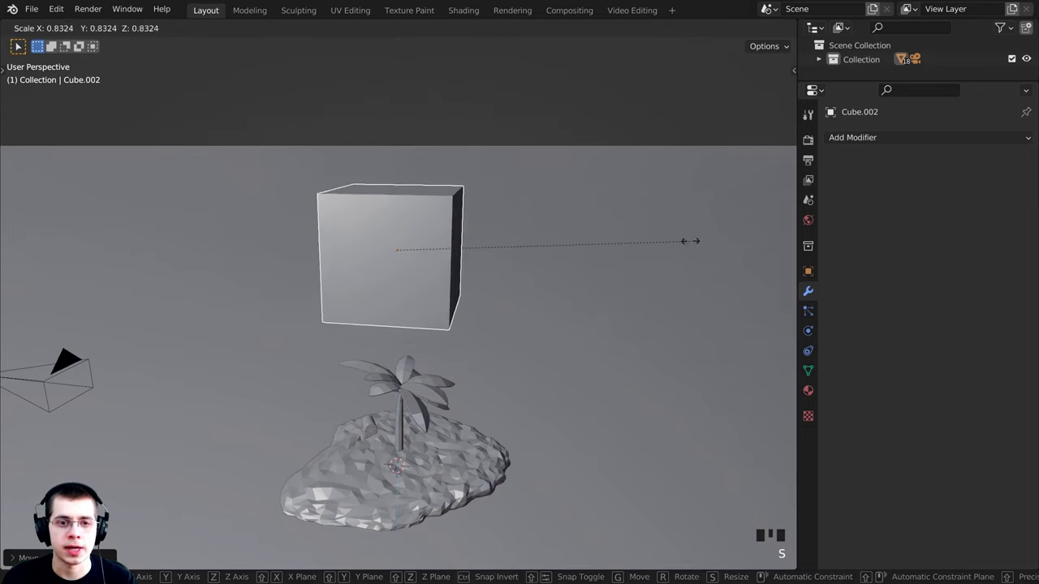
{"action": "left_click", "coordinate": [396, 250]}
- Lower the small cube along Z into the boat between the two bench seats
{"action": "scroll", "coordinate": [448, 183], "scroll_direction": "up", "scroll_amount": 6}
{"action": "key", "text": "g"}
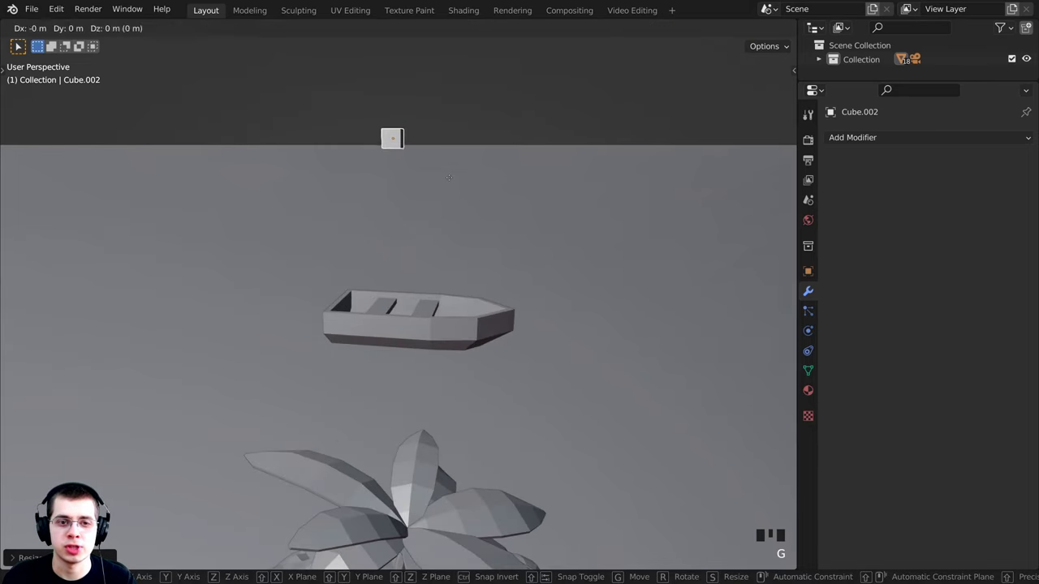
{"action": "key", "text": "z"}
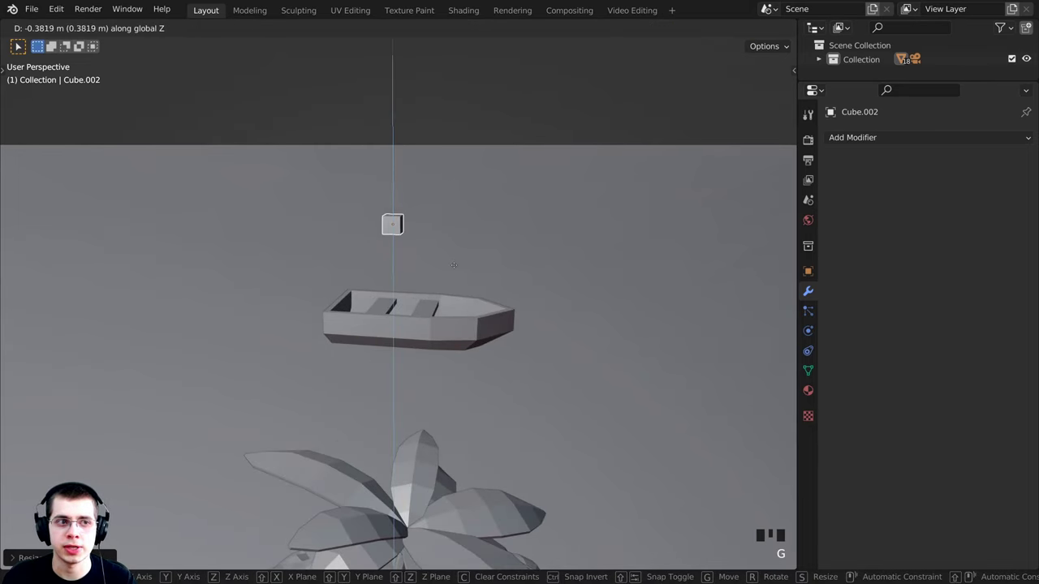
{"action": "left_click", "coordinate": [463, 333]}
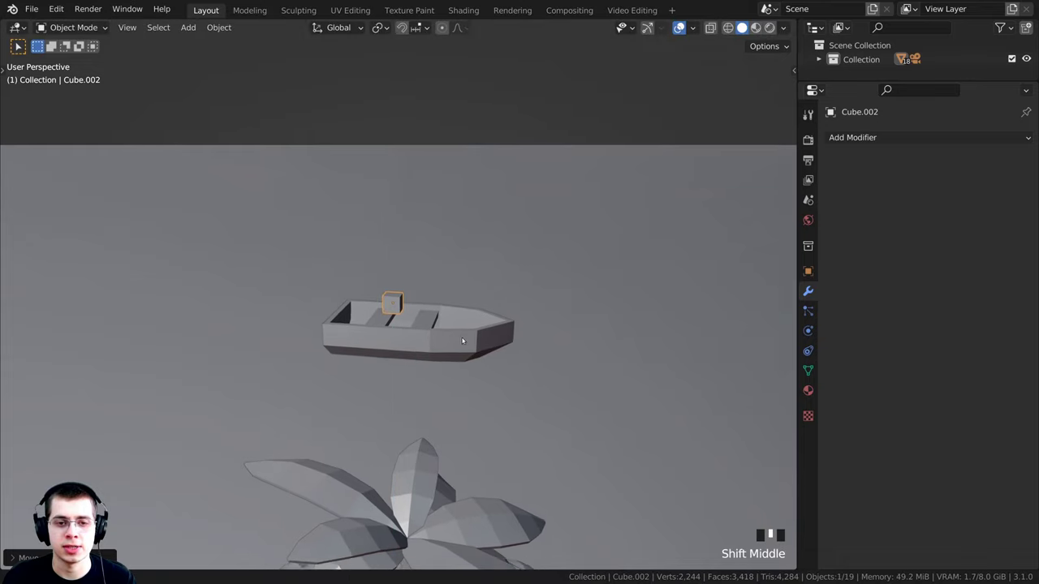
{"action": "scroll", "coordinate": [461, 346], "scroll_direction": "up", "scroll_amount": 2}
{"action": "key", "text": "KP_Decimal"}
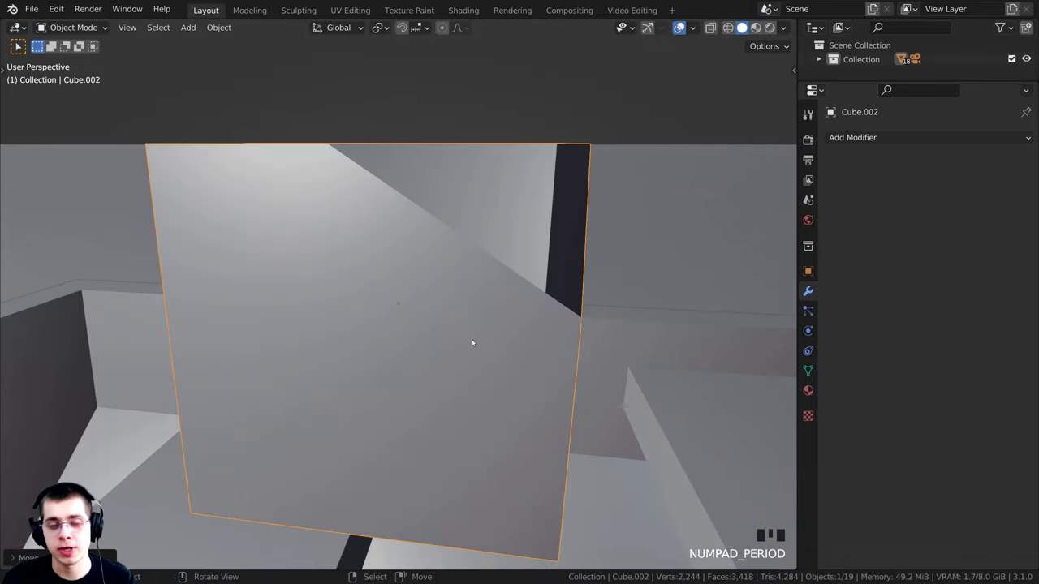
{"action": "scroll", "coordinate": [472, 340], "scroll_direction": "down", "scroll_amount": 5}
{"action": "scroll", "coordinate": [478, 329], "scroll_direction": "up", "scroll_amount": 1}
{"action": "middle_click_drag", "start_coordinate": [478, 329], "coordinate": [579, 371]}
- Rescale the cube several times to fit inside the boat, then enter Edit Mode
{"action": "key", "text": "s"}
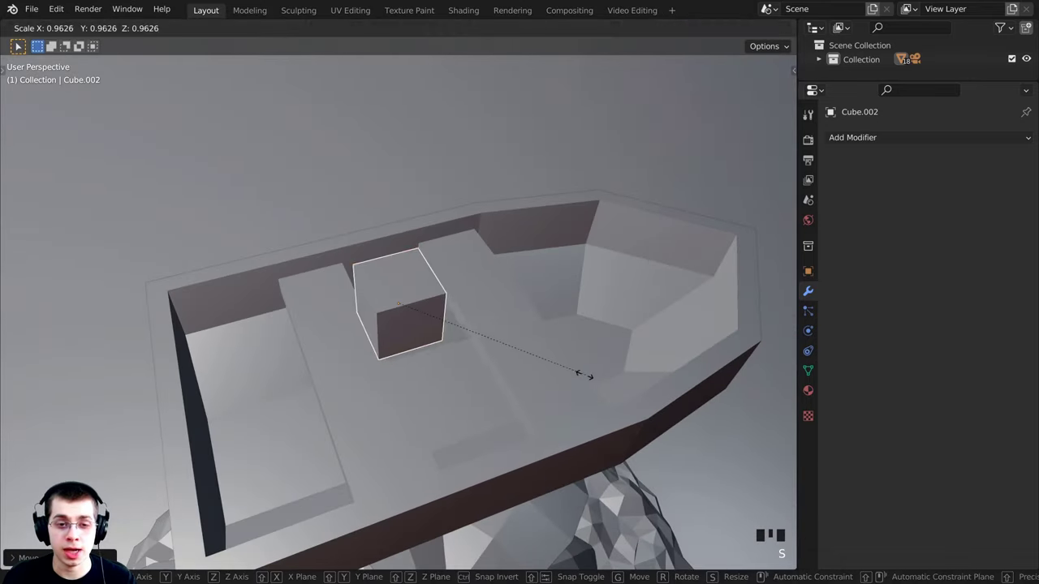
{"action": "left_click", "coordinate": [487, 341]}
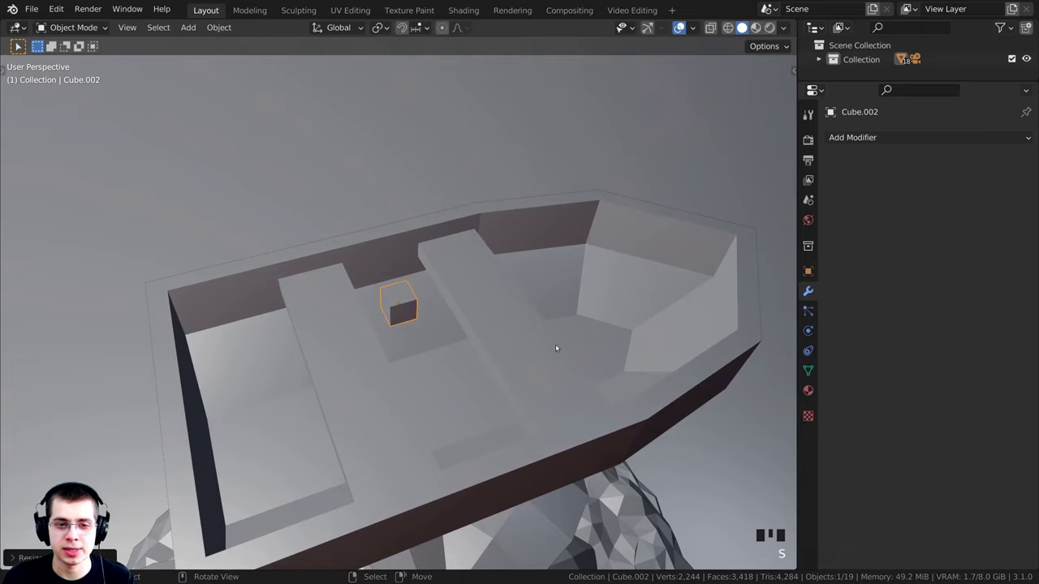
{"action": "key", "text": "s"}
{"action": "left_click", "coordinate": [524, 336]}
{"action": "middle_click_drag", "start_coordinate": [525, 336], "coordinate": [520, 268]}
{"action": "key", "text": "s"}
{"action": "left_click", "coordinate": [488, 306]}
{"action": "middle_click_drag", "start_coordinate": [488, 306], "coordinate": [371, 383]}
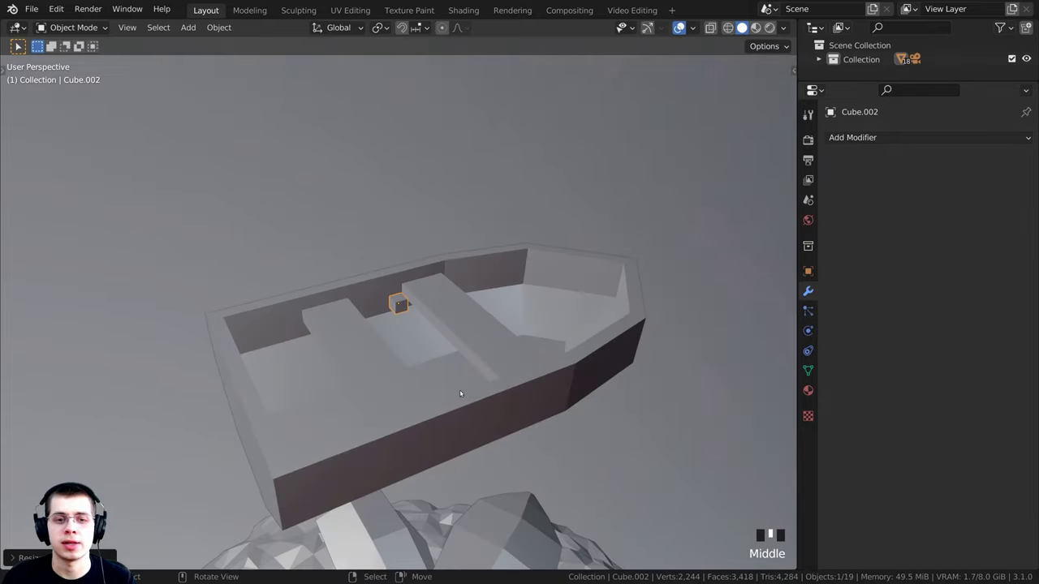
{"action": "scroll", "coordinate": [336, 441], "scroll_direction": "up", "scroll_amount": 4}
{"action": "middle_click_drag", "start_coordinate": [336, 440], "coordinate": [413, 296]}
{"action": "key", "text": "Tab"}
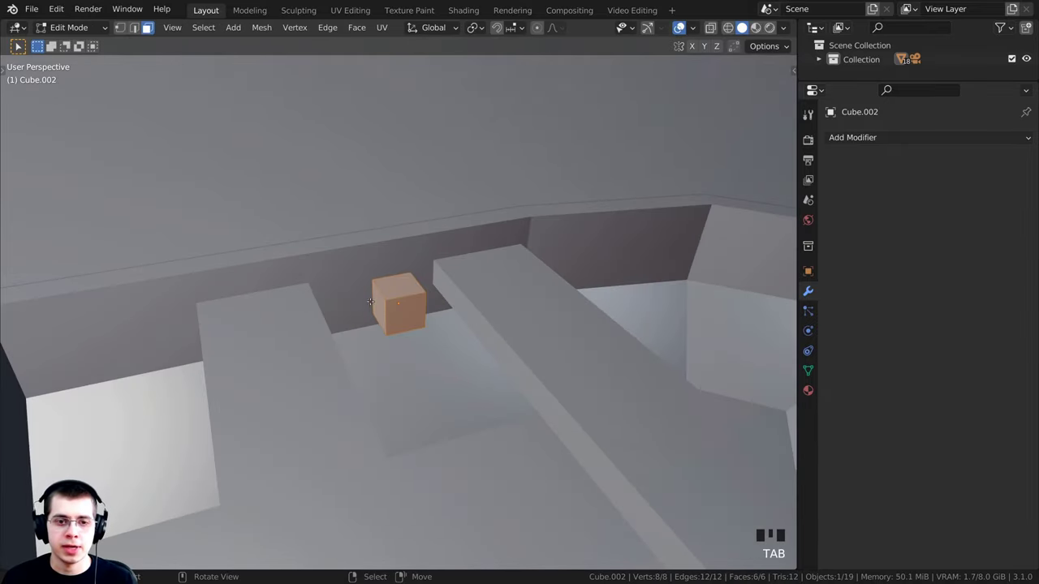
- Stretch one face of the cube along Y into a long bar reaching past the boat
{"action": "scroll", "coordinate": [374, 325], "scroll_direction": "down", "scroll_amount": 2}
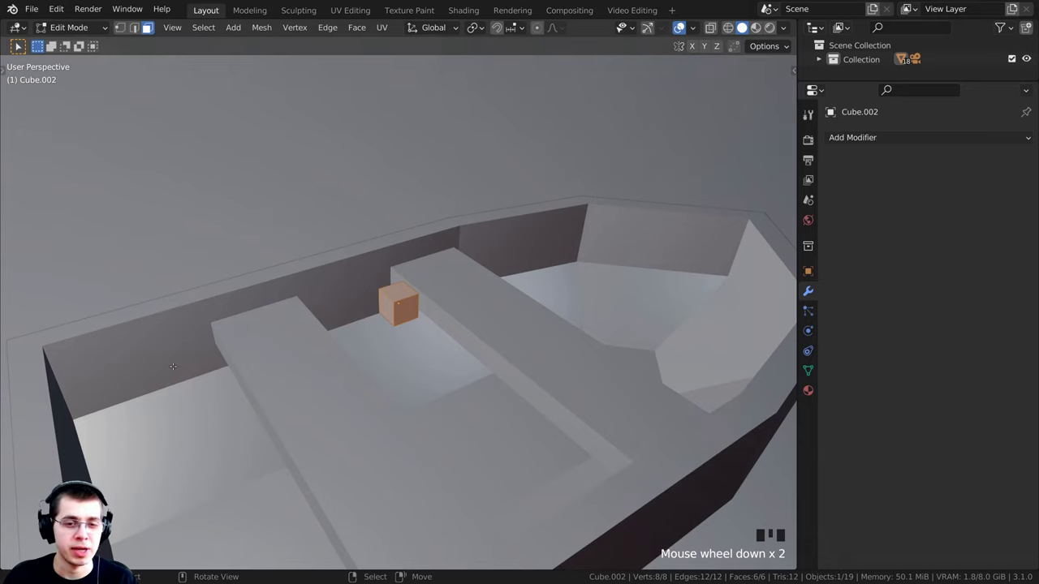
{"action": "left_click", "coordinate": [383, 311]}
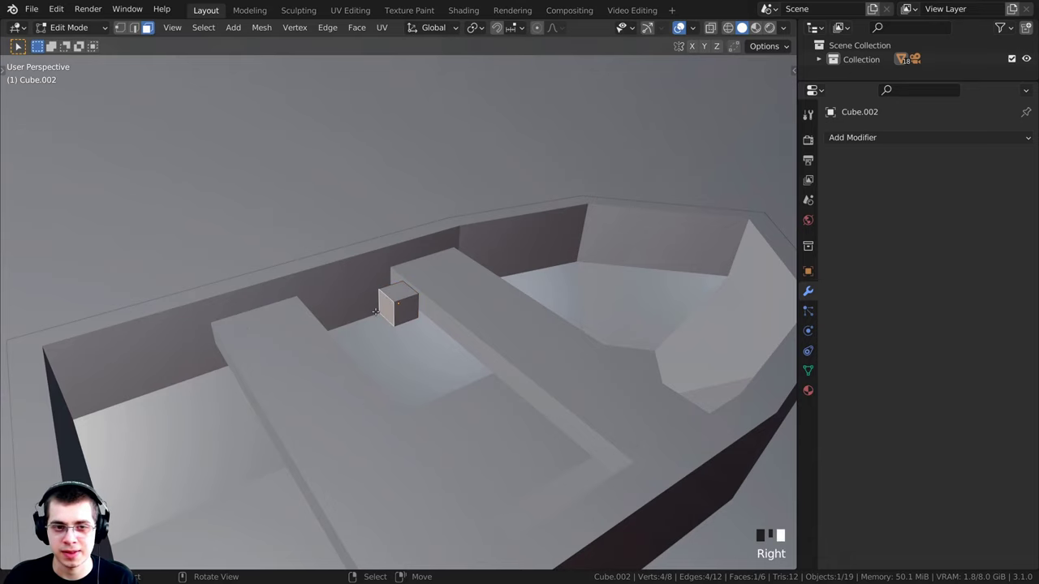
{"action": "scroll", "coordinate": [386, 321], "scroll_direction": "down", "scroll_amount": 2}
{"action": "middle_click_drag", "start_coordinate": [386, 320], "coordinate": [349, 341]}
{"action": "scroll", "coordinate": [393, 348], "scroll_direction": "down", "scroll_amount": 2}
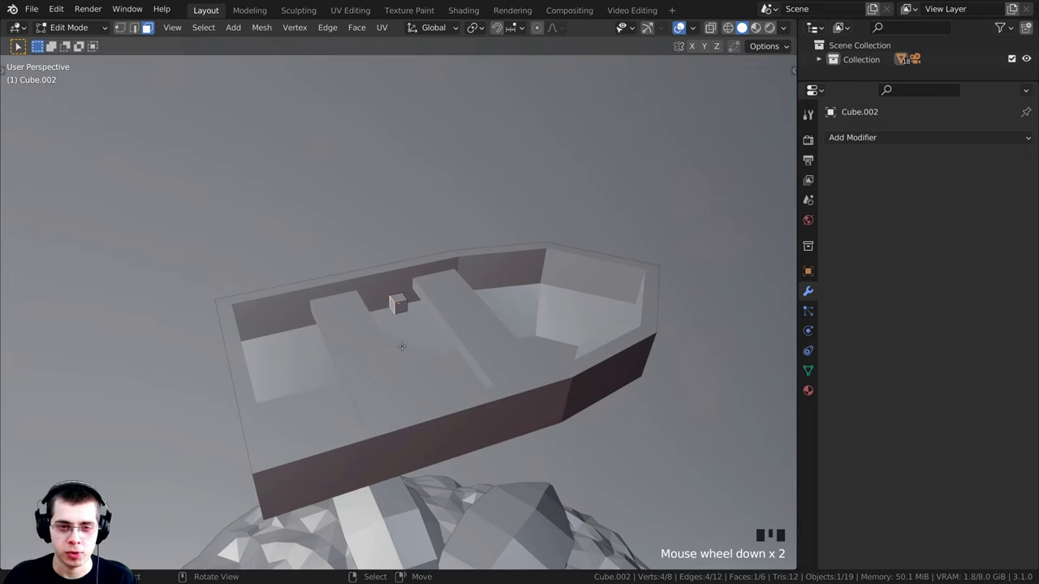
{"action": "key", "text": "g"}
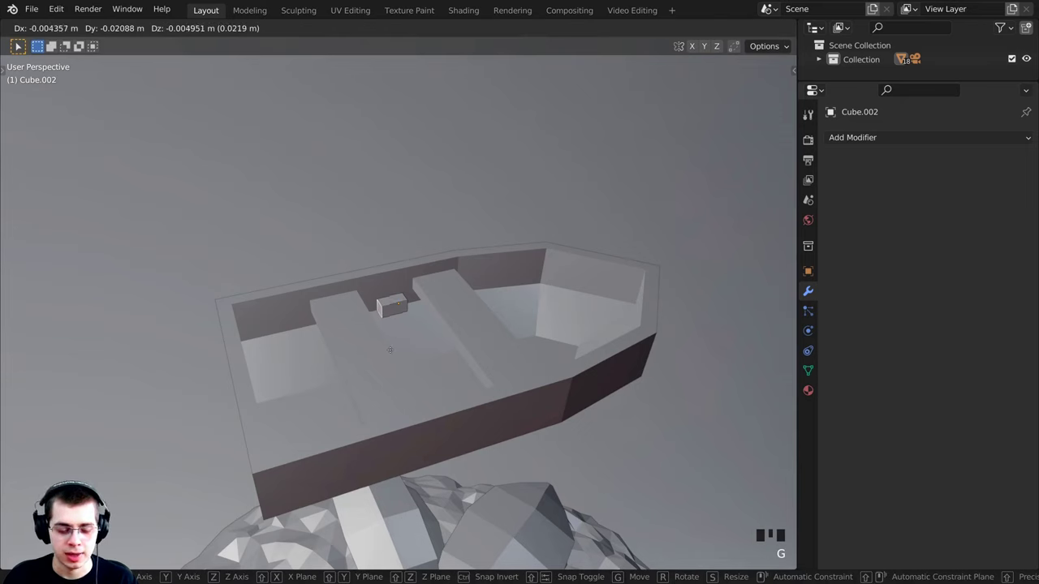
{"action": "key", "text": "y"}
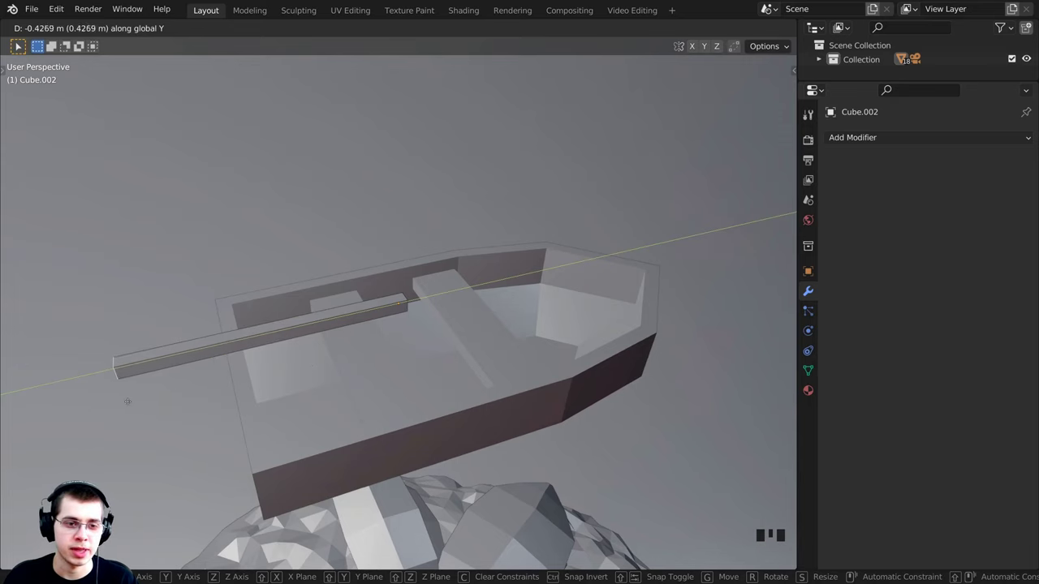
{"action": "left_click", "coordinate": [105, 403]}
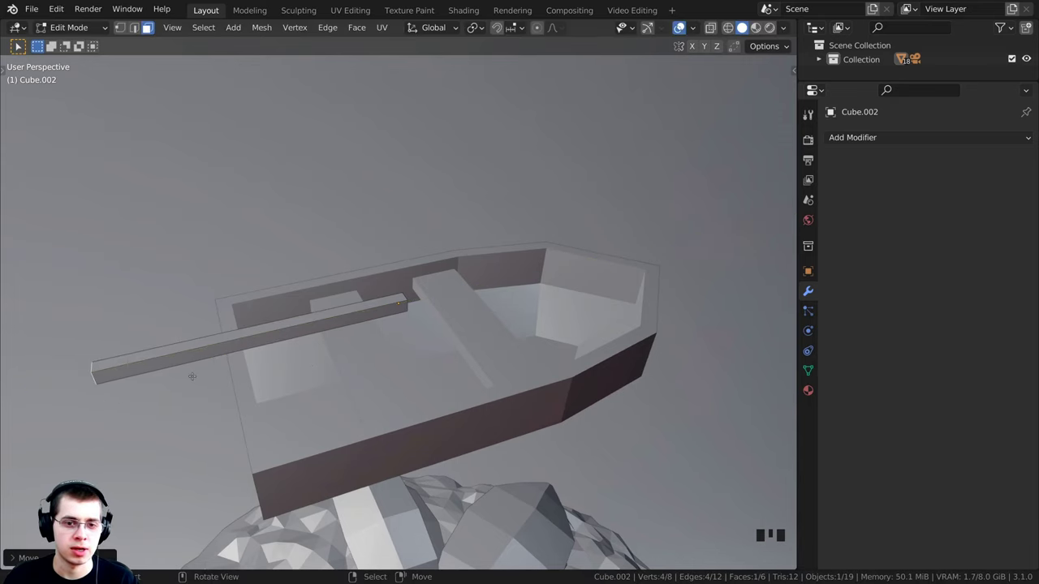
{"action": "middle_click_drag", "start_coordinate": [372, 343], "coordinate": [327, 306]}
{"action": "key", "text": "g"}
{"action": "key", "text": "y"}
{"action": "key", "text": "Escape"}
{"action": "scroll", "coordinate": [406, 304], "scroll_direction": "up", "scroll_amount": 6}
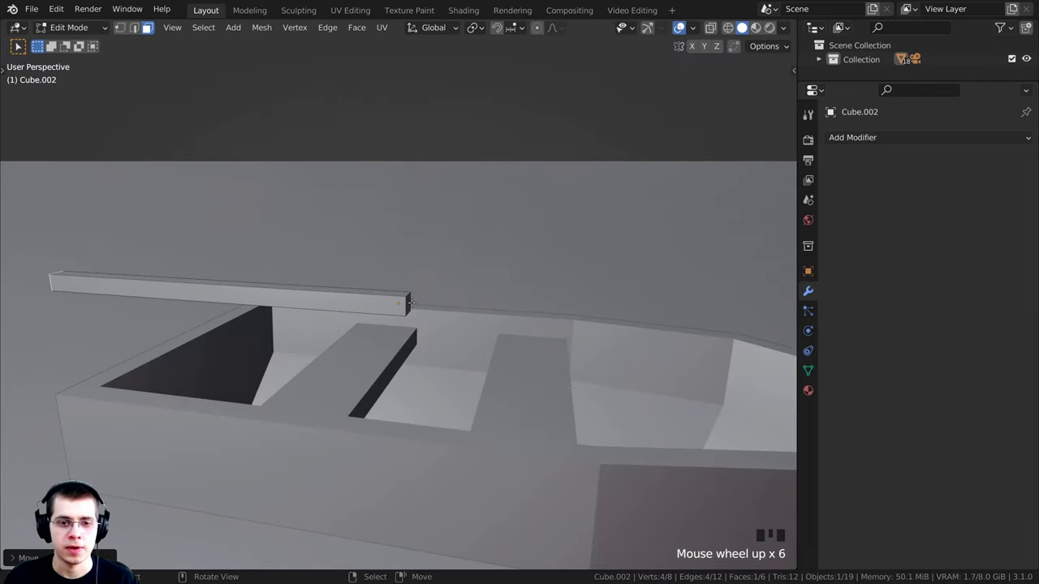
{"action": "middle_click_drag", "start_coordinate": [408, 302], "coordinate": [439, 358]}
{"action": "scroll", "coordinate": [416, 355], "scroll_direction": "up", "scroll_amount": 3}
- Extrude a short section at the bar's end and start widening it along X (2.1162) from top view
{"action": "key", "text": "e"}
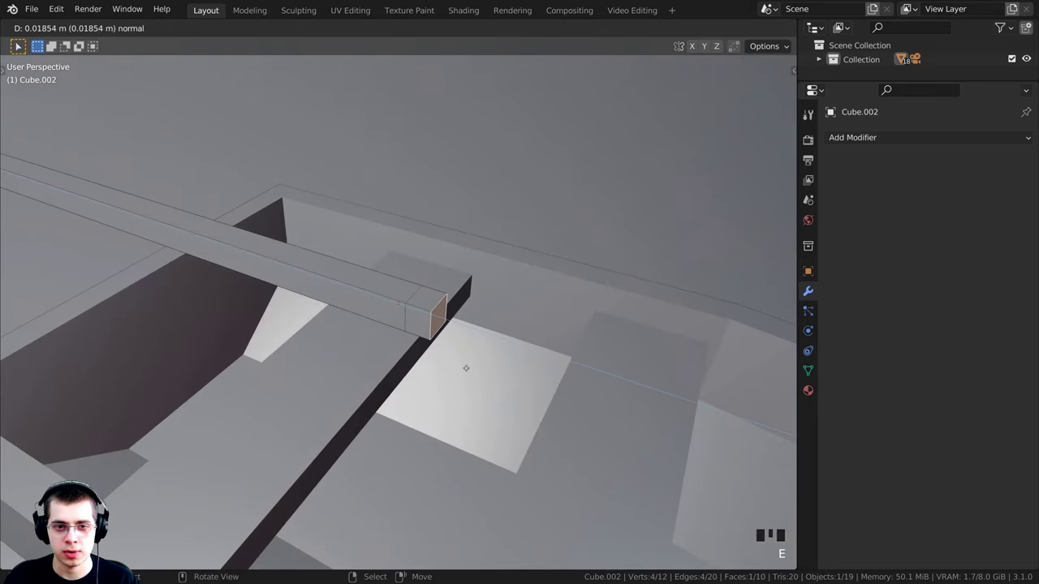
{"action": "left_click", "coordinate": [466, 368]}
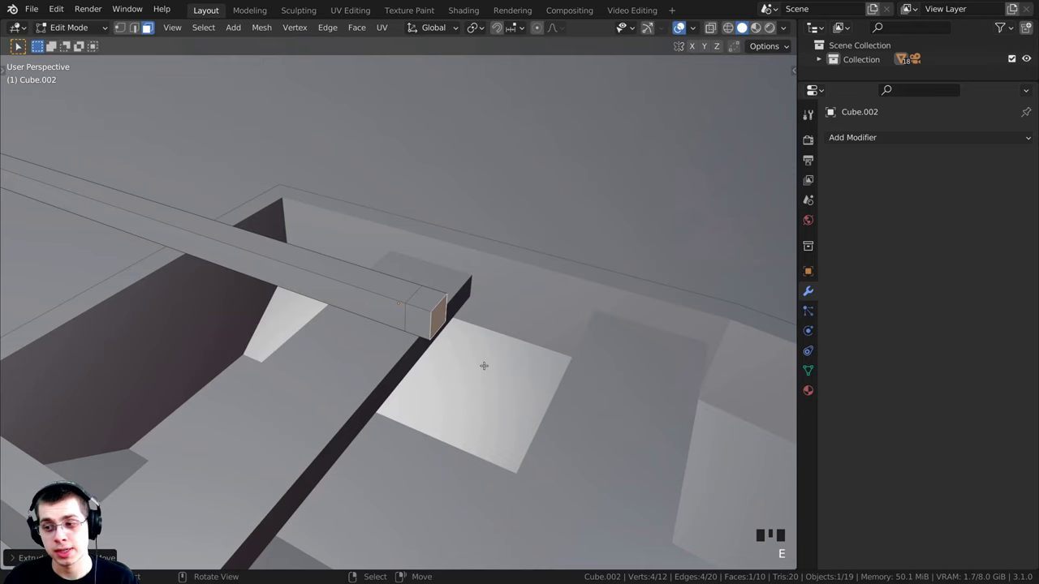
{"action": "key", "text": "KP_7"}
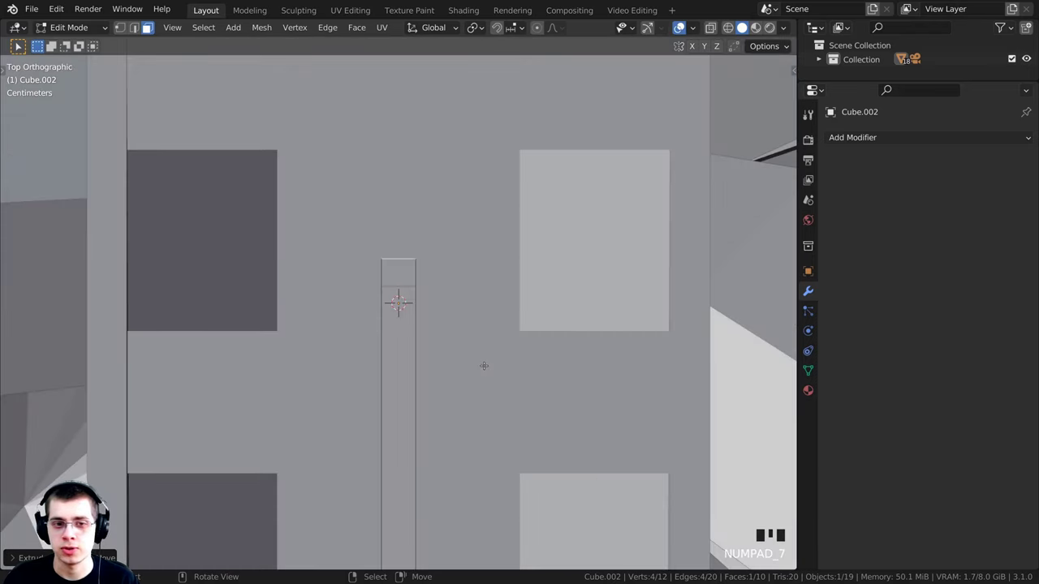
{"action": "middle_click_drag", "start_coordinate": [412, 246], "coordinate": [412, 301], "text": "shift"}
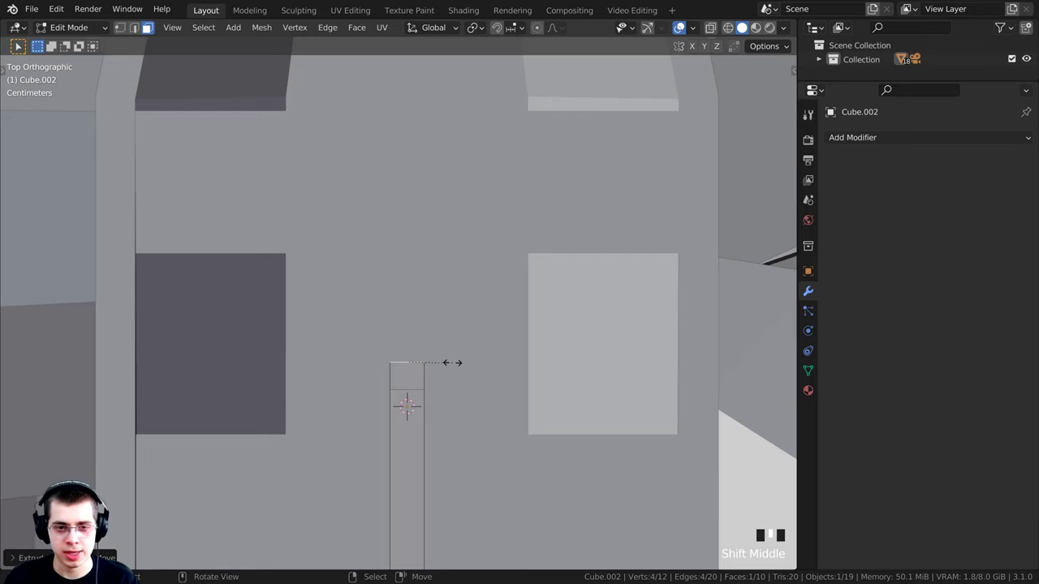
{"action": "key", "text": "s"}
{"action": "key", "text": "x"}
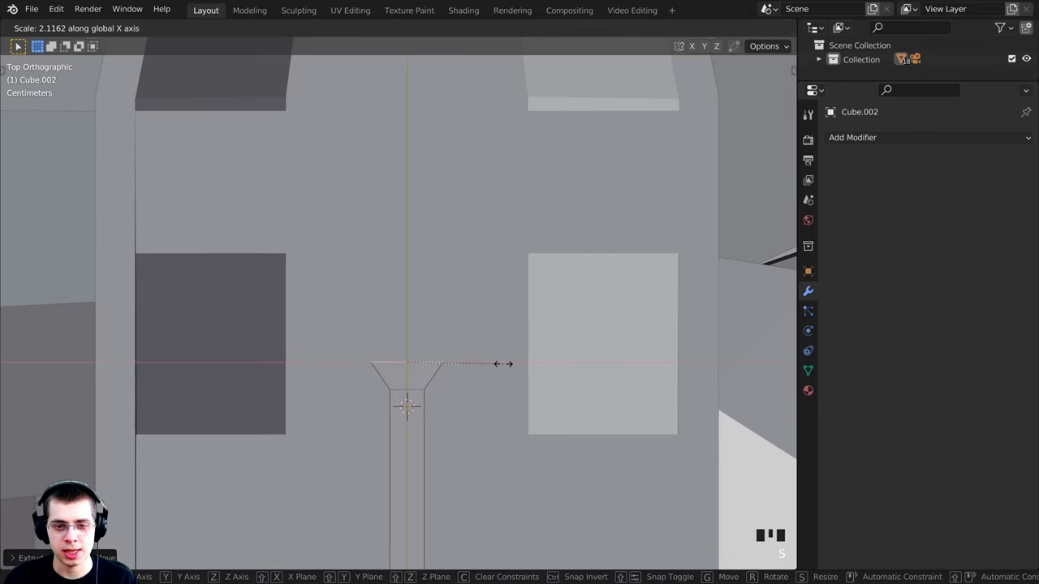
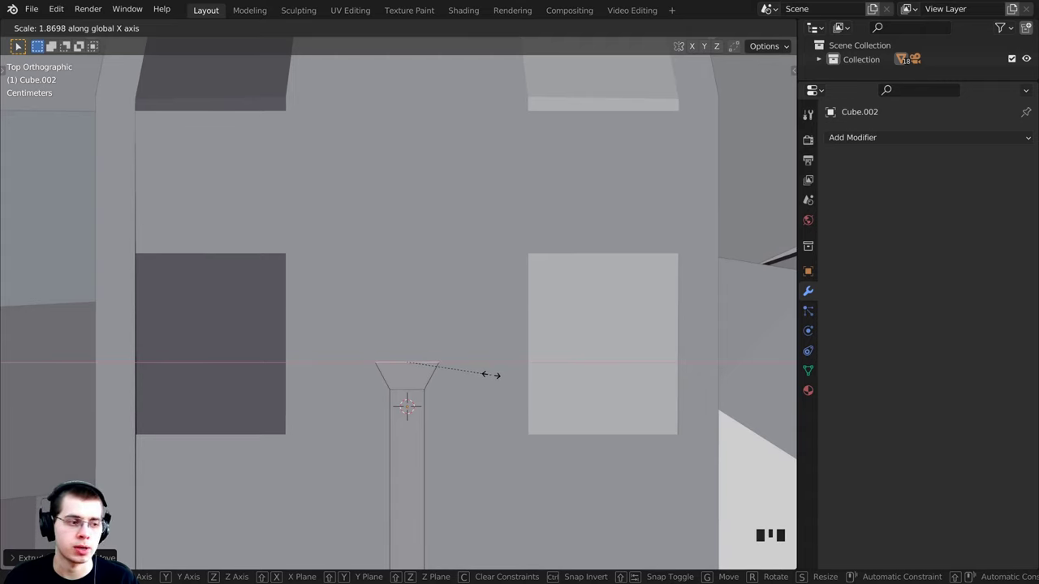
- Widen the handle top along X into a neck, then extrude the long blade section
{"action": "left_click", "coordinate": [491, 375]}
{"action": "key", "text": "e"}
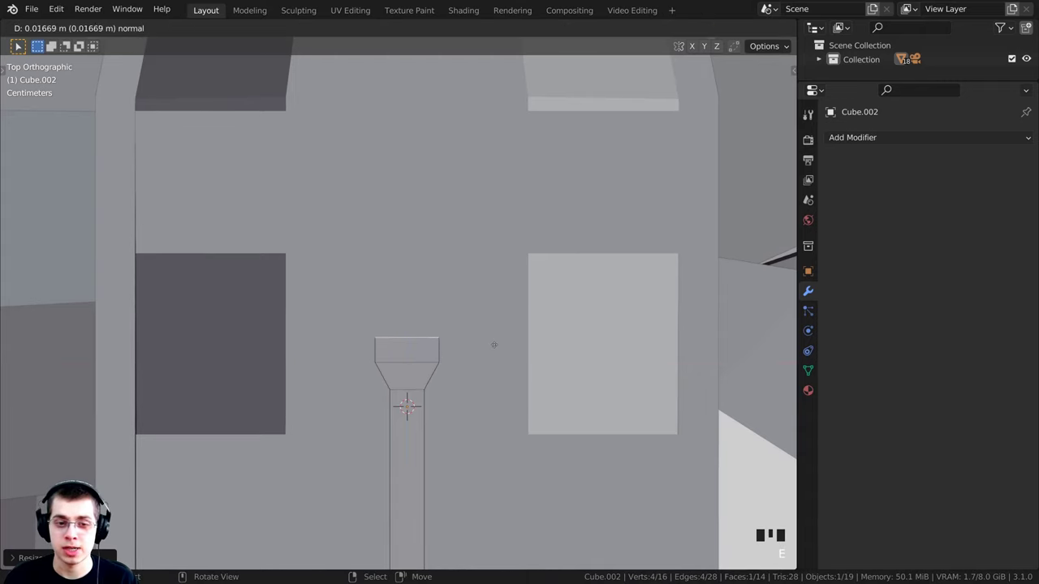
{"action": "left_click", "coordinate": [495, 345]}
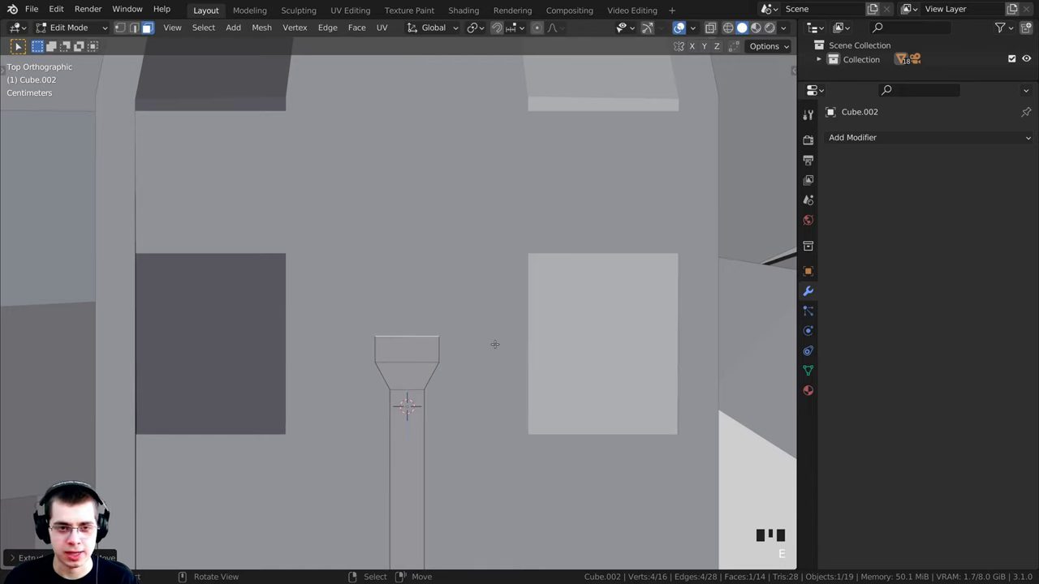
{"action": "key", "text": "s"}
{"action": "key", "text": "x"}
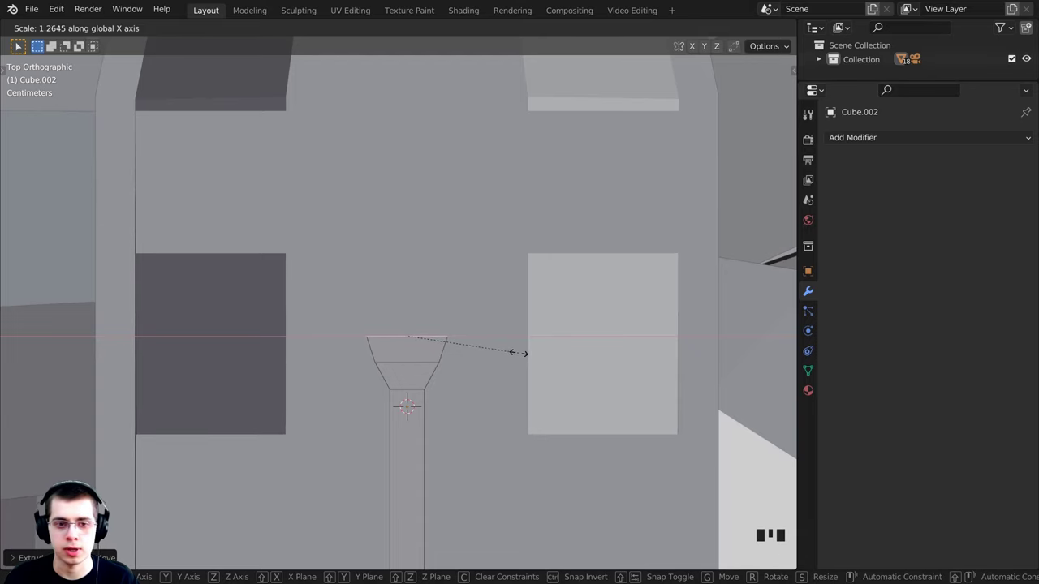
{"action": "left_click", "coordinate": [520, 353]}
{"action": "middle_click_drag", "start_coordinate": [465, 363], "coordinate": [457, 439], "text": "shift"}
{"action": "key", "text": "e"}
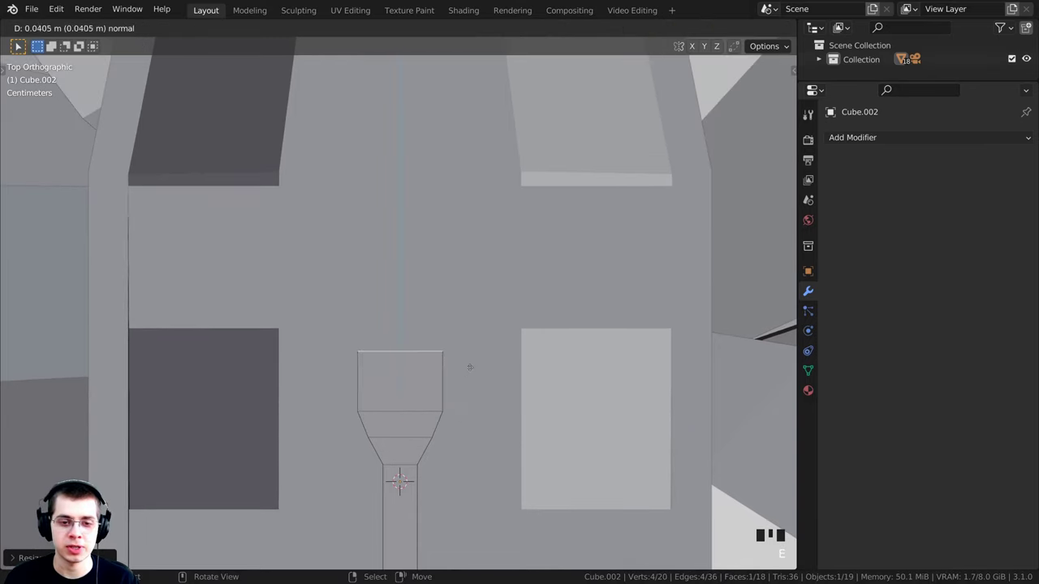
{"action": "left_click", "coordinate": [481, 268]}
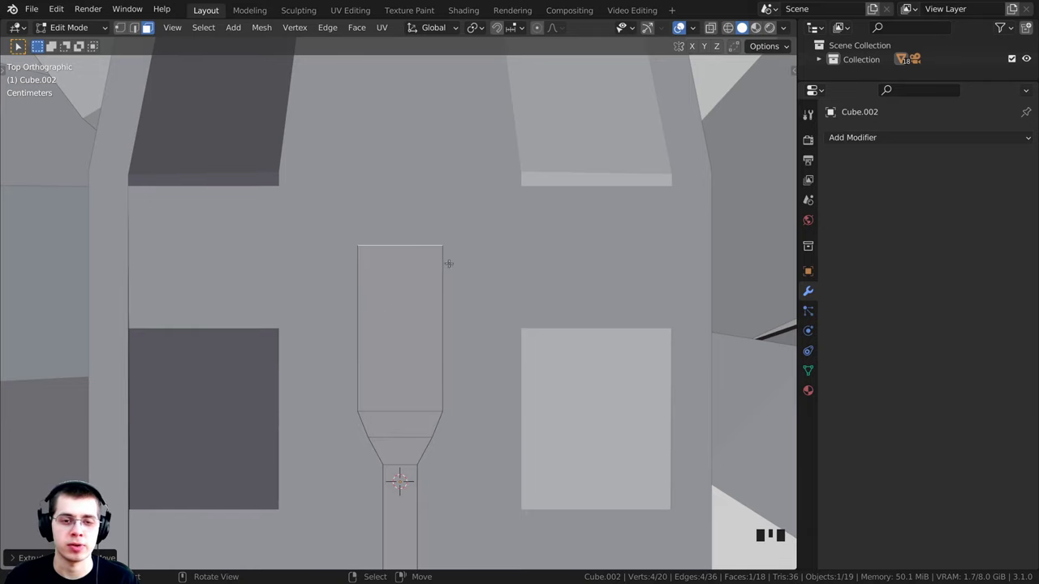
{"action": "middle_click_drag", "start_coordinate": [448, 264], "coordinate": [474, 342], "text": "shift"}
- Extrude two short sections at the blade top and scale them inward to taper the tip
{"action": "key", "text": "e"}
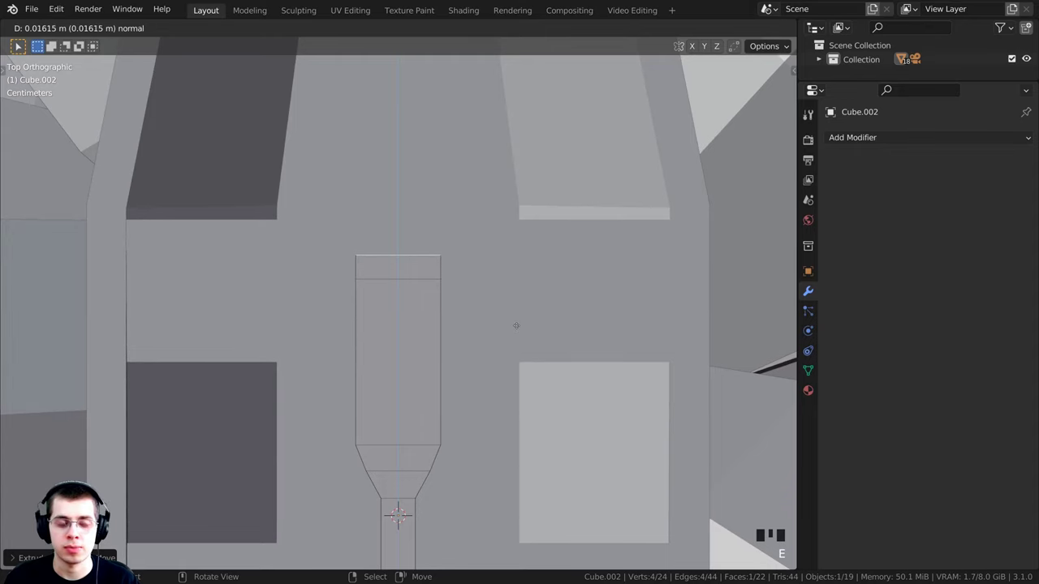
{"action": "left_click", "coordinate": [516, 325]}
{"action": "key", "text": "s"}
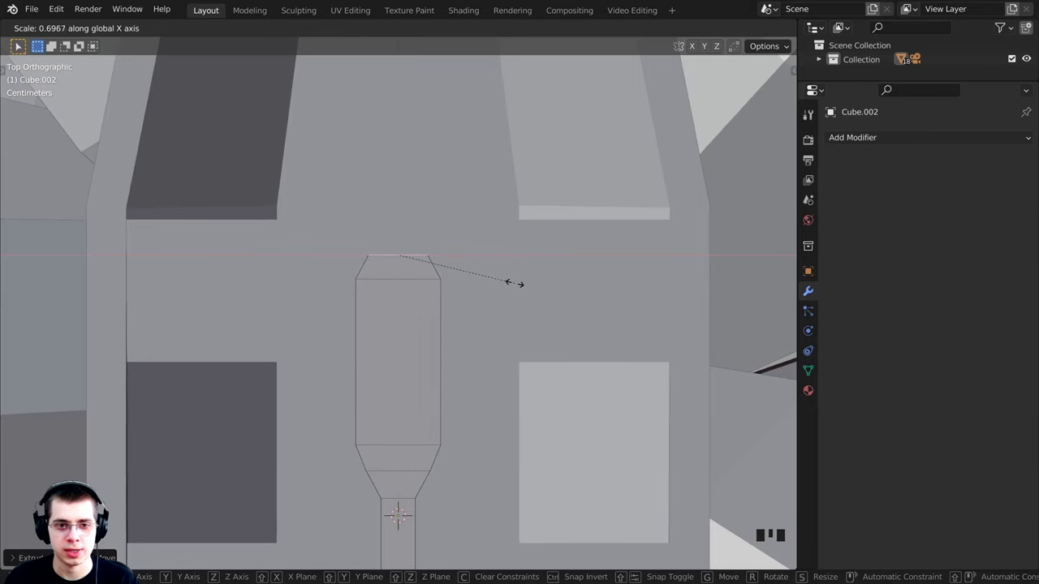
{"action": "left_click", "coordinate": [516, 284]}
{"action": "scroll", "coordinate": [514, 300], "scroll_direction": "down", "scroll_amount": 4}
{"action": "scroll", "coordinate": [516, 301], "scroll_direction": "up", "scroll_amount": 5}
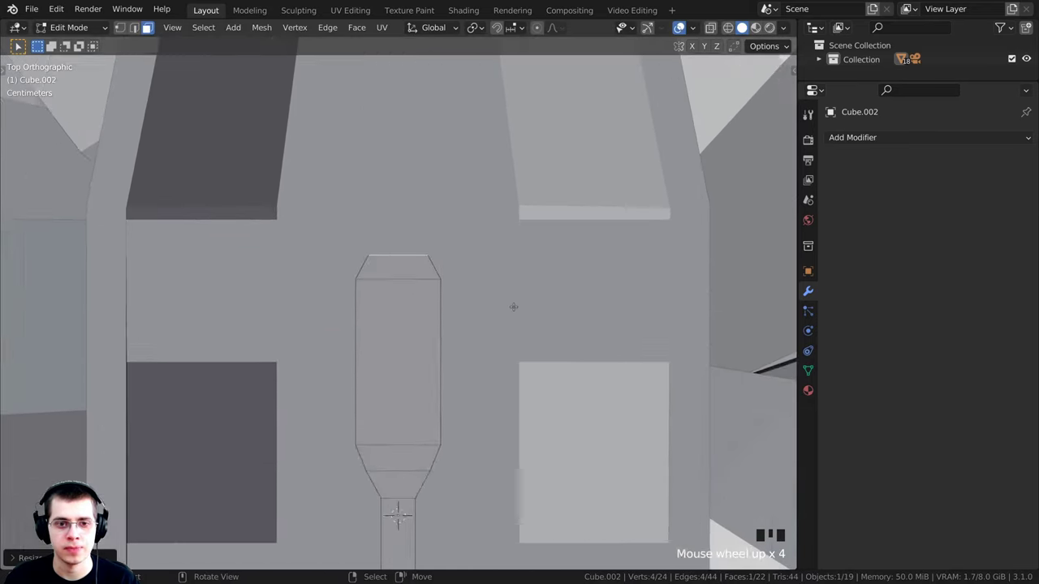
{"action": "key", "text": "e"}
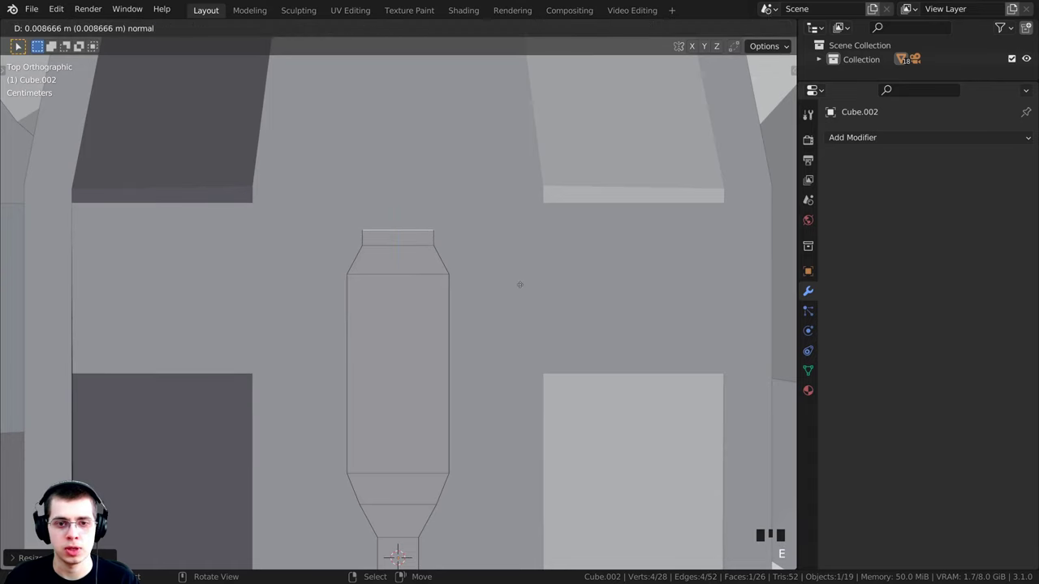
{"action": "left_click", "coordinate": [520, 282]}
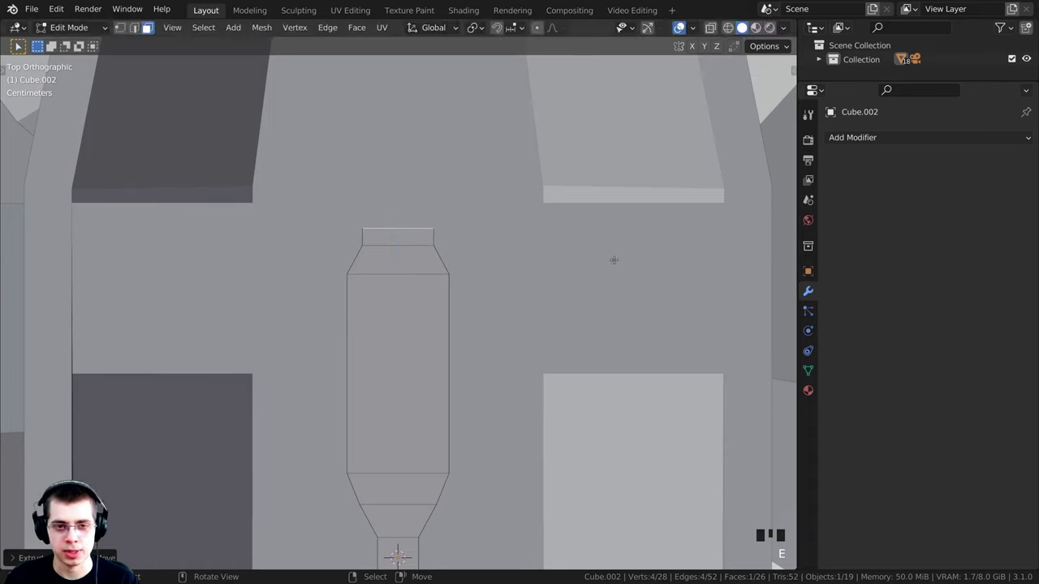
{"action": "key", "text": "s"}
{"action": "key", "text": "x"}
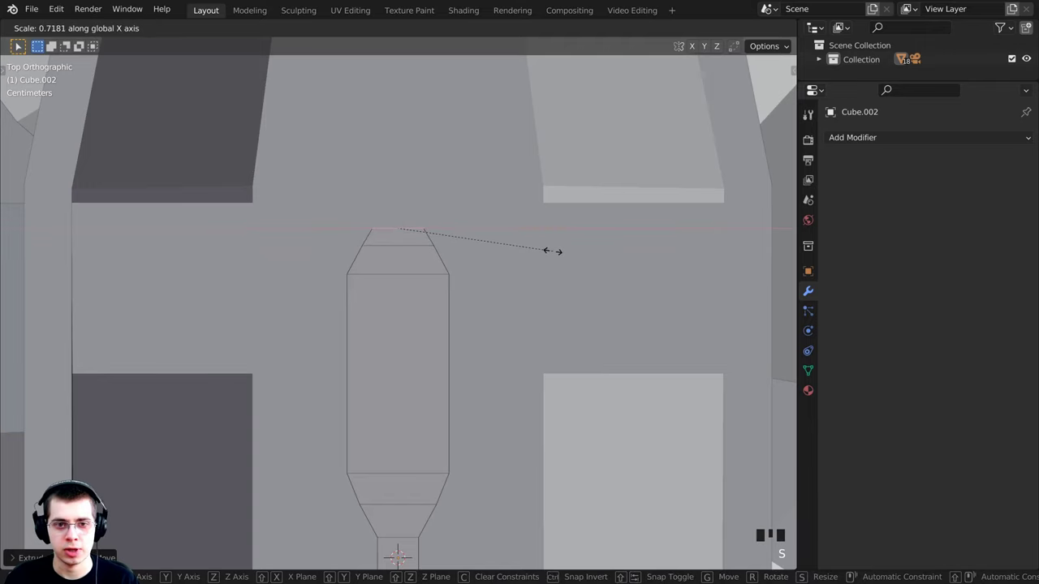
- Confirm the tapered blade tip and select the blade's long side face
{"action": "left_click", "coordinate": [458, 241]}
{"action": "scroll", "coordinate": [450, 387], "scroll_direction": "down", "scroll_amount": 3}
{"action": "middle_click_drag", "start_coordinate": [450, 387], "coordinate": [397, 365]}
{"action": "scroll", "coordinate": [397, 365], "scroll_direction": "up", "scroll_amount": 2}
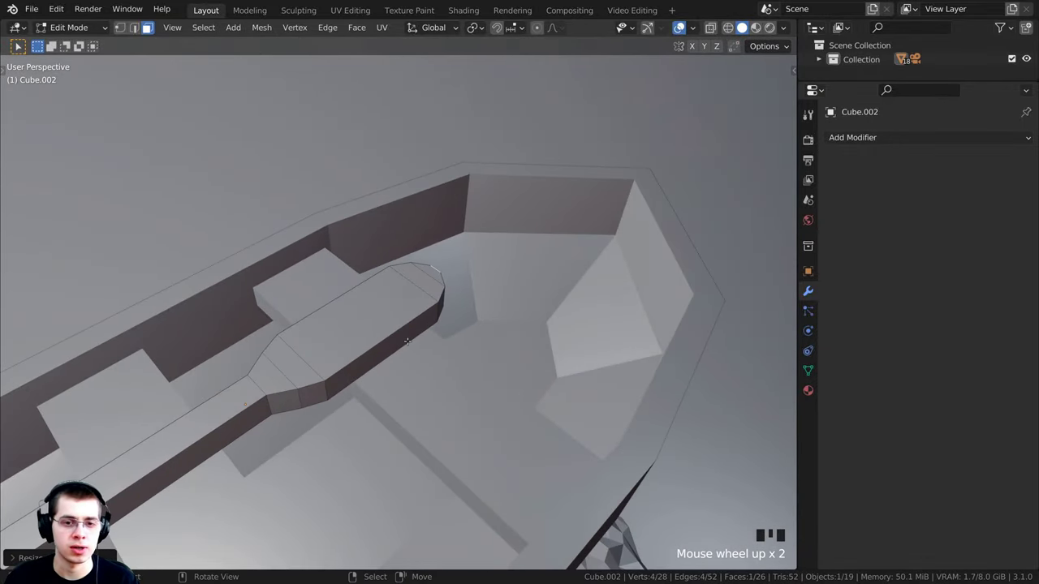
{"action": "right_click", "coordinate": [339, 377]}
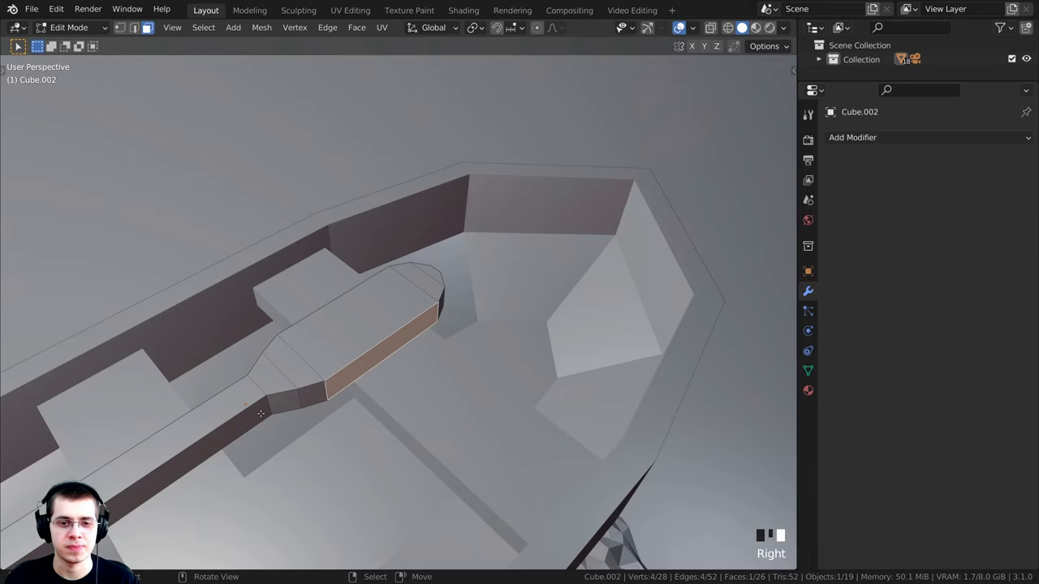
{"action": "middle_click_drag", "start_coordinate": [260, 414], "coordinate": [415, 390]}
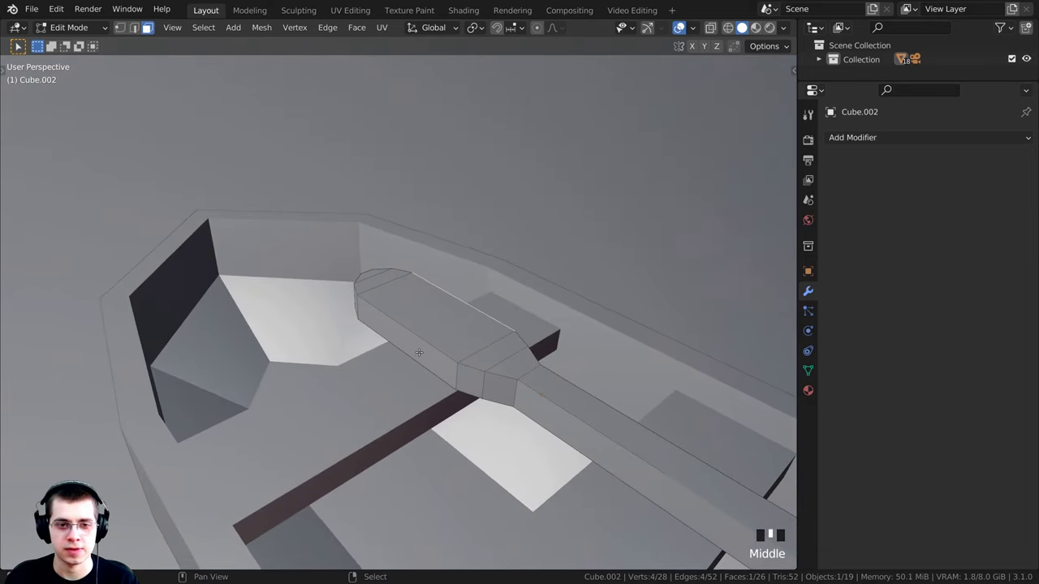
{"action": "middle_click_drag", "start_coordinate": [419, 352], "coordinate": [600, 357]}
{"action": "middle_click_drag", "start_coordinate": [444, 359], "coordinate": [327, 386]}
{"action": "scroll", "coordinate": [425, 269], "scroll_direction": "up", "scroll_amount": 2}
{"action": "mouse_move", "coordinate": [386, 410]}
{"action": "middle_mouse_down"}
{"action": "mouse_move", "coordinate": [425, 270]}
{"action": "mouse_move", "coordinate": [383, 440]}
{"action": "mouse_move", "coordinate": [389, 415]}
{"action": "middle_mouse_up"}
{"action": "scroll", "coordinate": [384, 440], "scroll_direction": "down", "scroll_amount": 1}
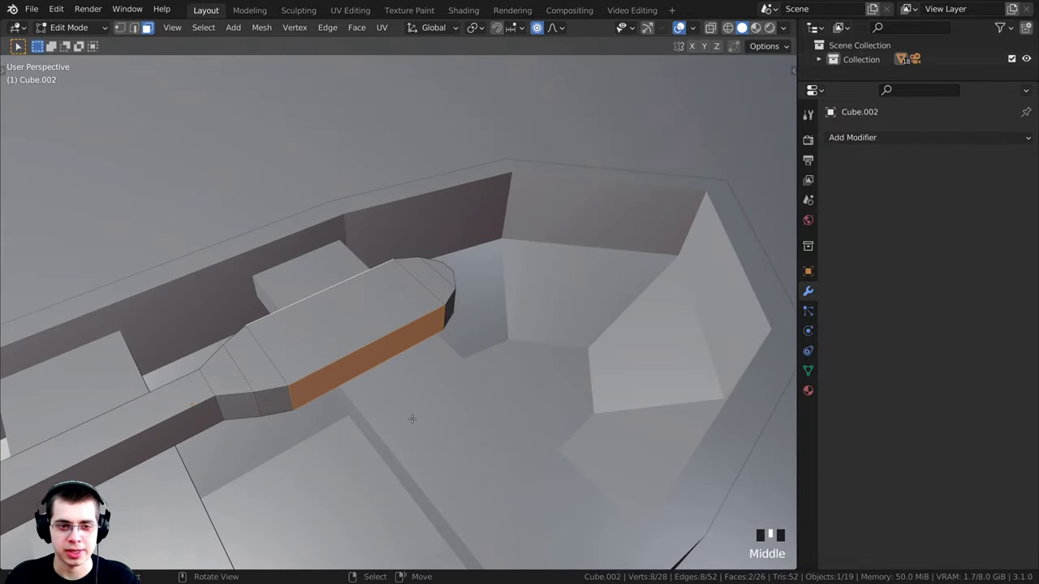
- Scale the side face along X with enlarged proportional falloff to round the blade, then exit Edit Mode
{"action": "key", "text": "s"}
{"action": "key", "text": "x"}
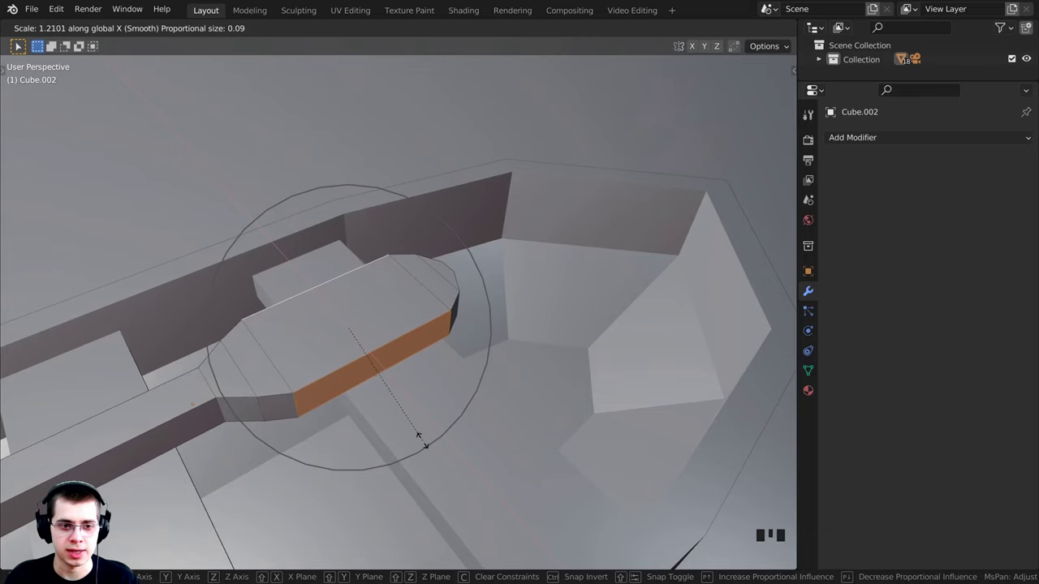
{"action": "scroll", "coordinate": [420, 440], "scroll_direction": "up", "scroll_amount": 1}
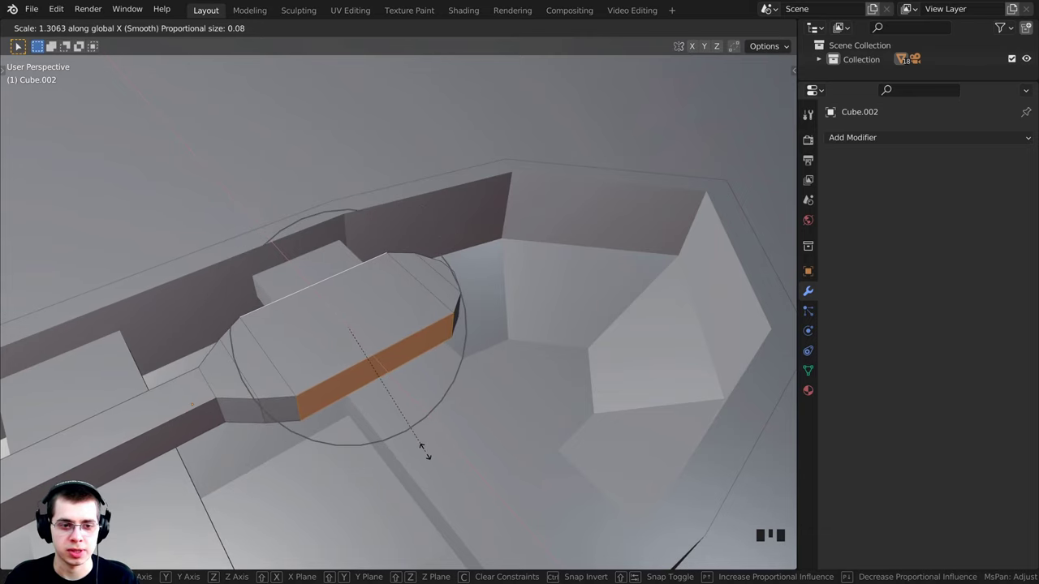
{"action": "scroll", "coordinate": [422, 449], "scroll_direction": "up", "scroll_amount": 4}
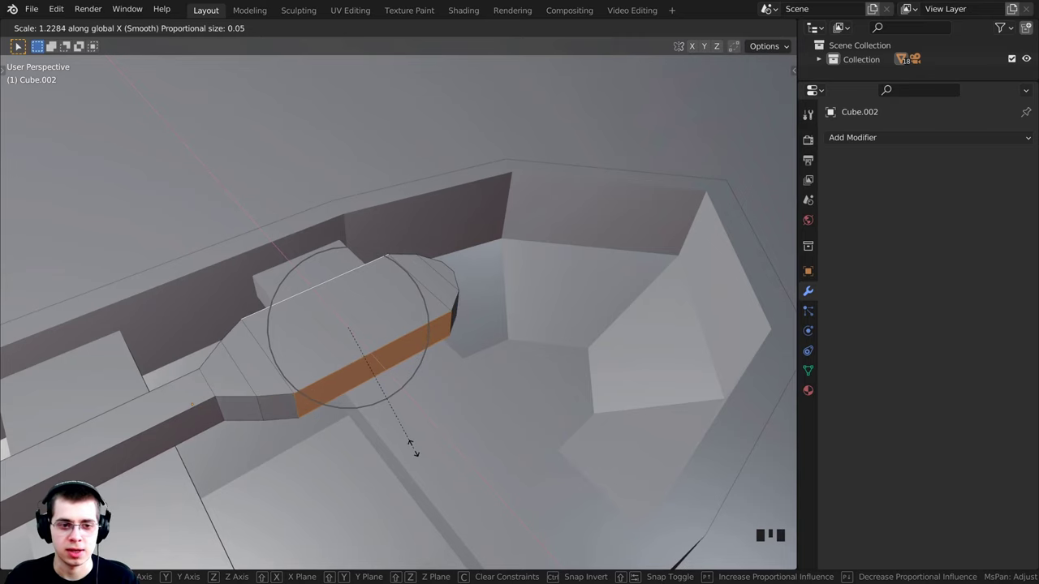
{"action": "scroll", "coordinate": [419, 463], "scroll_direction": "up", "scroll_amount": 1}
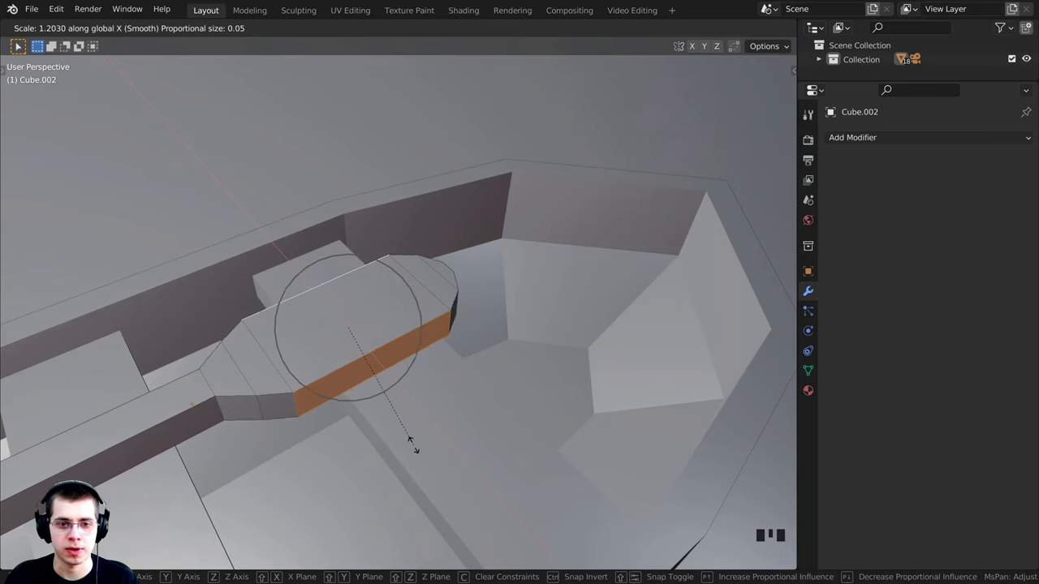
{"action": "left_click", "coordinate": [475, 355]}
{"action": "key", "text": "Tab"}
{"action": "middle_click_drag", "start_coordinate": [476, 355], "coordinate": [431, 252]}
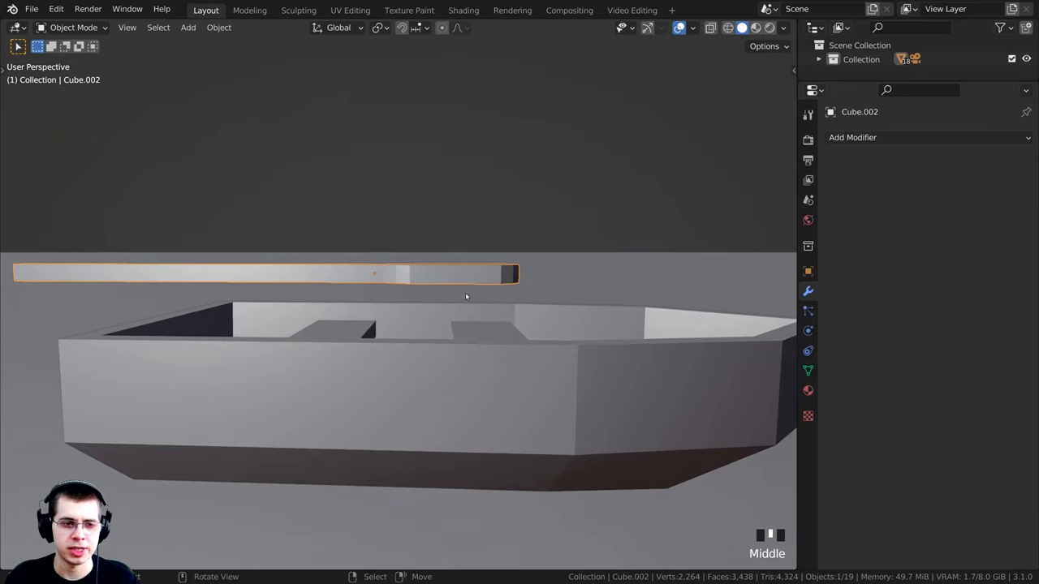
- Select the whole oar mesh, proportionally scale it along Z to about 0.68, then disable proportional editing
{"action": "key", "text": "Tab"}
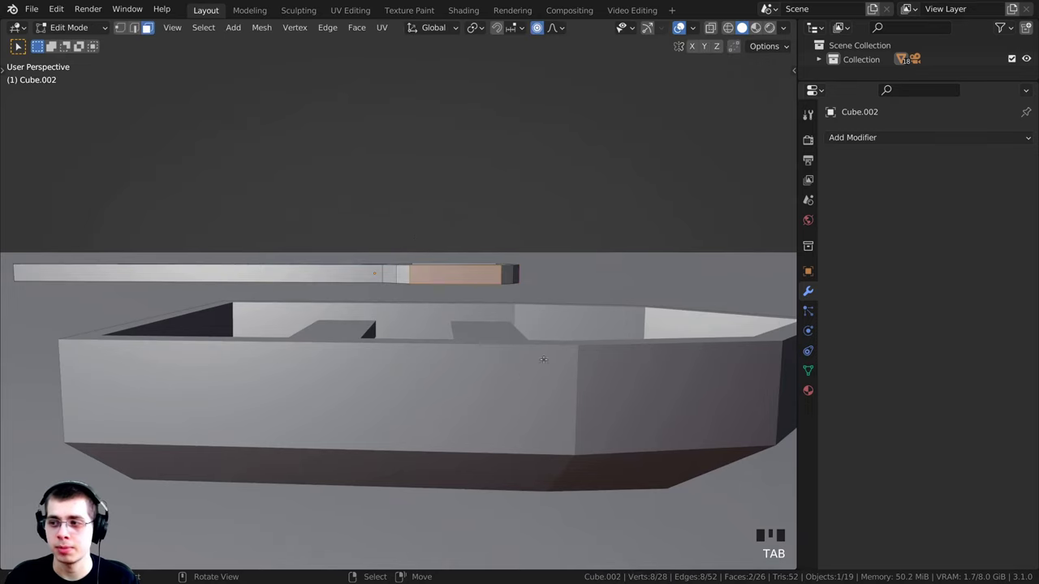
{"action": "middle_click_drag", "start_coordinate": [232, 280], "coordinate": [325, 326], "text": "shift"}
{"action": "middle_click_drag", "start_coordinate": [438, 273], "coordinate": [568, 309]}
{"action": "key", "text": "alt+a"}
{"action": "key", "text": "a"}
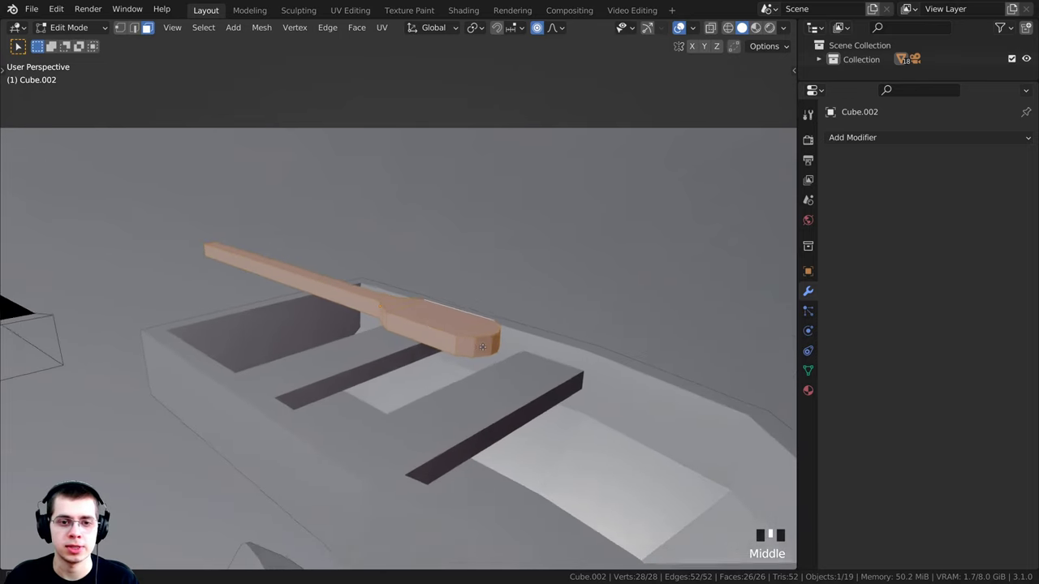
{"action": "scroll", "coordinate": [674, 431], "scroll_direction": "up", "scroll_amount": 2}
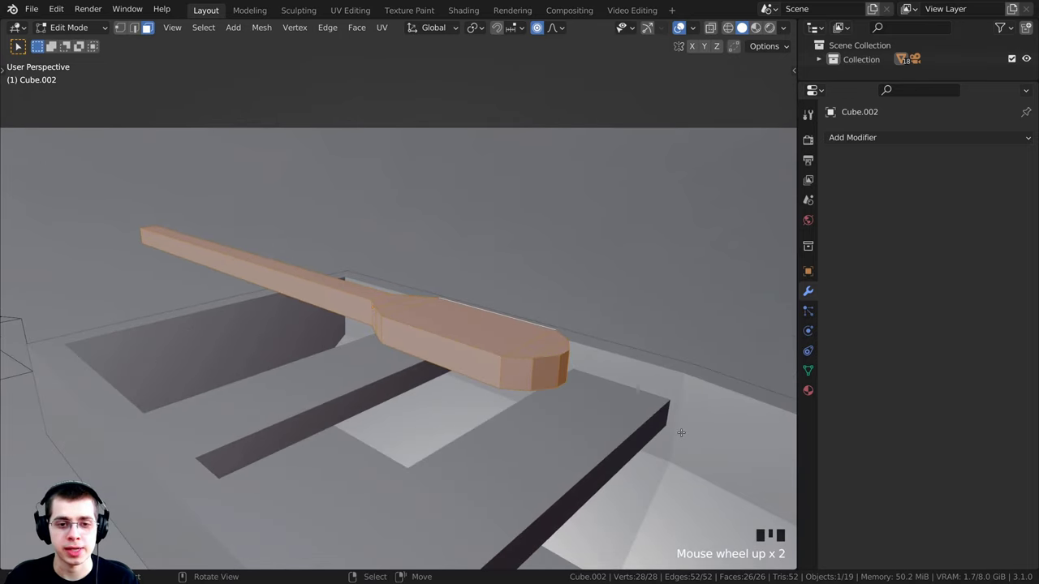
{"action": "key", "text": "s"}
{"action": "key", "text": "z"}
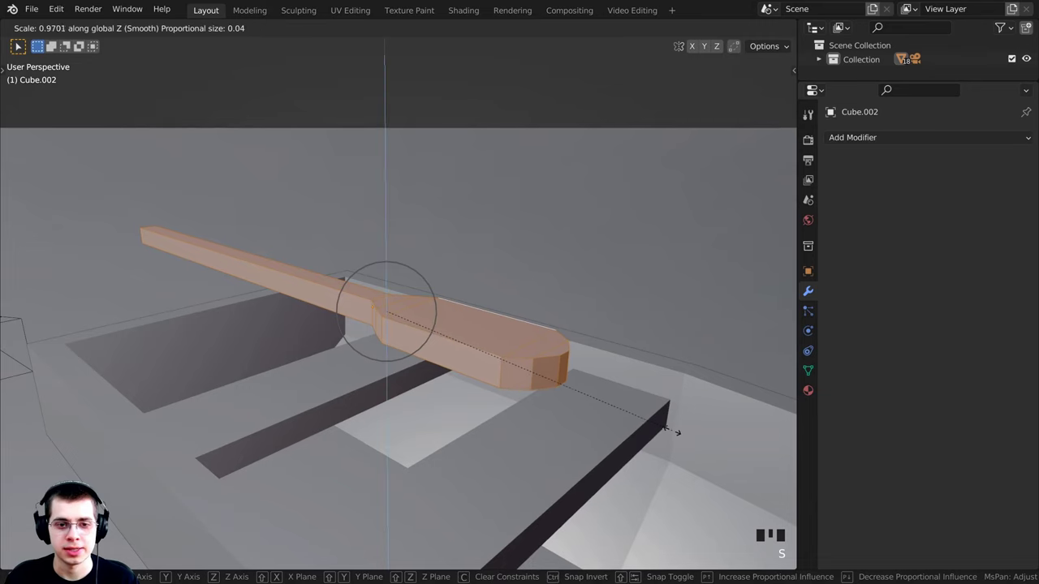
{"action": "left_click", "coordinate": [576, 387]}
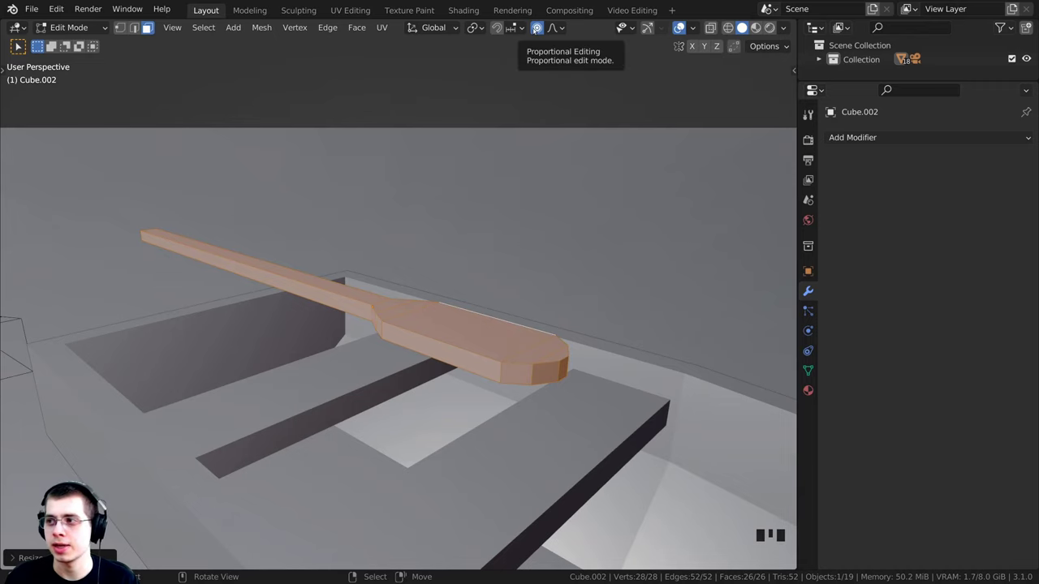
{"action": "left_click", "coordinate": [535, 27]}
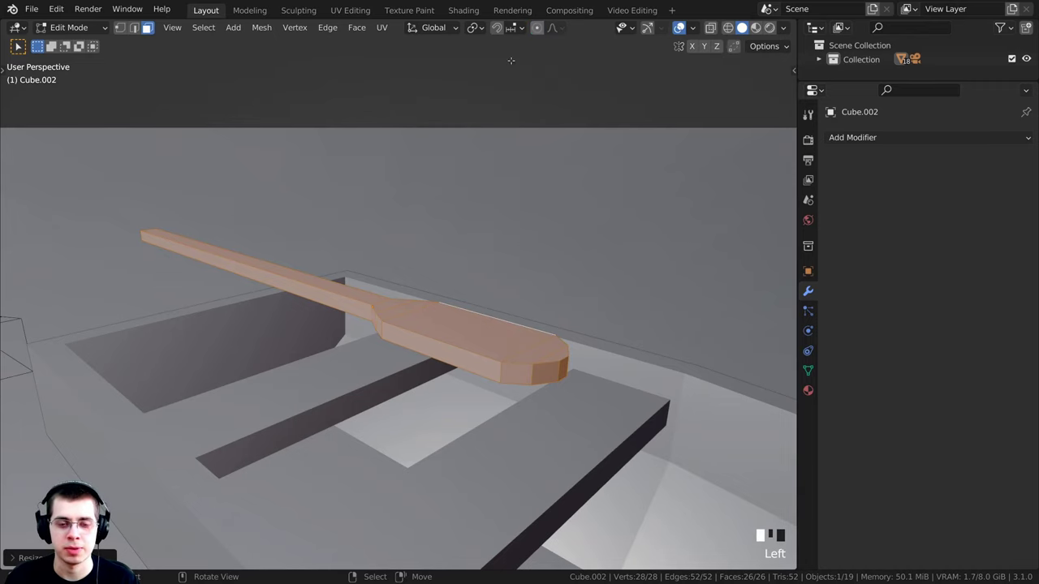
{"action": "middle_click_drag", "start_coordinate": [291, 242], "coordinate": [301, 297]}
{"action": "key", "text": "Tab"}
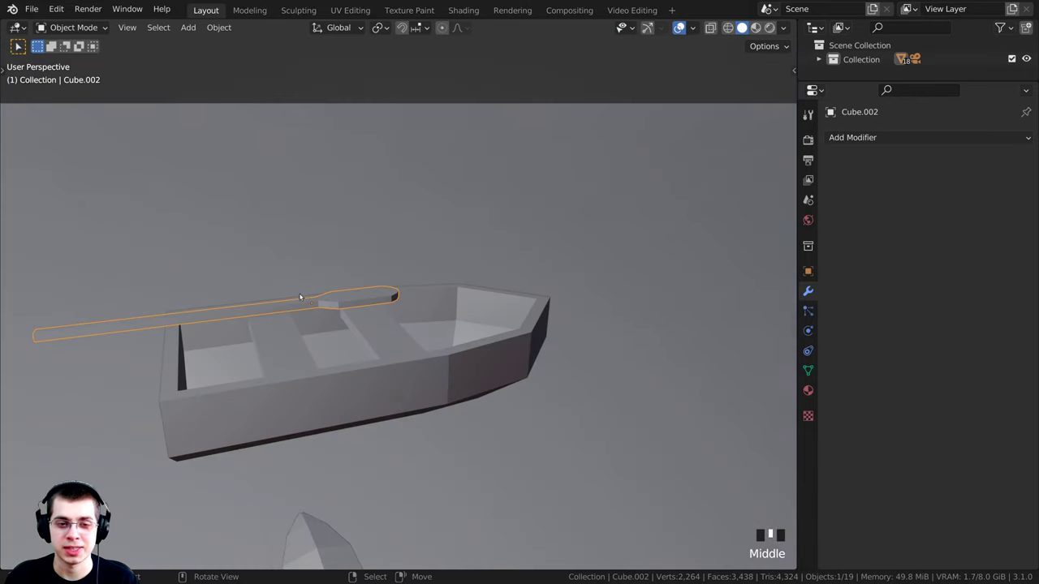
- Select the rowboat, move it next to the island, and resize it
{"action": "right_click", "coordinate": [394, 339], "text": "shift"}
{"action": "scroll", "coordinate": [394, 340], "scroll_direction": "down", "scroll_amount": 6}
{"action": "middle_click_drag", "start_coordinate": [399, 353], "coordinate": [384, 138], "text": "shift"}
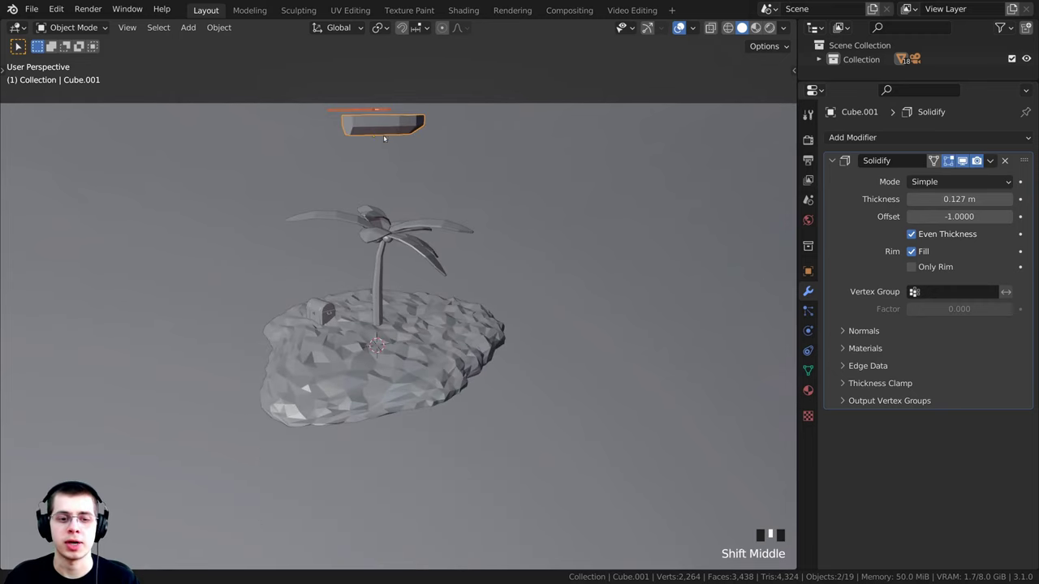
{"action": "middle_click_drag", "start_coordinate": [230, 398], "coordinate": [503, 82], "text": "shift"}
{"action": "key", "text": "g"}
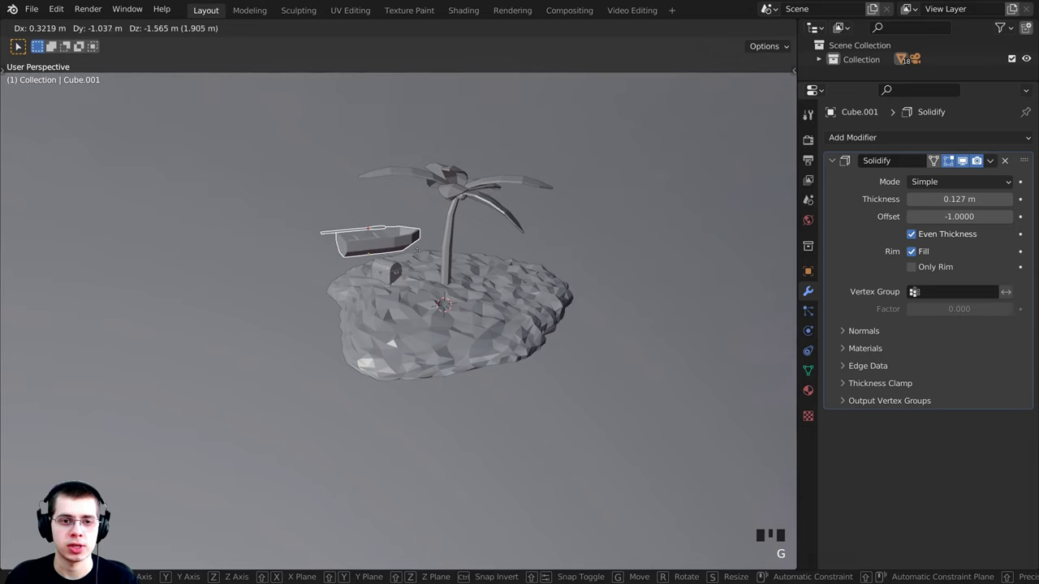
{"action": "left_click", "coordinate": [357, 335]}
{"action": "middle_click_drag", "start_coordinate": [357, 335], "coordinate": [563, 343]}
{"action": "key", "text": "g"}
{"action": "left_click", "coordinate": [495, 390]}
{"action": "scroll", "coordinate": [456, 282], "scroll_direction": "up", "scroll_amount": 2}
{"action": "key", "text": "g"}
{"action": "left_click", "coordinate": [469, 298]}
{"action": "key", "text": "s"}
{"action": "left_click", "coordinate": [571, 333]}
- Rotate the boat around Z and move it onto the shore, viewing through the camera
{"action": "key", "text": "r"}
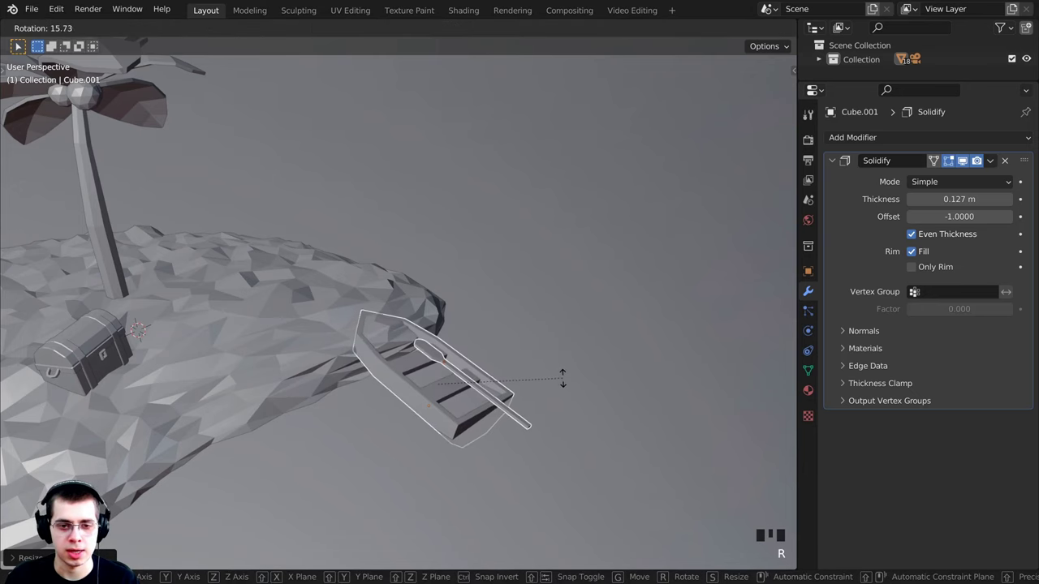
{"action": "key", "text": "z"}
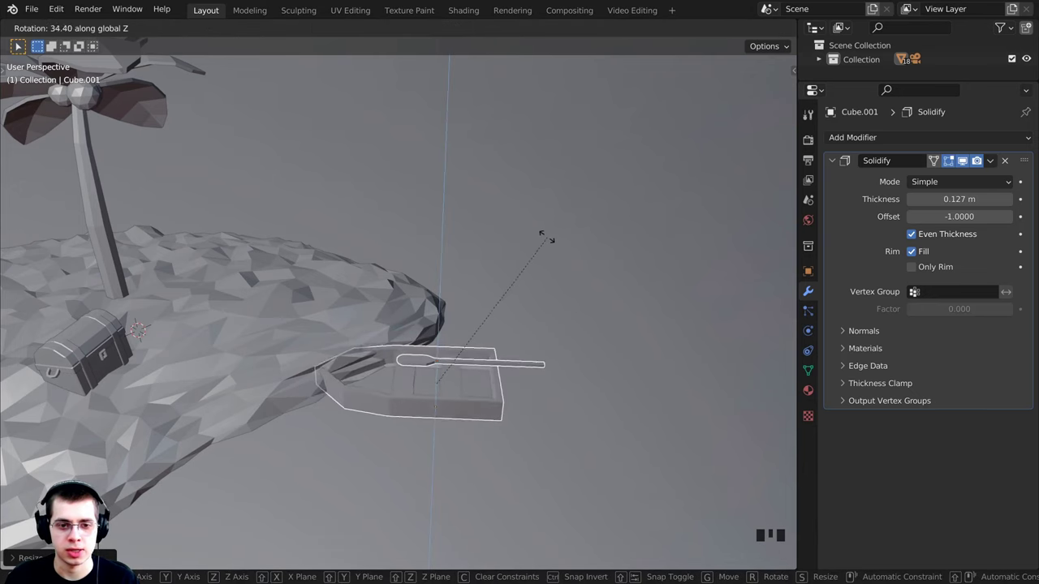
{"action": "left_click", "coordinate": [479, 318]}
{"action": "middle_click_drag", "start_coordinate": [479, 318], "coordinate": [368, 402]}
{"action": "key", "text": "r"}
{"action": "key", "text": "z"}
{"action": "left_click", "coordinate": [471, 317]}
{"action": "key", "text": "g"}
{"action": "left_click", "coordinate": [501, 281]}
{"action": "key", "text": "KP_0"}
{"action": "key", "text": "KP_0"}
{"action": "key", "text": "KP_0"}
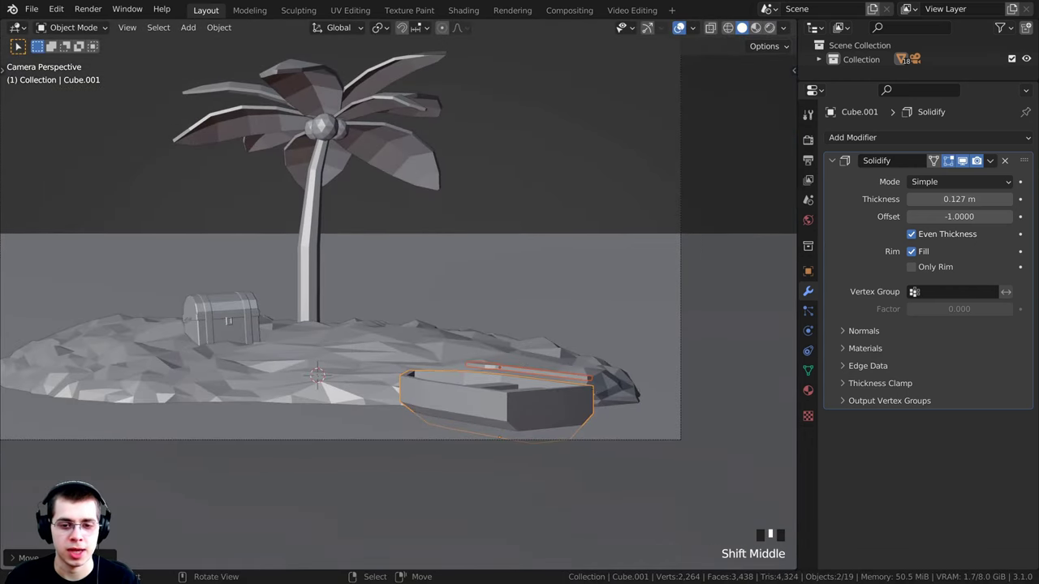
- Adjust the boat's Z rotation and position so it sits inside the camera frame beside the island
{"action": "key", "text": "r"}
{"action": "key", "text": "z"}
{"action": "left_click", "coordinate": [604, 354]}
{"action": "key", "text": "g"}
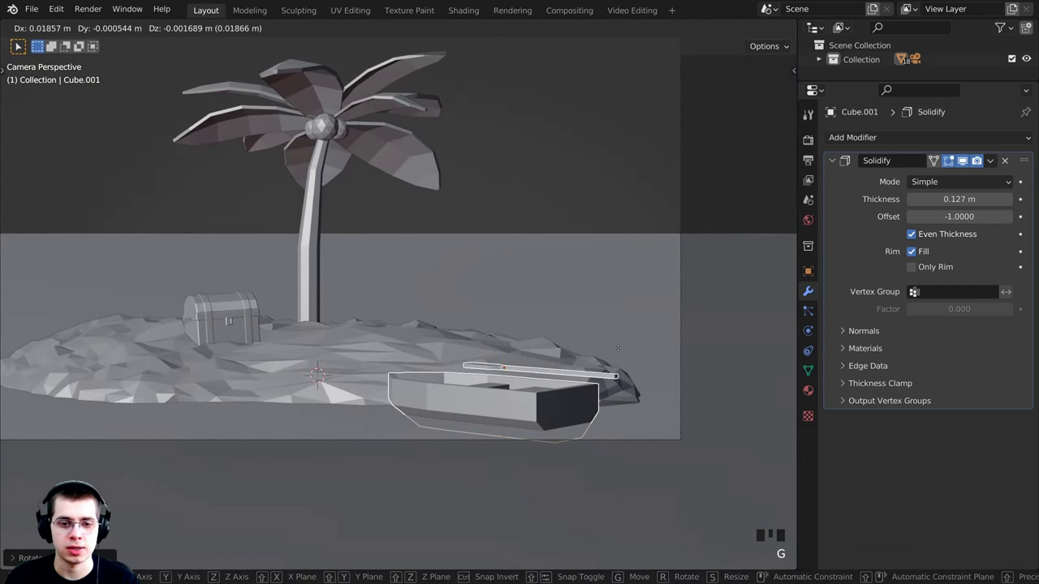
{"action": "left_click", "coordinate": [561, 371]}
{"action": "middle_click_drag", "start_coordinate": [561, 370], "coordinate": [504, 410]}
{"action": "scroll", "coordinate": [545, 471], "scroll_direction": "up", "scroll_amount": 3}
{"action": "scroll", "coordinate": [504, 410], "scroll_direction": "up", "scroll_amount": 3}
{"action": "key", "text": "r"}
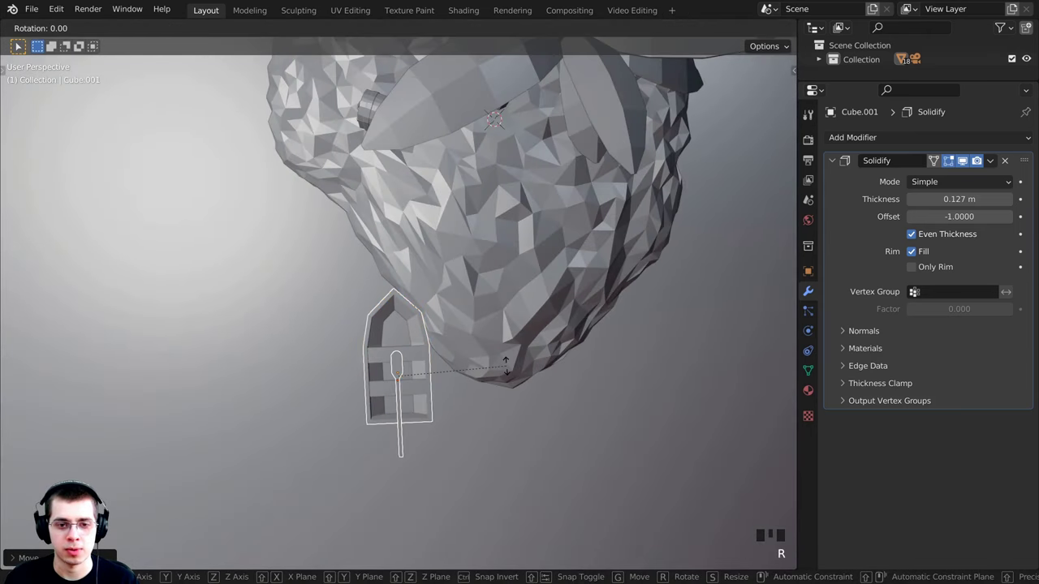
{"action": "key", "text": "z"}
{"action": "key", "text": "g"}
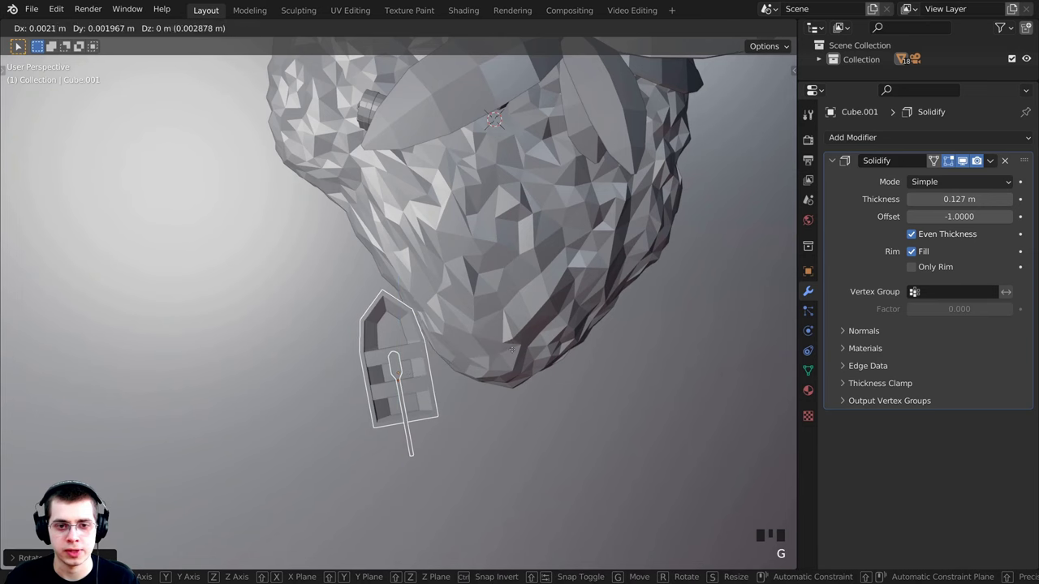
{"action": "left_click", "coordinate": [509, 353]}
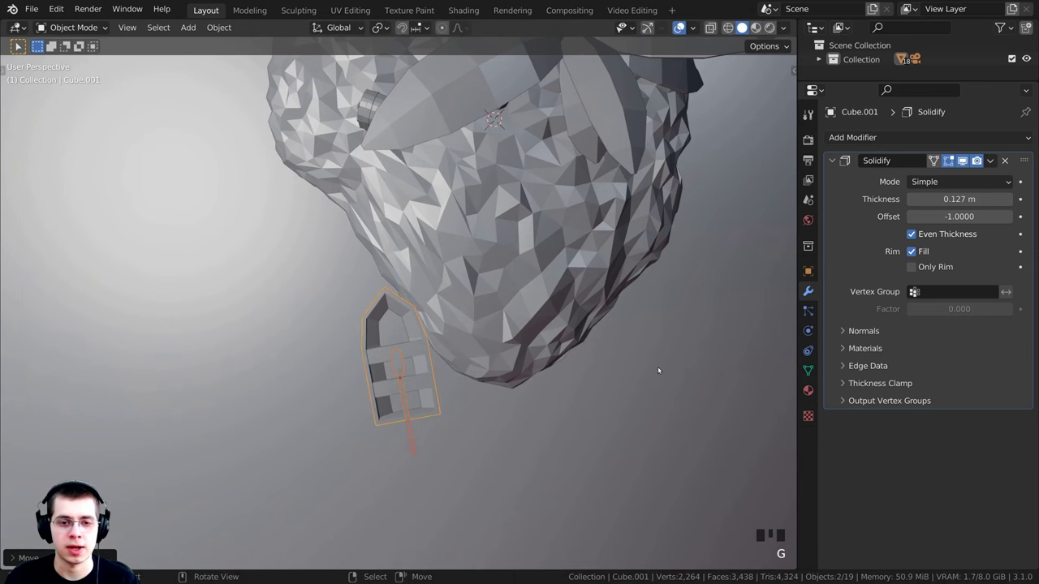
- Check the boat's framing in camera view and select the oar
{"action": "key", "text": "KP_0"}
{"action": "middle_click_drag", "start_coordinate": [612, 371], "coordinate": [502, 324], "text": "shift"}
{"action": "scroll", "coordinate": [478, 283], "scroll_direction": "down", "scroll_amount": 3}
{"action": "scroll", "coordinate": [542, 328], "scroll_direction": "up", "scroll_amount": 2}
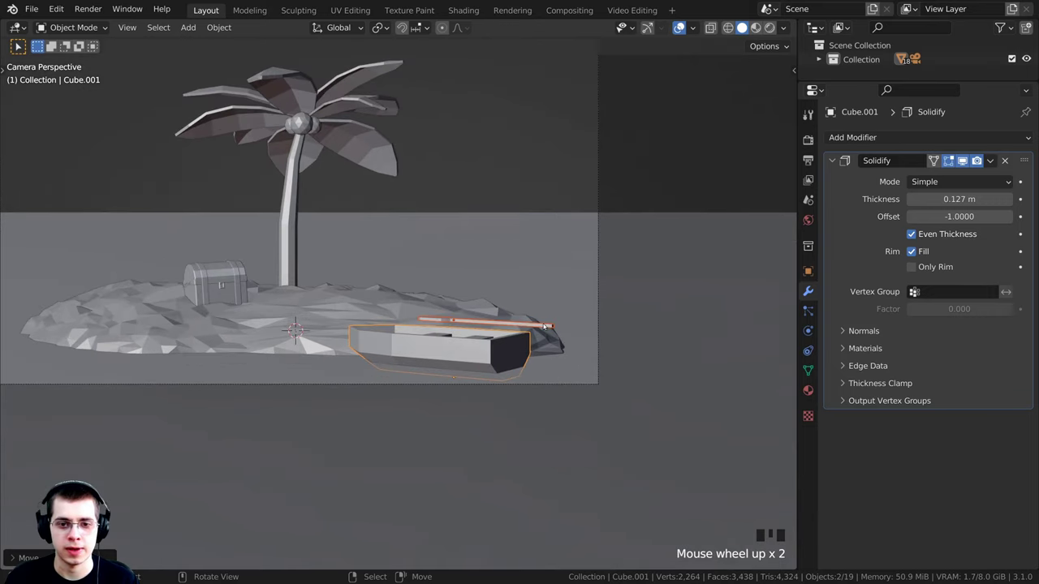
{"action": "left_click", "coordinate": [543, 326]}
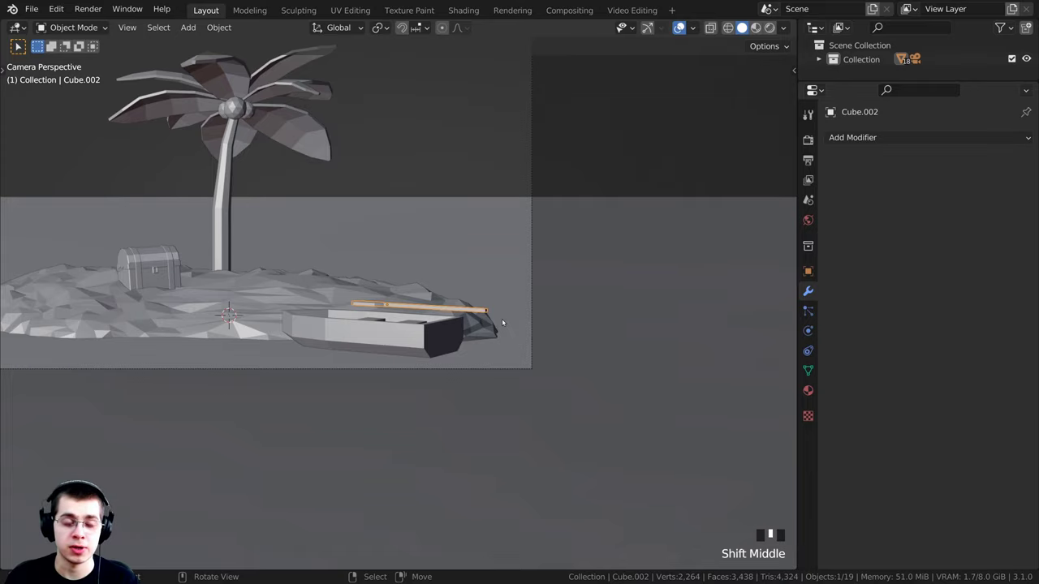
- Frame the oar, move it over the boat, and rotate it around Z
{"action": "key", "text": "KP_Decimal"}
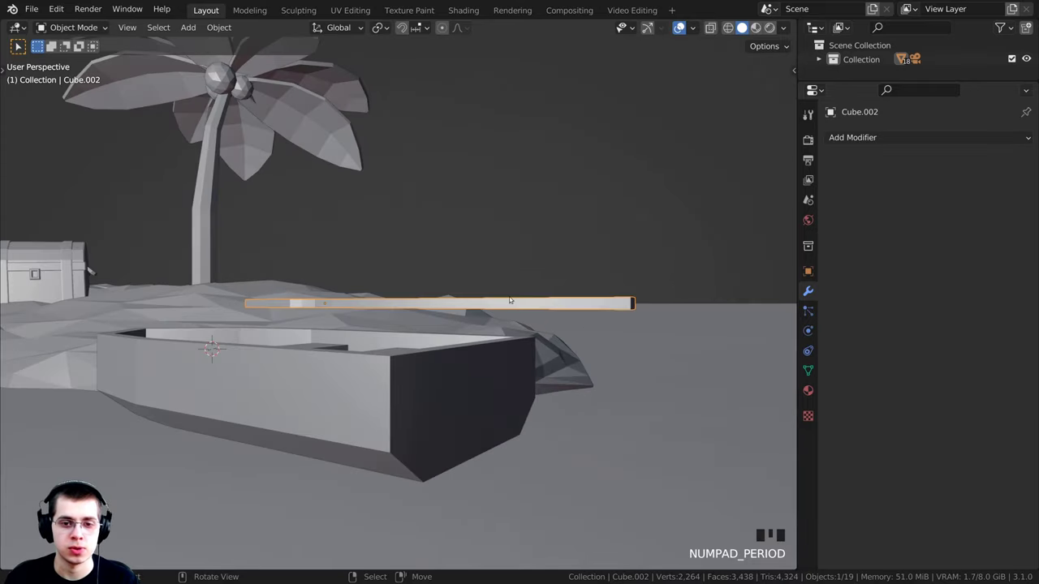
{"action": "middle_click_drag", "start_coordinate": [502, 322], "coordinate": [501, 380]}
{"action": "scroll", "coordinate": [622, 360], "scroll_direction": "up", "scroll_amount": 2}
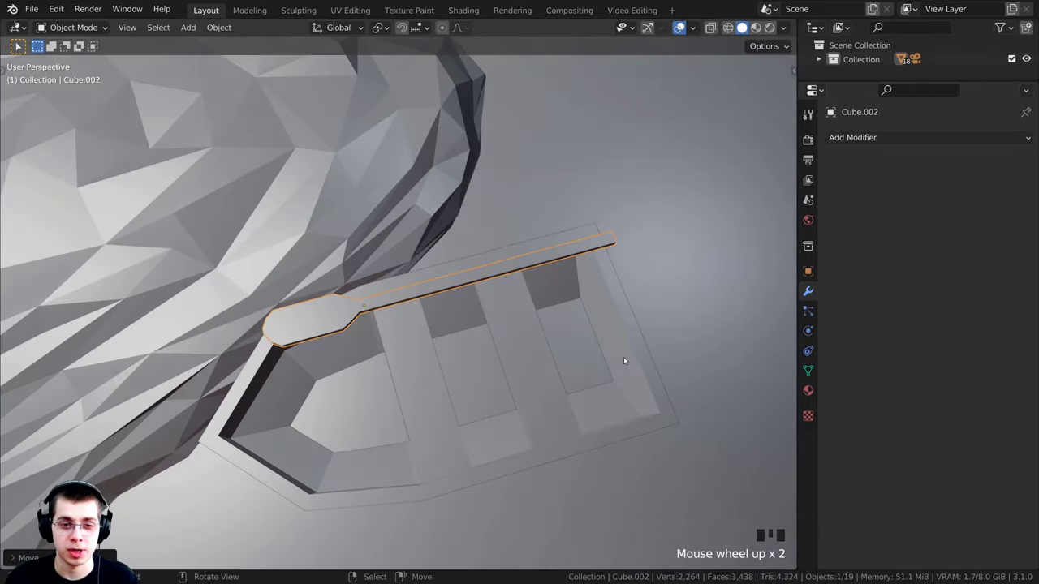
{"action": "key", "text": "g"}
{"action": "left_click", "coordinate": [585, 341]}
{"action": "middle_click_drag", "start_coordinate": [584, 341], "coordinate": [602, 297]}
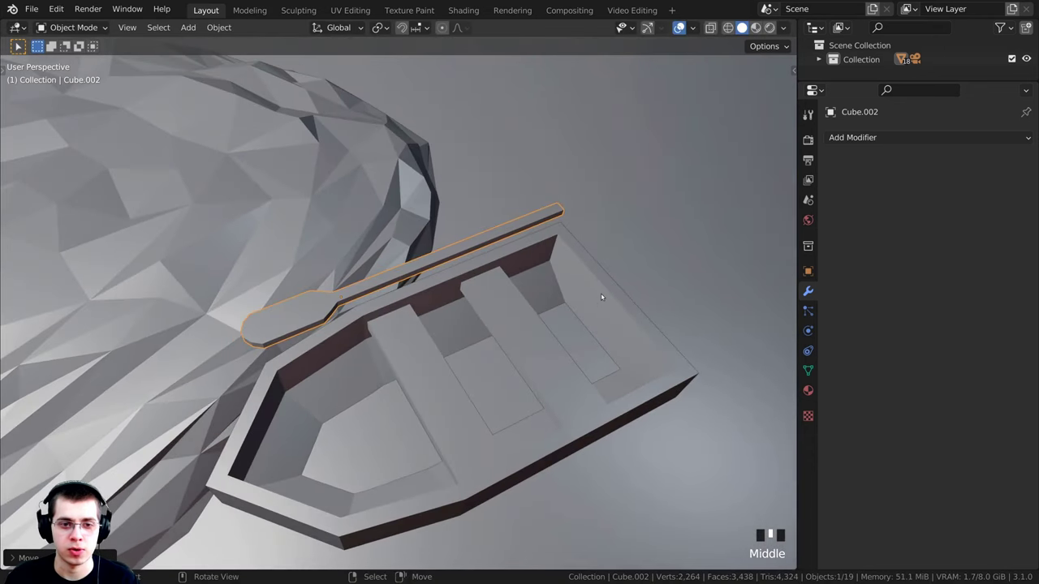
{"action": "key", "text": "r"}
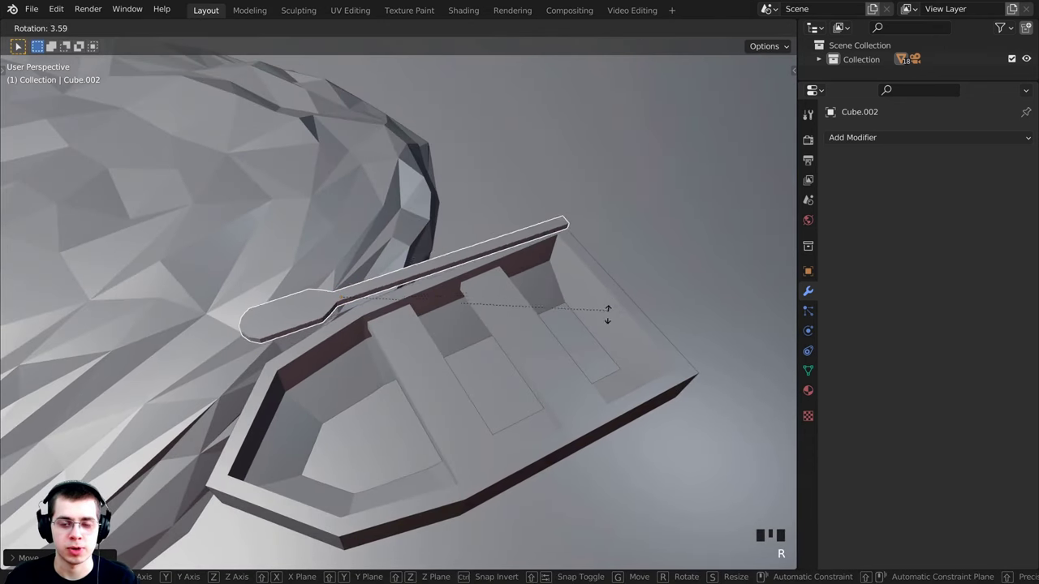
{"action": "key", "text": "z"}
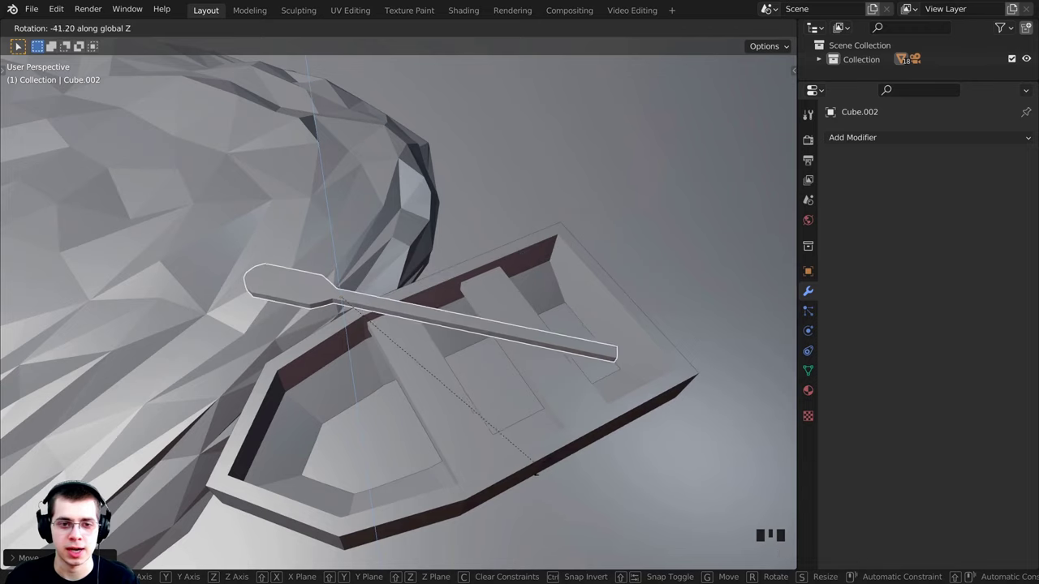
{"action": "left_click", "coordinate": [502, 497]}
{"action": "middle_click_drag", "start_coordinate": [502, 497], "coordinate": [431, 424]}
{"action": "middle_click_drag", "start_coordinate": [560, 413], "coordinate": [440, 443]}
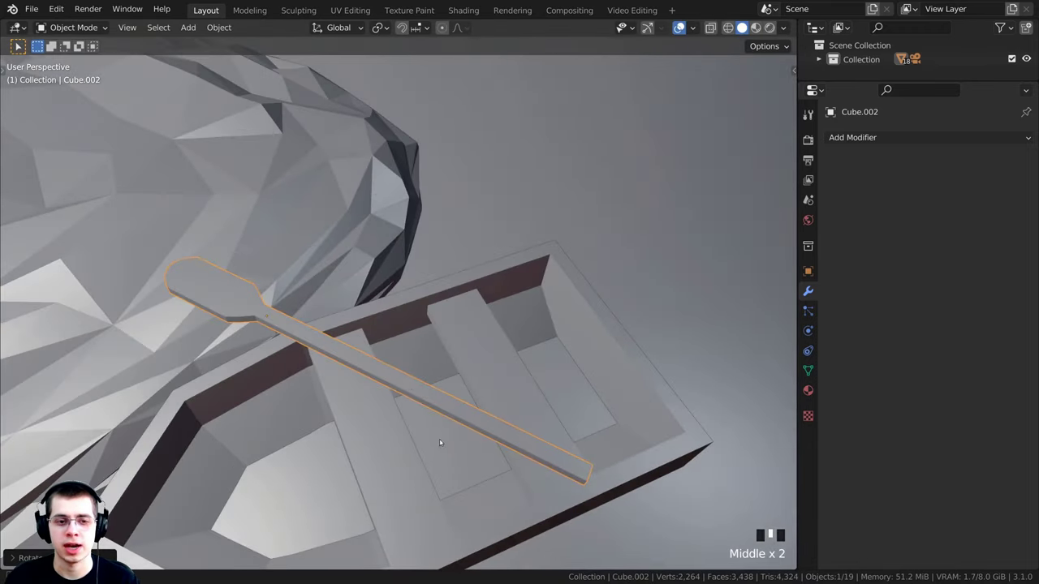
{"action": "middle_click_drag", "start_coordinate": [659, 479], "coordinate": [537, 329]}
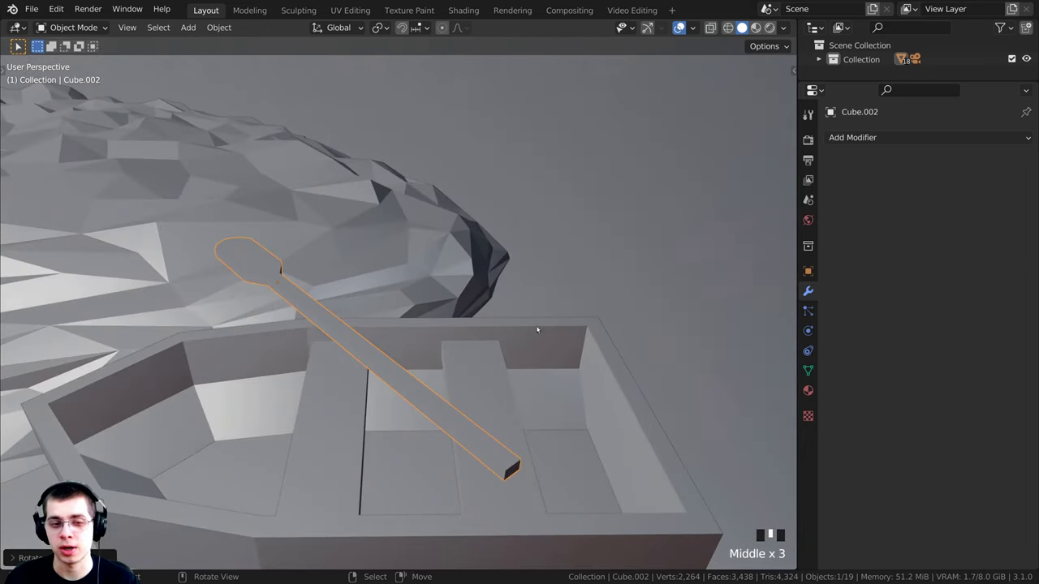
- In Edit Mode, slide the oar handle's end face along the oar's length
{"action": "key", "text": "Tab"}
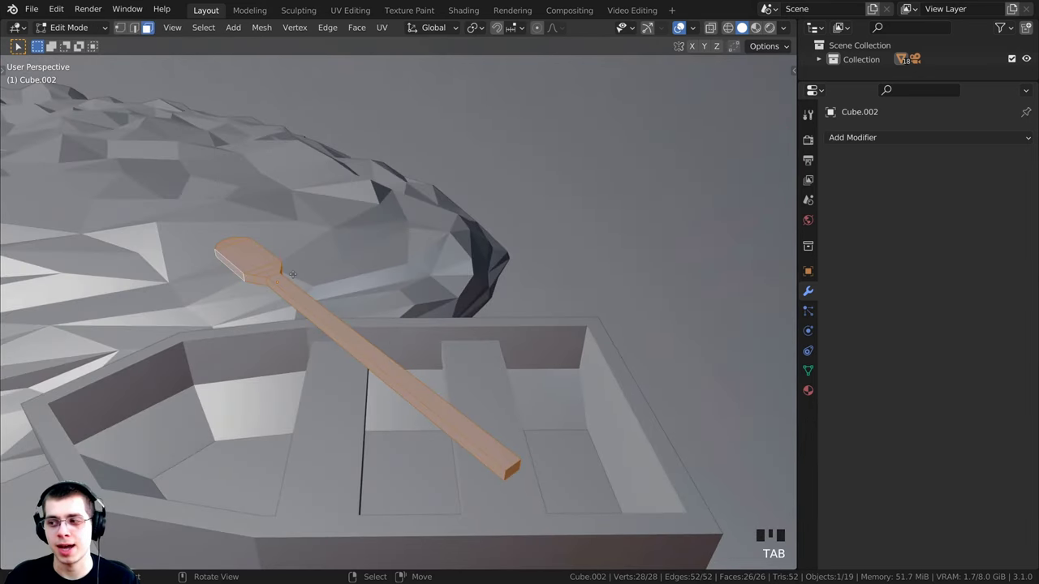
{"action": "middle_click_drag", "start_coordinate": [362, 321], "coordinate": [344, 289]}
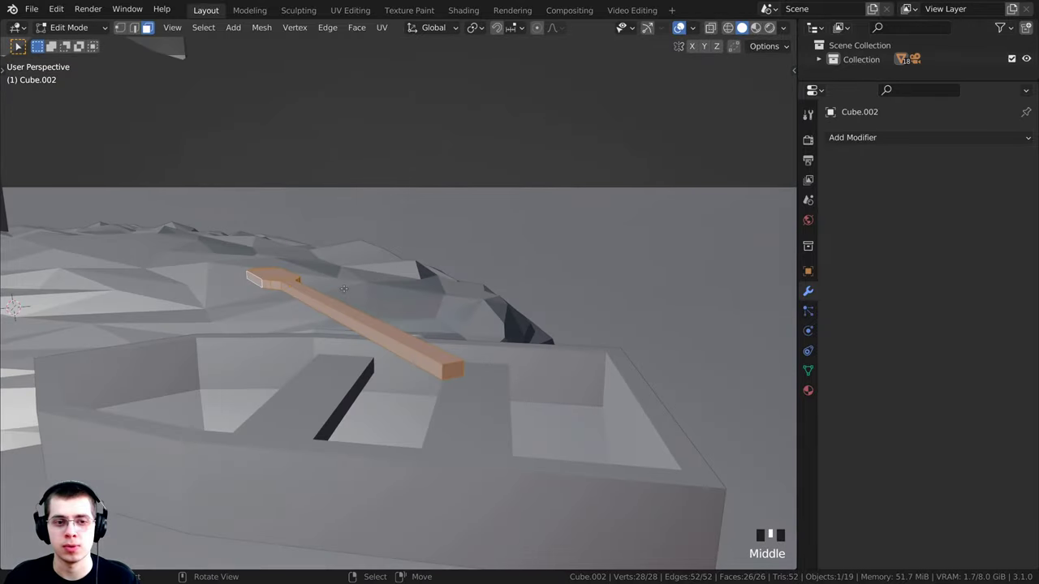
{"action": "right_click", "coordinate": [452, 370]}
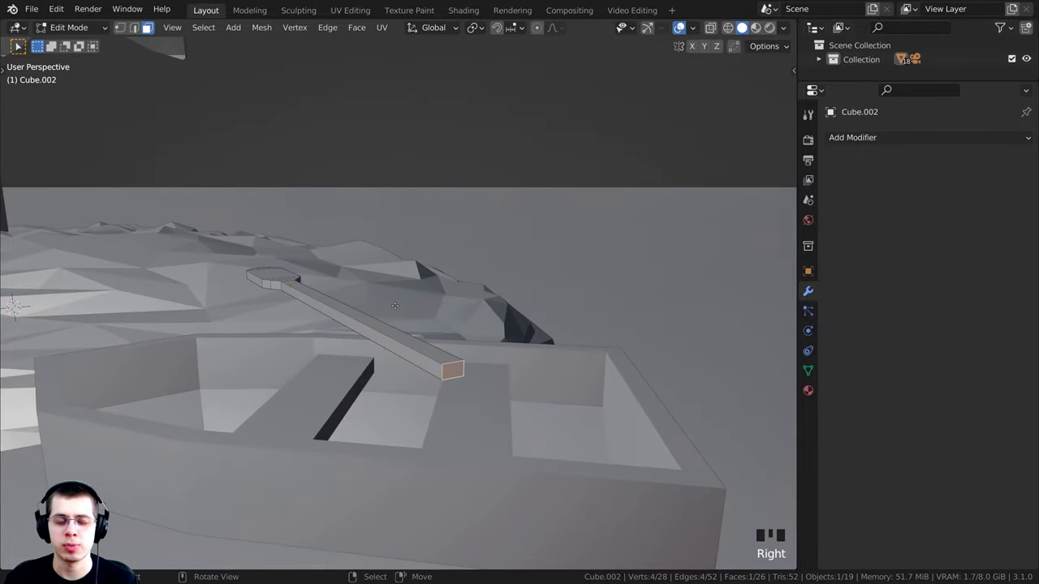
{"action": "middle_click_drag", "start_coordinate": [394, 306], "coordinate": [432, 351]}
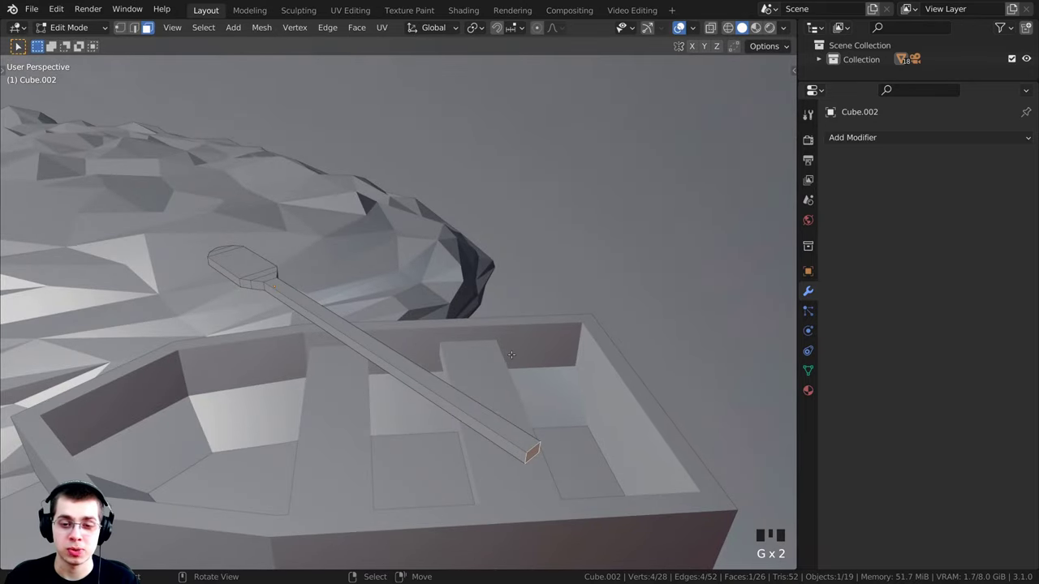
{"action": "key", "text": "g"}
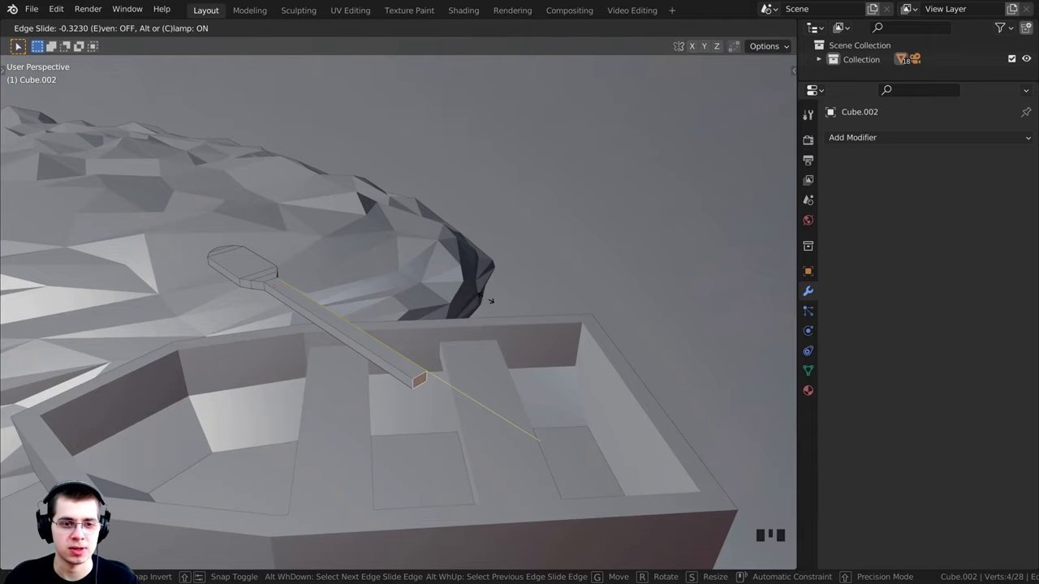
{"action": "left_click", "coordinate": [491, 300]}
{"action": "middle_click_drag", "start_coordinate": [490, 300], "coordinate": [533, 297]}
{"action": "scroll", "coordinate": [341, 272], "scroll_direction": "down", "scroll_amount": 4}
{"action": "key", "text": "Tab"}
- Tilt the oar and move it right beside the boat's side
{"action": "key", "text": "r"}
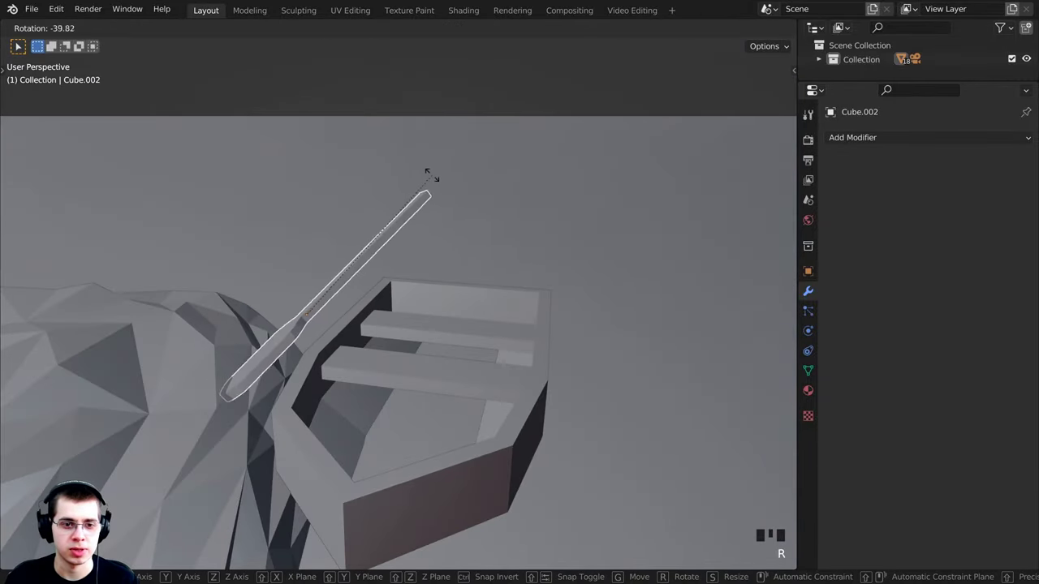
{"action": "left_click", "coordinate": [366, 161]}
{"action": "middle_click_drag", "start_coordinate": [360, 162], "coordinate": [510, 121]}
{"action": "key", "text": "r"}
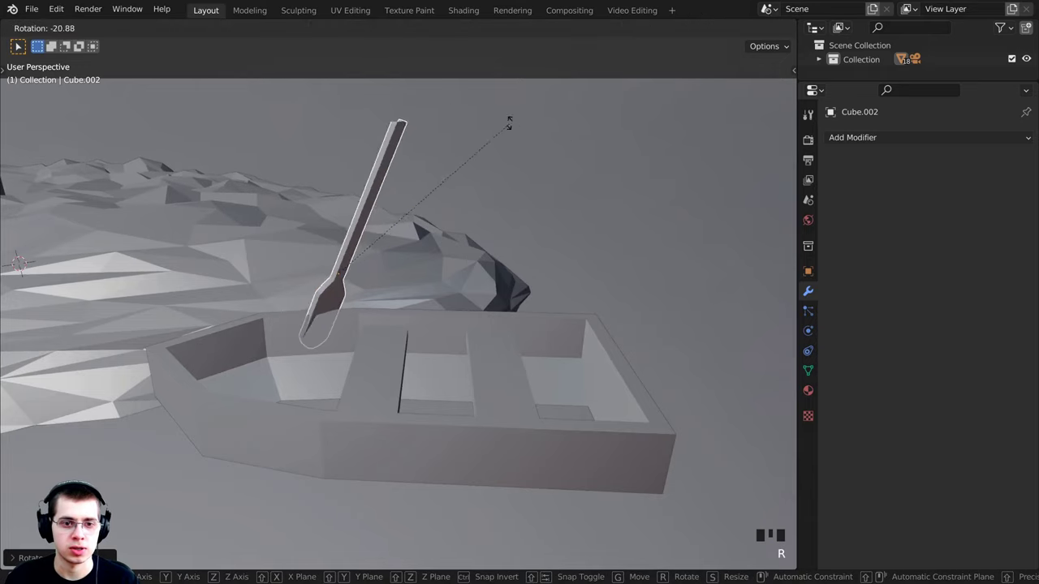
{"action": "left_click", "coordinate": [426, 111]}
{"action": "middle_click_drag", "start_coordinate": [427, 111], "coordinate": [362, 238]}
{"action": "key", "text": "g"}
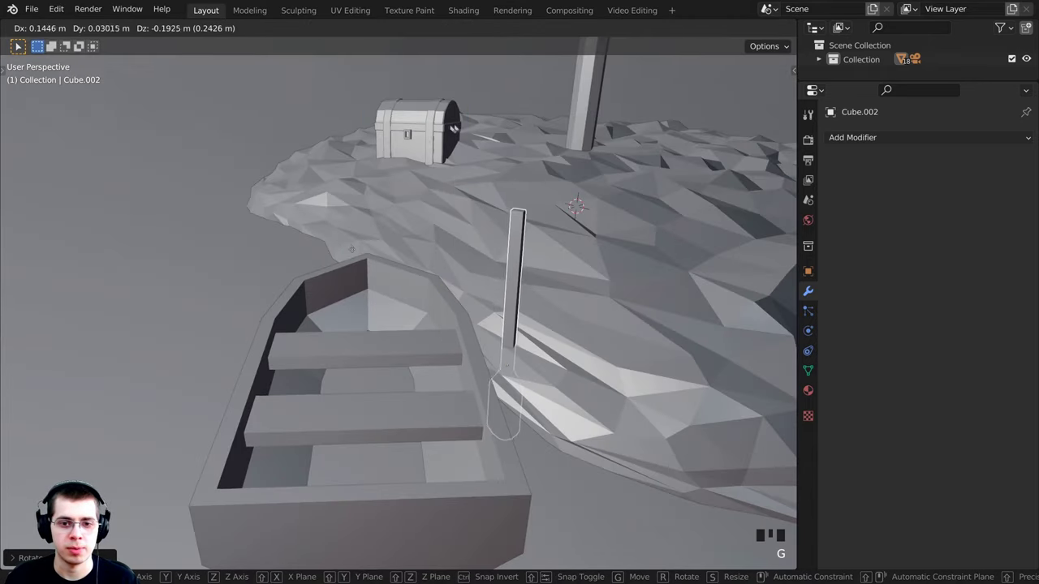
{"action": "left_click", "coordinate": [419, 295]}
{"action": "middle_click_drag", "start_coordinate": [420, 295], "coordinate": [360, 281]}
{"action": "key", "text": "r"}
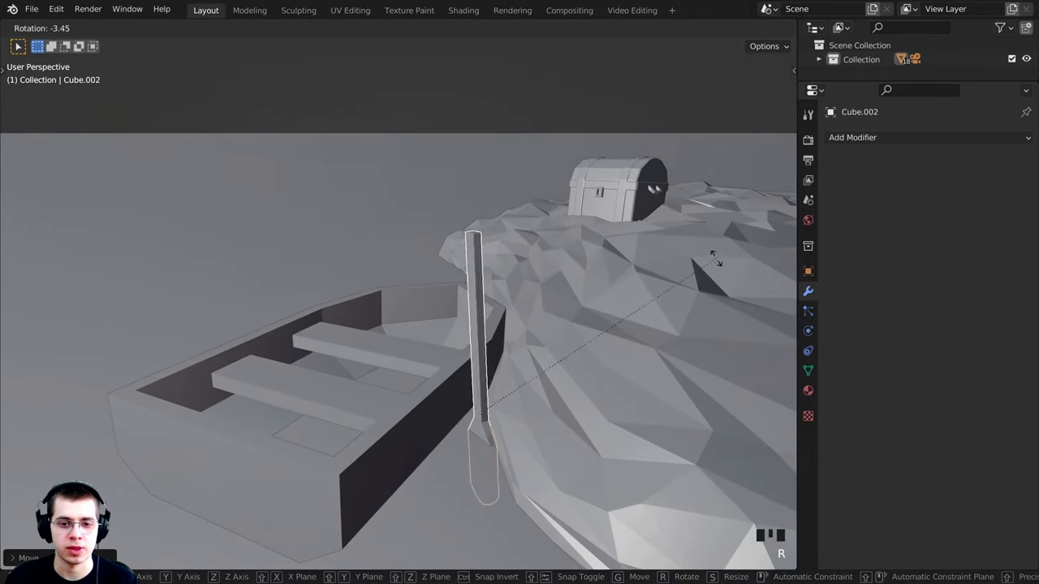
{"action": "left_click", "coordinate": [684, 232]}
- Fine-tune the oar's rotation and position until it leans diagonally against the rowboat
{"action": "key", "text": "r"}
{"action": "key", "text": "r"}
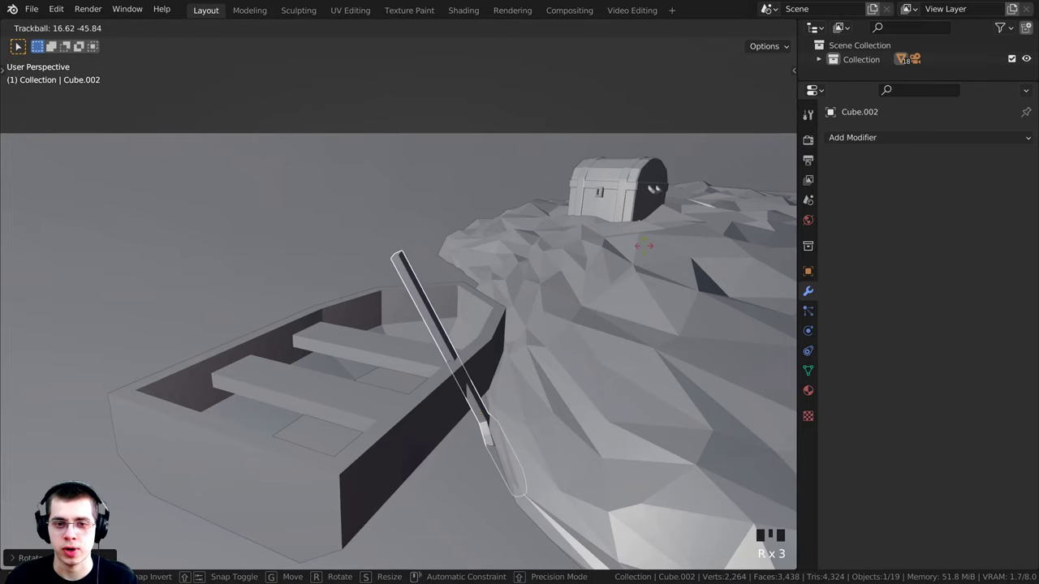
{"action": "left_click", "coordinate": [673, 271]}
{"action": "key", "text": "r"}
{"action": "left_click", "coordinate": [686, 341]}
{"action": "middle_click_drag", "start_coordinate": [666, 422], "coordinate": [534, 387]}
{"action": "key", "text": "g"}
{"action": "left_click", "coordinate": [568, 446]}
{"action": "key", "text": "g"}
{"action": "key", "text": "r"}
{"action": "left_click", "coordinate": [561, 444]}
{"action": "scroll", "coordinate": [561, 443], "scroll_direction": "down", "scroll_amount": 4}
{"action": "scroll", "coordinate": [378, 323], "scroll_direction": "up", "scroll_amount": 4}
- Duplicate the oar and give the copy a first rough placement and turn
{"action": "key", "text": "shift+d"}
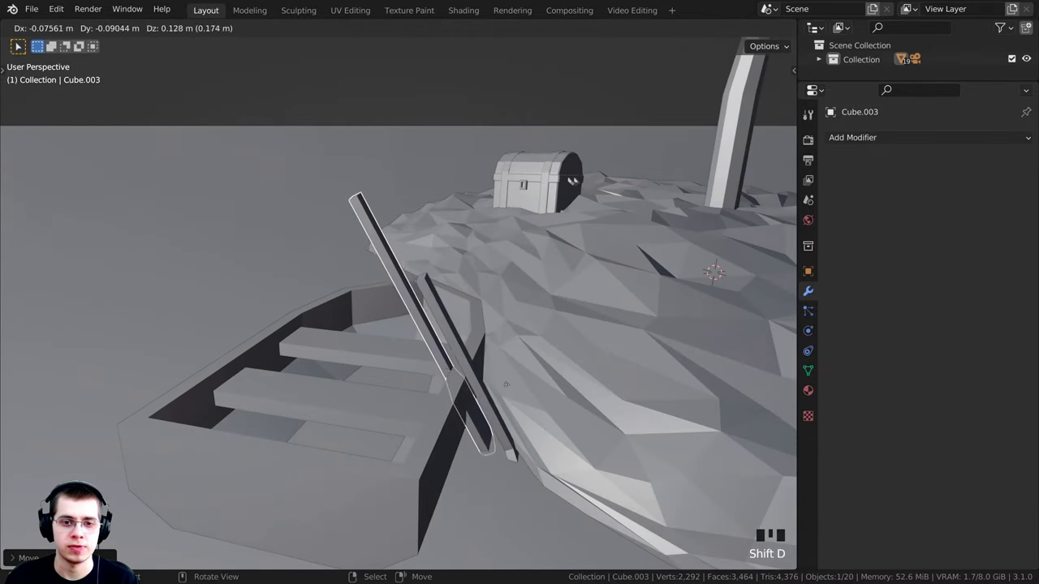
{"action": "left_click", "coordinate": [595, 473]}
{"action": "key", "text": "r"}
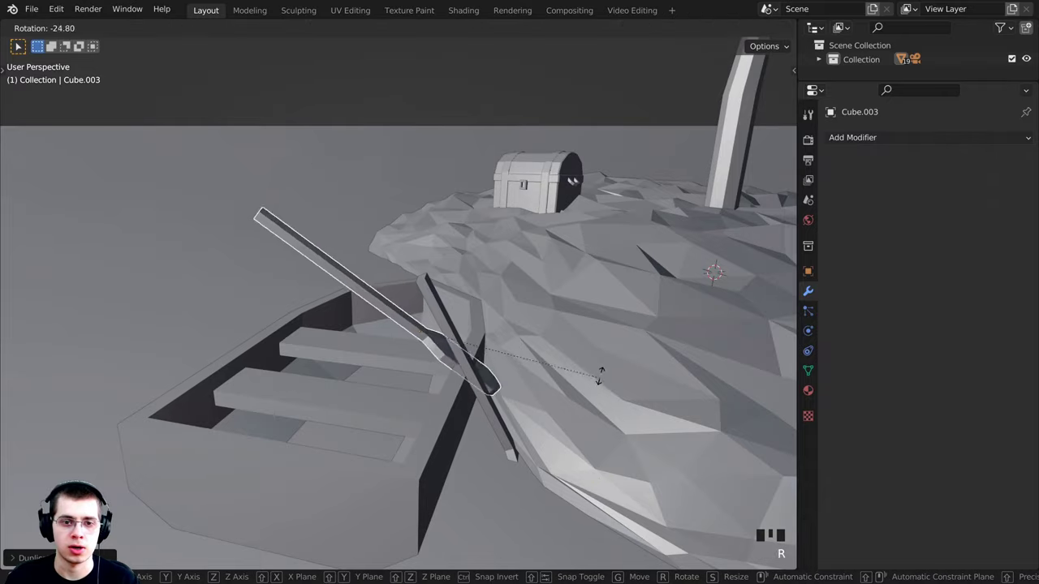
{"action": "left_click", "coordinate": [536, 242]}
{"action": "middle_click_drag", "start_coordinate": [536, 241], "coordinate": [554, 297]}
- Adjust the copied oar's position and angle until it rests across the rowboat's seats
{"action": "key", "text": "g"}
{"action": "key", "text": "r"}
{"action": "left_click", "coordinate": [538, 316]}
{"action": "key", "text": "g"}
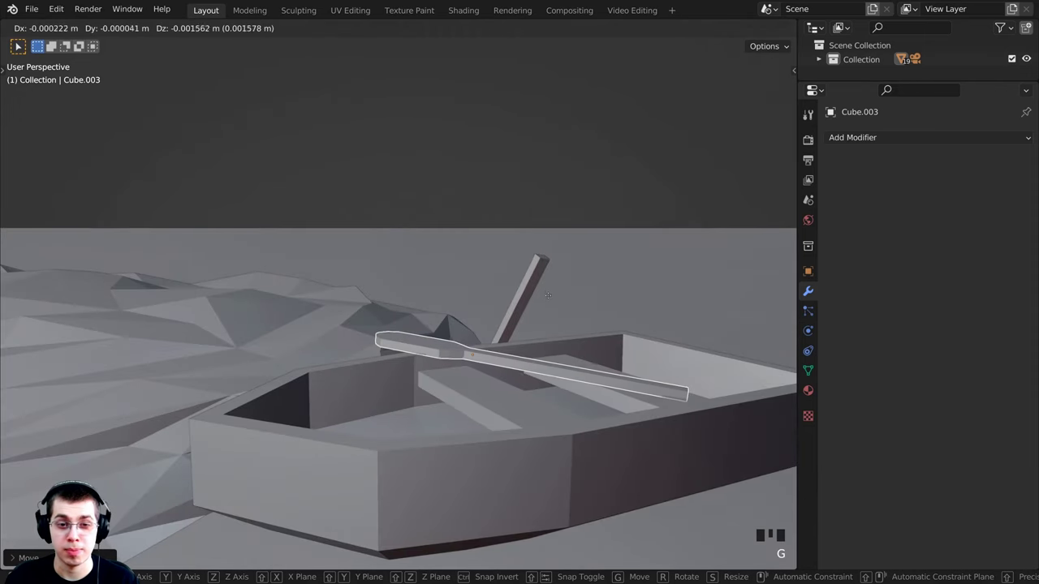
{"action": "left_click", "coordinate": [557, 294]}
{"action": "key", "text": "r"}
{"action": "left_click", "coordinate": [553, 285]}
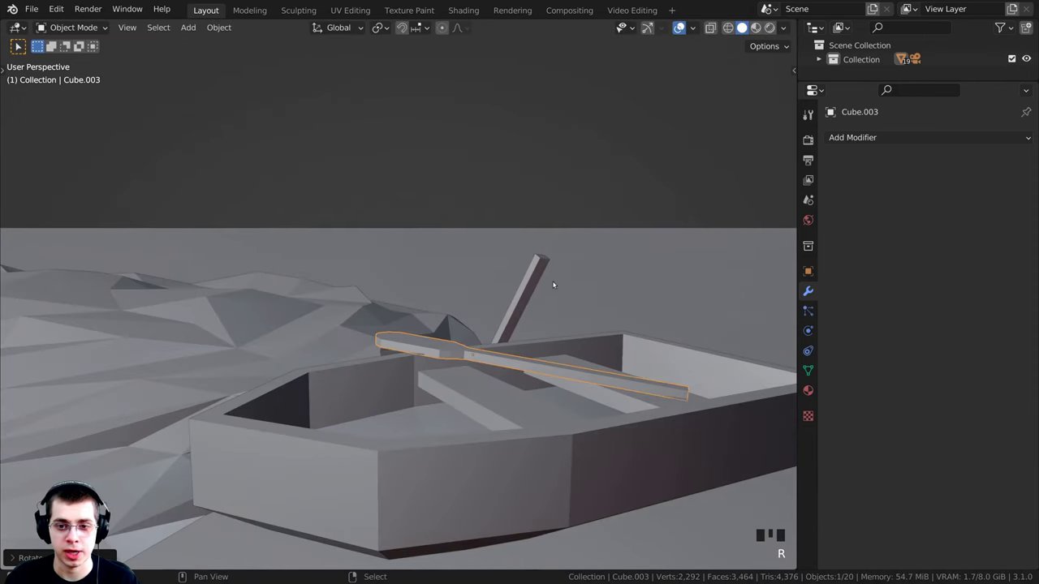
{"action": "key", "text": "g"}
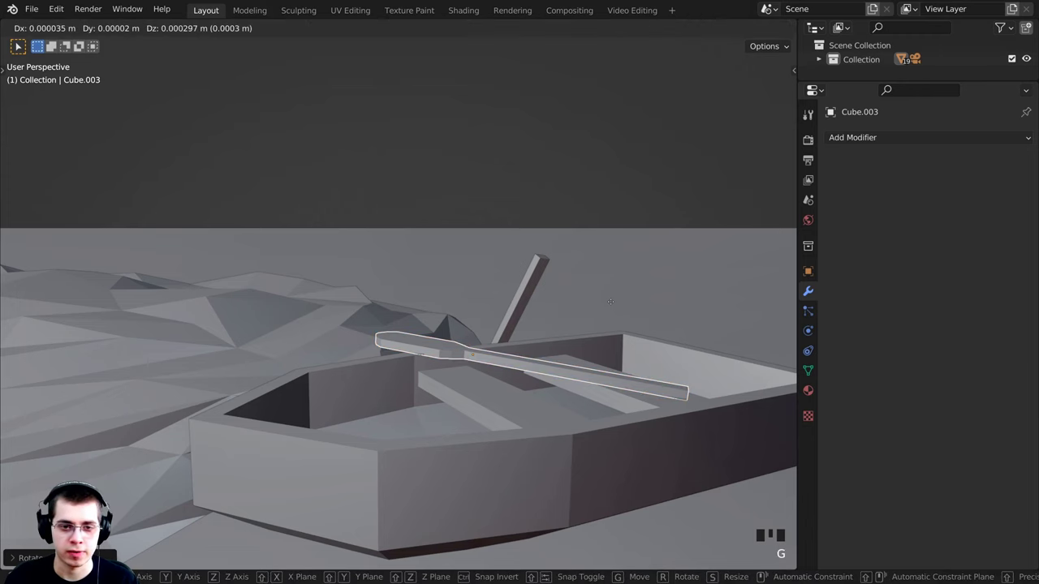
{"action": "left_click", "coordinate": [615, 304]}
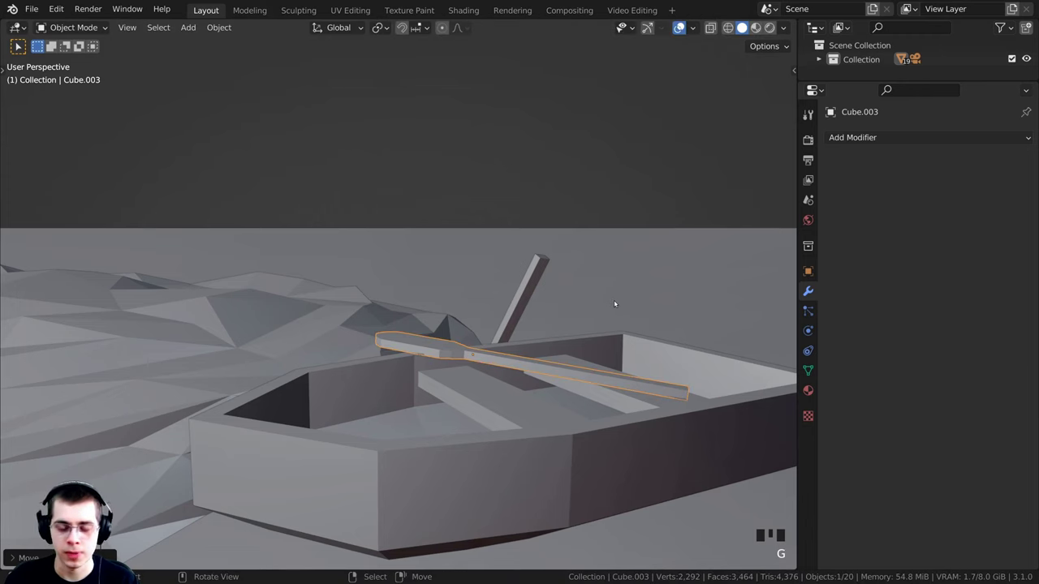
- Switch to camera view and frame the whole island in it
{"action": "key", "text": "KP_0"}
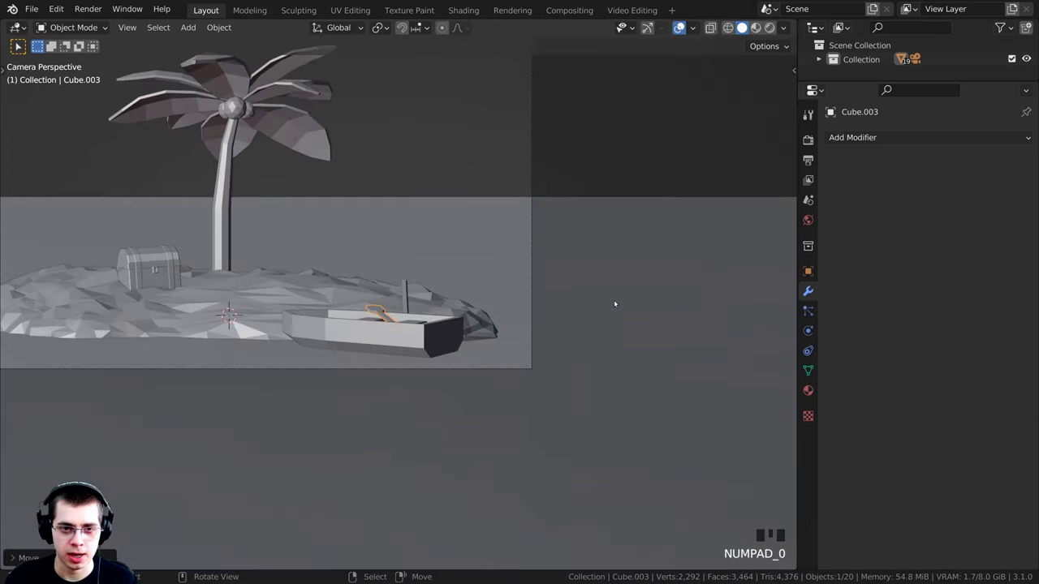
{"action": "scroll", "coordinate": [614, 303], "scroll_direction": "up", "scroll_amount": 5}
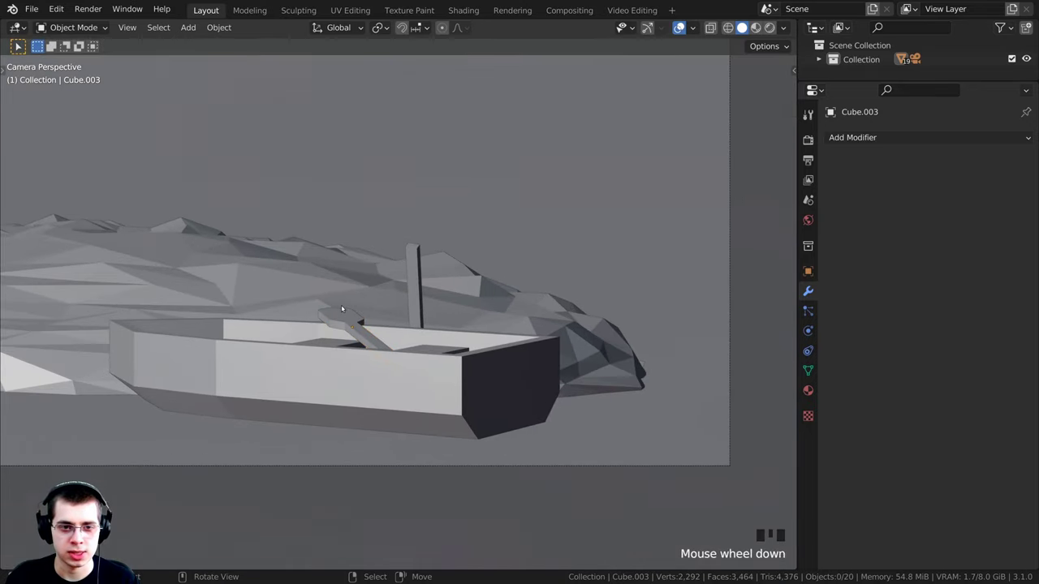
{"action": "scroll", "coordinate": [342, 308], "scroll_direction": "down", "scroll_amount": 2}
{"action": "middle_click_drag", "start_coordinate": [341, 308], "coordinate": [476, 313], "text": "shift"}
{"action": "scroll", "coordinate": [506, 368], "scroll_direction": "down", "scroll_amount": 3}
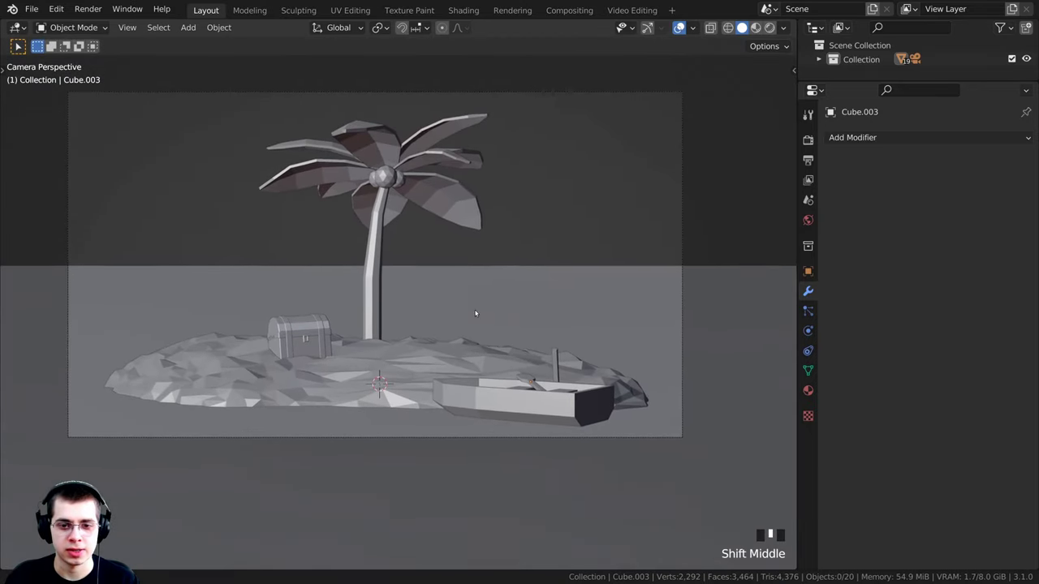
{"action": "scroll", "coordinate": [496, 383], "scroll_direction": "up", "scroll_amount": 1}
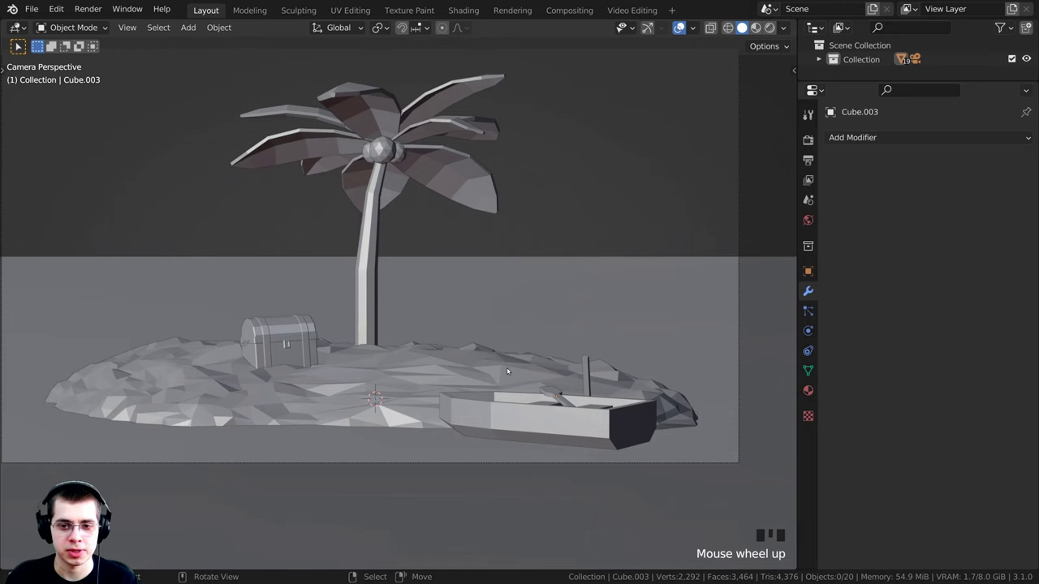
- Save the scene as Low Poly Island.blend
{"action": "key", "text": "ctrl+s"}
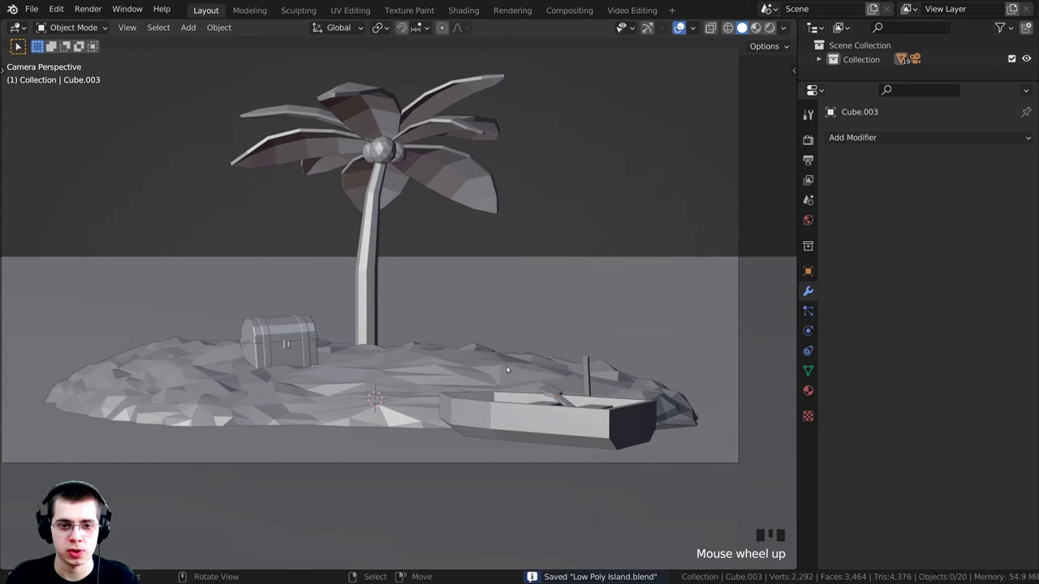
{"action": "middle_click_drag", "start_coordinate": [508, 371], "coordinate": [441, 259], "text": "shift"}
{"action": "scroll", "coordinate": [457, 274], "scroll_direction": "down", "scroll_amount": 2}
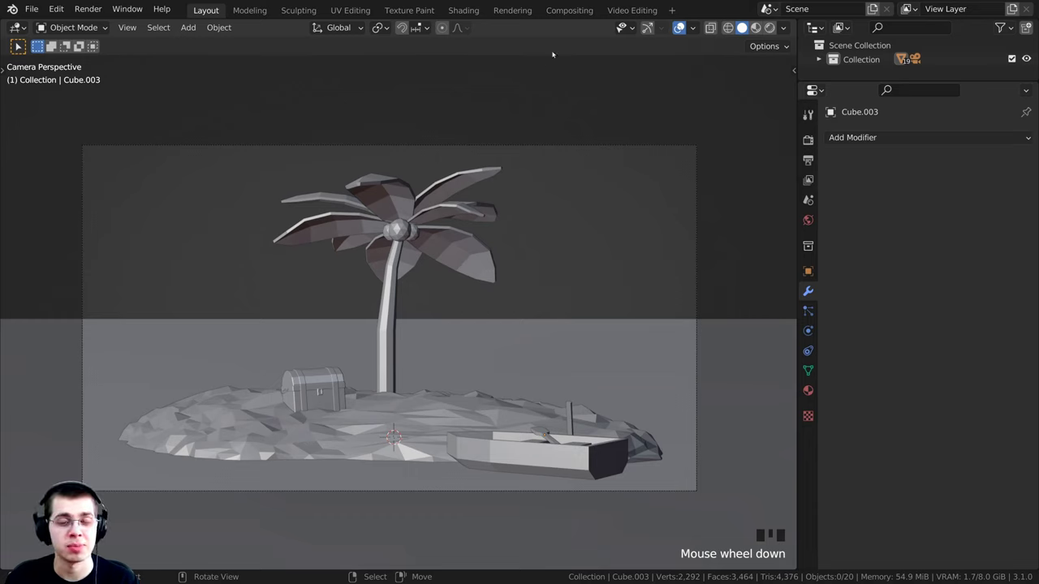
- Add a Metaball Ball to the scene
{"action": "key", "text": "shift+a"}
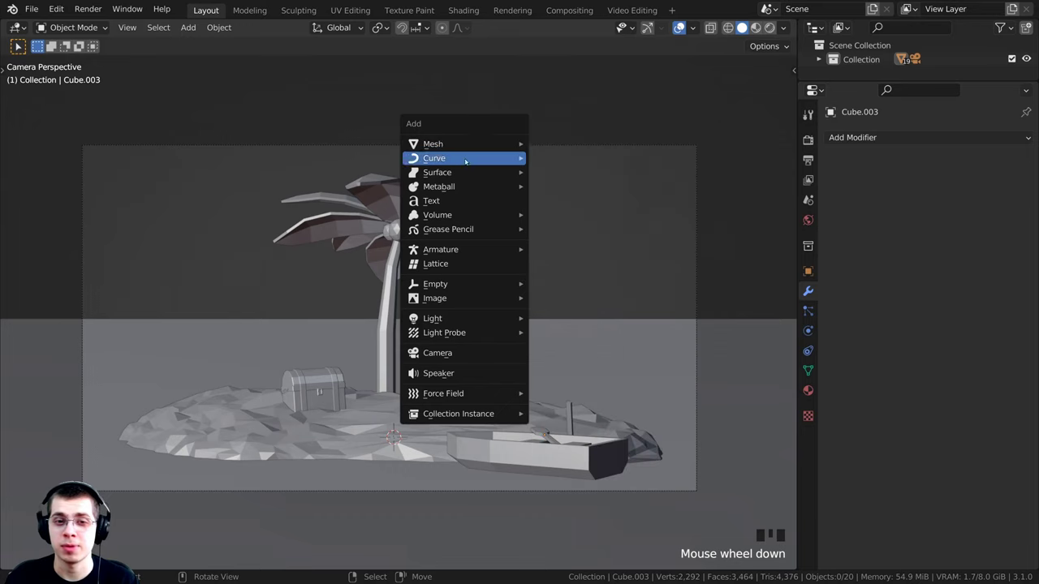
{"action": "mouse_move", "coordinate": [439, 188]}
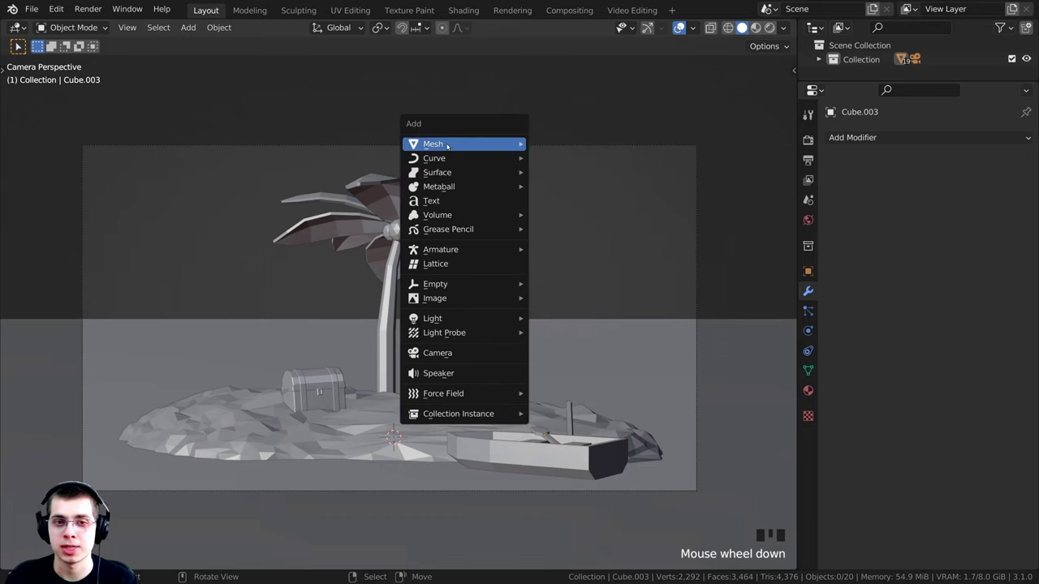
{"action": "mouse_move", "coordinate": [433, 144]}
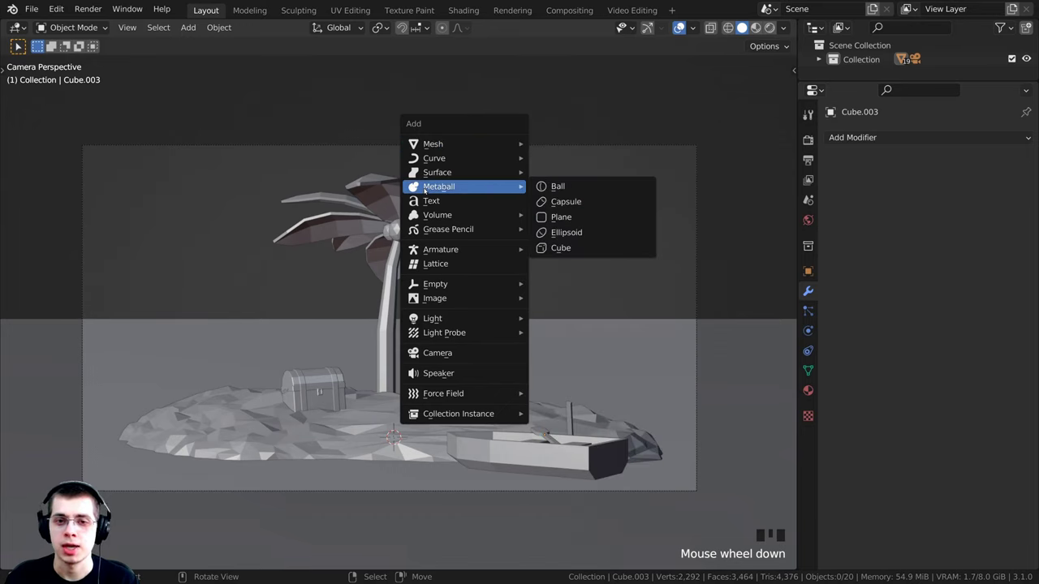
{"action": "left_click", "coordinate": [576, 188]}
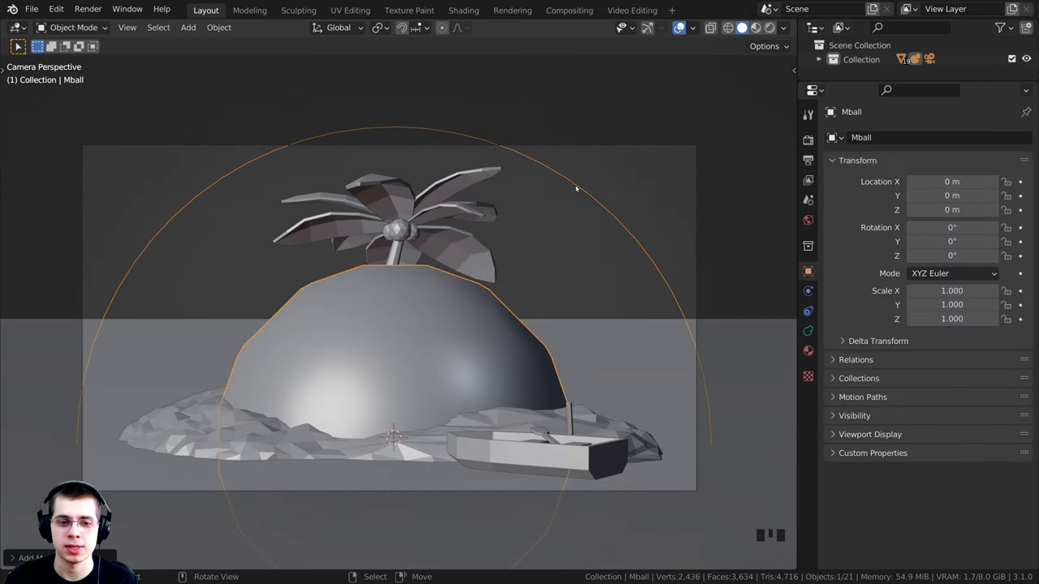
- Move the metaball up to about Z 4.886 m above the island
{"action": "scroll", "coordinate": [575, 186], "scroll_direction": "down", "scroll_amount": 4}
{"action": "middle_click_drag", "start_coordinate": [466, 233], "coordinate": [337, 321], "text": "shift"}
{"action": "key", "text": "g"}
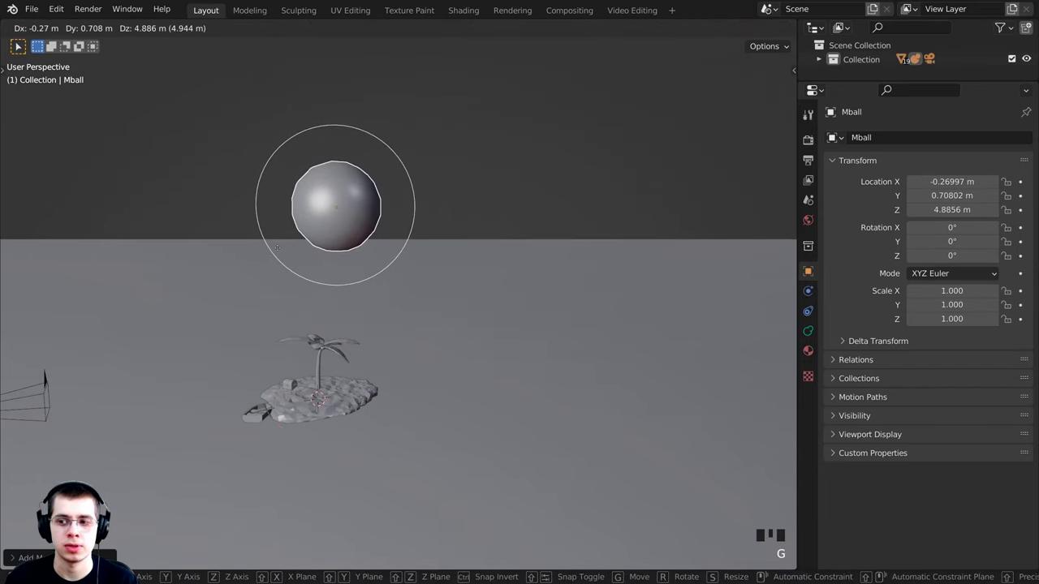
{"action": "left_click", "coordinate": [280, 253]}
{"action": "middle_click_drag", "start_coordinate": [280, 253], "coordinate": [442, 319]}
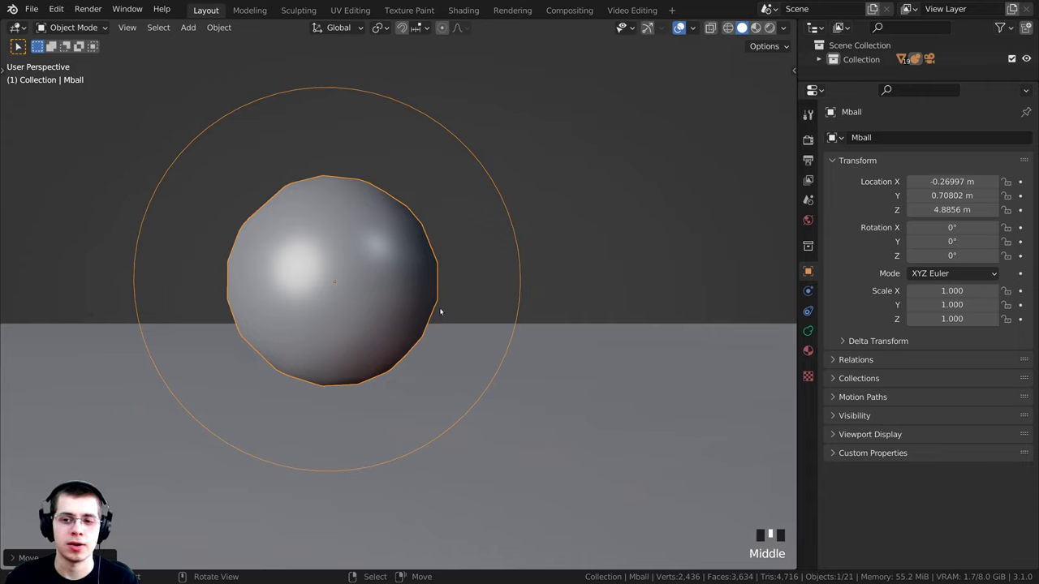
- Set the metaball's Resolution Viewport to 0.2 m in Object Data Properties
{"action": "left_click", "coordinate": [808, 332]}
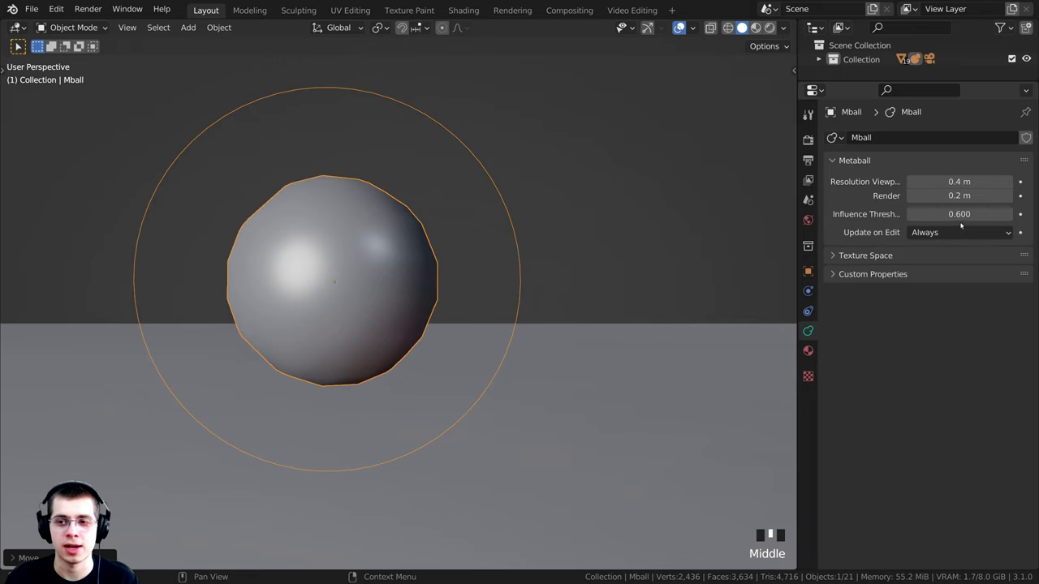
{"action": "scroll", "coordinate": [257, 178], "scroll_direction": "up", "scroll_amount": 2}
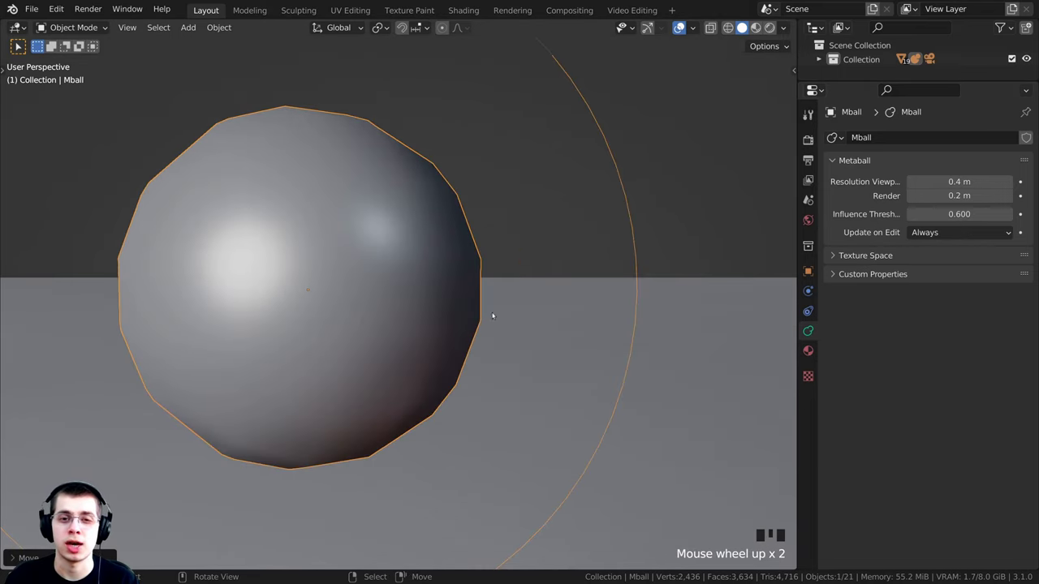
{"action": "scroll", "coordinate": [233, 355], "scroll_direction": "down", "scroll_amount": 1}
{"action": "scroll", "coordinate": [553, 269], "scroll_direction": "down", "scroll_amount": 1}
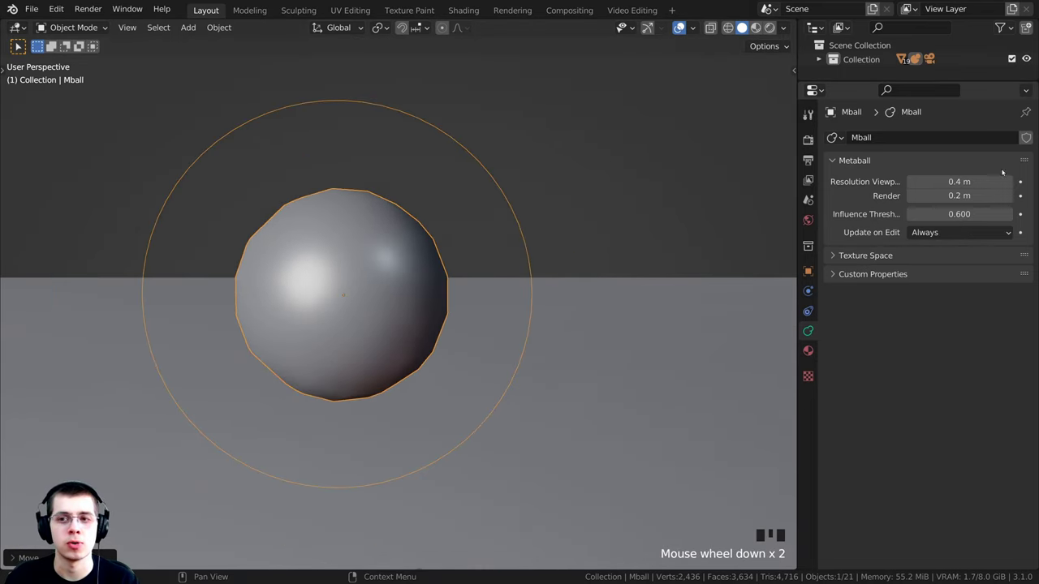
{"action": "left_click", "coordinate": [938, 182]}
{"action": "left_click", "coordinate": [938, 182]}
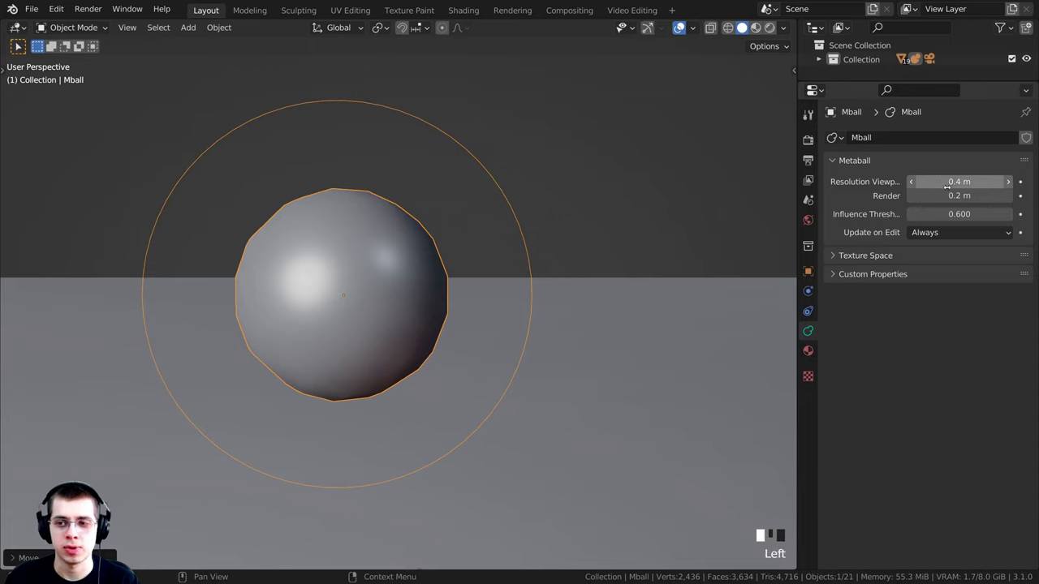
{"action": "left_click_drag", "start_coordinate": [938, 182], "coordinate": [869, 181]}
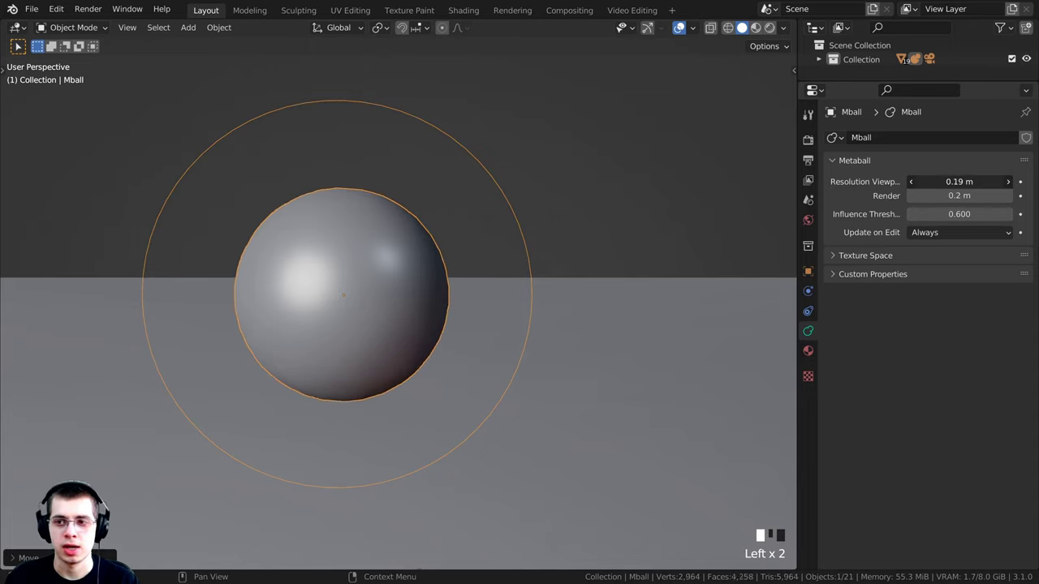
{"action": "left_click_drag", "start_coordinate": [983, 185], "coordinate": [974, 185]}
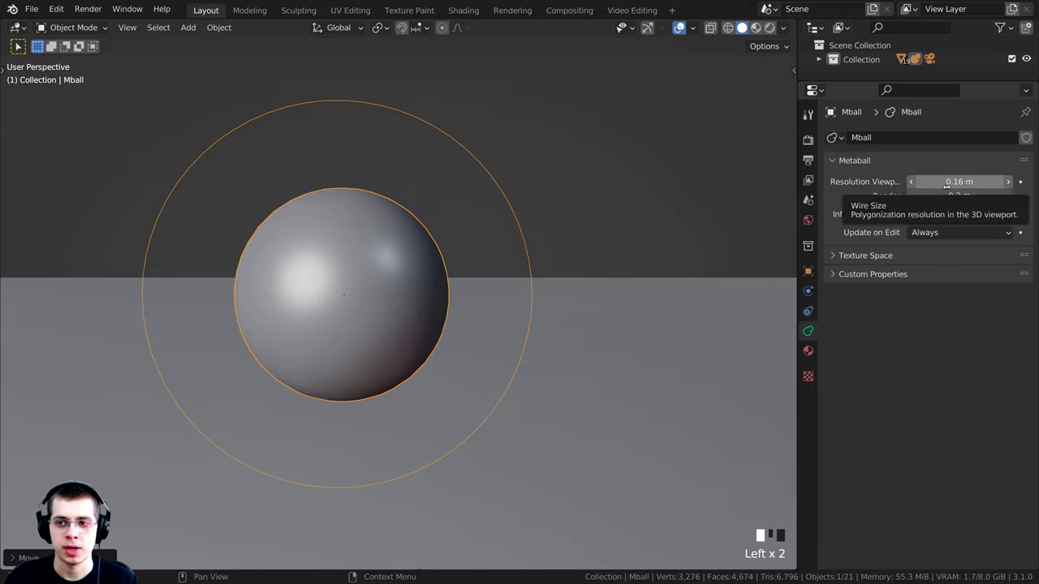
{"action": "left_click", "coordinate": [984, 186]}
{"action": "key", "text": "BackSpace"}
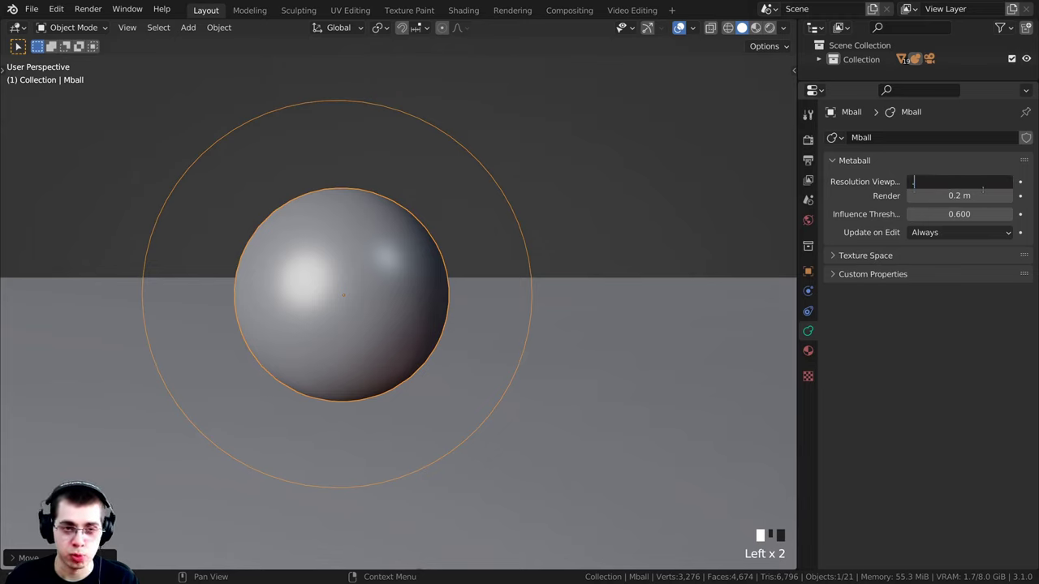
{"action": "left_click", "coordinate": [983, 189]}
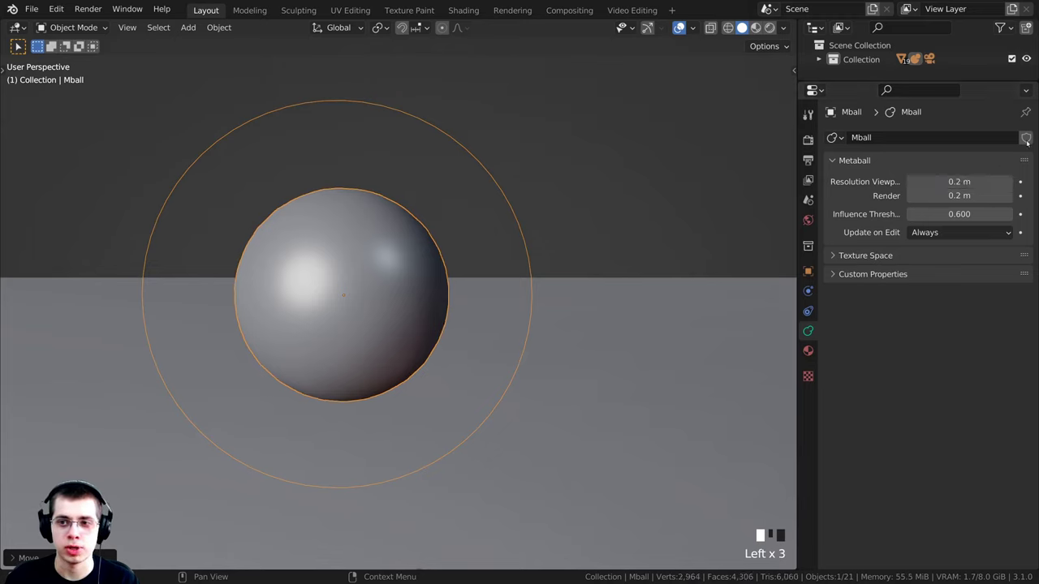
- Set the metaball's Render resolution to 0.2 m
{"action": "left_click", "coordinate": [959, 196]}
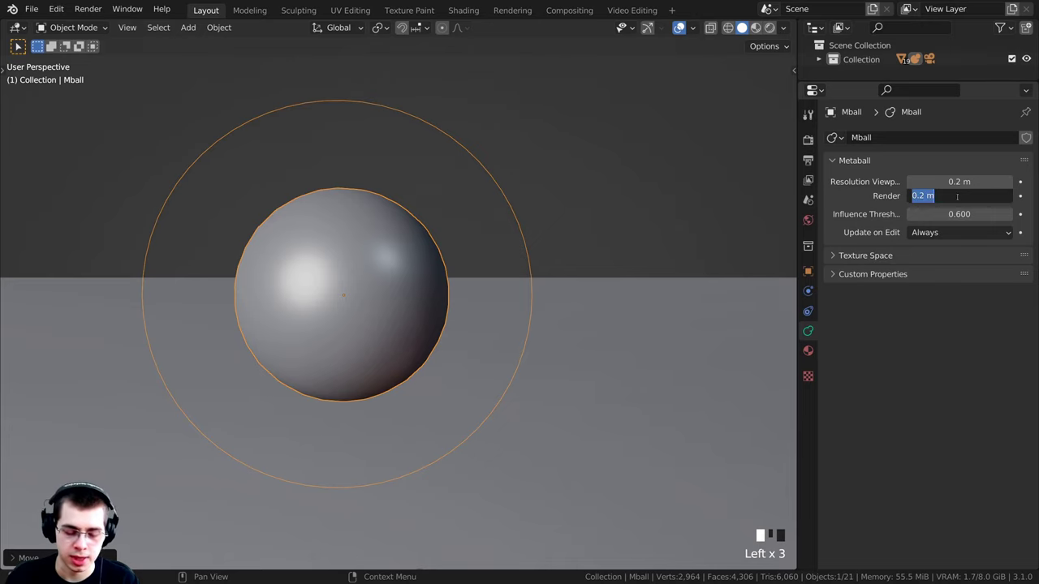
{"action": "type", "text": ".2"}
{"action": "left_click", "coordinate": [959, 188]}
{"action": "middle_click_drag", "start_coordinate": [349, 187], "coordinate": [362, 158]}
{"action": "scroll", "coordinate": [677, 323], "scroll_direction": "up", "scroll_amount": 4}
- Shrink the metaball slightly and place the first five duplicate blobs around it
{"action": "key", "text": "s"}
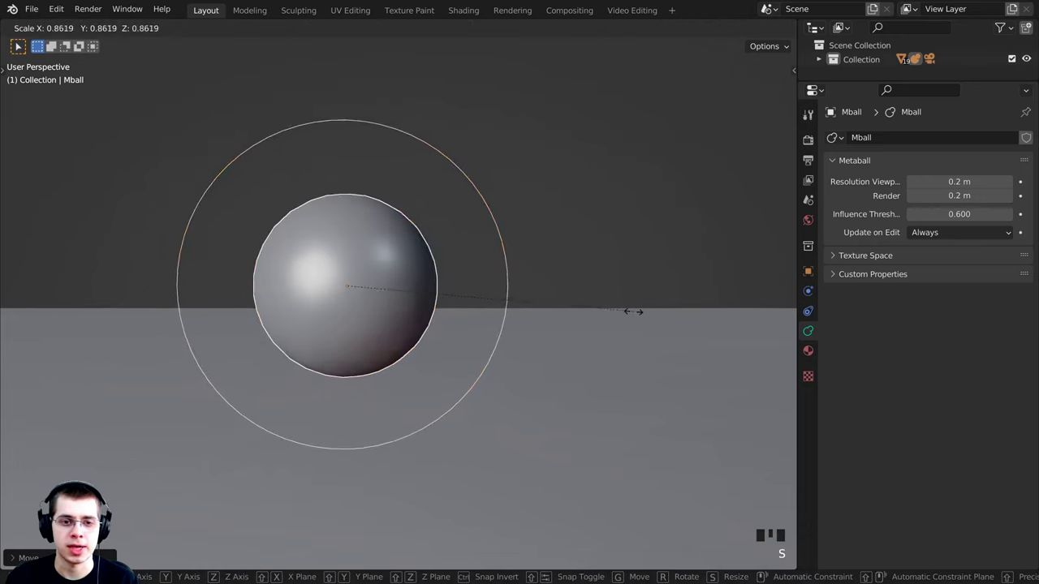
{"action": "left_click", "coordinate": [428, 300]}
{"action": "scroll", "coordinate": [428, 300], "scroll_direction": "up", "scroll_amount": 3}
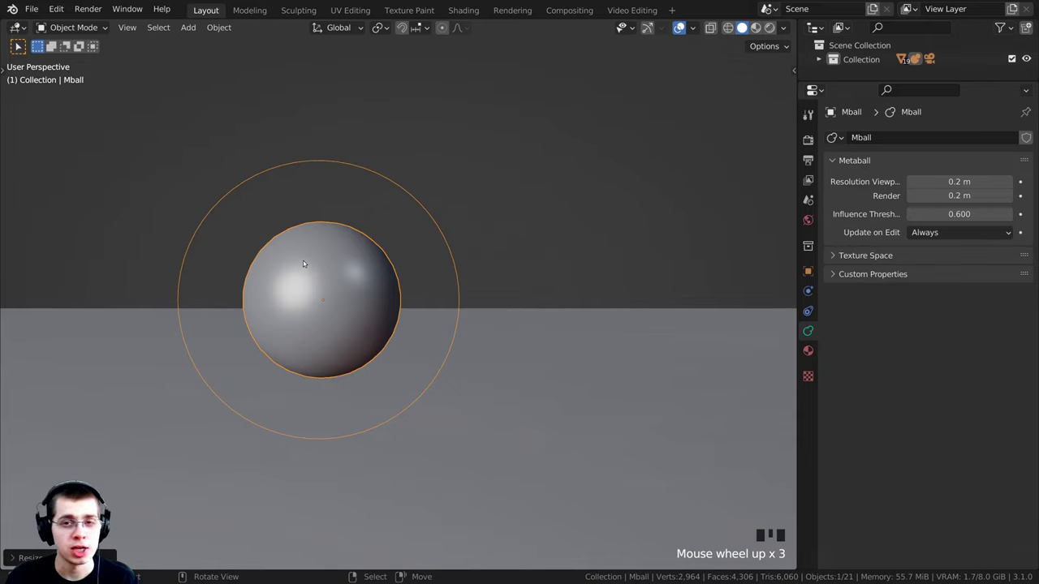
{"action": "key", "text": "shift+d"}
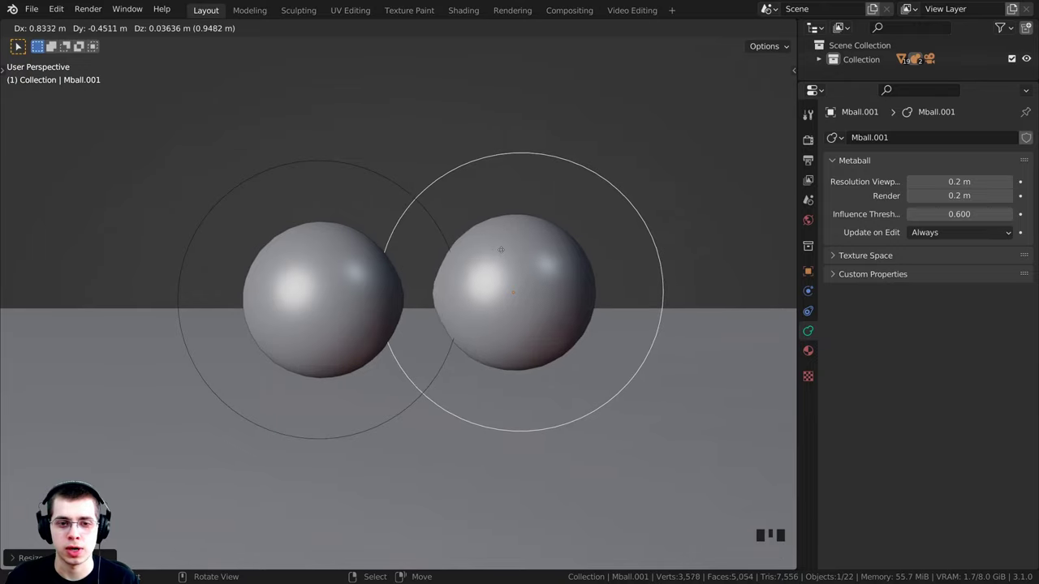
{"action": "left_click", "coordinate": [449, 234]}
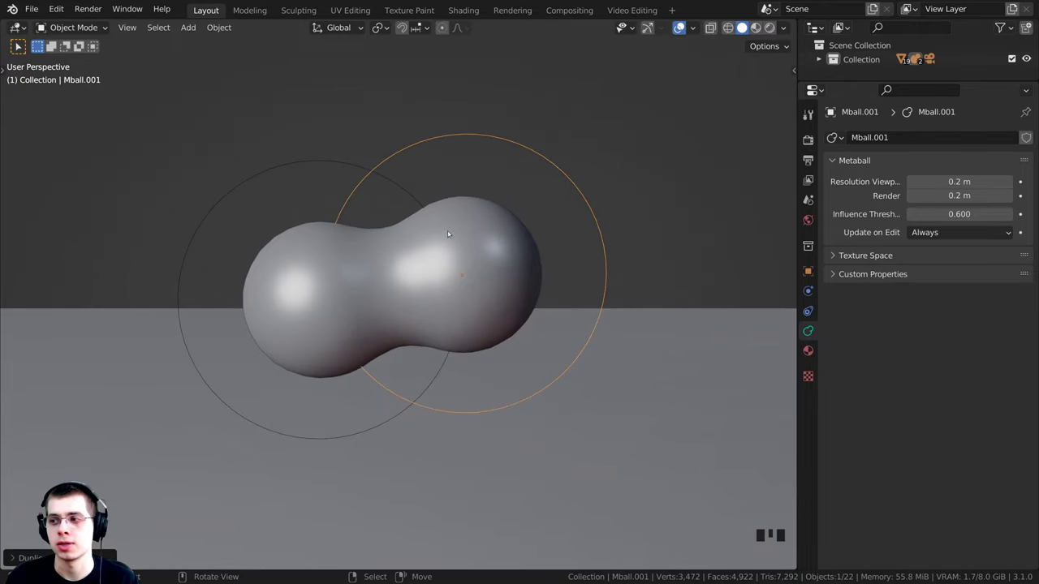
{"action": "key", "text": "shift+d"}
{"action": "left_click", "coordinate": [385, 149]}
{"action": "key", "text": "shift+d"}
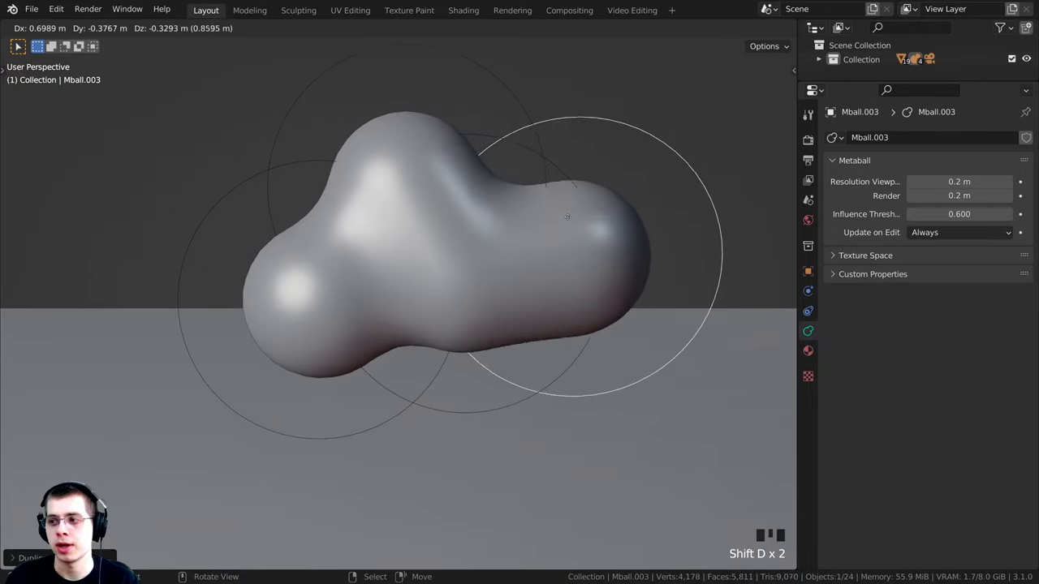
{"action": "left_click", "coordinate": [550, 238]}
{"action": "key", "text": "shift+d"}
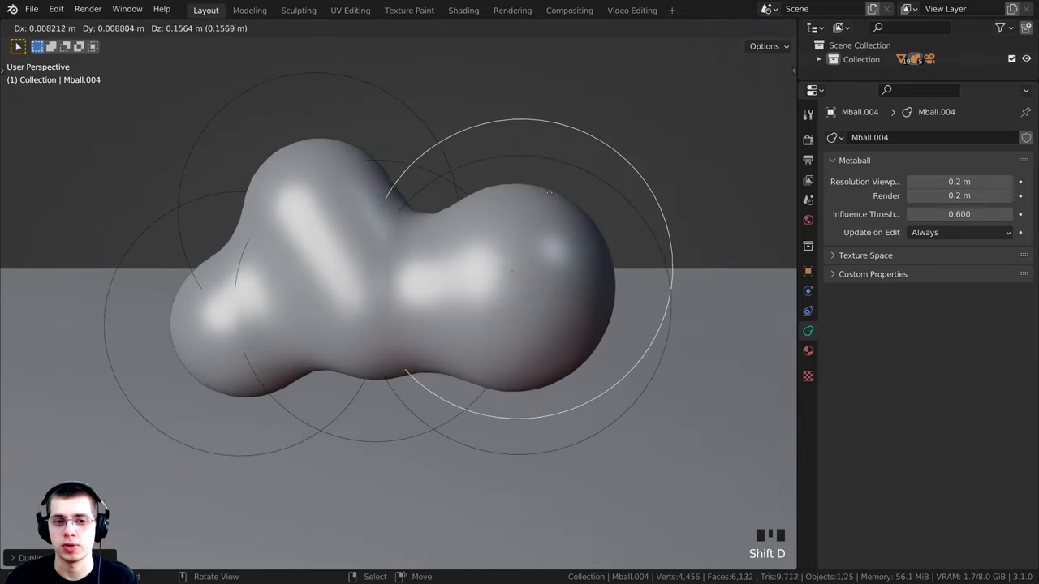
{"action": "left_click", "coordinate": [474, 136]}
{"action": "key", "text": "shift+d"}
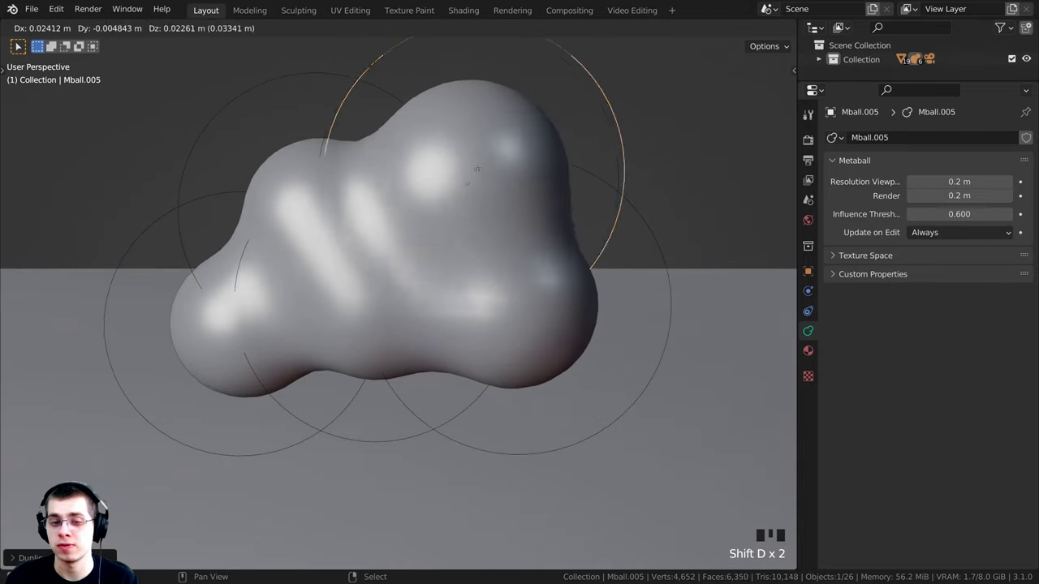
{"action": "left_click", "coordinate": [608, 236]}
- Add five more duplicate blobs along the cloud's right side, top and middle
{"action": "middle_click_drag", "start_coordinate": [613, 284], "coordinate": [493, 223], "text": "shift"}
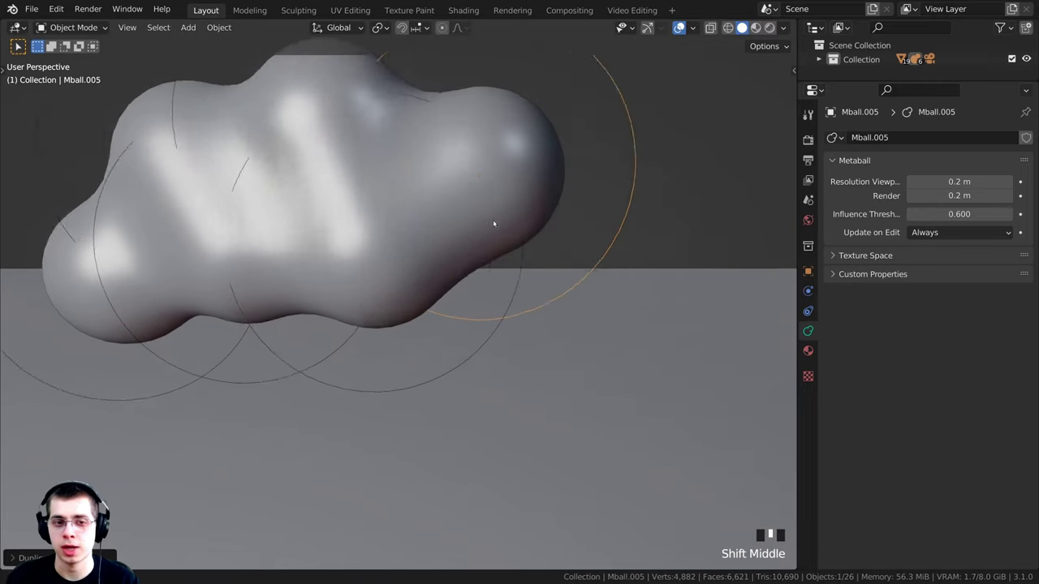
{"action": "scroll", "coordinate": [493, 224], "scroll_direction": "down", "scroll_amount": 2}
{"action": "key", "text": "shift+d"}
{"action": "left_click", "coordinate": [523, 284]}
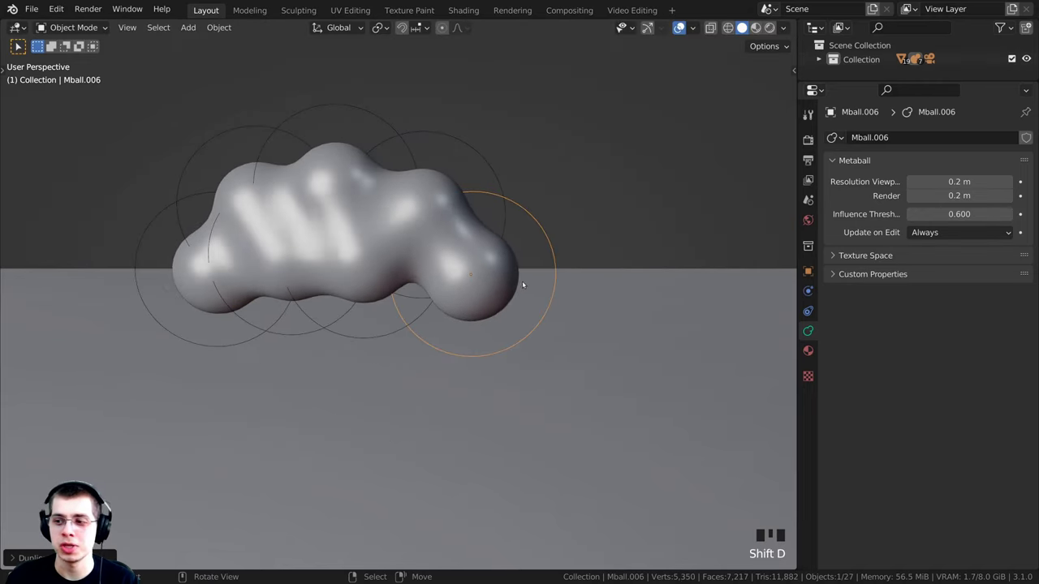
{"action": "key", "text": "shift+d"}
{"action": "left_click", "coordinate": [601, 266]}
{"action": "key", "text": "shift+d"}
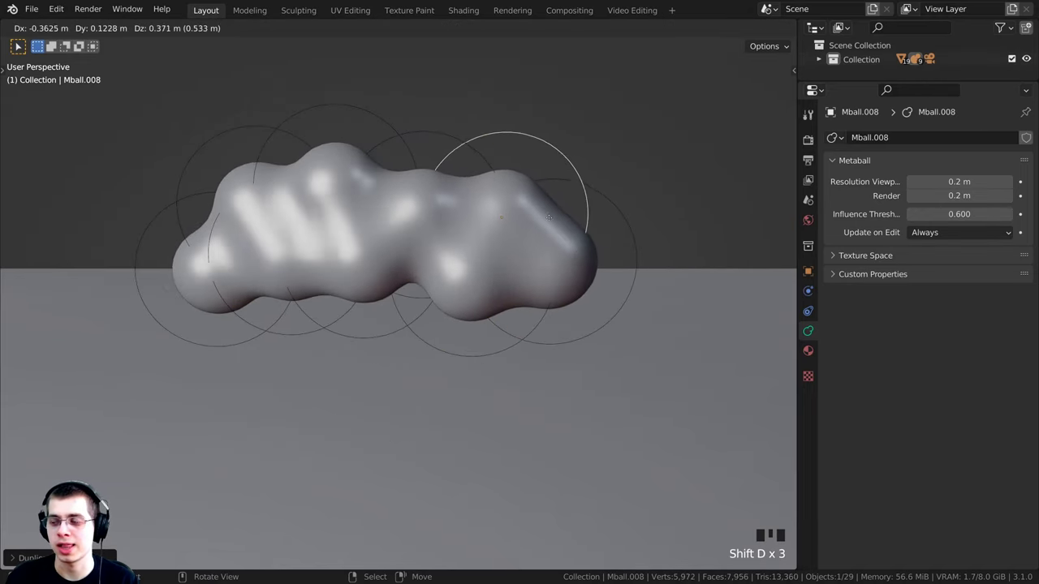
{"action": "left_click", "coordinate": [549, 217]}
{"action": "key", "text": "shift+d"}
{"action": "left_click", "coordinate": [468, 174]}
{"action": "key", "text": "shift+d"}
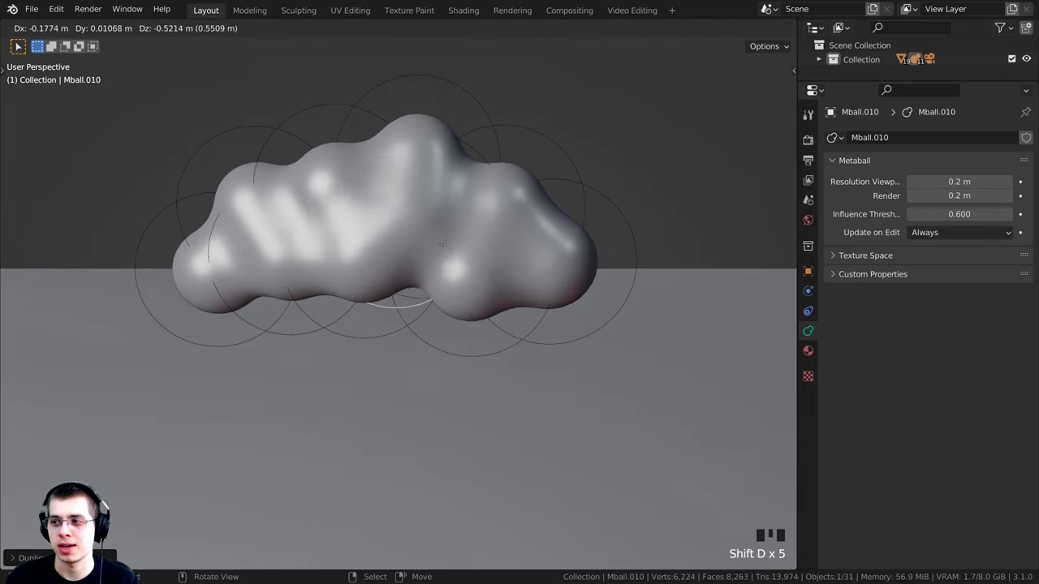
{"action": "left_click", "coordinate": [443, 254]}
{"action": "middle_click_drag", "start_coordinate": [442, 253], "coordinate": [357, 309]}
- Add six more duplicate blobs to bulk up the cloud's body and edge
{"action": "key", "text": "shift+d"}
{"action": "left_click", "coordinate": [430, 299]}
{"action": "key", "text": "shift+d"}
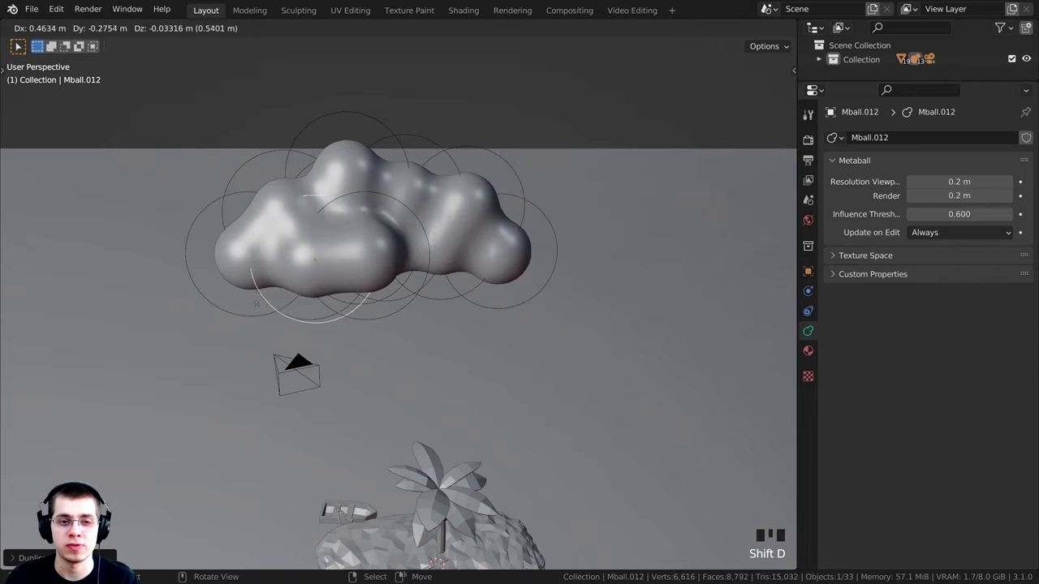
{"action": "left_click", "coordinate": [256, 304]}
{"action": "key", "text": "shift+d"}
{"action": "left_click", "coordinate": [438, 262]}
{"action": "key", "text": "shift+d"}
{"action": "middle_click_drag", "start_coordinate": [438, 262], "coordinate": [358, 253]}
{"action": "left_click", "coordinate": [371, 257]}
{"action": "key", "text": "shift+d"}
{"action": "left_click", "coordinate": [362, 255]}
{"action": "key", "text": "shift+d"}
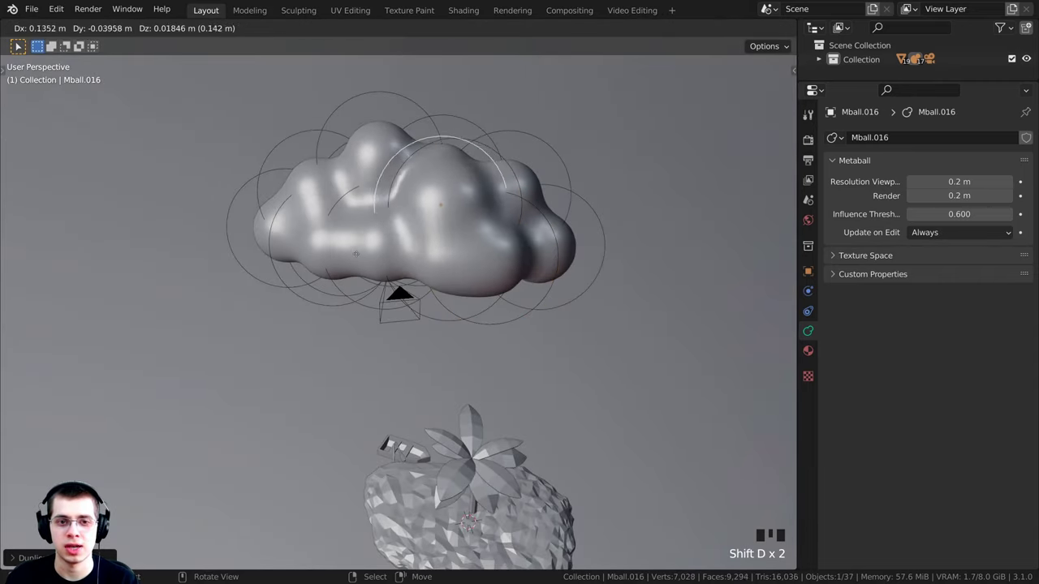
{"action": "left_click", "coordinate": [356, 254]}
{"action": "key", "text": "shift+d"}
{"action": "left_click", "coordinate": [333, 248]}
- Place two final blob copies to finish the cloud, up to Mball.022
{"action": "middle_click_drag", "start_coordinate": [333, 247], "coordinate": [412, 236]}
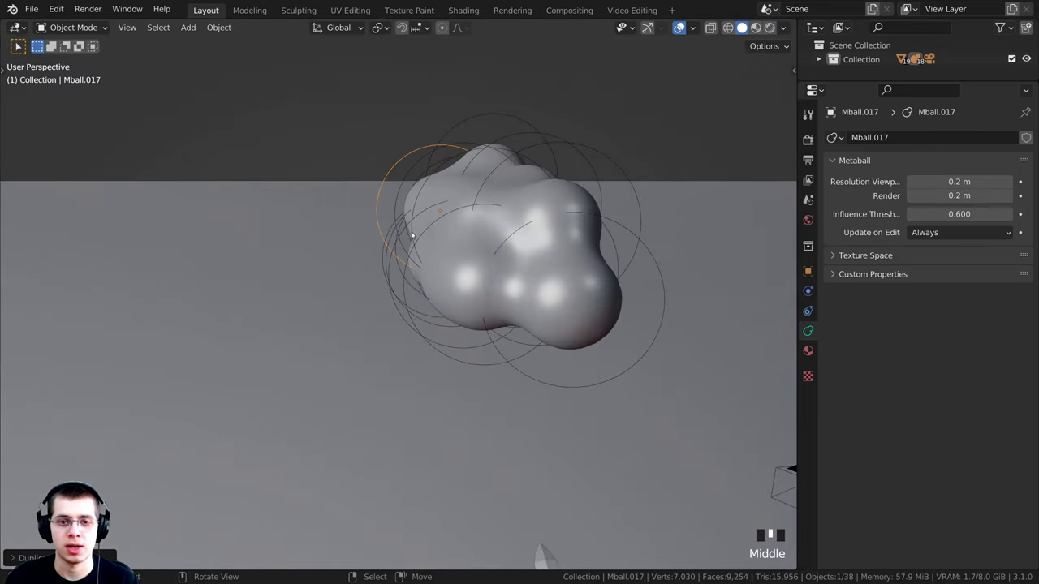
{"action": "key", "text": "shift+d"}
{"action": "left_click", "coordinate": [531, 272]}
{"action": "scroll", "coordinate": [530, 272], "scroll_direction": "down", "scroll_amount": 3}
{"action": "key", "text": "shift+d"}
{"action": "left_click", "coordinate": [487, 317]}
{"action": "middle_click_drag", "start_coordinate": [487, 316], "coordinate": [468, 292]}
- Orbit, pan and zoom the view to centre the cloud from below
{"action": "scroll", "coordinate": [500, 212], "scroll_direction": "up", "scroll_amount": 2}
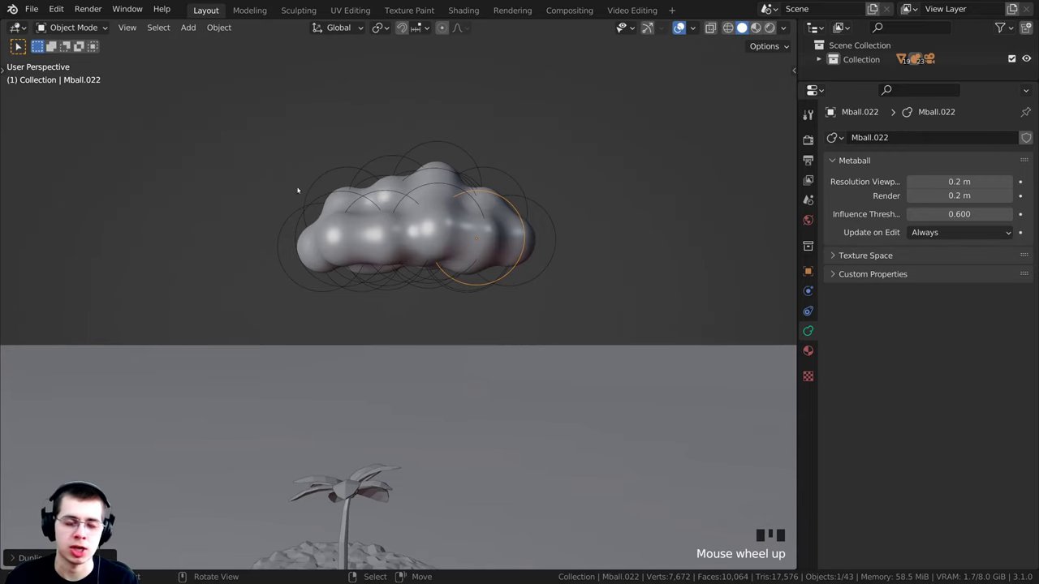
{"action": "middle_click_drag", "start_coordinate": [408, 250], "coordinate": [436, 232]}
{"action": "scroll", "coordinate": [442, 221], "scroll_direction": "down", "scroll_amount": 2}
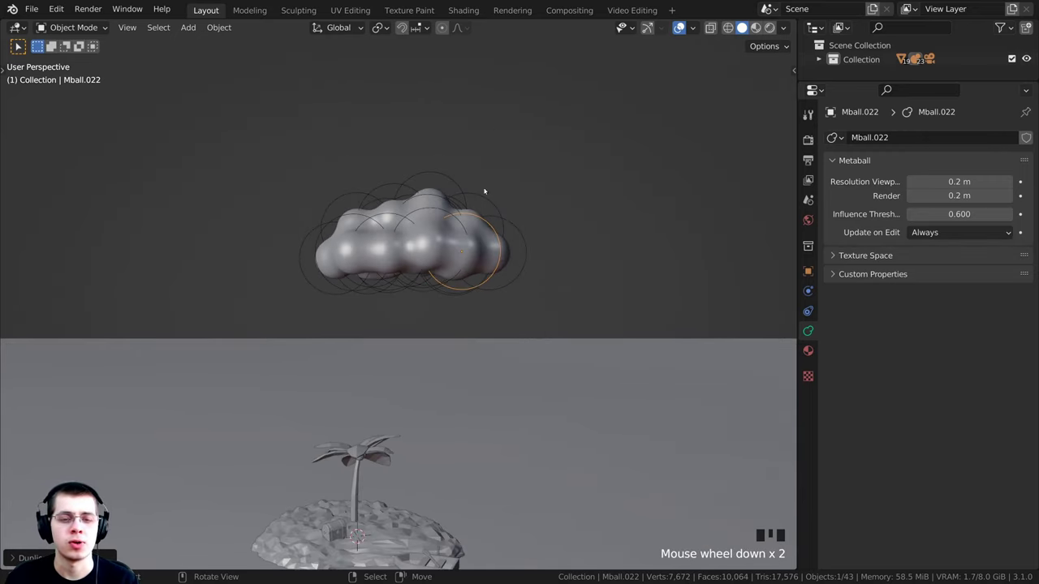
{"action": "scroll", "coordinate": [485, 192], "scroll_direction": "up", "scroll_amount": 2}
{"action": "middle_click_drag", "start_coordinate": [443, 181], "coordinate": [446, 203], "text": "shift"}
{"action": "scroll", "coordinate": [452, 236], "scroll_direction": "up", "scroll_amount": 3}
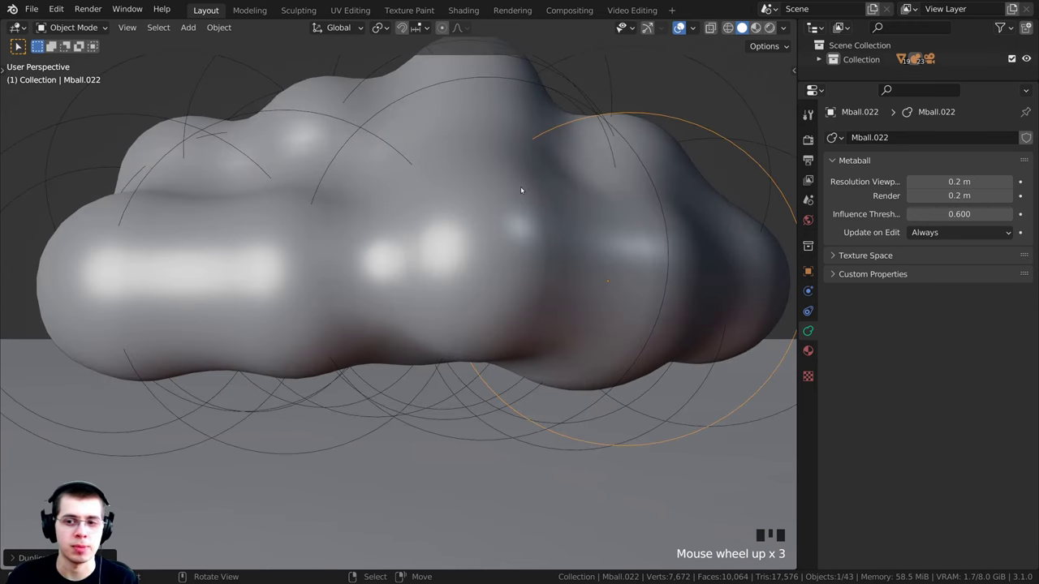
{"action": "scroll", "coordinate": [522, 190], "scroll_direction": "down", "scroll_amount": 6}
{"action": "scroll", "coordinate": [372, 445], "scroll_direction": "up", "scroll_amount": 2}
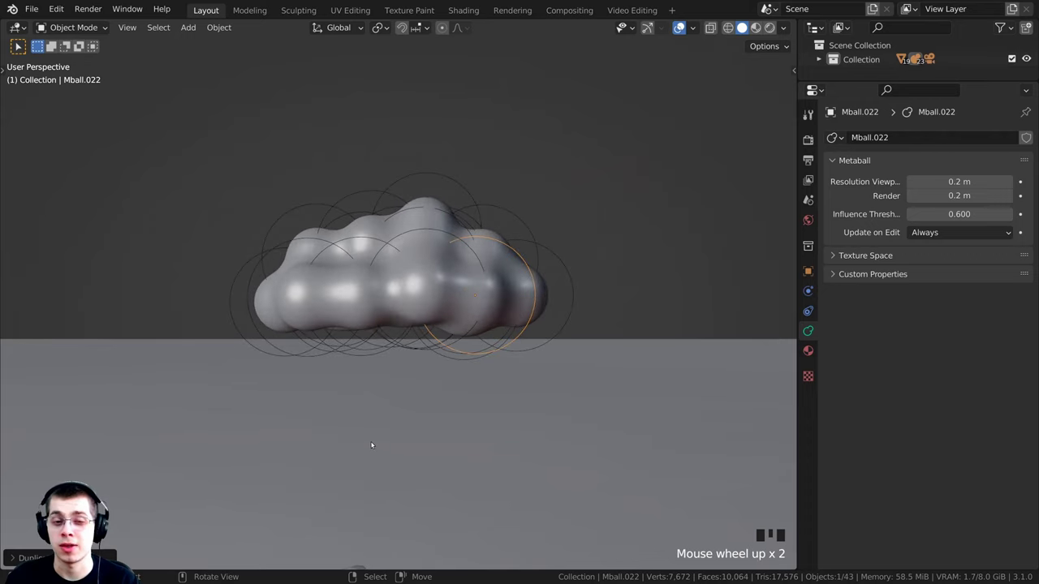
{"action": "middle_click_drag", "start_coordinate": [373, 445], "coordinate": [387, 409]}
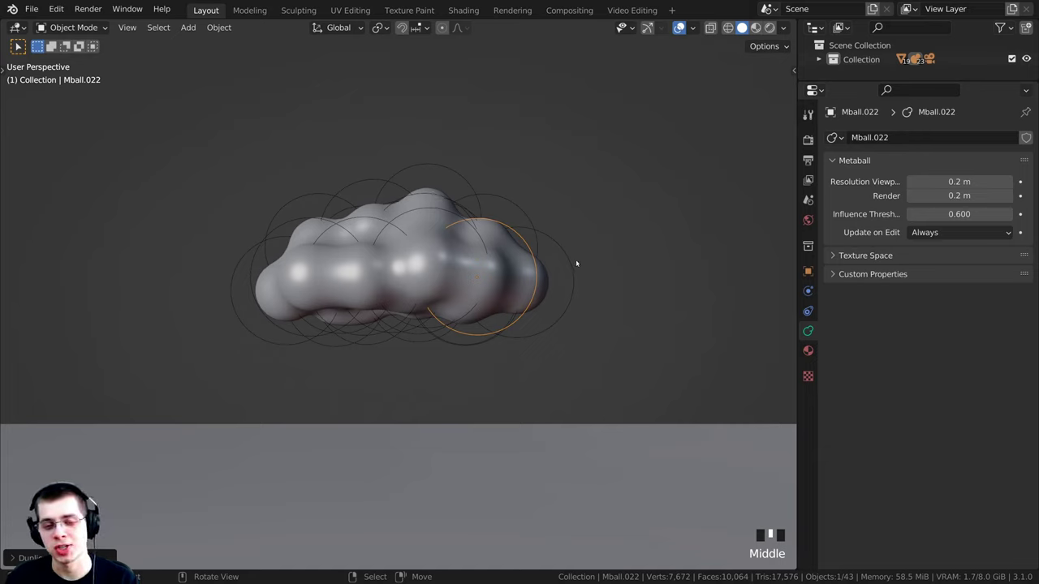
{"action": "scroll", "coordinate": [479, 149], "scroll_direction": "down", "scroll_amount": 2}
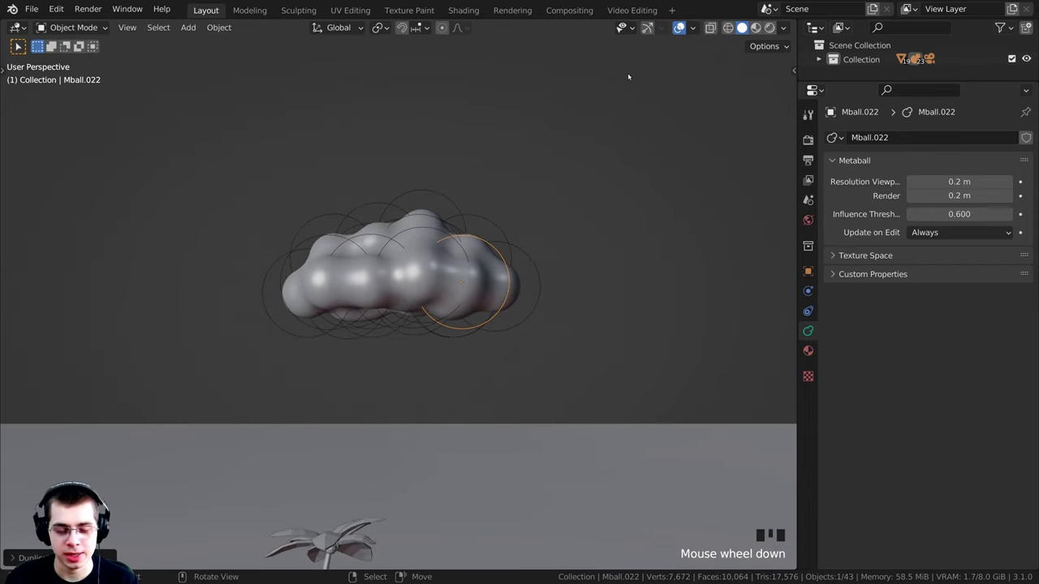
- Box-select all 23 metaball blobs of the cloud
{"action": "key", "text": "b"}
{"action": "left_click_drag", "start_coordinate": [644, 73], "coordinate": [220, 365]}
{"action": "middle_click_drag", "start_coordinate": [439, 234], "coordinate": [367, 184]}
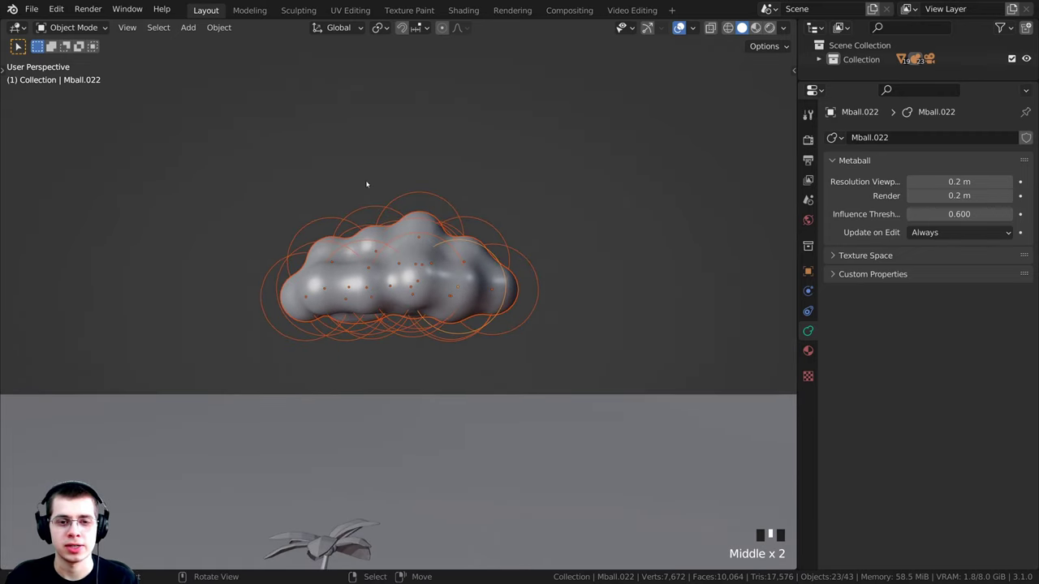
- Convert the selected metaball cloud into one mesh, Mball.023, via Object > Convert > Mesh
{"action": "left_click", "coordinate": [224, 33]}
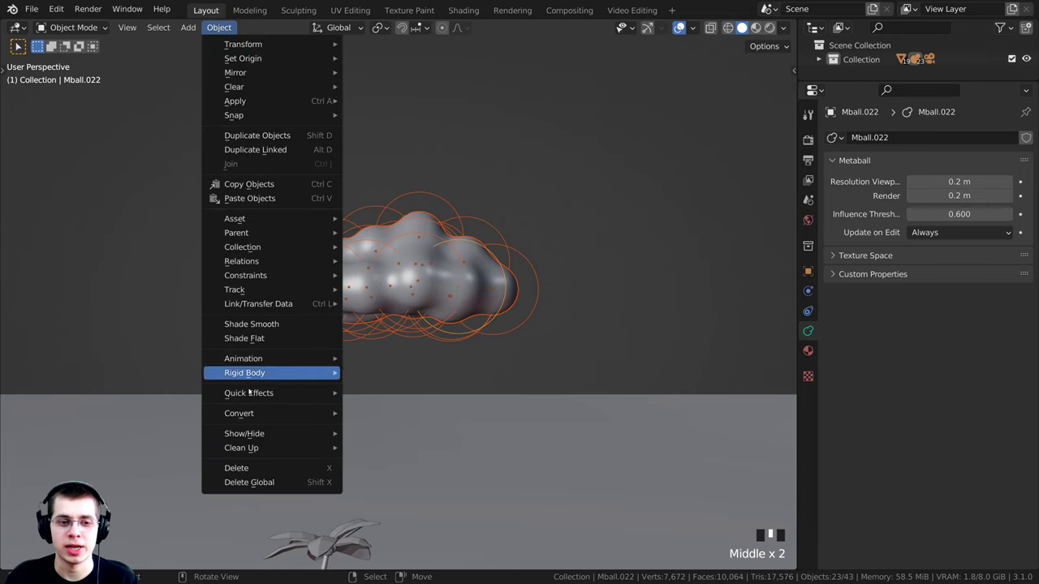
{"action": "mouse_move", "coordinate": [239, 414]}
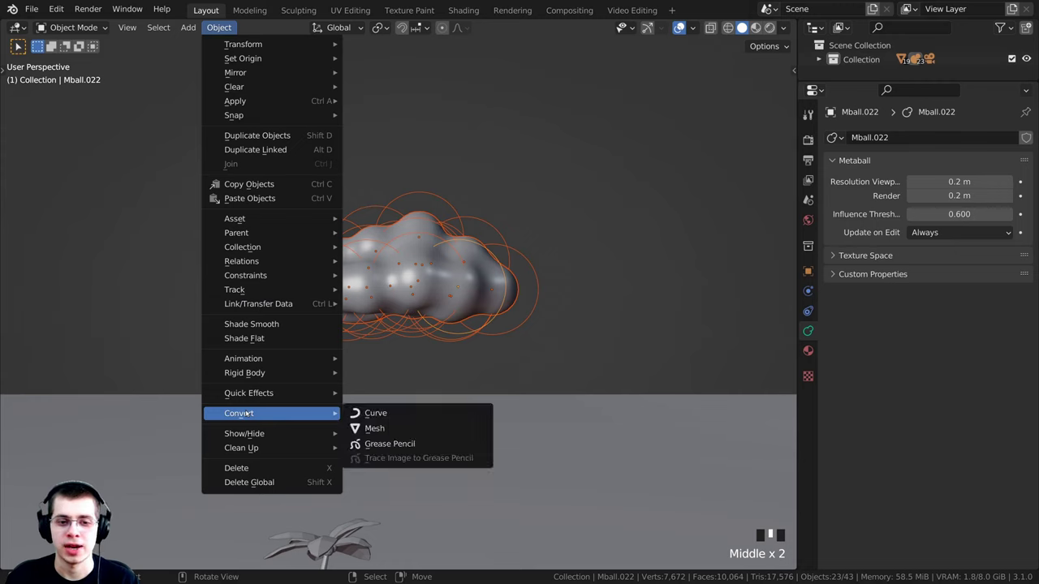
{"action": "left_click", "coordinate": [378, 430]}
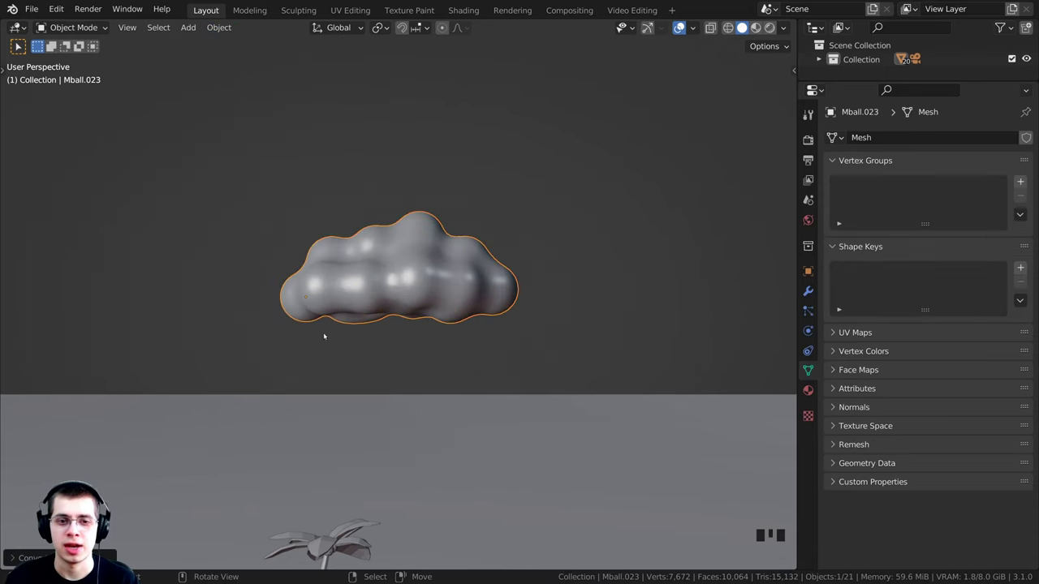
- Inspect the converted cloud's geometry in Edit Mode, then return to Object Mode
{"action": "middle_click_drag", "start_coordinate": [324, 336], "coordinate": [401, 327]}
{"action": "scroll", "coordinate": [400, 332], "scroll_direction": "up", "scroll_amount": 2}
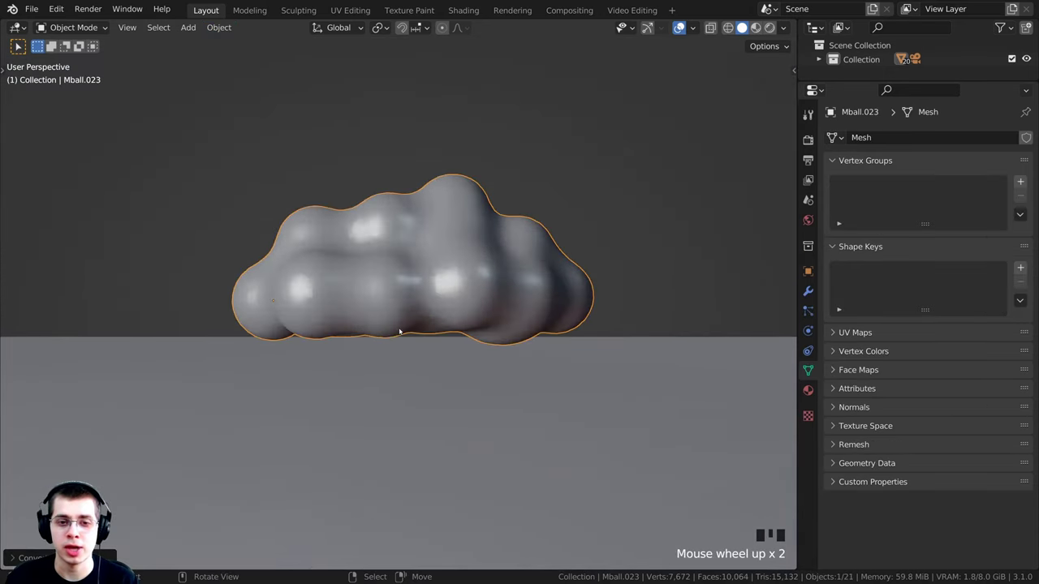
{"action": "key", "text": "Tab"}
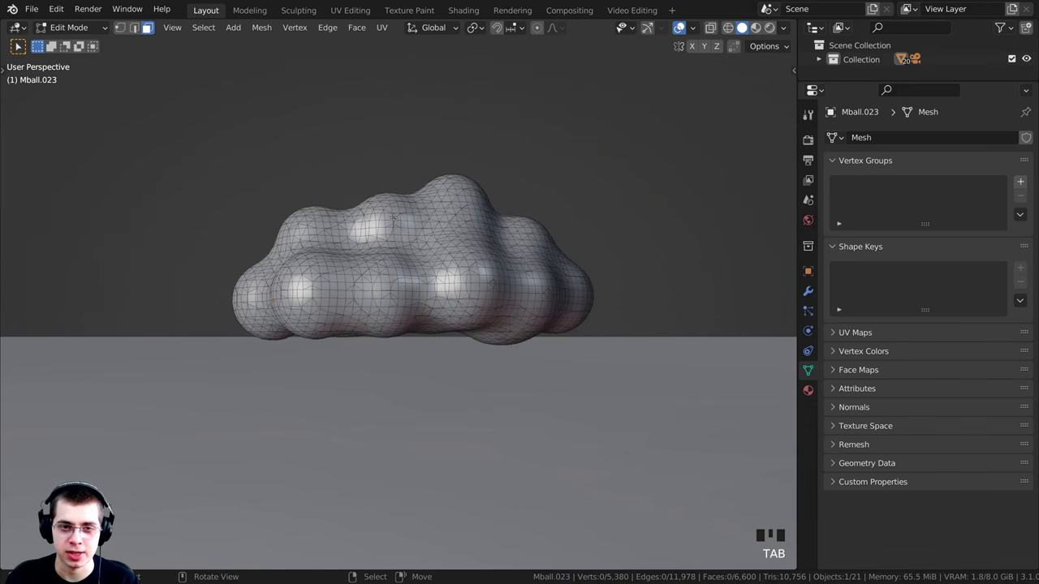
{"action": "middle_click_drag", "start_coordinate": [515, 351], "coordinate": [467, 244]}
{"action": "scroll", "coordinate": [467, 243], "scroll_direction": "up", "scroll_amount": 1}
{"action": "right_click", "coordinate": [381, 285]}
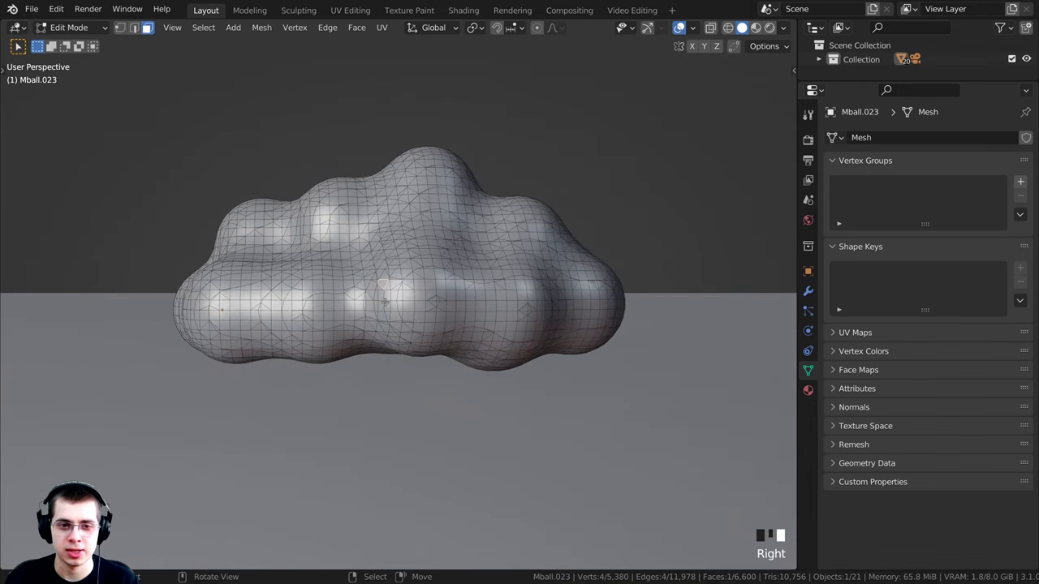
{"action": "scroll", "coordinate": [403, 321], "scroll_direction": "up", "scroll_amount": 2}
{"action": "scroll", "coordinate": [403, 321], "scroll_direction": "down", "scroll_amount": 5}
{"action": "key", "text": "Tab"}
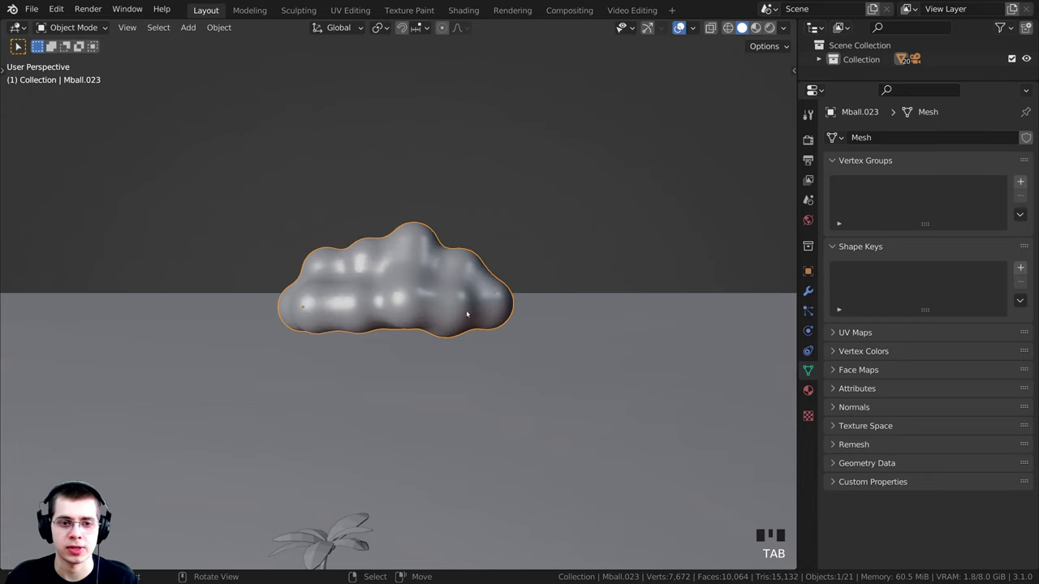
- Apply Object > Shade Flat so the cloud mesh shows faceted polygons
{"action": "middle_click_drag", "start_coordinate": [467, 315], "coordinate": [478, 306]}
{"action": "scroll", "coordinate": [472, 284], "scroll_direction": "up", "scroll_amount": 2}
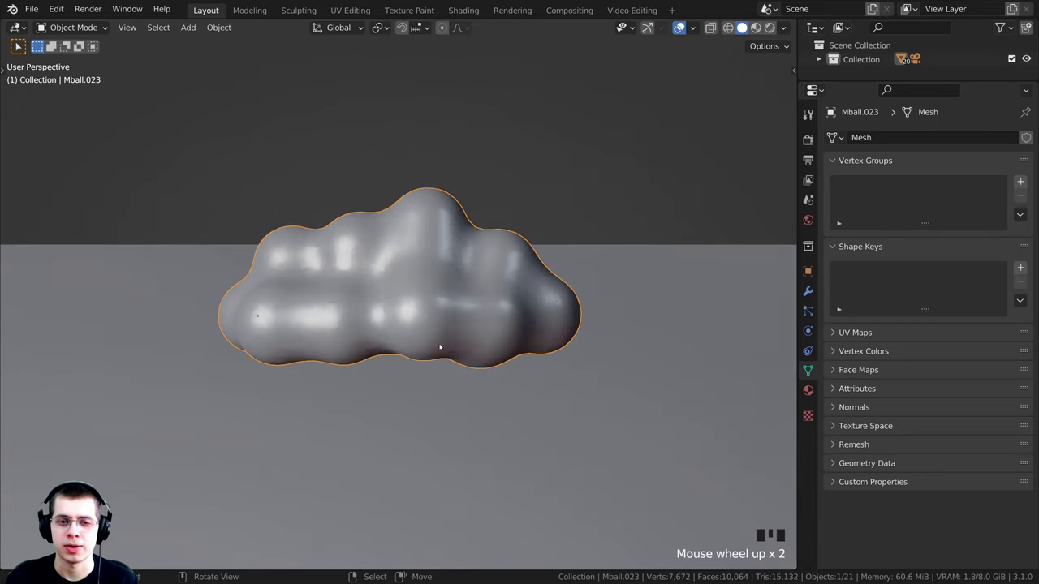
{"action": "middle_click_drag", "start_coordinate": [439, 347], "coordinate": [389, 337]}
{"action": "scroll", "coordinate": [355, 332], "scroll_direction": "up", "scroll_amount": 2}
{"action": "scroll", "coordinate": [398, 274], "scroll_direction": "down", "scroll_amount": 1}
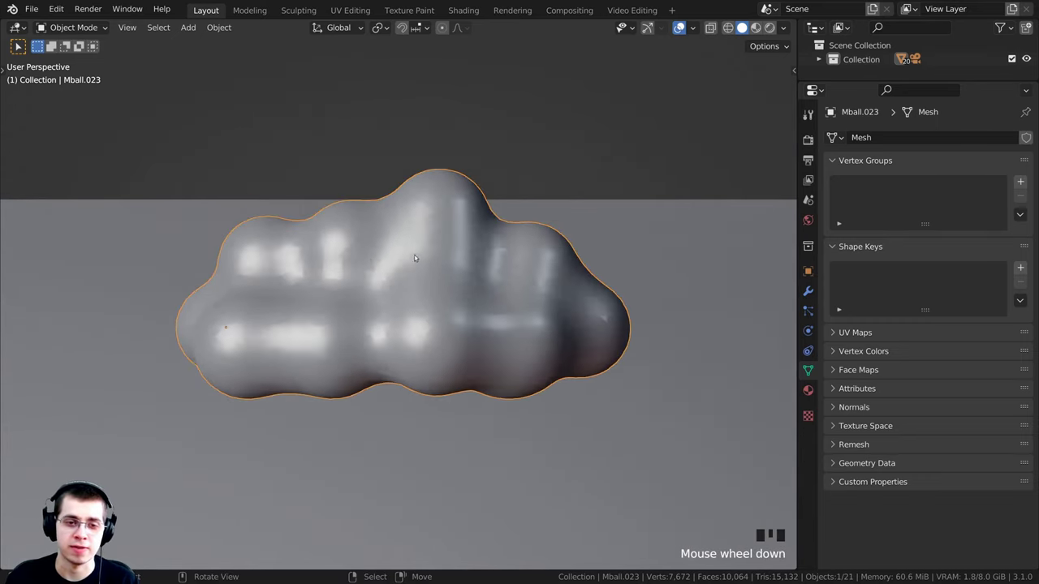
{"action": "scroll", "coordinate": [365, 244], "scroll_direction": "up", "scroll_amount": 2}
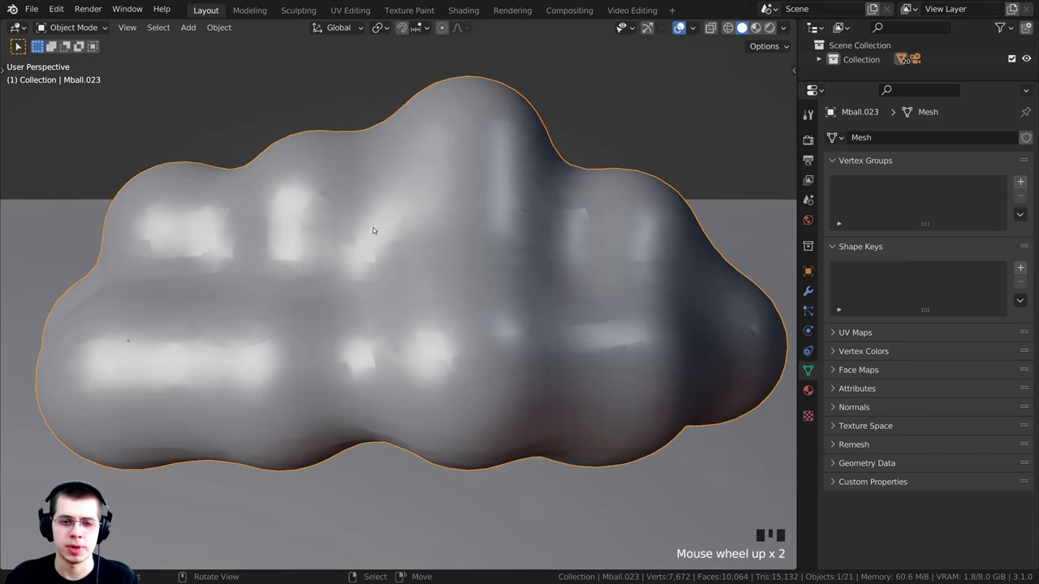
{"action": "scroll", "coordinate": [351, 206], "scroll_direction": "down", "scroll_amount": 2}
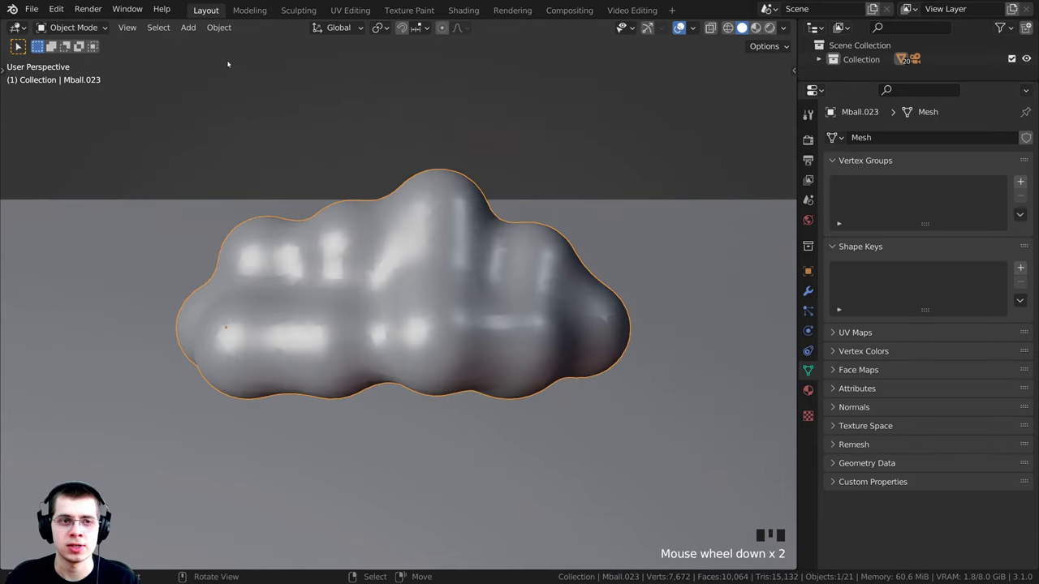
{"action": "left_click", "coordinate": [220, 29]}
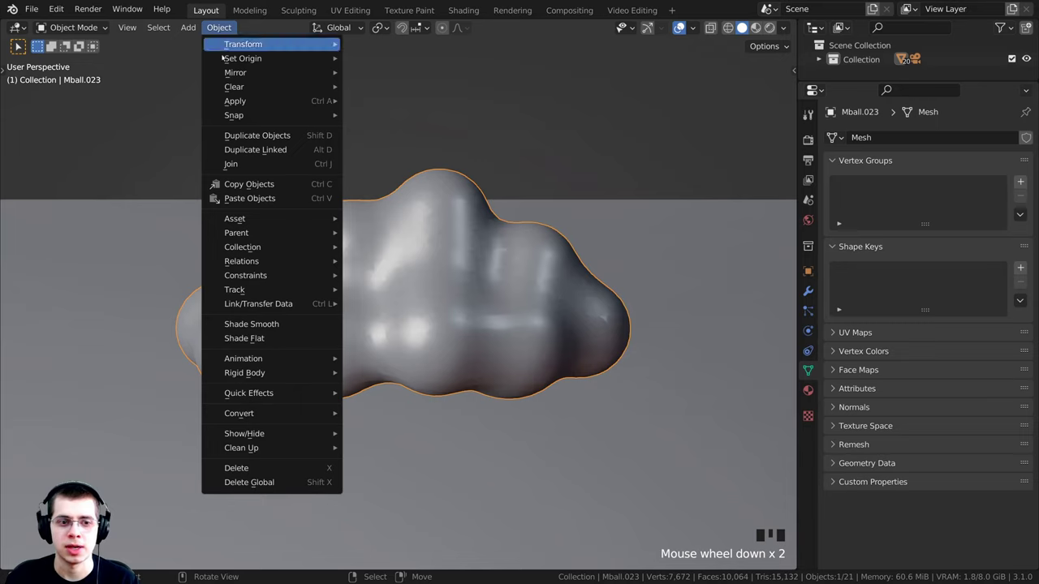
{"action": "left_click", "coordinate": [257, 340]}
{"action": "right_click", "coordinate": [458, 159]}
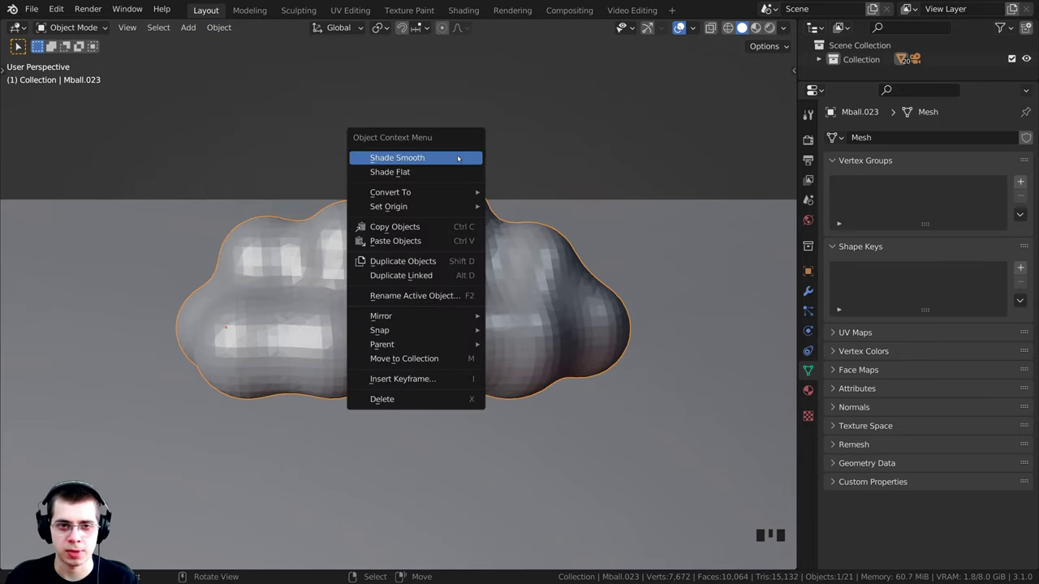
{"action": "key", "text": "w"}
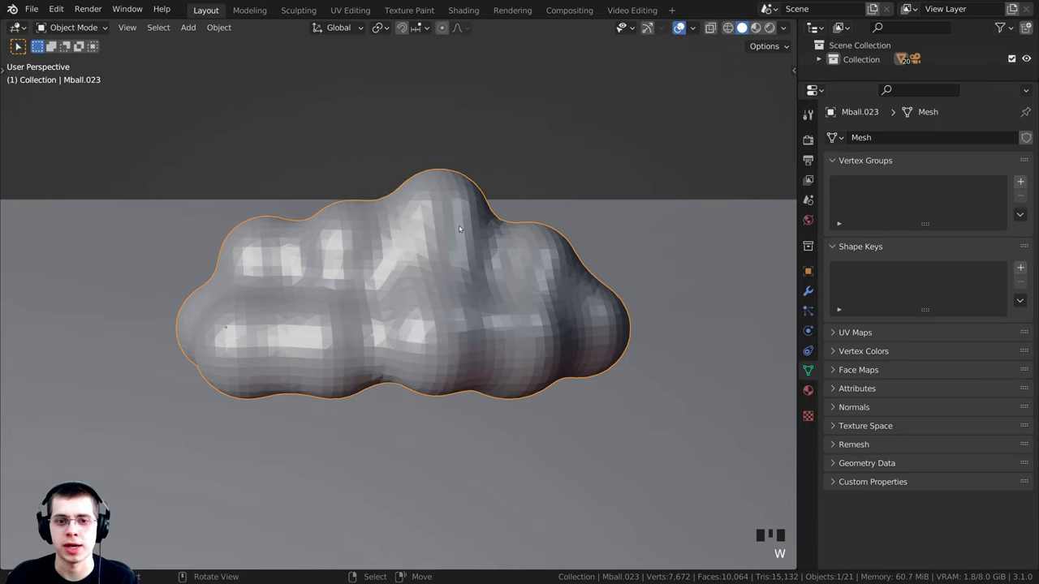
{"action": "middle_click_drag", "start_coordinate": [458, 226], "coordinate": [487, 216]}
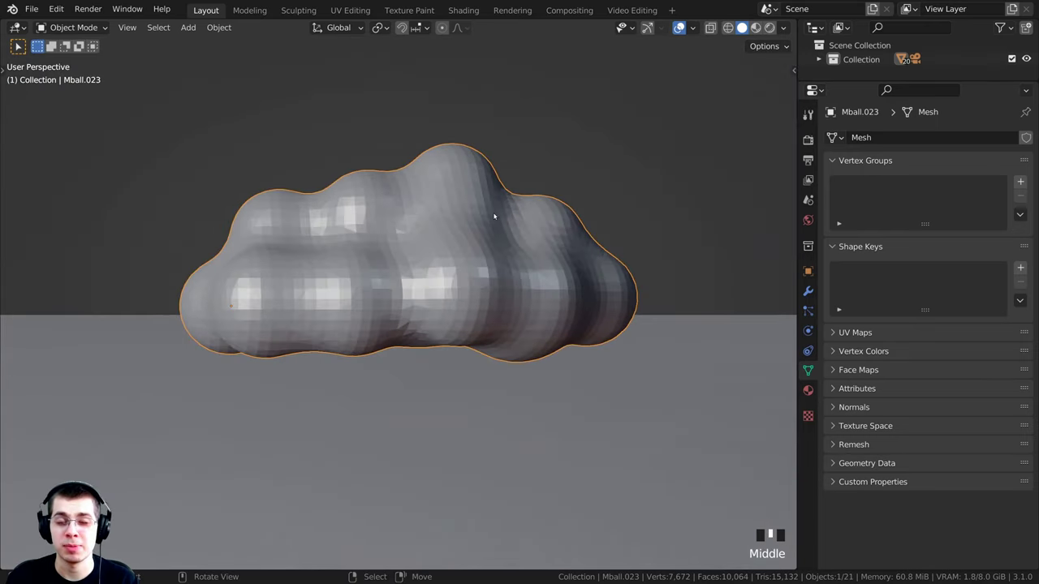
- Add a Decimate modifier to the cloud and lower its ratio to 0.0839
{"action": "left_click", "coordinate": [807, 291]}
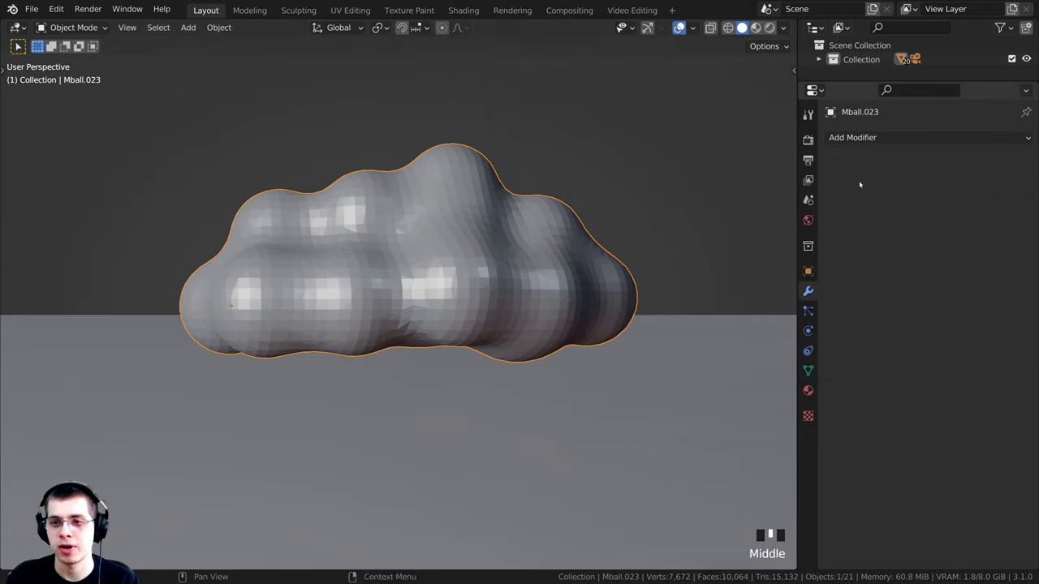
{"action": "left_click", "coordinate": [863, 140]}
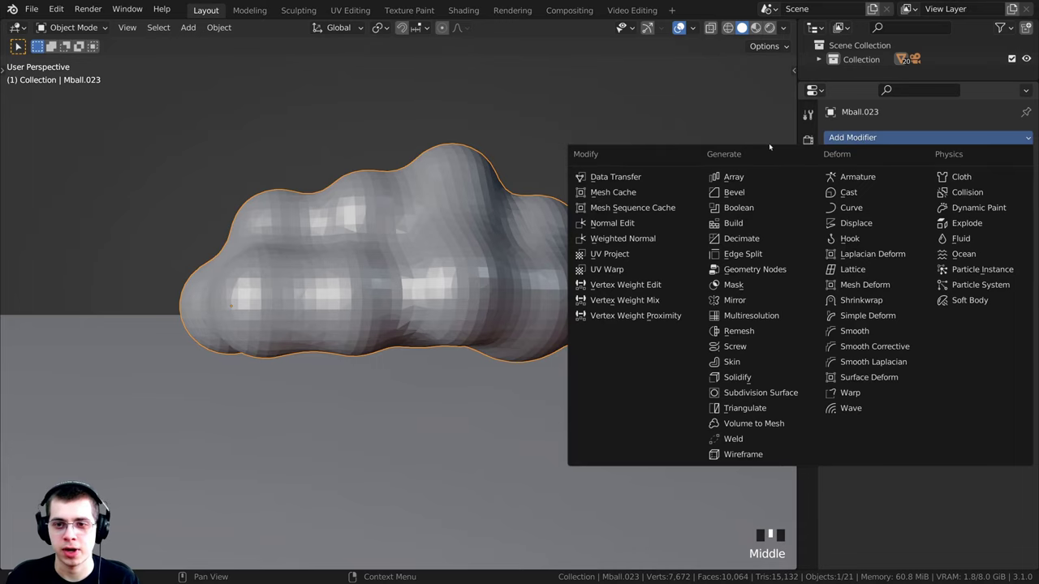
{"action": "left_click", "coordinate": [730, 239]}
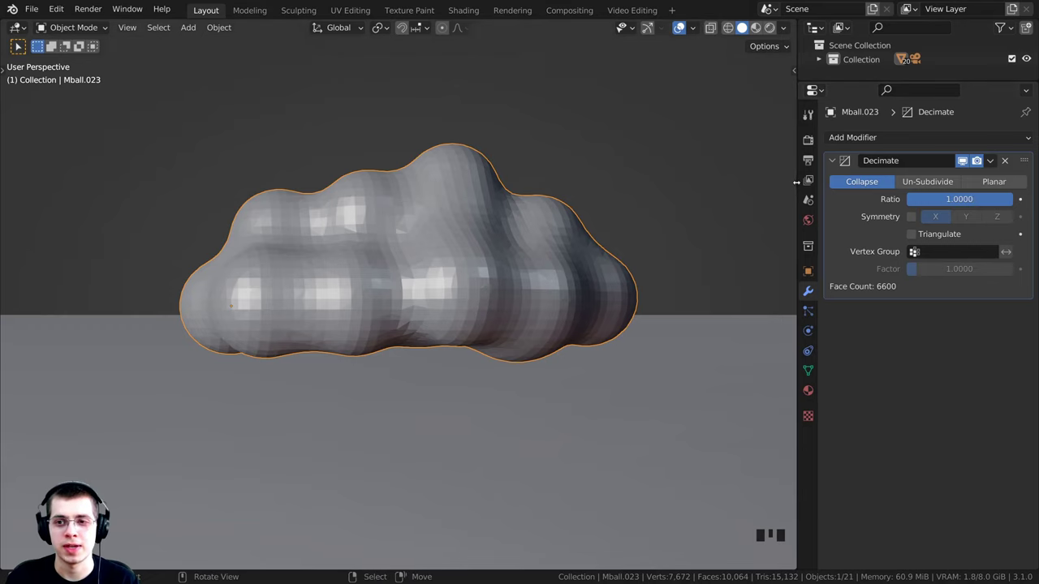
{"action": "left_click_drag", "start_coordinate": [798, 244], "coordinate": [791, 243]}
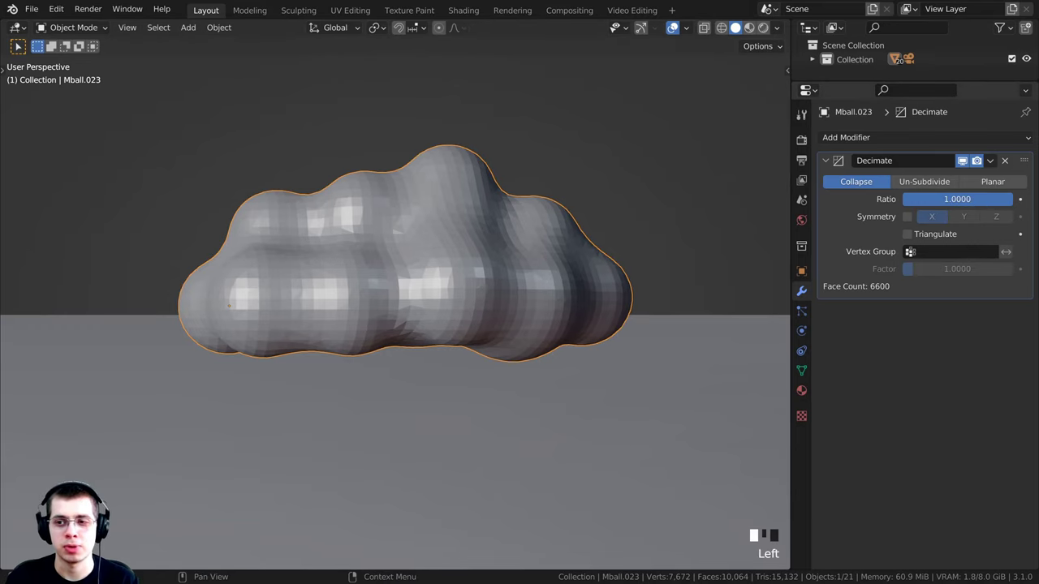
{"action": "left_click_drag", "start_coordinate": [1006, 199], "coordinate": [914, 199]}
- Orbit and zoom around the scene to check the 872-face cloud above the island
{"action": "scroll", "coordinate": [487, 260], "scroll_direction": "down", "scroll_amount": 4}
{"action": "middle_click_drag", "start_coordinate": [487, 259], "coordinate": [487, 284]}
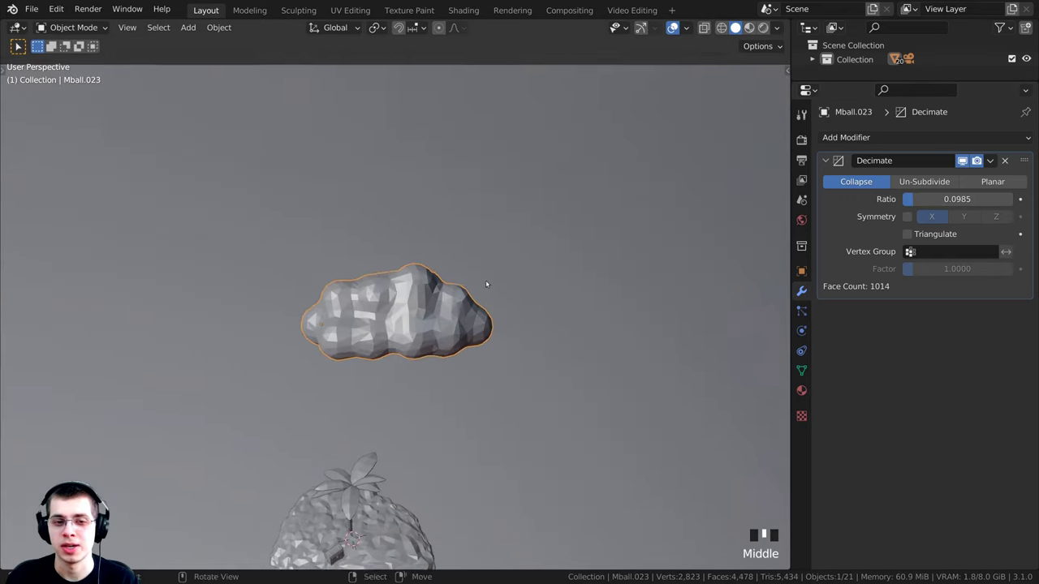
{"action": "scroll", "coordinate": [488, 284], "scroll_direction": "up", "scroll_amount": 1}
{"action": "left_click_drag", "start_coordinate": [914, 199], "coordinate": [911, 199]}
{"action": "scroll", "coordinate": [489, 412], "scroll_direction": "down", "scroll_amount": 3}
{"action": "middle_click_drag", "start_coordinate": [490, 412], "coordinate": [427, 350]}
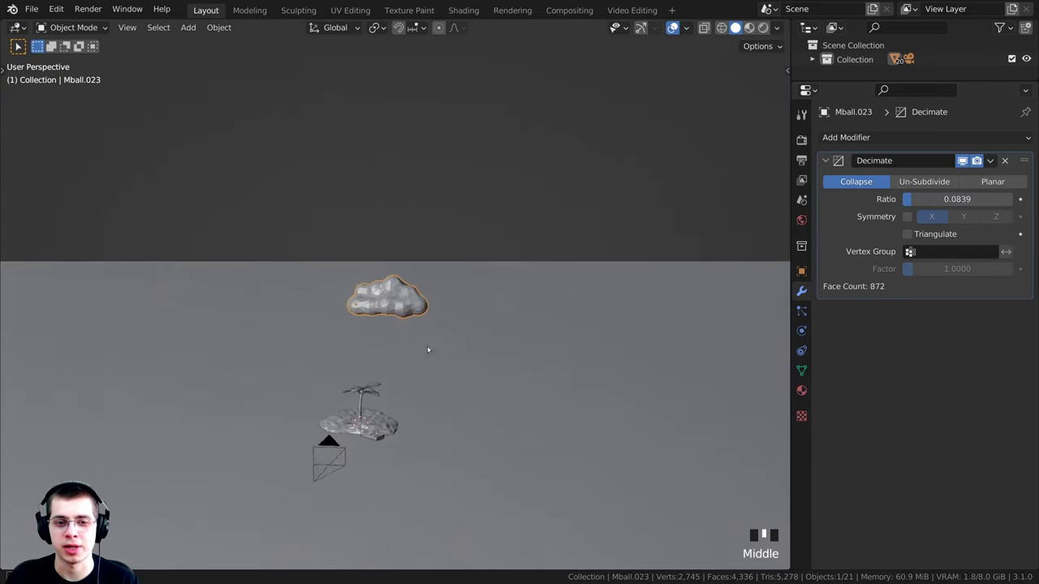
{"action": "scroll", "coordinate": [427, 350], "scroll_direction": "up", "scroll_amount": 4}
- Move the cloud to the right and shrink it, setting it above the island
{"action": "key", "text": "g"}
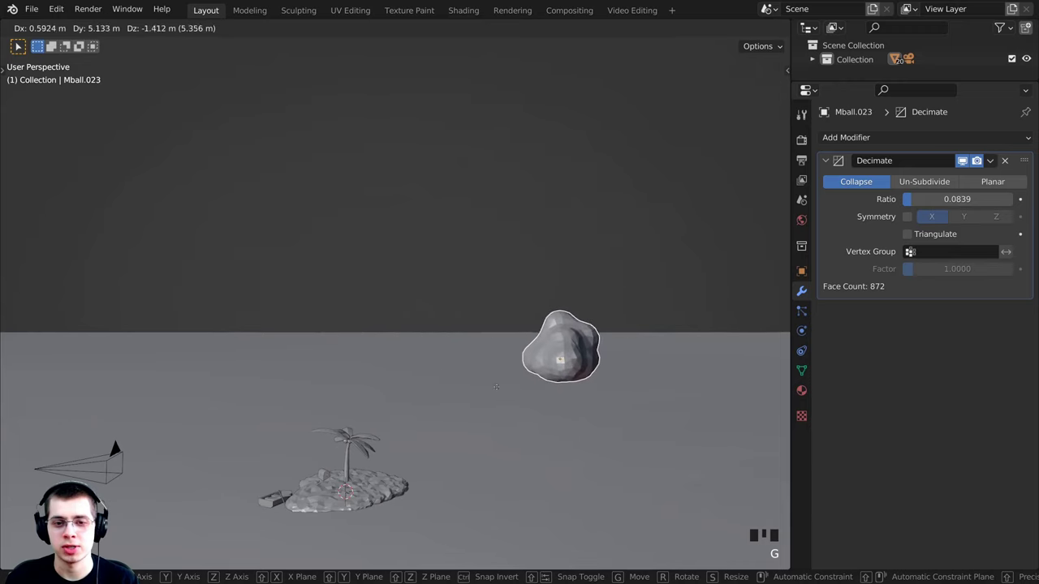
{"action": "left_click", "coordinate": [551, 404]}
{"action": "middle_click_drag", "start_coordinate": [551, 404], "coordinate": [649, 461]}
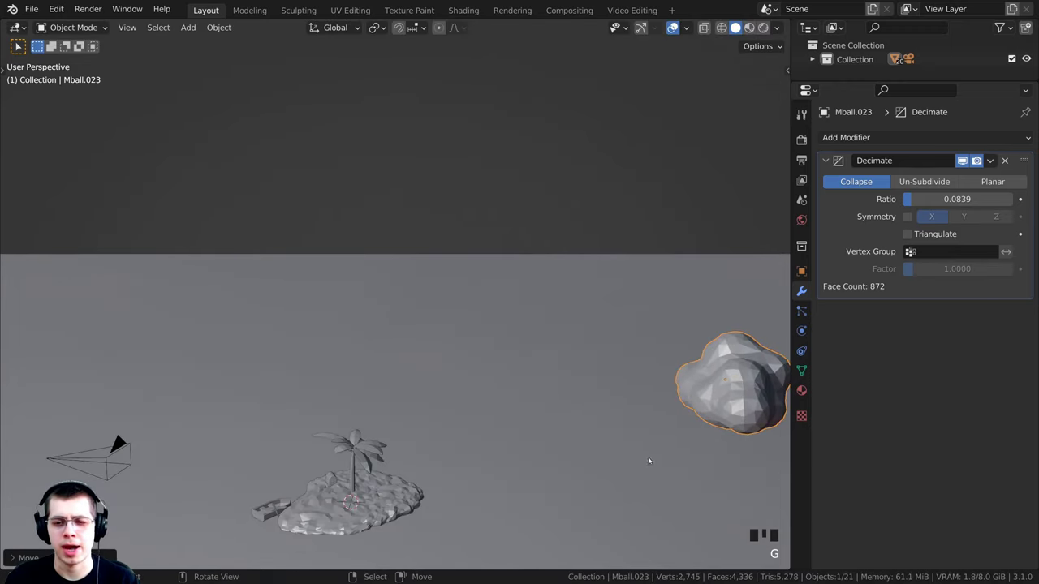
{"action": "key", "text": "s"}
{"action": "left_click", "coordinate": [678, 427]}
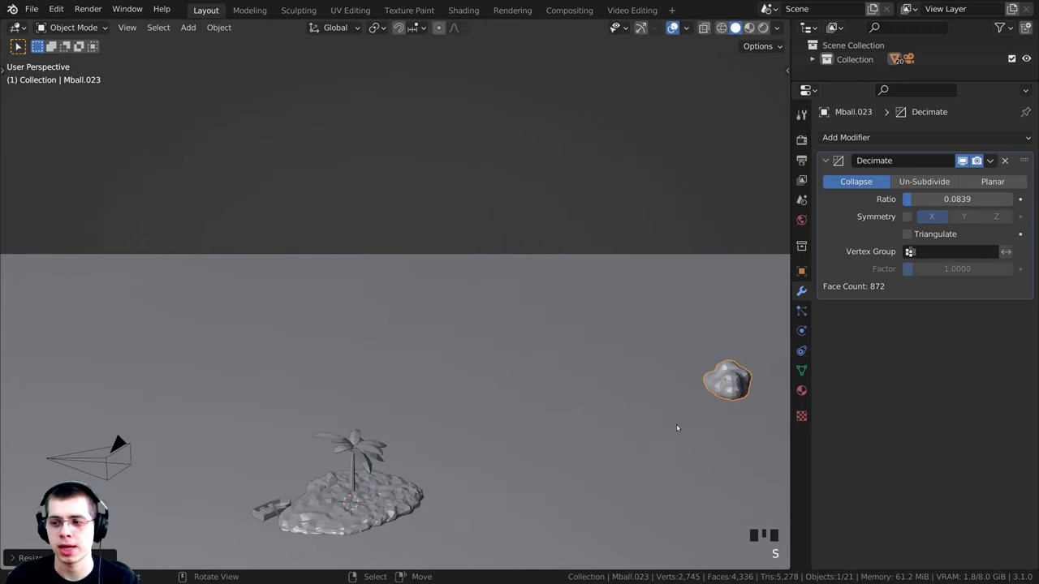
{"action": "middle_click_drag", "start_coordinate": [677, 428], "coordinate": [519, 363], "text": "shift"}
{"action": "key", "text": "s"}
{"action": "key", "text": "g"}
{"action": "left_click", "coordinate": [550, 362]}
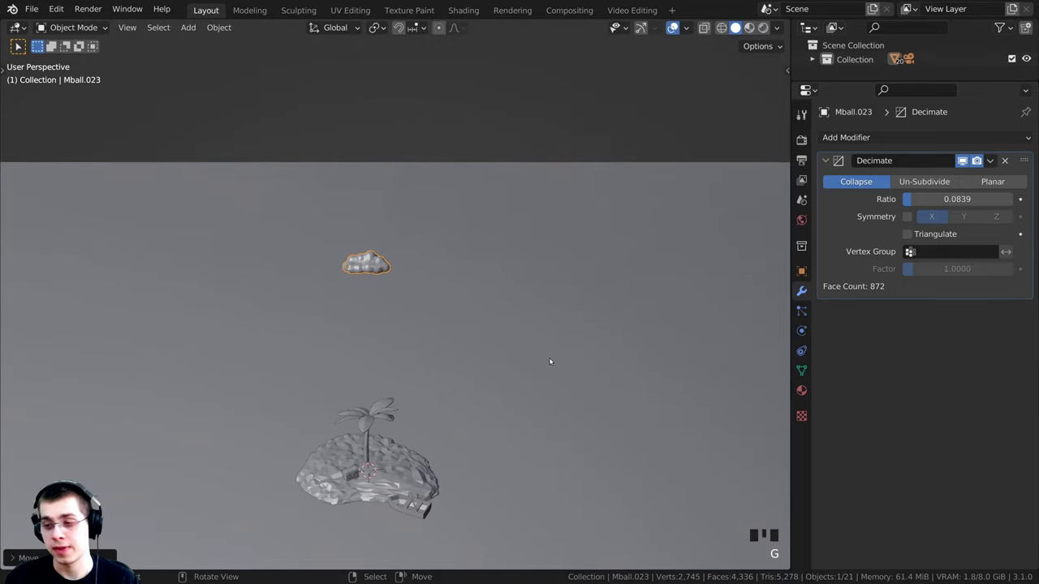
- In camera view, place and scale the cloud to the right of the palm tree, then deselect all
{"action": "key", "text": "KP_0"}
{"action": "scroll", "coordinate": [550, 362], "scroll_direction": "up", "scroll_amount": 5}
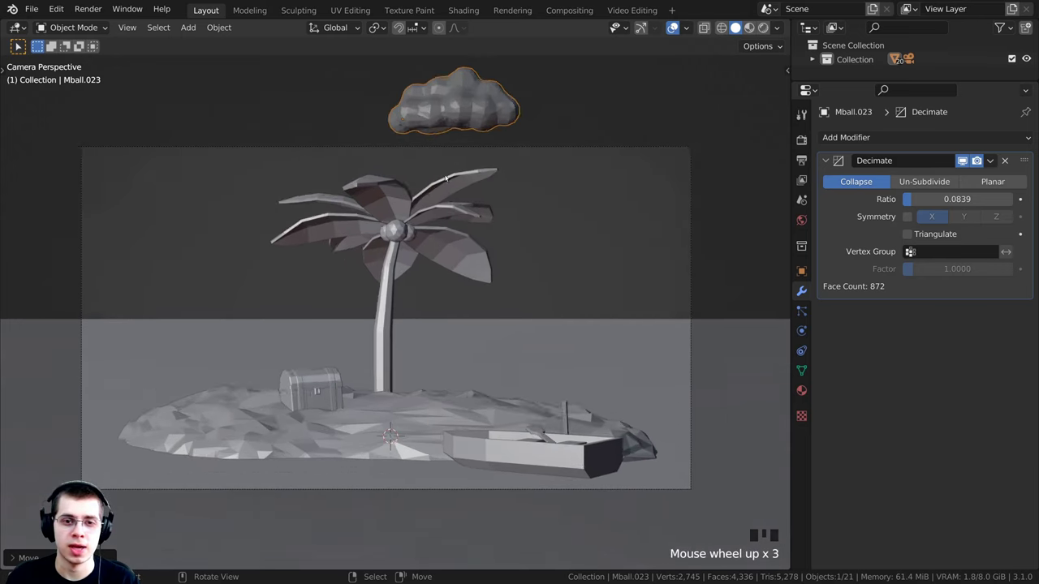
{"action": "scroll", "coordinate": [457, 115], "scroll_direction": "up", "scroll_amount": 4}
{"action": "key", "text": "g"}
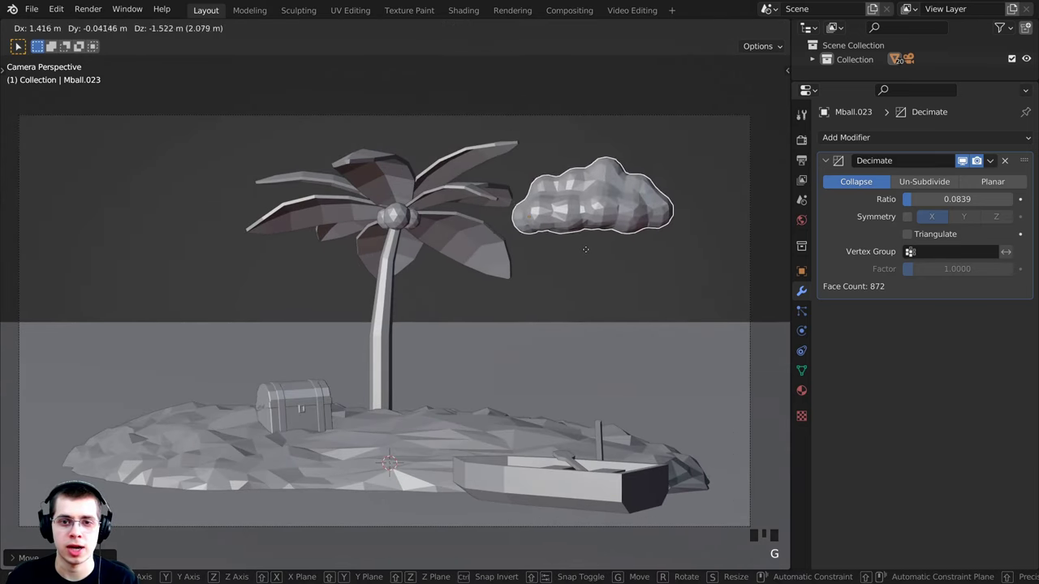
{"action": "left_click", "coordinate": [622, 262]}
{"action": "key", "text": "s"}
{"action": "left_click", "coordinate": [652, 266]}
{"action": "key", "text": "alt+a"}
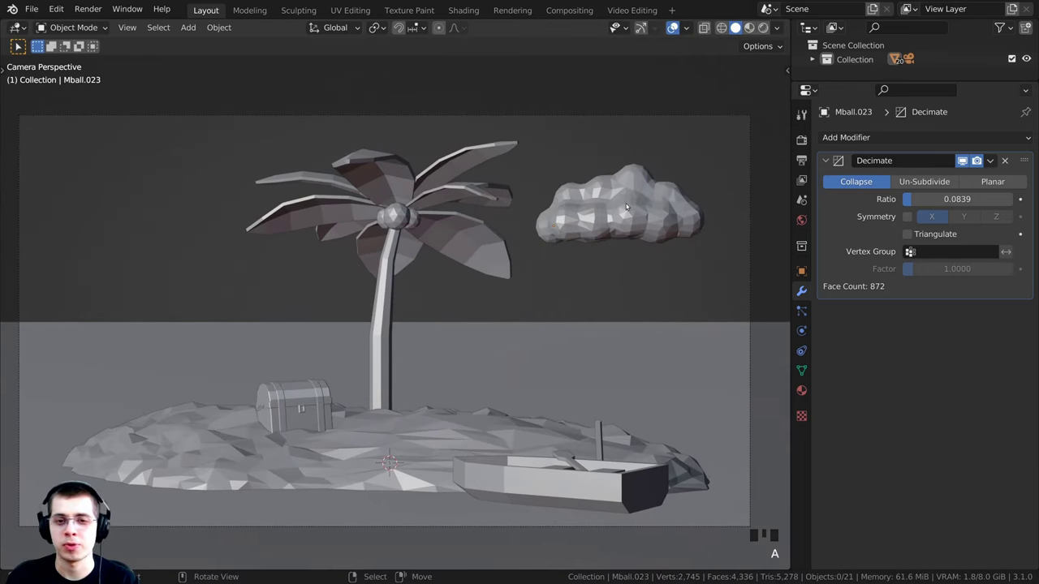
- Save the scene, then select only the cloud
{"action": "key", "text": "ctrl+s"}
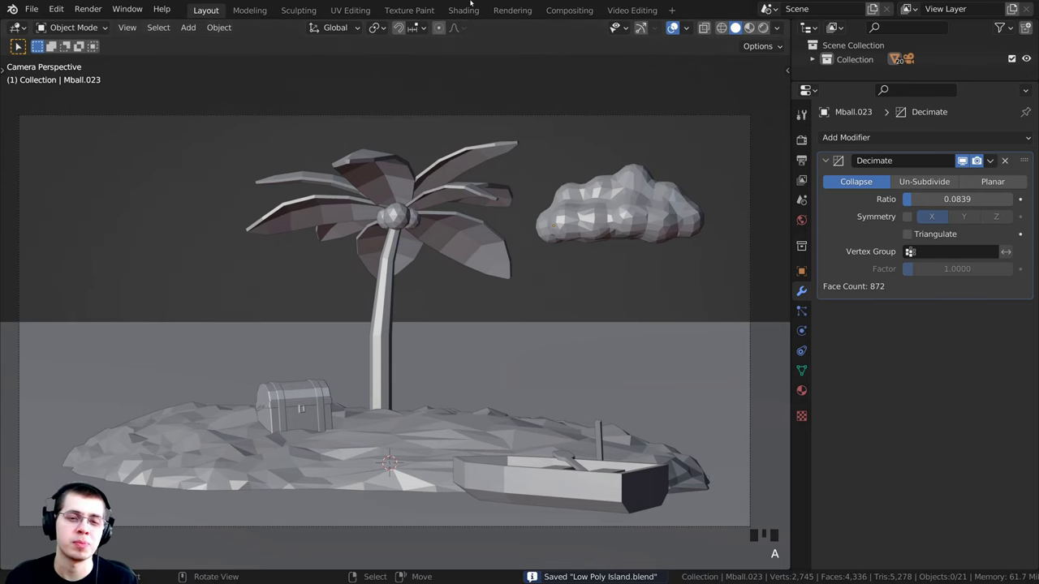
{"action": "middle_click_drag", "start_coordinate": [487, 303], "coordinate": [489, 291], "text": "shift"}
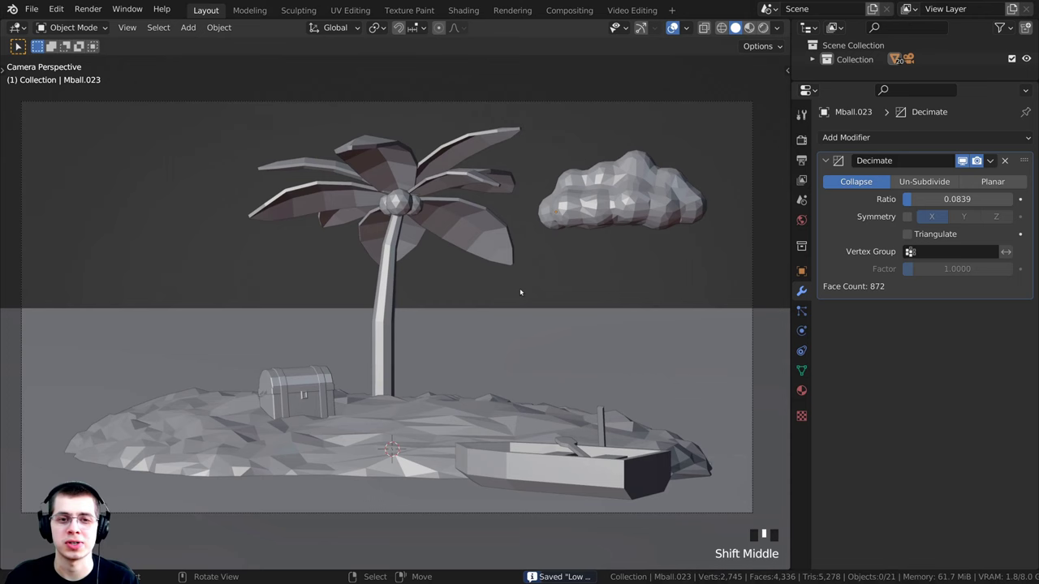
{"action": "key", "text": "a"}
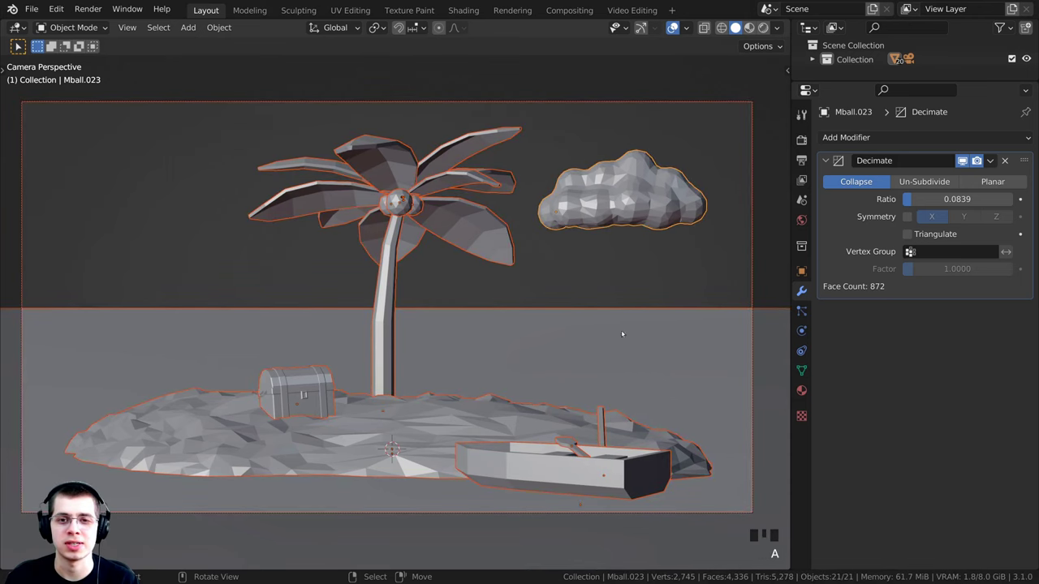
{"action": "key", "text": "alt+a"}
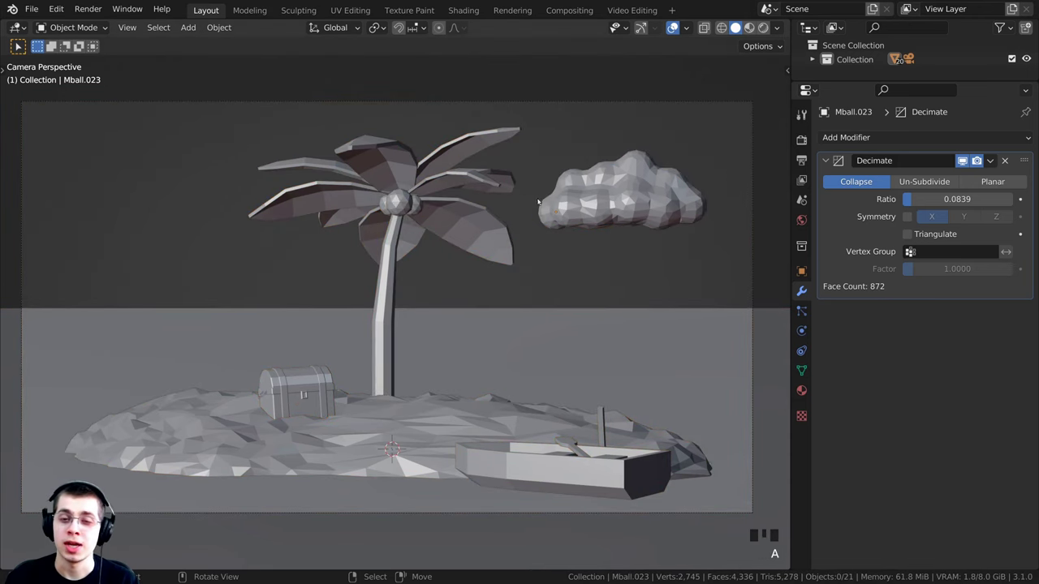
{"action": "right_click", "coordinate": [621, 190]}
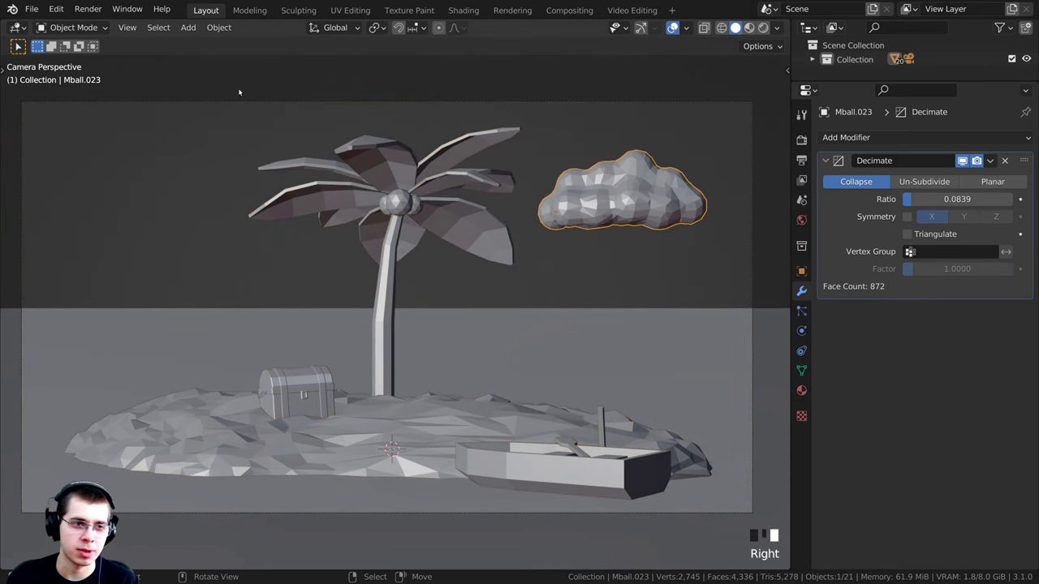
- Reframe the whole island in the view and save Low Poly Island.blend again
{"action": "scroll", "coordinate": [326, 304], "scroll_direction": "up", "scroll_amount": 2}
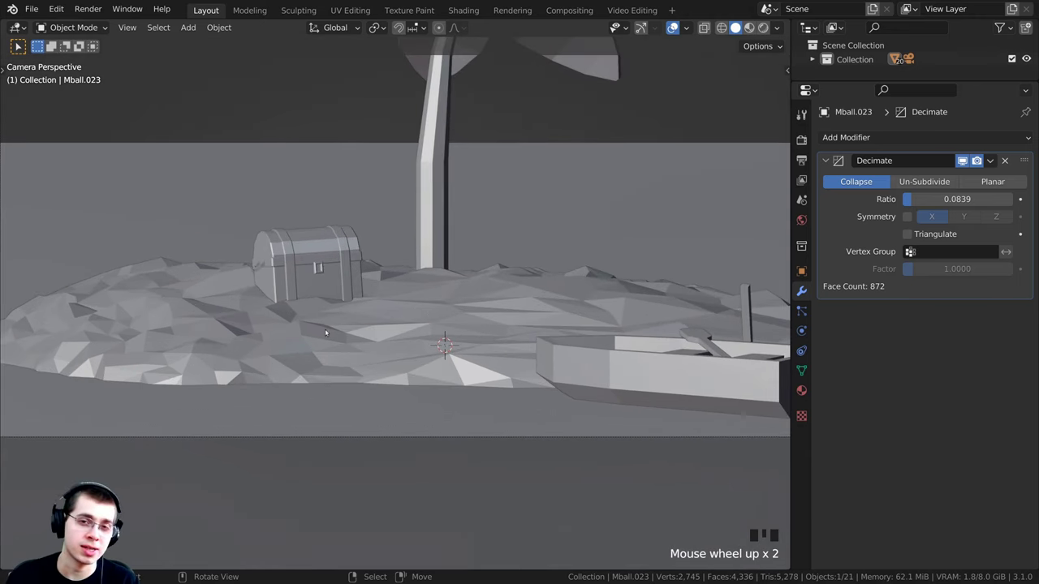
{"action": "scroll", "coordinate": [317, 333], "scroll_direction": "down", "scroll_amount": 2}
{"action": "middle_click_drag", "start_coordinate": [316, 333], "coordinate": [398, 206], "text": "shift"}
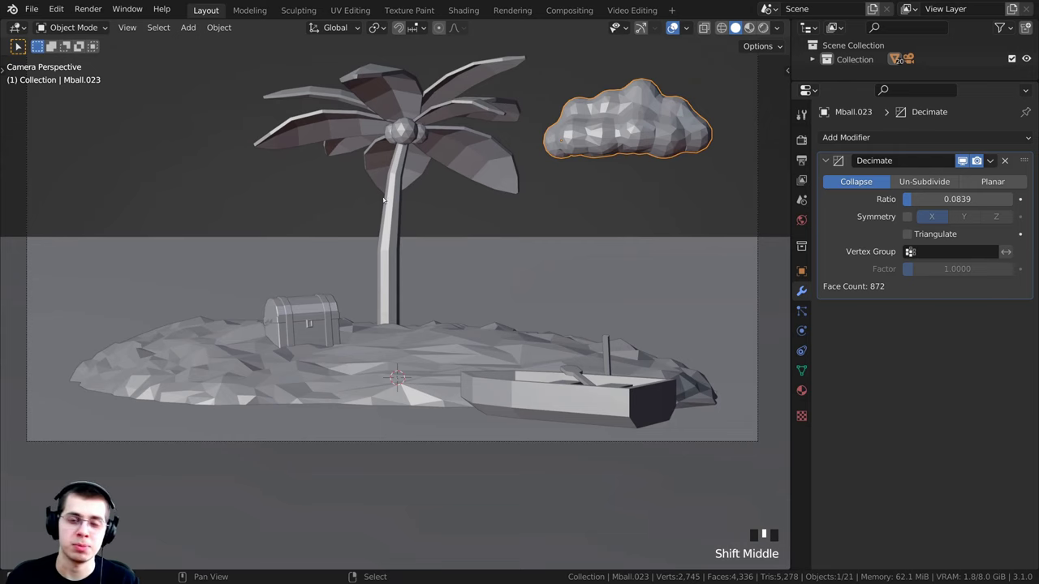
{"action": "middle_click_drag", "start_coordinate": [383, 159], "coordinate": [271, 79], "text": "shift"}
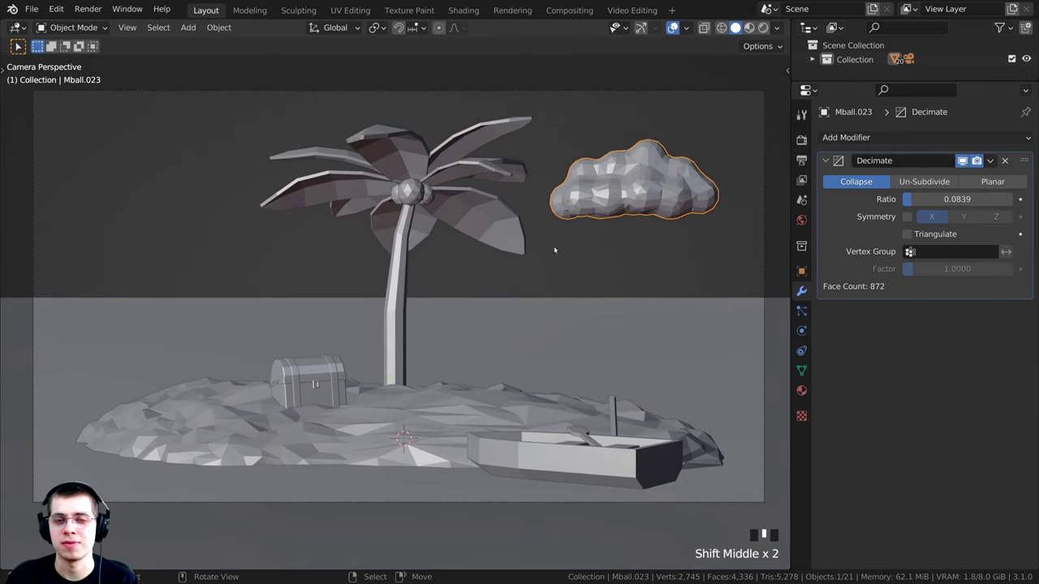
{"action": "middle_click_drag", "start_coordinate": [554, 250], "coordinate": [555, 227], "text": "shift"}
{"action": "key", "text": "ctrl+s"}
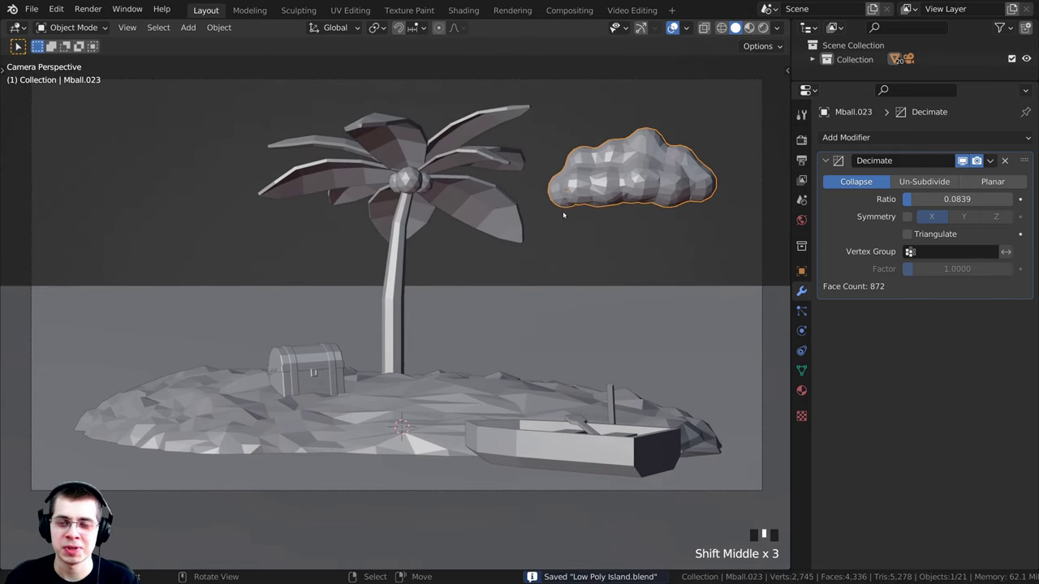